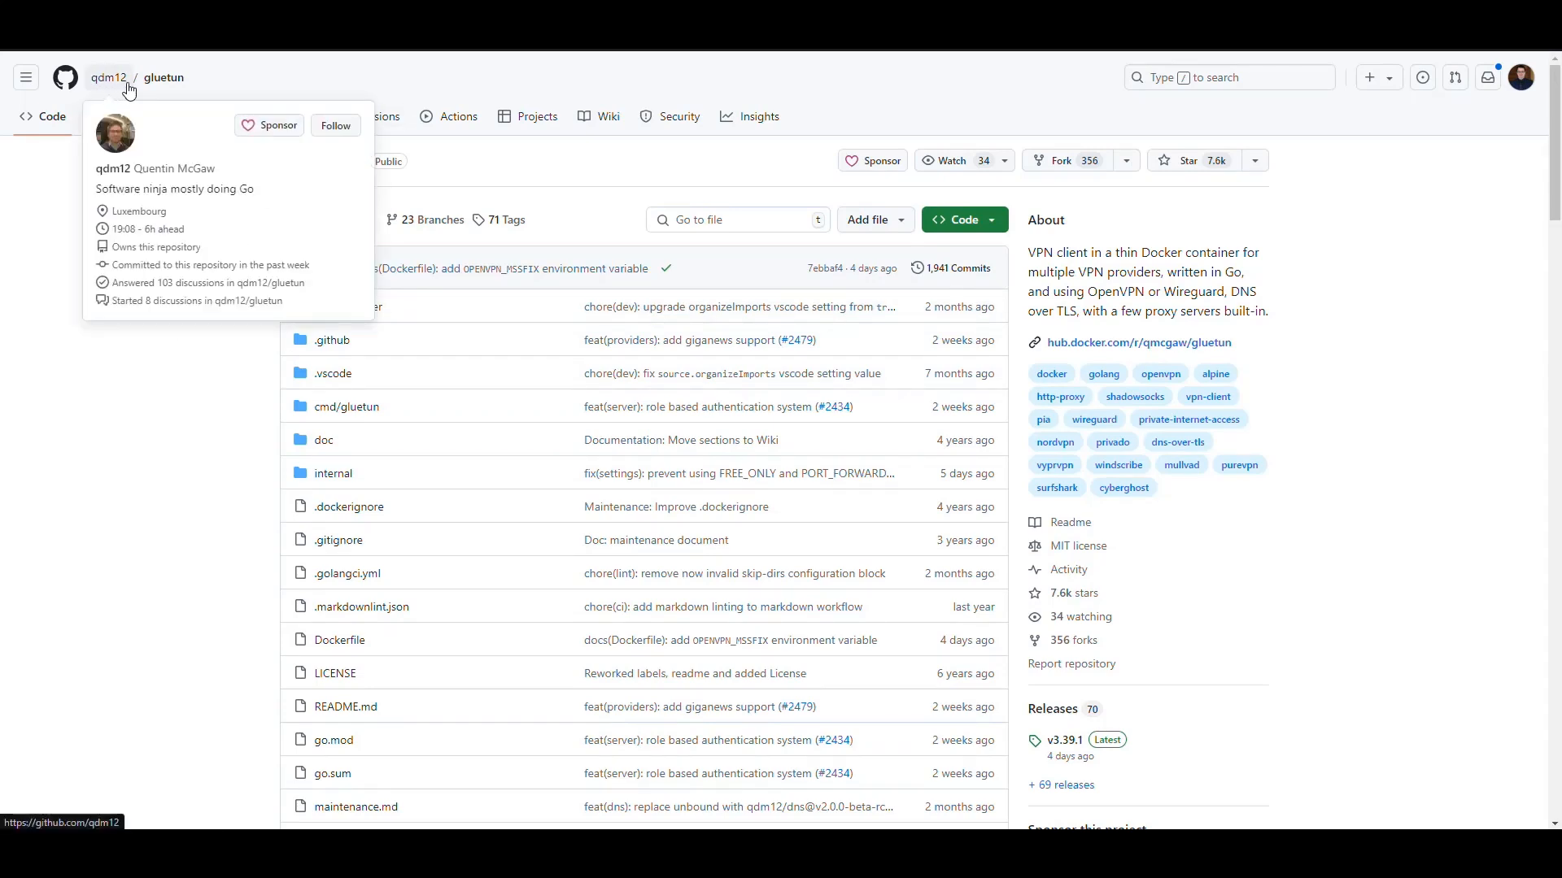
# Step: Copy the example docker-compose.yml from the Setup section of the gluetun README
pyautogui.scroll(-8, 219, 364)
pyautogui.scroll(-12, 219, 365)
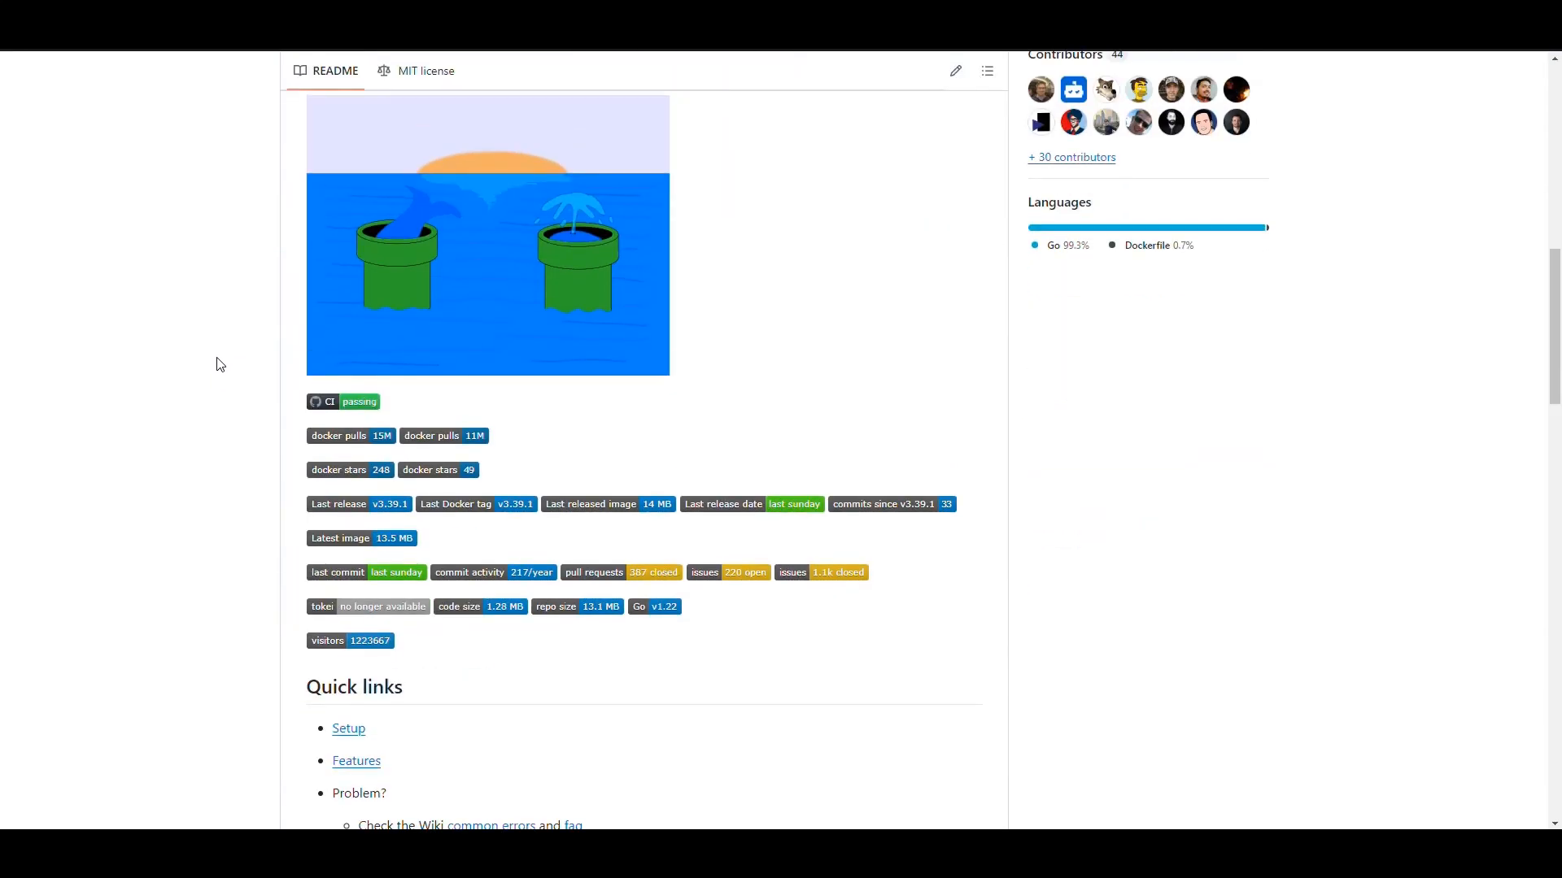
pyautogui.scroll(2, 218, 360)
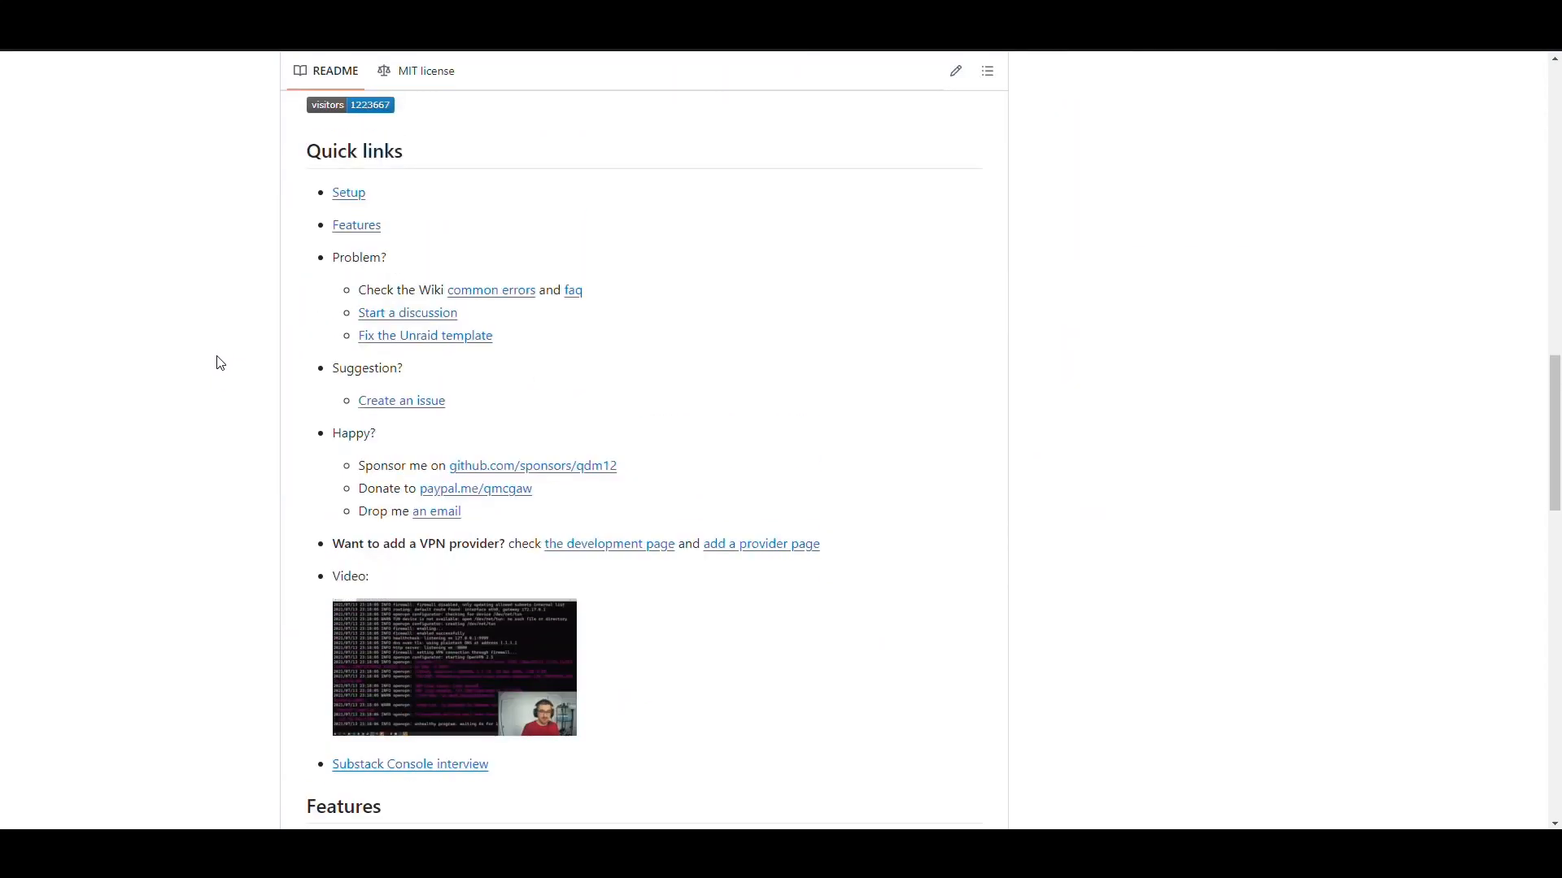
pyautogui.scroll(-1, 210, 361)
pyautogui.scroll(-4, 208, 360)
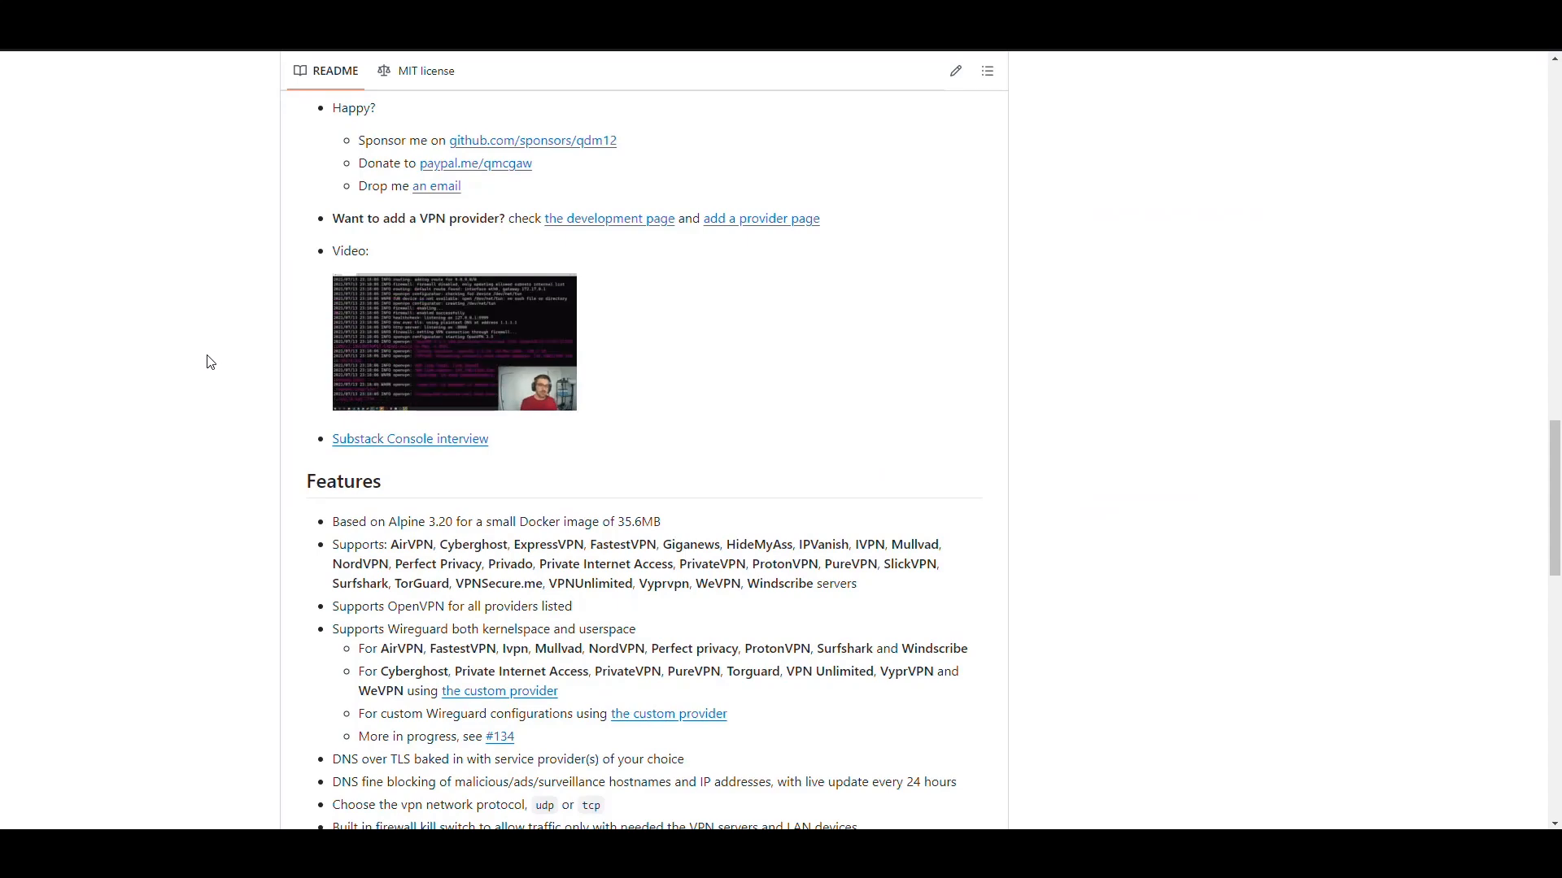
pyautogui.scroll(-9, 207, 362)
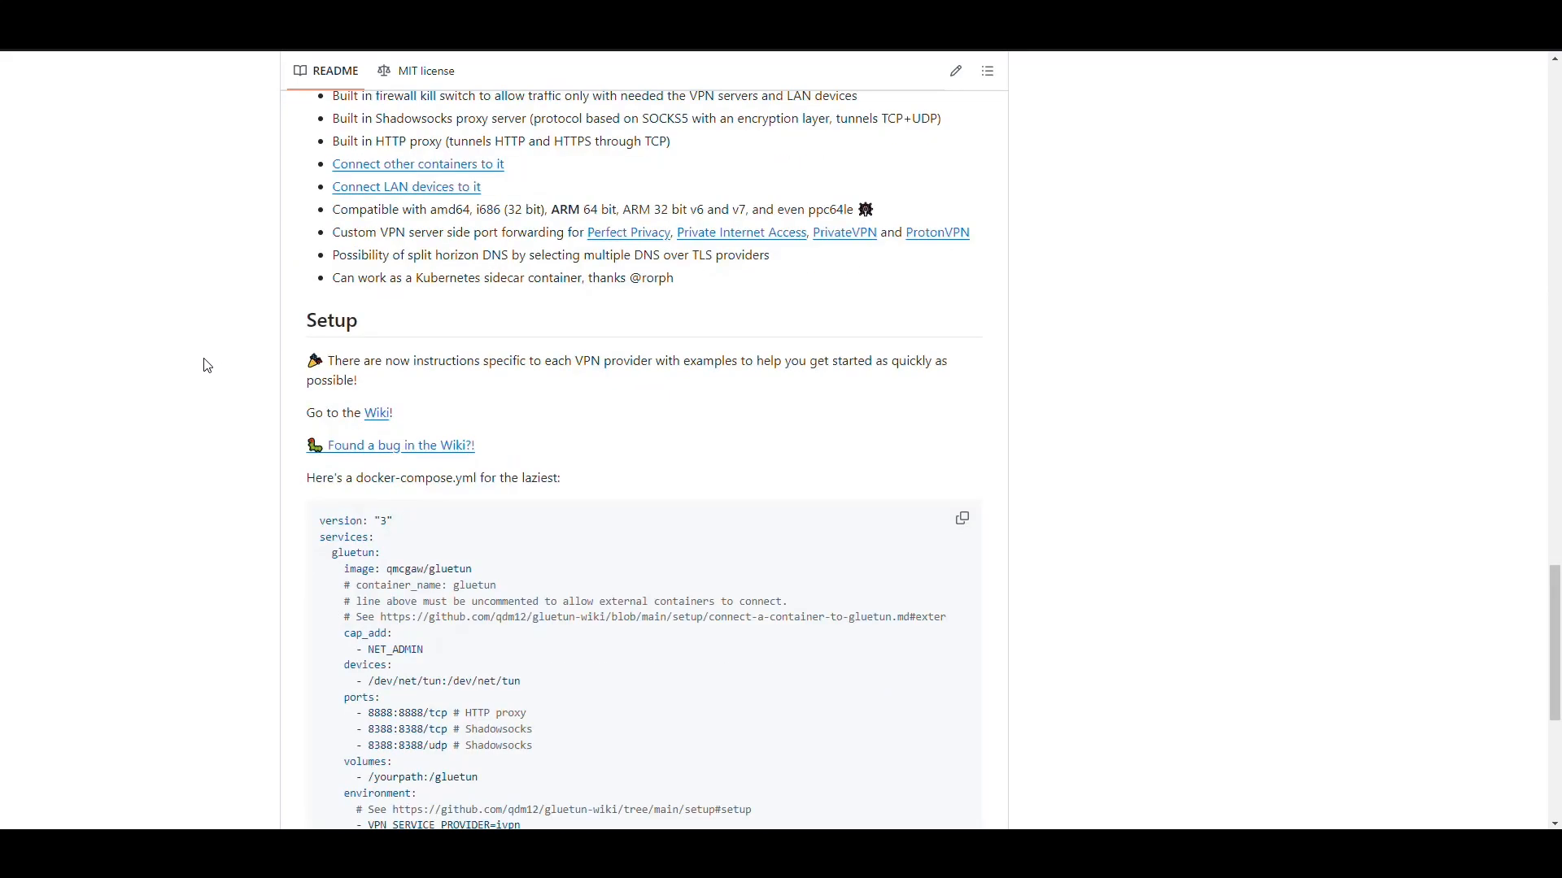
pyautogui.scroll(-4, 208, 362)
pyautogui.scroll(-1, 207, 356)
pyautogui.scroll(1, 207, 355)
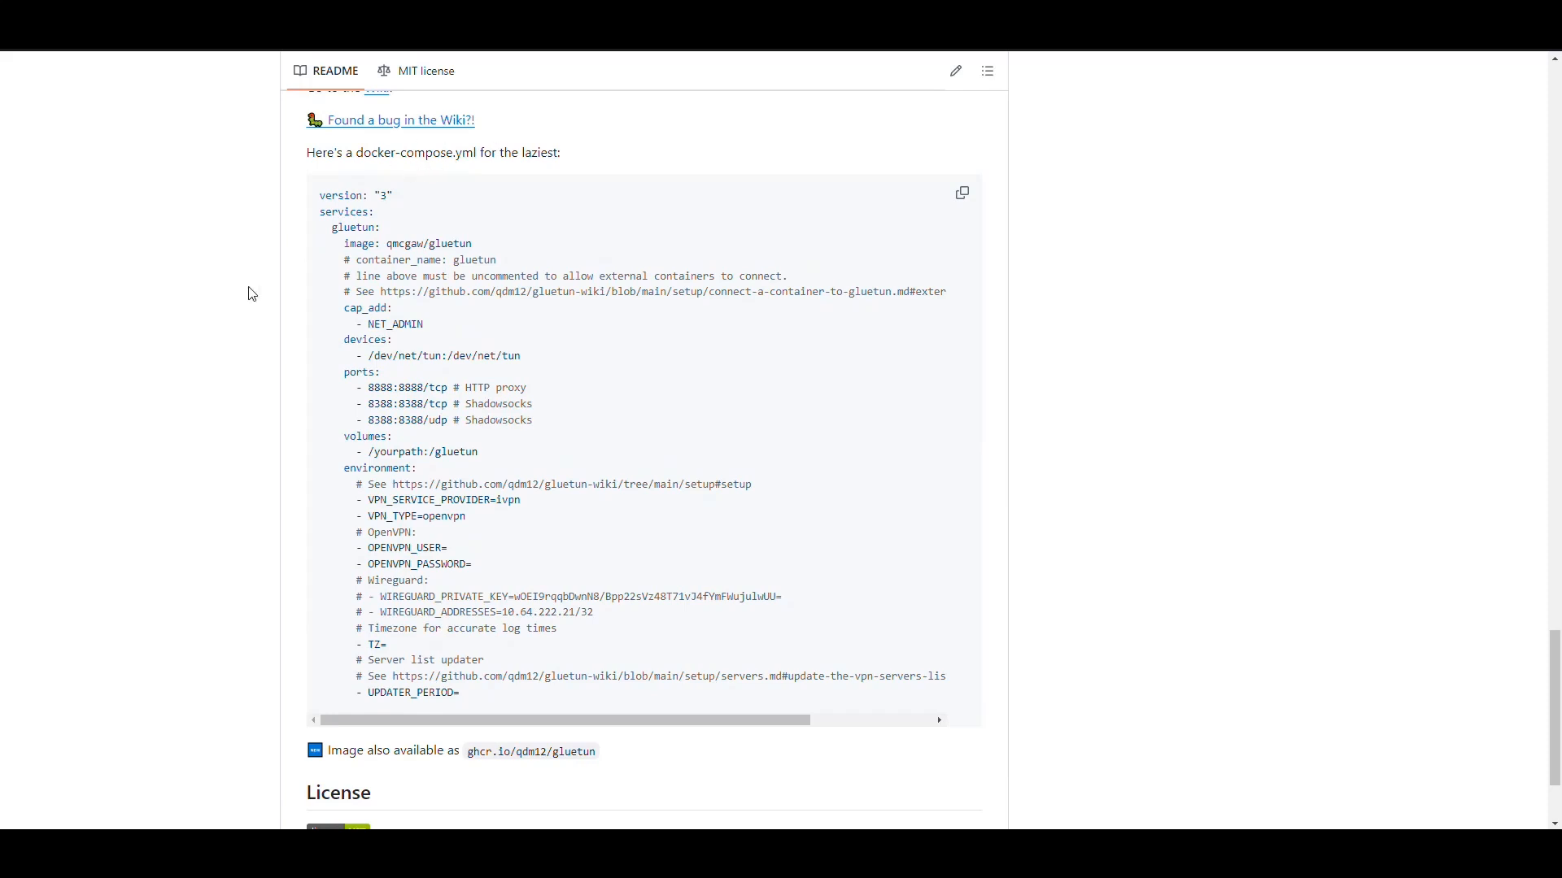
pyautogui.scroll(20, 159, 307)
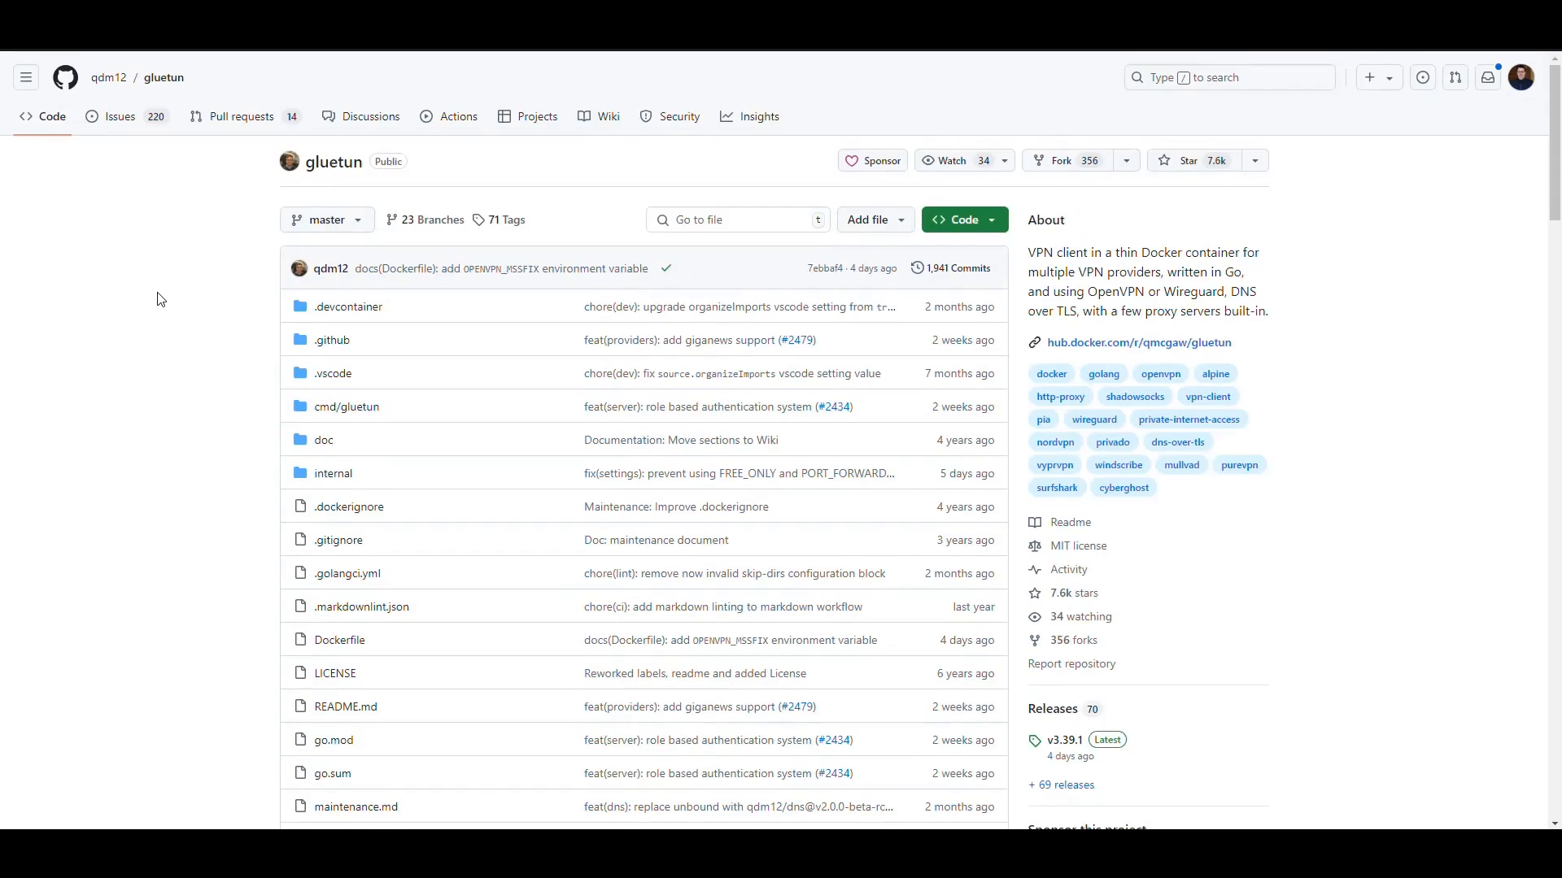
pyautogui.scroll(-20, 209, 396)
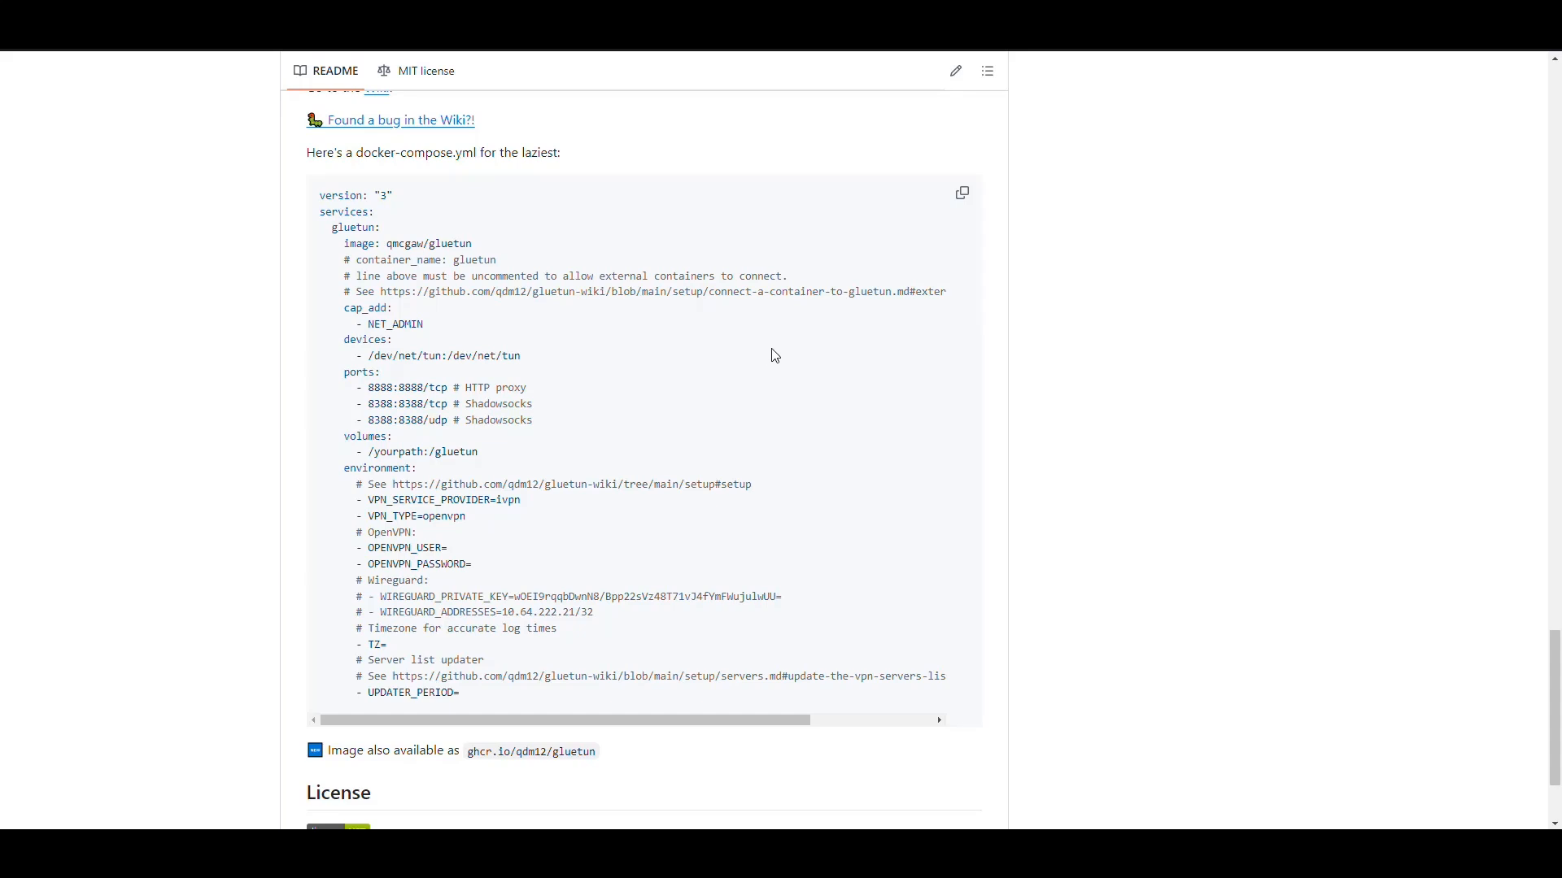
pyautogui.click(962, 194)
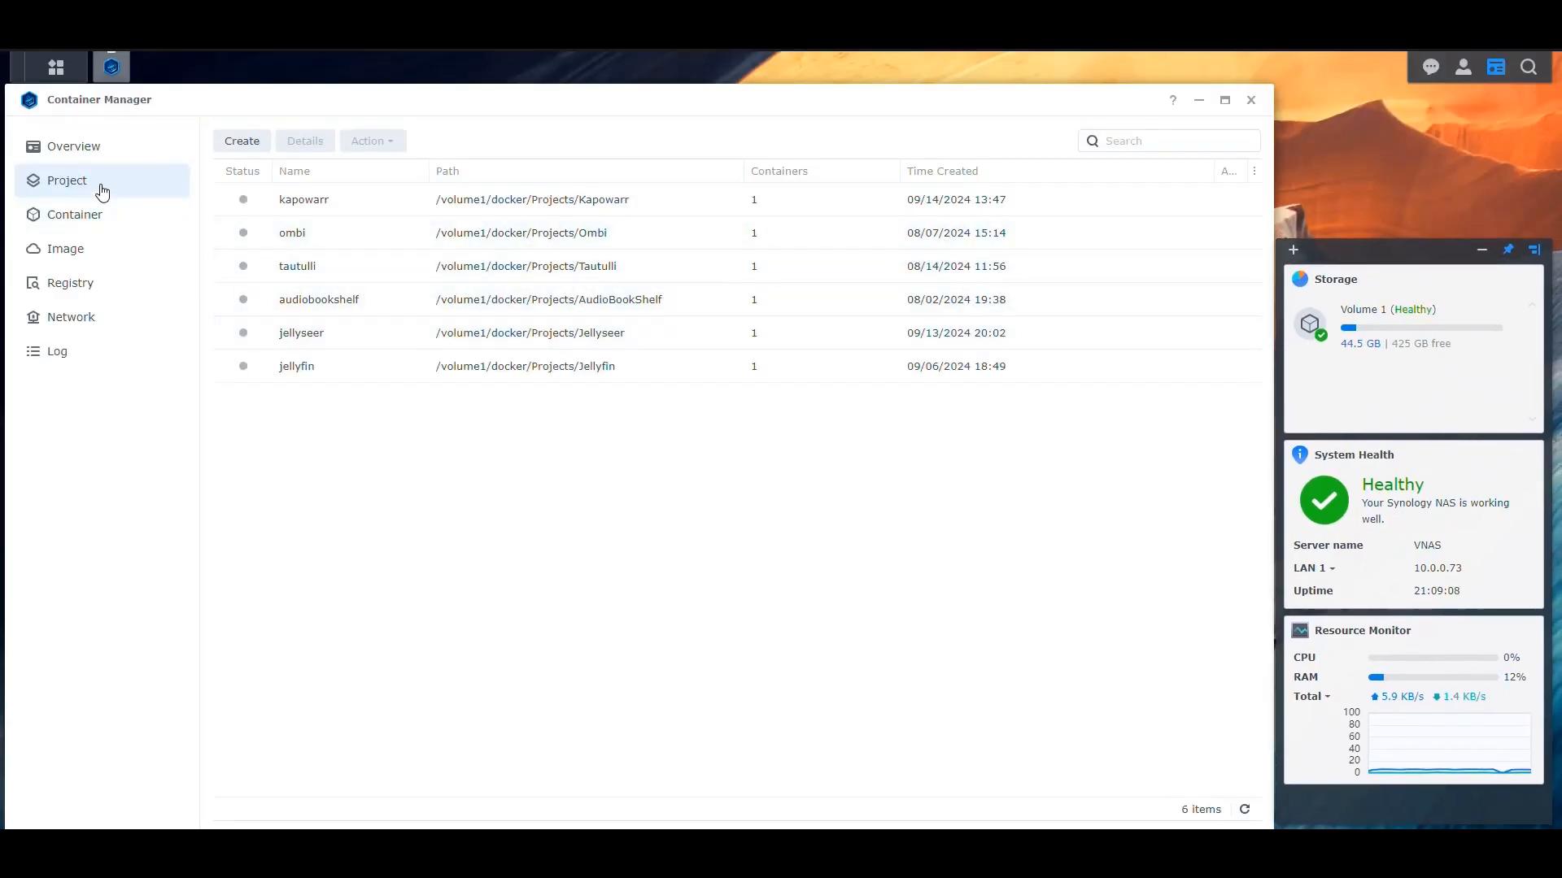
# Step: Open File Station and create a Gluetun+QBitTorrent folder inside docker/Projects
pyautogui.click(56, 68)
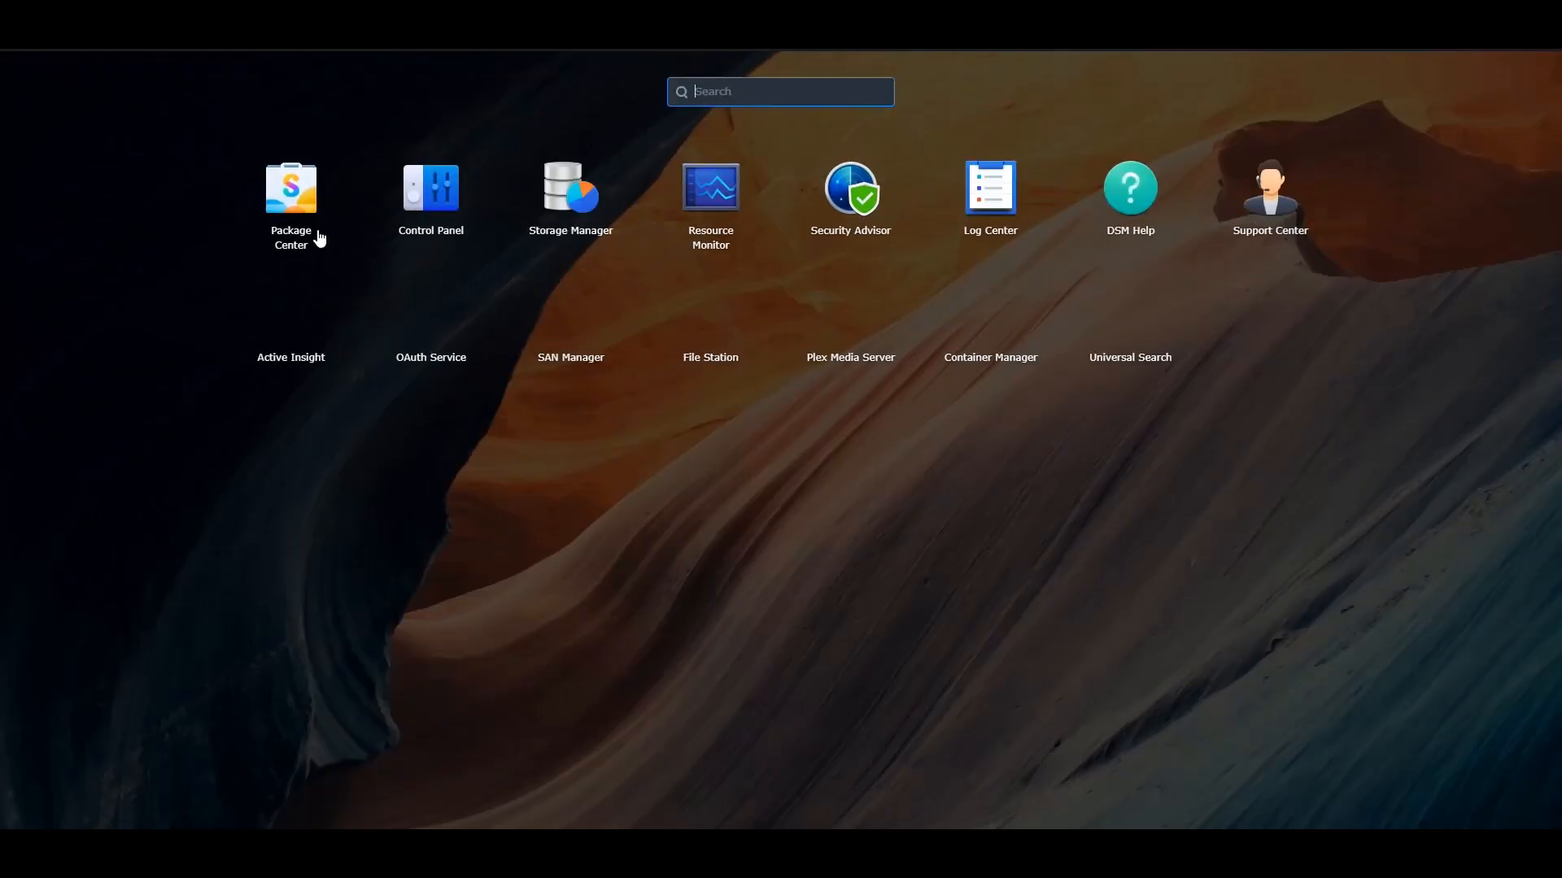
pyautogui.click(709, 313)
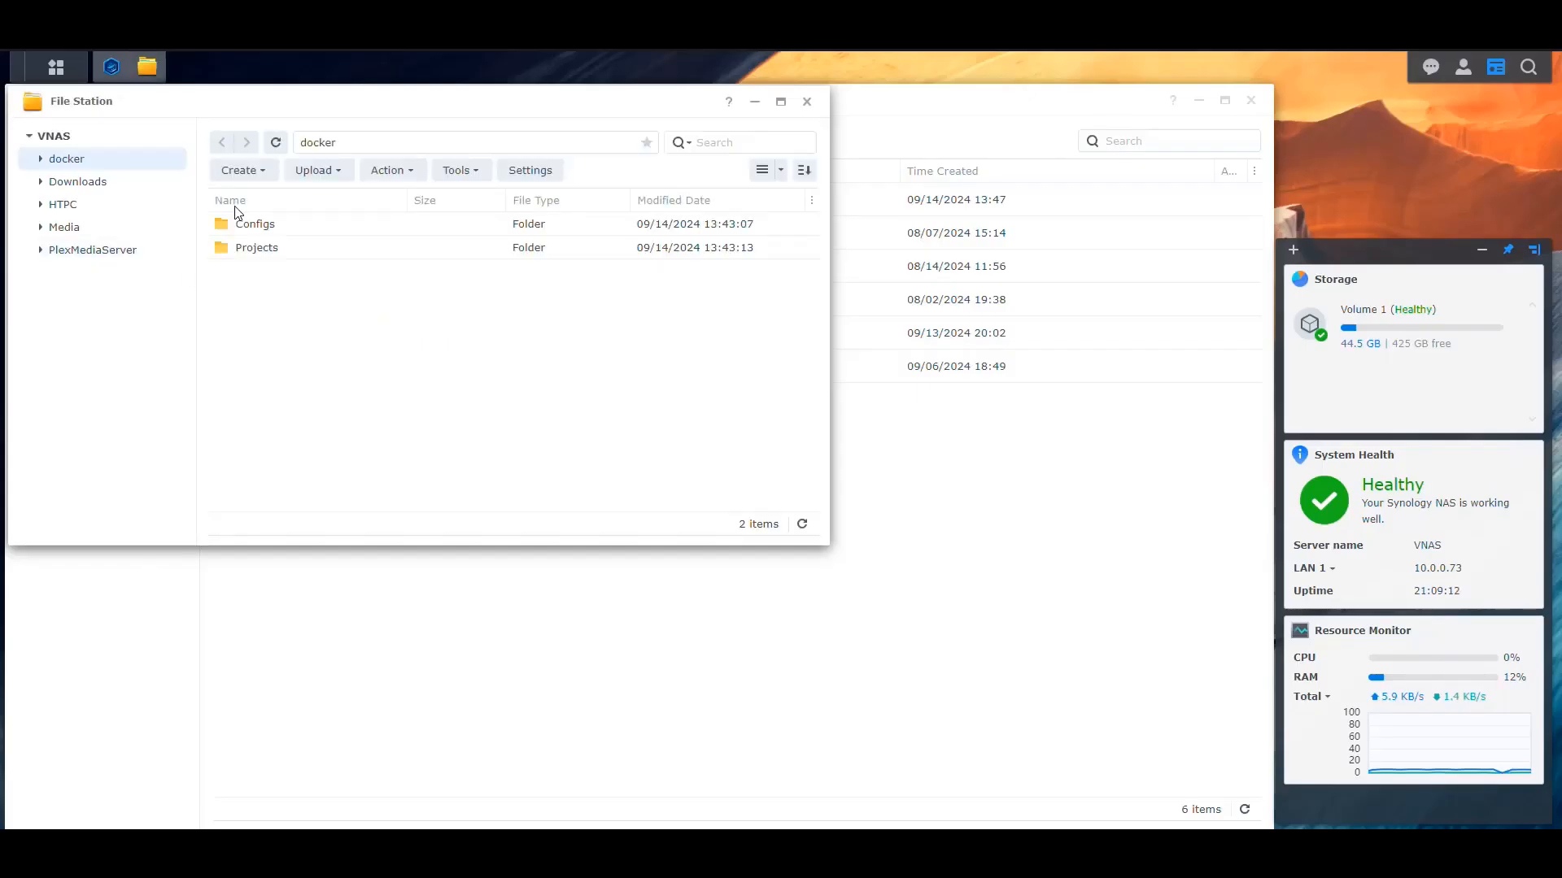
pyautogui.doubleClick(256, 248)
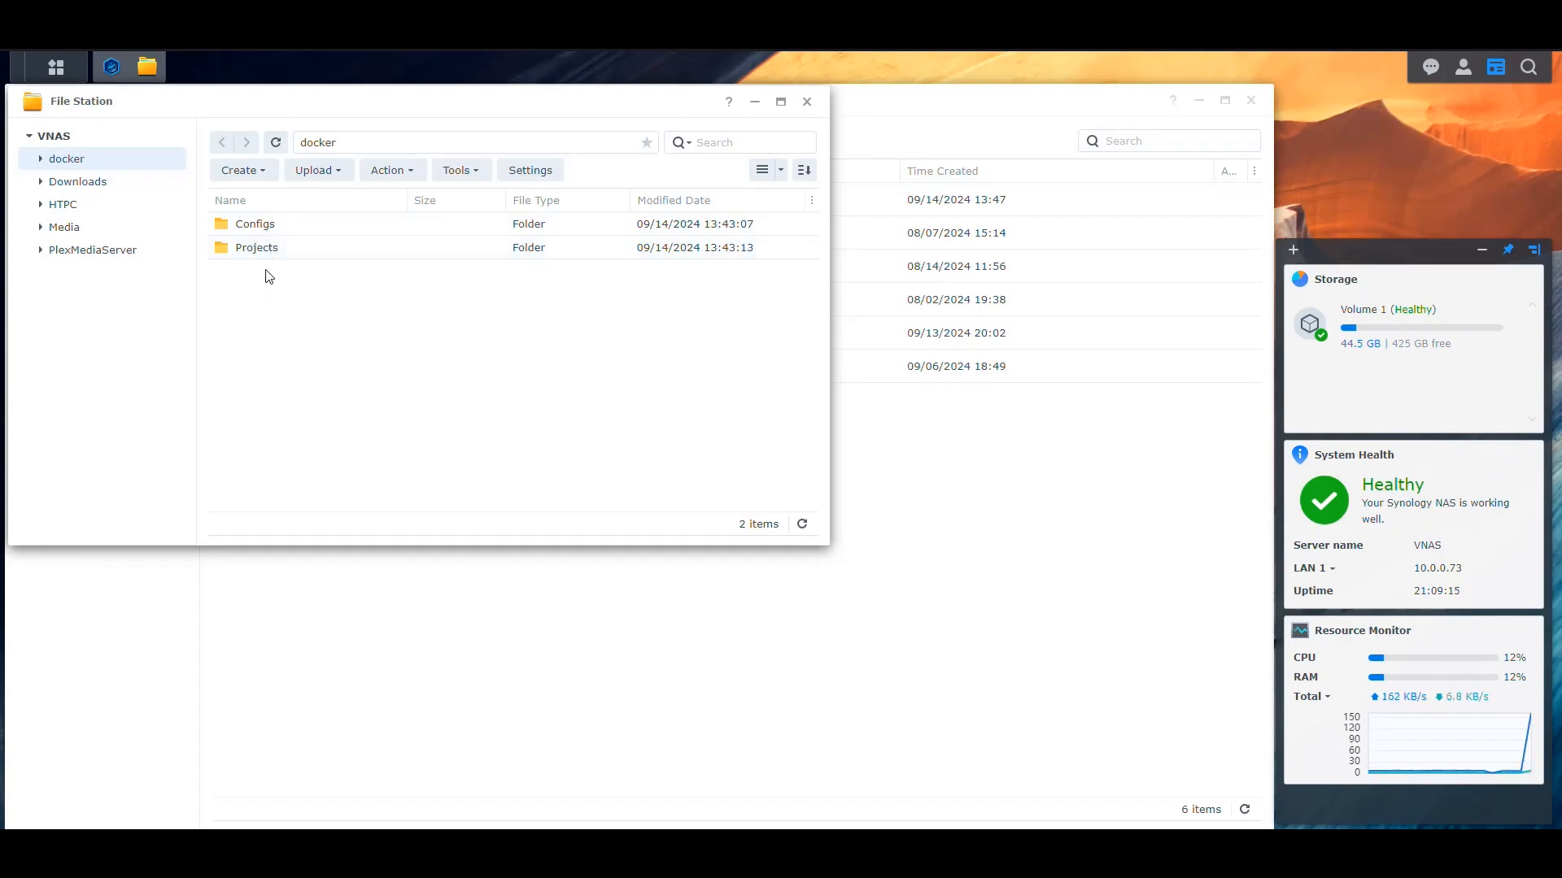
pyautogui.click(259, 172)
pyautogui.click(272, 201)
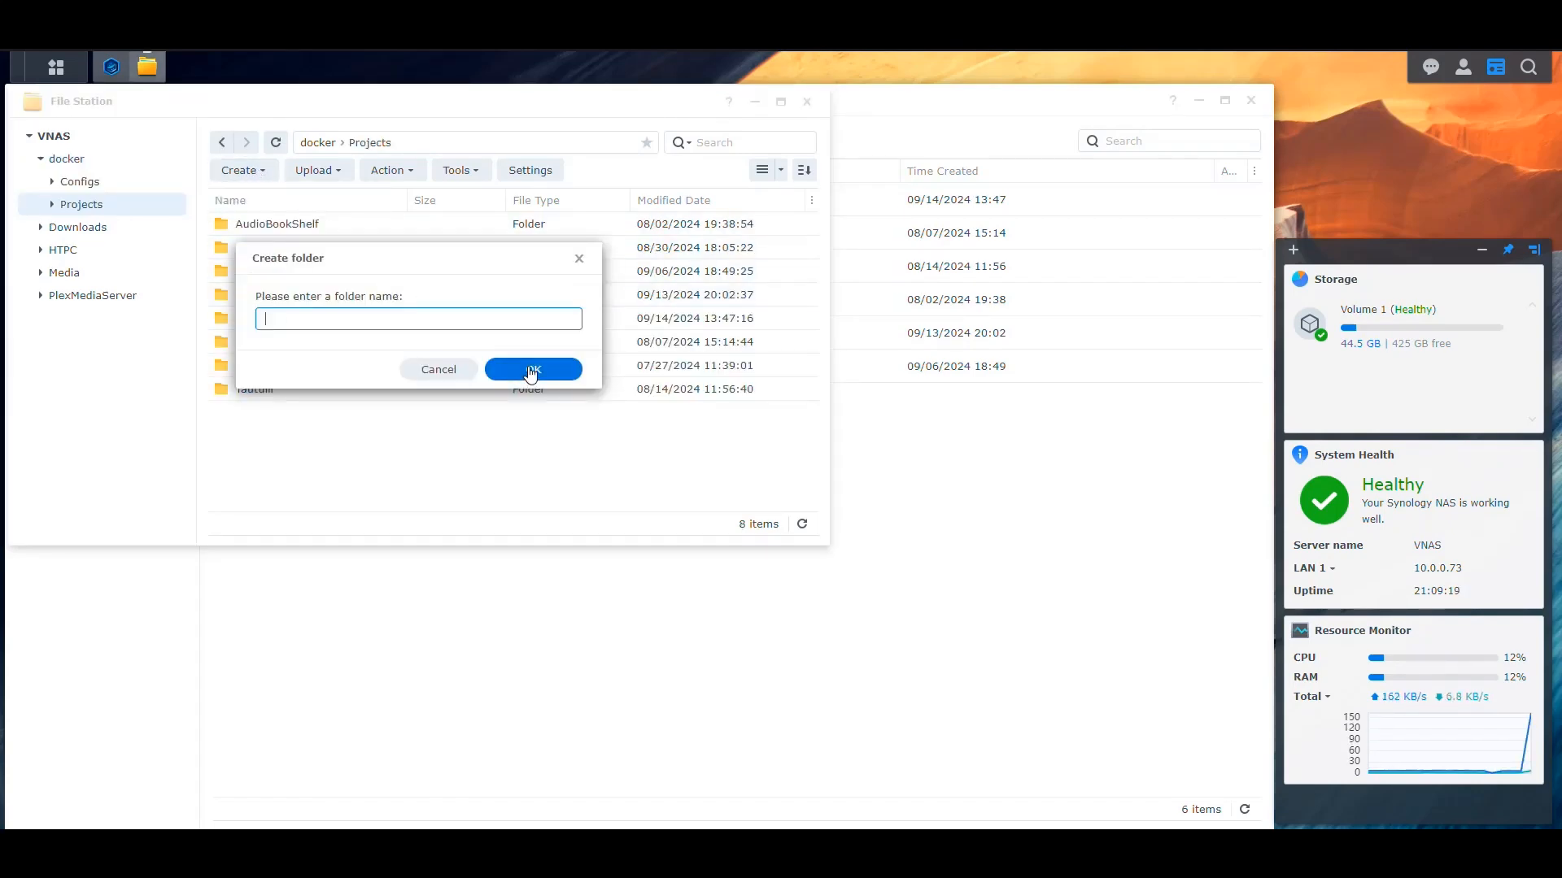
pyautogui.write('Gluetun+QBitTorrent')
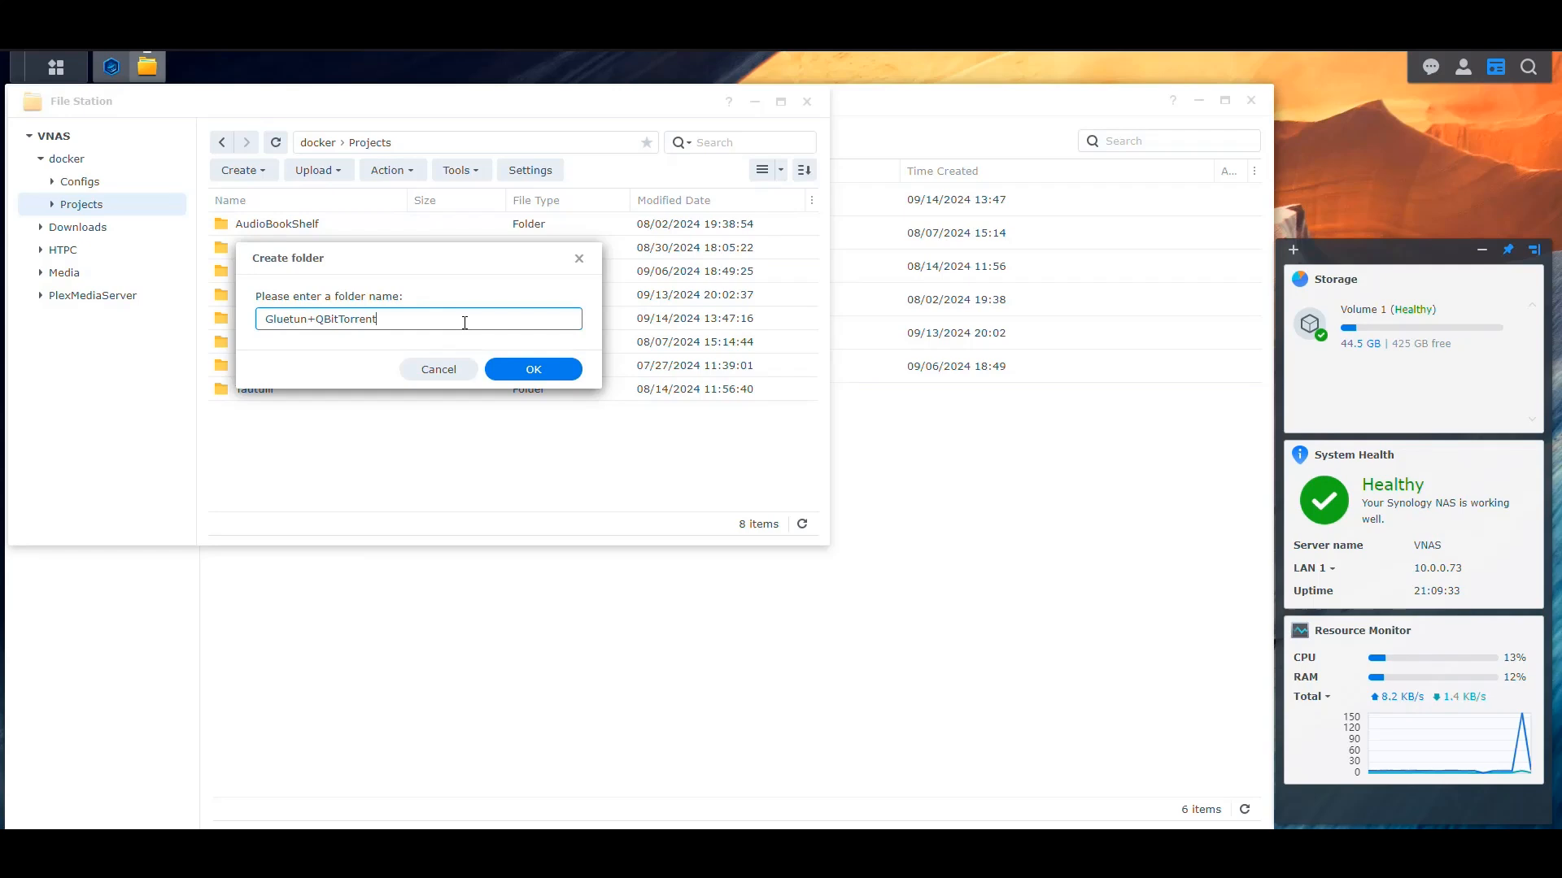
pyautogui.click(550, 369)
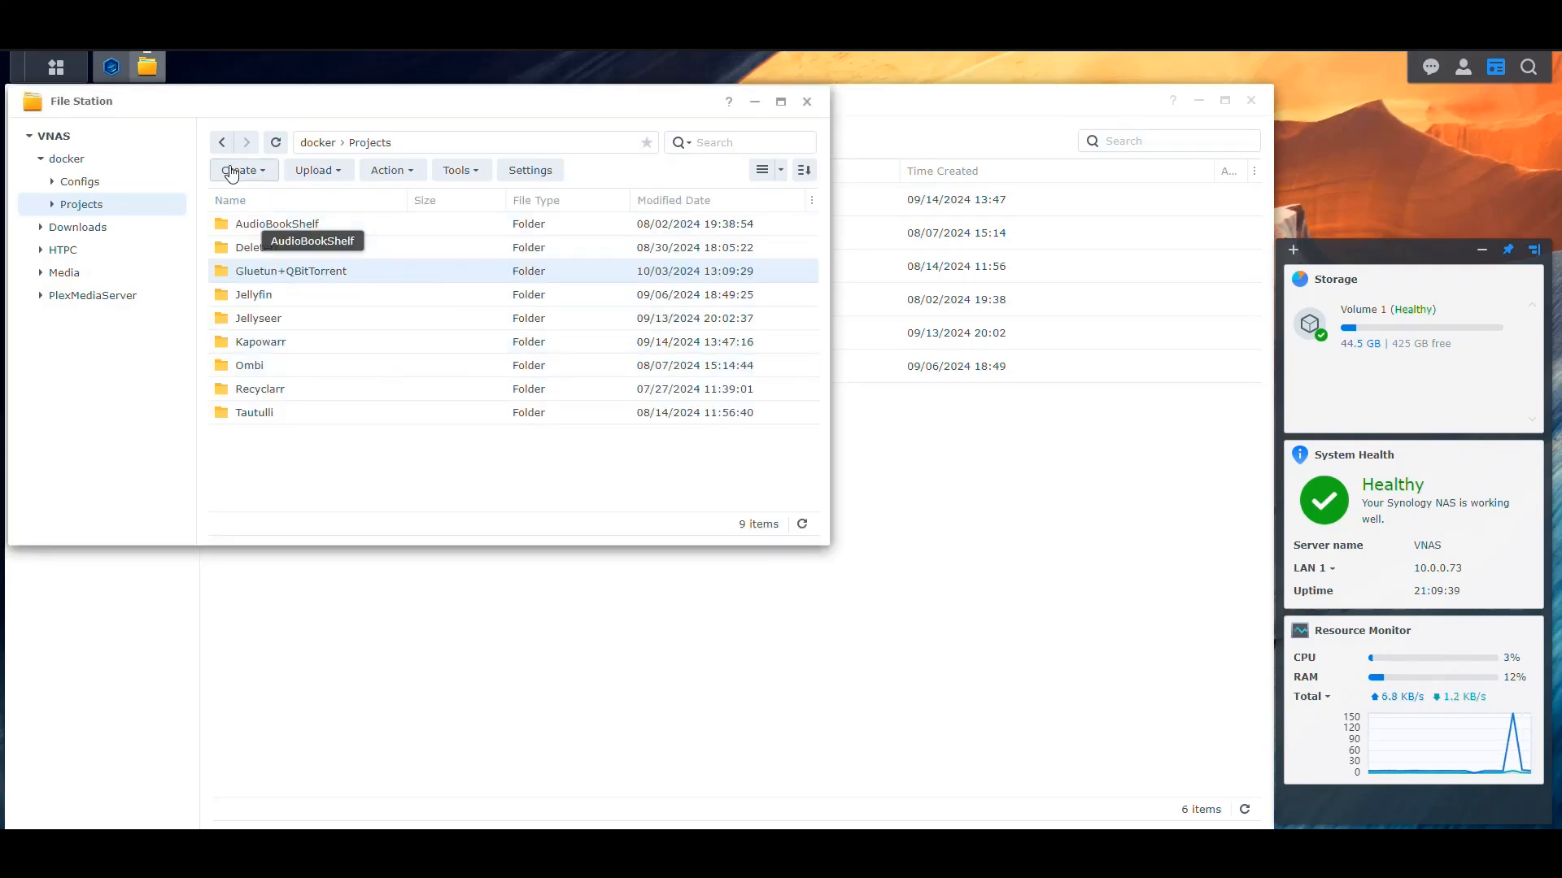
# Step: Open the docker/Configs folder and look through its contents
pyautogui.click(77, 181)
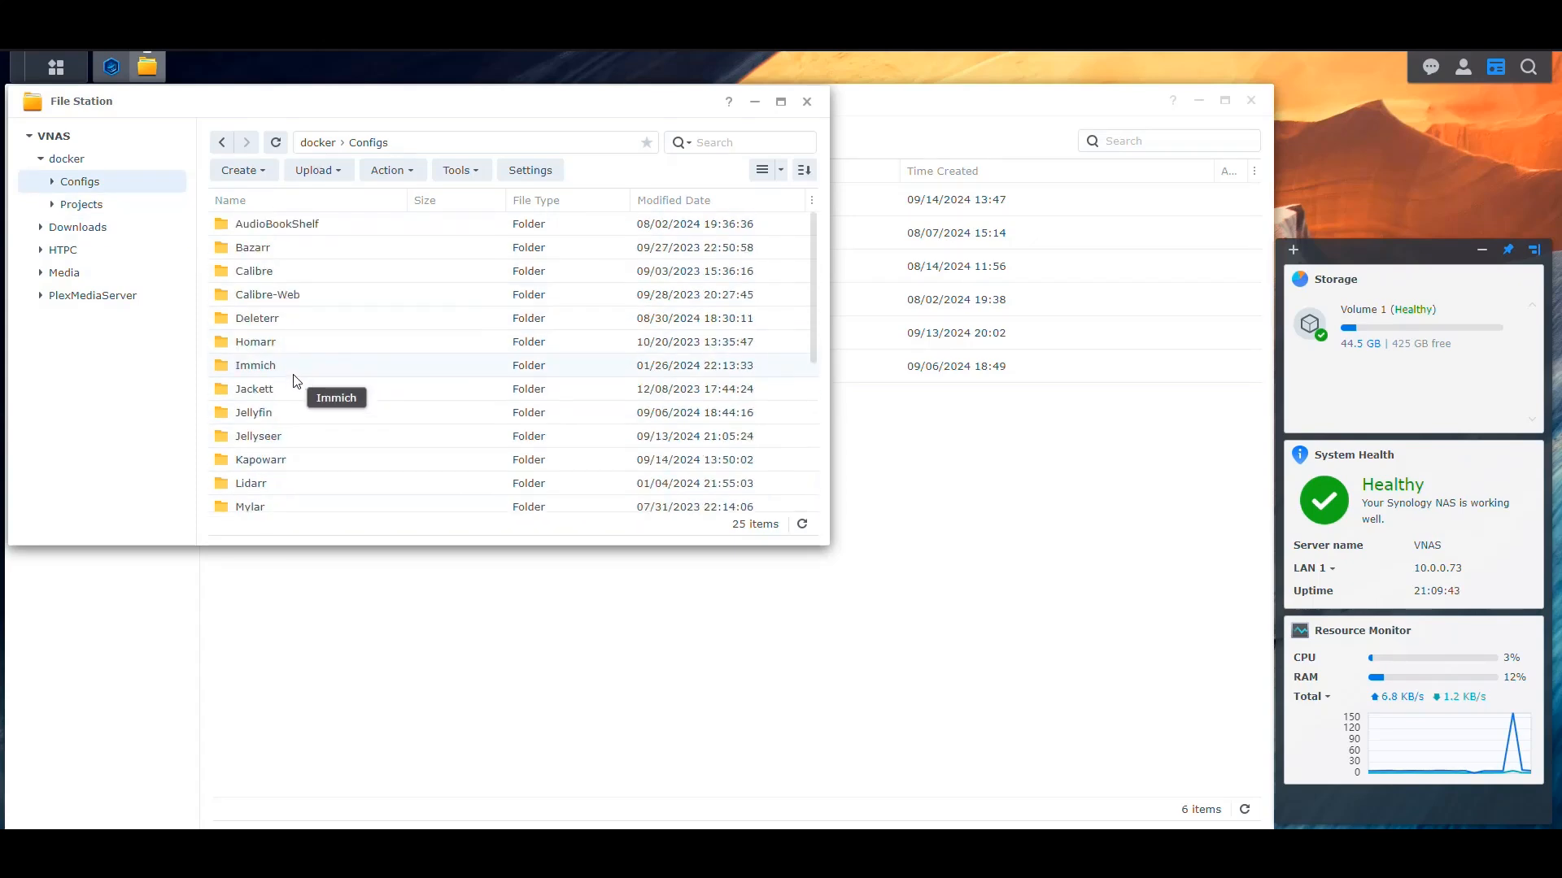
pyautogui.scroll(-3, 285, 325)
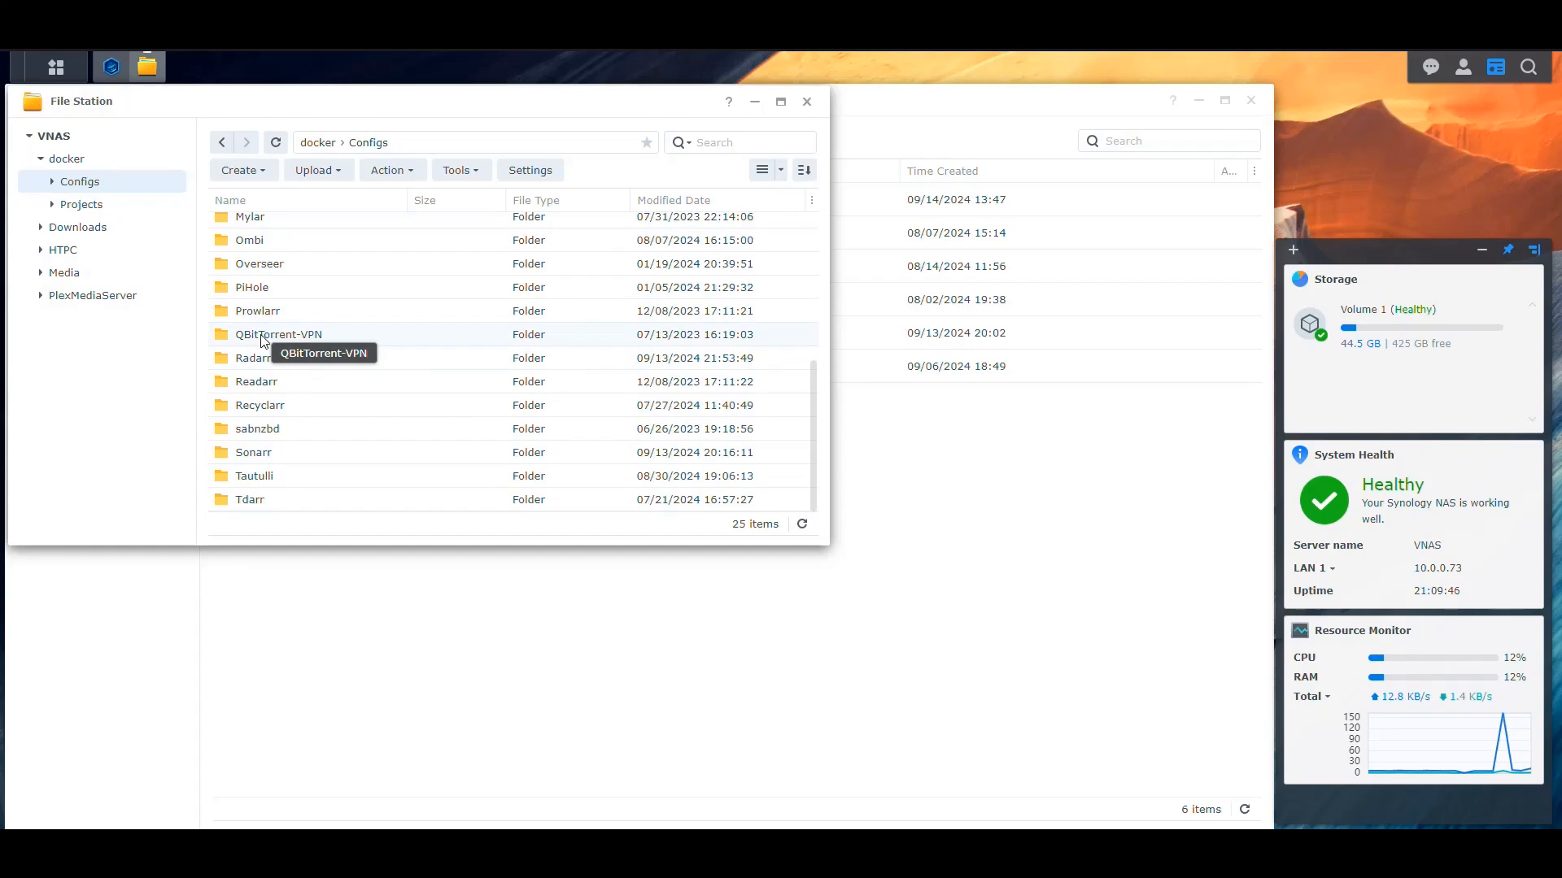
pyautogui.scroll(3, 281, 350)
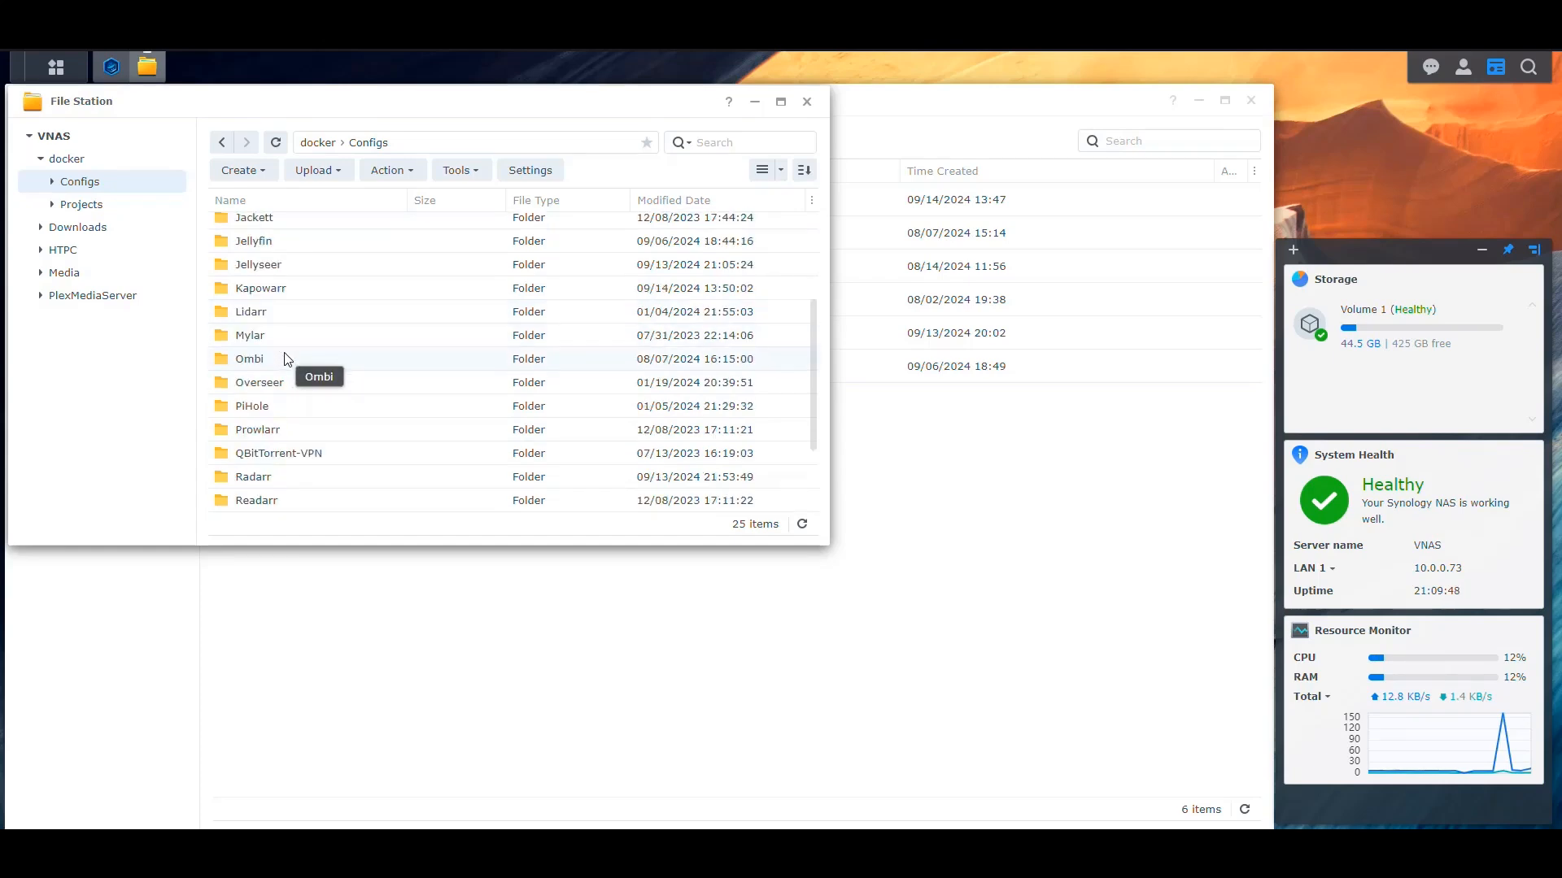
# Step: Create Gluetun and QBitTorrent folders in docker/Configs
pyautogui.scroll(-3, 289, 378)
pyautogui.scroll(3, 278, 393)
pyautogui.click(269, 172)
pyautogui.click(286, 201)
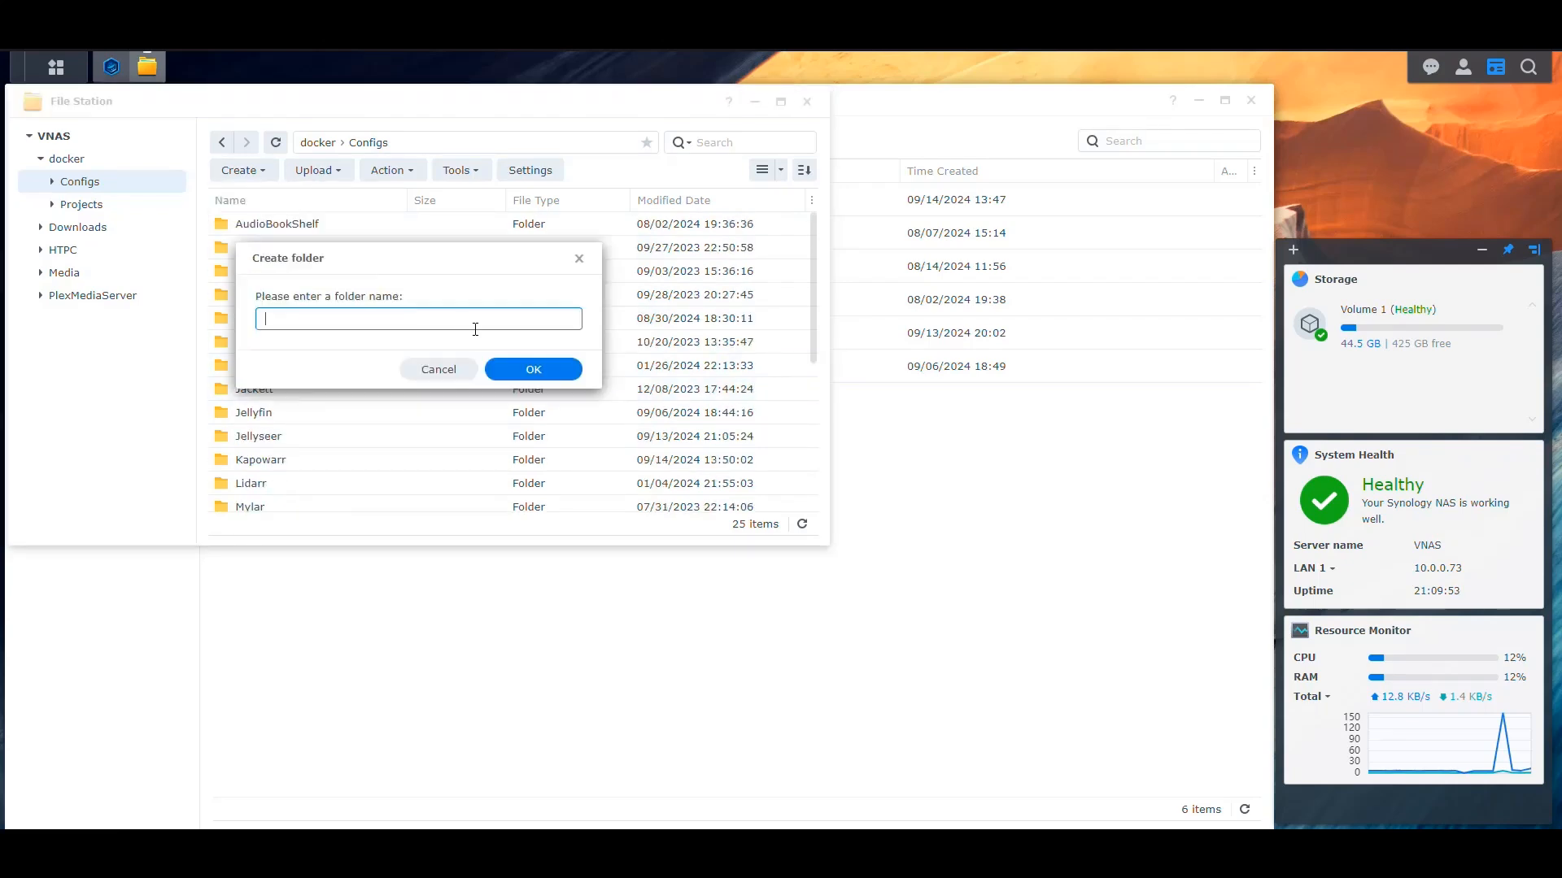
pyautogui.write('Hoarder')
pyautogui.press('Return')
pyautogui.click(251, 173)
pyautogui.click(274, 201)
pyautogui.write('Q')
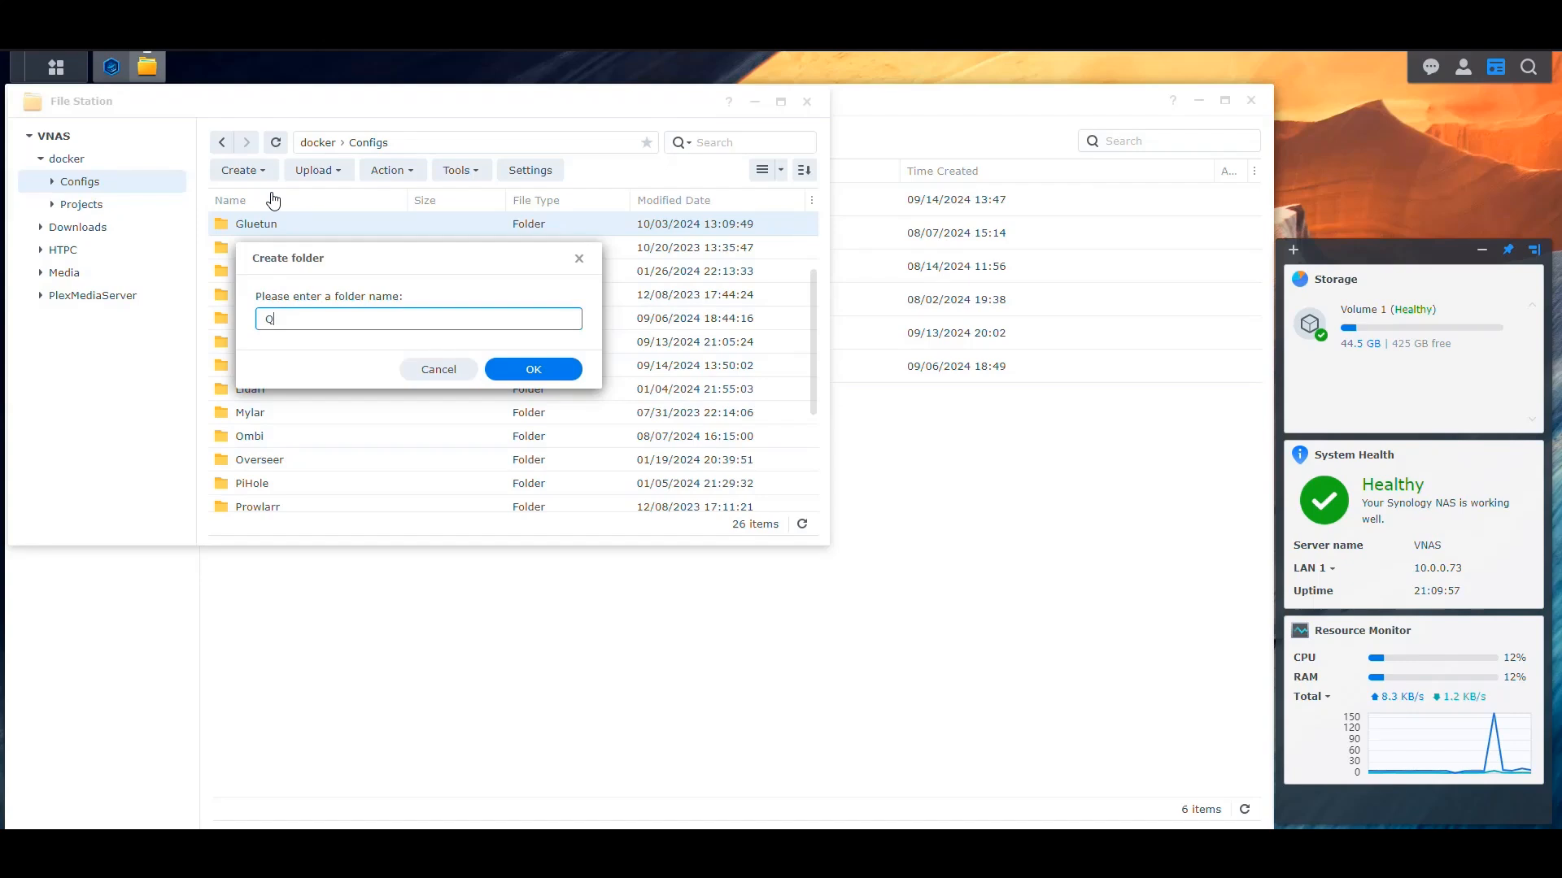
pyautogui.write('BitTorrent')
pyautogui.press('Return')
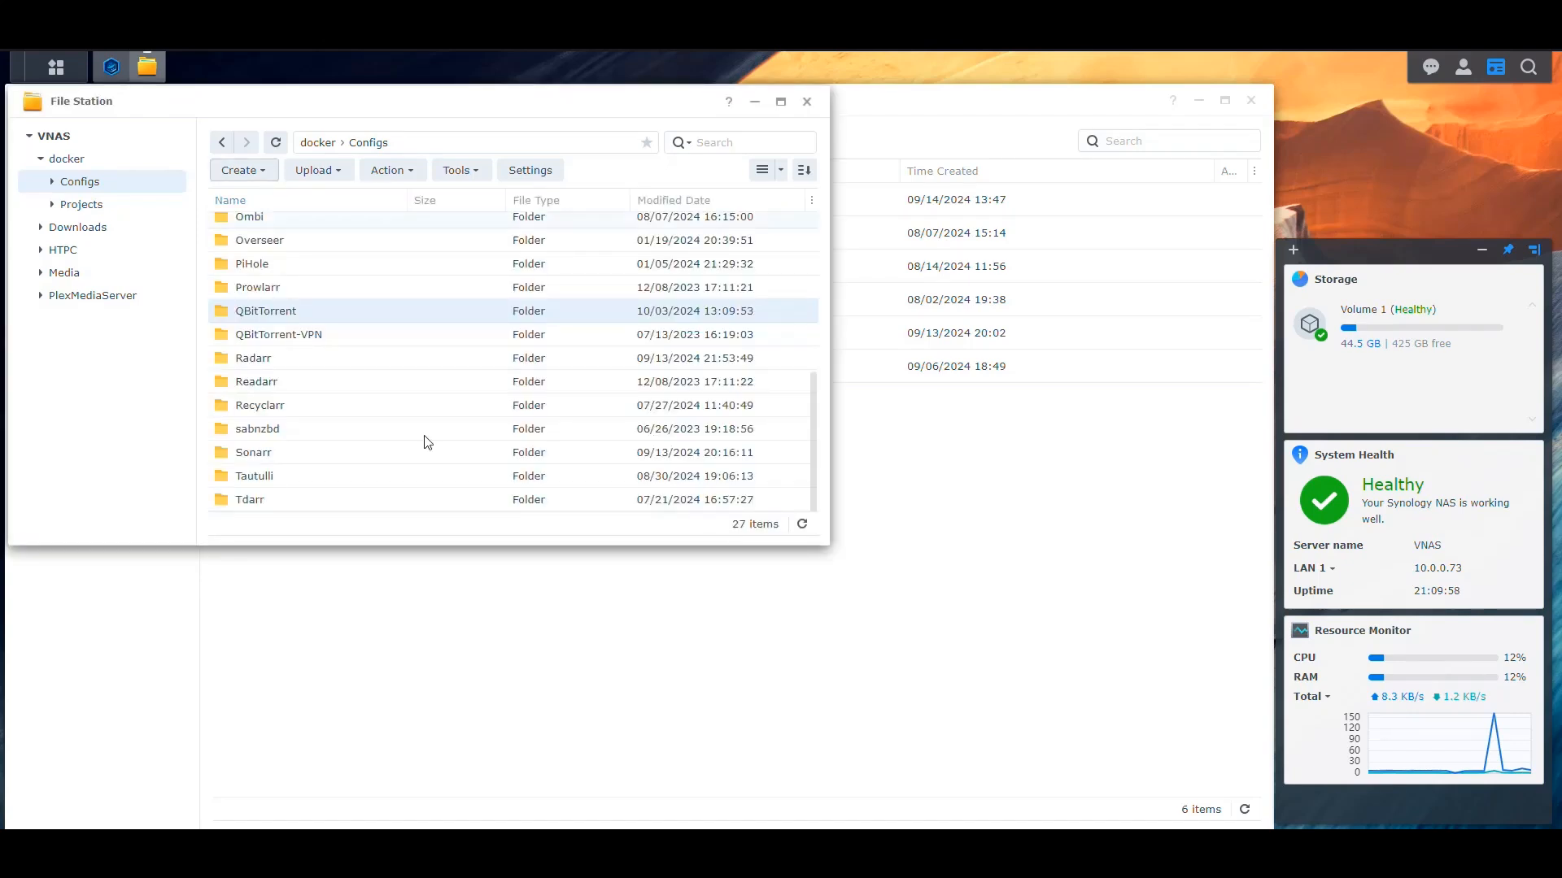
# Step: Check both new config folders, open Projects/Gluetun+QBitTorrent, and return to Container Manager
pyautogui.doubleClick(298, 312)
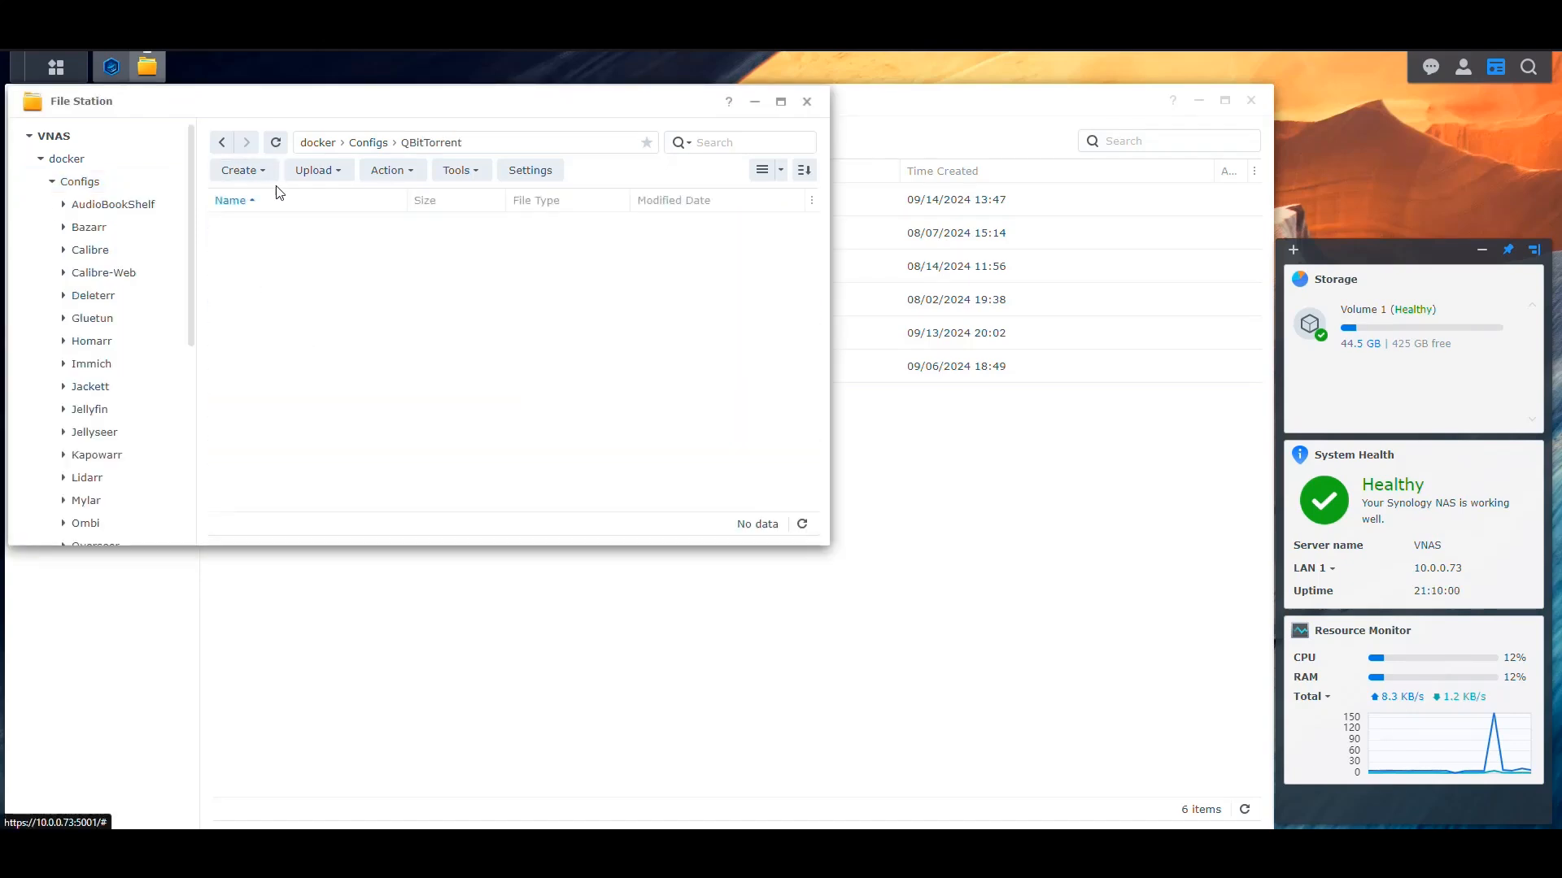
pyautogui.click(221, 143)
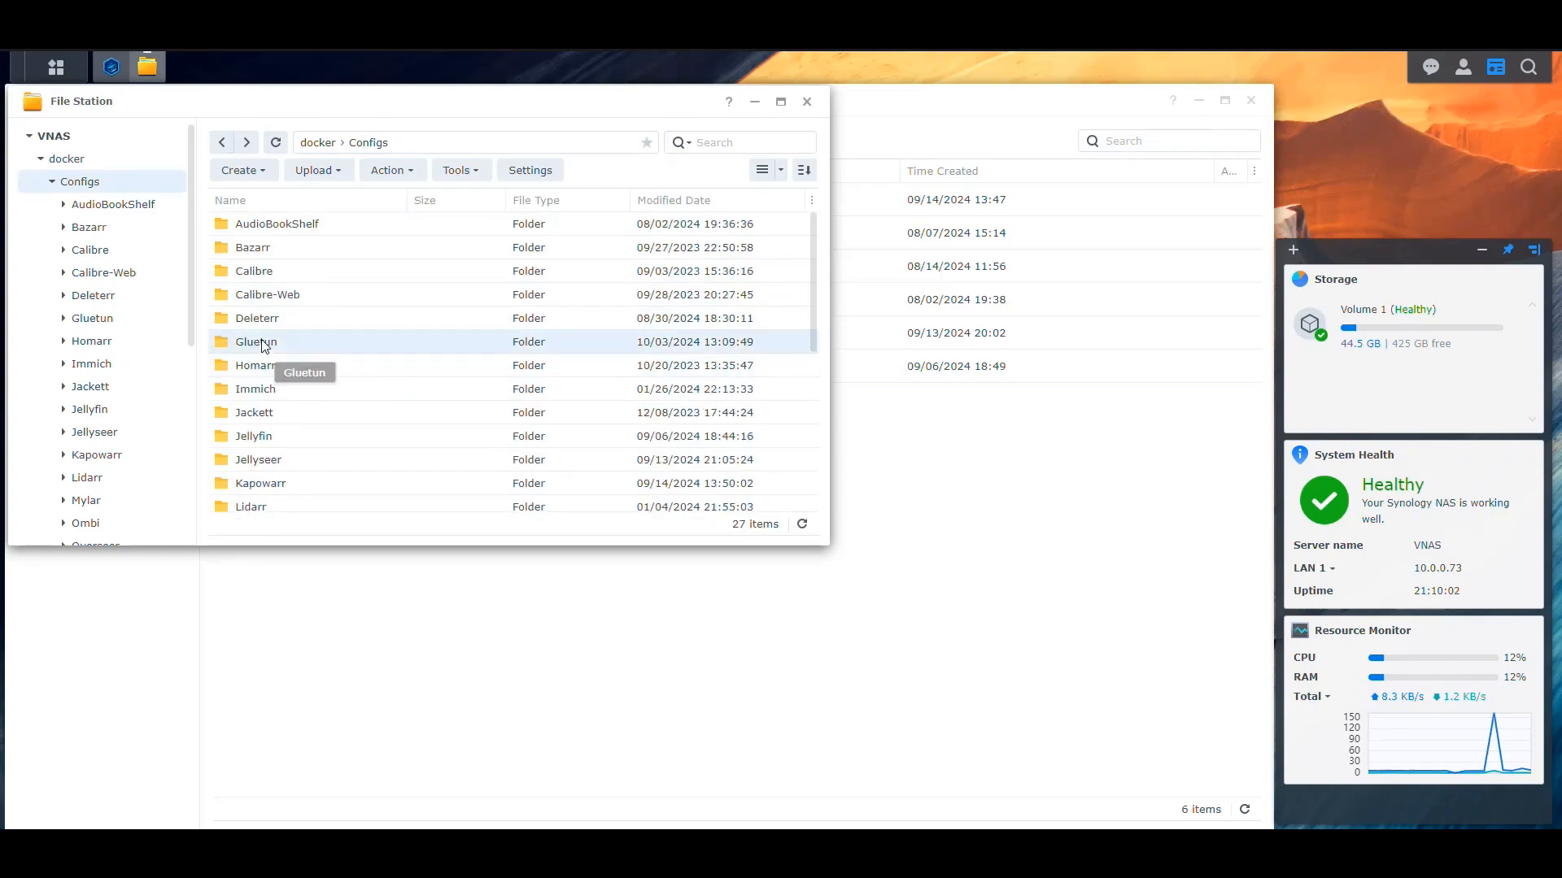
pyautogui.doubleClick(263, 351)
pyautogui.click(221, 143)
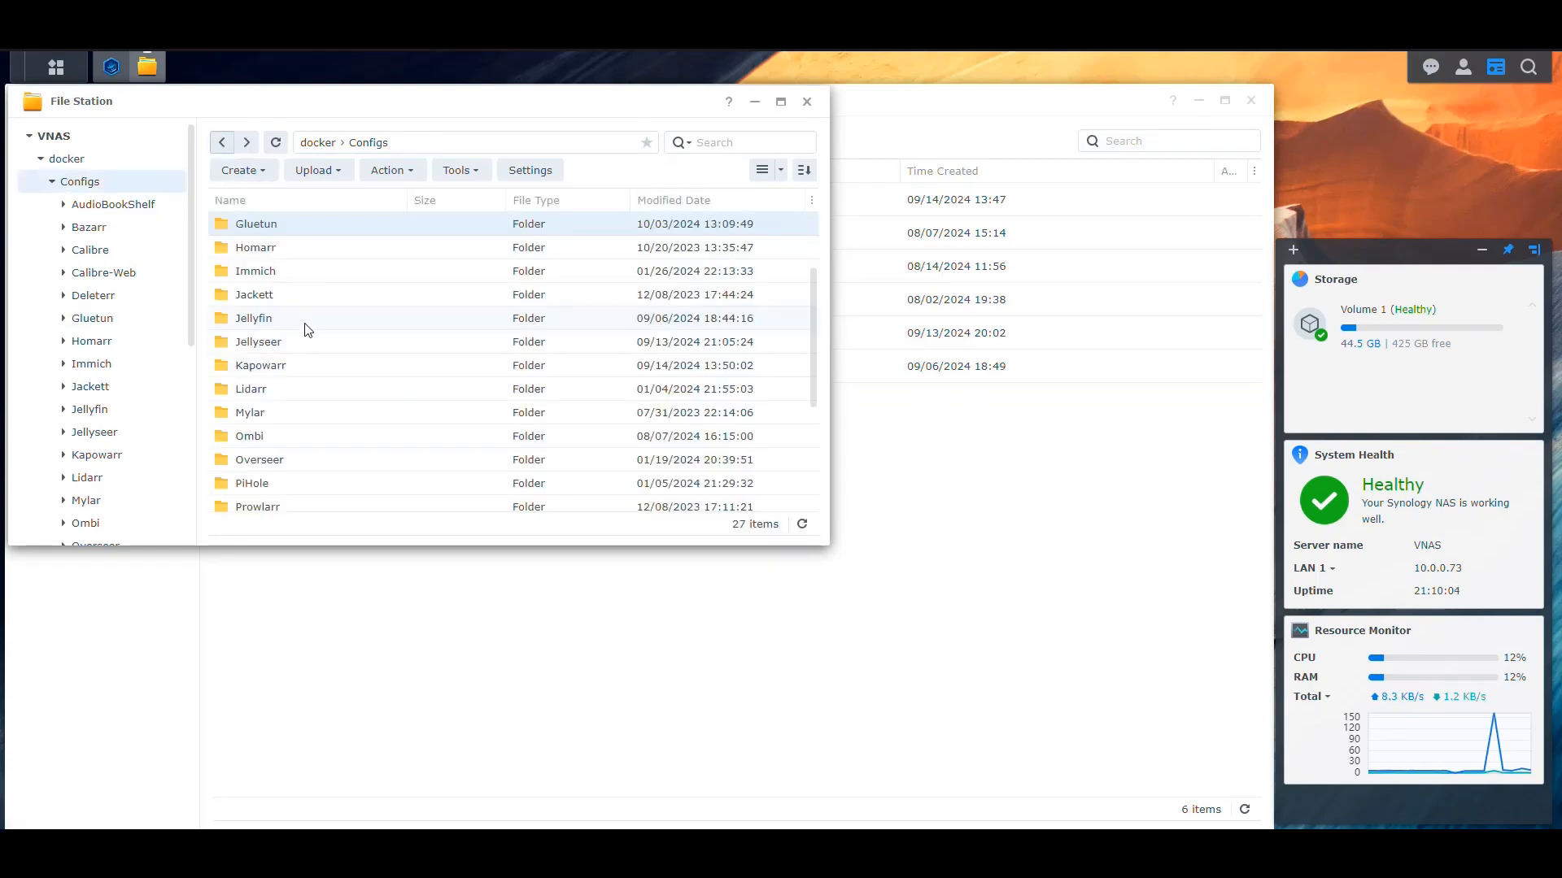
pyautogui.click(221, 144)
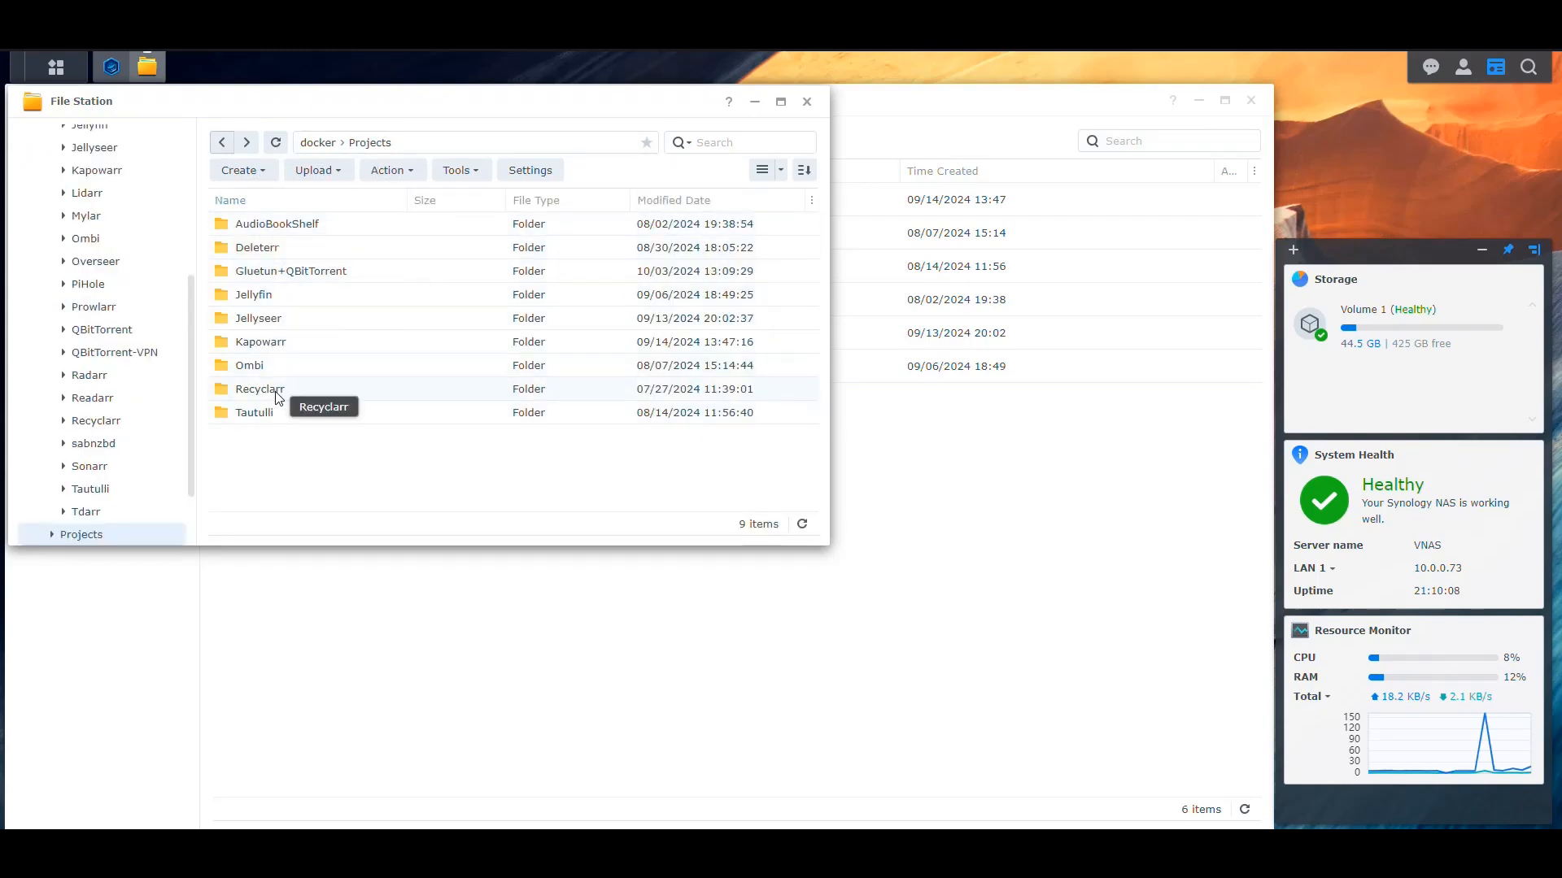
pyautogui.doubleClick(273, 270)
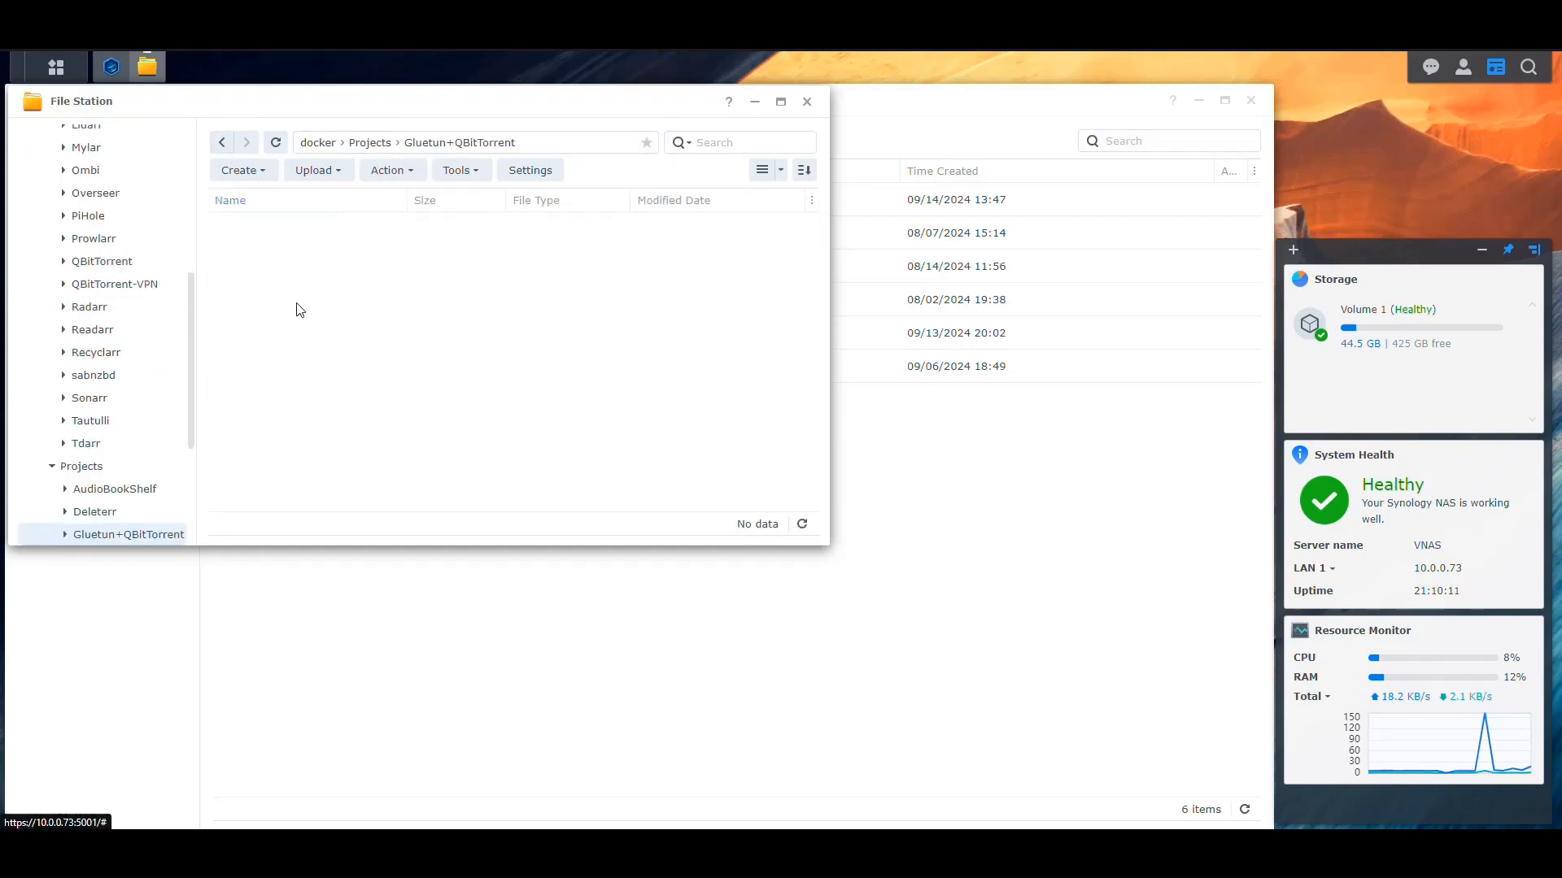
pyautogui.click(151, 65)
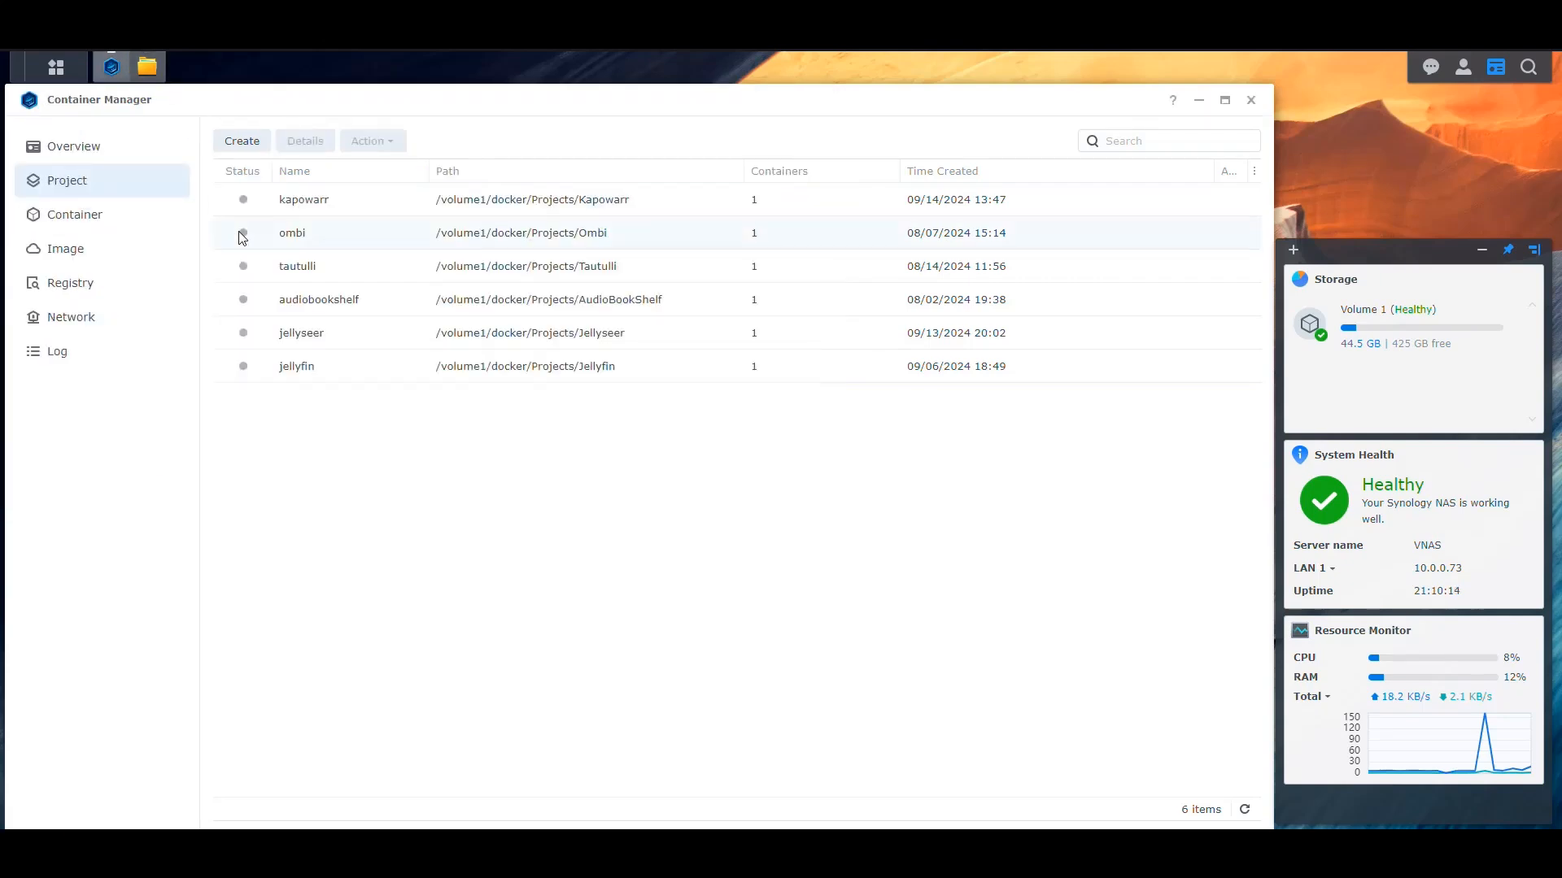
# Step: Start a new project named gluetun-qbittorrent with path /docker/Projects/Gluetun+QBitTorrent
pyautogui.click(247, 145)
pyautogui.click(613, 334)
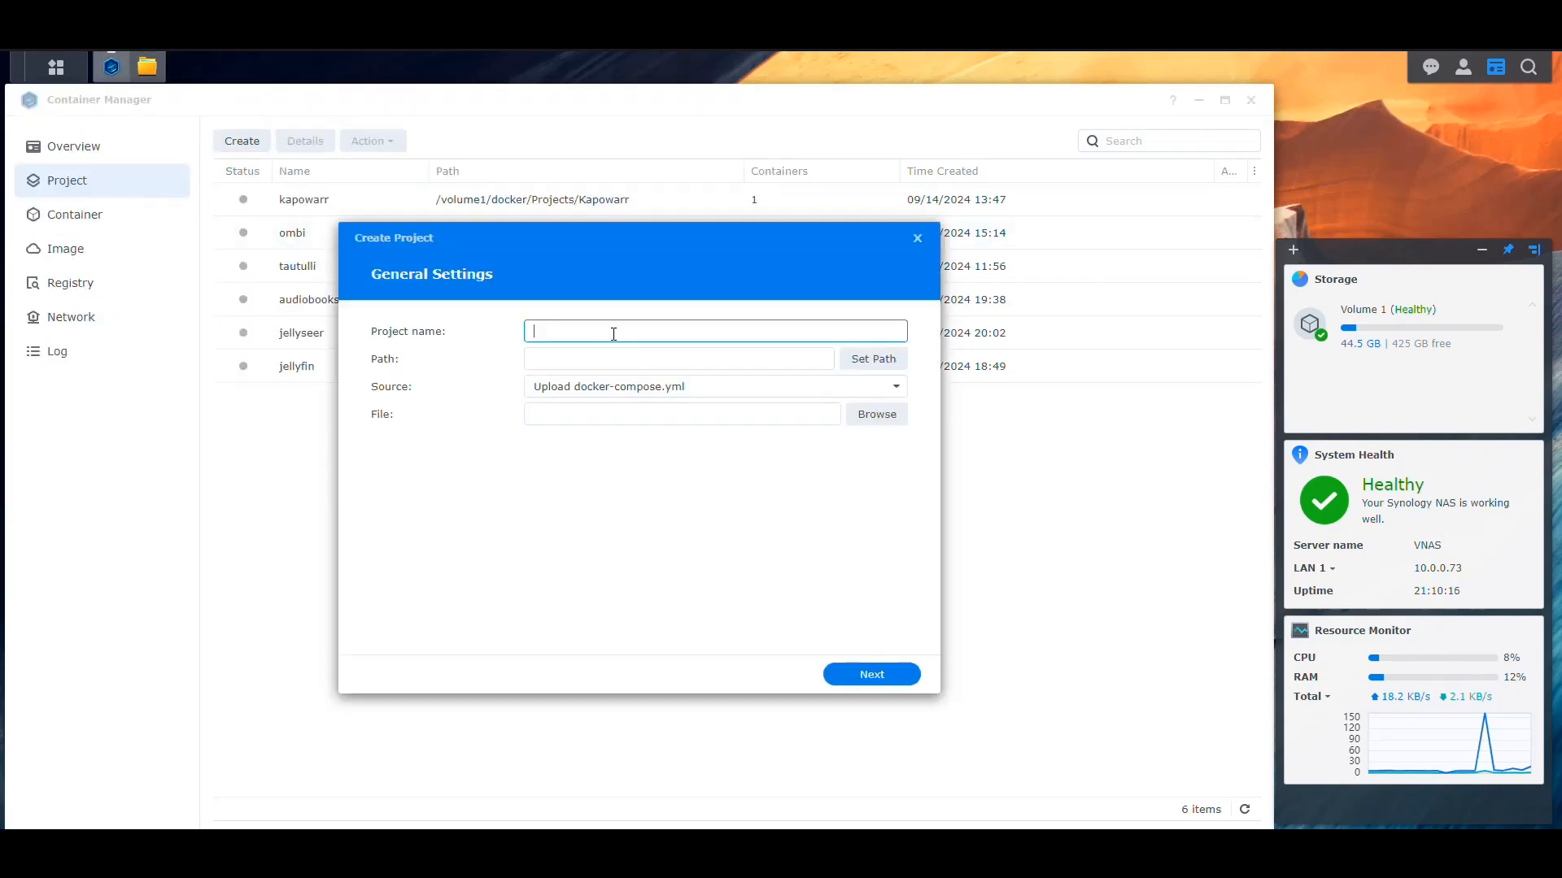
pyautogui.write('gluetun')
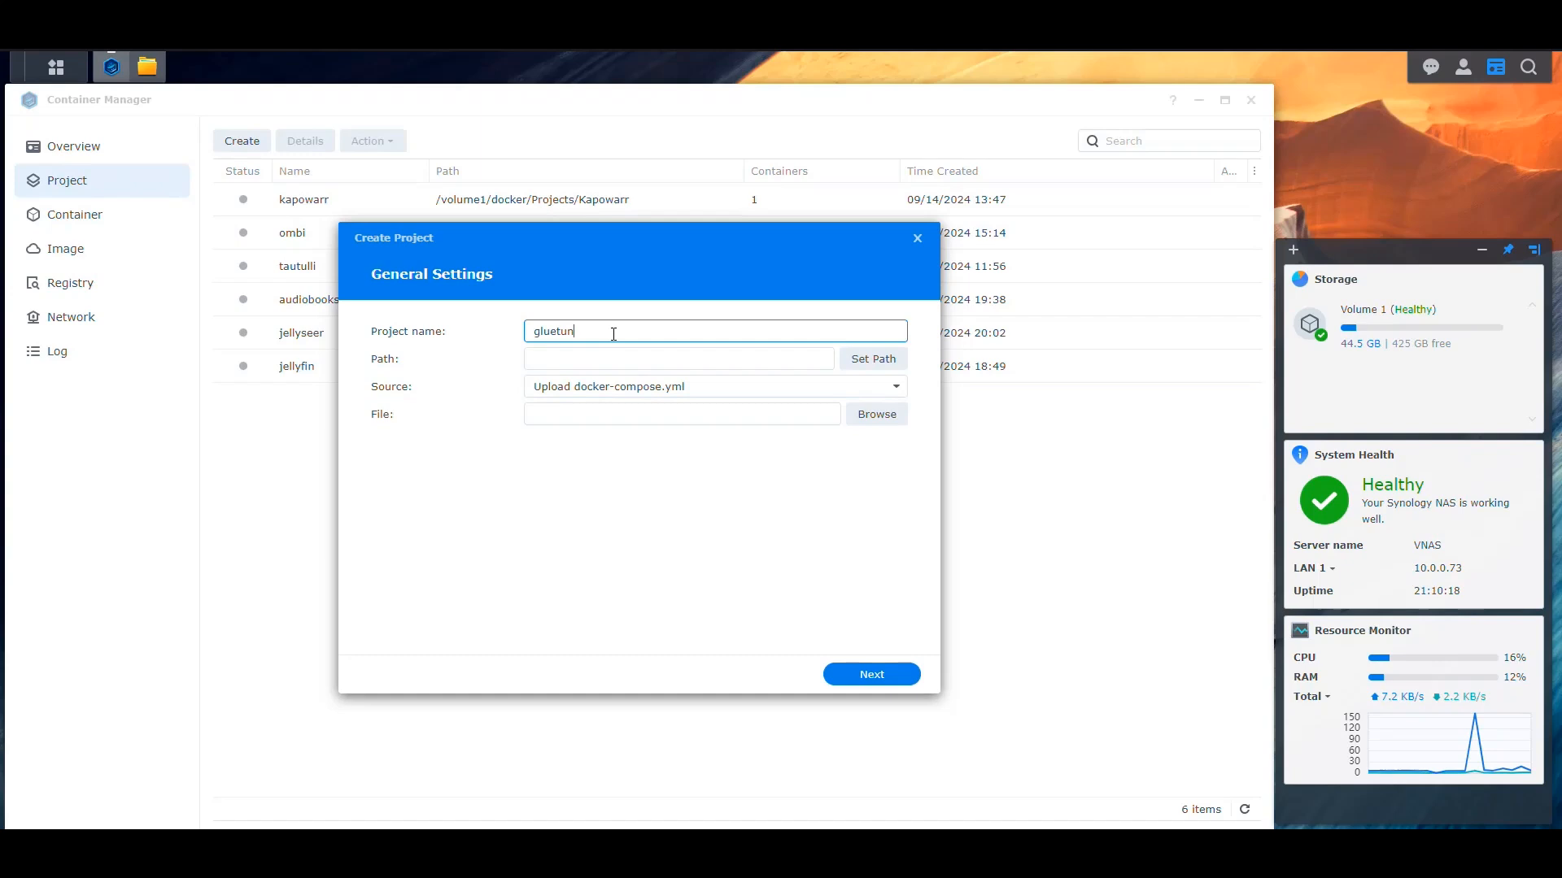
pyautogui.write('-qbittorrent')
pyautogui.click(872, 360)
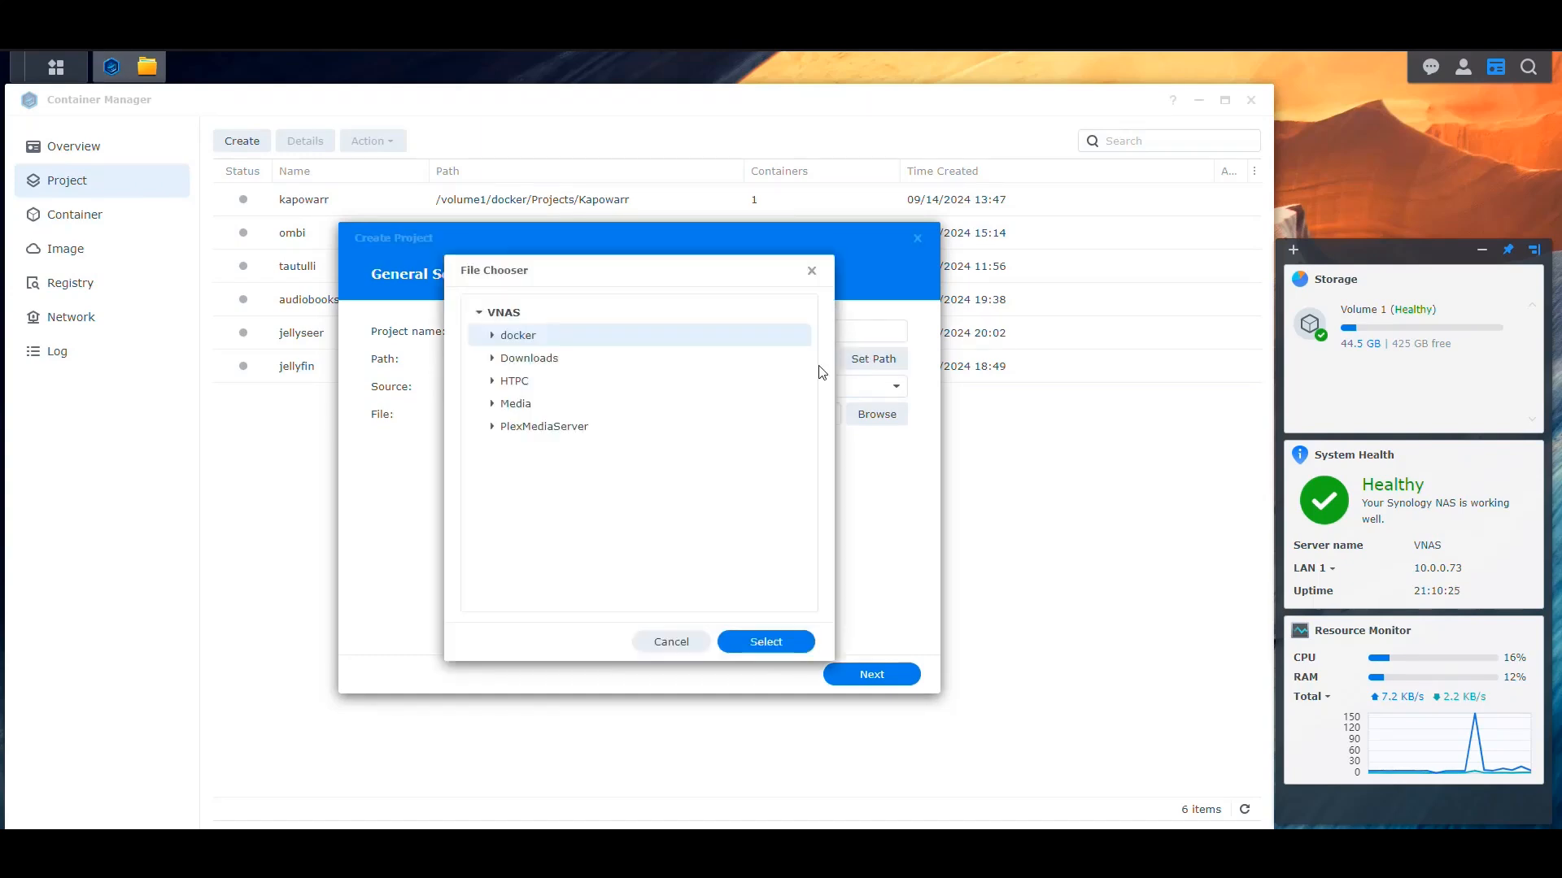
pyautogui.click(492, 335)
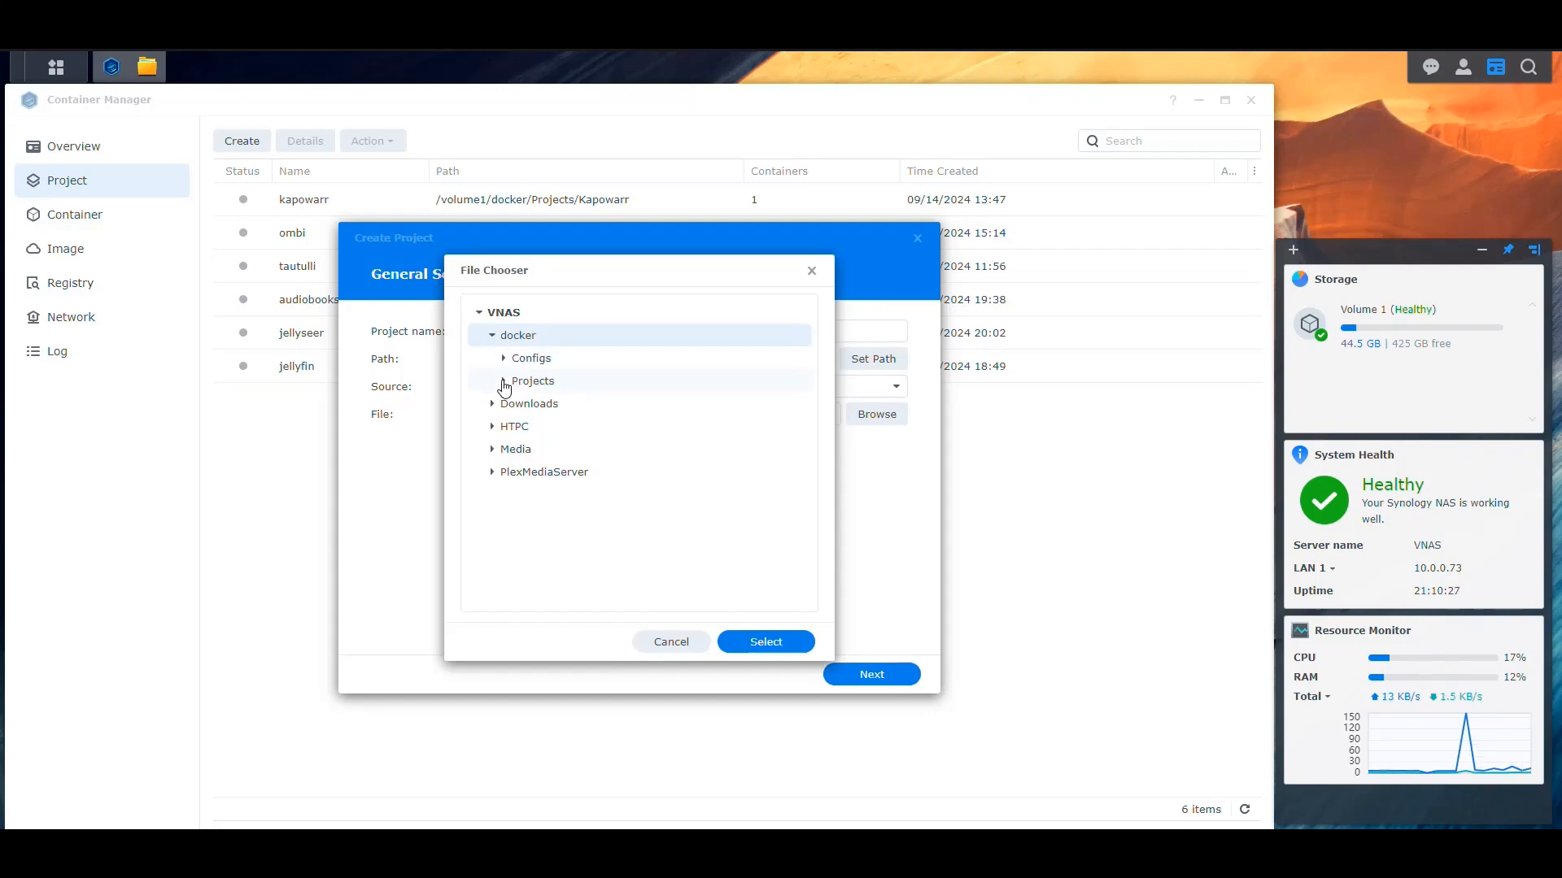
pyautogui.click(504, 381)
pyautogui.click(582, 450)
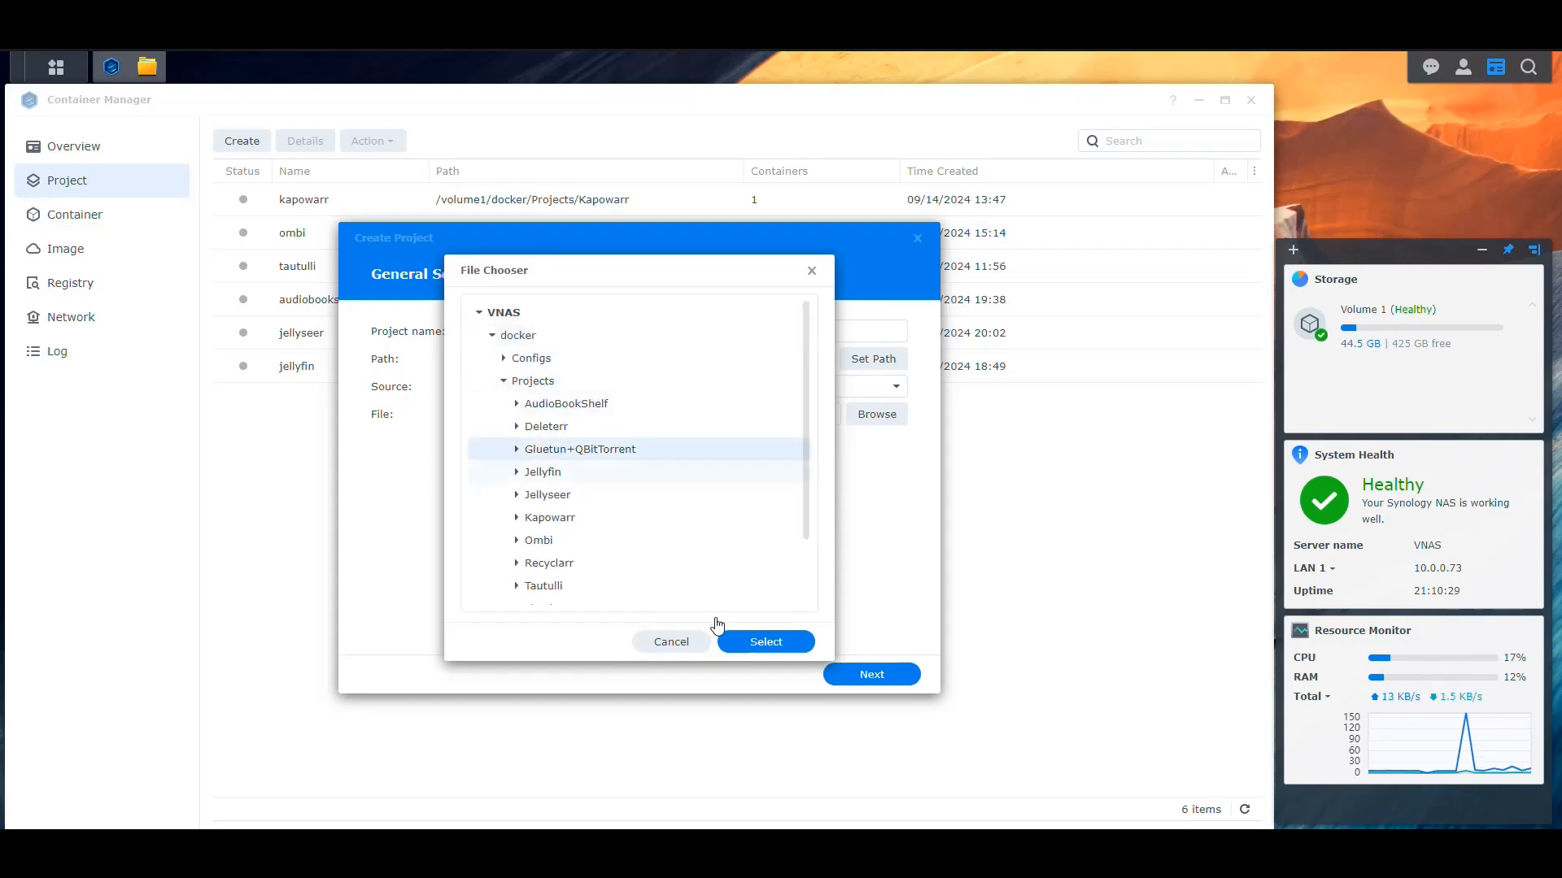
pyautogui.click(789, 641)
# Step: Choose Create docker-compose.yml as the source and paste in the gluetun compose template
pyautogui.click(892, 388)
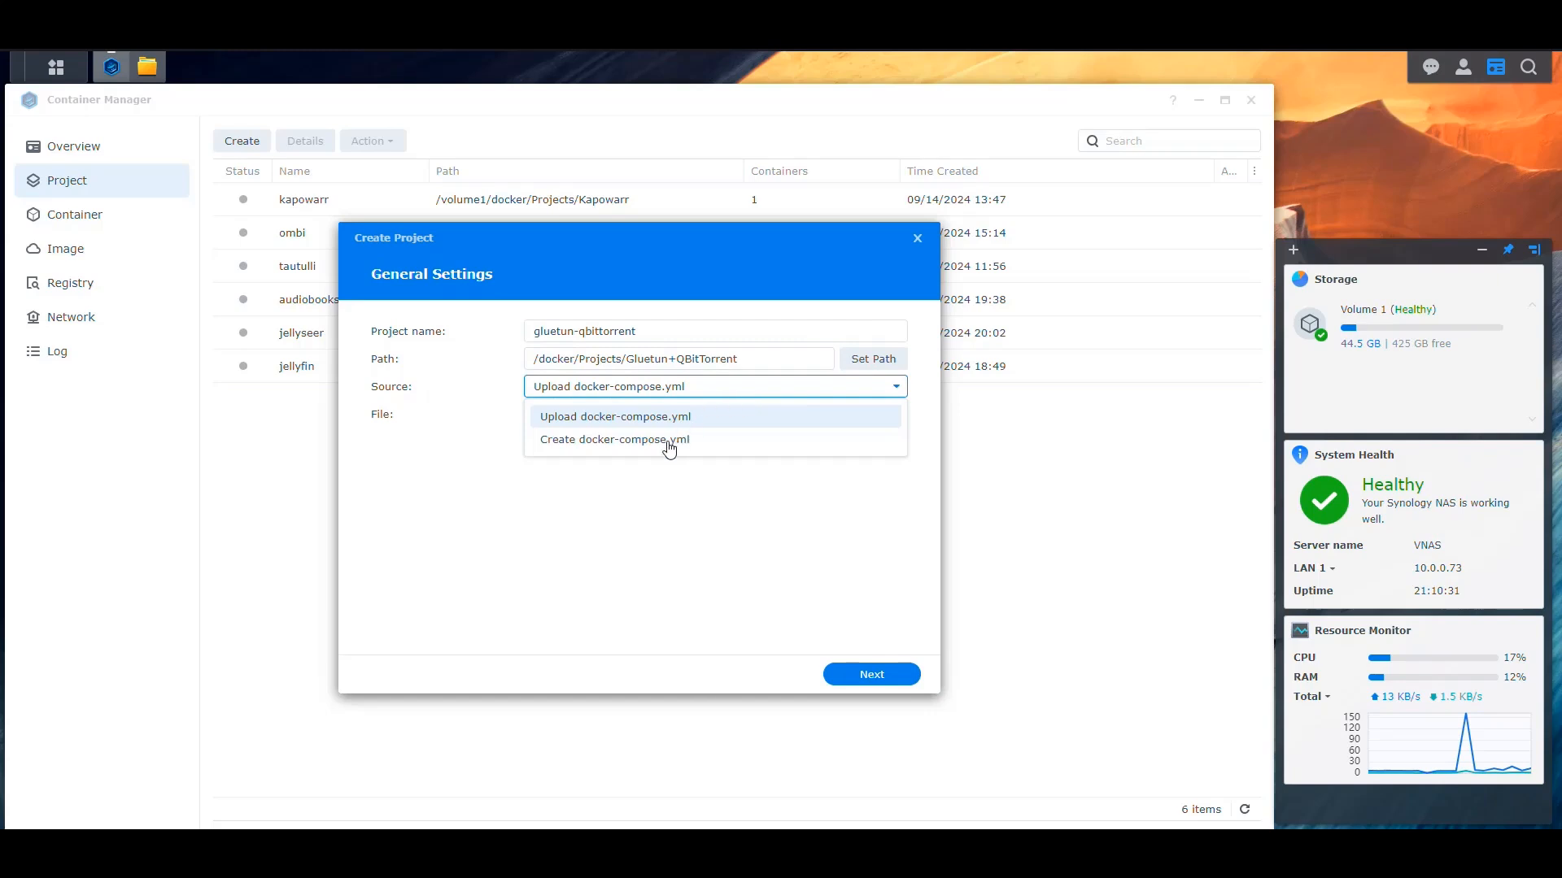
pyautogui.click(667, 442)
pyautogui.hotkey('ctrl', 'v')
# Step: Review the compose file's version, services and qmcgaw/gluetun image lines
pyautogui.click(898, 539)
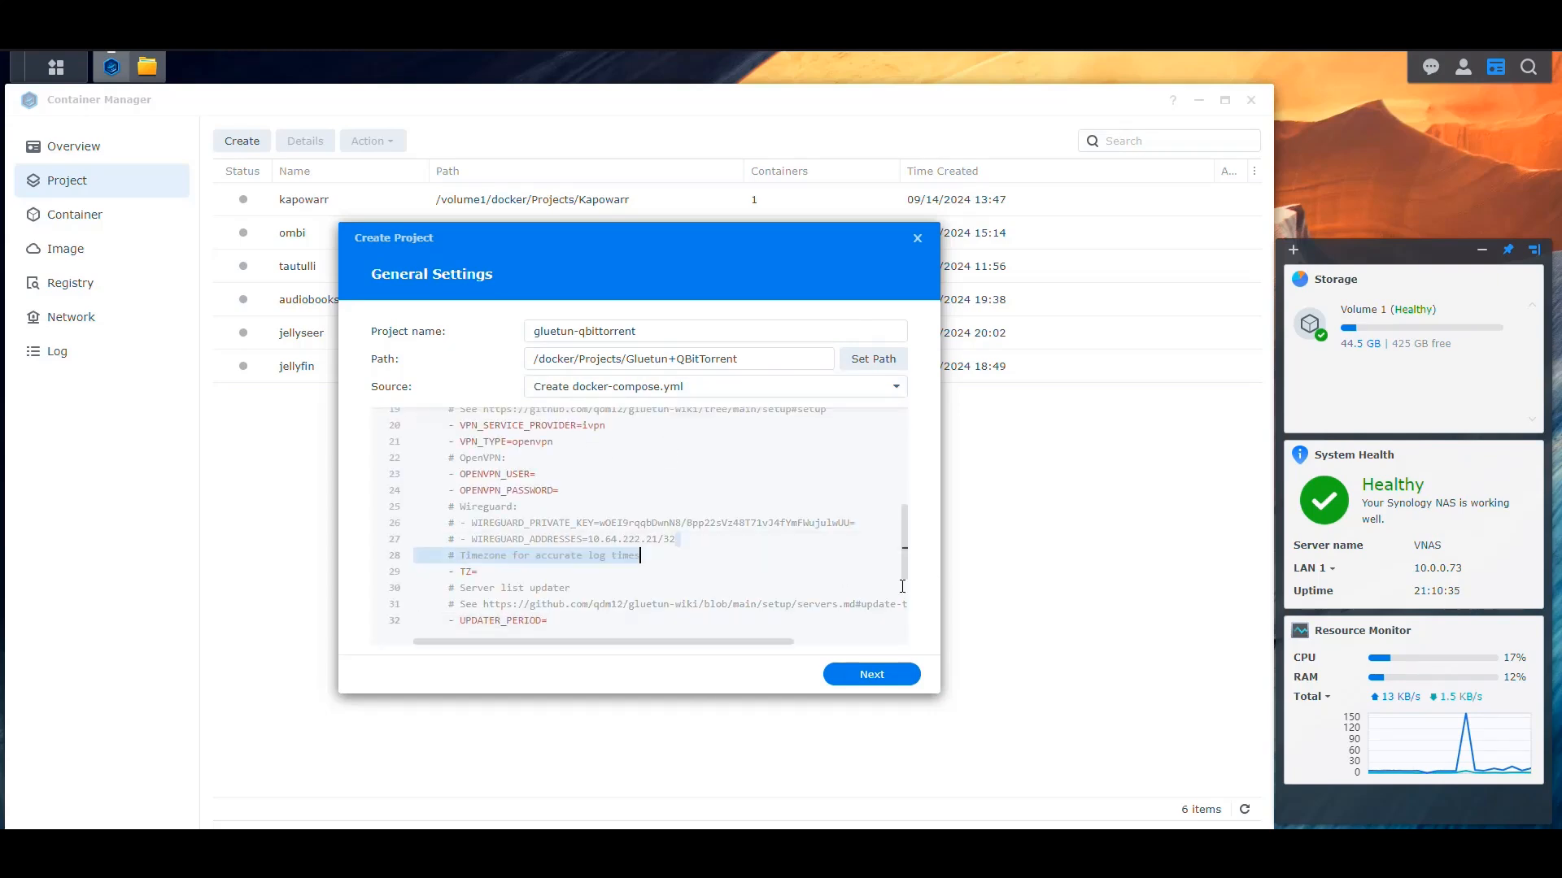
pyautogui.click(903, 554)
pyautogui.moveTo(904, 551); pyautogui.dragTo(905, 457)
pyautogui.moveTo(413, 419); pyautogui.dragTo(485, 419)
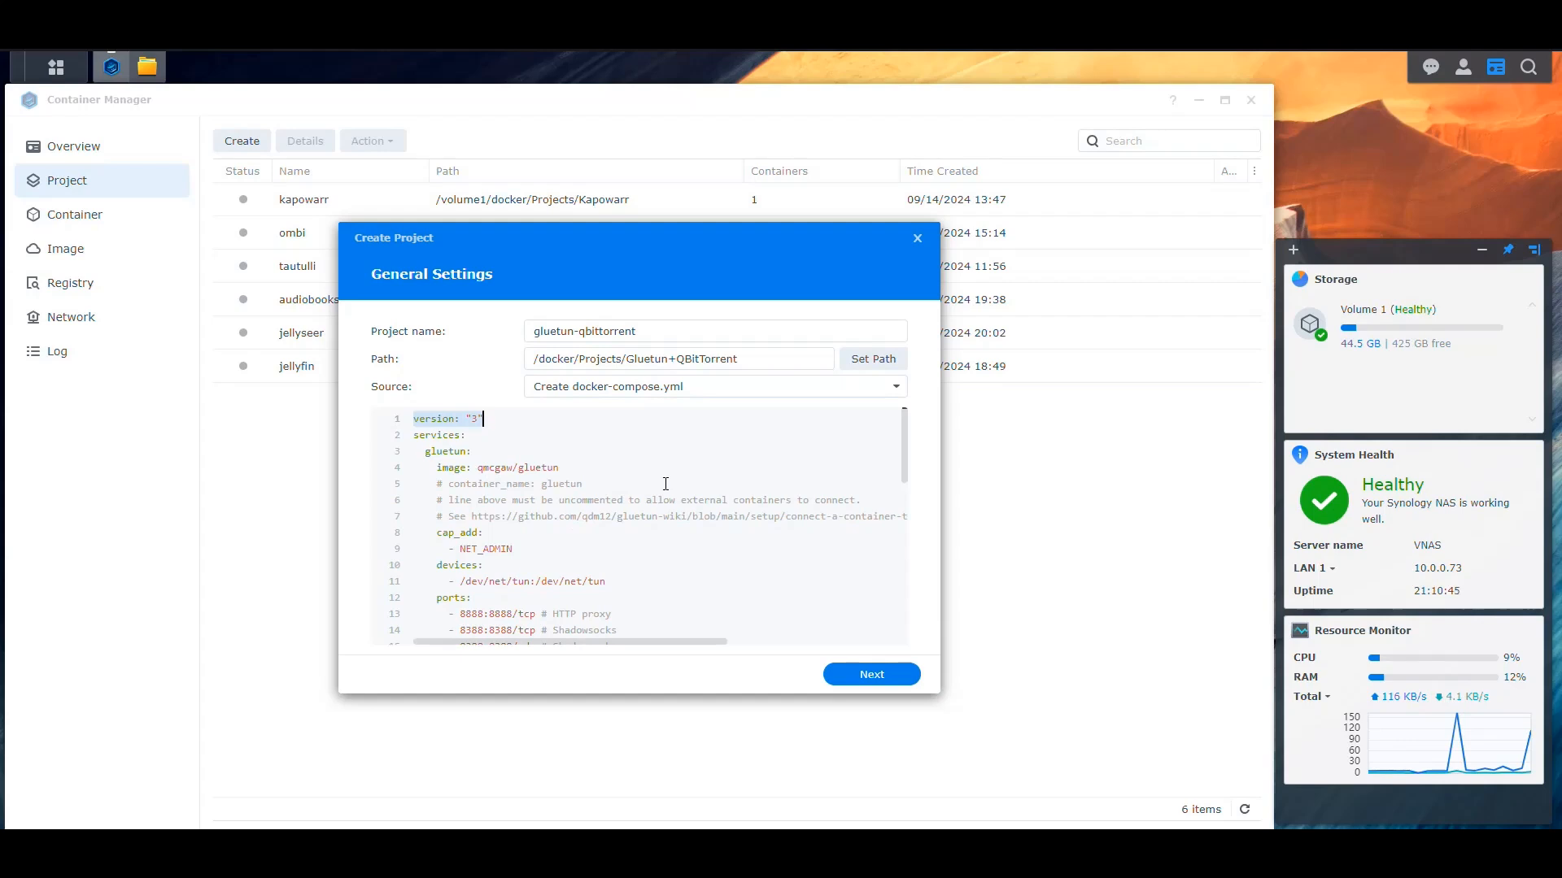
pyautogui.press('Down')
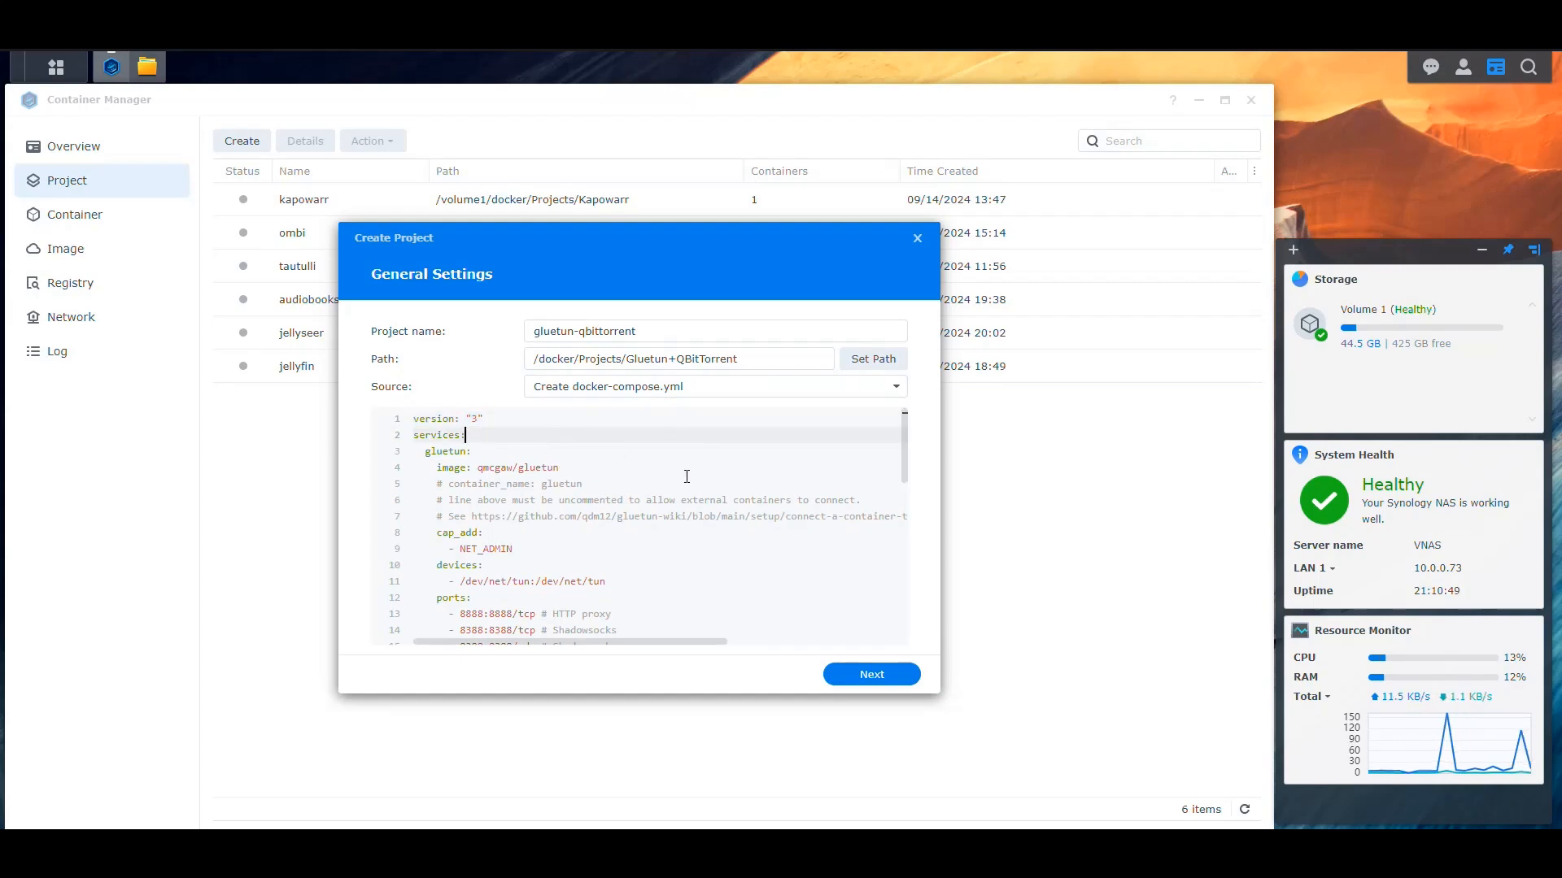
pyautogui.press('Down')
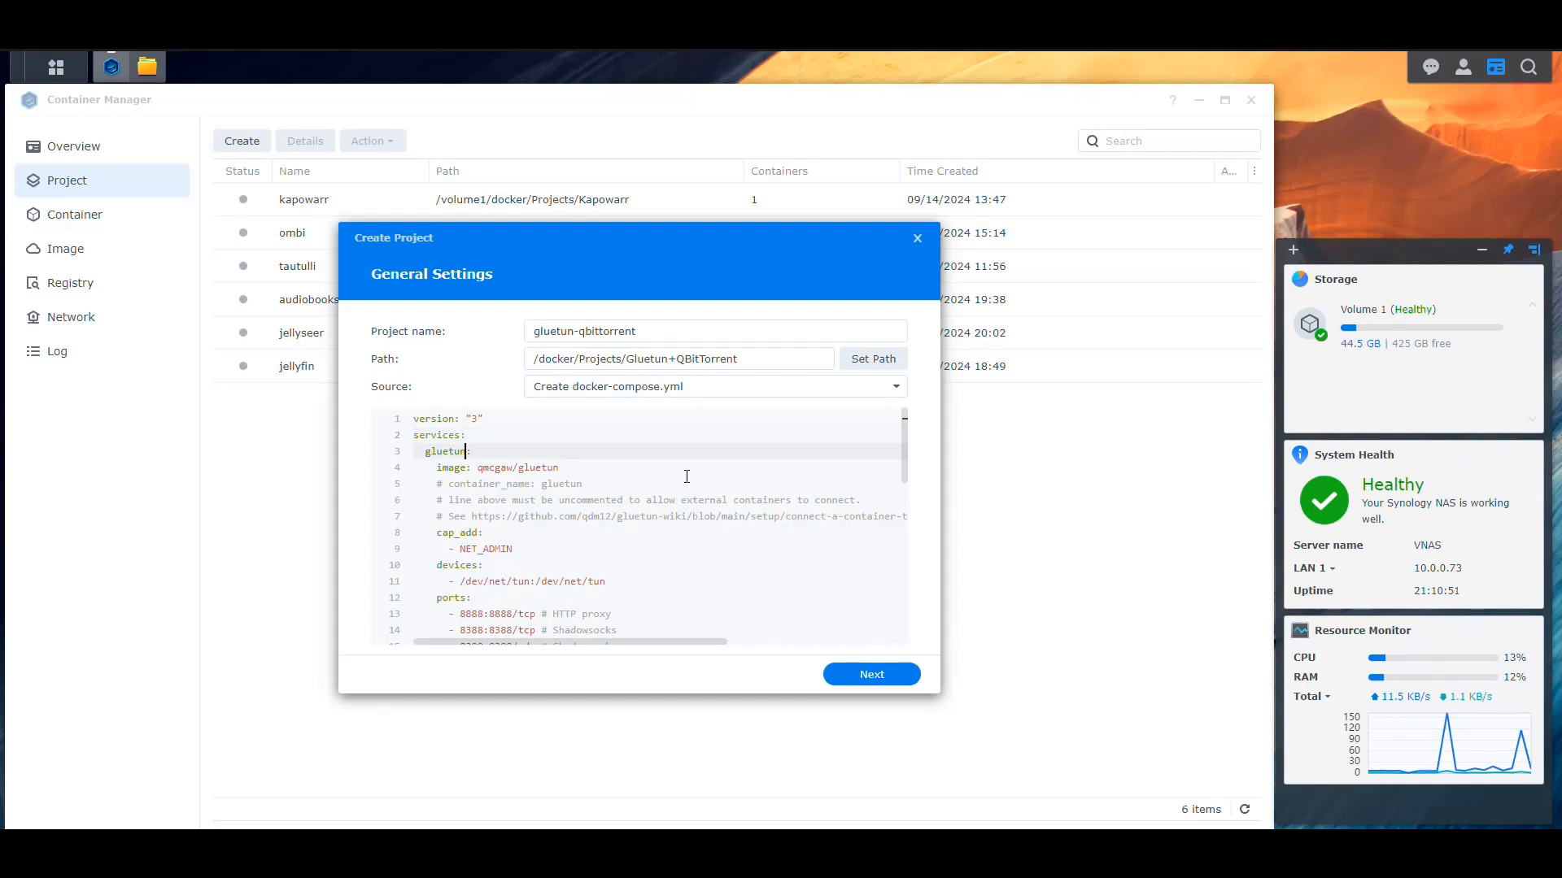
pyautogui.press('Down')
pyautogui.hotkey('shift', 'End')
pyautogui.press('Right')
# Step: Uncomment the container_name line and change its value to Gluetun
pyautogui.press('Down')
pyautogui.press('Home')
pyautogui.press('Delete')
pyautogui.press('Delete')
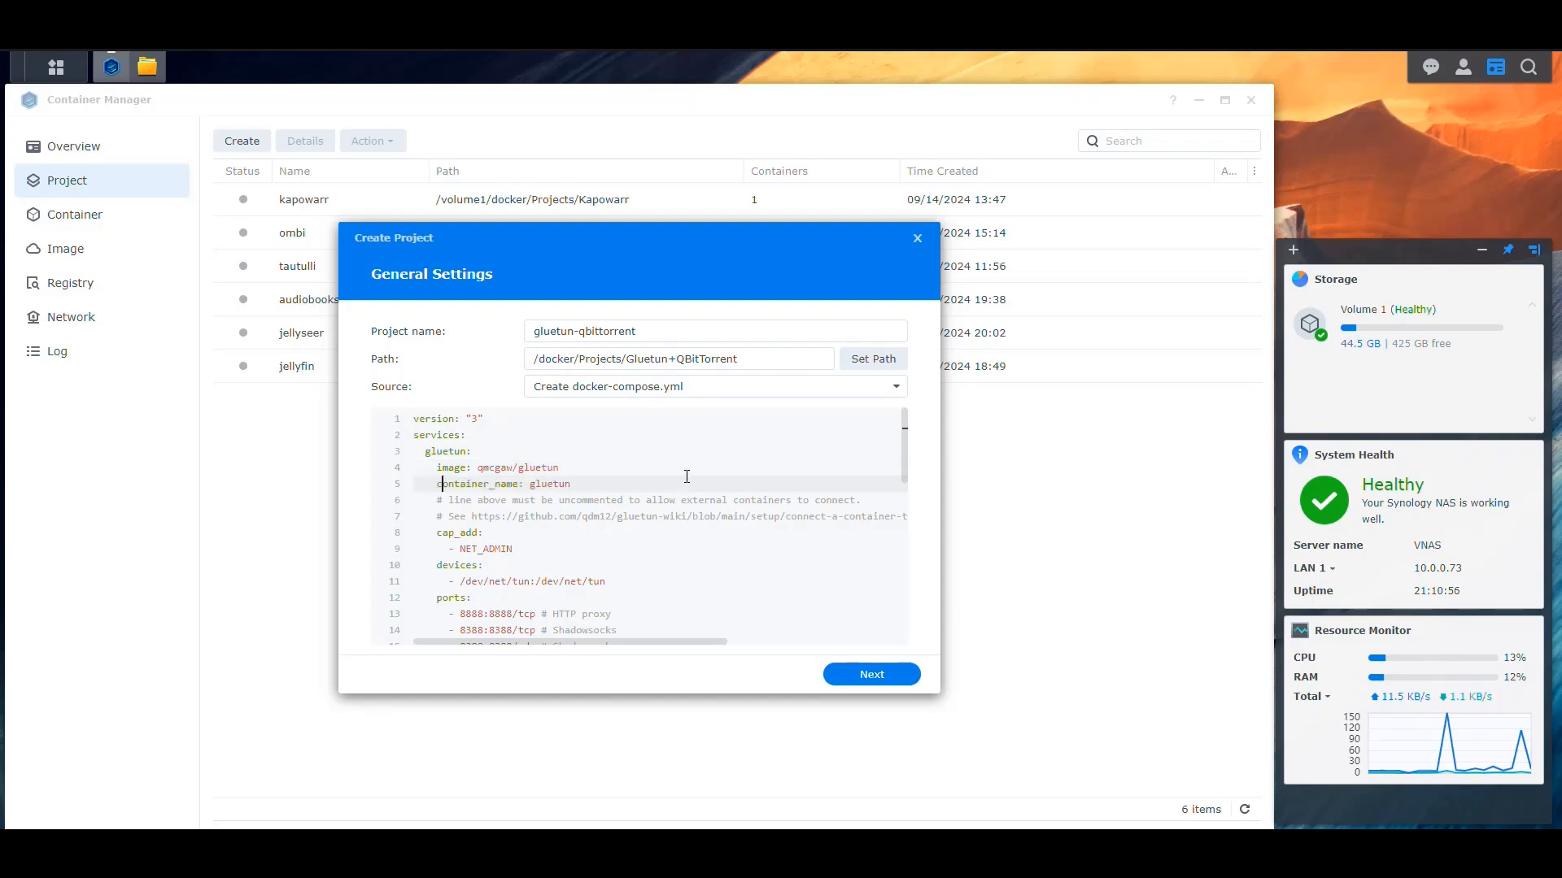
pyautogui.press('Left')
pyautogui.press('Left')
pyautogui.press('Delete')
pyautogui.write('G')
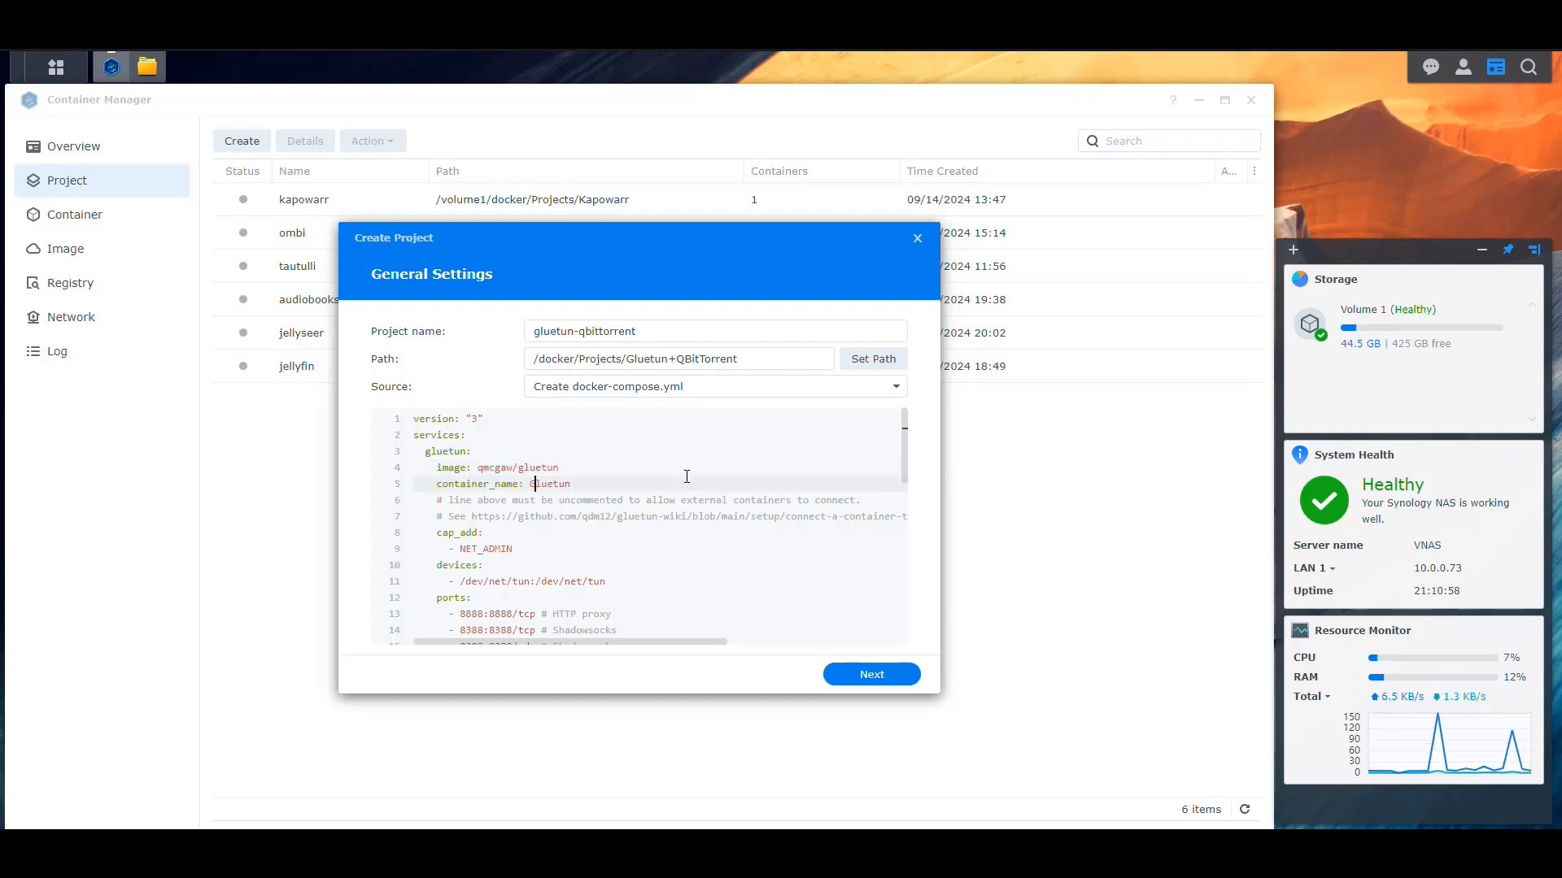
# Step: Select the wiki link comment line below container_name
pyautogui.press('Down')
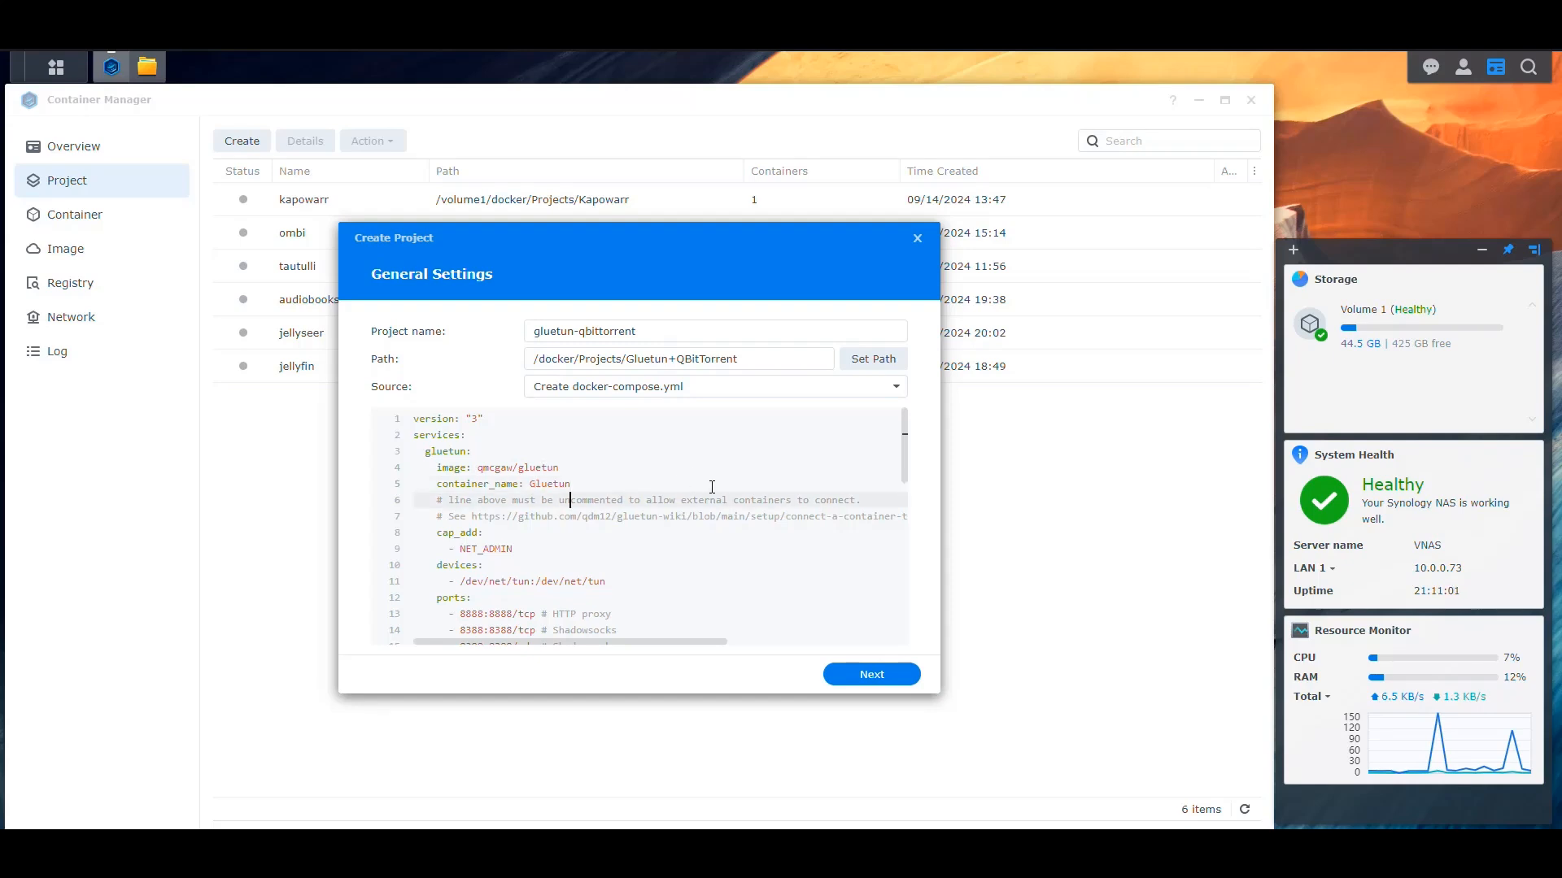
pyautogui.scroll(-1, 712, 486)
pyautogui.moveTo(729, 642); pyautogui.dragTo(591, 645)
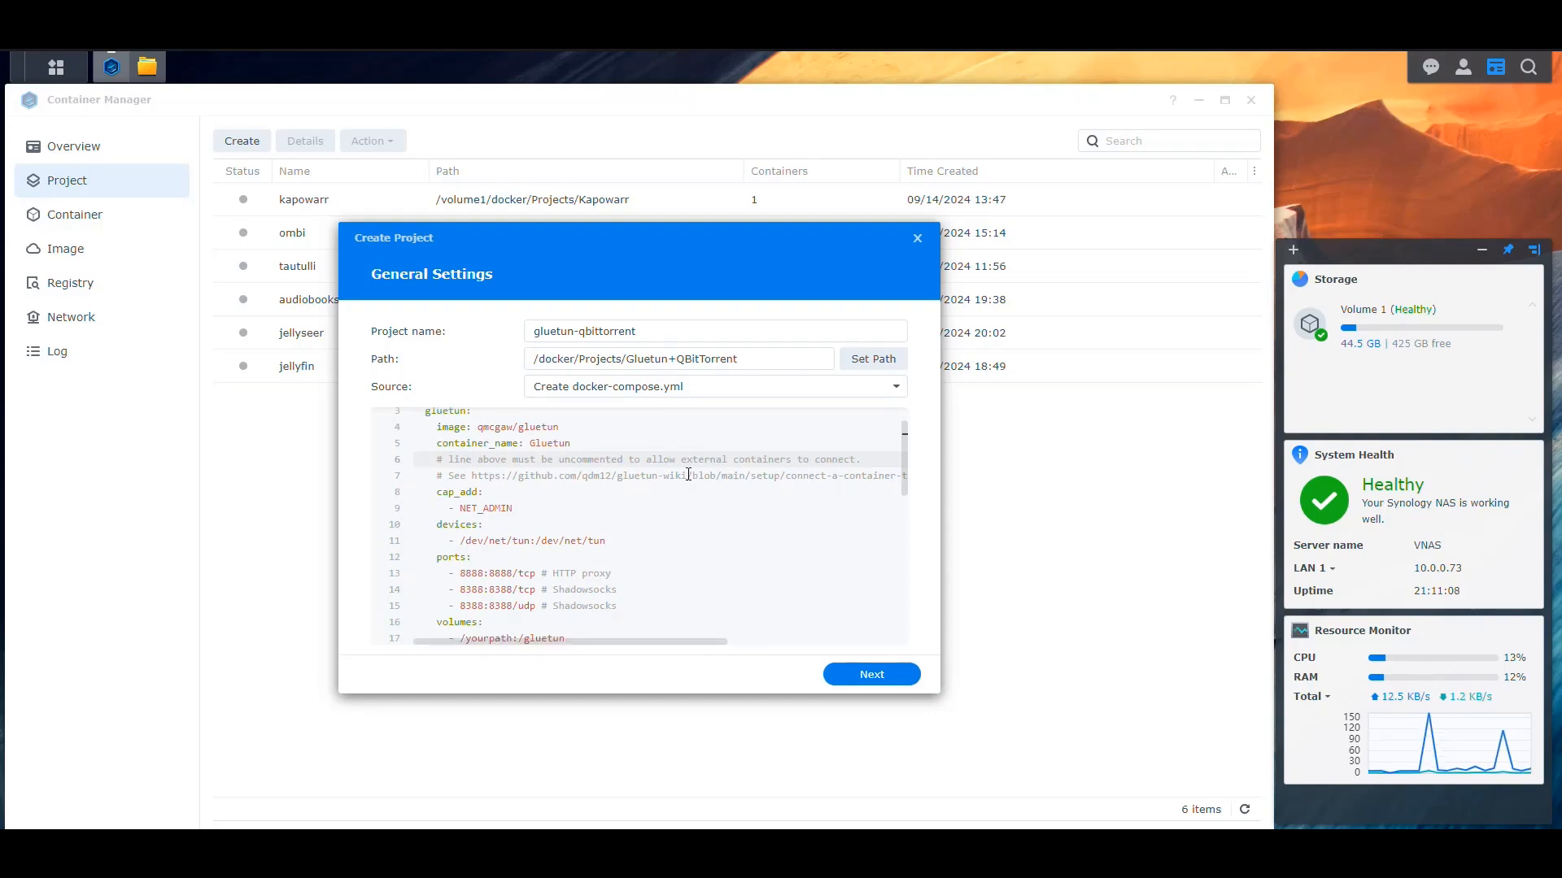
pyautogui.click(488, 476)
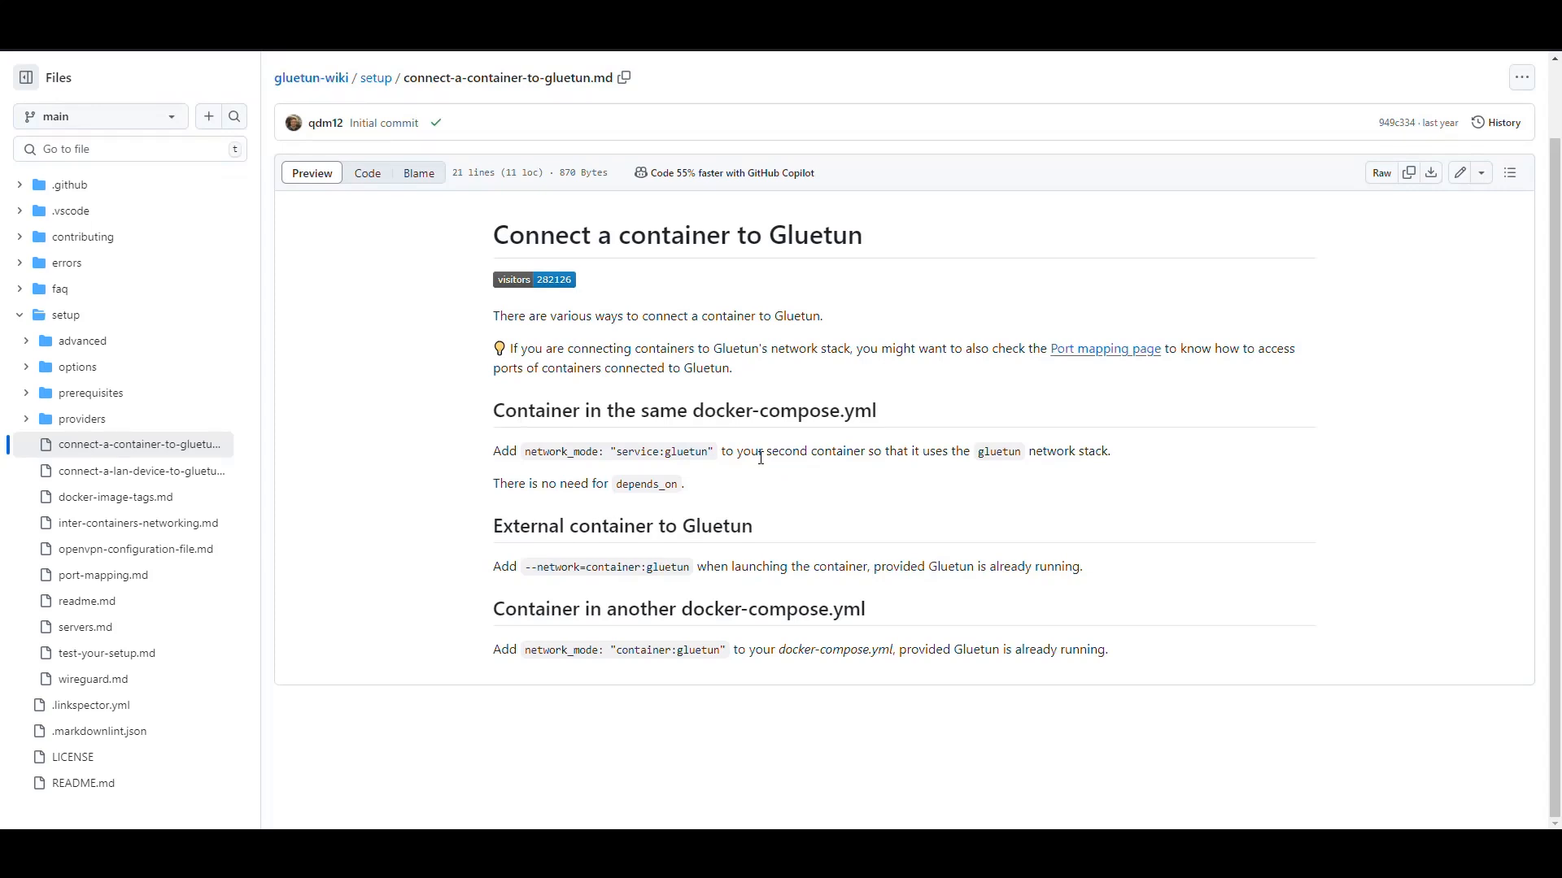
# Step: Study the wiki's network_mode: "service:gluetun" and depends_on examples
pyautogui.moveTo(524, 452); pyautogui.dragTo(716, 453)
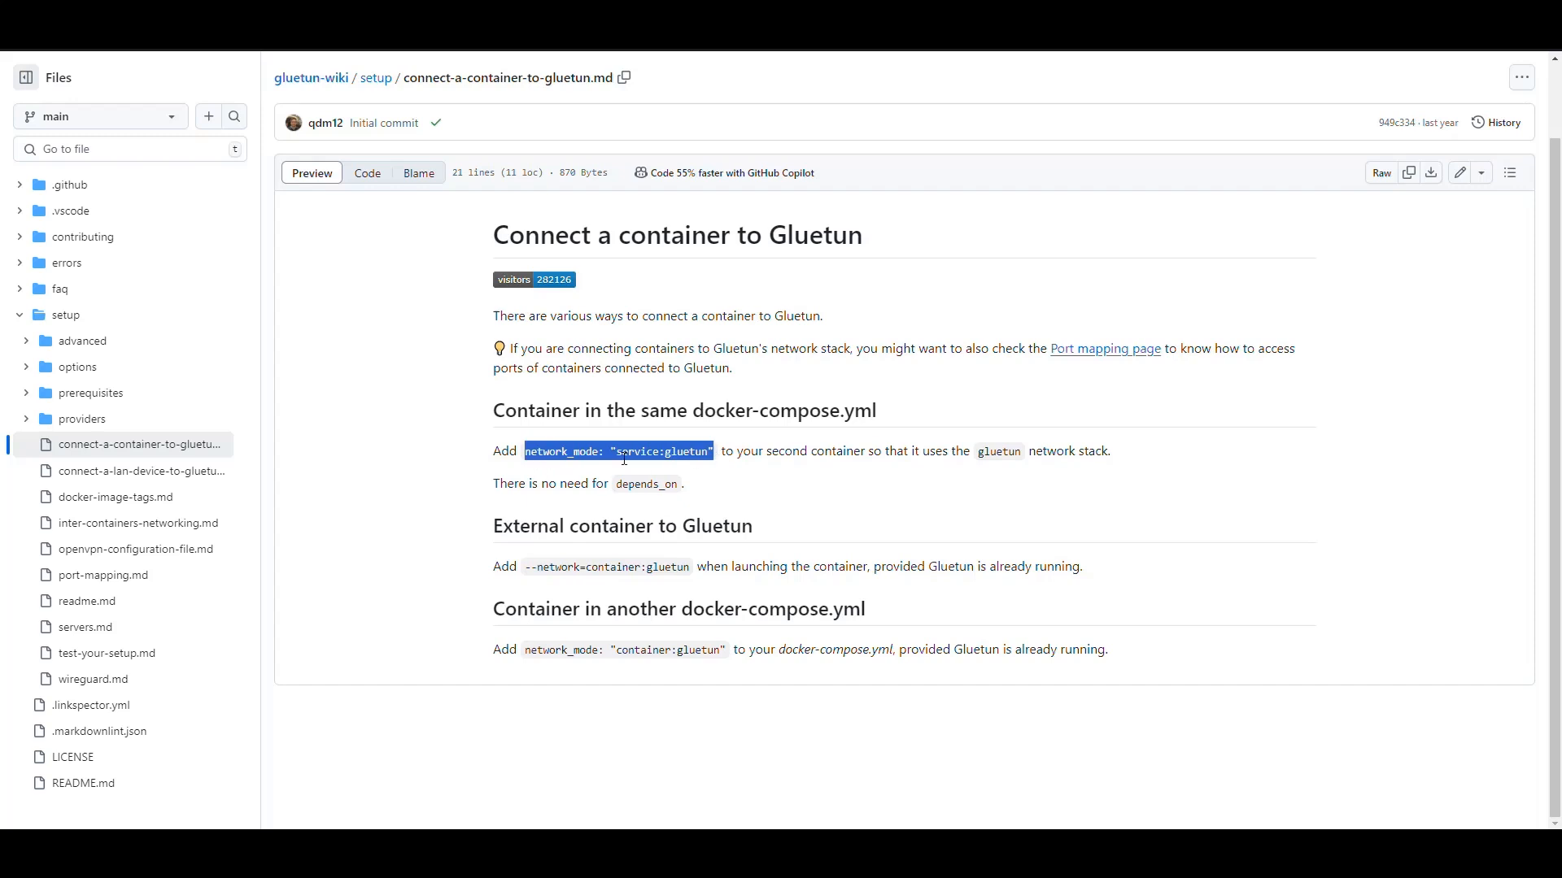
pyautogui.click(740, 452)
pyautogui.moveTo(715, 452); pyautogui.dragTo(523, 453)
pyautogui.click(795, 466)
pyautogui.moveTo(616, 484)
pyautogui.mouseDown()
pyautogui.moveTo(672, 488)
pyautogui.moveTo(616, 486)
pyautogui.mouseUp()
pyautogui.click(702, 481)
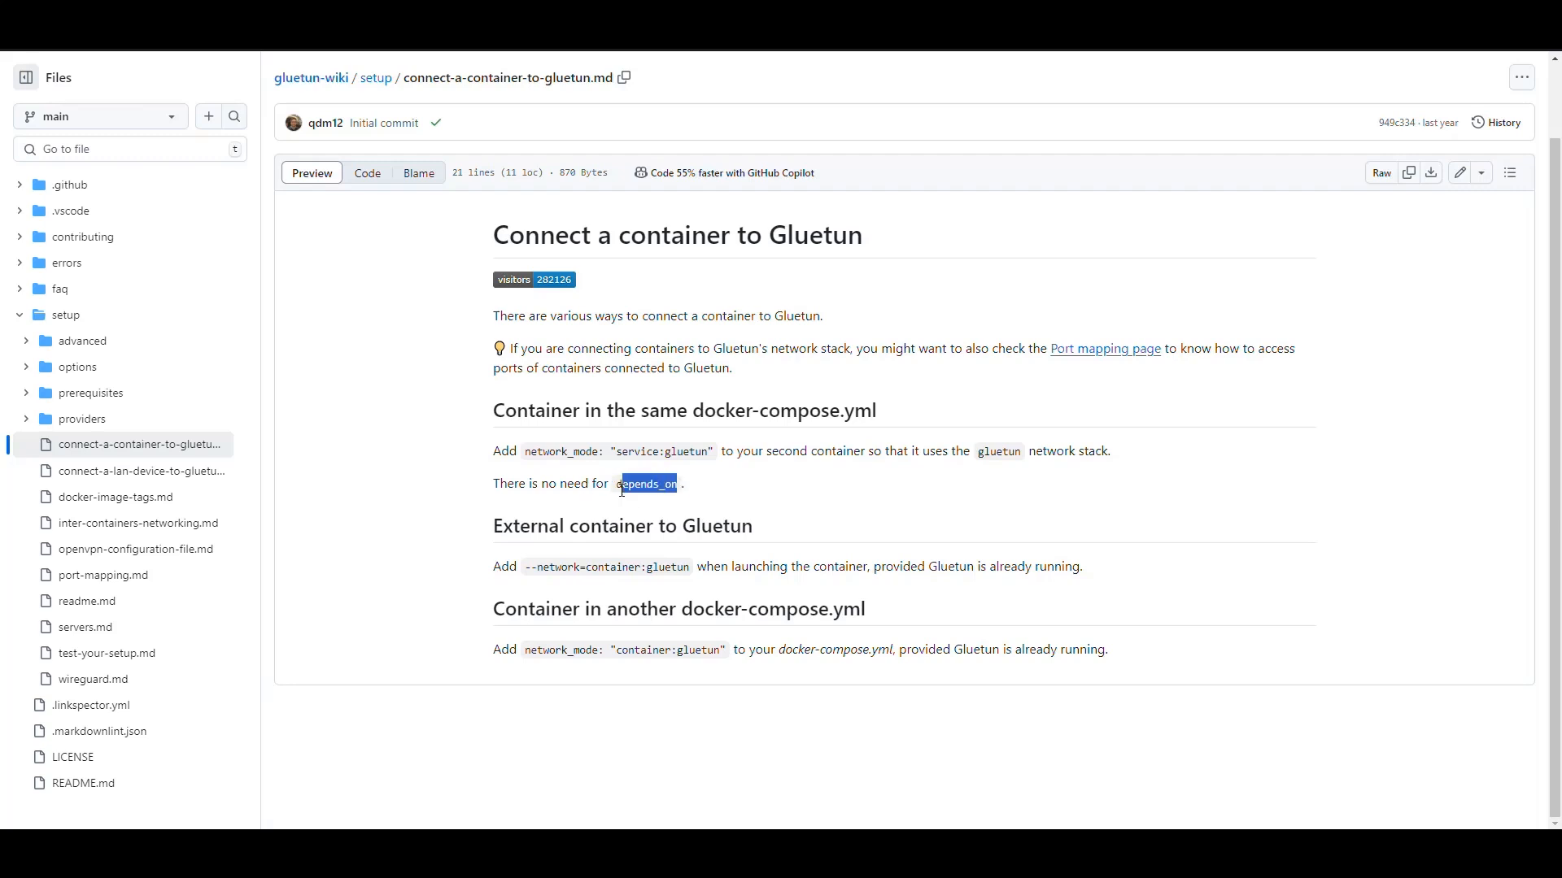
pyautogui.click(724, 483)
# Step: Compare the --network=container:gluetun and network_mode: "container:gluetun" forms against the service form
pyautogui.moveTo(691, 567); pyautogui.dragTo(527, 578)
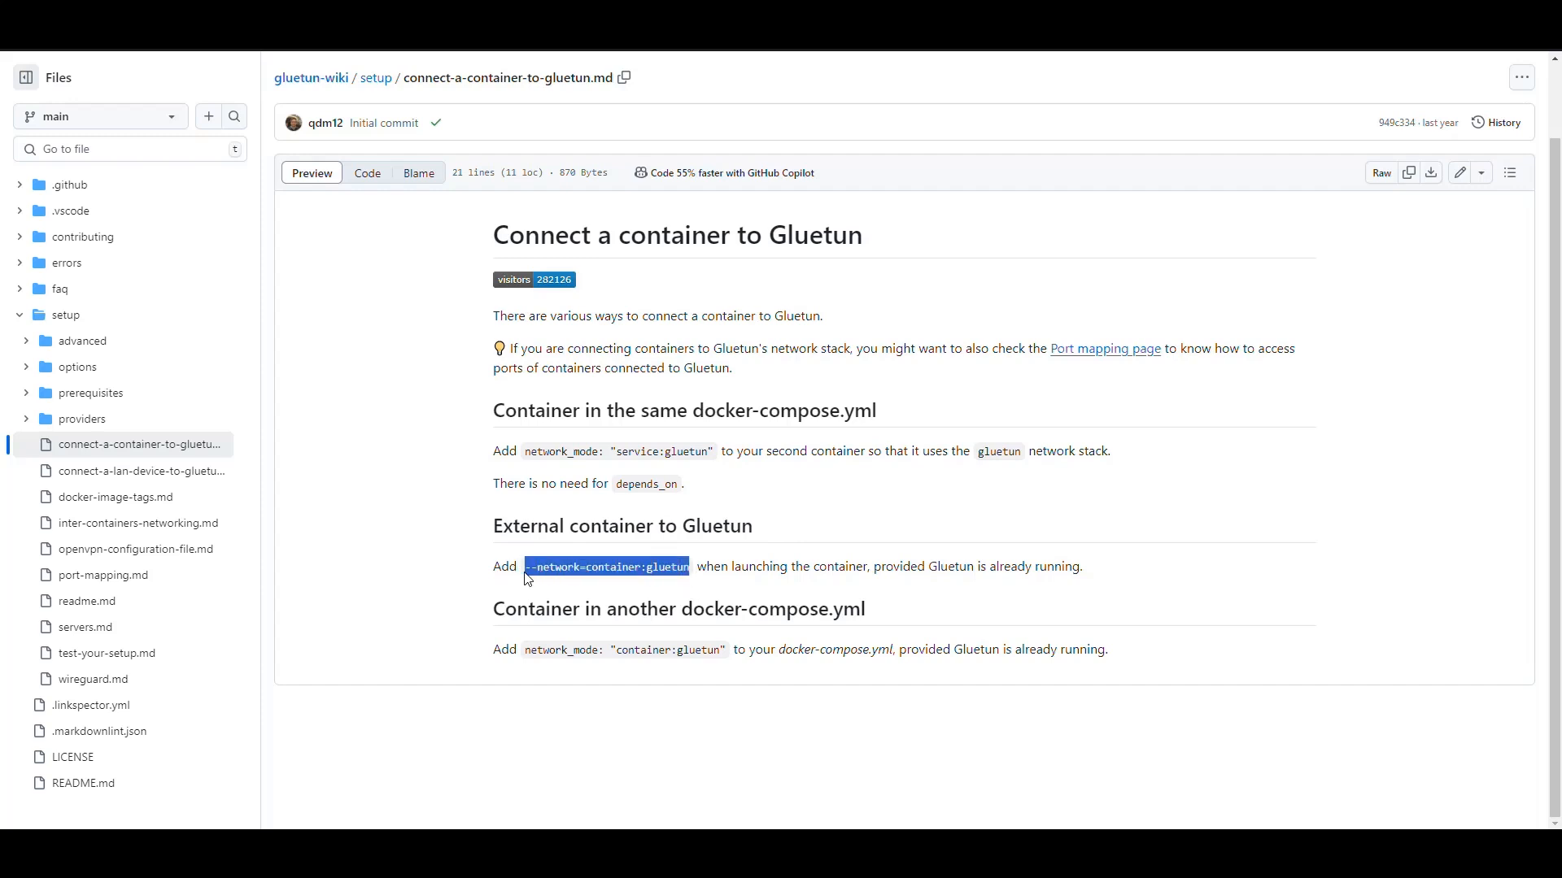
pyautogui.click(569, 570)
pyautogui.moveTo(580, 569); pyautogui.dragTo(524, 569)
pyautogui.click(632, 570)
pyautogui.moveTo(690, 569); pyautogui.dragTo(587, 573)
pyautogui.click(690, 567)
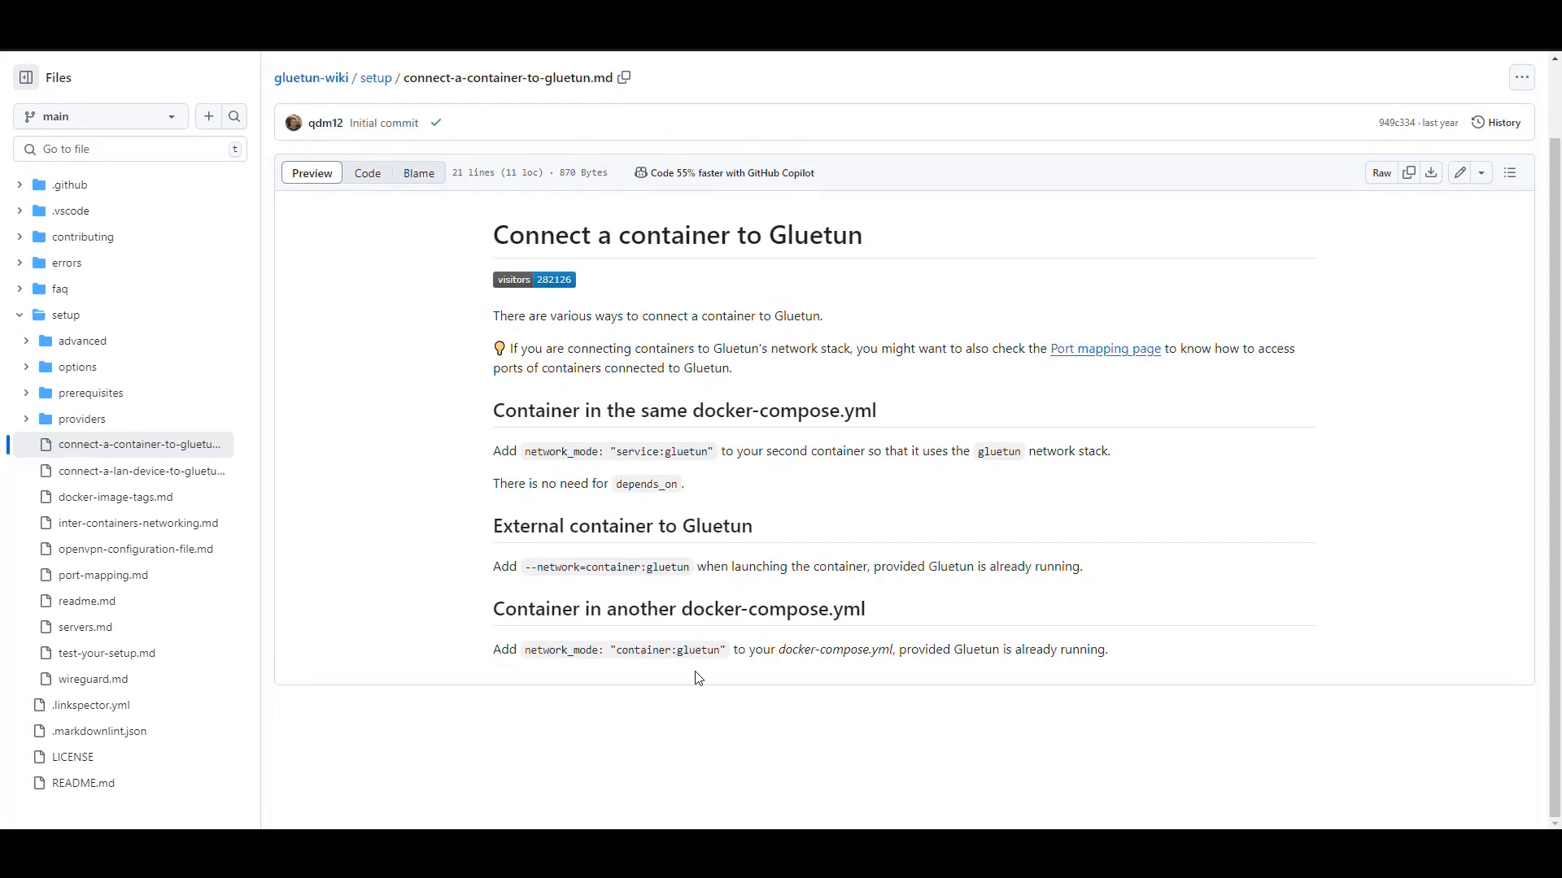
pyautogui.moveTo(721, 651); pyautogui.dragTo(523, 650)
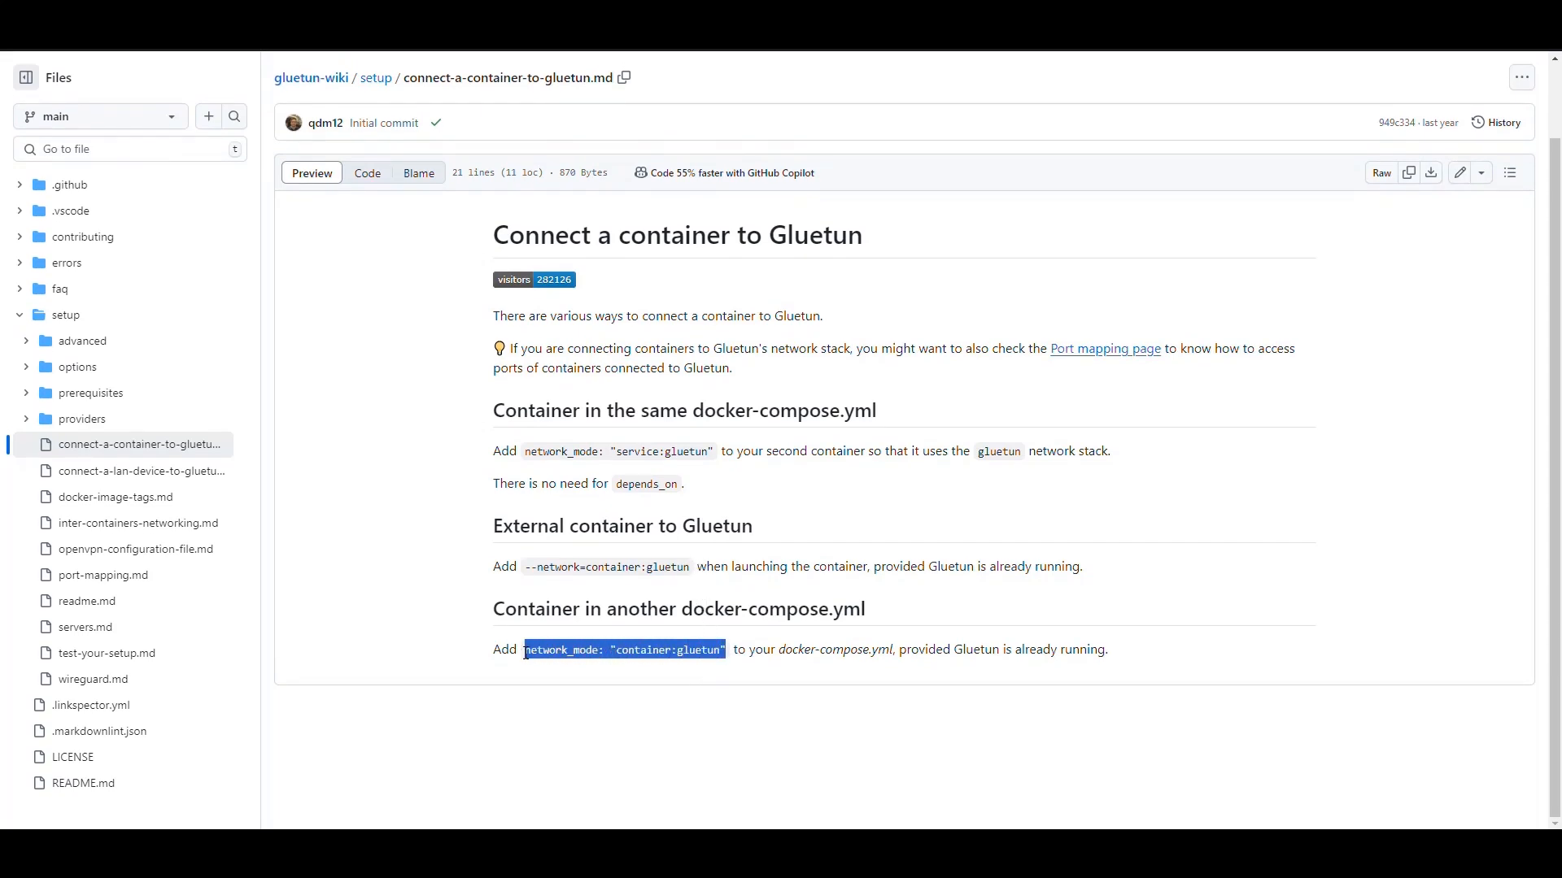
pyautogui.click(626, 665)
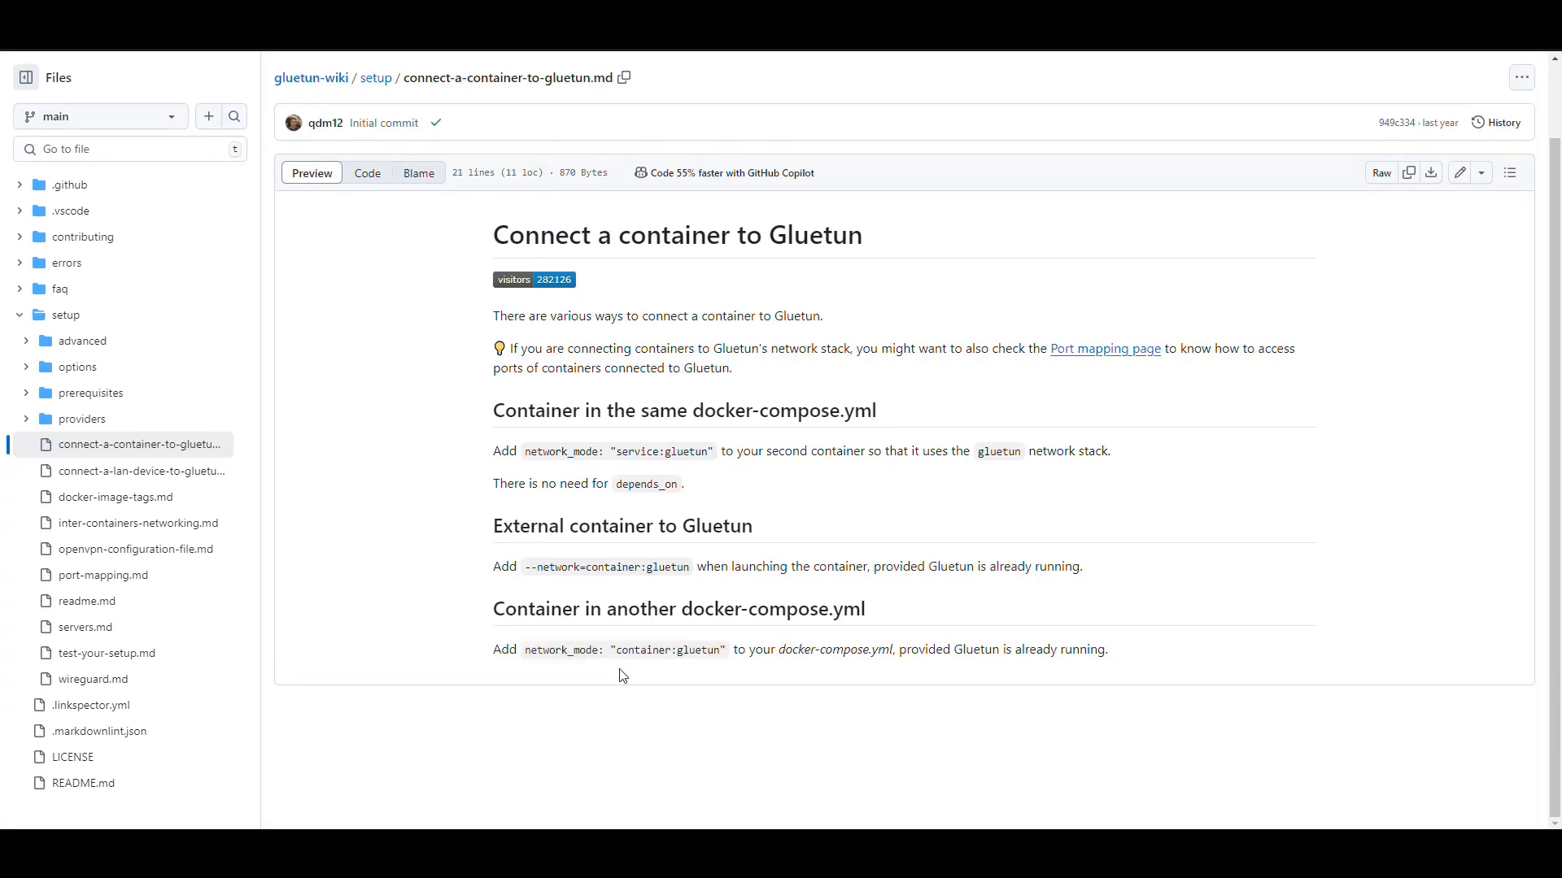
pyautogui.moveTo(528, 650); pyautogui.dragTo(699, 654)
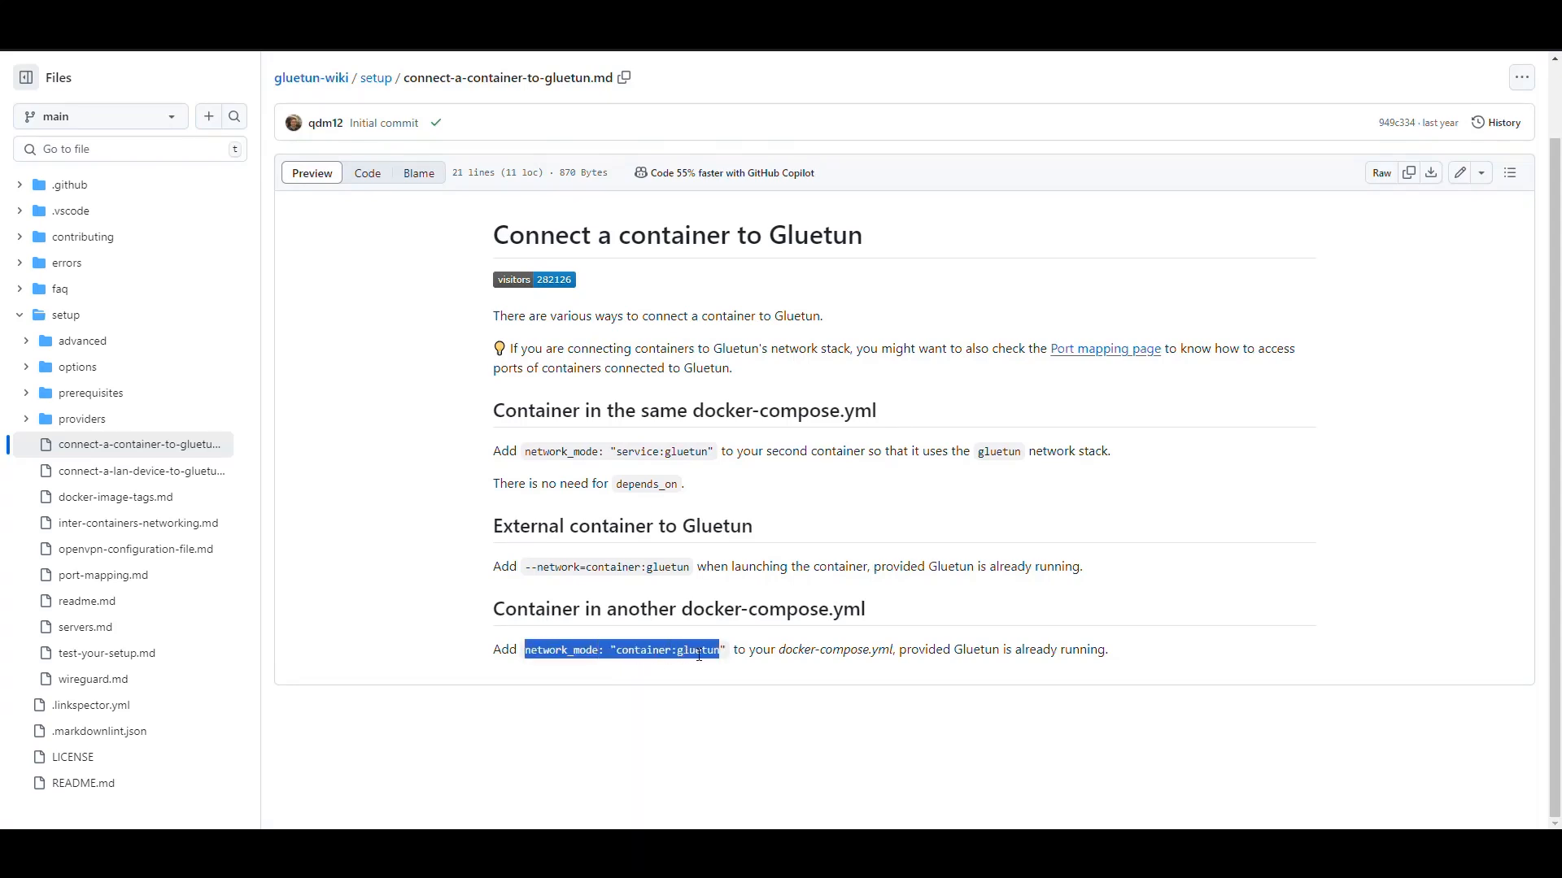
pyautogui.click(684, 452)
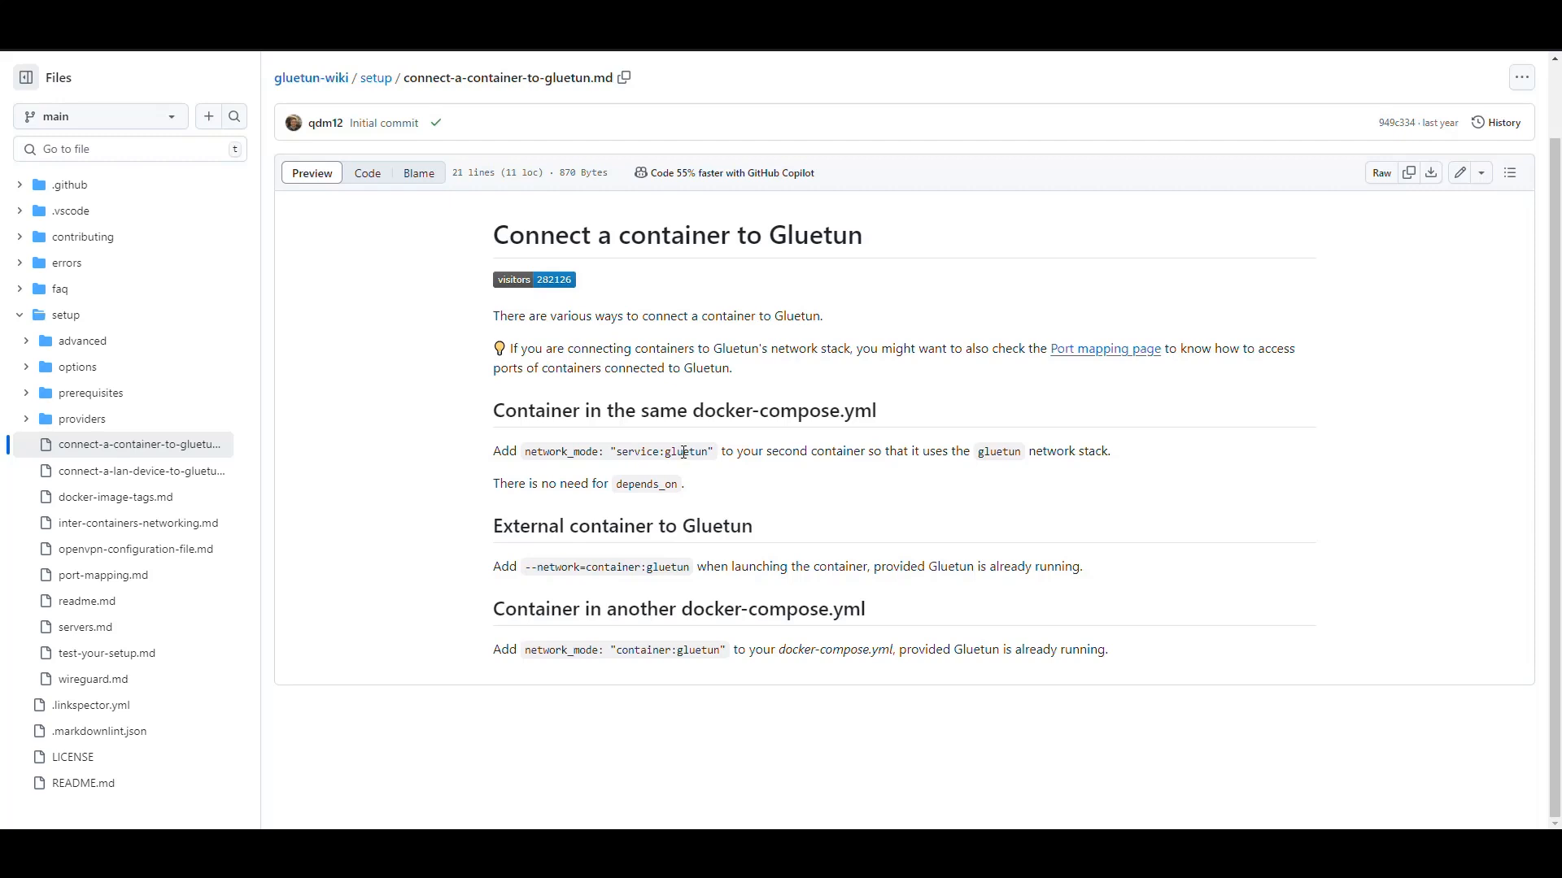
pyautogui.moveTo(659, 452); pyautogui.dragTo(619, 456)
pyautogui.moveTo(670, 650)
pyautogui.mouseDown()
pyautogui.moveTo(616, 664)
pyautogui.moveTo(678, 657)
pyautogui.mouseUp()
pyautogui.click(616, 664)
pyautogui.click(680, 658)
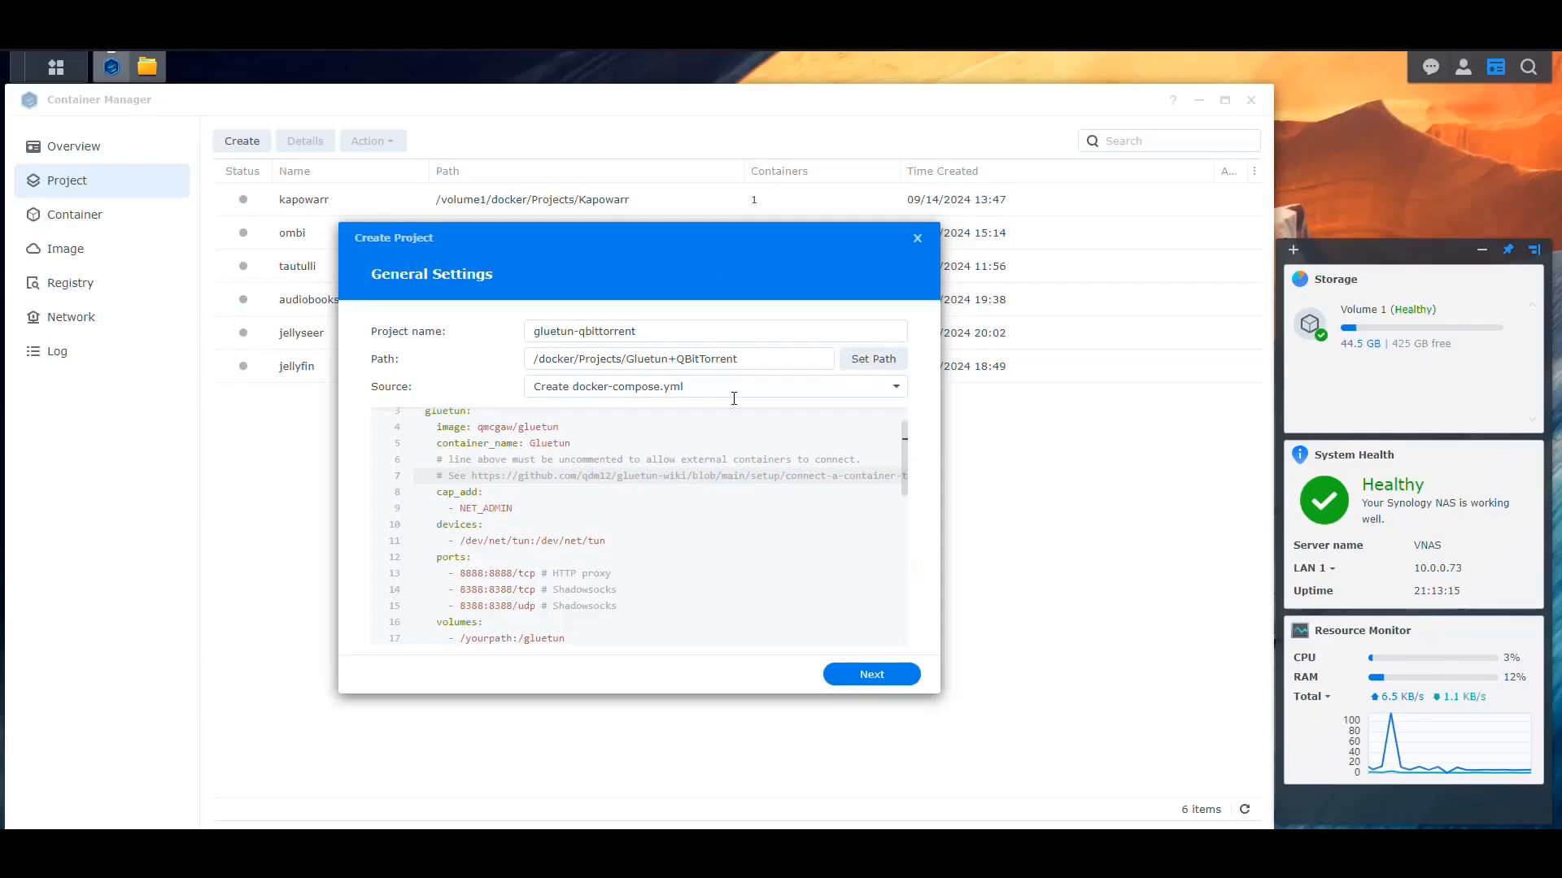
# Step: Review the cap_add block with the NET_ADMIN capability in the compose editor
pyautogui.moveTo(514, 509); pyautogui.dragTo(437, 492)
pyautogui.doubleClick(468, 494)
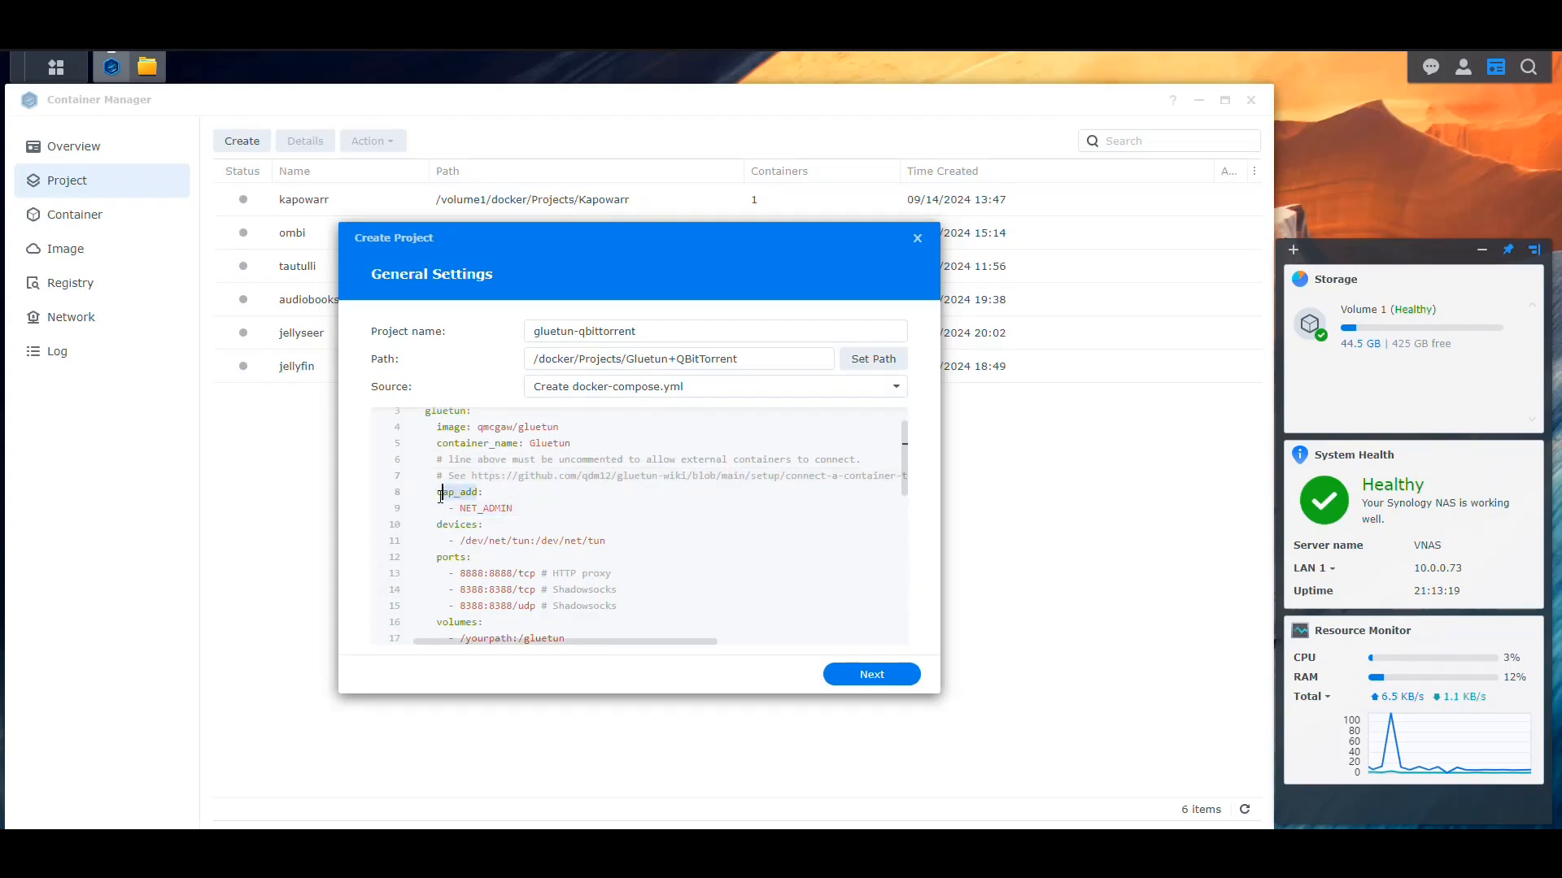
pyautogui.moveTo(518, 509); pyautogui.dragTo(460, 511)
pyautogui.click(516, 508)
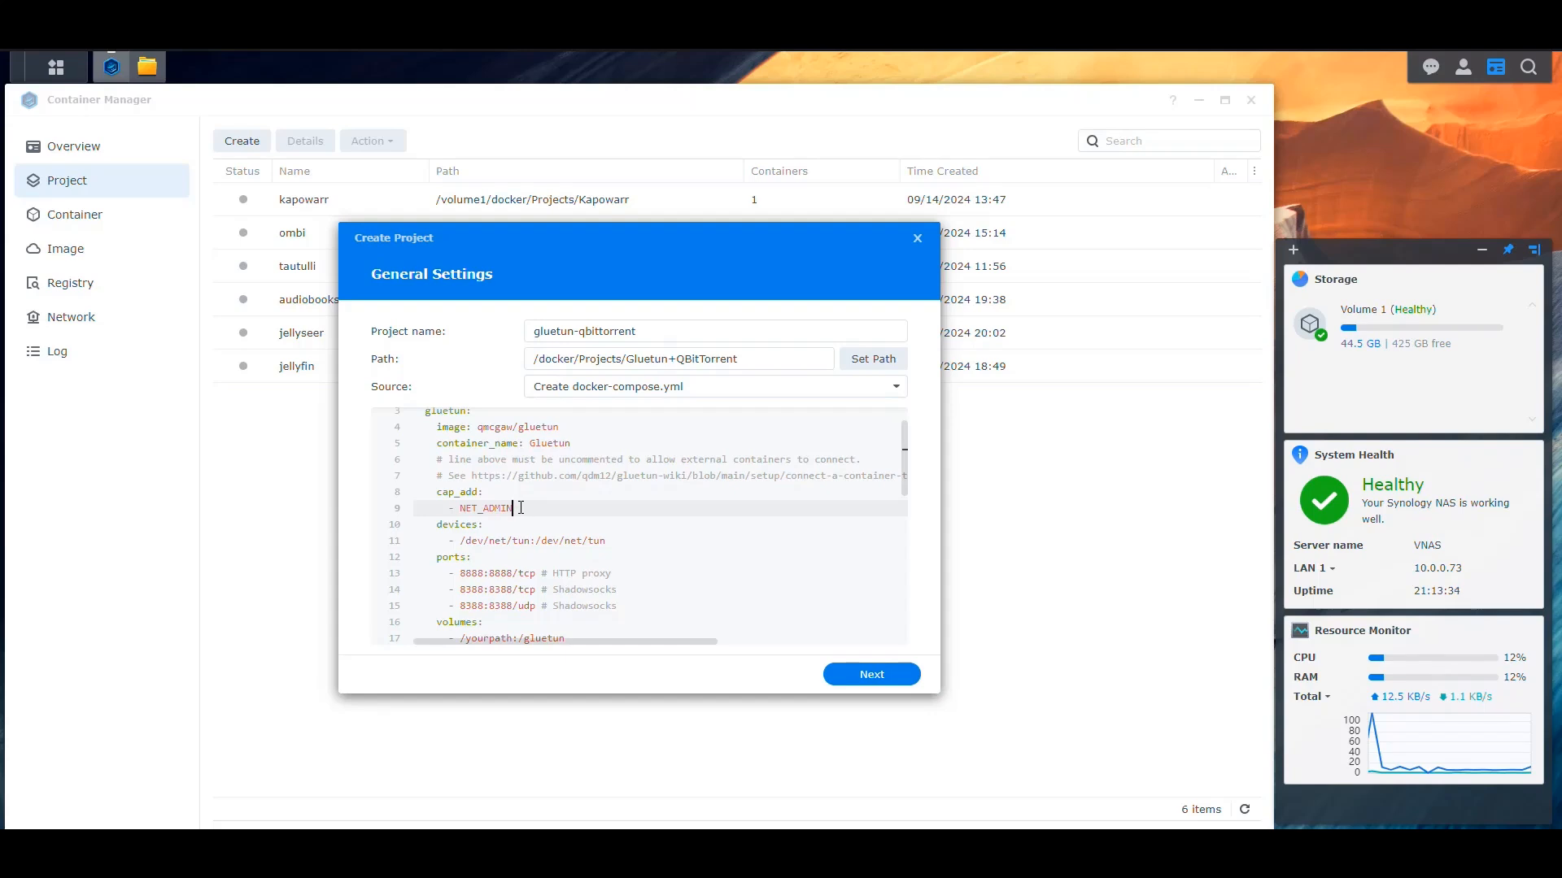
pyautogui.moveTo(527, 509); pyautogui.dragTo(442, 491)
pyautogui.click(512, 509)
# Step: Inspect the host and container /dev/net/tun paths on the devices line
pyautogui.scroll(-1, 534, 495)
pyautogui.click(486, 501)
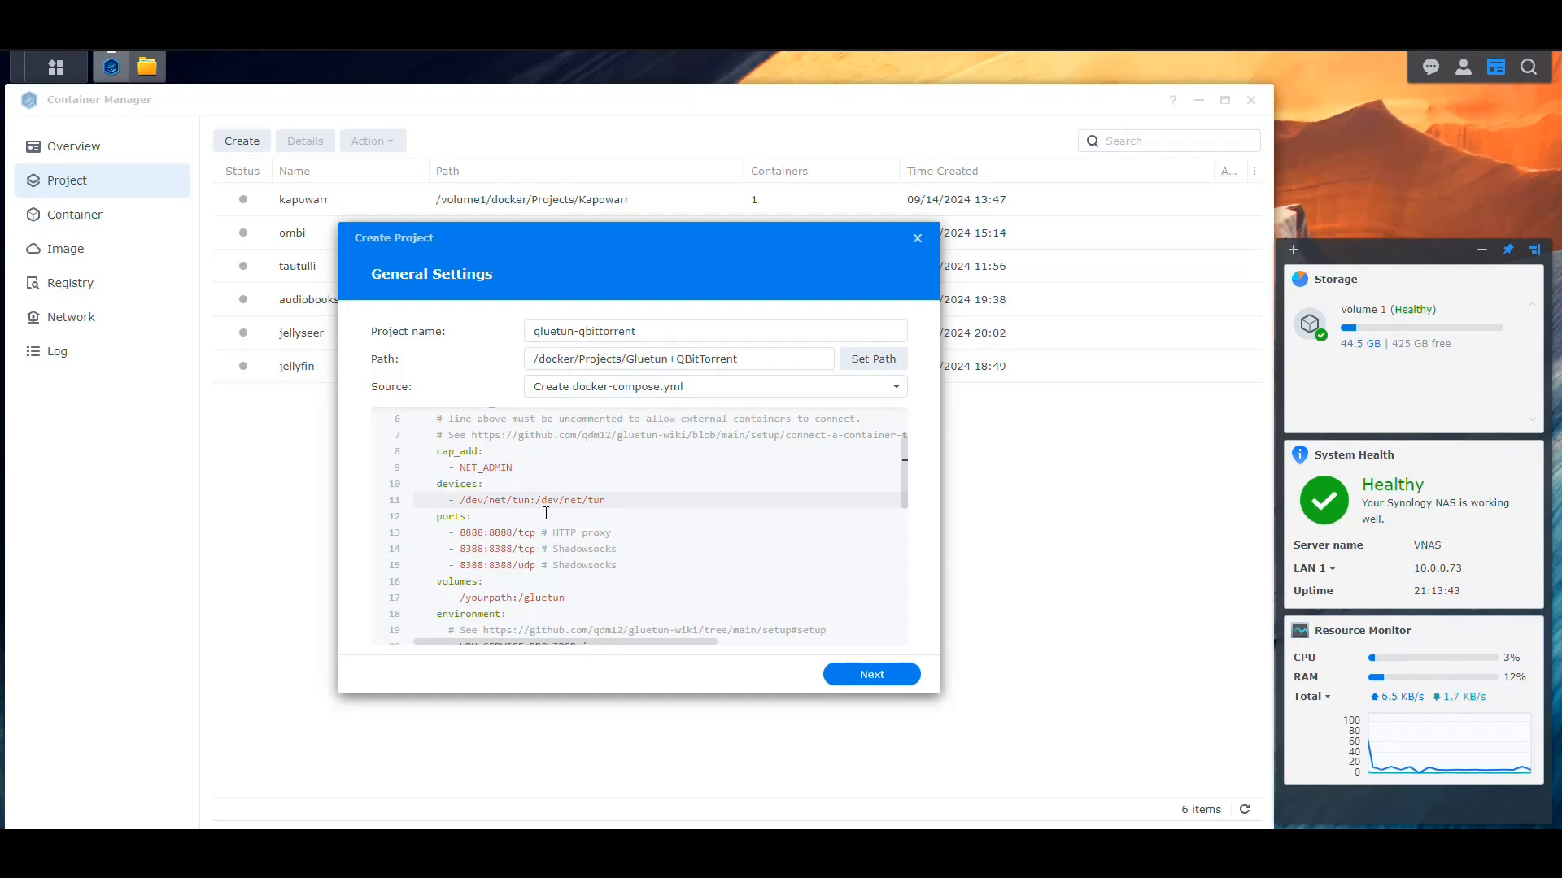
pyautogui.click(527, 502)
pyautogui.hotkey('ctrl', 'shift', 'Left')
pyautogui.hotkey('ctrl', 'shift', 'Left')
pyautogui.hotkey('ctrl', 'shift', 'Left')
pyautogui.hotkey('ctrl', 'shift', 'Left')
pyautogui.hotkey('ctrl', 'shift', 'Left')
pyautogui.hotkey('ctrl', 'shift', 'Left')
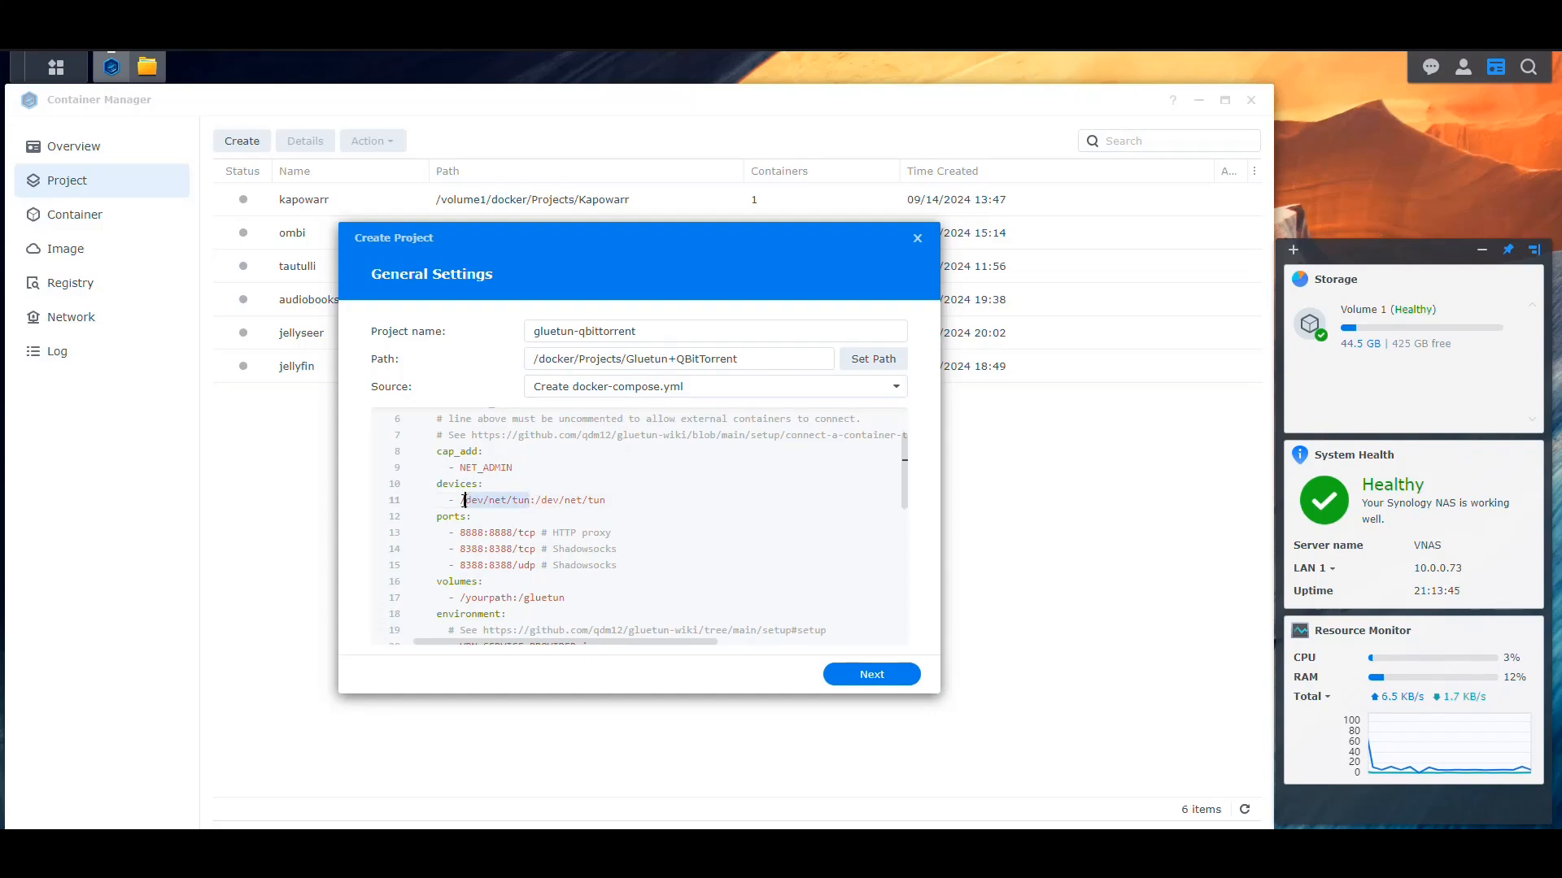
pyautogui.click(608, 501)
pyautogui.hotkey('ctrl', 'shift', 'Left')
pyautogui.hotkey('ctrl', 'shift', 'Left')
pyautogui.hotkey('ctrl', 'shift', 'Left')
pyautogui.hotkey('ctrl', 'shift', 'Left')
pyautogui.hotkey('ctrl', 'shift', 'Left')
pyautogui.hotkey('ctrl', 'shift', 'Left')
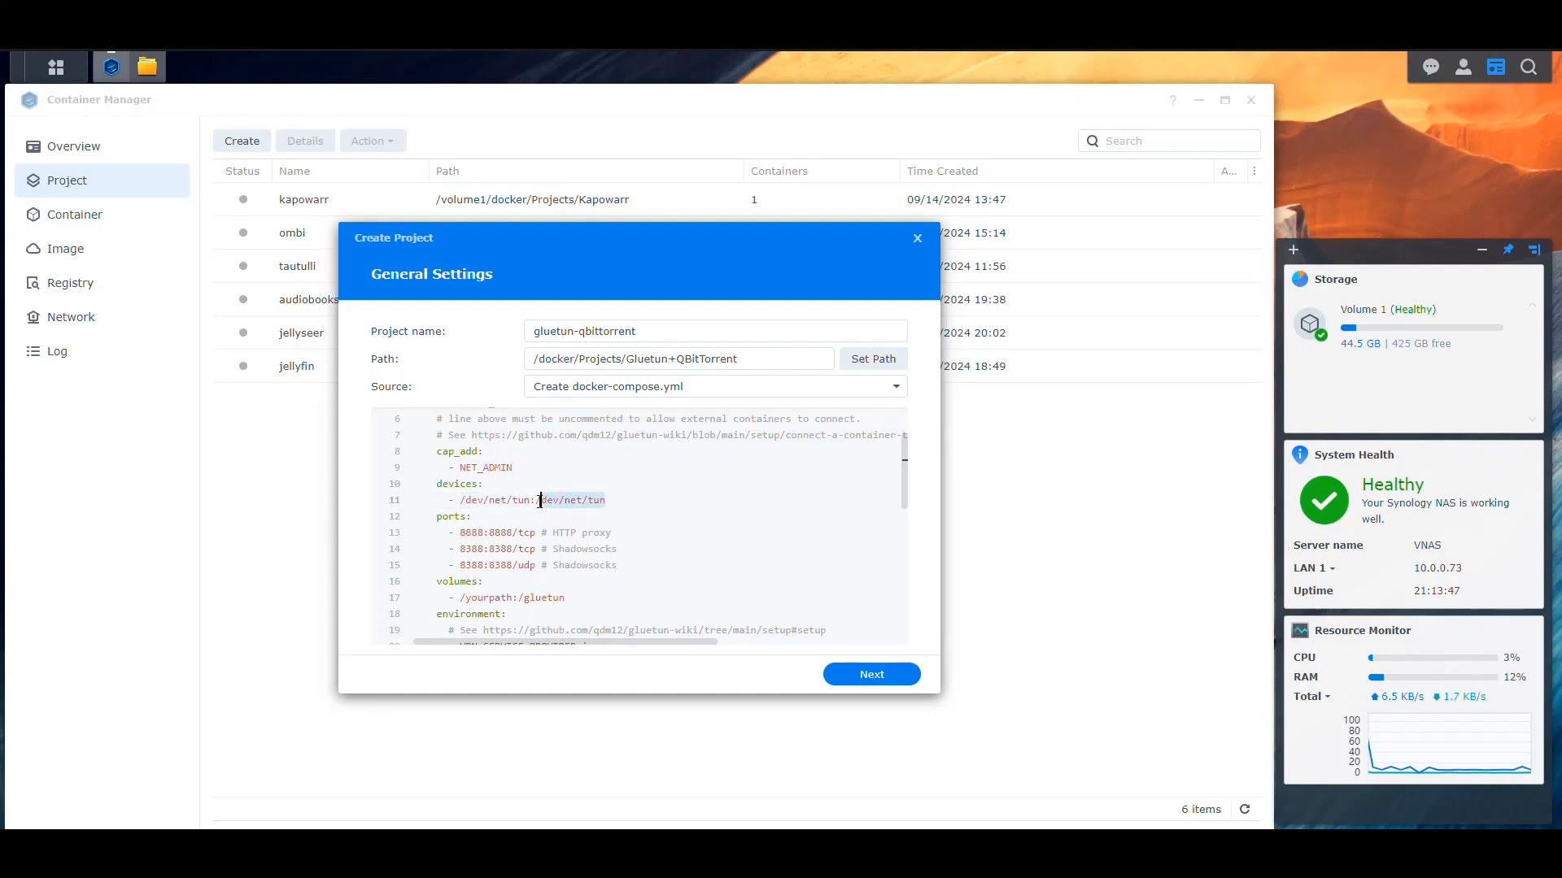
pyautogui.scroll(-1, 672, 488)
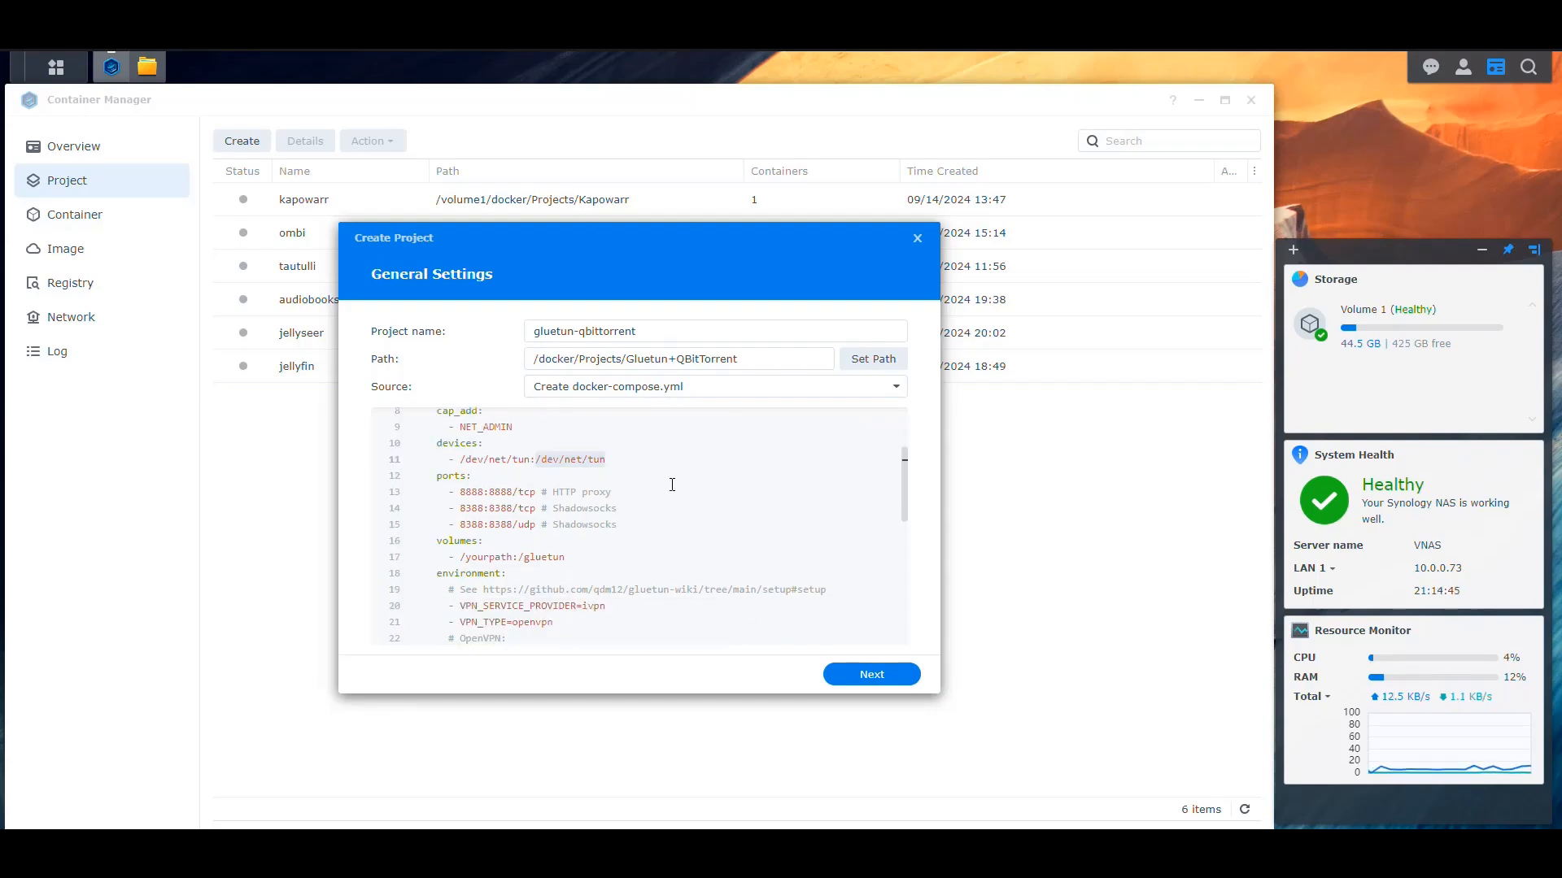
# Step: Add a '# Outside / Container' comment line under ports: and review the three port mappings
pyautogui.moveTo(628, 527); pyautogui.dragTo(436, 477)
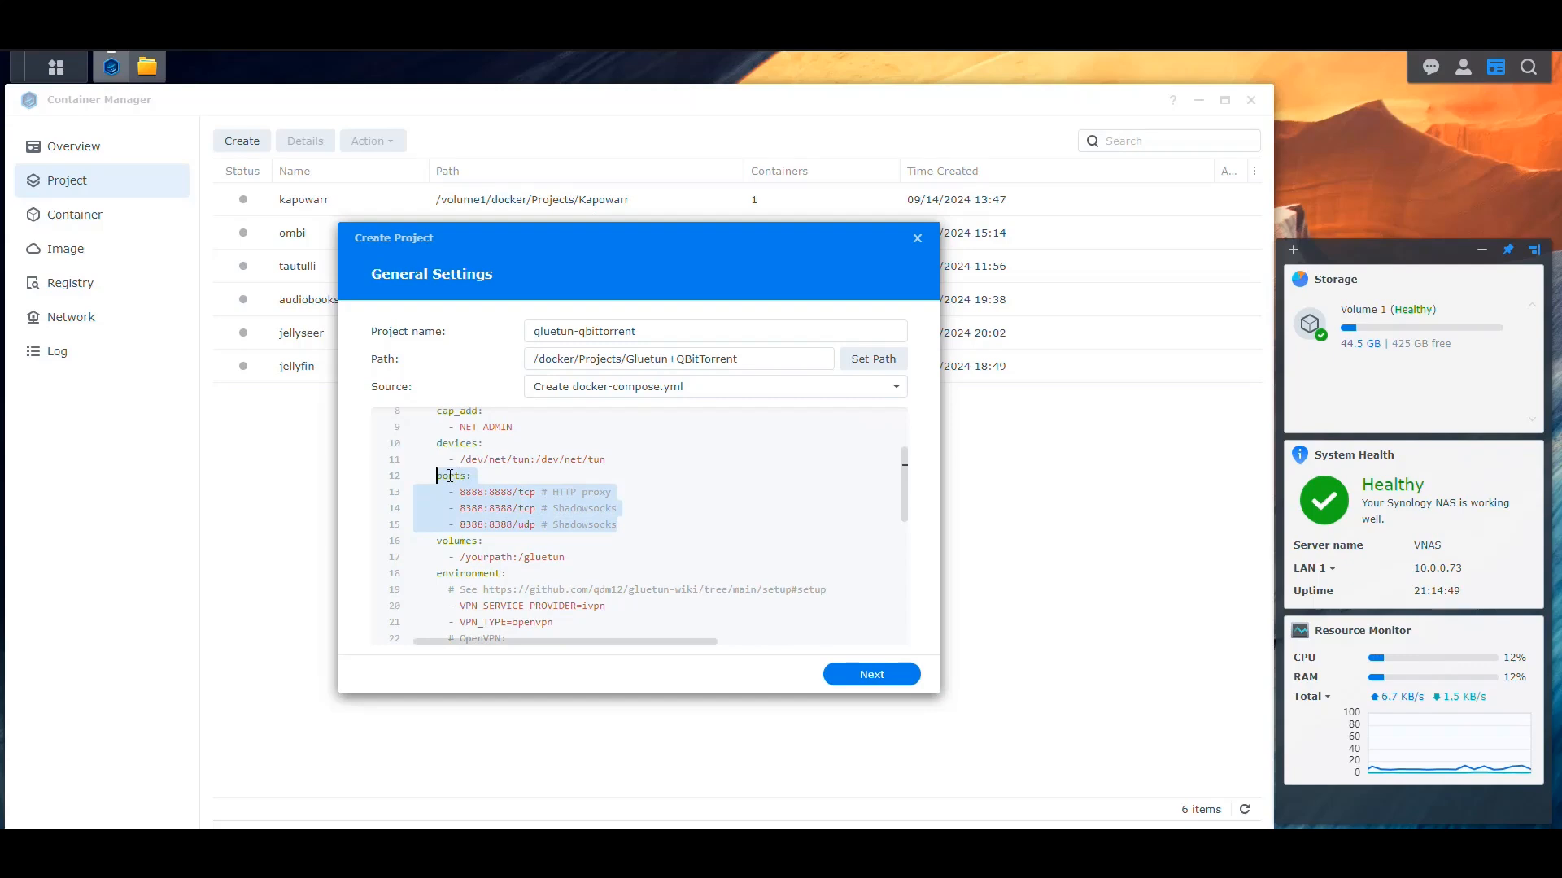
pyautogui.press('Right')
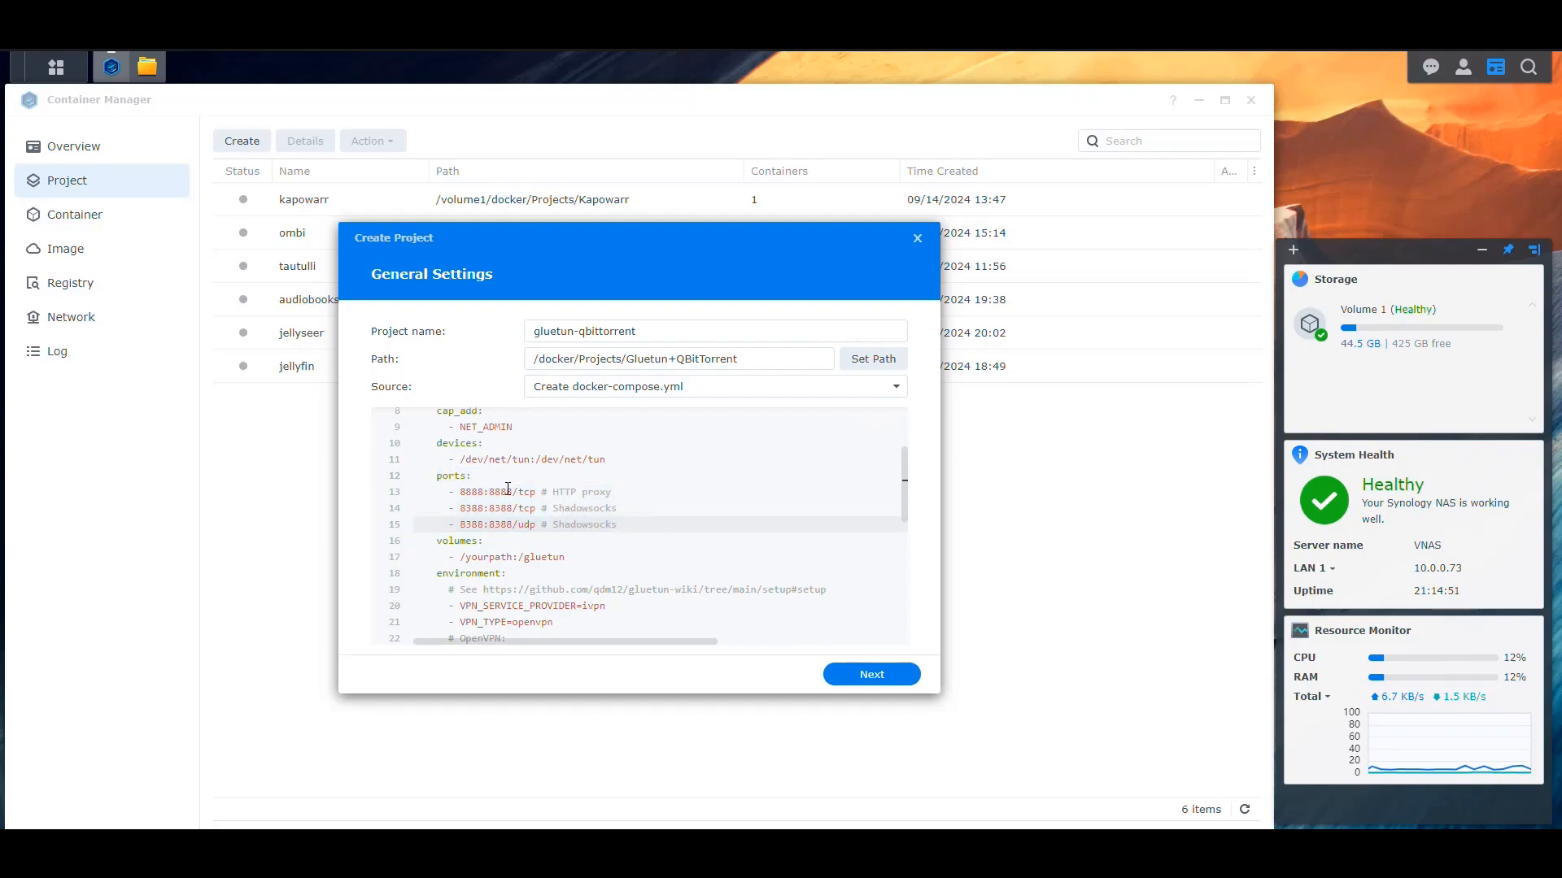
pyautogui.click(508, 480)
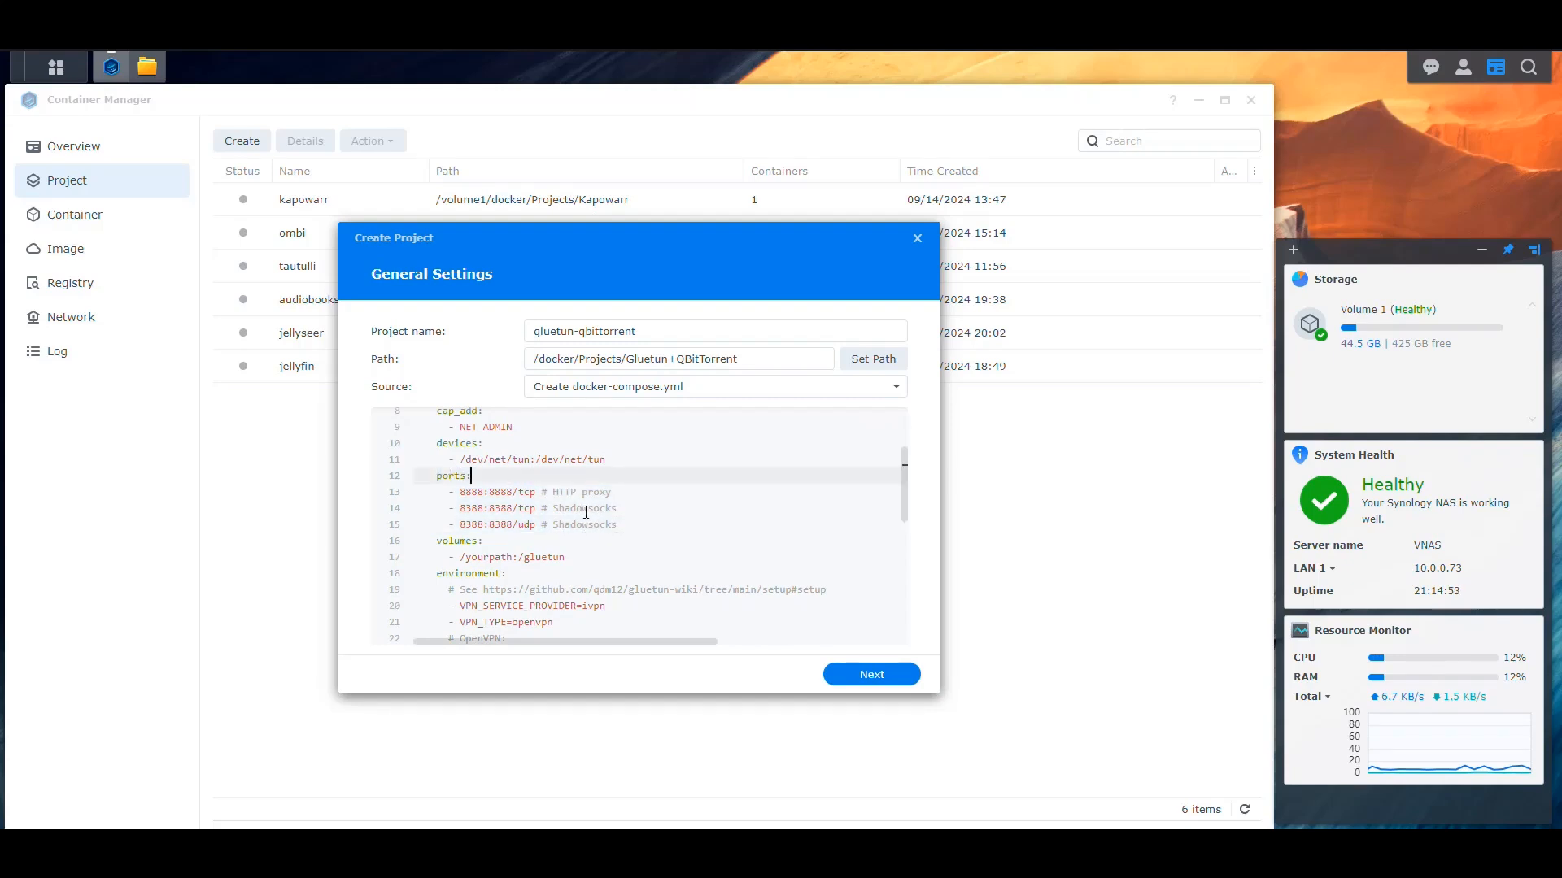
pyautogui.press('Return')
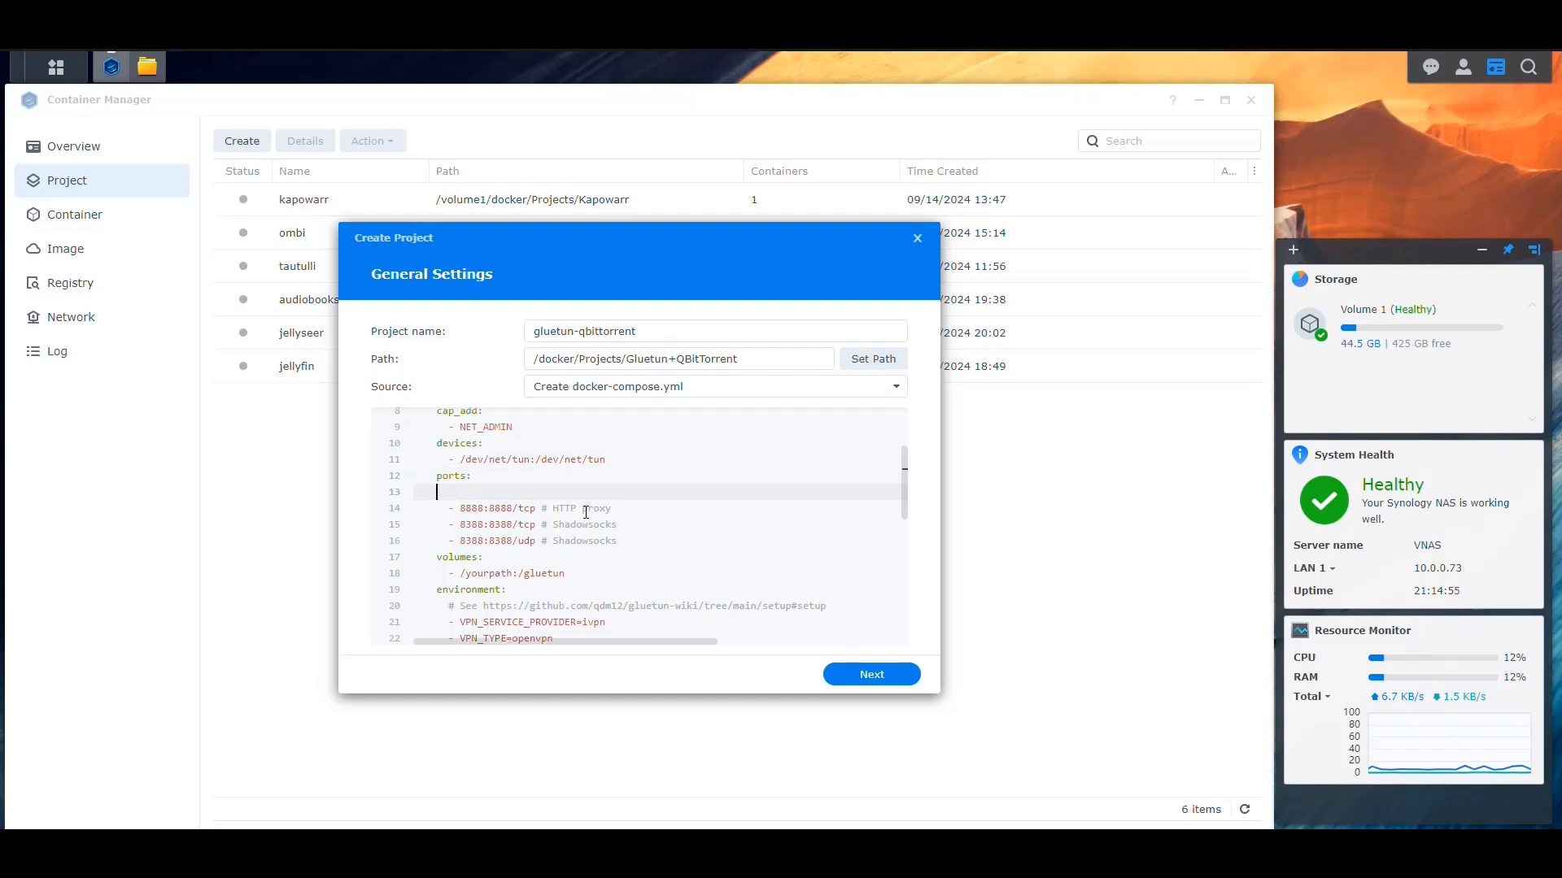
pyautogui.write('# Outisde')
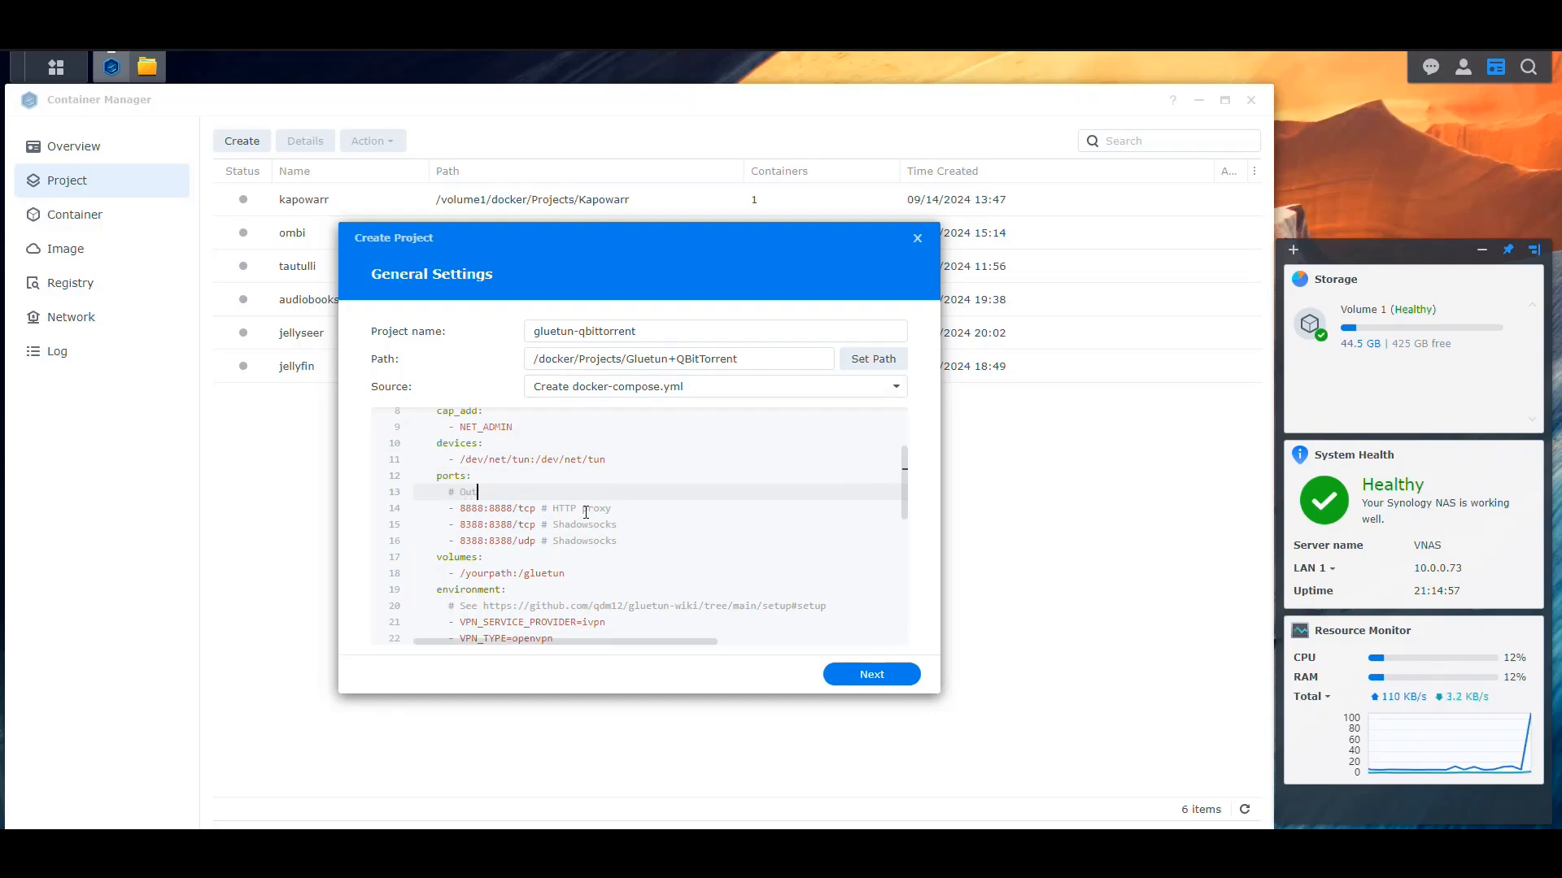
pyautogui.press('BackSpace')
pyautogui.press('BackSpace')
pyautogui.press('BackSpace')
pyautogui.press('BackSpace')
pyautogui.write('side / Container')
pyautogui.moveTo(618, 542); pyautogui.dragTo(578, 498)
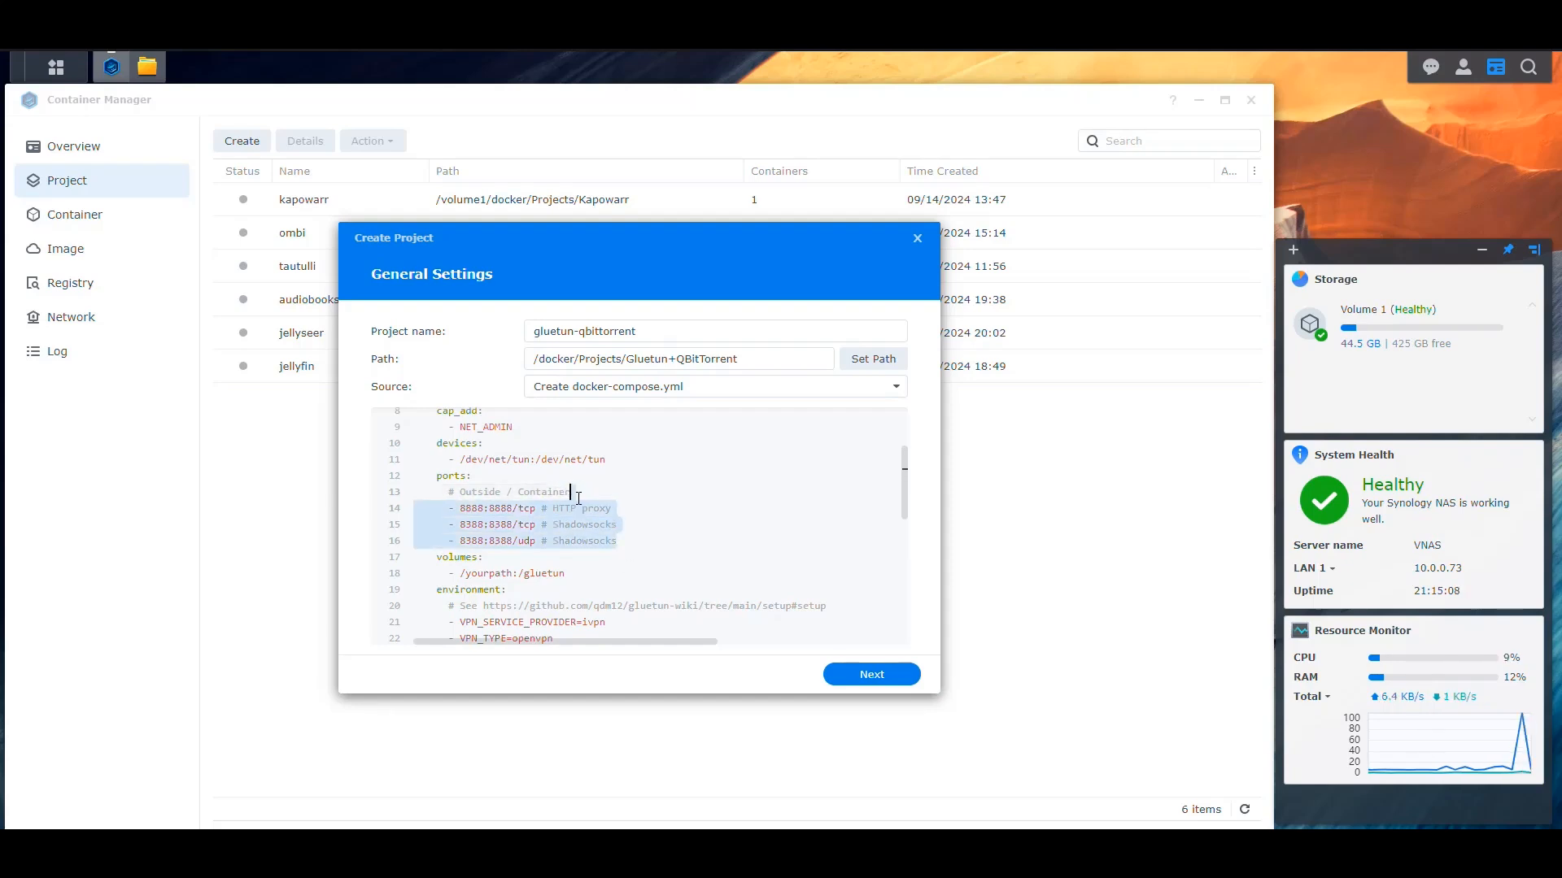
pyautogui.click(619, 522)
# Step: Mark the yourpath placeholder in the gluetun volume line and bring up File Station
pyautogui.scroll(-1, 614, 508)
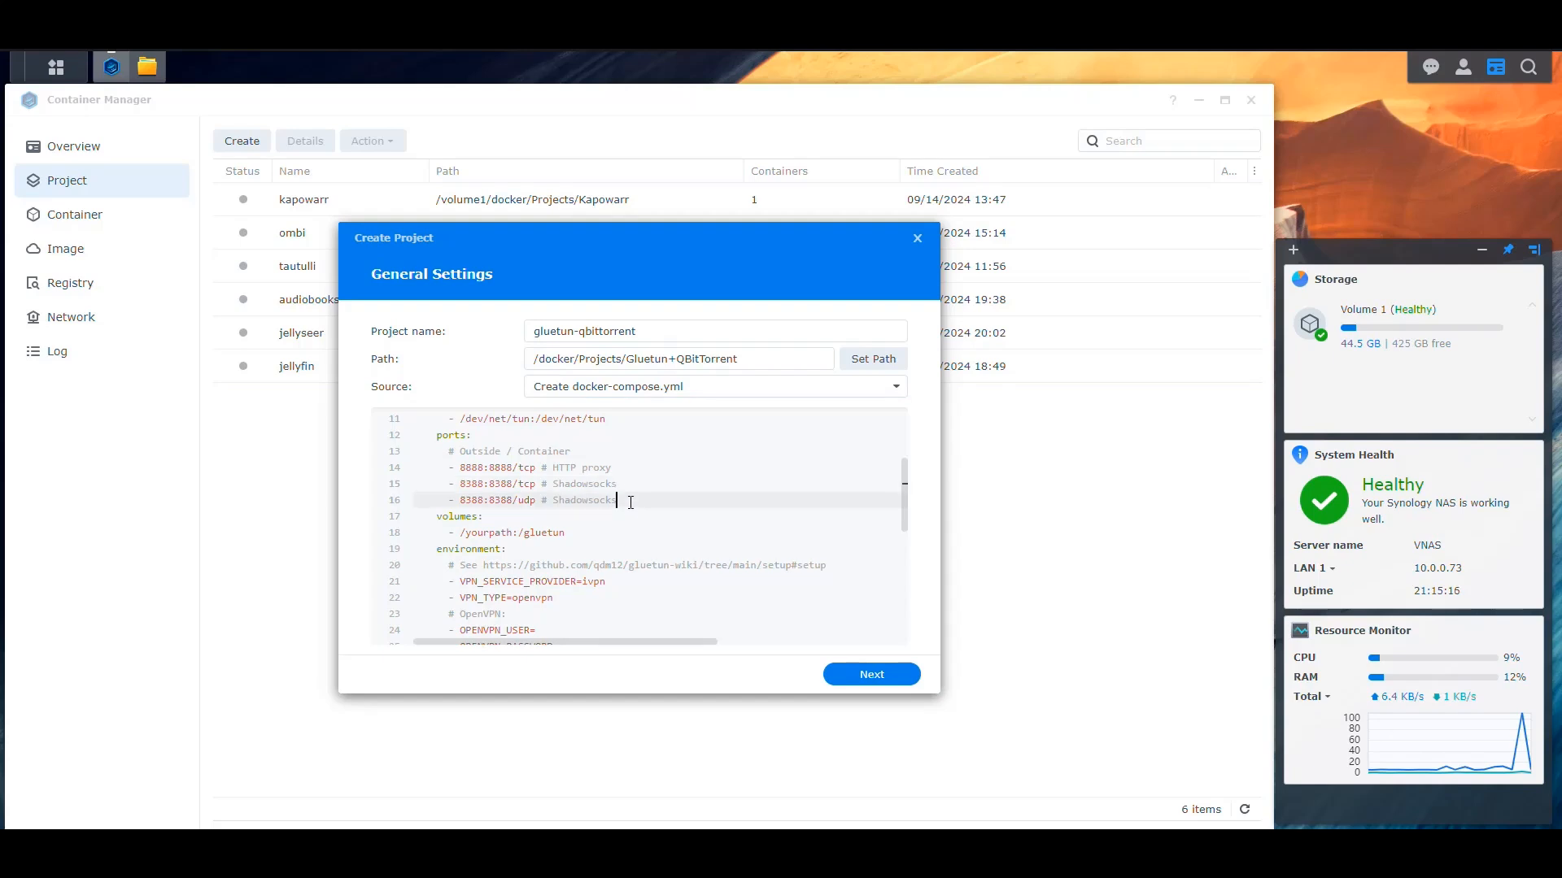
pyautogui.click(630, 501)
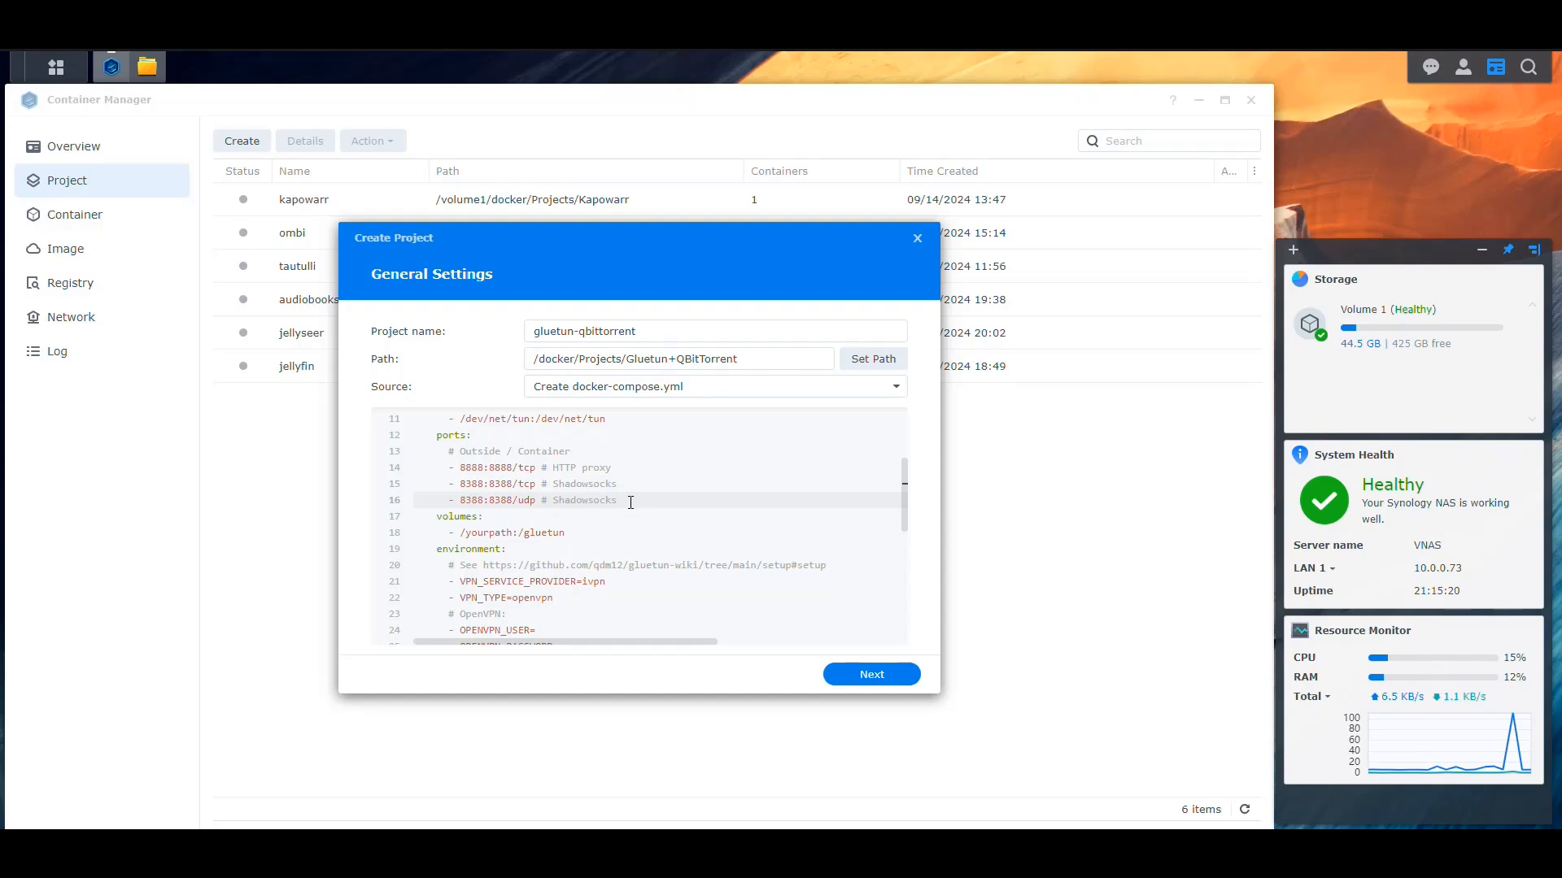
pyautogui.press('Down')
pyautogui.moveTo(514, 535); pyautogui.dragTo(461, 536)
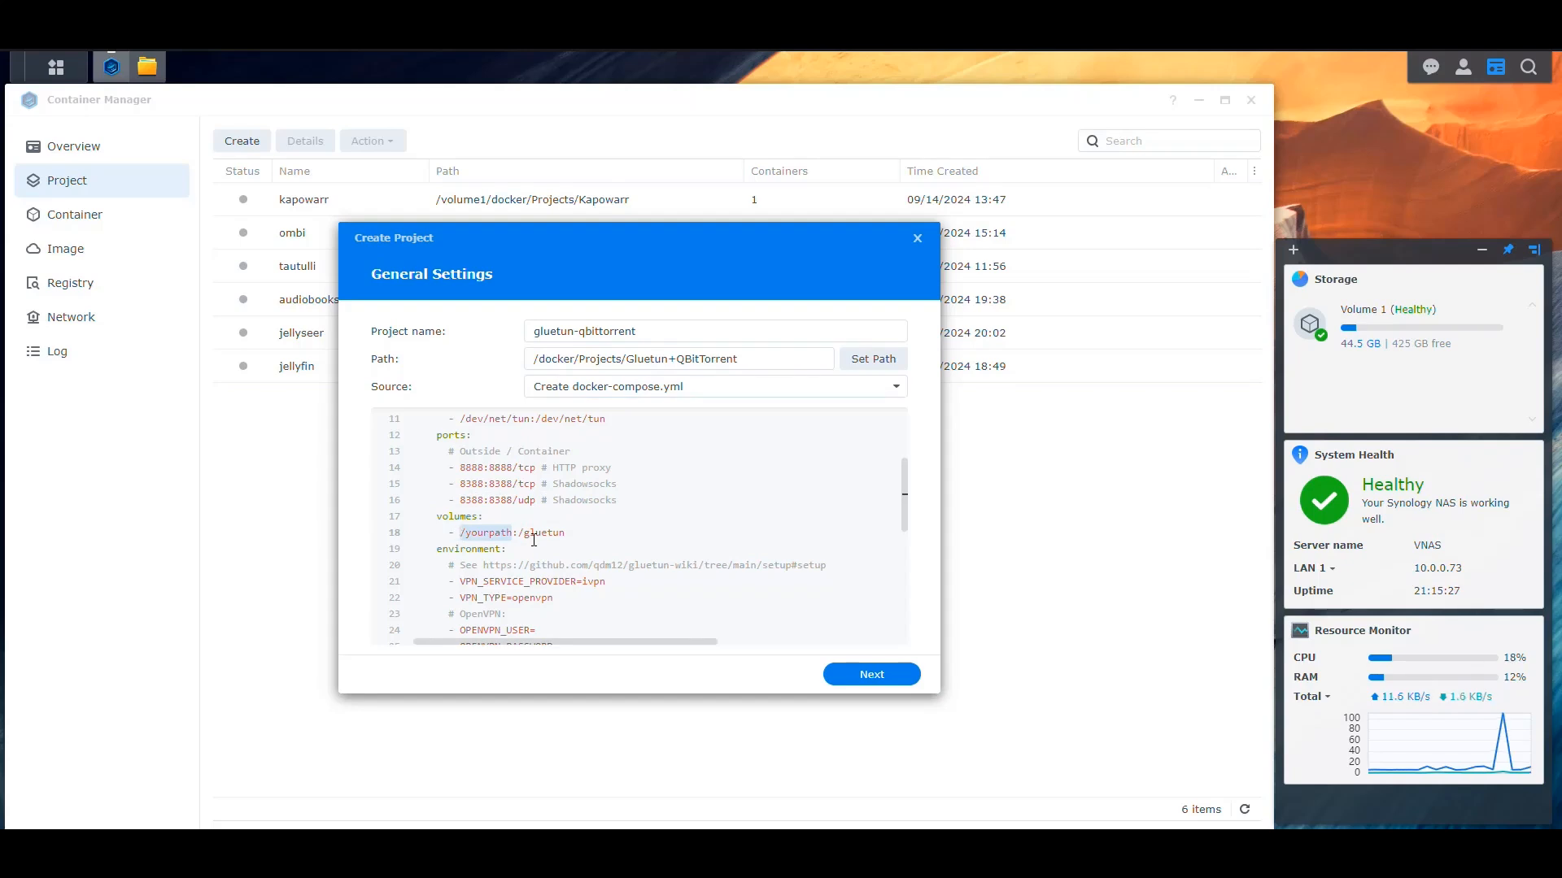
pyautogui.click(147, 67)
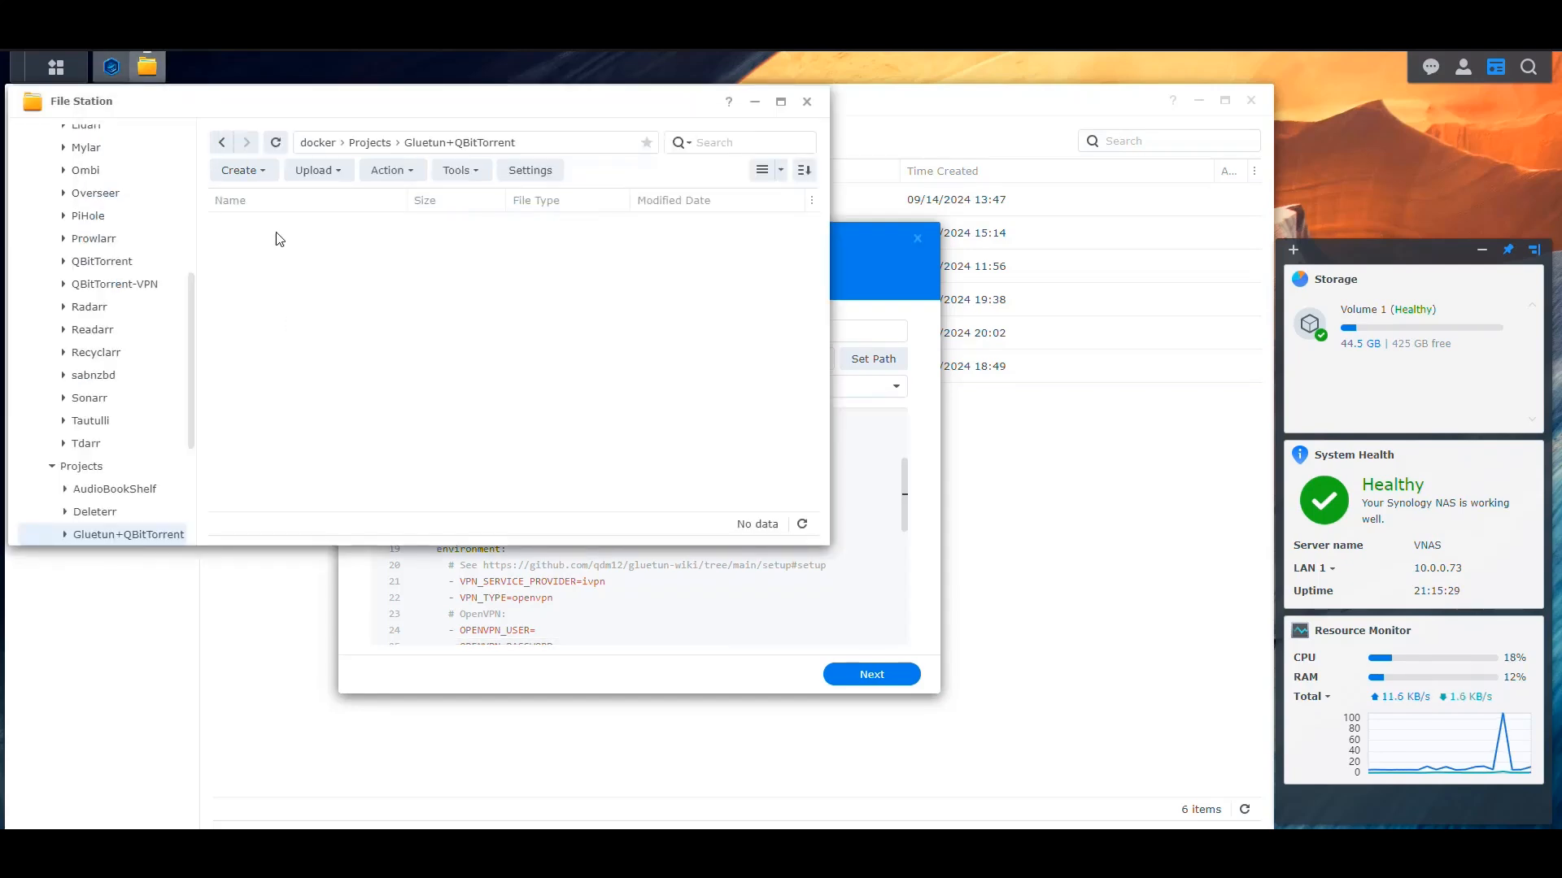
# Step: Copy the docker/Configs/Gluetun folder's full location from its Properties dialog
pyautogui.click(318, 142)
pyautogui.doubleClick(263, 220)
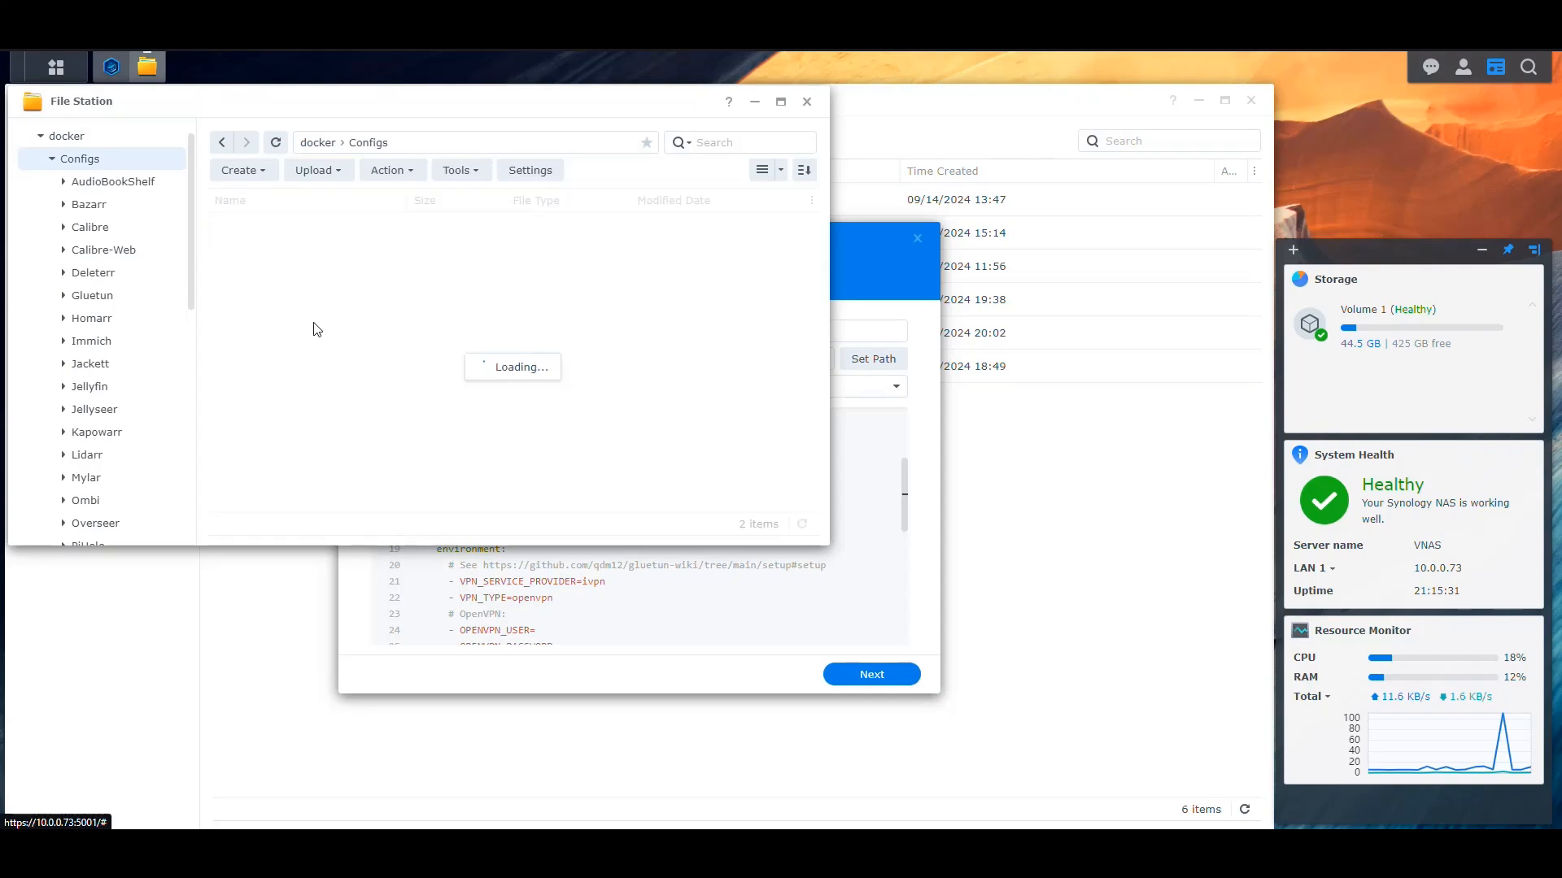
pyautogui.rightClick(278, 345)
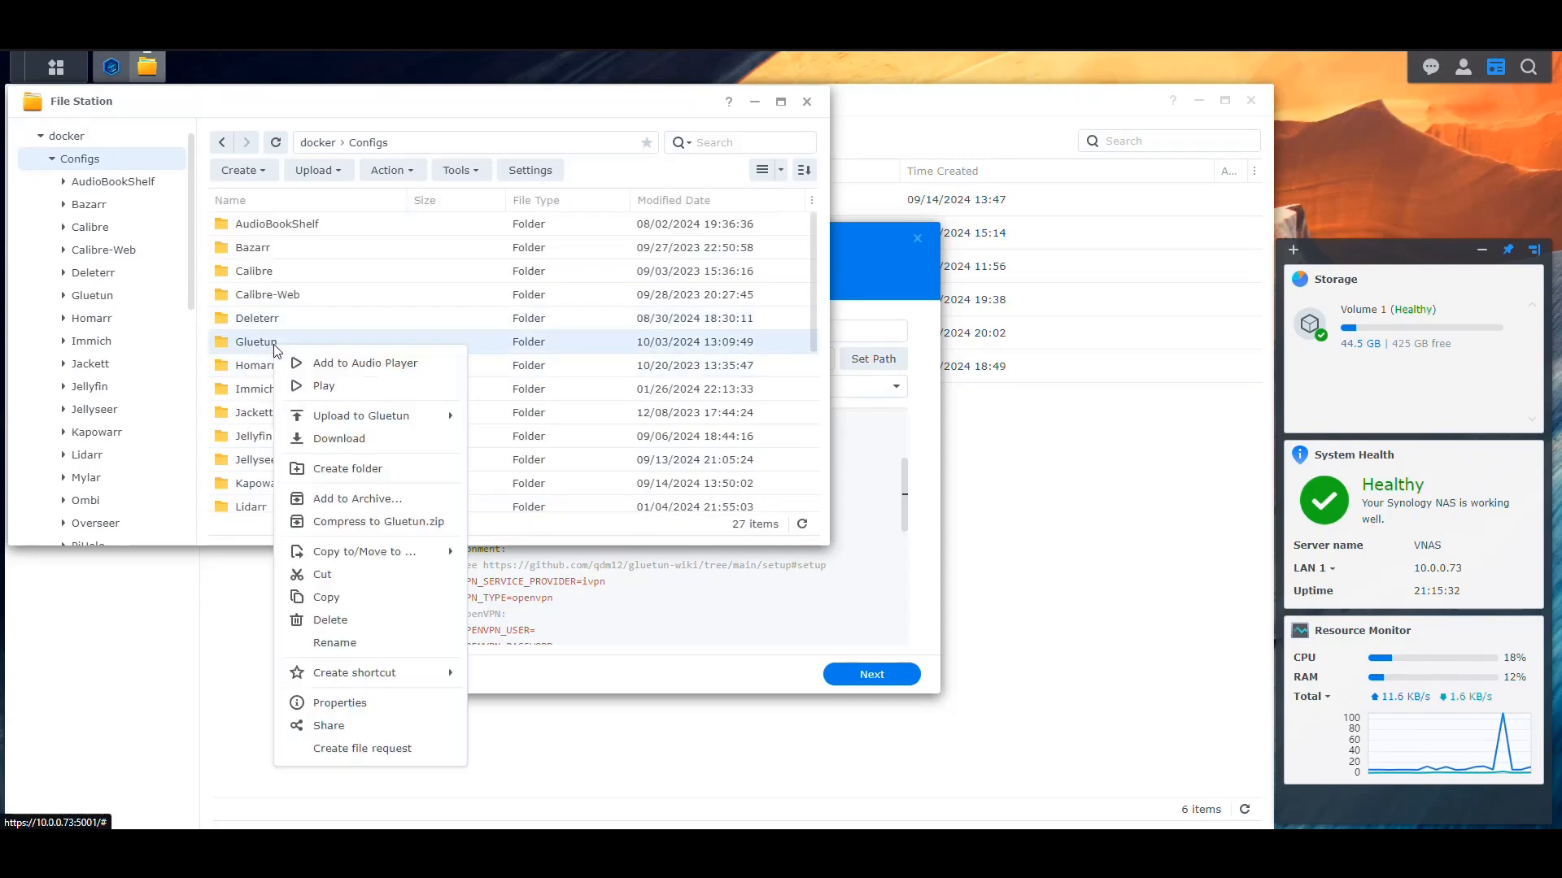
pyautogui.click(368, 703)
pyautogui.moveTo(850, 355); pyautogui.dragTo(561, 359)
pyautogui.hotkey('ctrl', 'c')
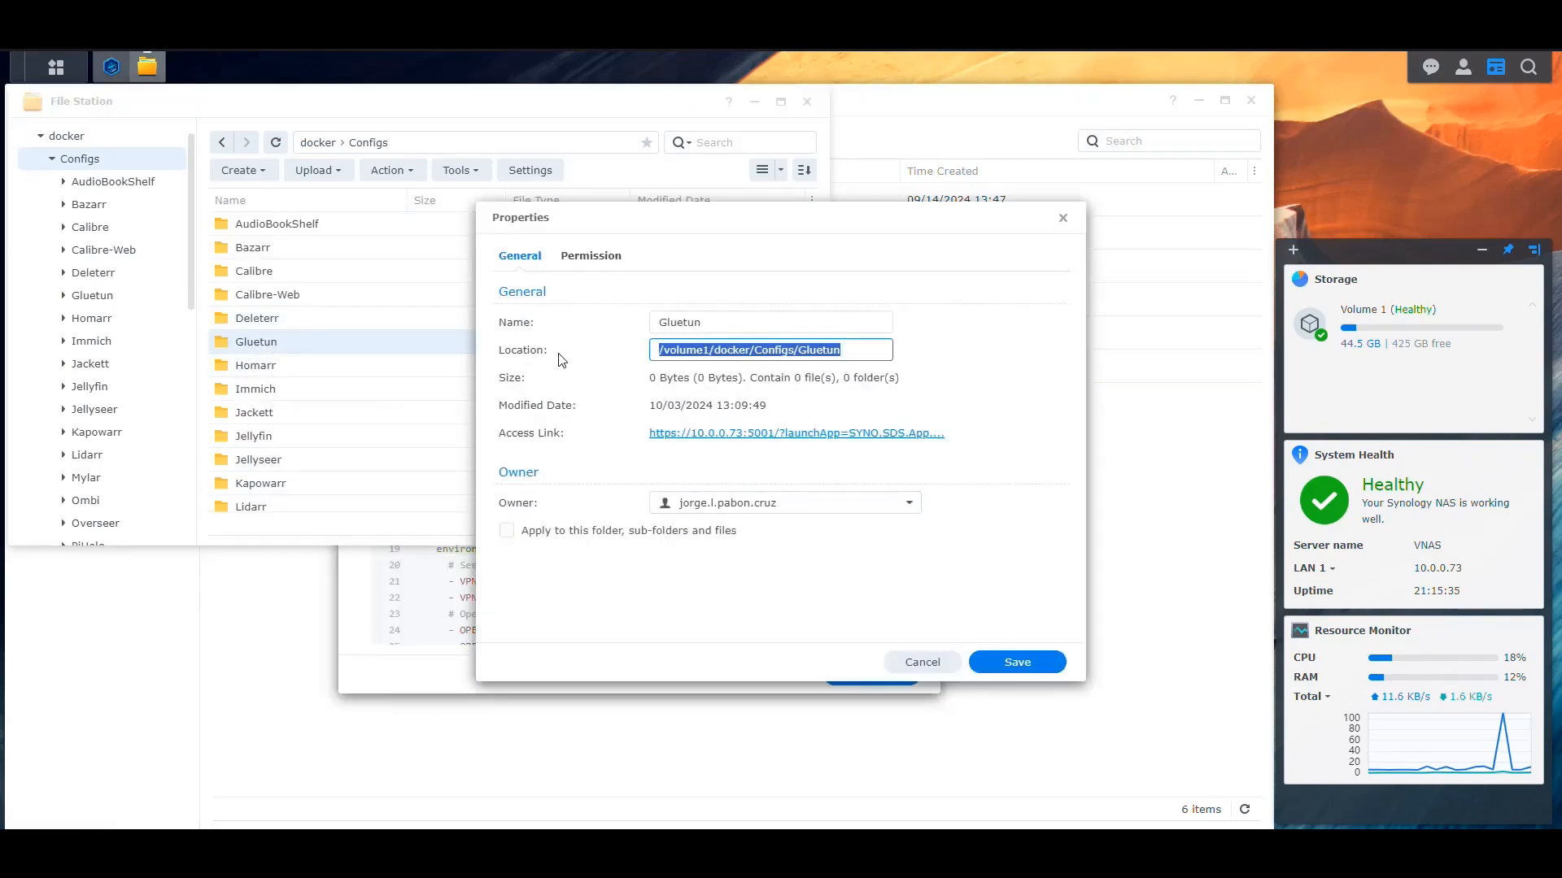
pyautogui.click(1063, 217)
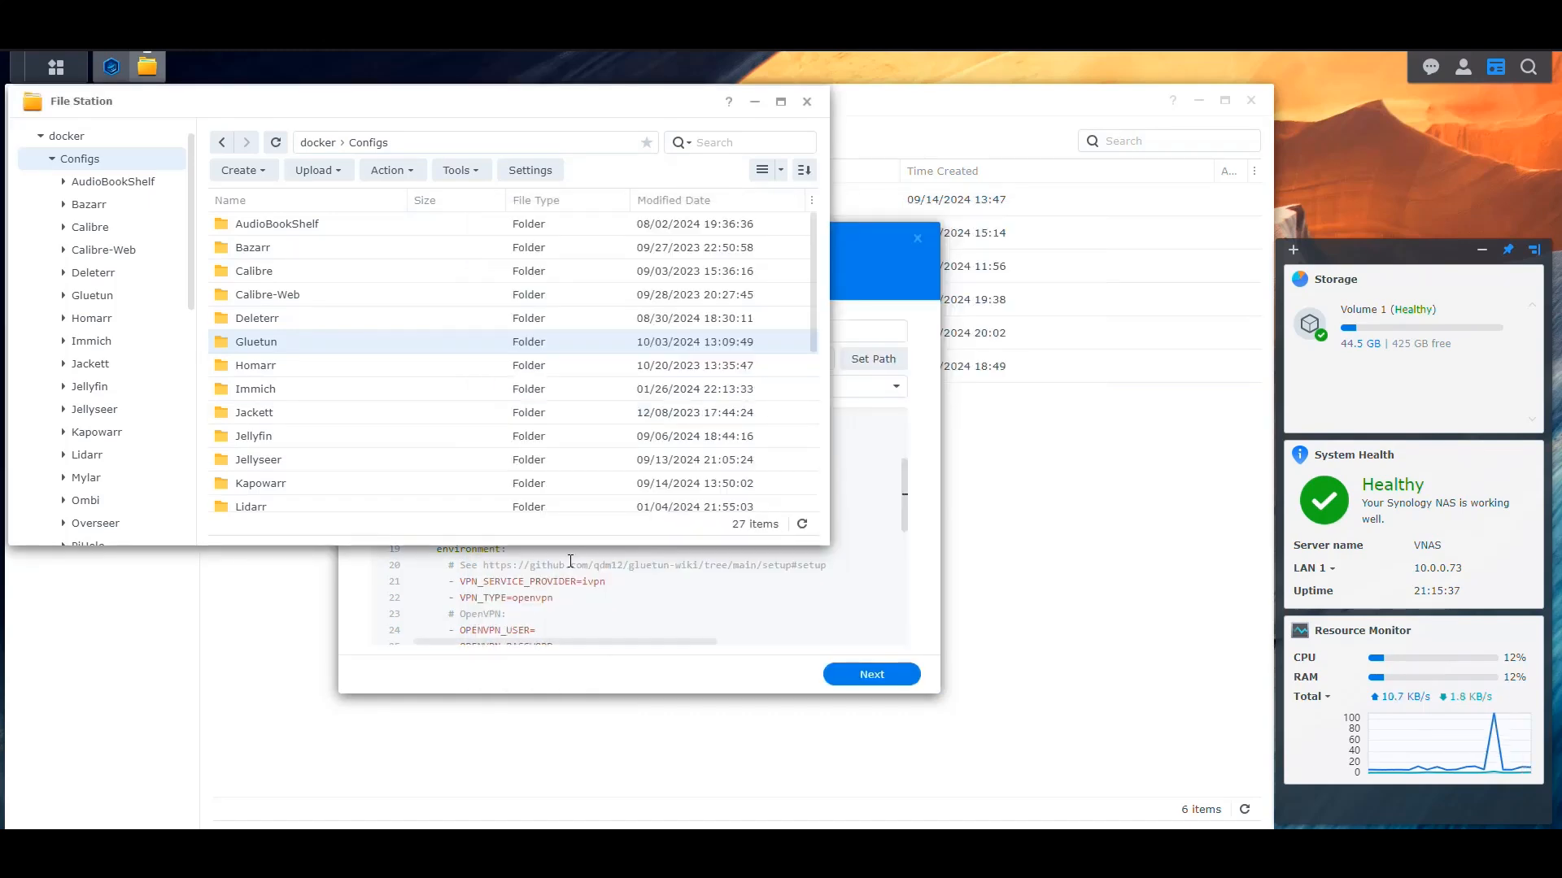
# Step: Replace the /yourpath placeholder on line 18 with the copied Gluetun folder path
pyautogui.click(529, 567)
pyautogui.moveTo(514, 533); pyautogui.dragTo(459, 533)
pyautogui.hotkey('ctrl', 'v')
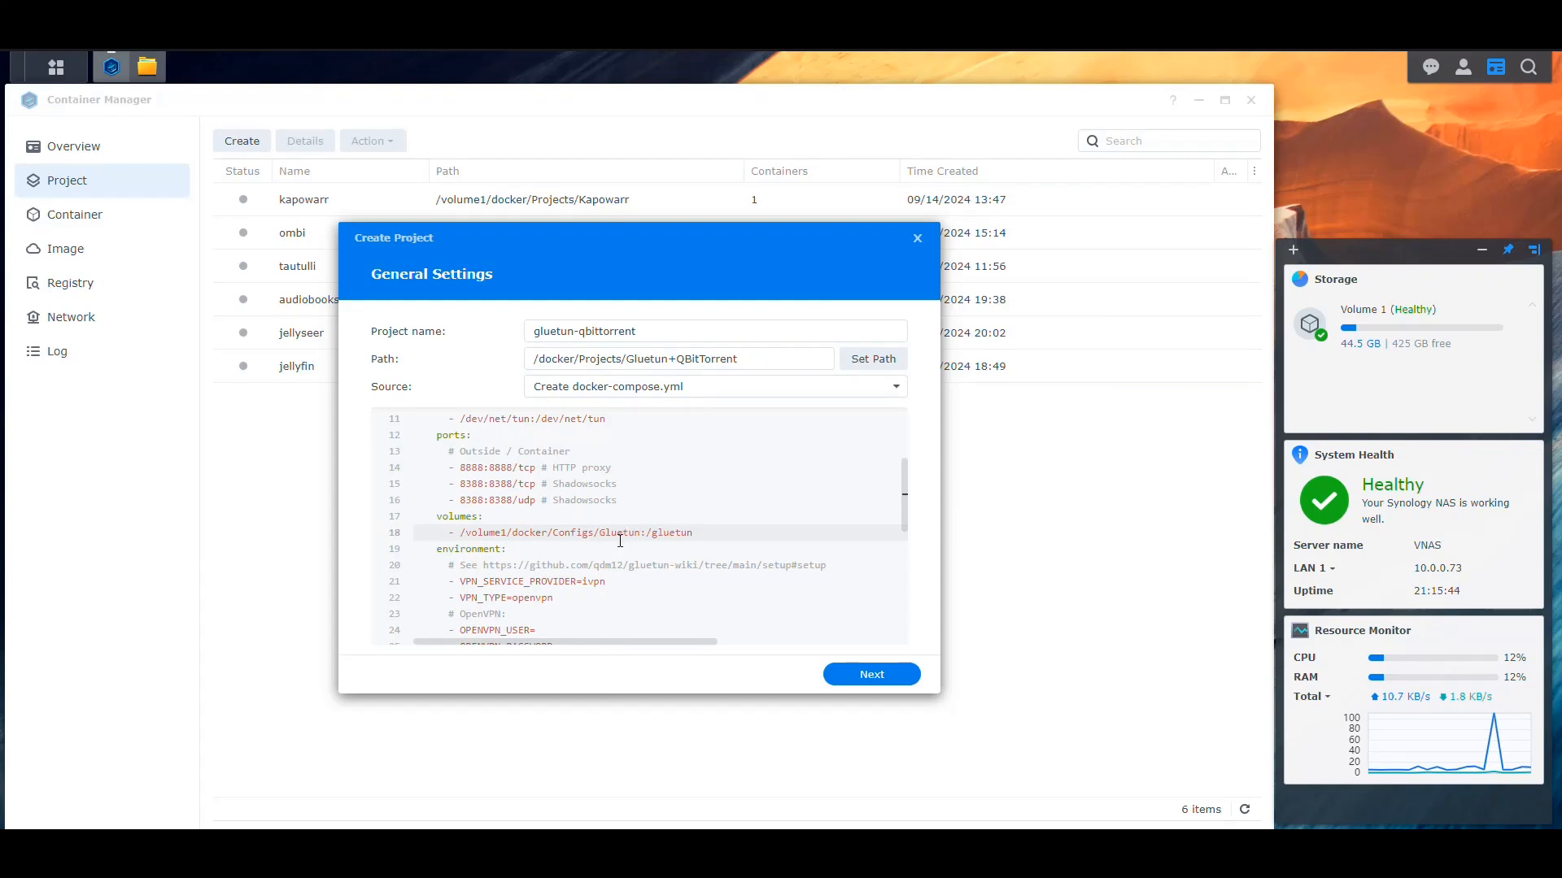
# Step: Select and copy the gluetun wiki setup link on line 20
pyautogui.scroll(-2, 671, 524)
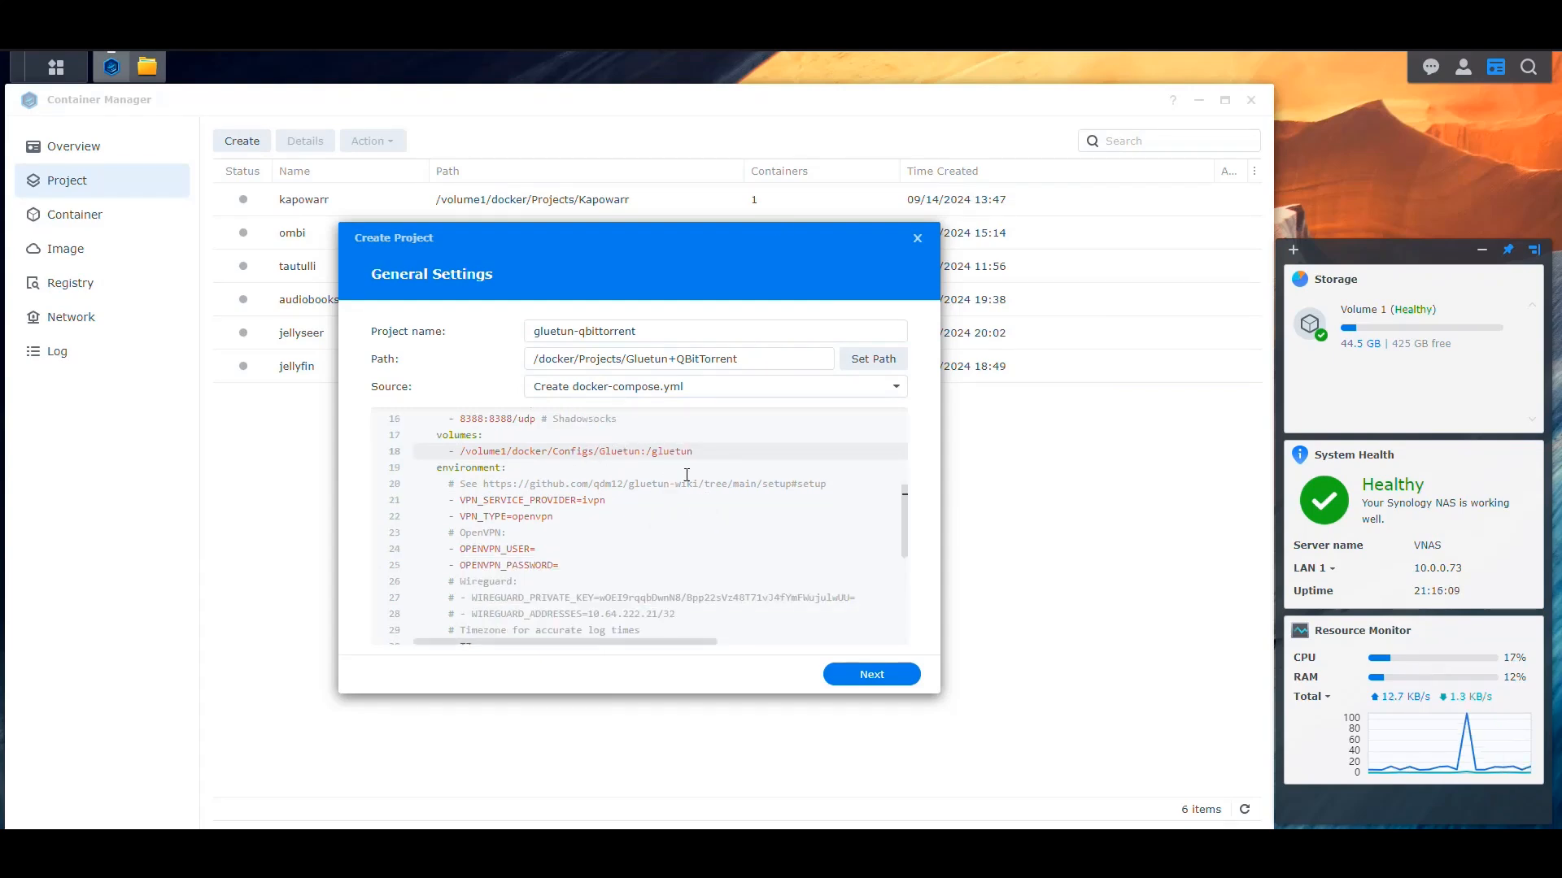
pyautogui.moveTo(828, 485); pyautogui.dragTo(484, 485)
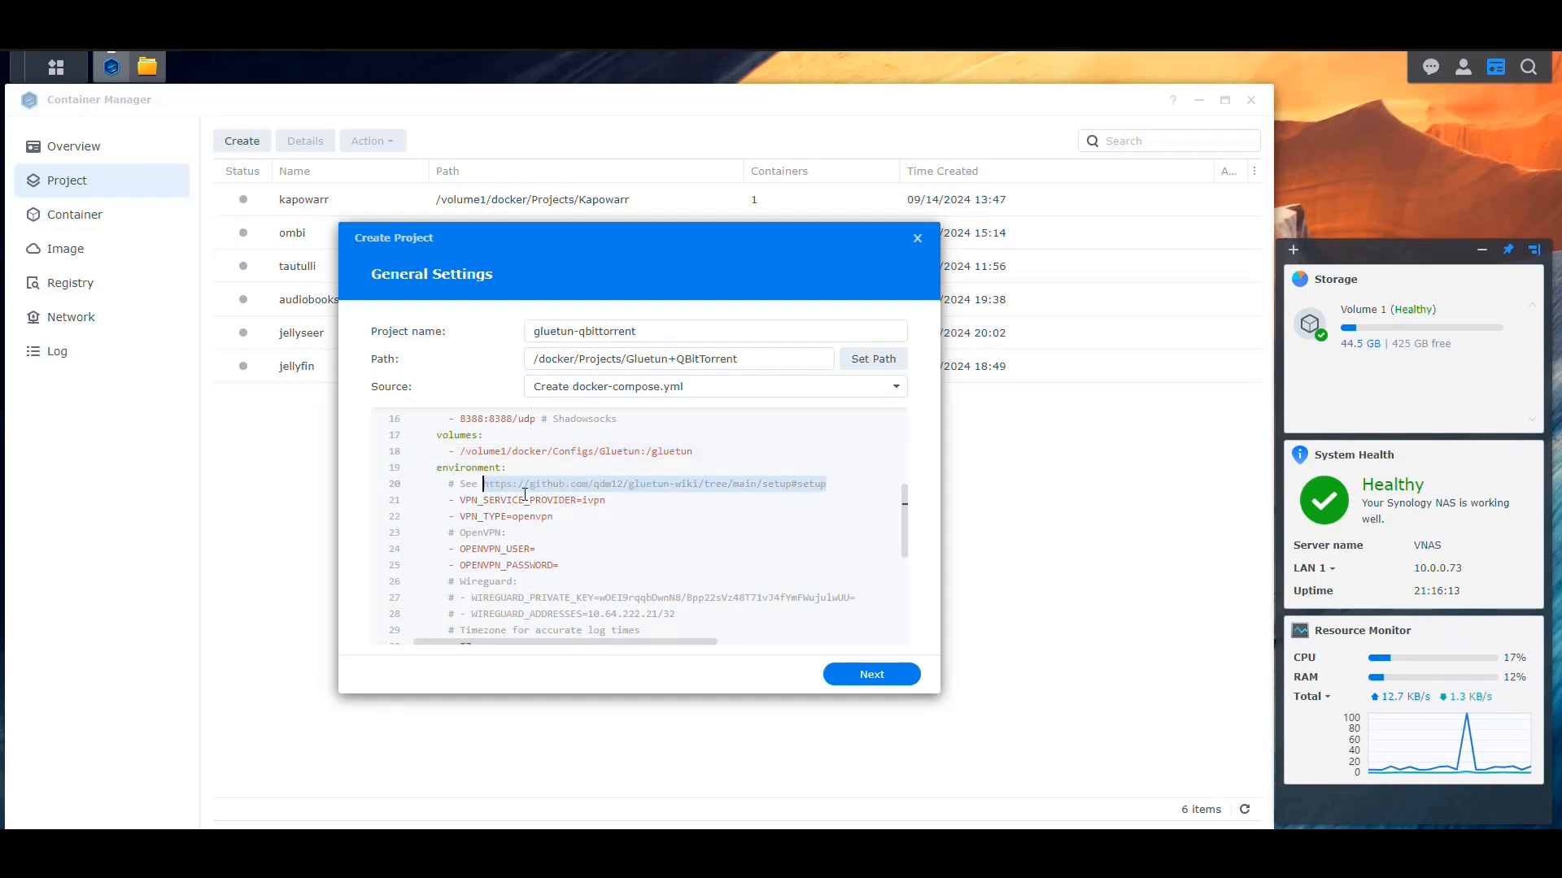
pyautogui.press('Down')
pyautogui.press('Down')
pyautogui.press('End')
# Step: Review the VPN provider, OpenVPN and Wireguard environment lines in the compose file
pyautogui.click(511, 467)
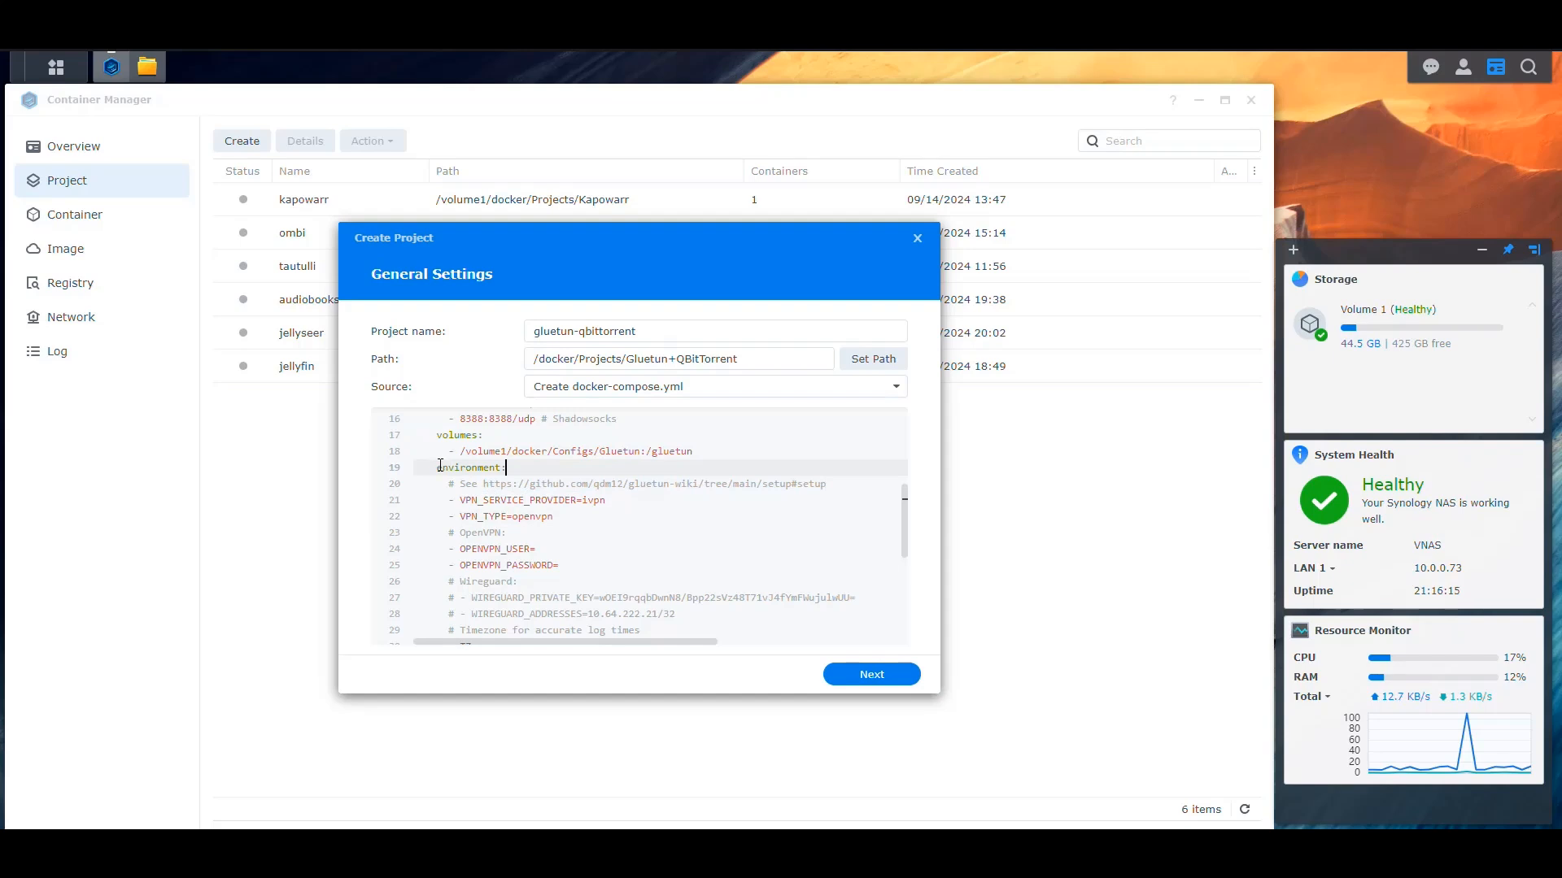
pyautogui.scroll(-1, 628, 485)
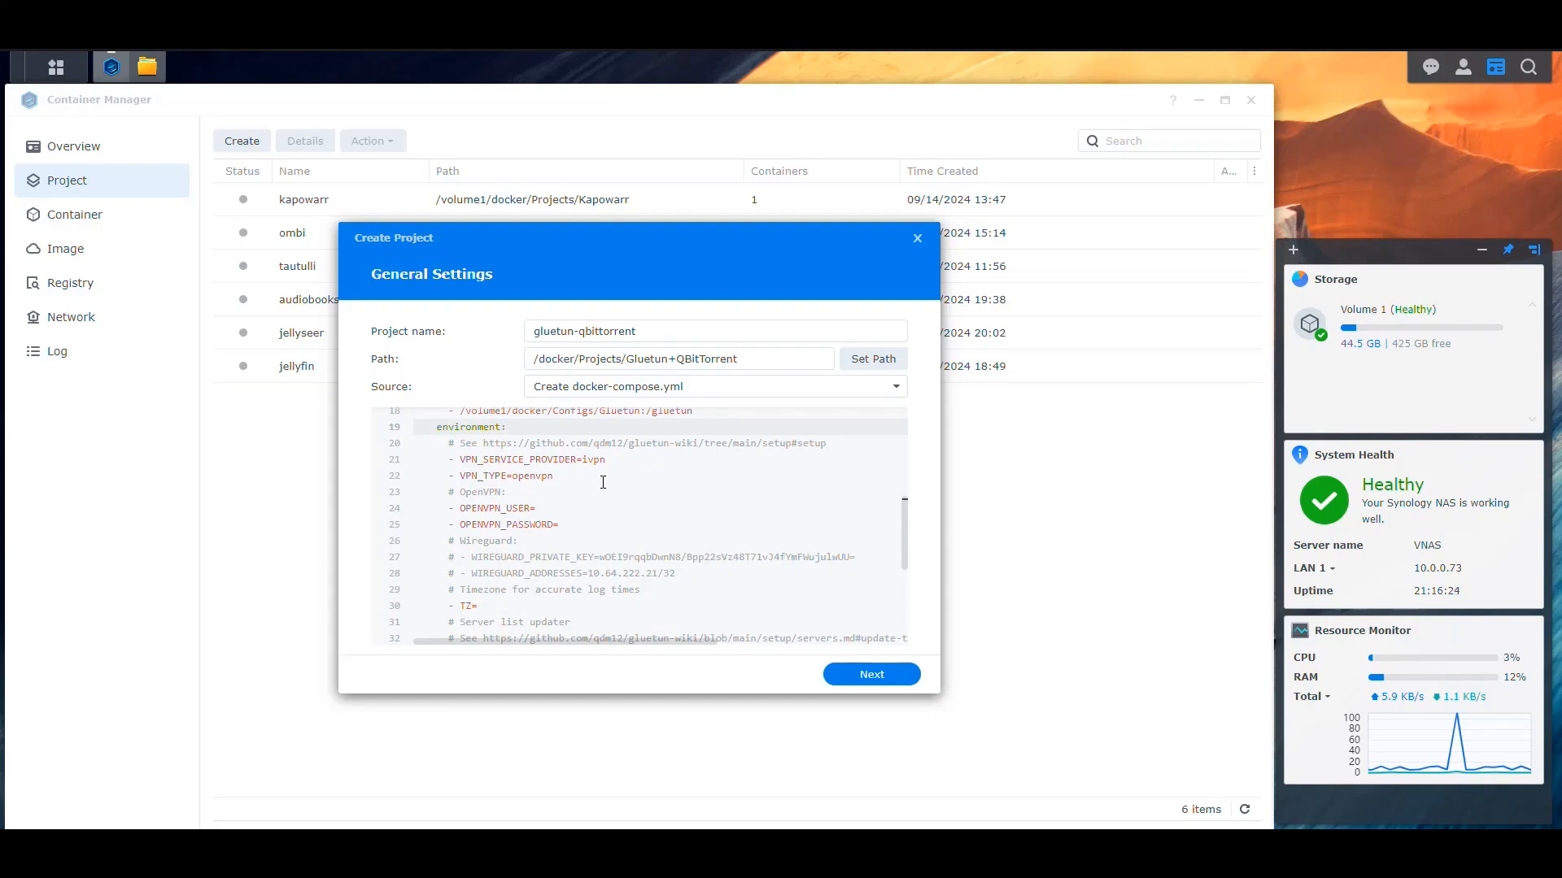
pyautogui.moveTo(561, 525); pyautogui.dragTo(448, 443)
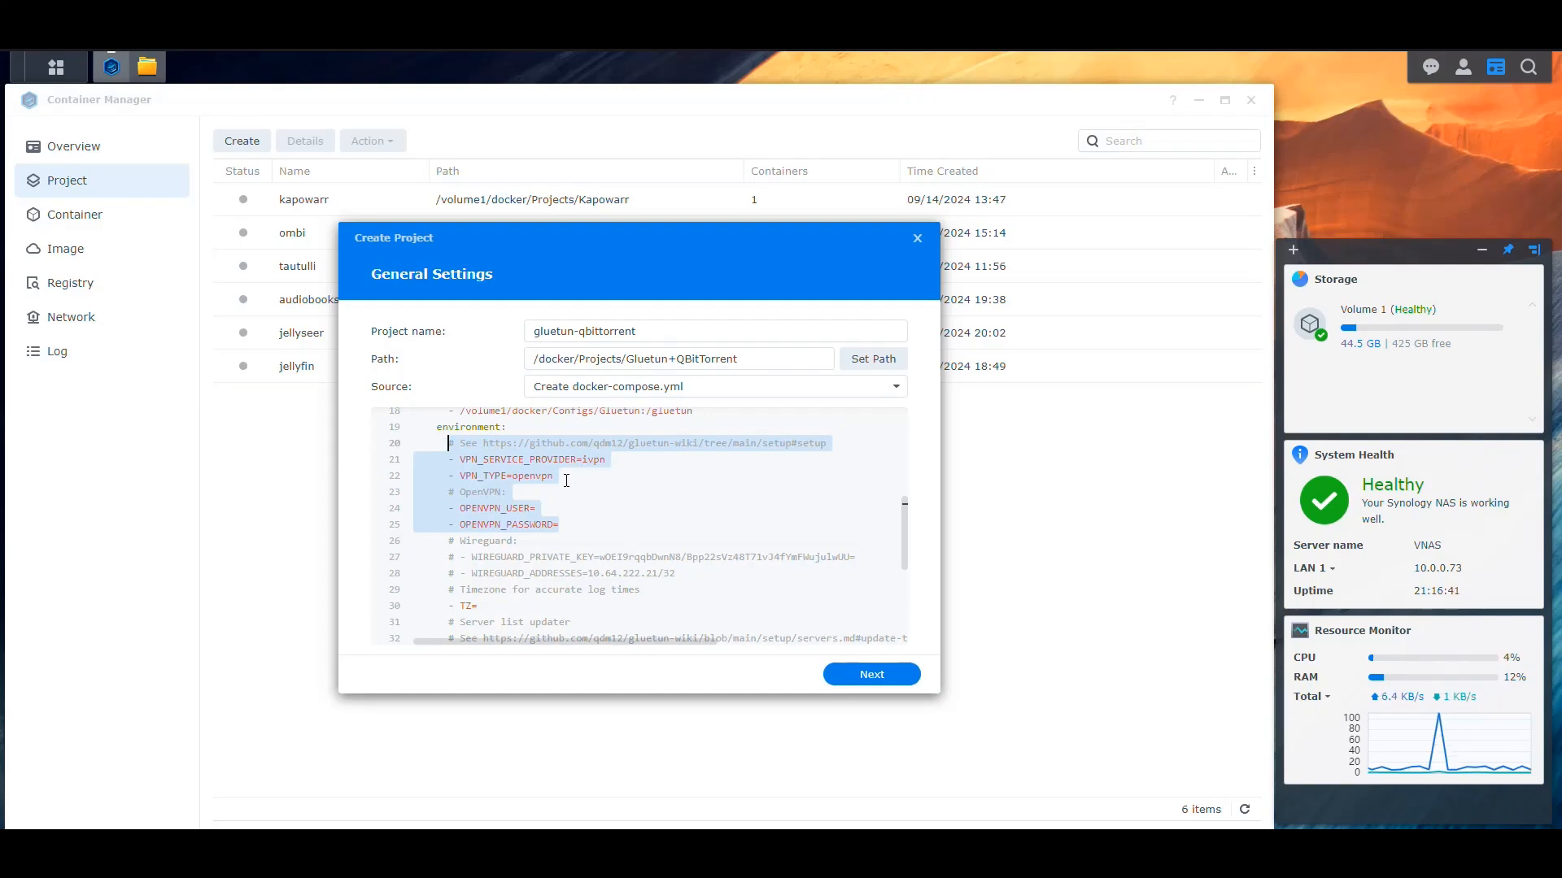
pyautogui.click(566, 481)
pyautogui.moveTo(506, 492); pyautogui.dragTo(449, 492)
pyautogui.scroll(-1, 567, 480)
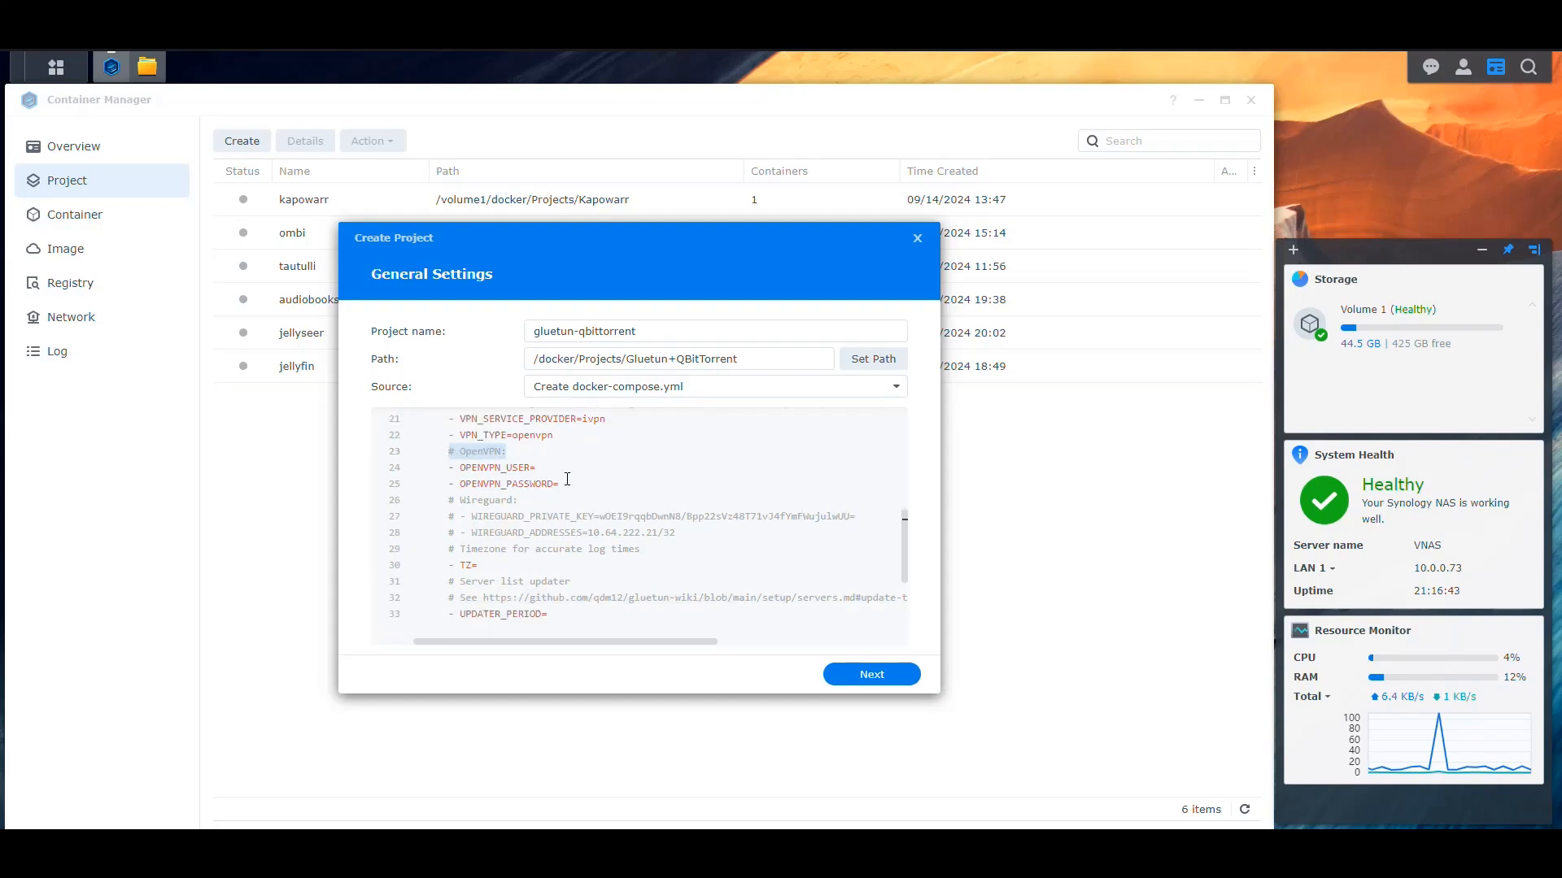
pyautogui.moveTo(525, 502); pyautogui.dragTo(447, 501)
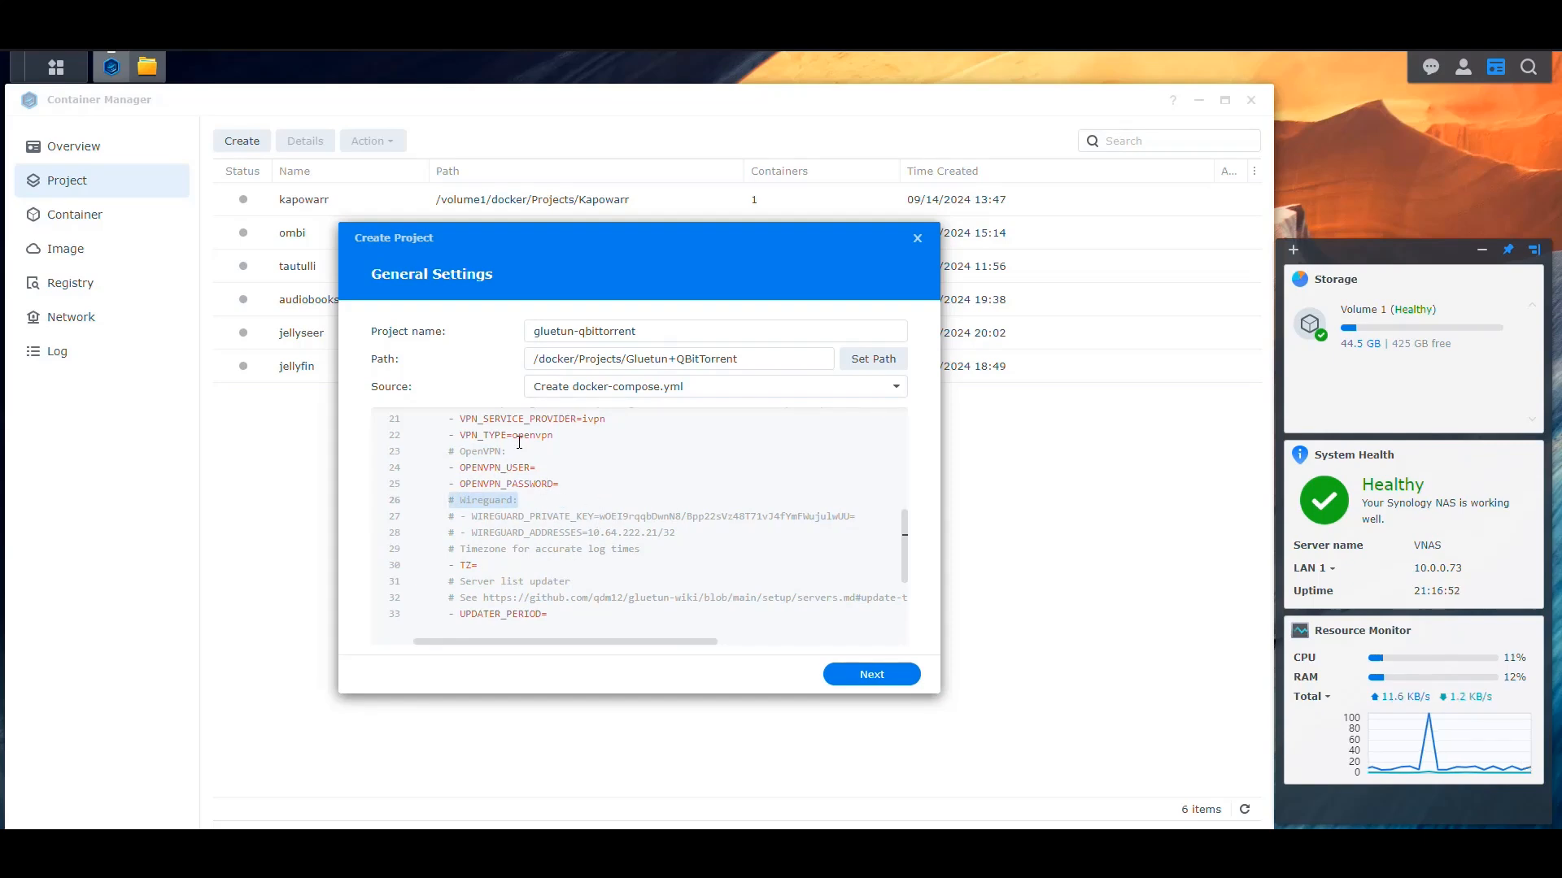
pyautogui.scroll(1, 574, 480)
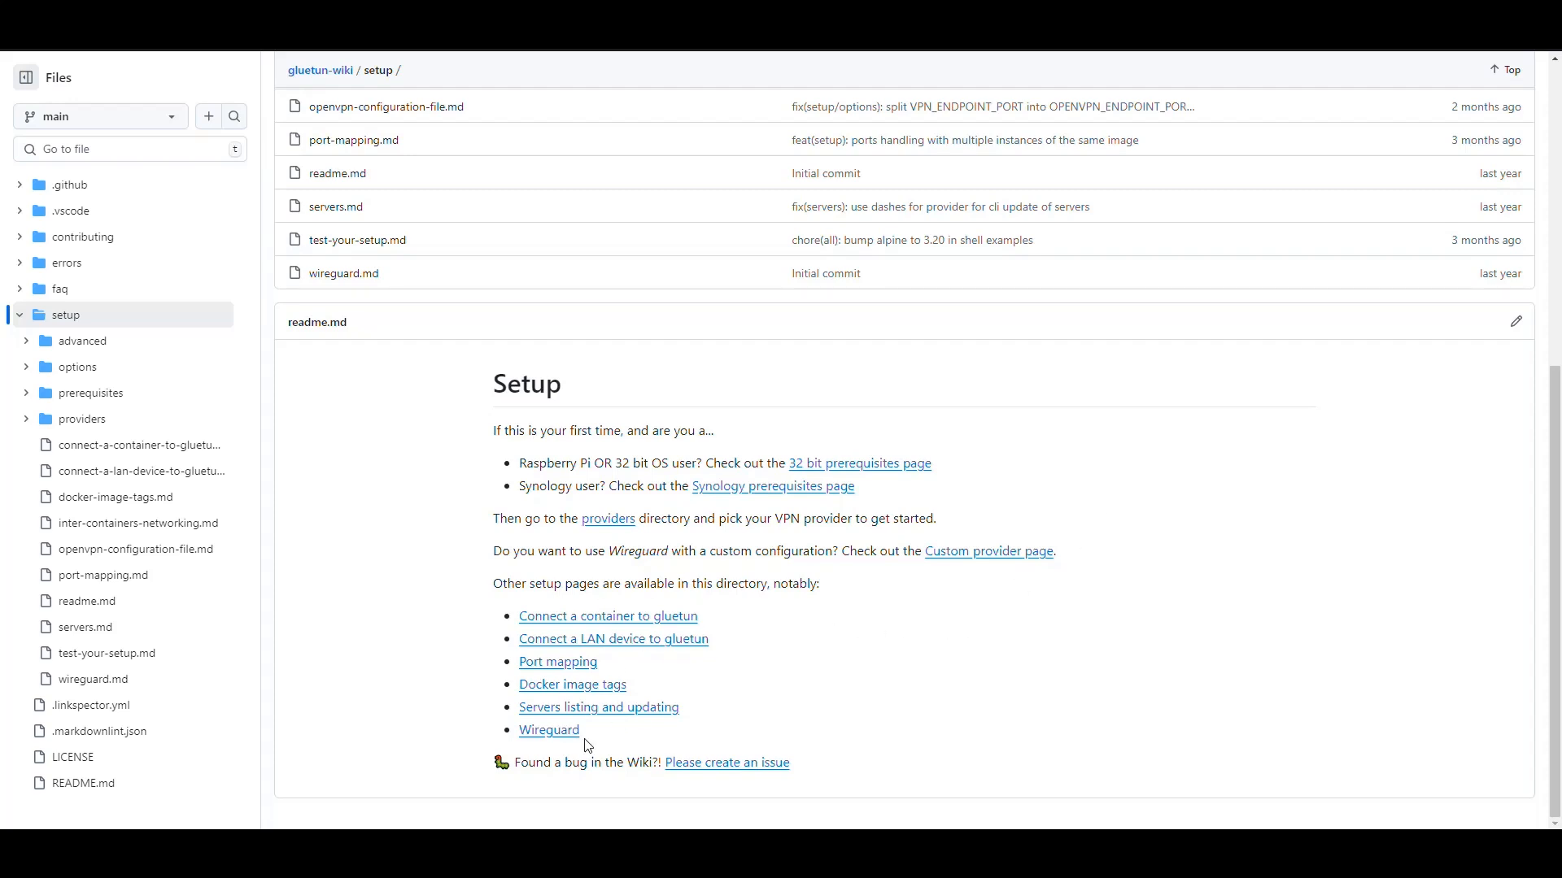
# Step: Highlight the setup readme's sentence pointing first-time users to the providers directory, then return to the file list top
pyautogui.moveTo(812, 590); pyautogui.dragTo(493, 584)
pyautogui.click(917, 687)
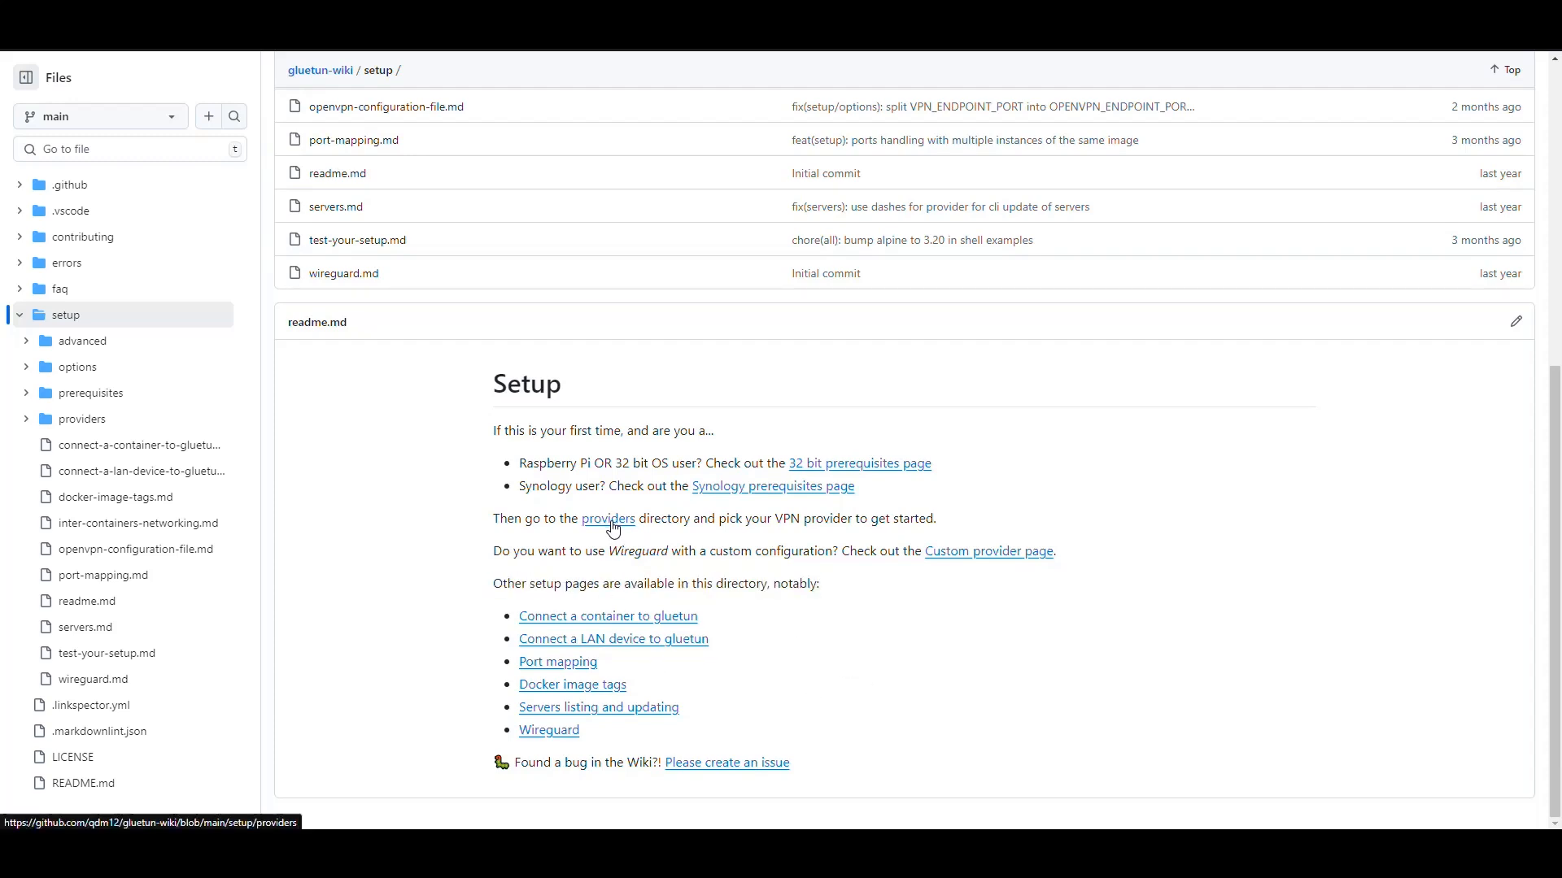
pyautogui.moveTo(748, 519); pyautogui.dragTo(936, 520)
pyautogui.moveTo(782, 535); pyautogui.dragTo(764, 551)
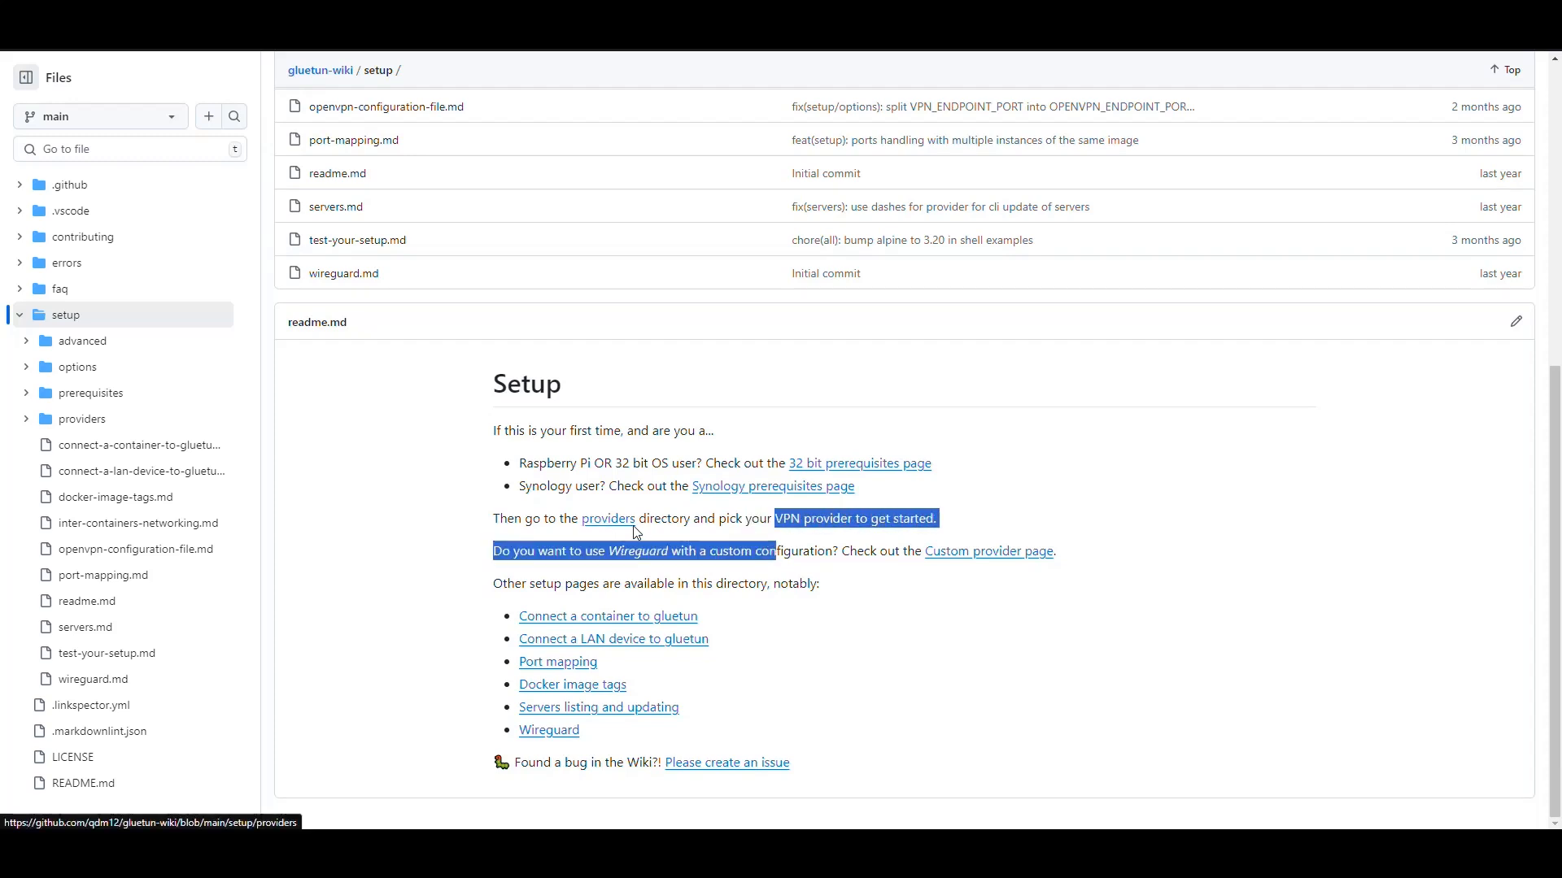
pyautogui.scroll(6, 815, 604)
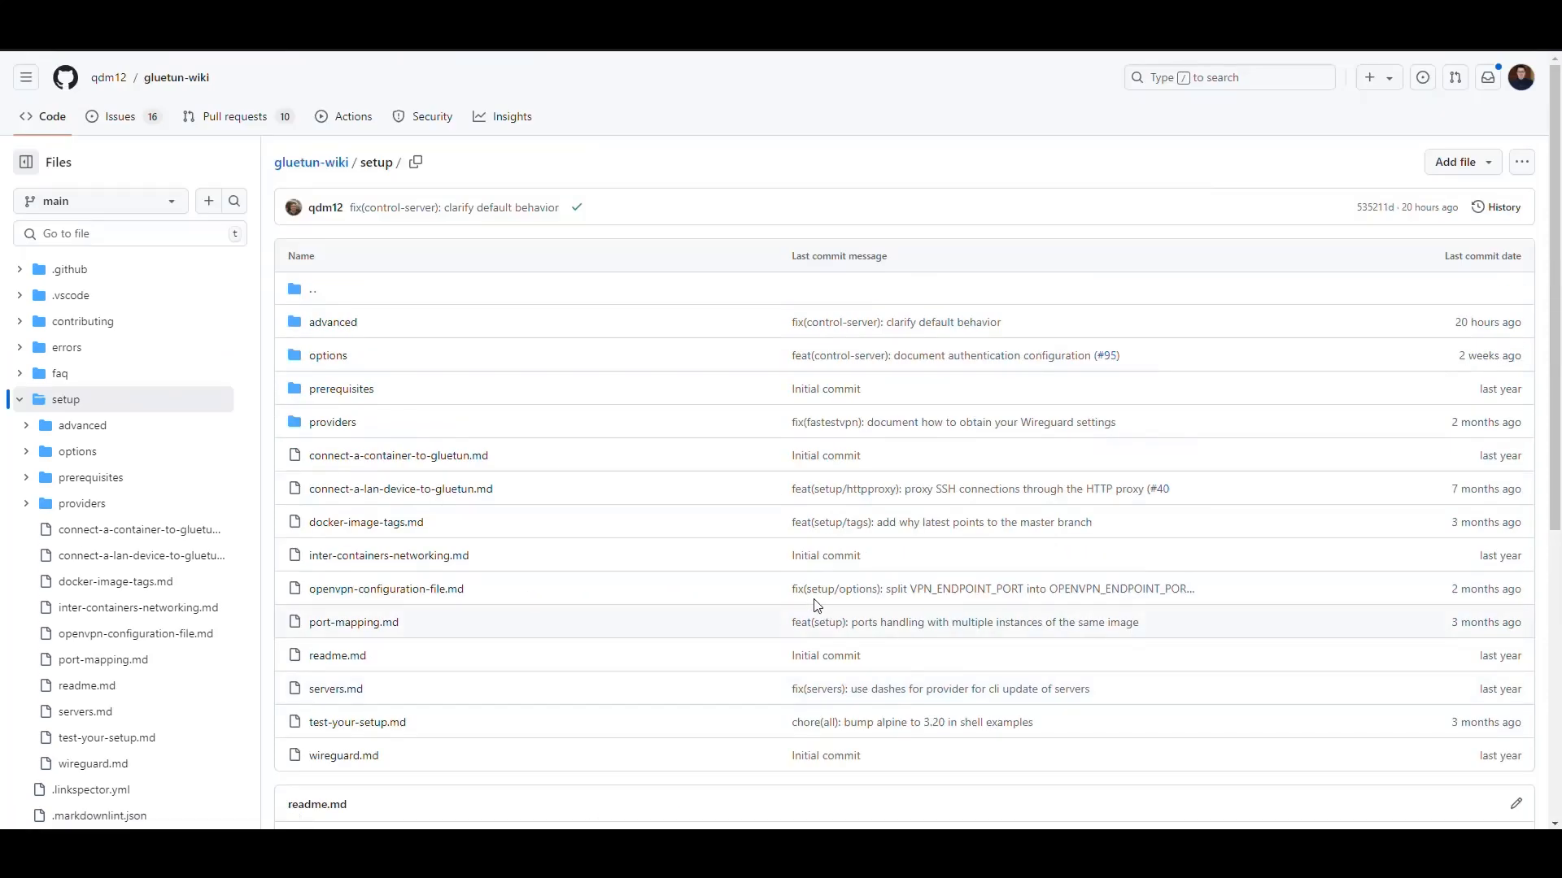
# Step: Open the gluetun-wiki providers folder and its private-internet-access.md page
pyautogui.click(335, 423)
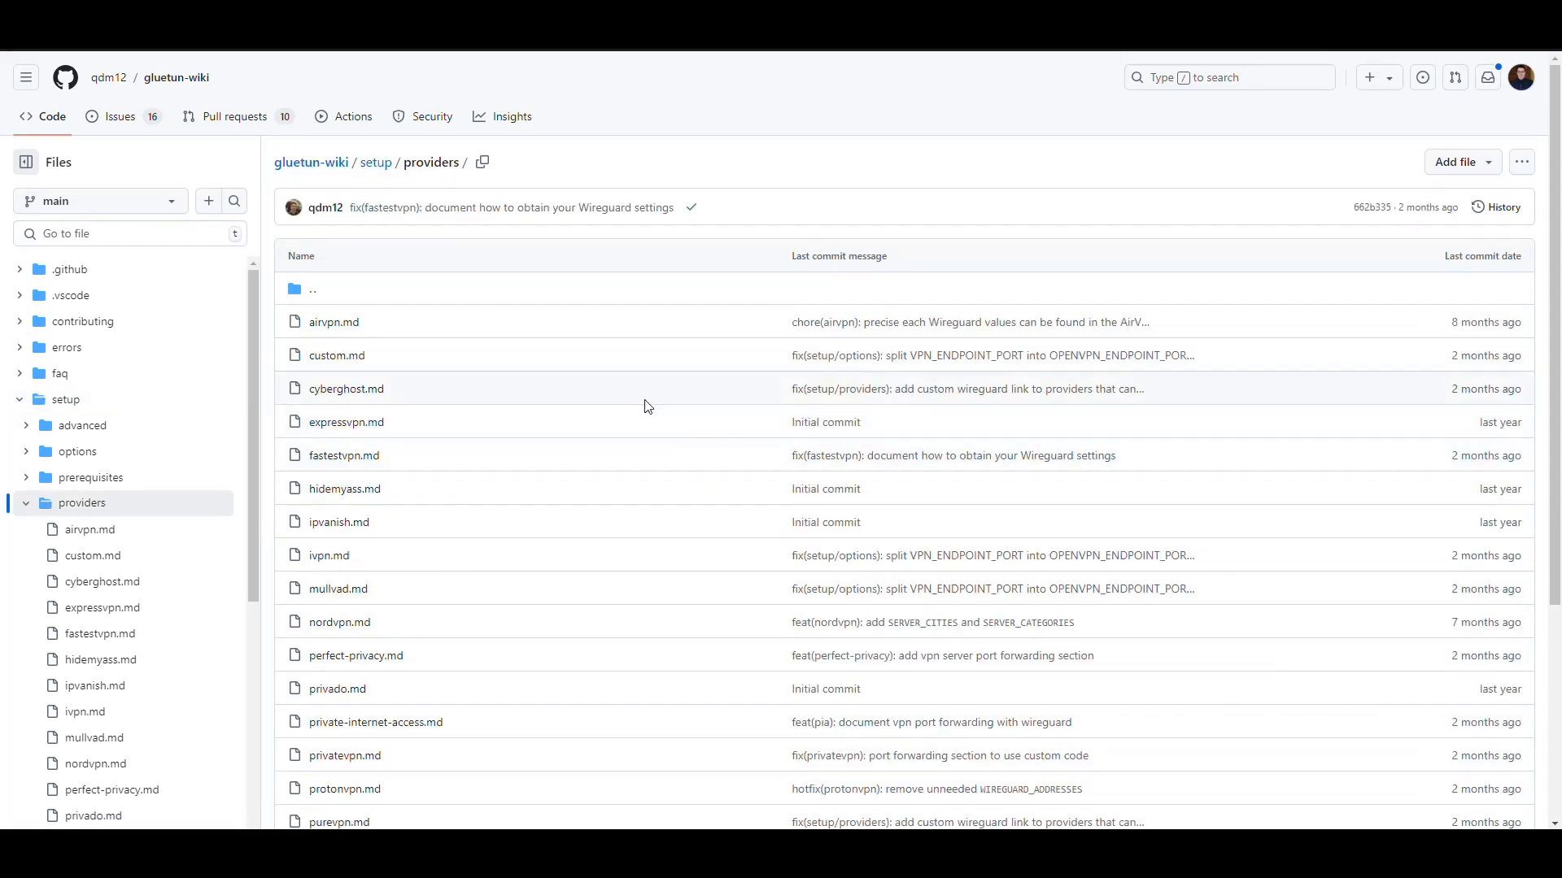
pyautogui.scroll(-3, 645, 408)
pyautogui.scroll(-2, 611, 356)
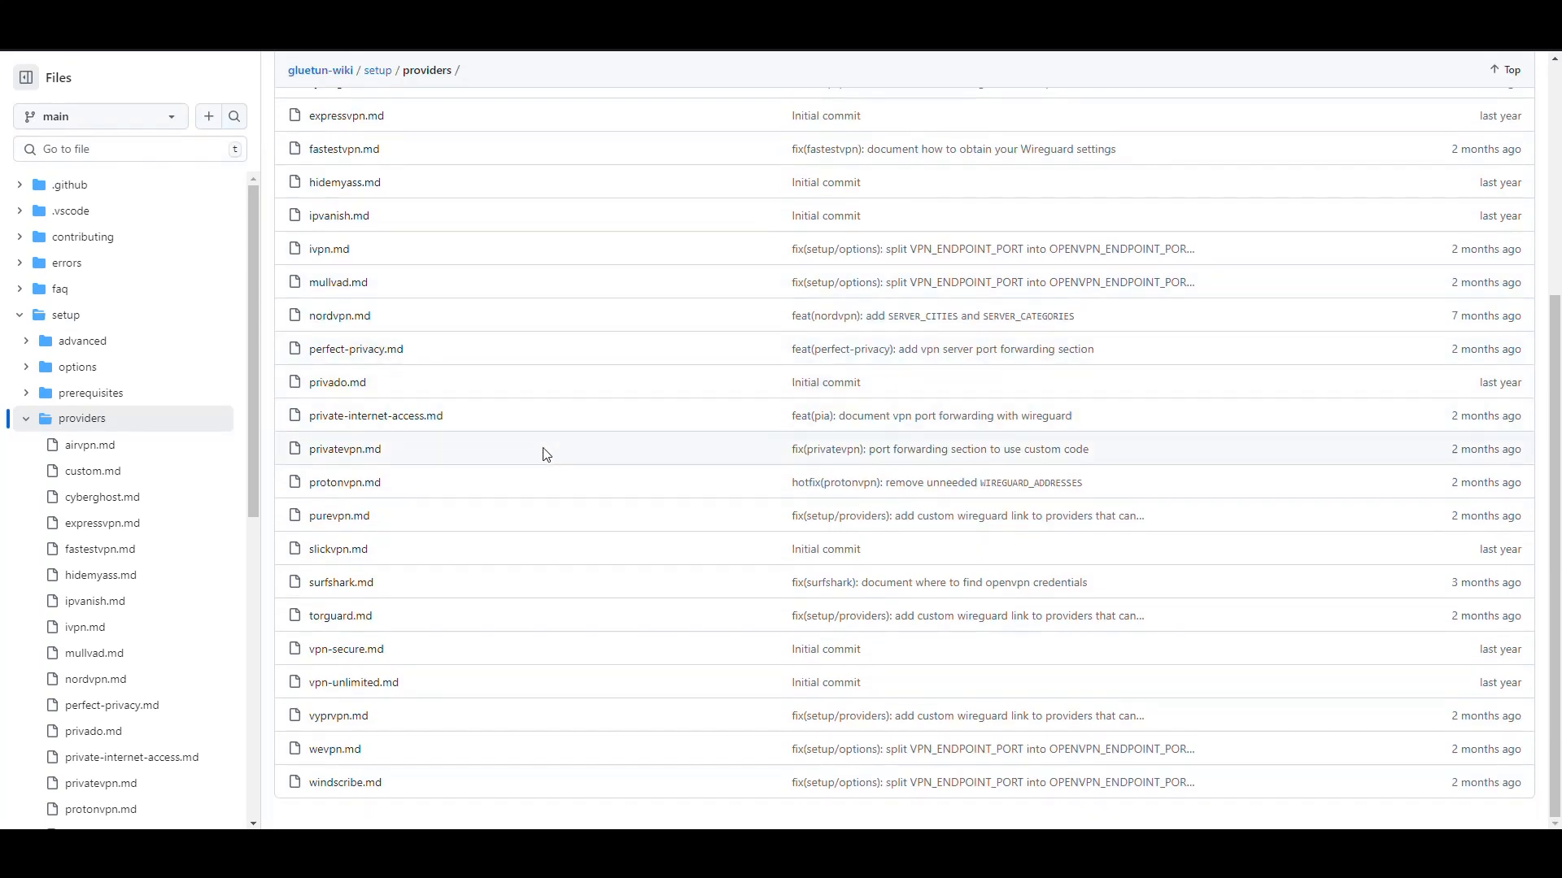
pyautogui.scroll(5, 578, 440)
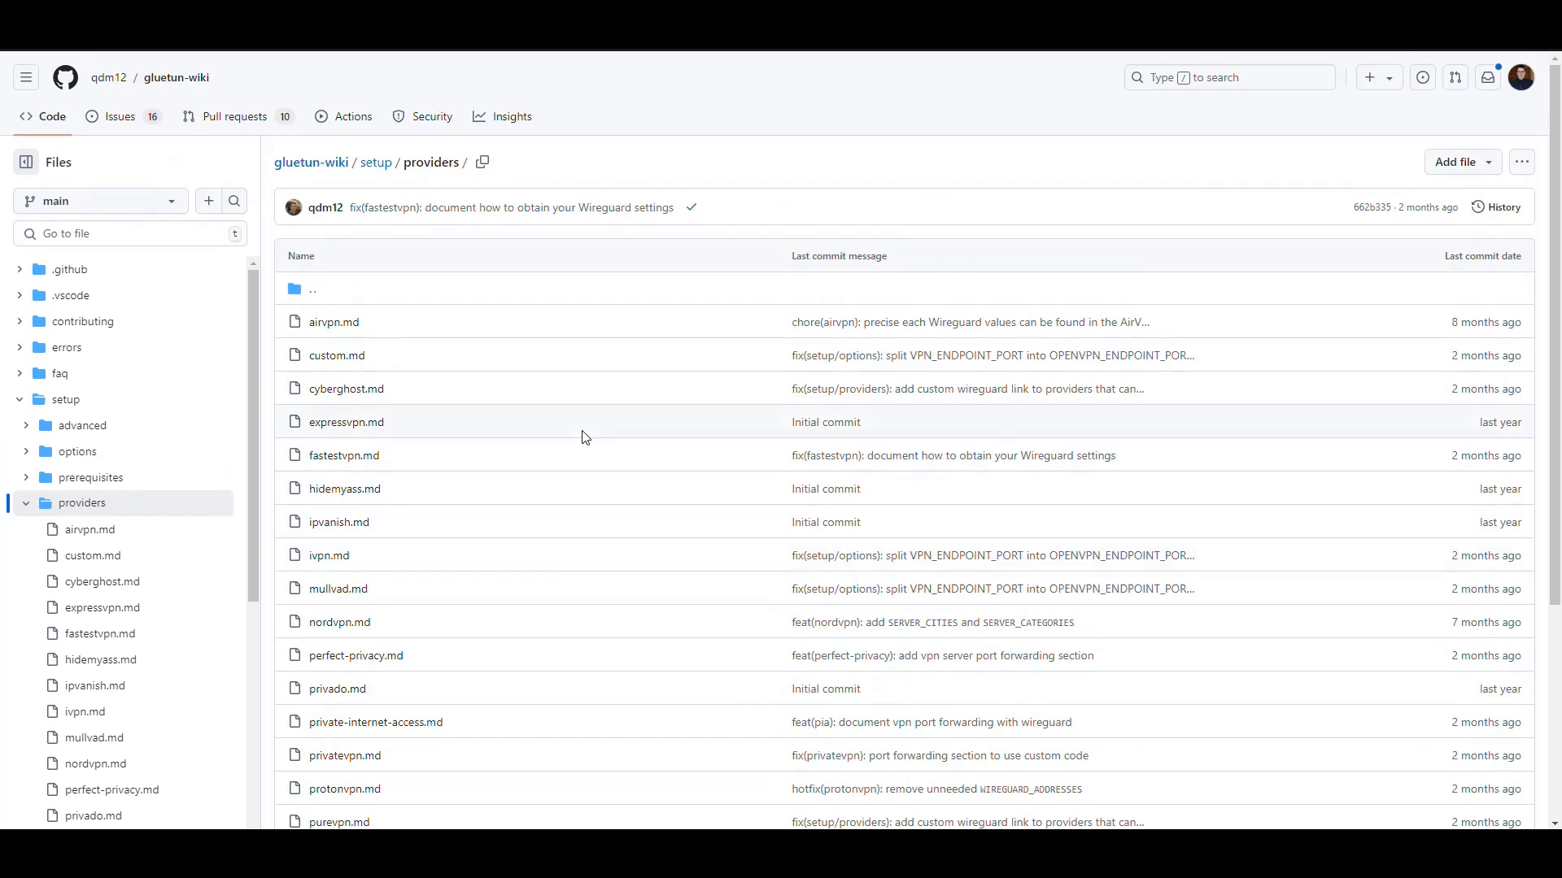
pyautogui.scroll(-4, 586, 437)
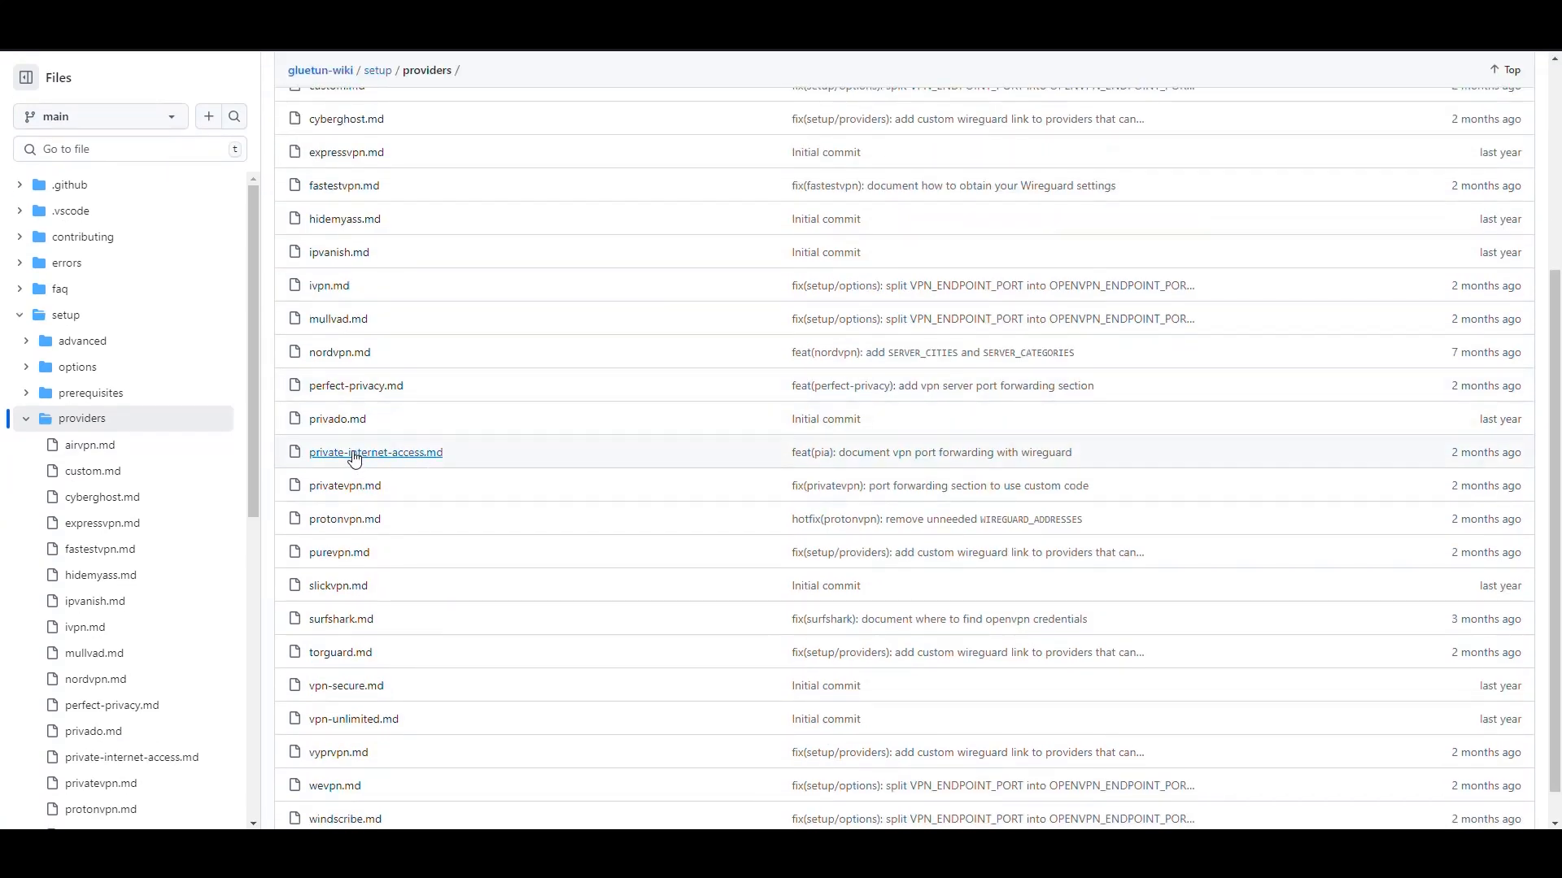
pyautogui.click(412, 457)
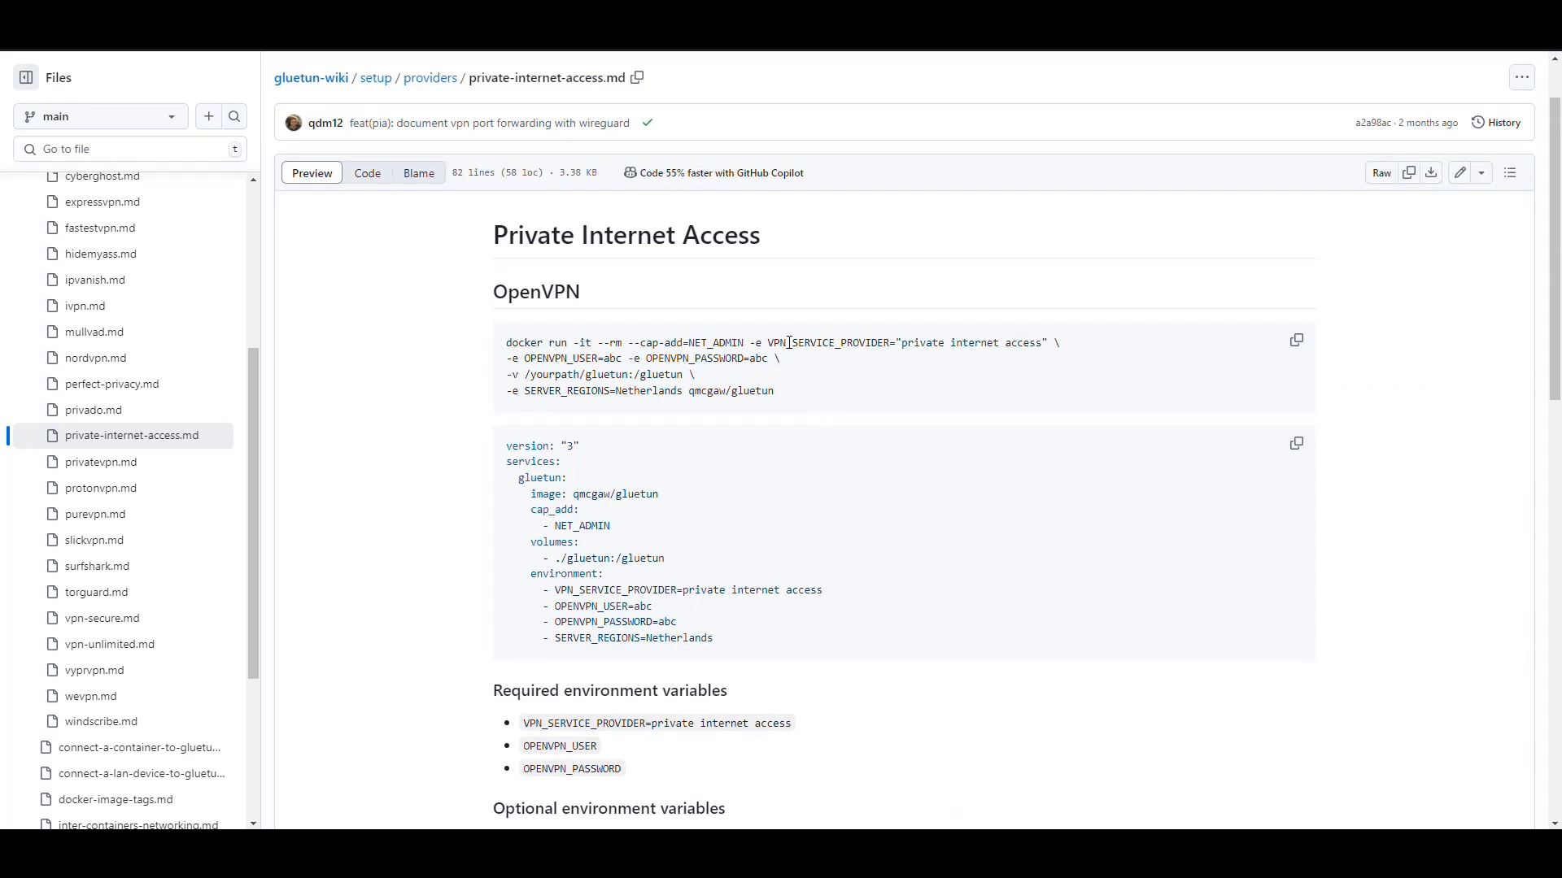
# Step: Read through the PIA page's example docker run command and compose YAML block
pyautogui.scroll(-2, 911, 309)
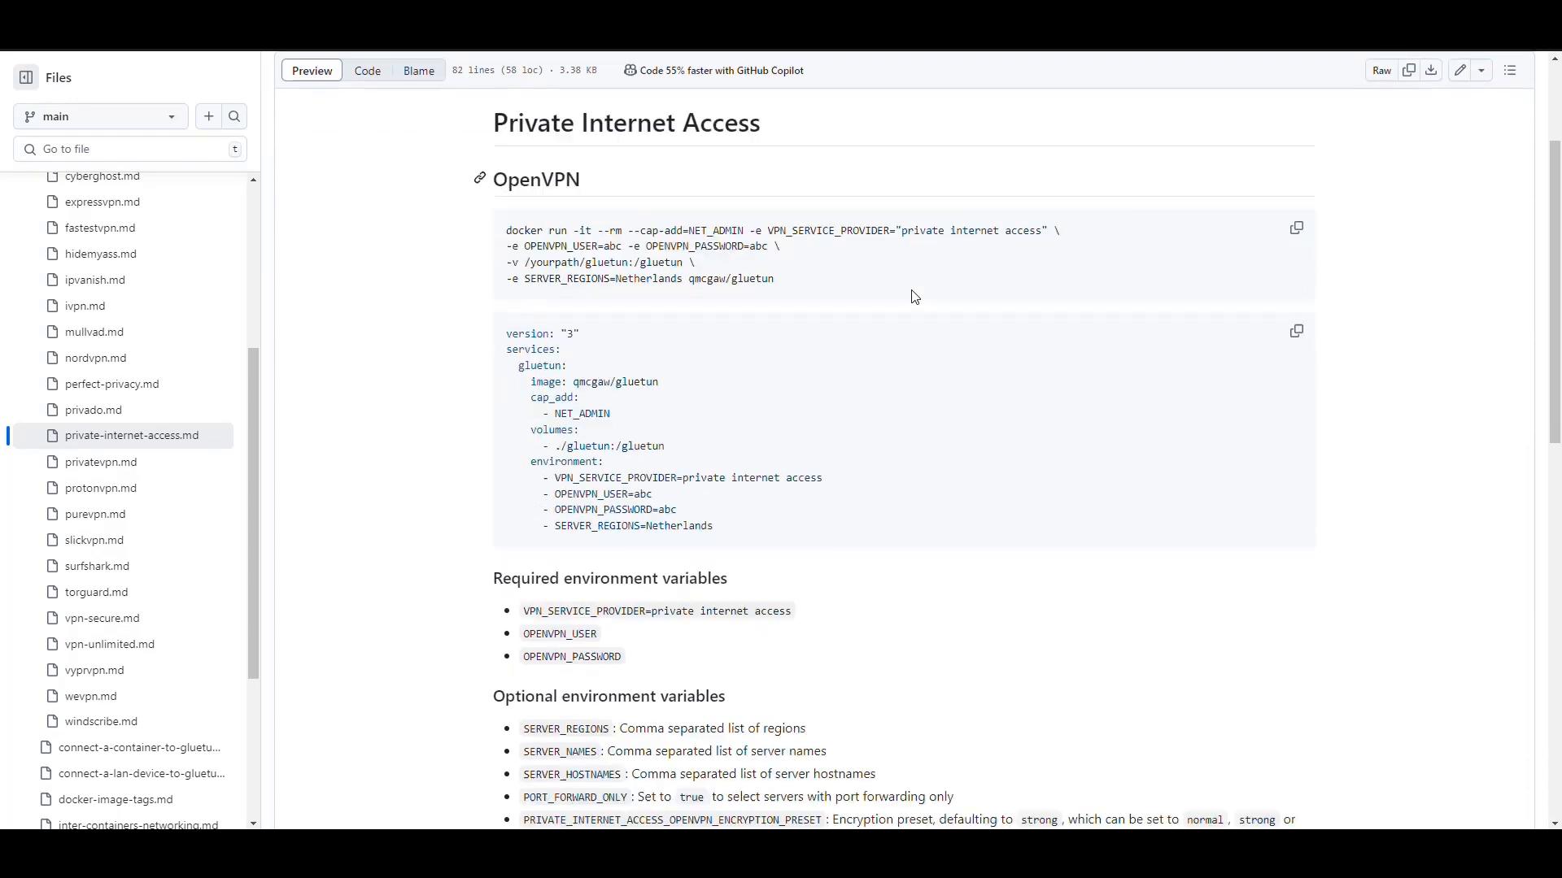
pyautogui.moveTo(775, 316); pyautogui.dragTo(494, 259)
pyautogui.click(864, 314)
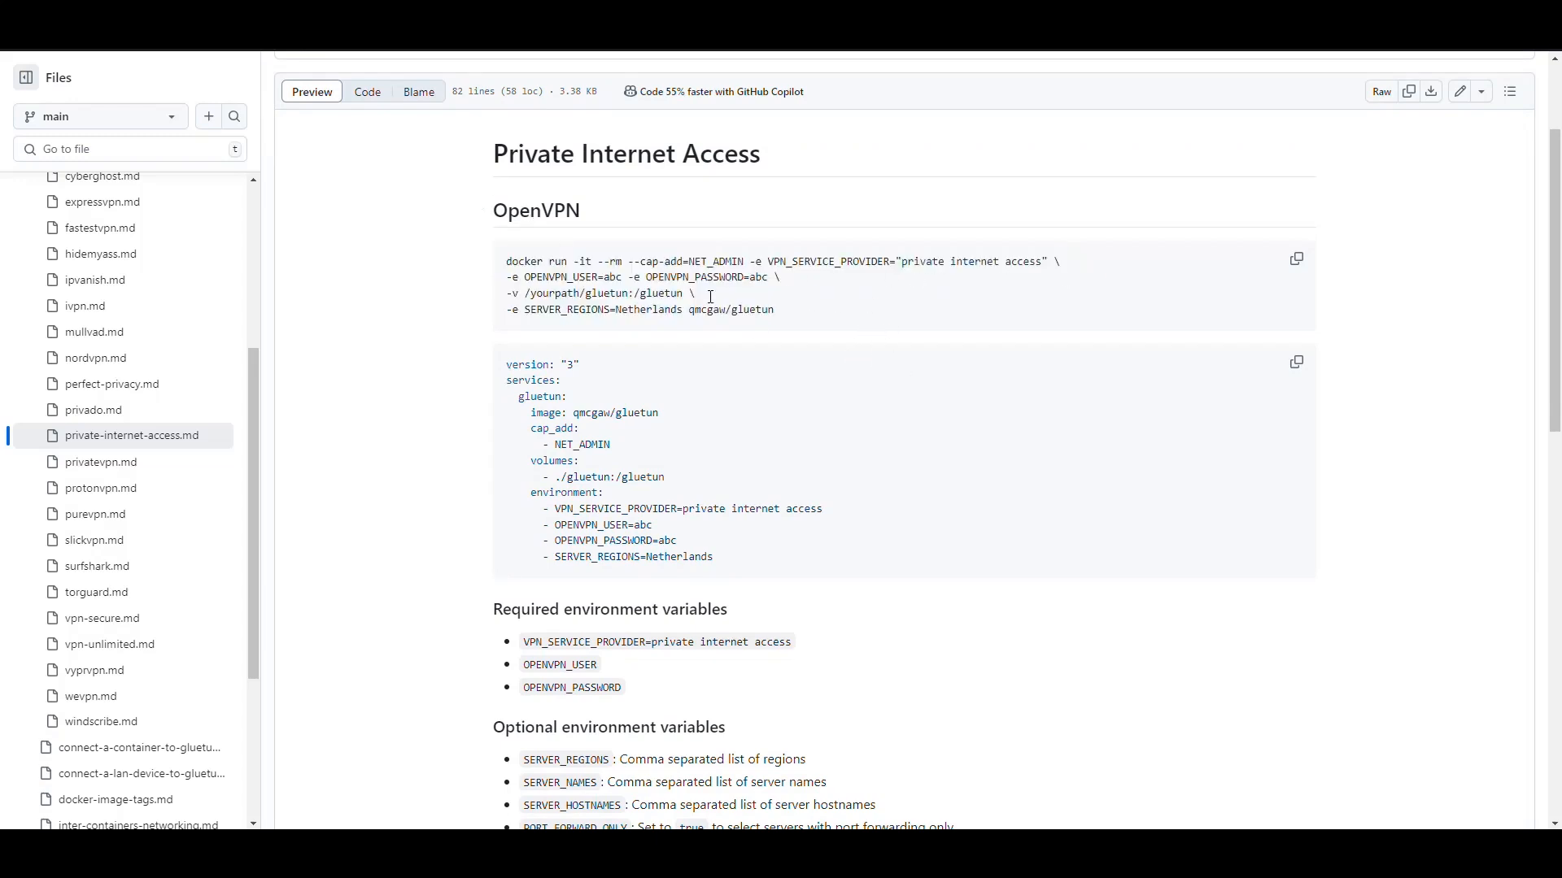
pyautogui.scroll(-2, 860, 343)
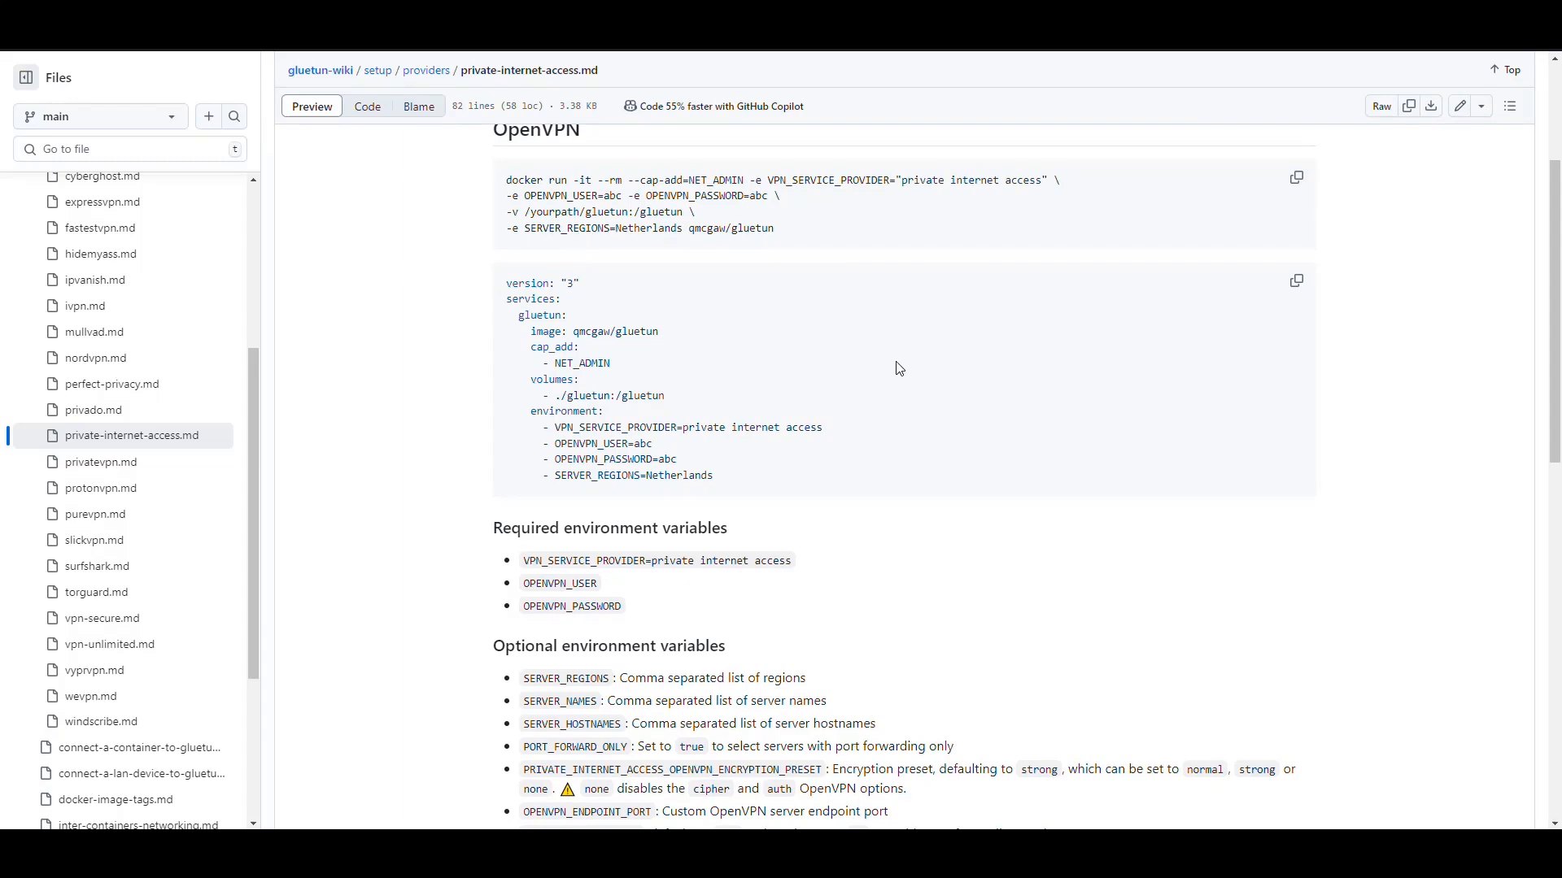
pyautogui.scroll(-2, 919, 366)
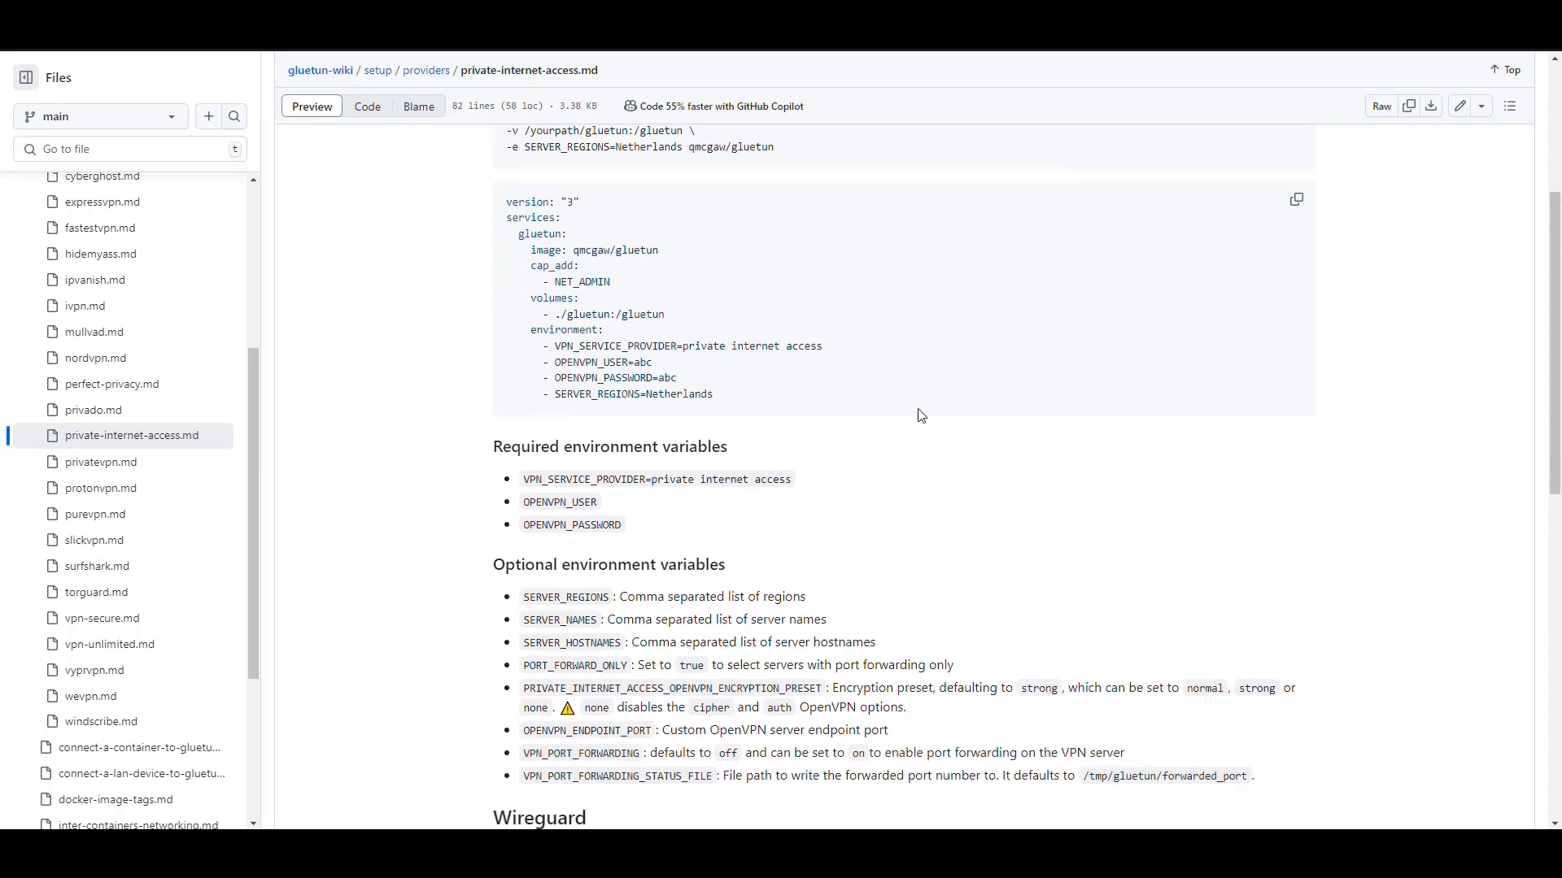
pyautogui.moveTo(809, 413); pyautogui.dragTo(480, 195)
pyautogui.click(797, 345)
# Step: Inspect the example's gluetun image, NET_ADMIN, volume and environment lines, then select 'private internet access'
pyautogui.moveTo(663, 252); pyautogui.dragTo(505, 231)
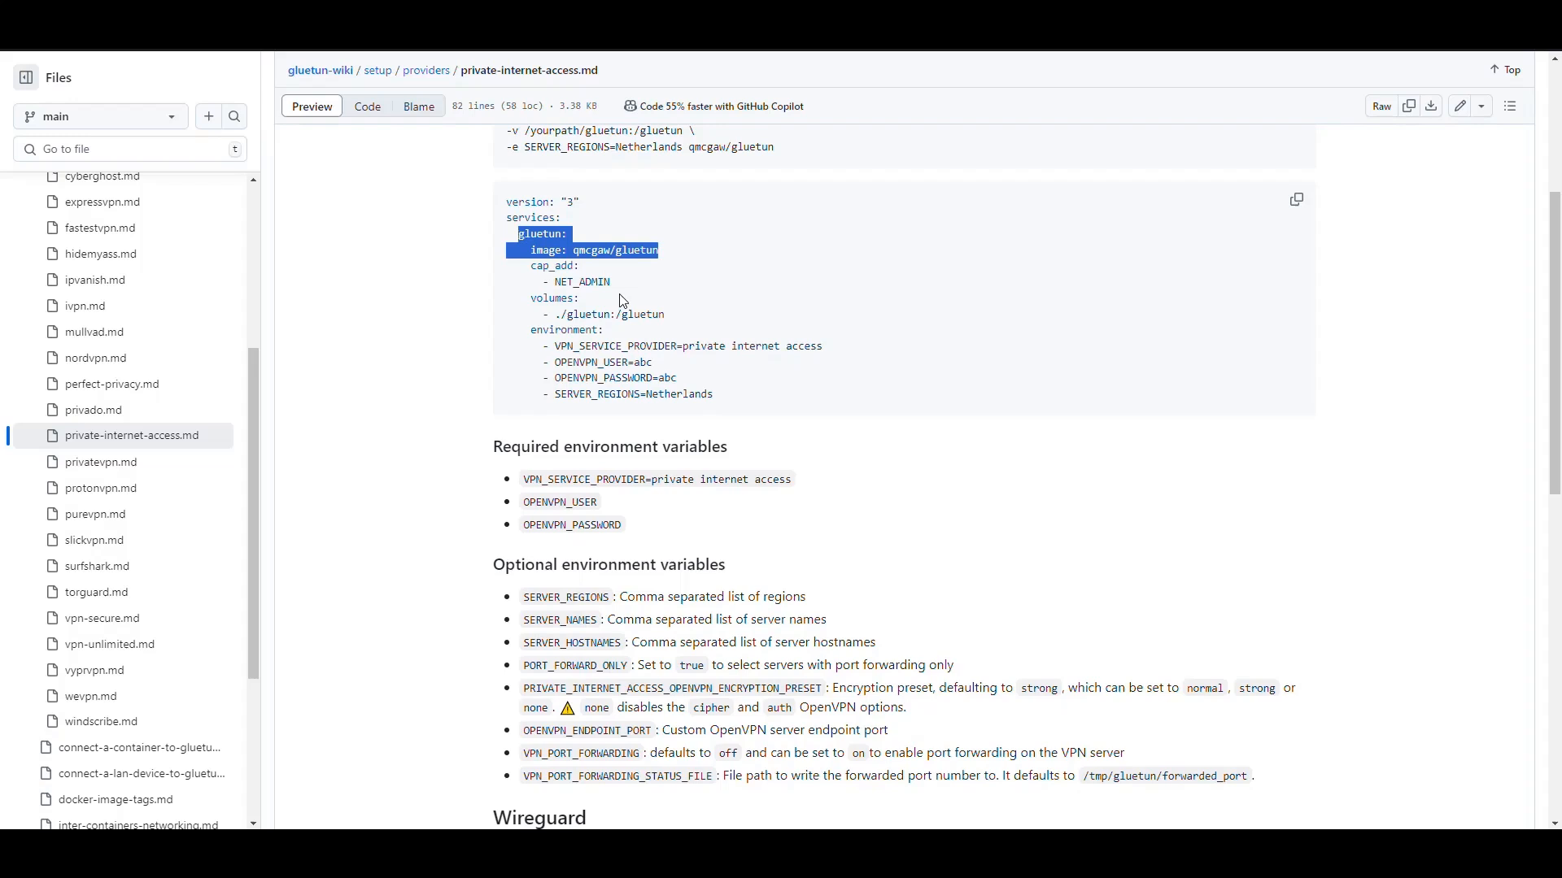
pyautogui.moveTo(610, 281); pyautogui.dragTo(530, 281)
pyautogui.moveTo(667, 314); pyautogui.dragTo(524, 314)
pyautogui.click(645, 316)
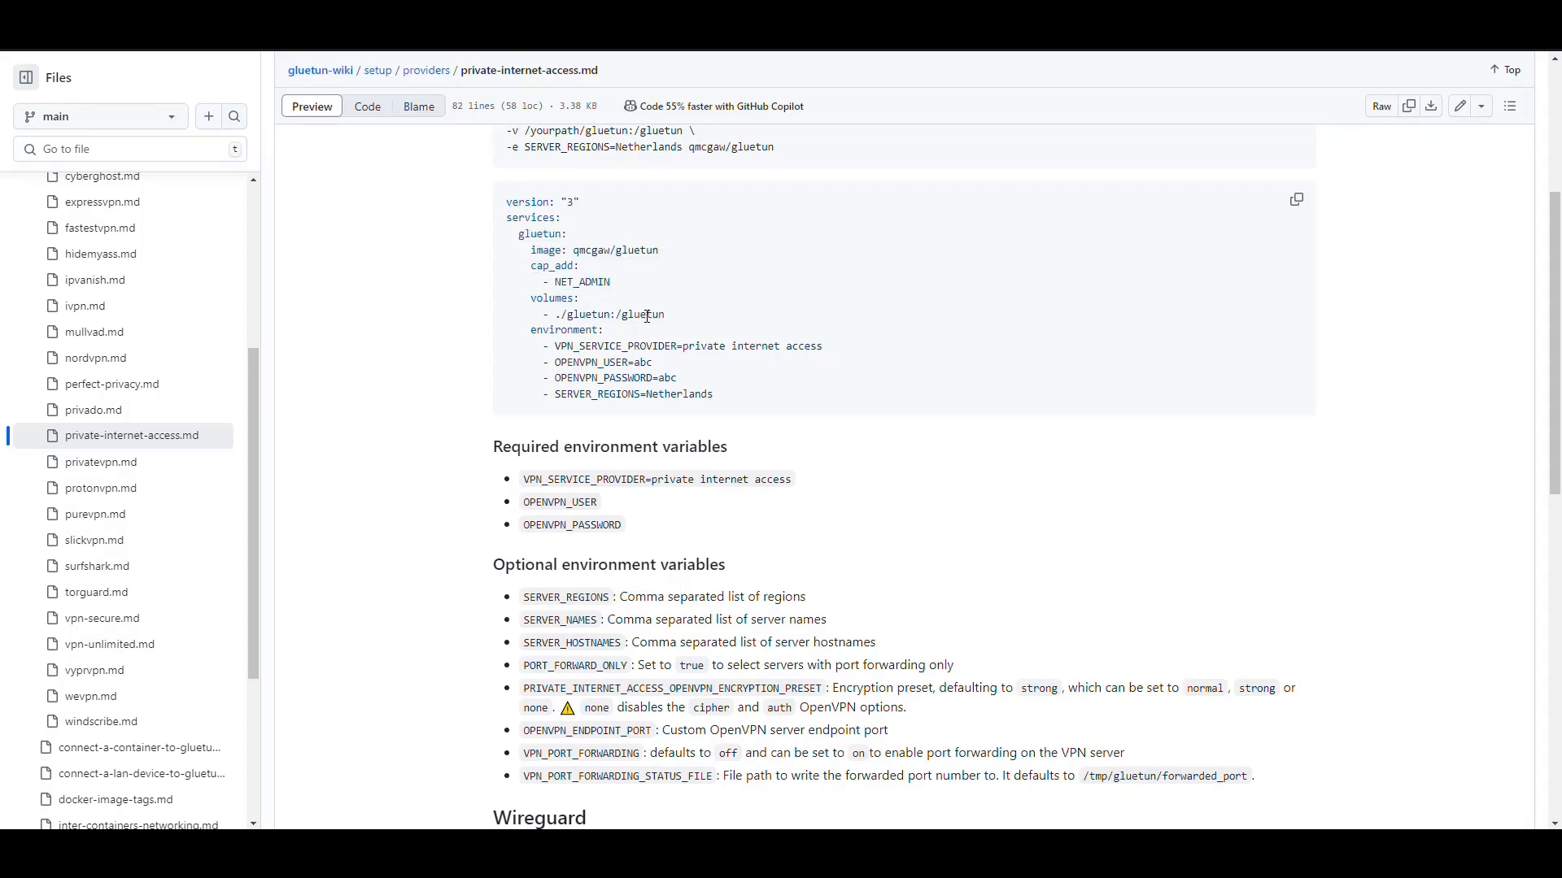
pyautogui.scroll(-1, 626, 309)
pyautogui.moveTo(713, 317); pyautogui.dragTo(530, 249)
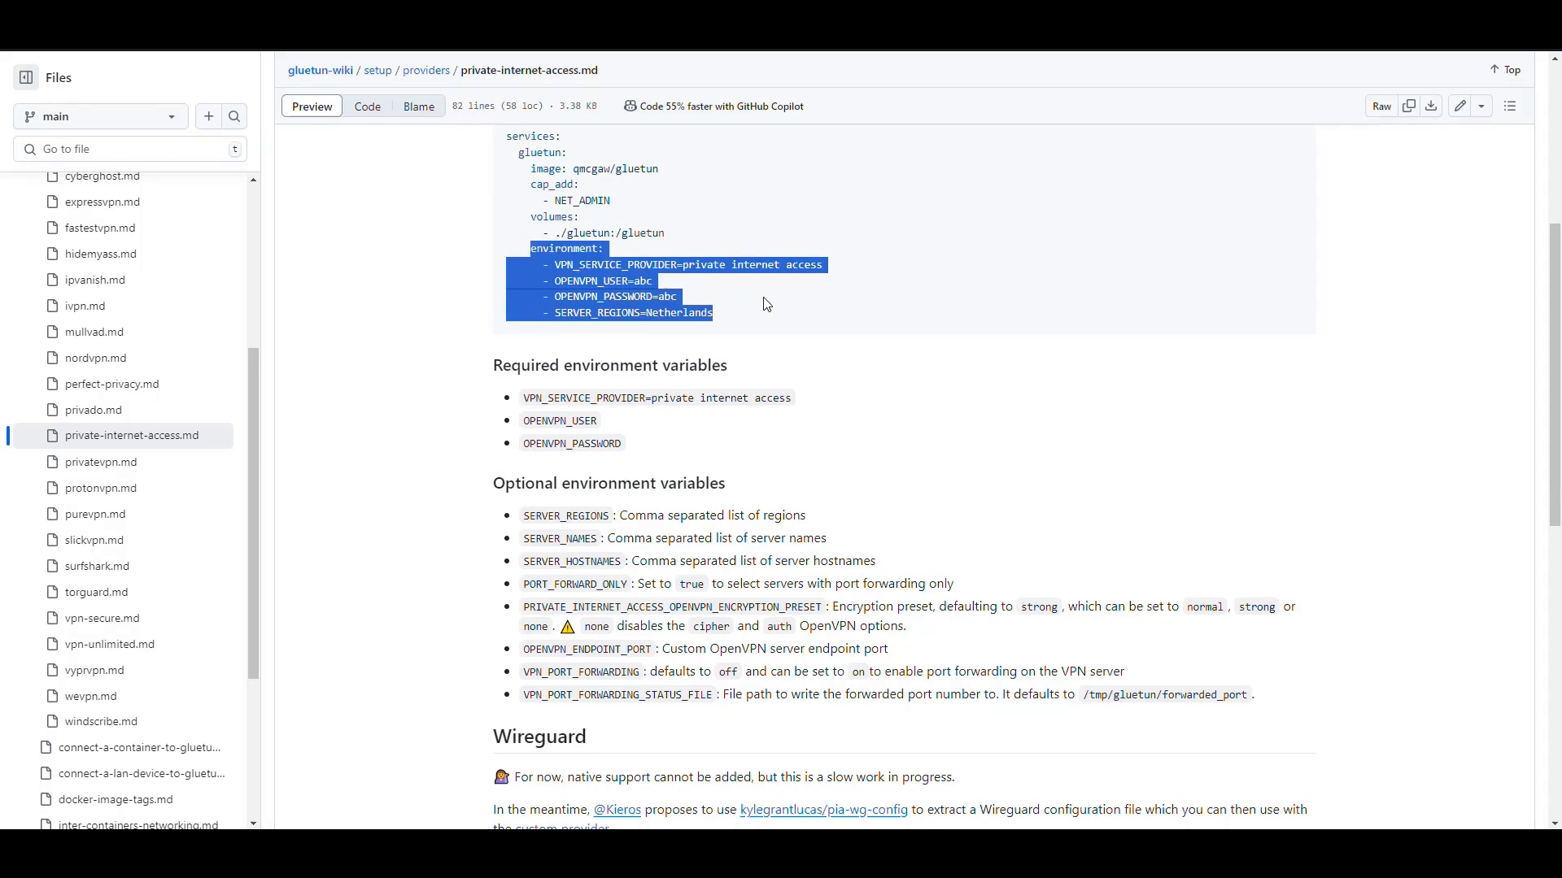
pyautogui.scroll(1, 801, 293)
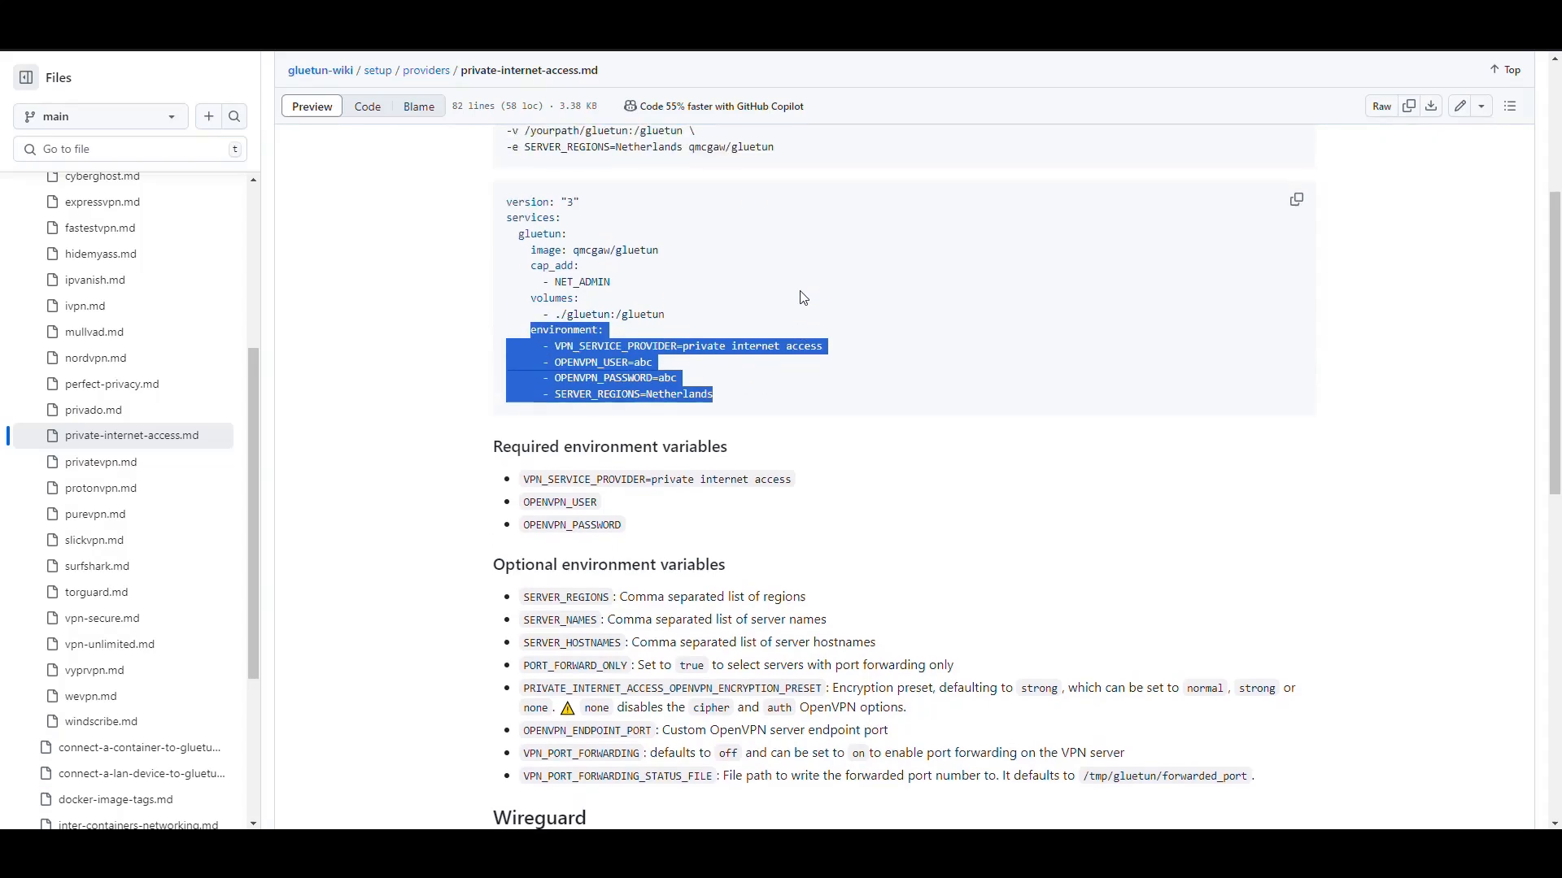
pyautogui.click(713, 372)
pyautogui.moveTo(684, 348); pyautogui.dragTo(833, 358)
pyautogui.hotkey('ctrl', 'c')
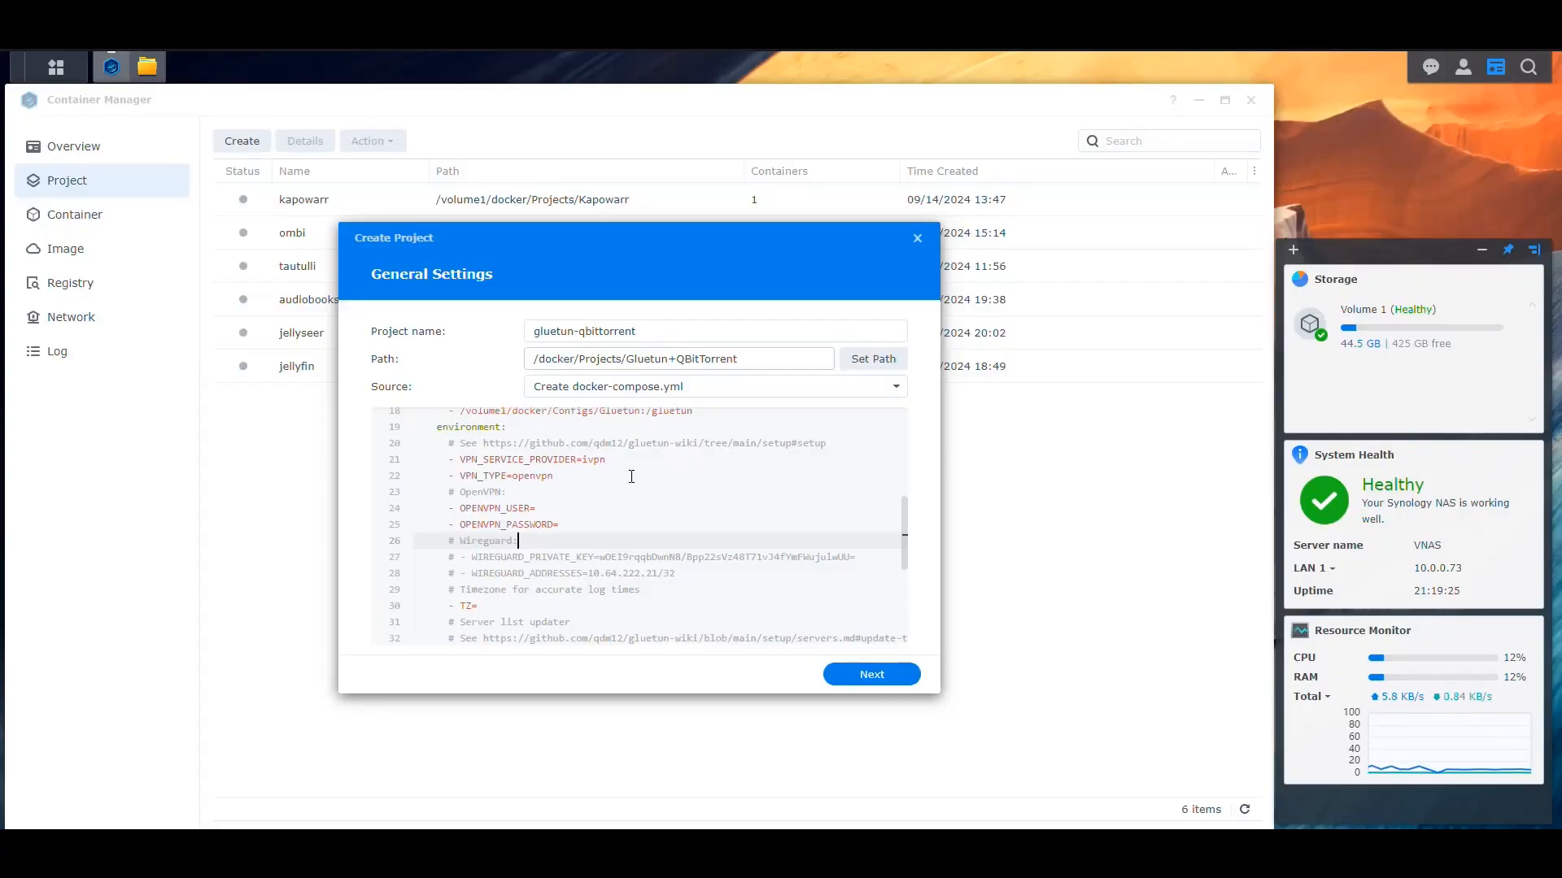
# Step: Replace ivpn with 'private internet access' in the compose and check the wiki's sample OPENVPN_USER/PASSWORD values
pyautogui.doubleClick(582, 461)
pyautogui.hotkey('ctrl', 'v')
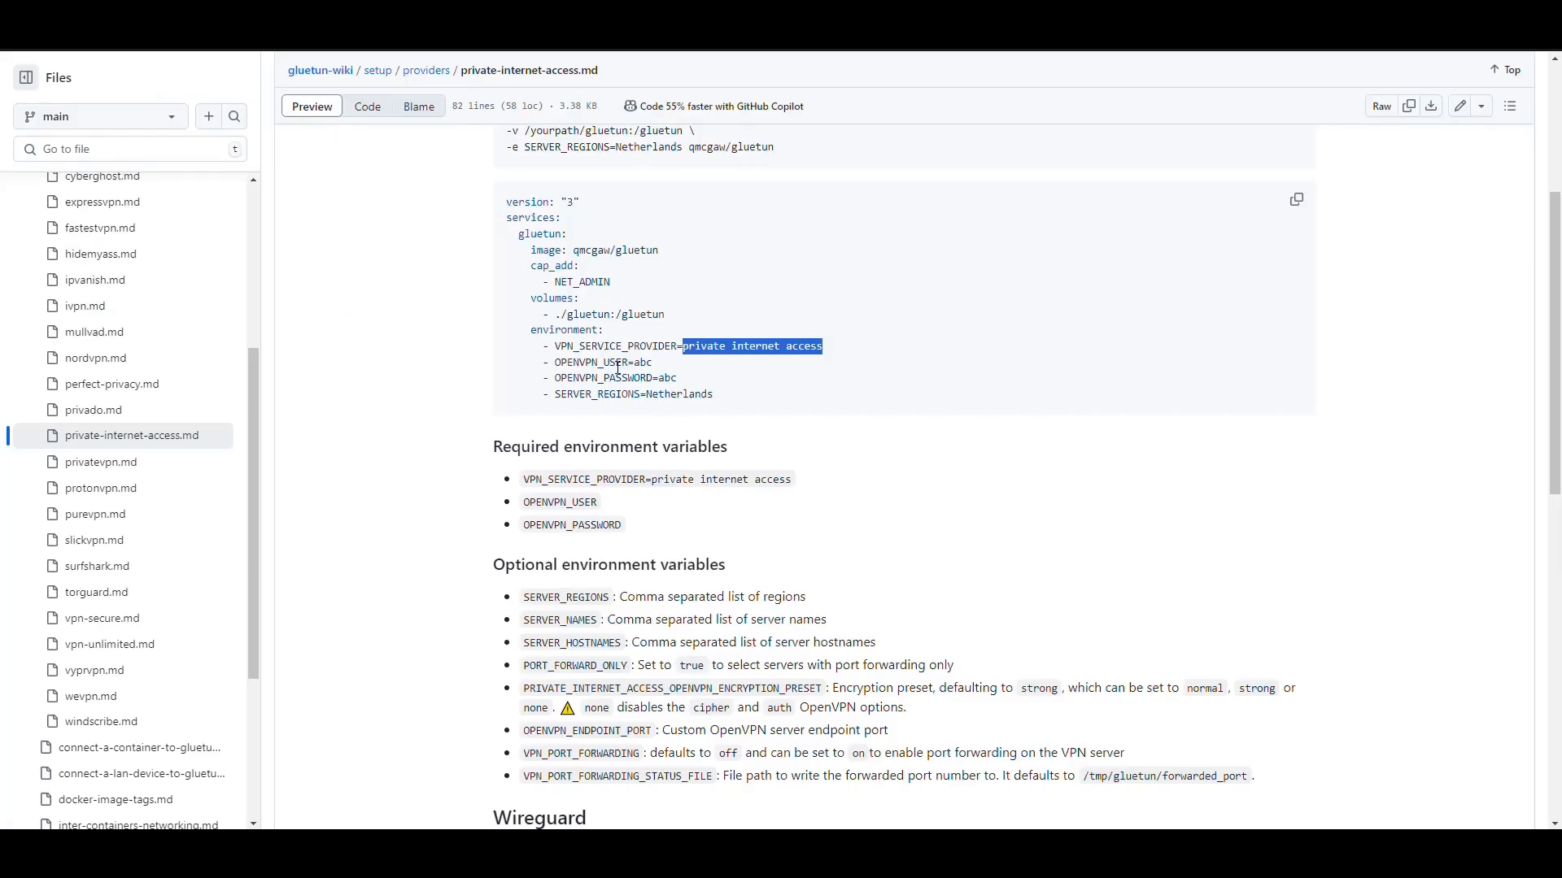
pyautogui.moveTo(627, 362); pyautogui.dragTo(604, 362)
pyautogui.click(586, 363)
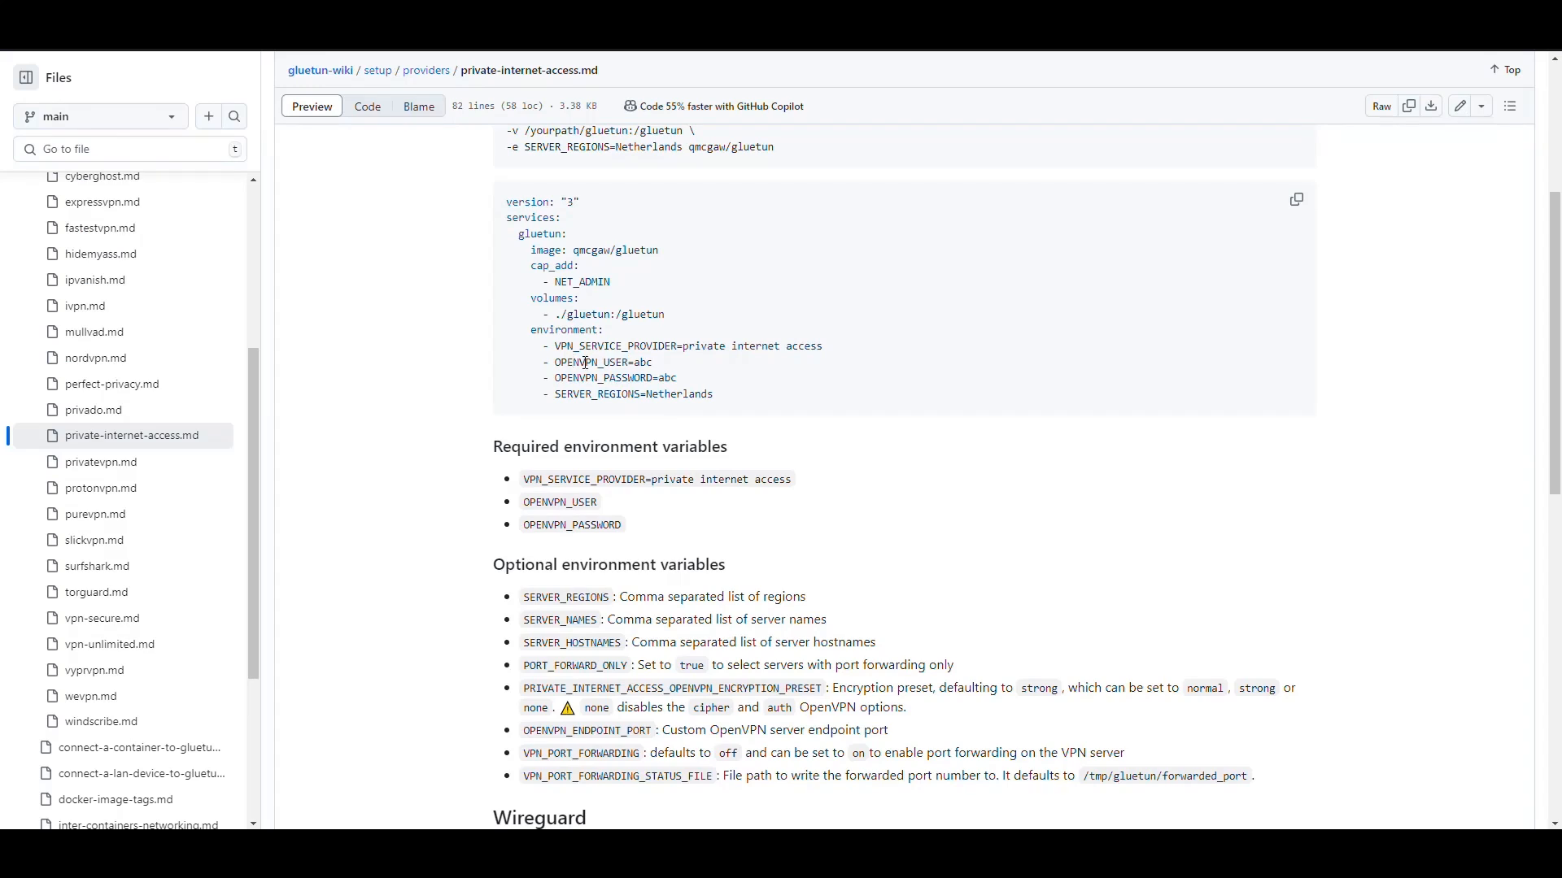
pyautogui.doubleClick(643, 363)
pyautogui.click(580, 378)
pyautogui.doubleClick(673, 379)
pyautogui.click(664, 370)
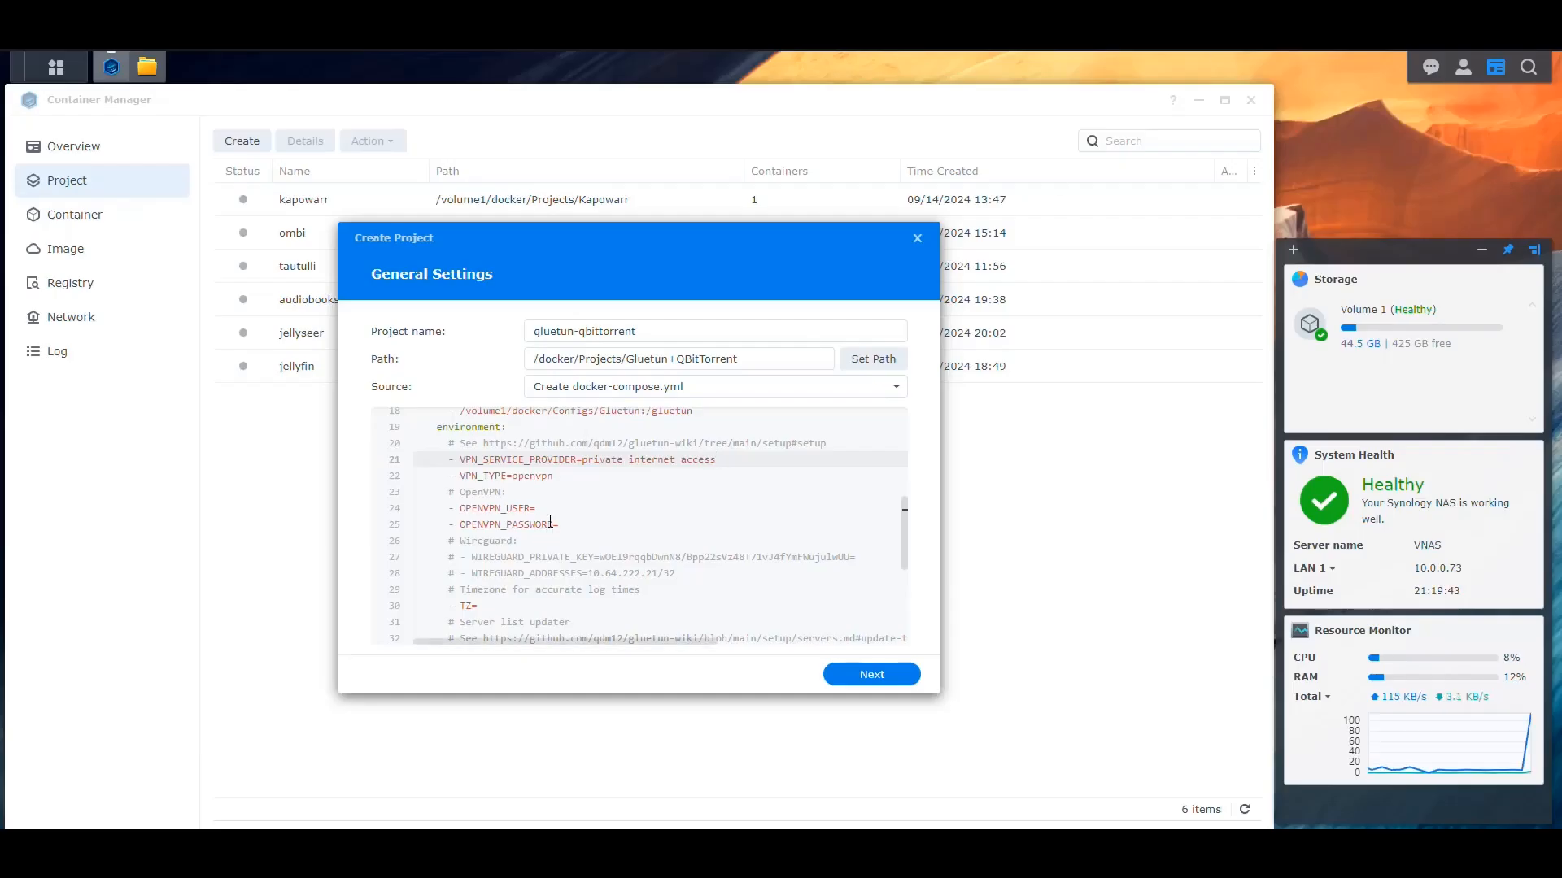
# Step: Fill in placeholder OPENVPN_USER and OPENVPN_PASSWORD values in the compose environment
pyautogui.click(537, 508)
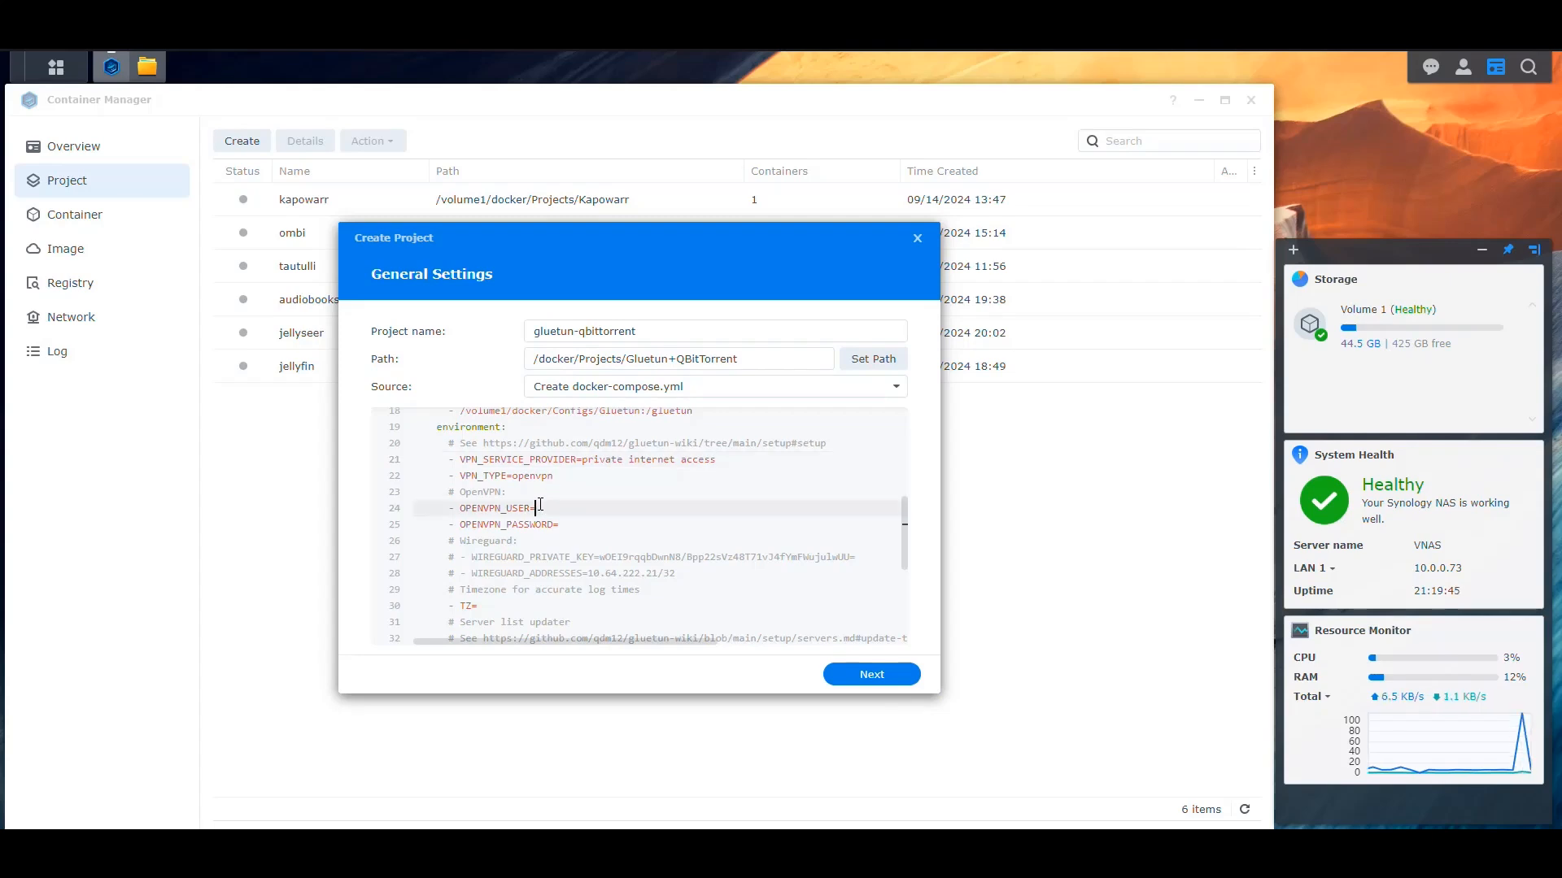
pyautogui.write('user')
pyautogui.press('Down')
pyautogui.write('password')
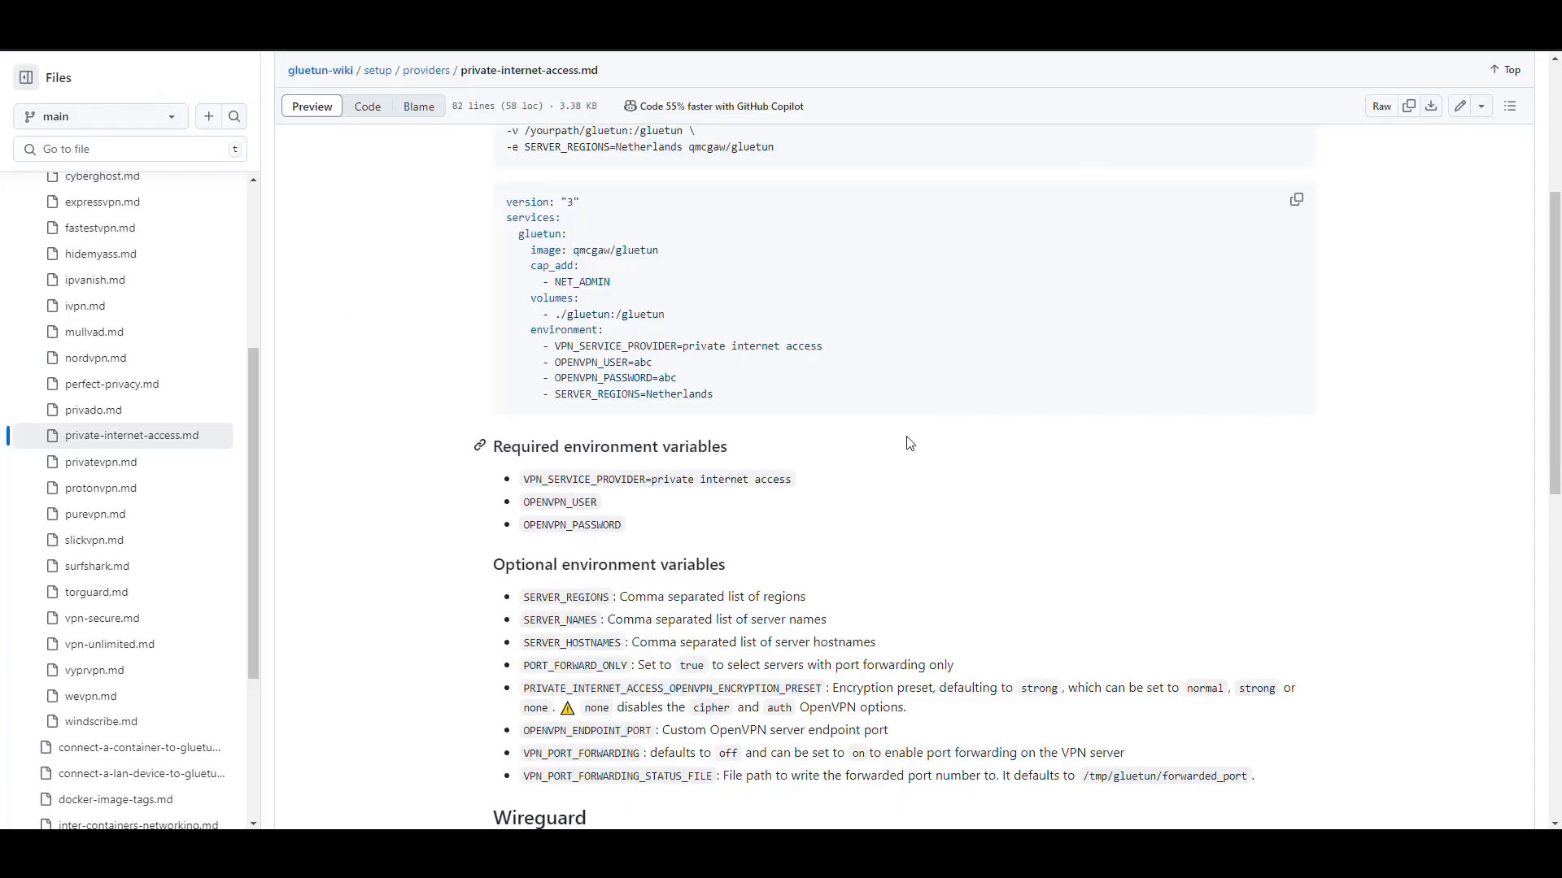
pyautogui.scroll(-1, 910, 443)
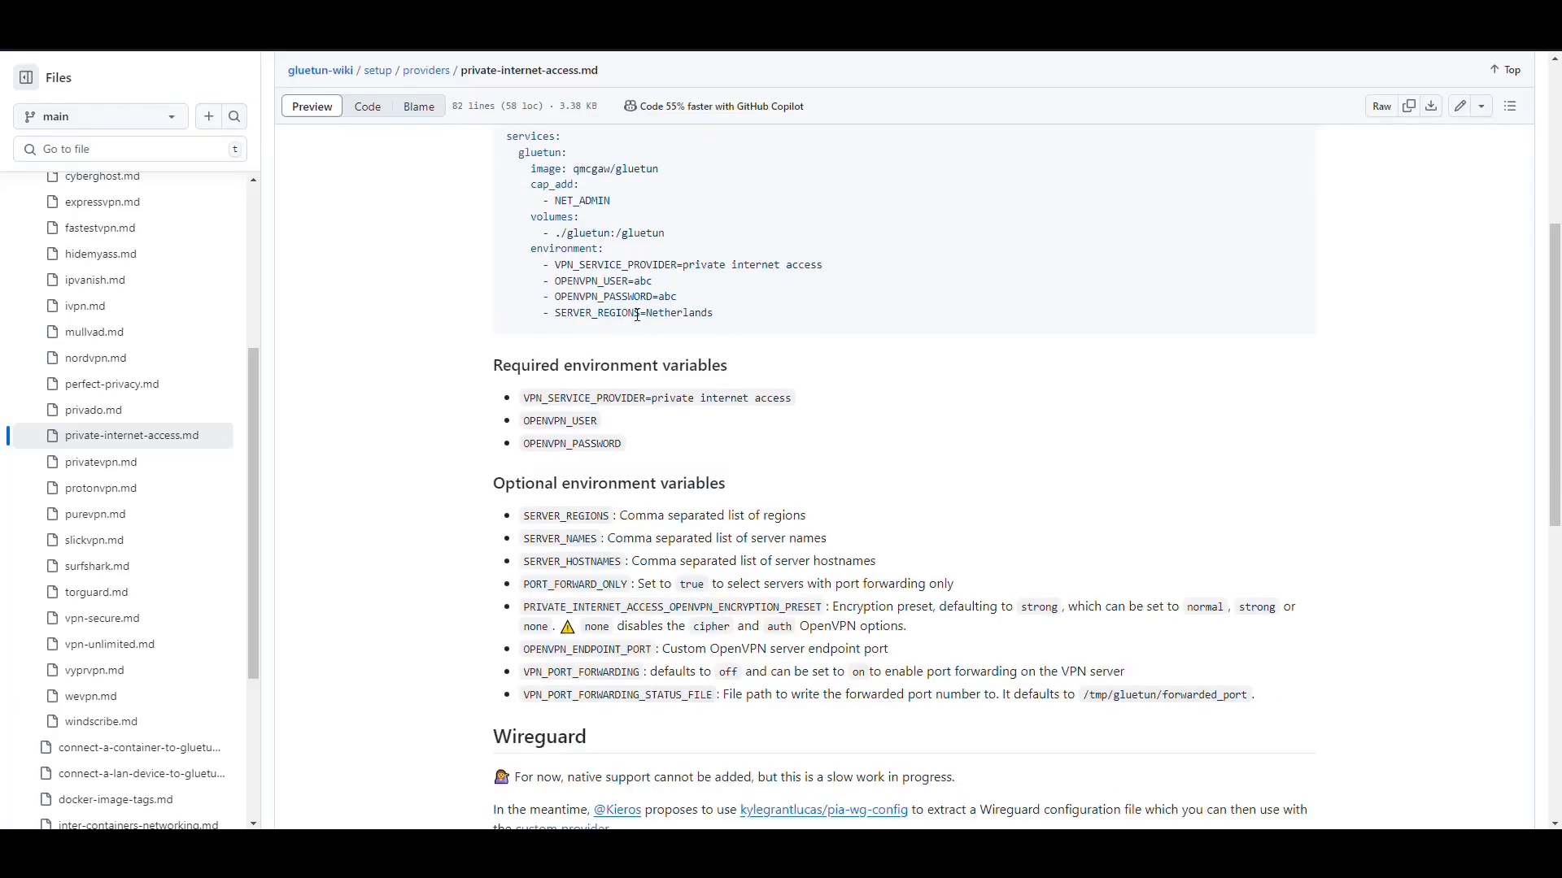
pyautogui.moveTo(723, 317); pyautogui.dragTo(650, 315)
pyautogui.click(941, 359)
pyautogui.scroll(-1, 943, 361)
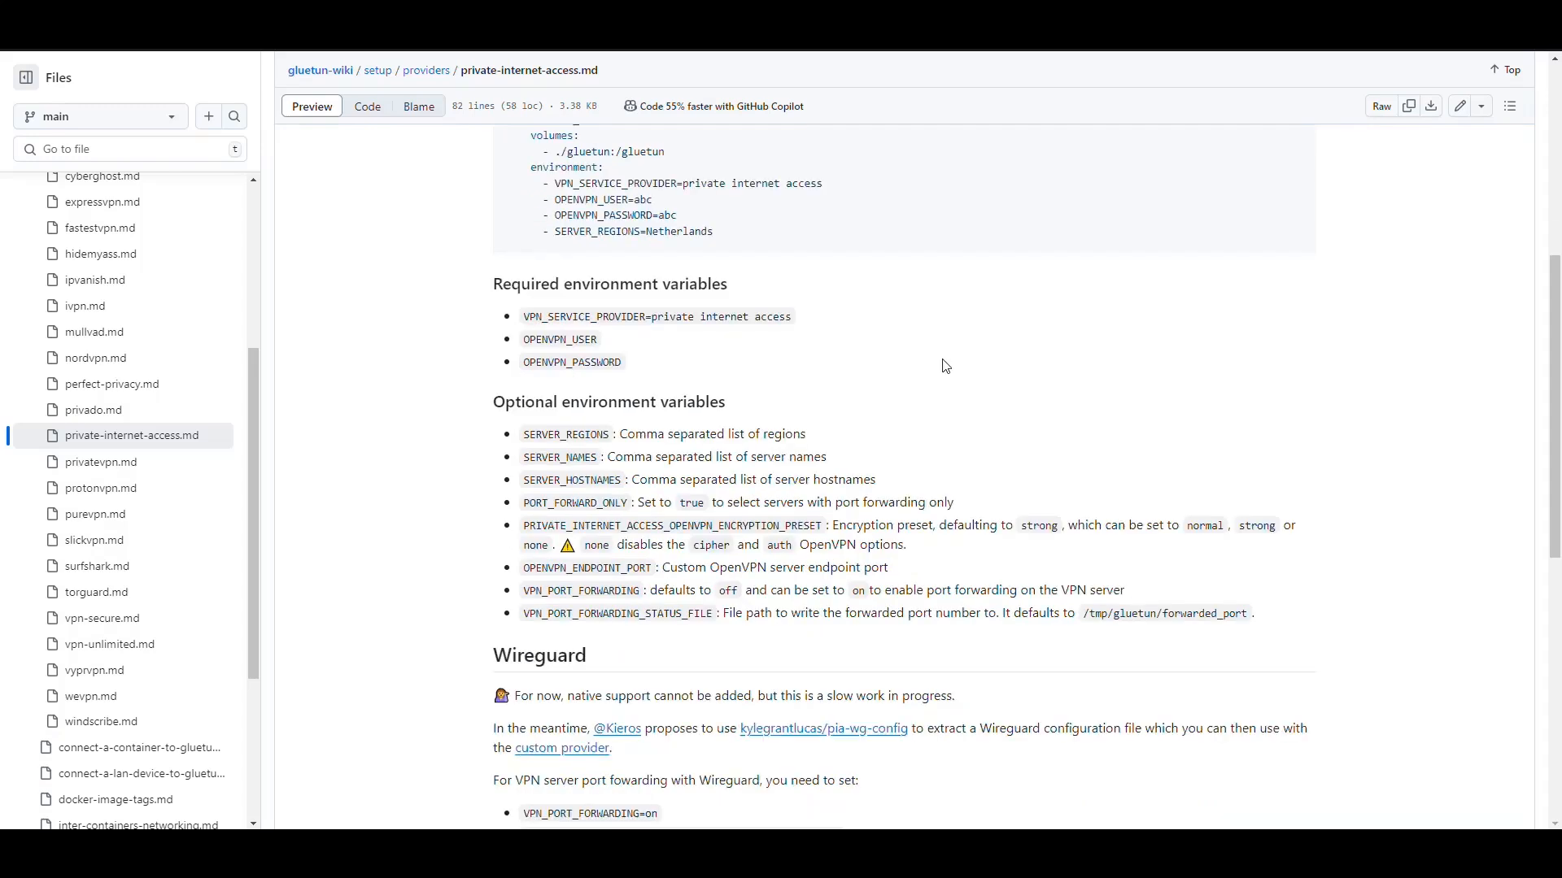
pyautogui.scroll(2, 770, 359)
pyautogui.moveTo(728, 399); pyautogui.dragTo(556, 396)
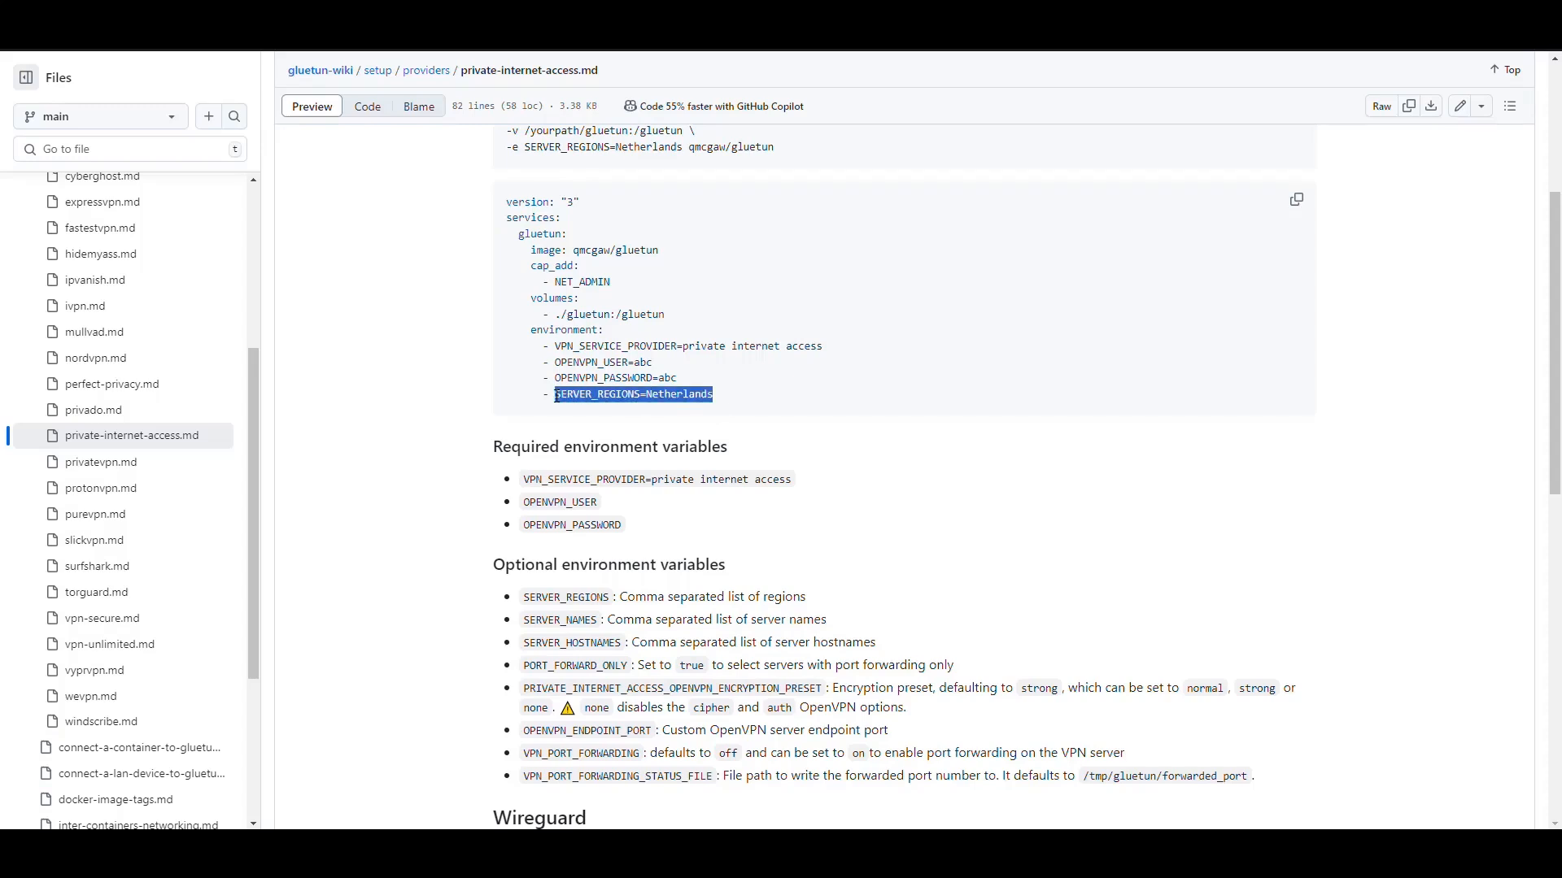
pyautogui.click(733, 407)
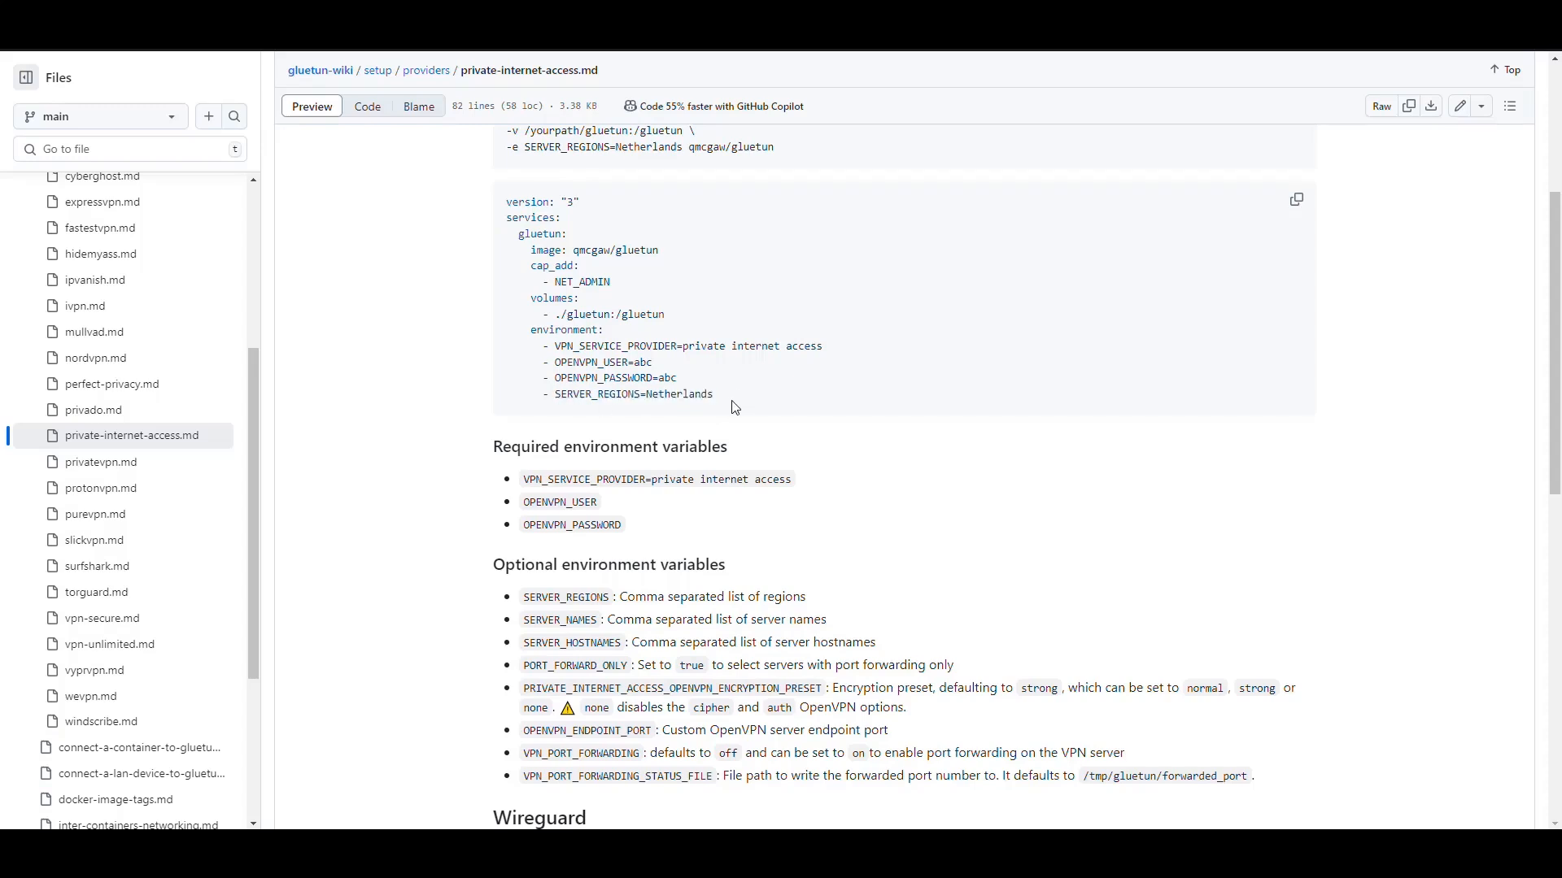
pyautogui.scroll(-4, 798, 405)
pyautogui.scroll(-4, 798, 404)
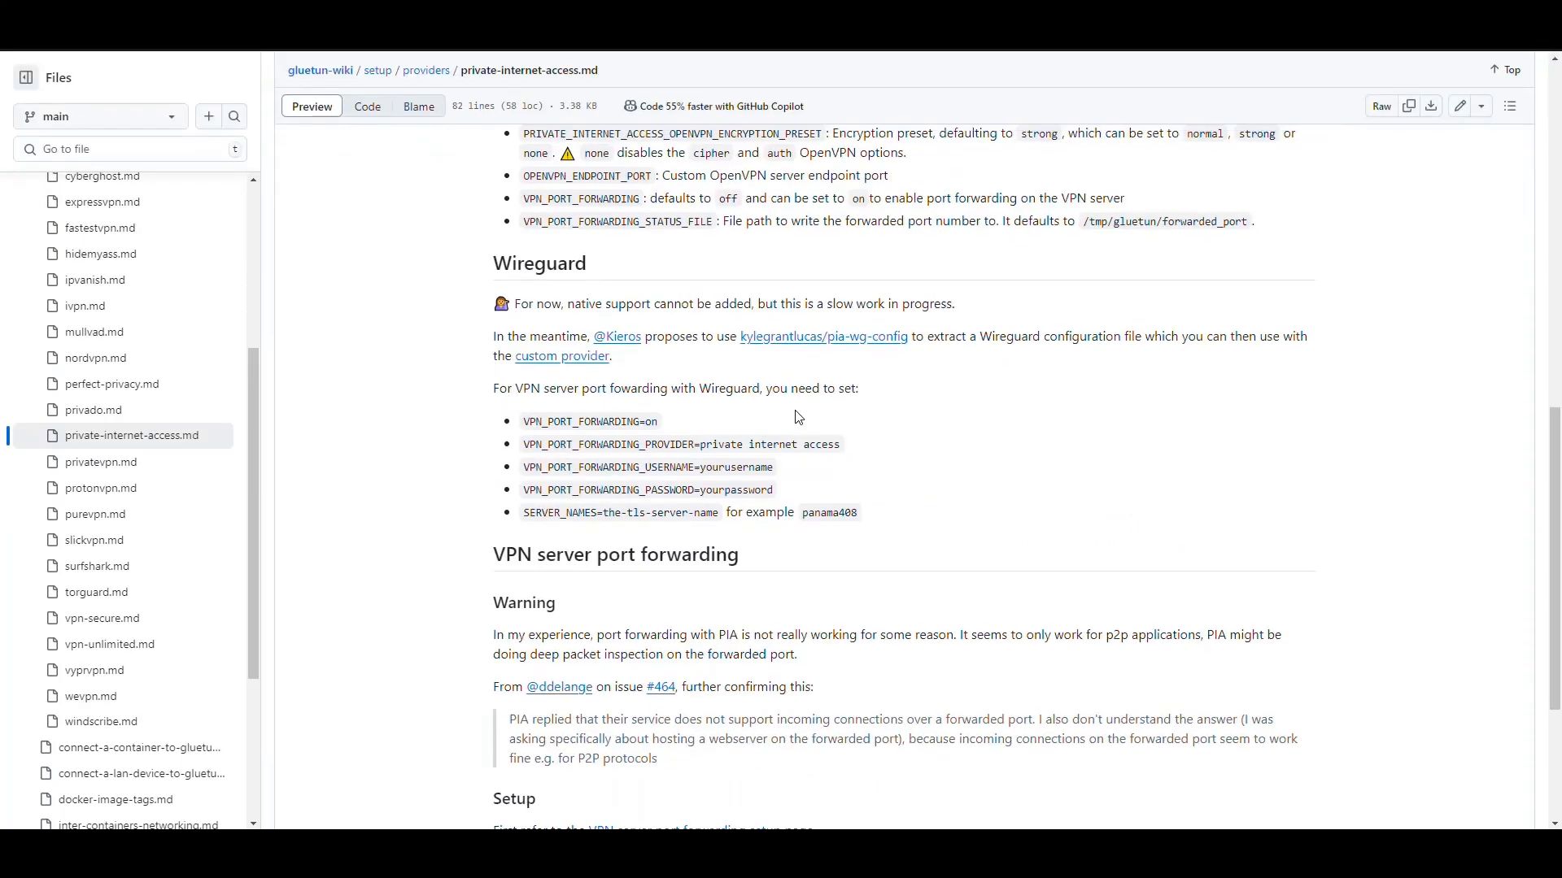
pyautogui.scroll(6, 801, 410)
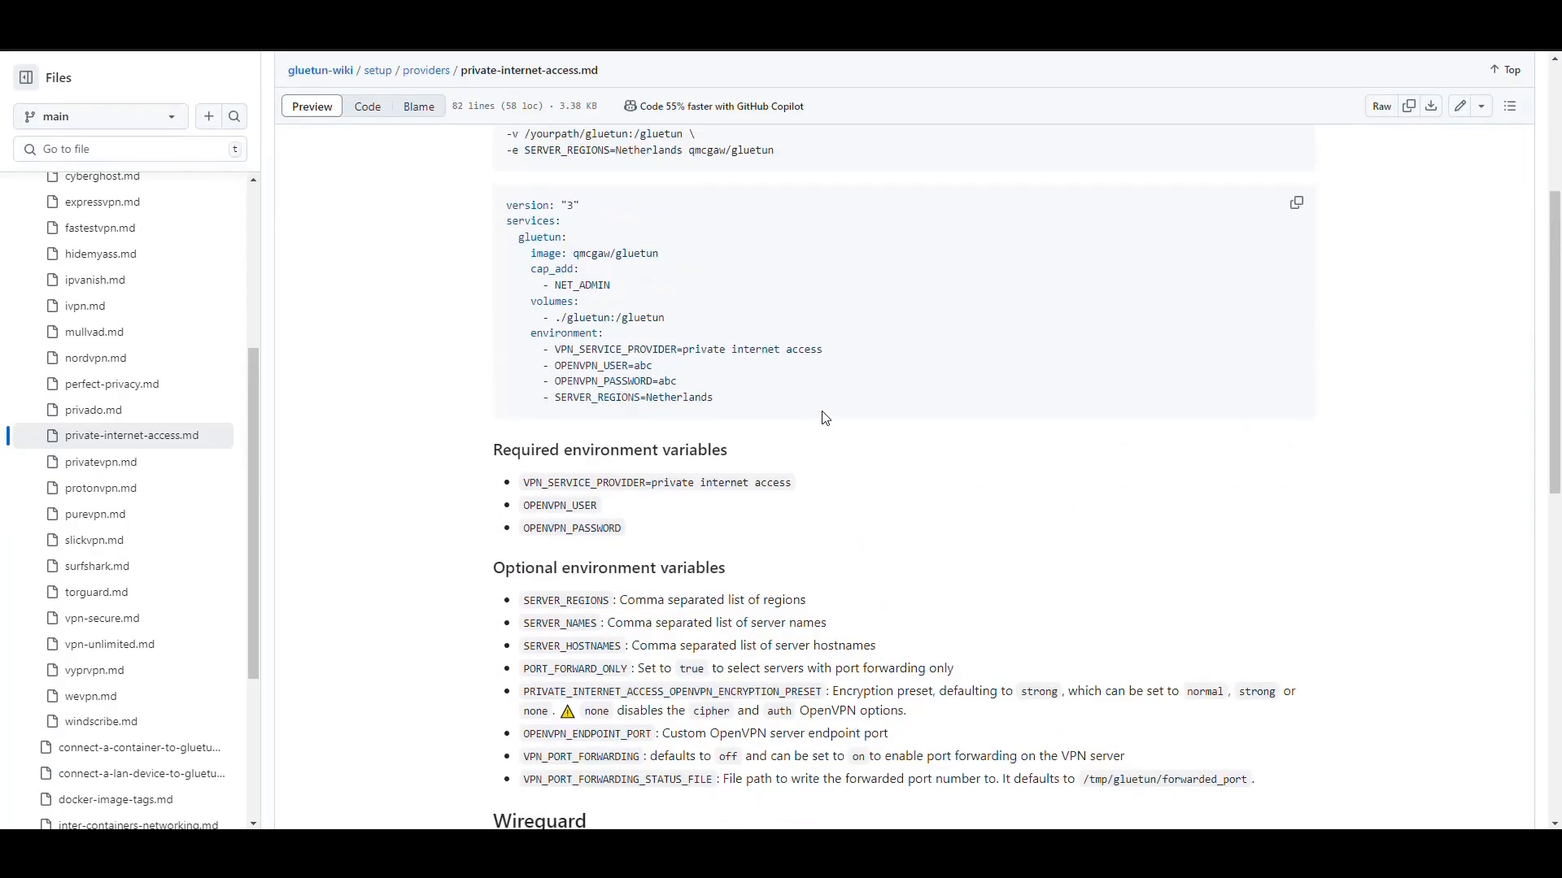
pyautogui.scroll(1, 821, 415)
pyautogui.scroll(-4, 837, 411)
pyautogui.scroll(2, 845, 407)
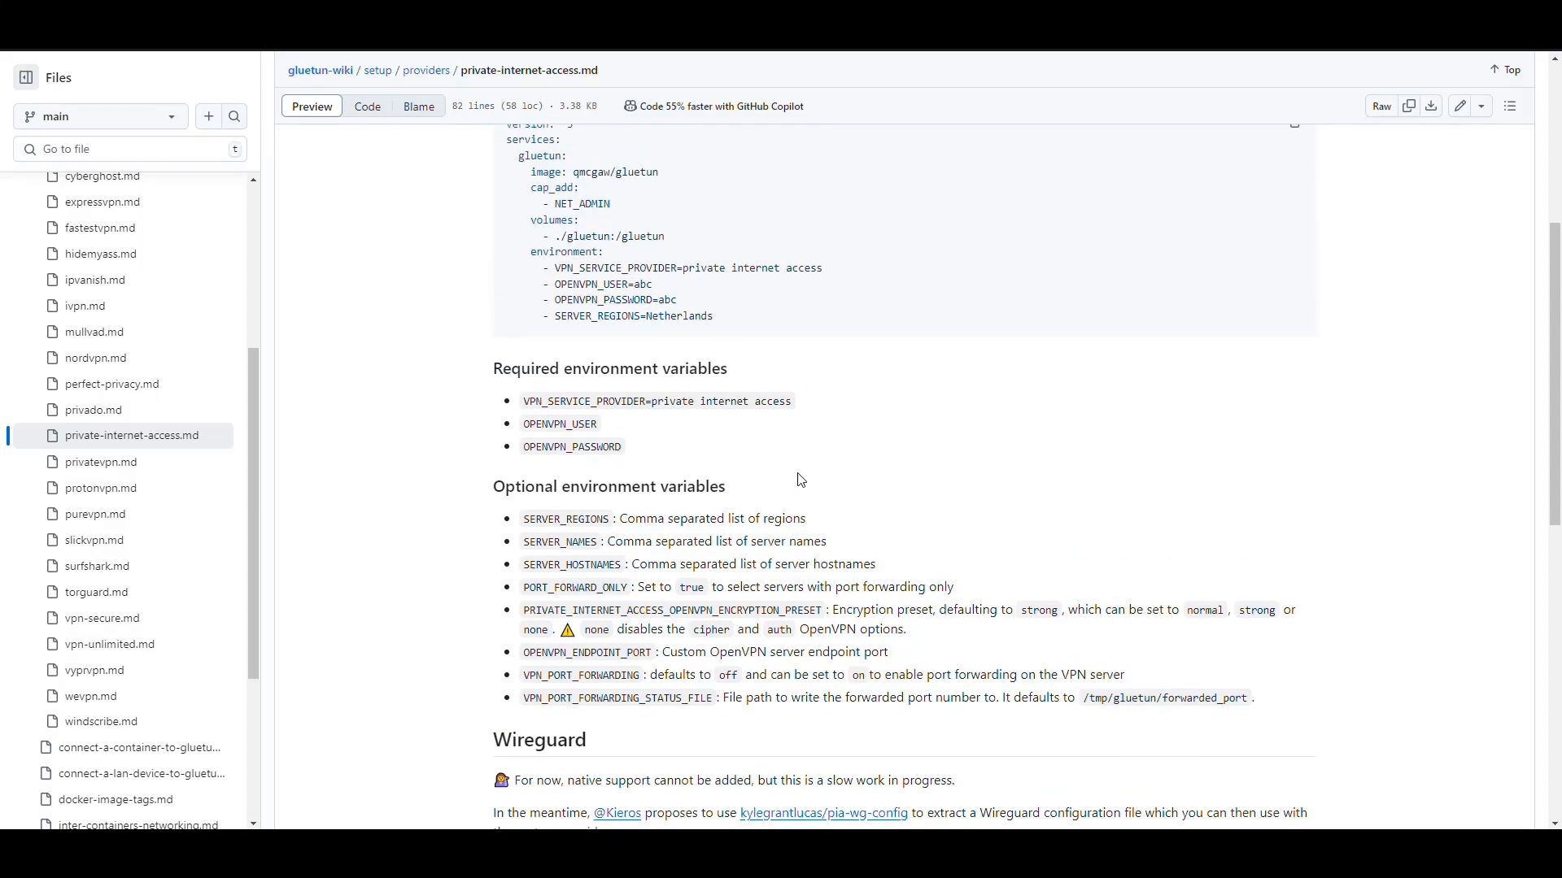
pyautogui.scroll(-2, 783, 505)
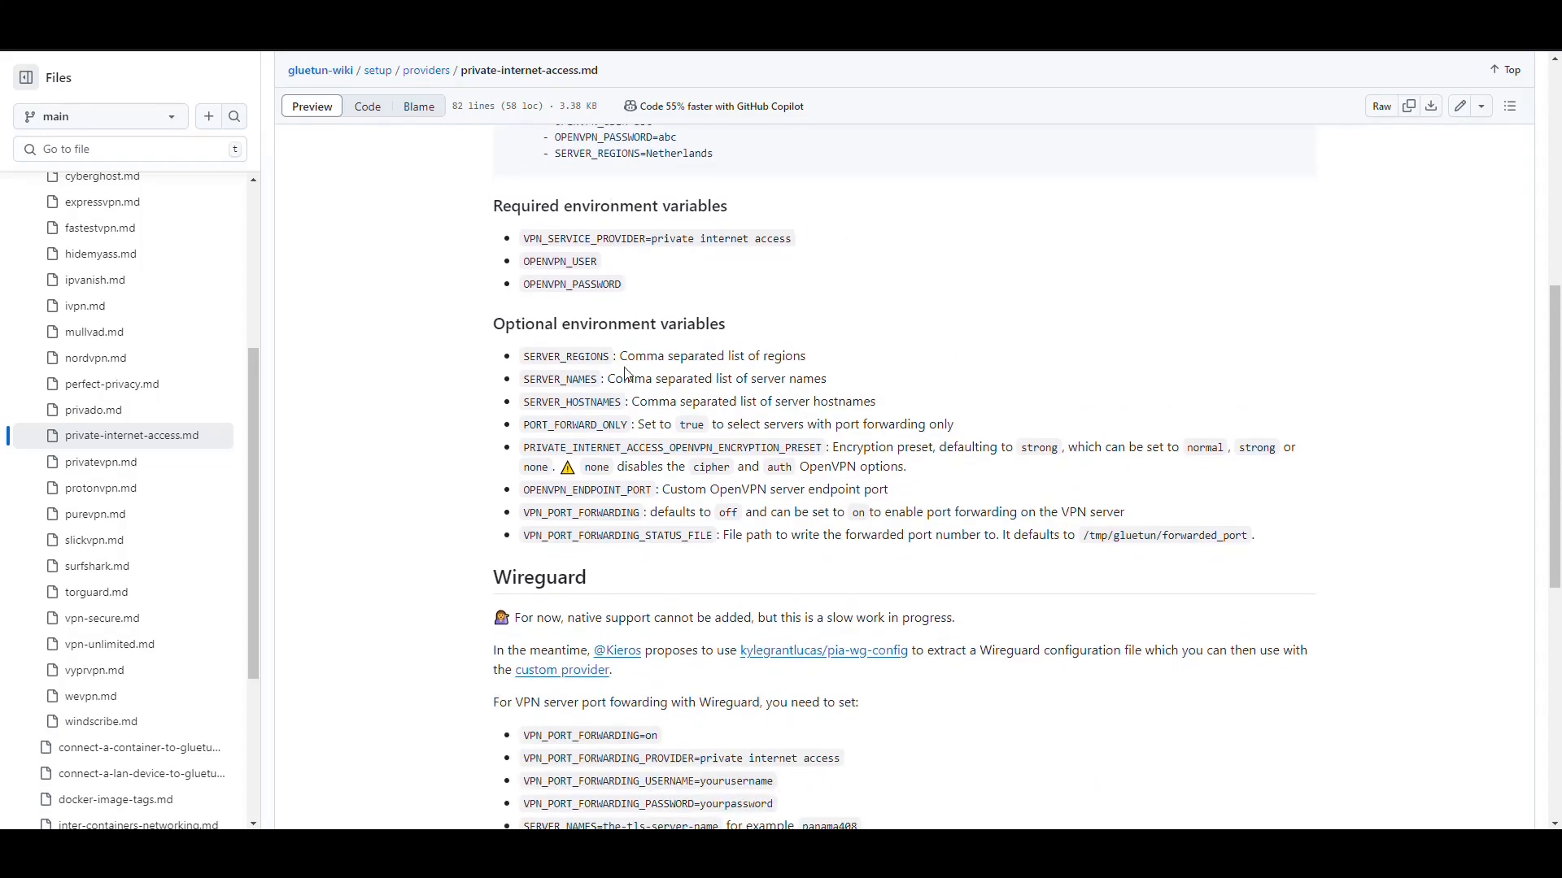
pyautogui.scroll(3, 848, 348)
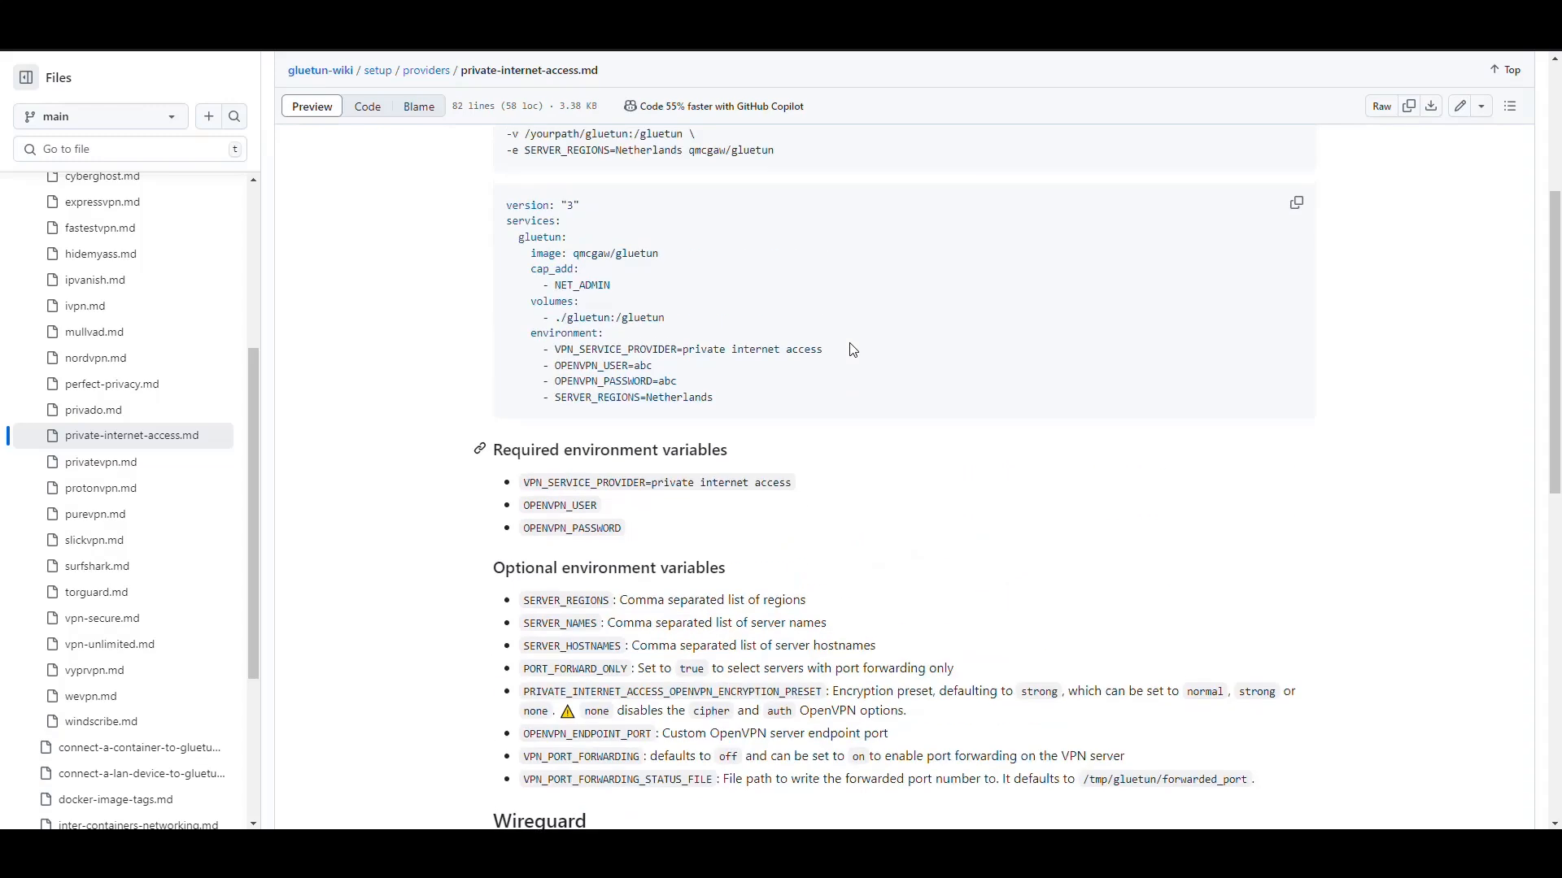
pyautogui.scroll(-2, 849, 348)
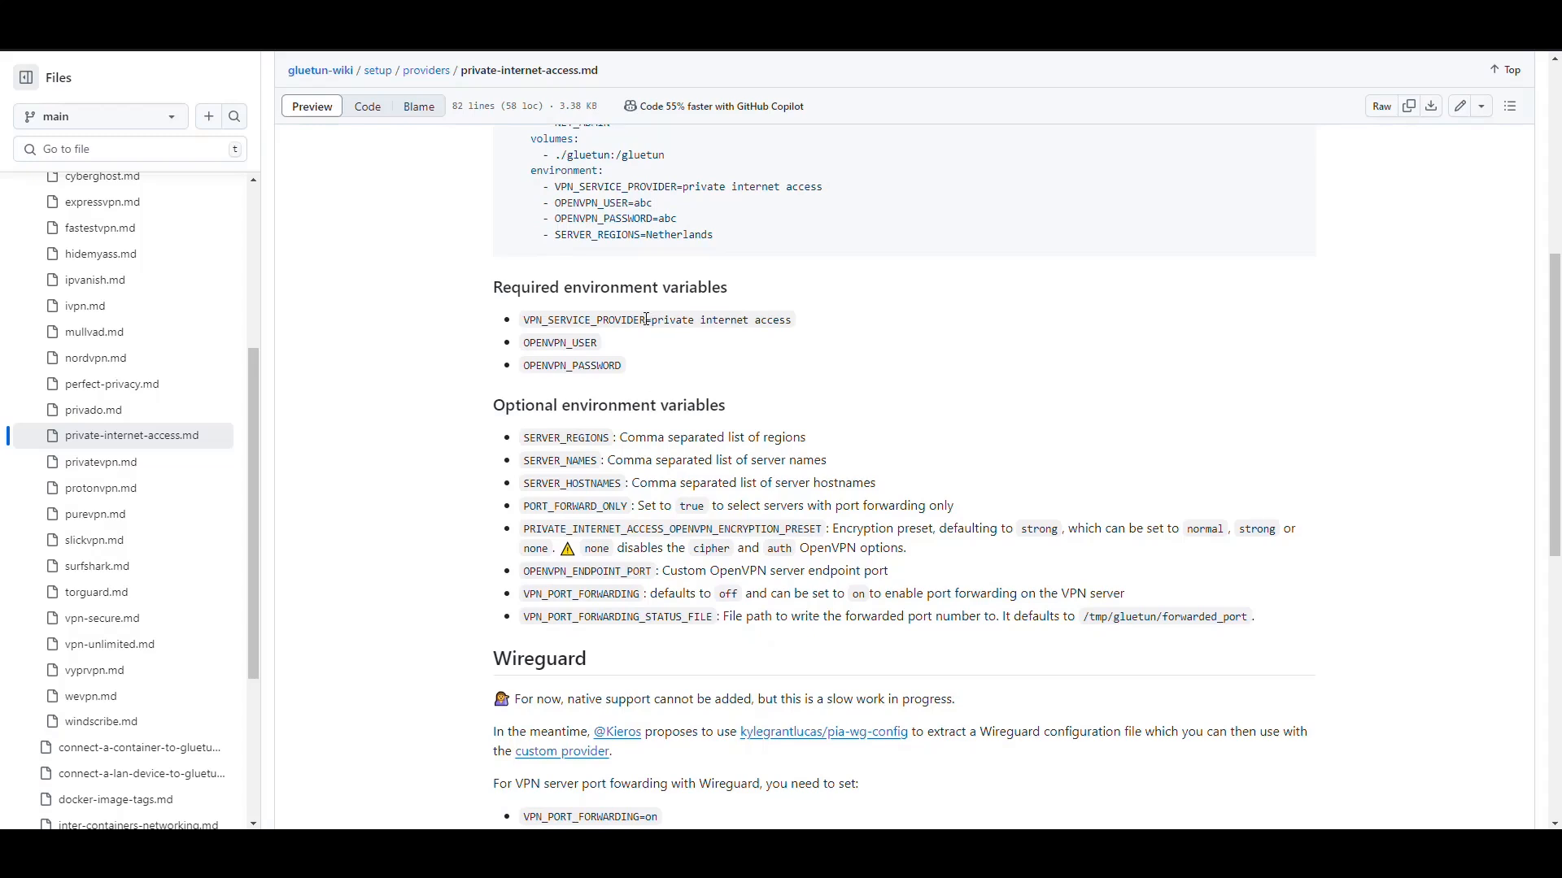
pyautogui.moveTo(646, 319); pyautogui.dragTo(524, 319)
pyautogui.moveTo(674, 185); pyautogui.dragTo(547, 186)
pyautogui.moveTo(628, 368); pyautogui.dragTo(527, 343)
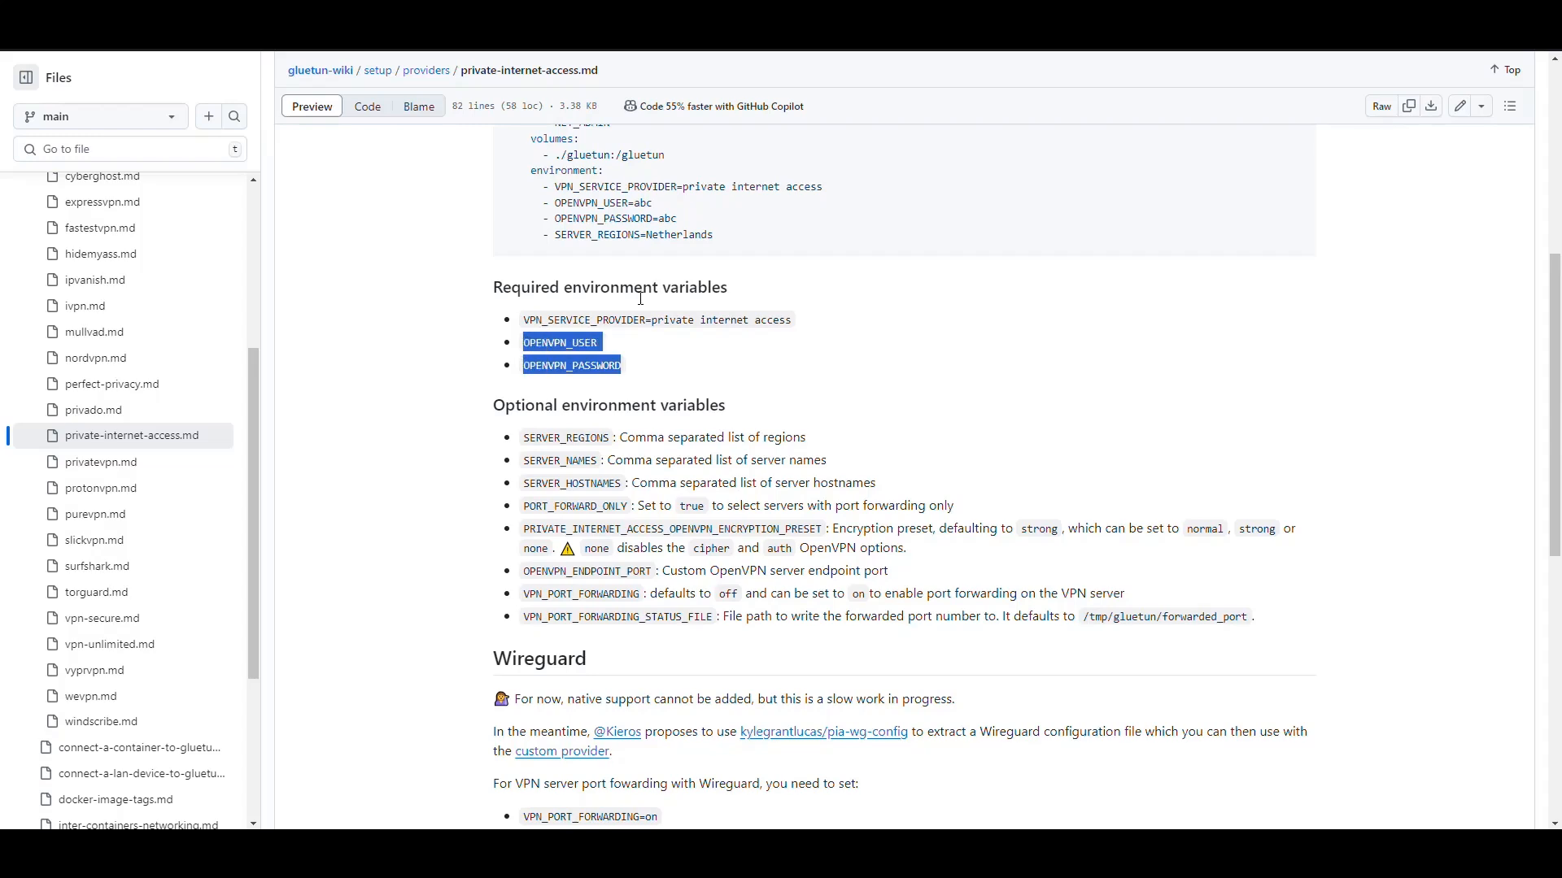
pyautogui.moveTo(682, 220); pyautogui.dragTo(555, 203)
pyautogui.moveTo(714, 236); pyautogui.dragTo(555, 236)
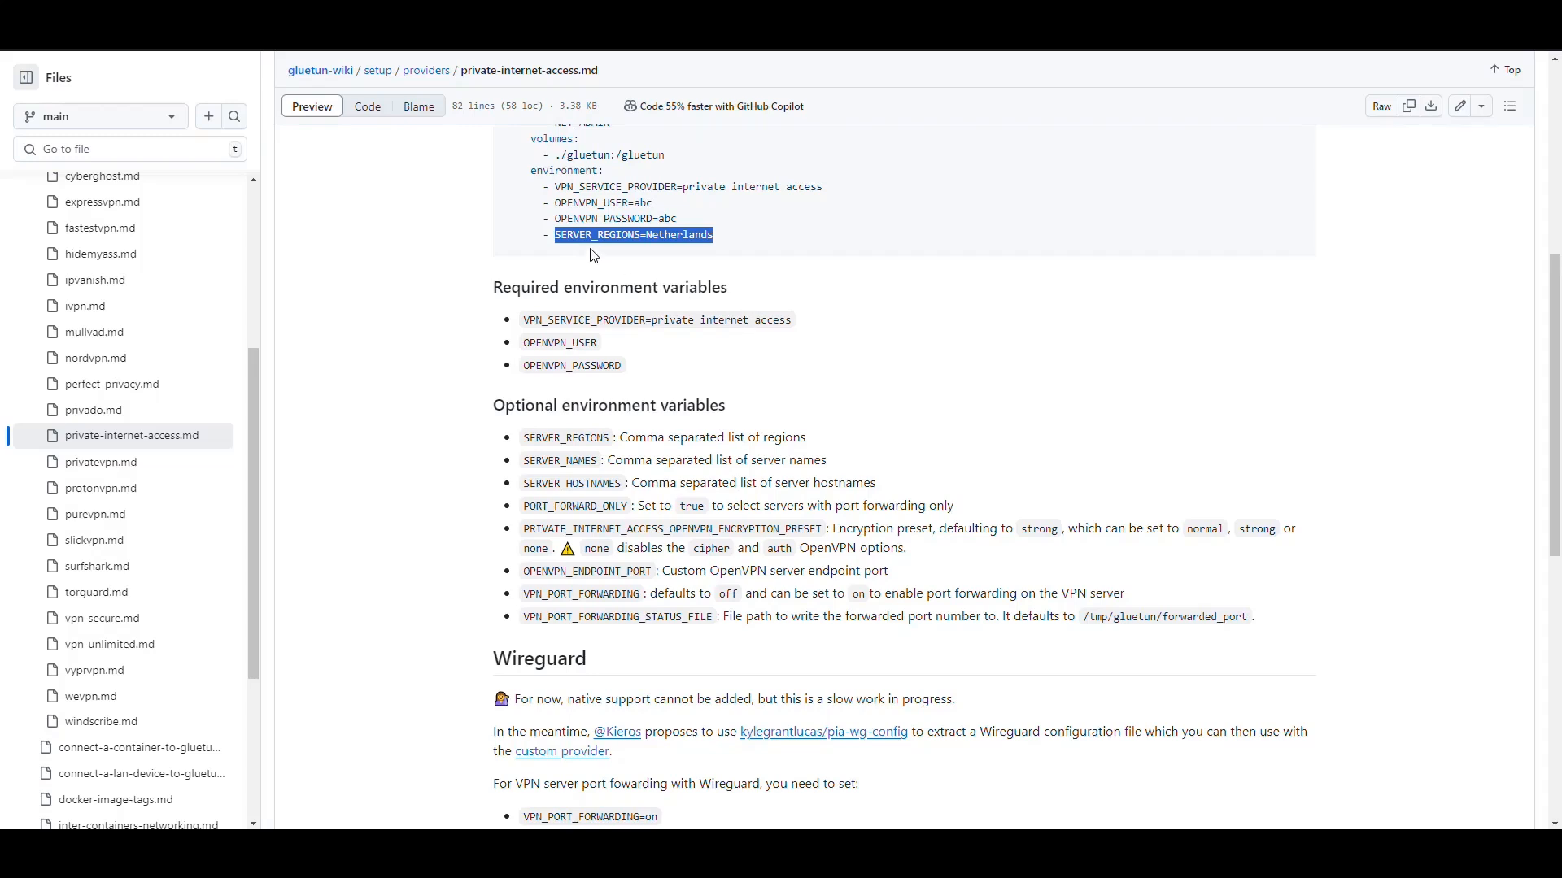
pyautogui.click(871, 336)
pyautogui.scroll(-1, 842, 358)
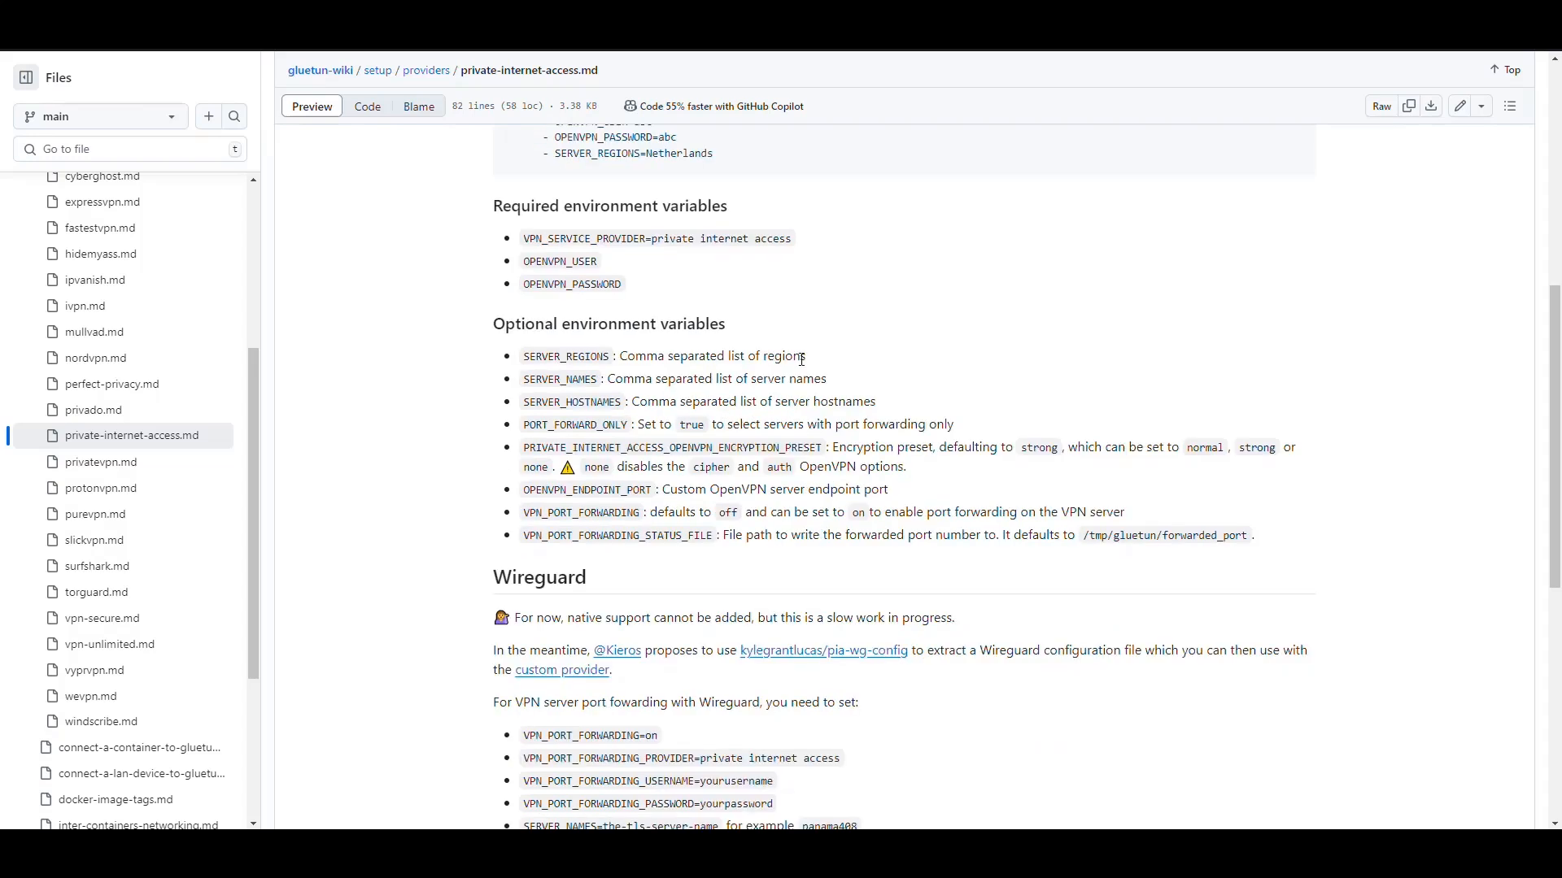
pyautogui.tripleClick(742, 358)
pyautogui.scroll(2, 850, 374)
pyautogui.click(801, 327)
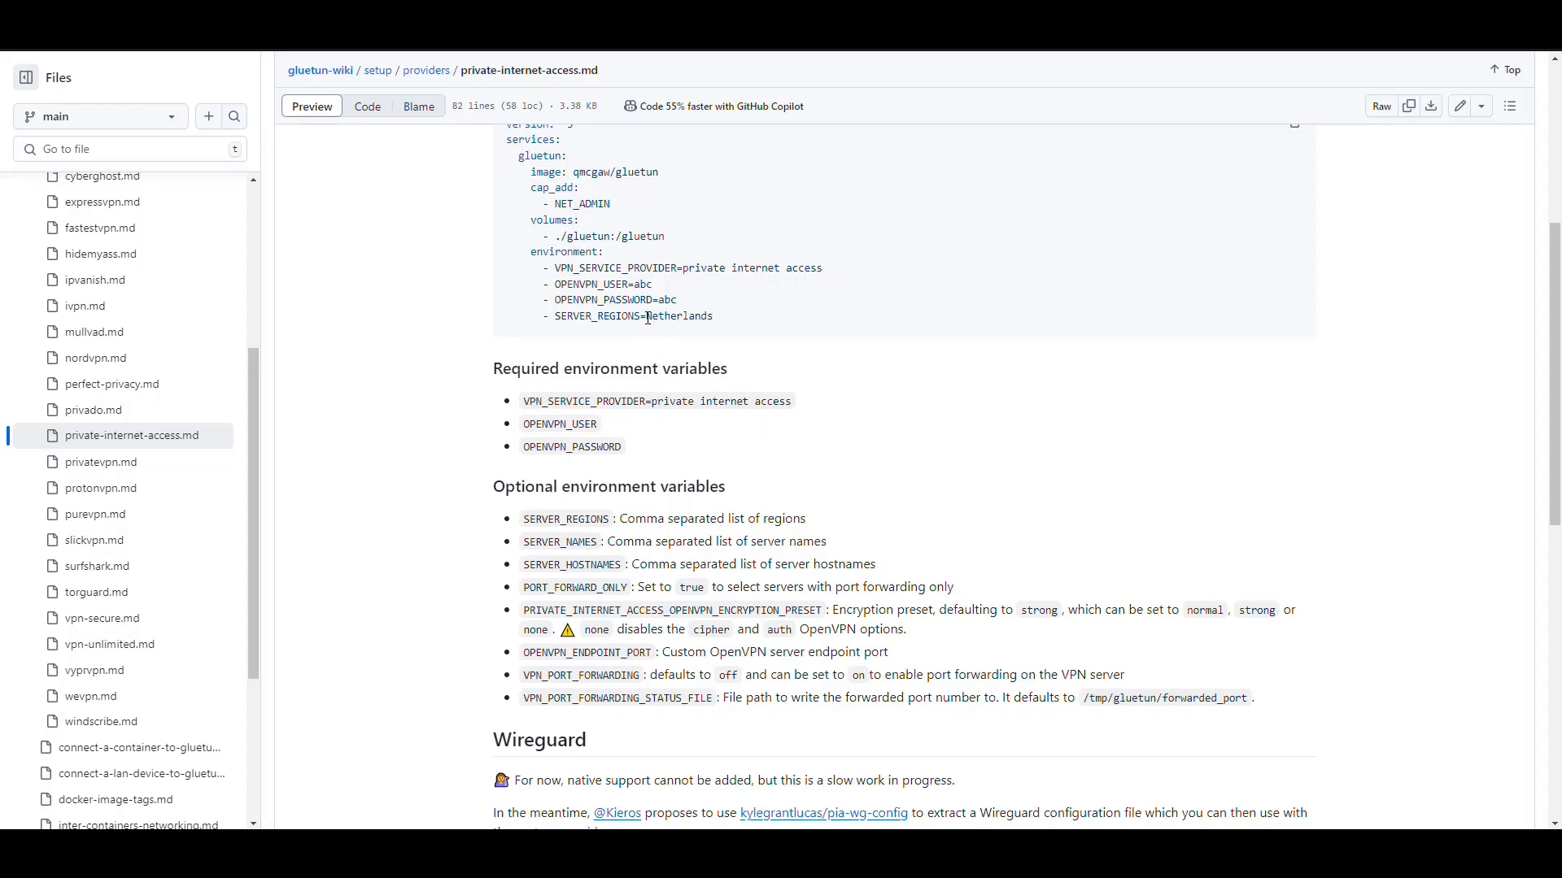
pyautogui.moveTo(647, 316); pyautogui.dragTo(732, 327)
pyautogui.click(732, 327)
pyautogui.moveTo(618, 518); pyautogui.dragTo(714, 520)
pyautogui.click(724, 321)
pyautogui.moveTo(648, 317); pyautogui.dragTo(725, 323)
pyautogui.click(724, 323)
pyautogui.scroll(-1, 723, 389)
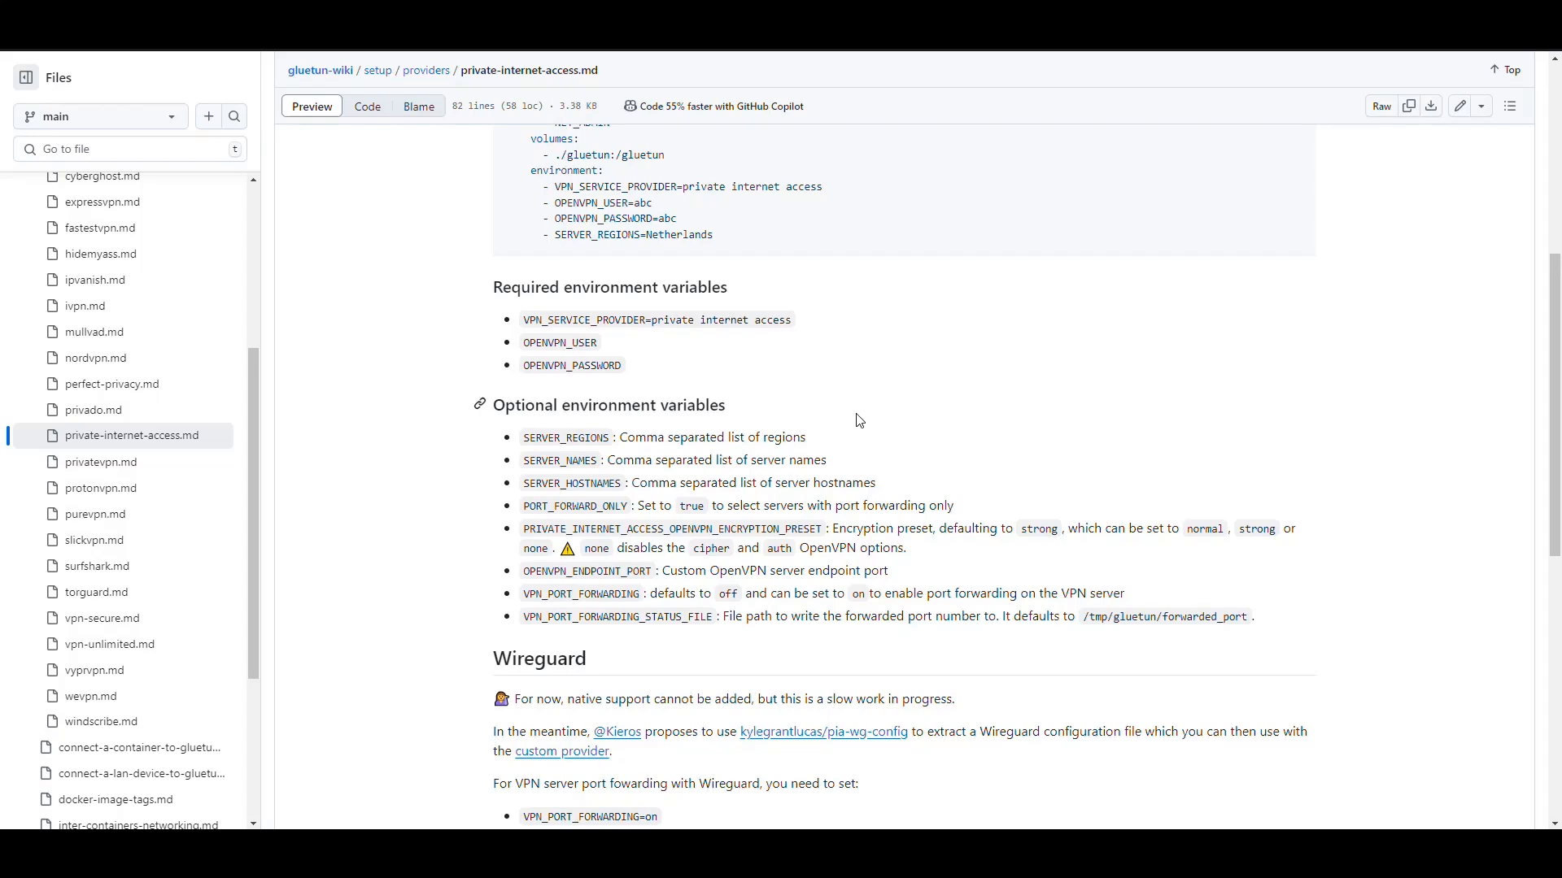
pyautogui.moveTo(609, 461); pyautogui.dragTo(842, 463)
pyautogui.click(857, 468)
pyautogui.doubleClick(530, 486)
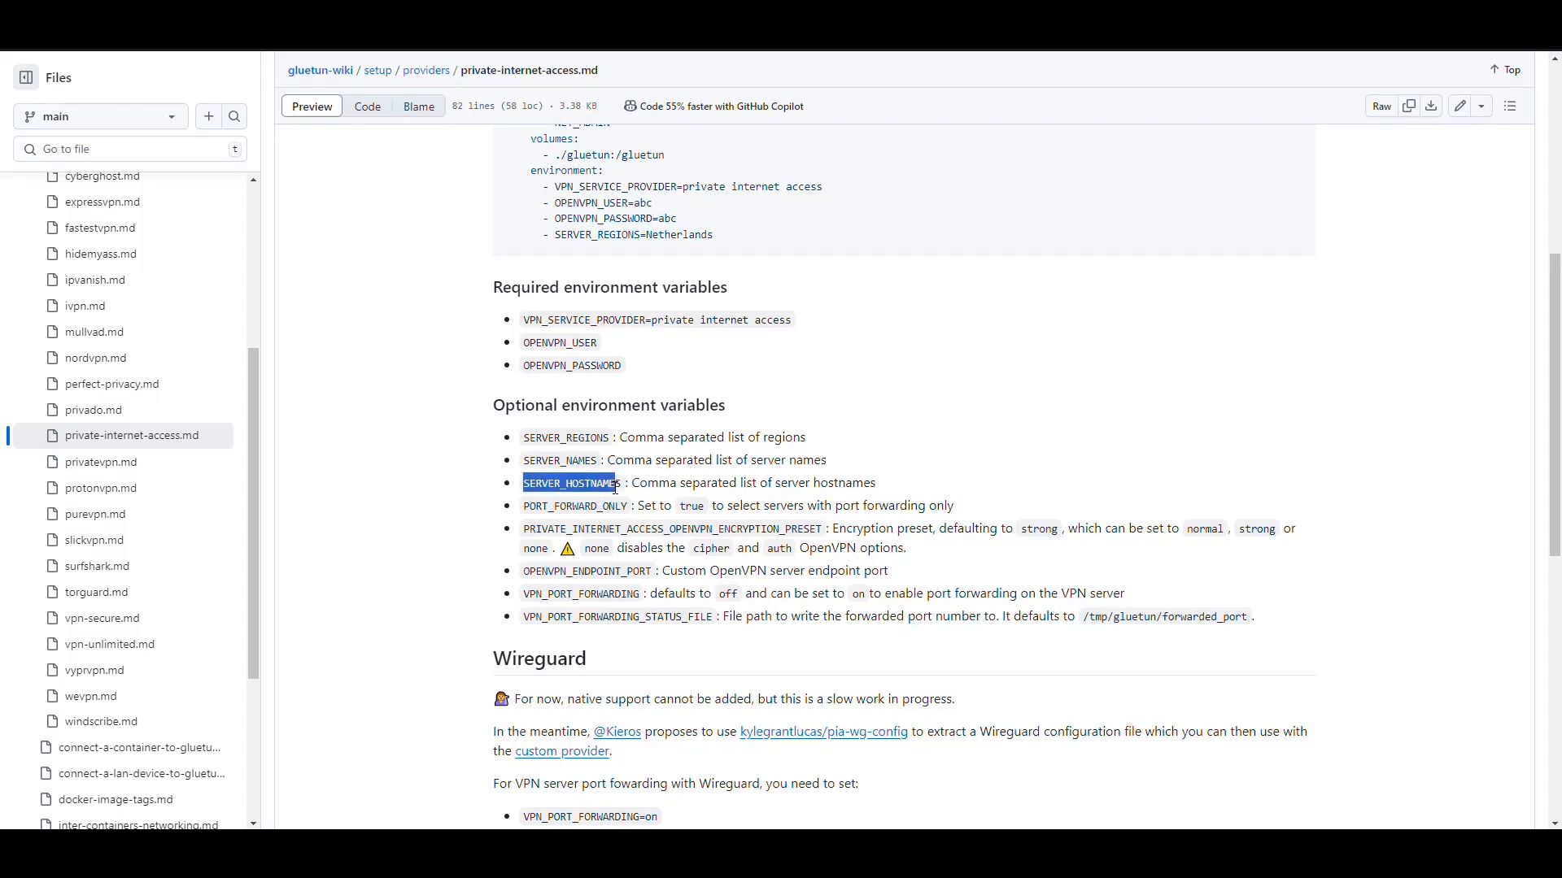
pyautogui.click(752, 472)
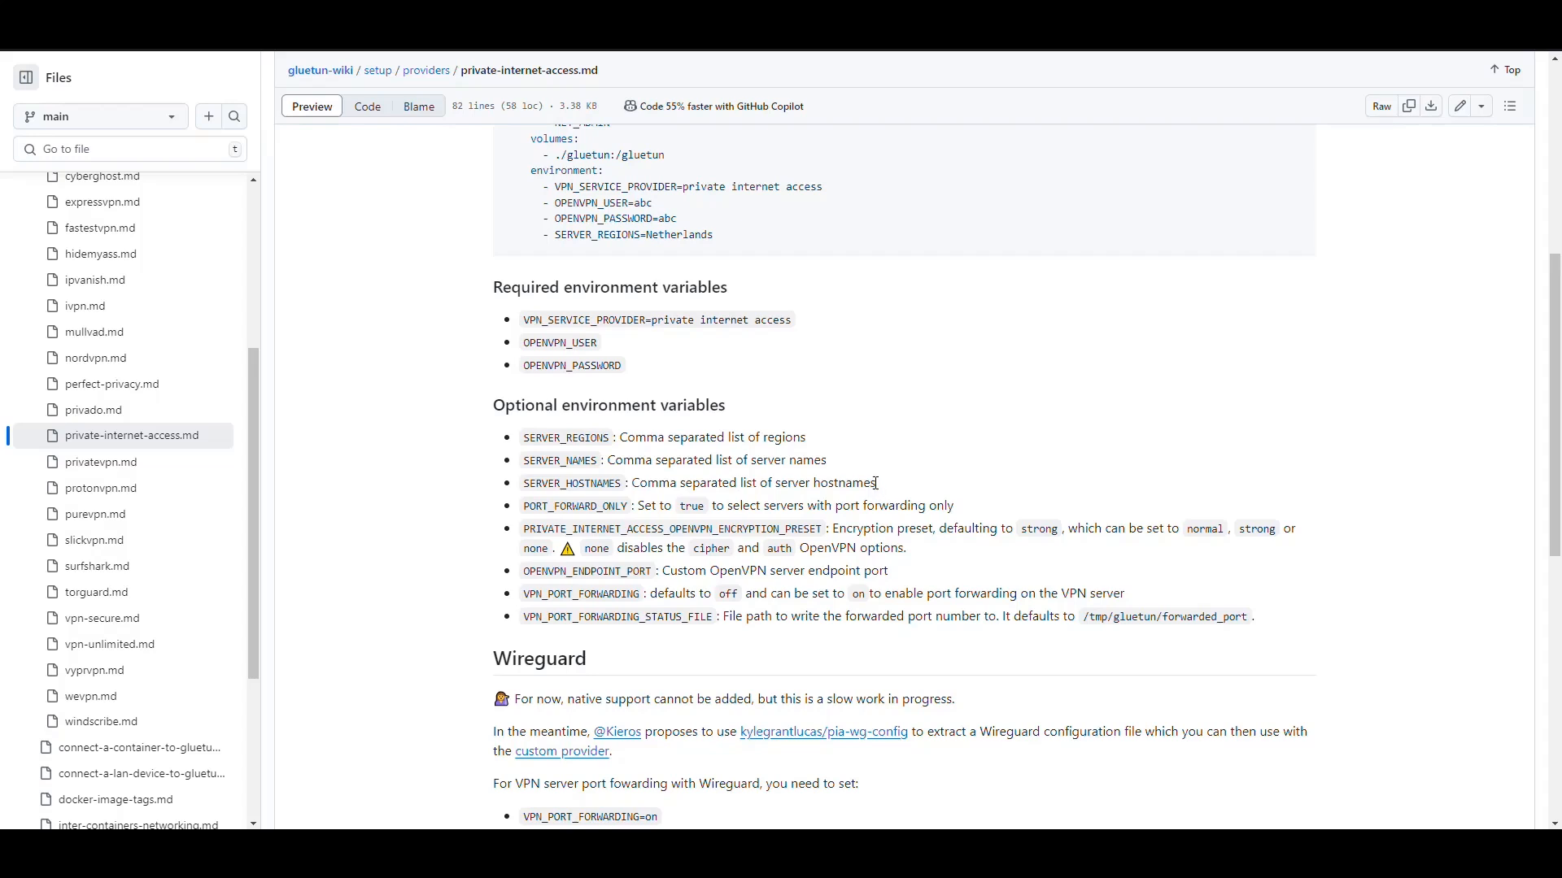
pyautogui.moveTo(878, 491); pyautogui.dragTo(665, 453)
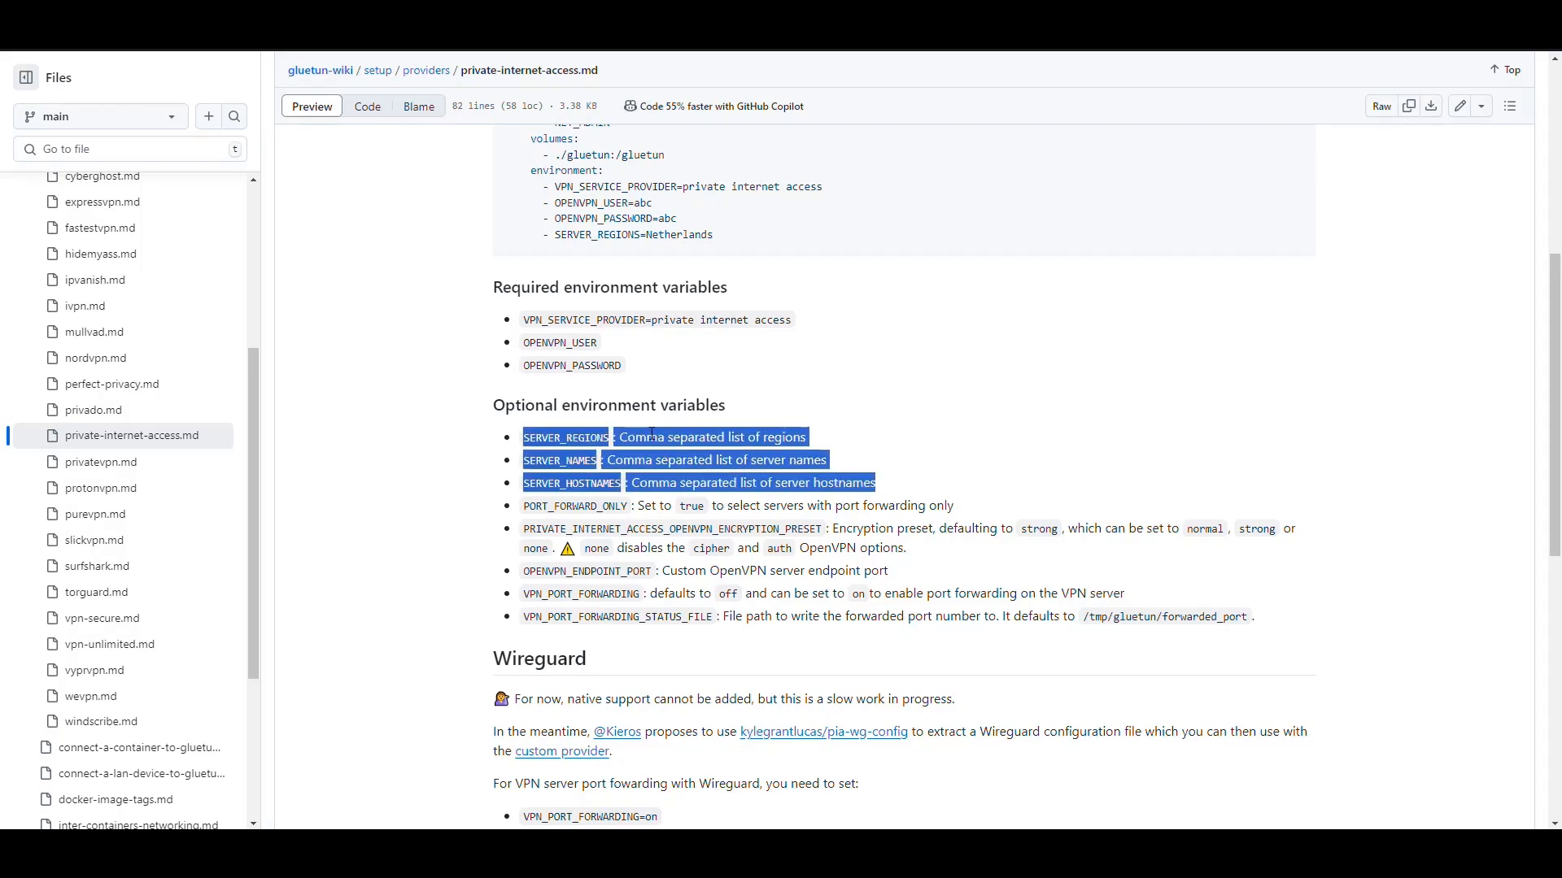
pyautogui.click(655, 434)
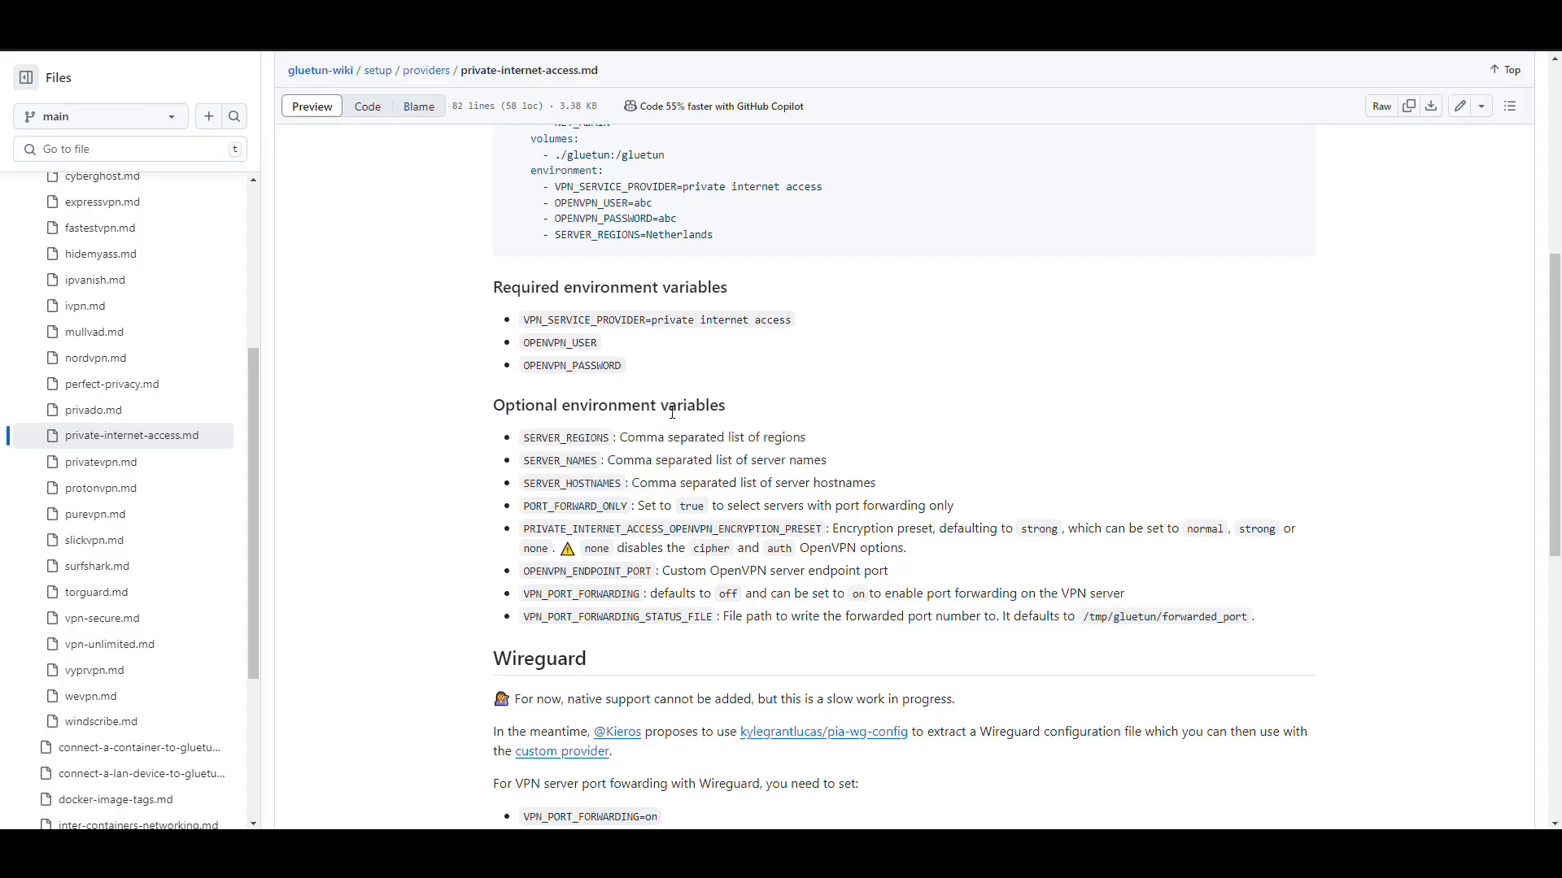
pyautogui.scroll(-2, 673, 413)
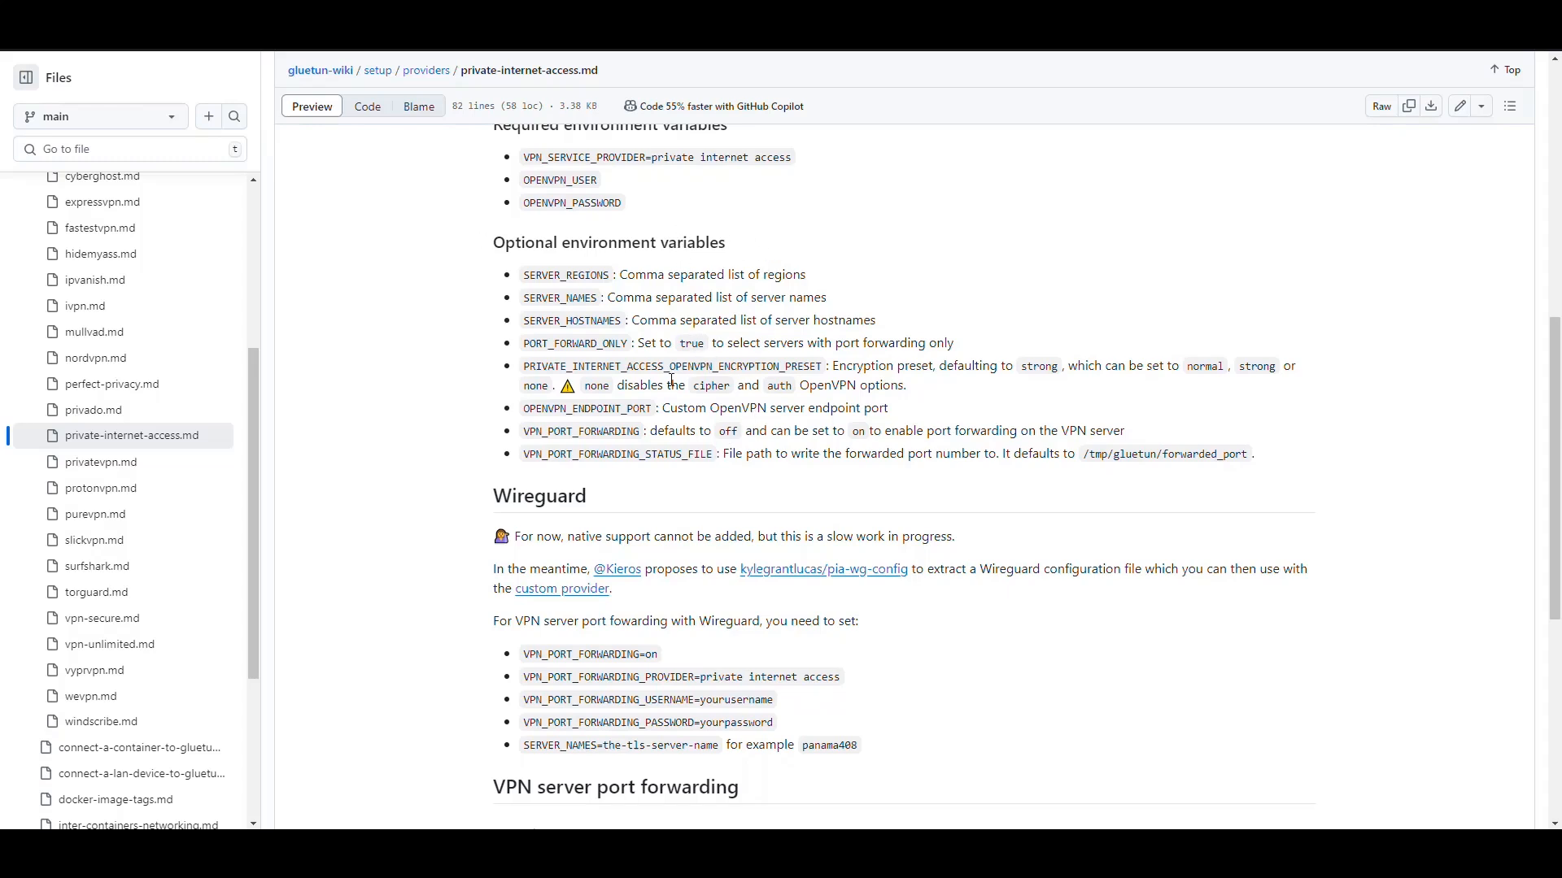
pyautogui.doubleClick(631, 352)
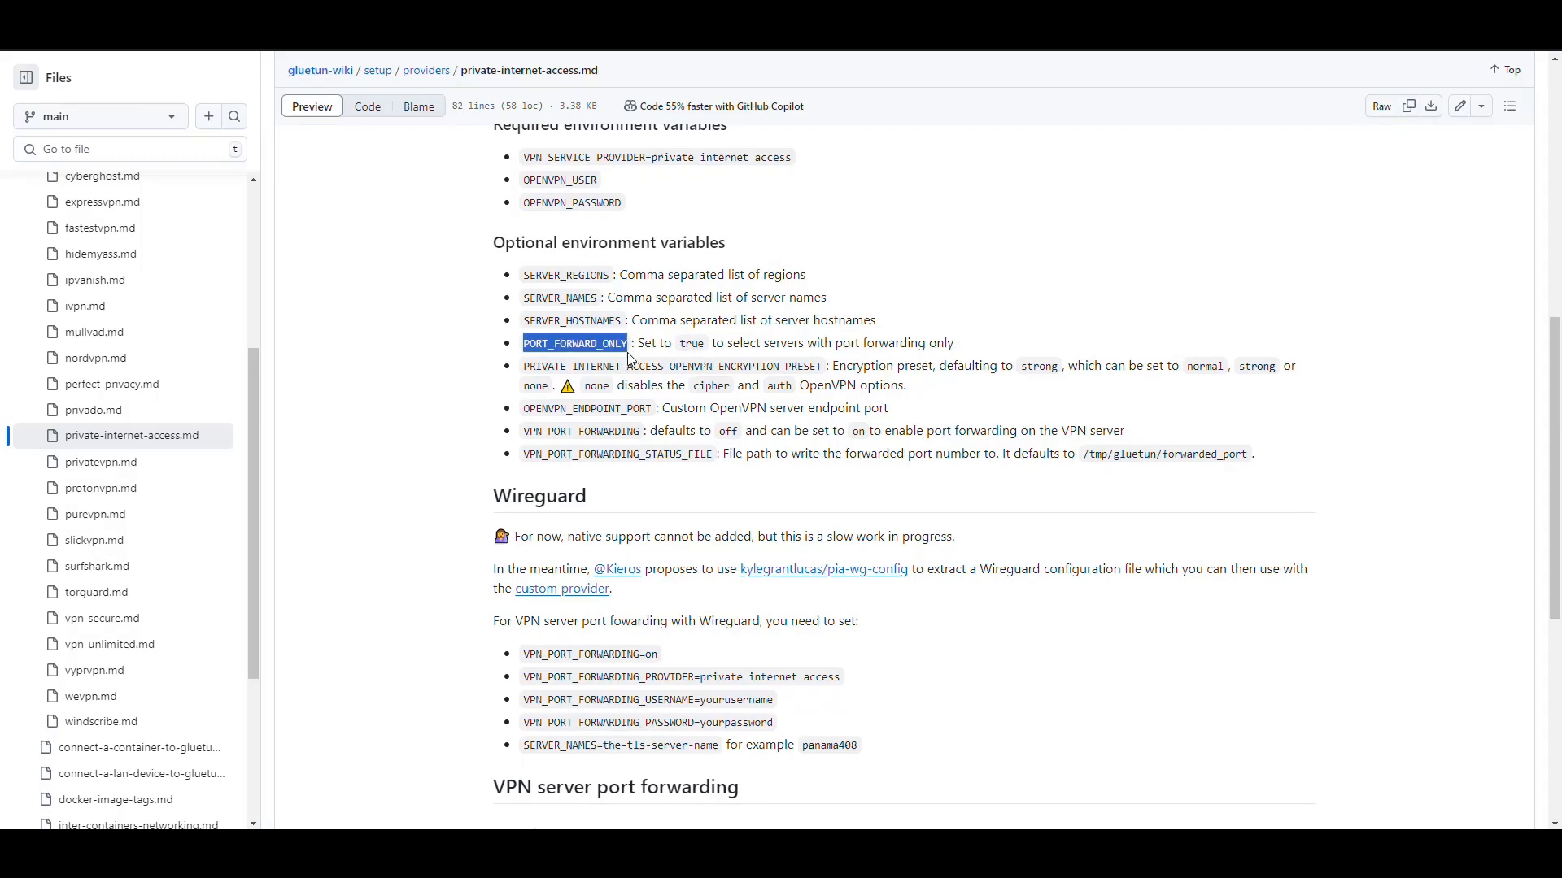
pyautogui.click(685, 347)
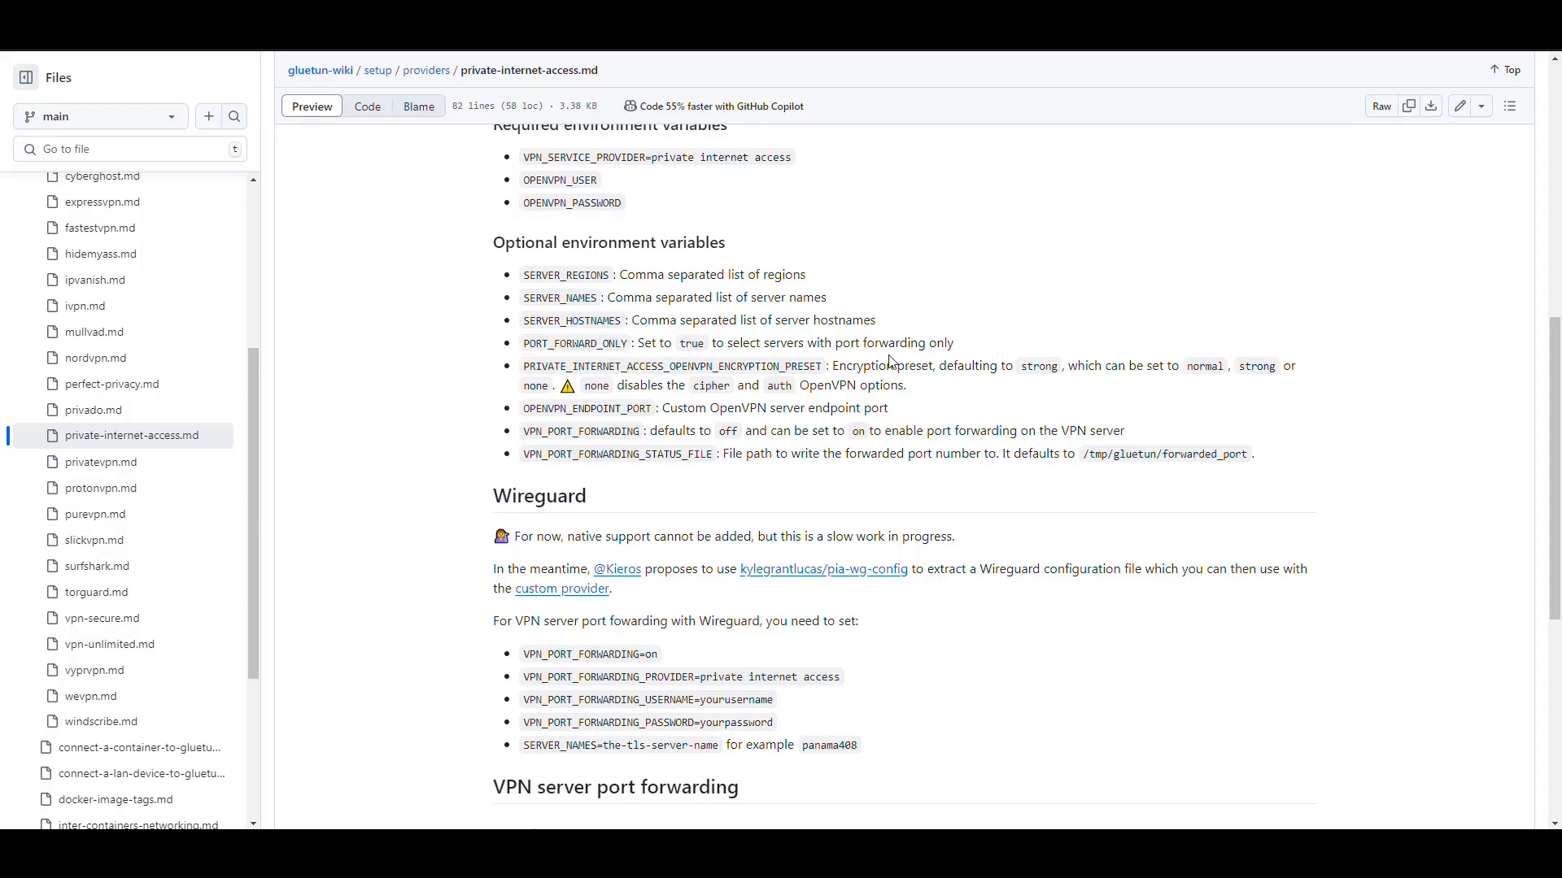
pyautogui.moveTo(956, 345); pyautogui.dragTo(726, 348)
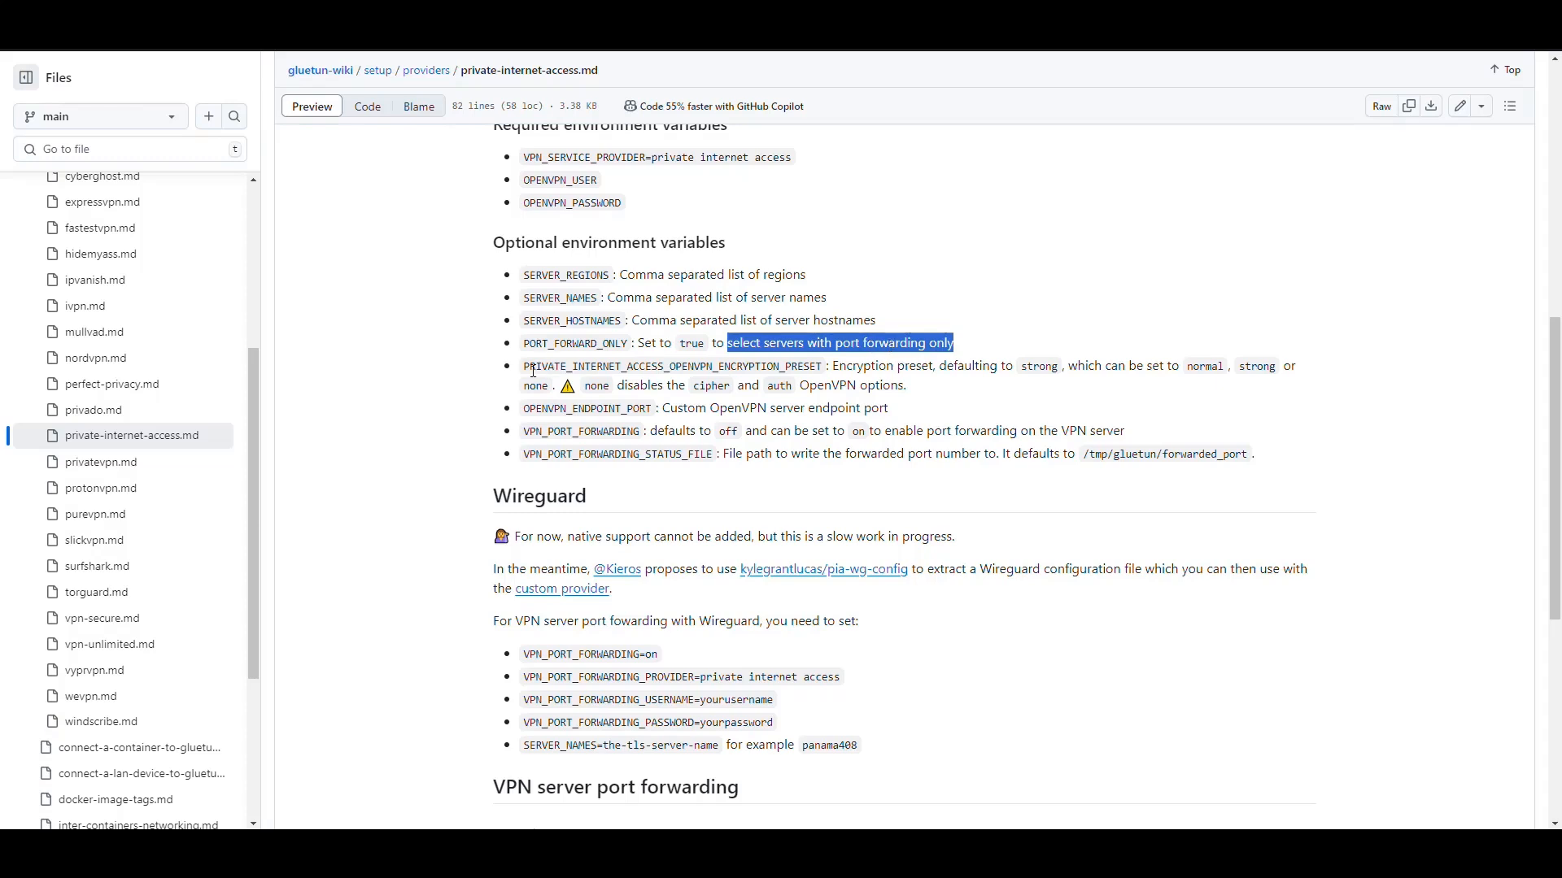
pyautogui.moveTo(822, 368); pyautogui.dragTo(523, 370)
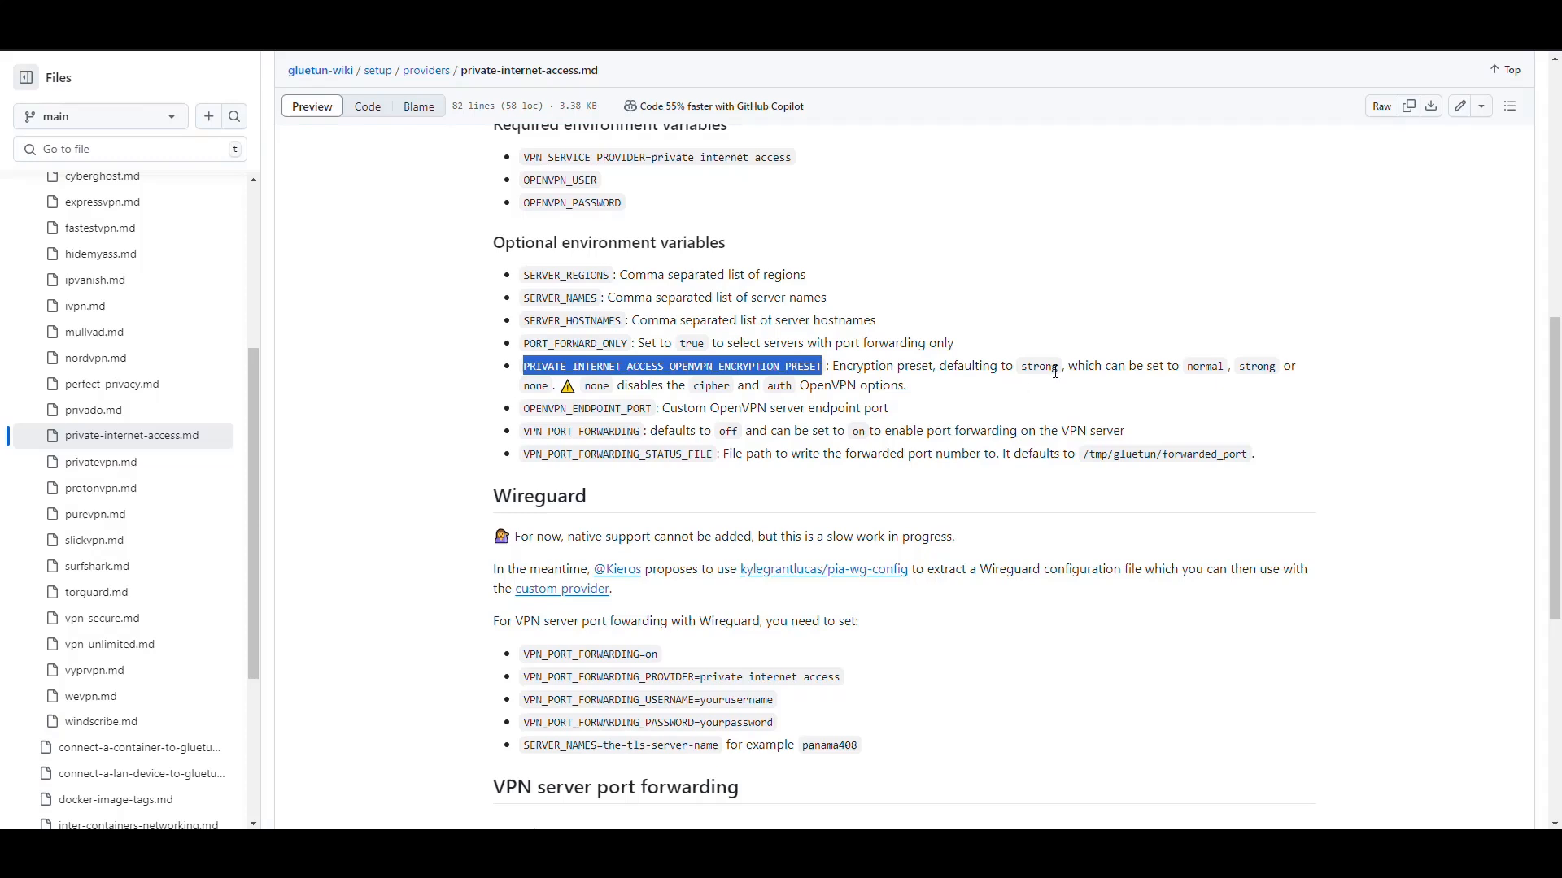
pyautogui.moveTo(1058, 368); pyautogui.dragTo(837, 370)
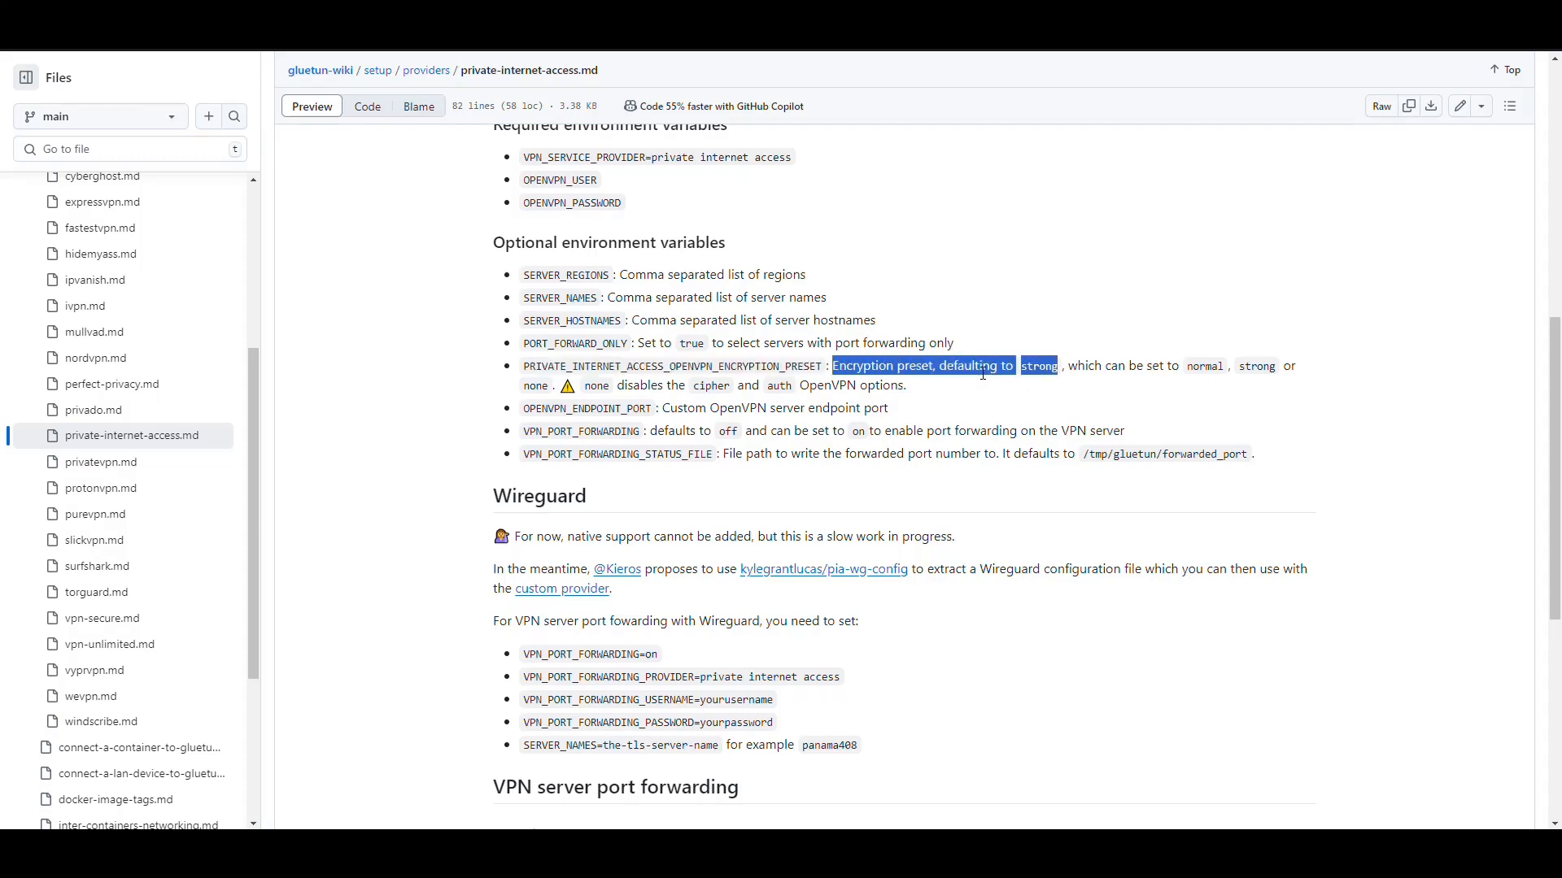
pyautogui.click(1045, 368)
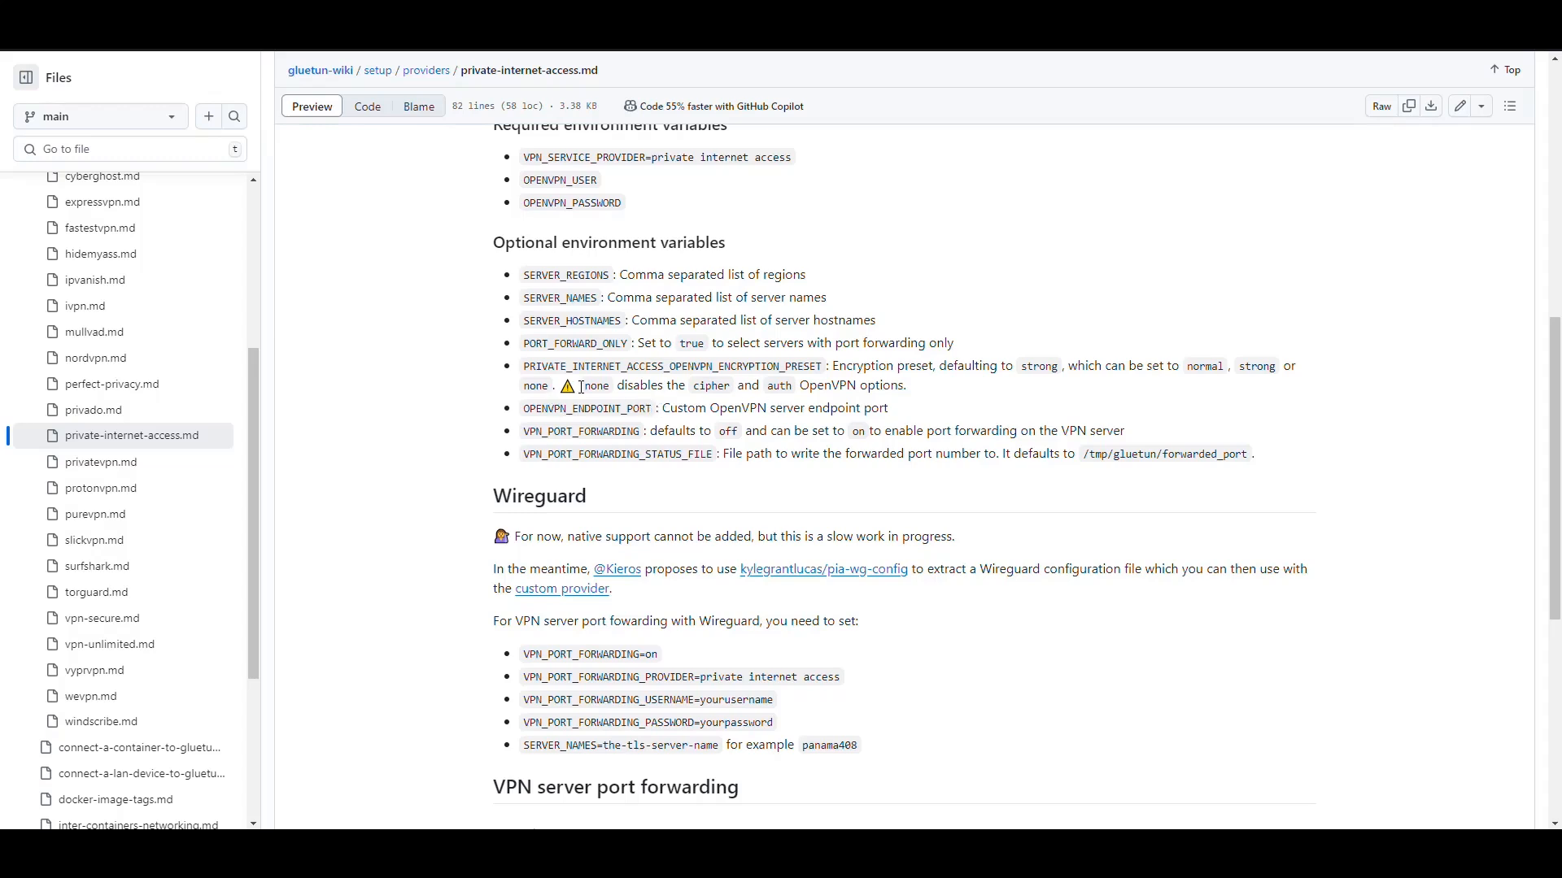
pyautogui.doubleClick(1031, 380)
pyautogui.click(680, 413)
pyautogui.doubleClick(524, 432)
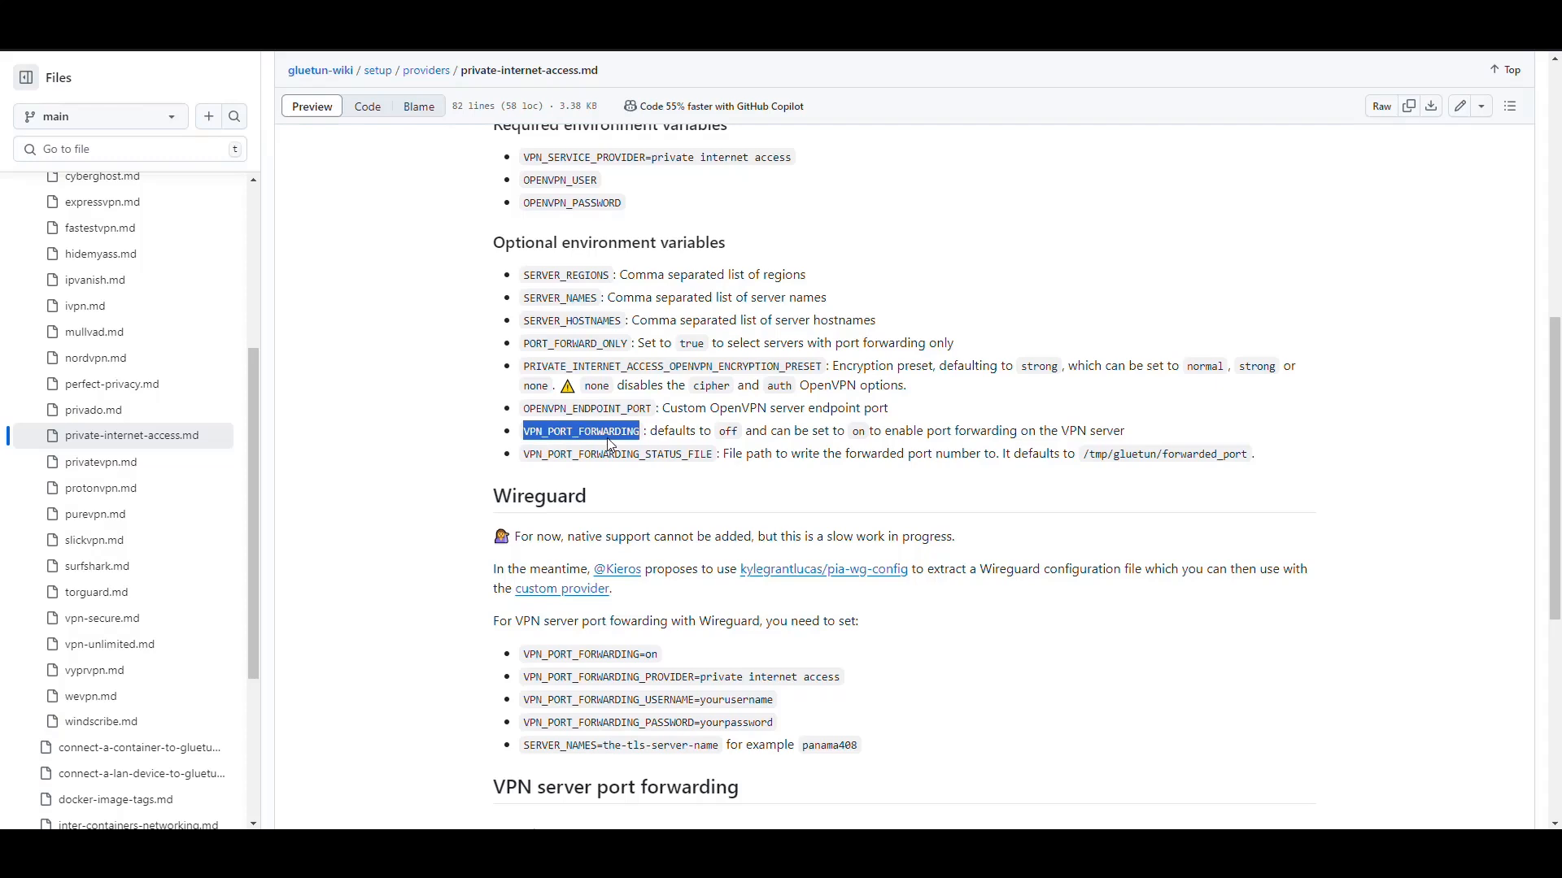
pyautogui.doubleClick(736, 432)
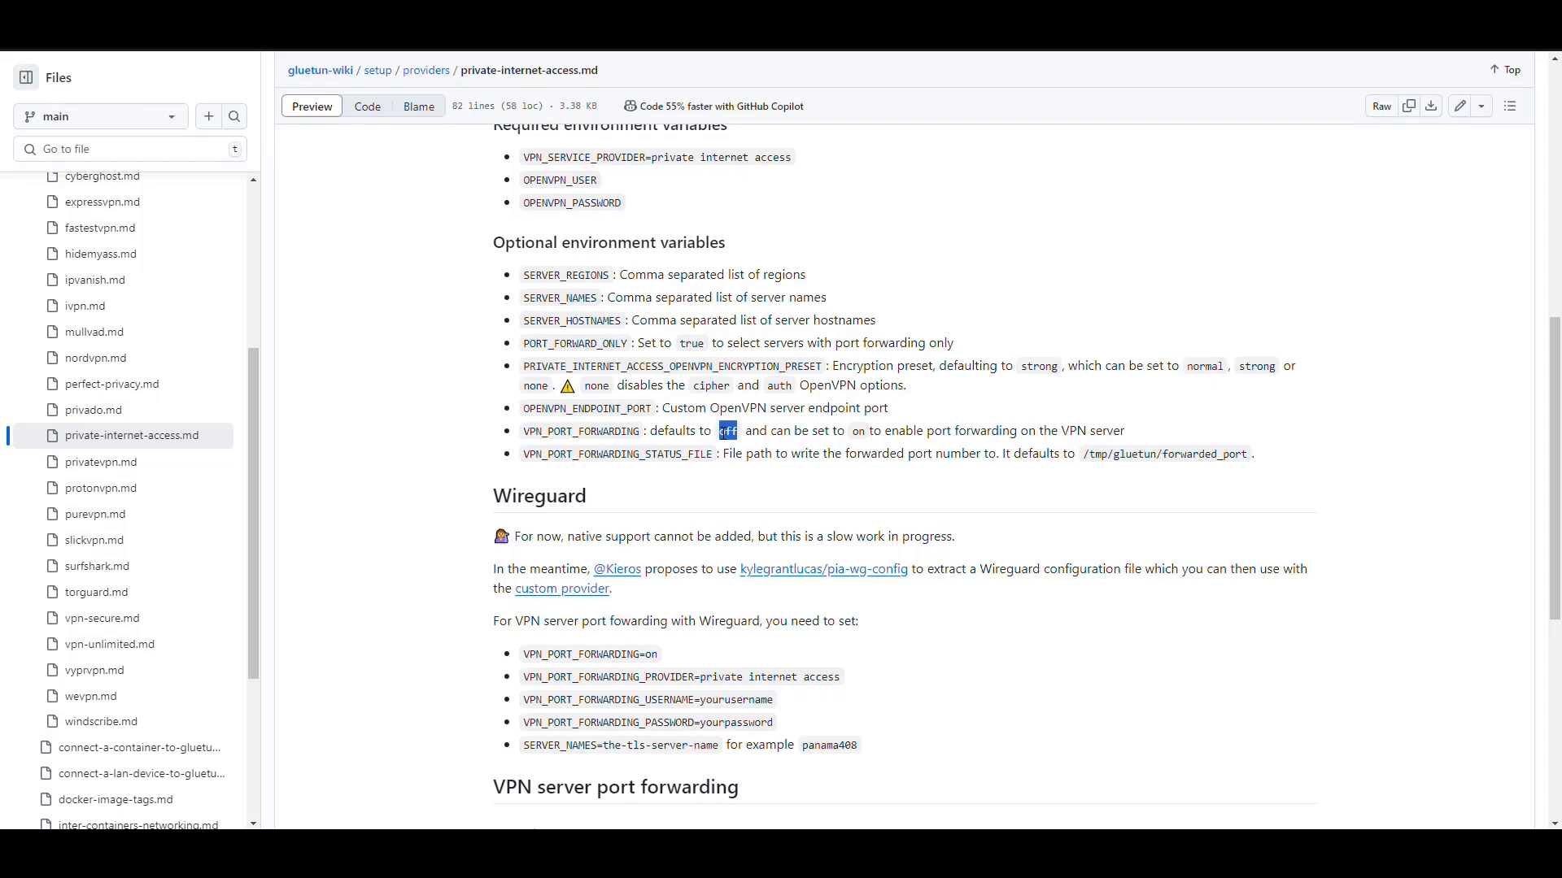
pyautogui.doubleClick(858, 432)
pyautogui.moveTo(712, 453); pyautogui.dragTo(514, 460)
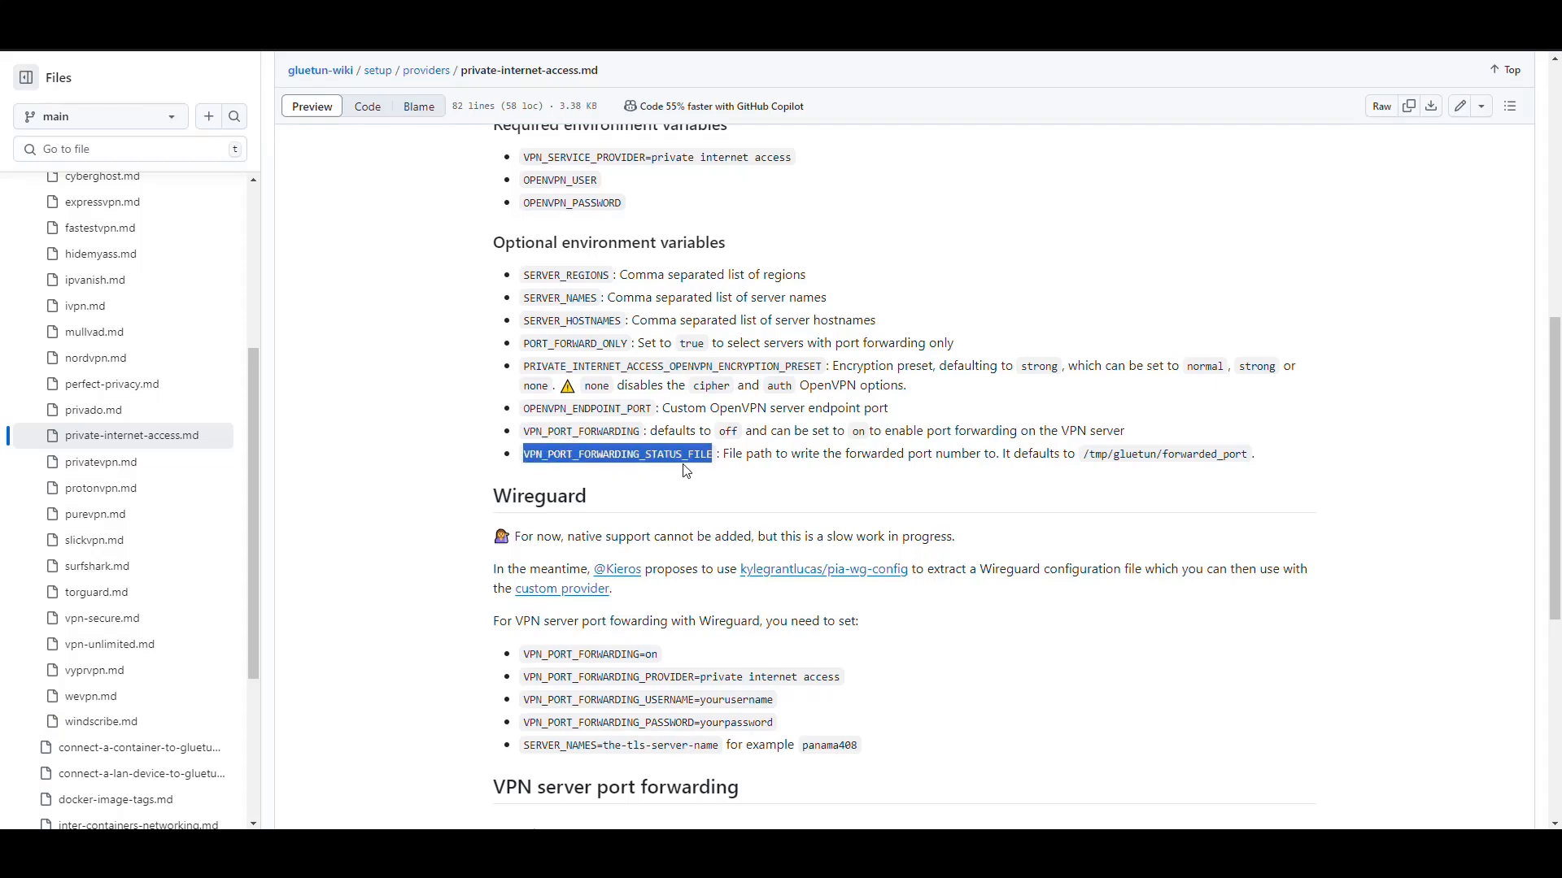
pyautogui.click(748, 453)
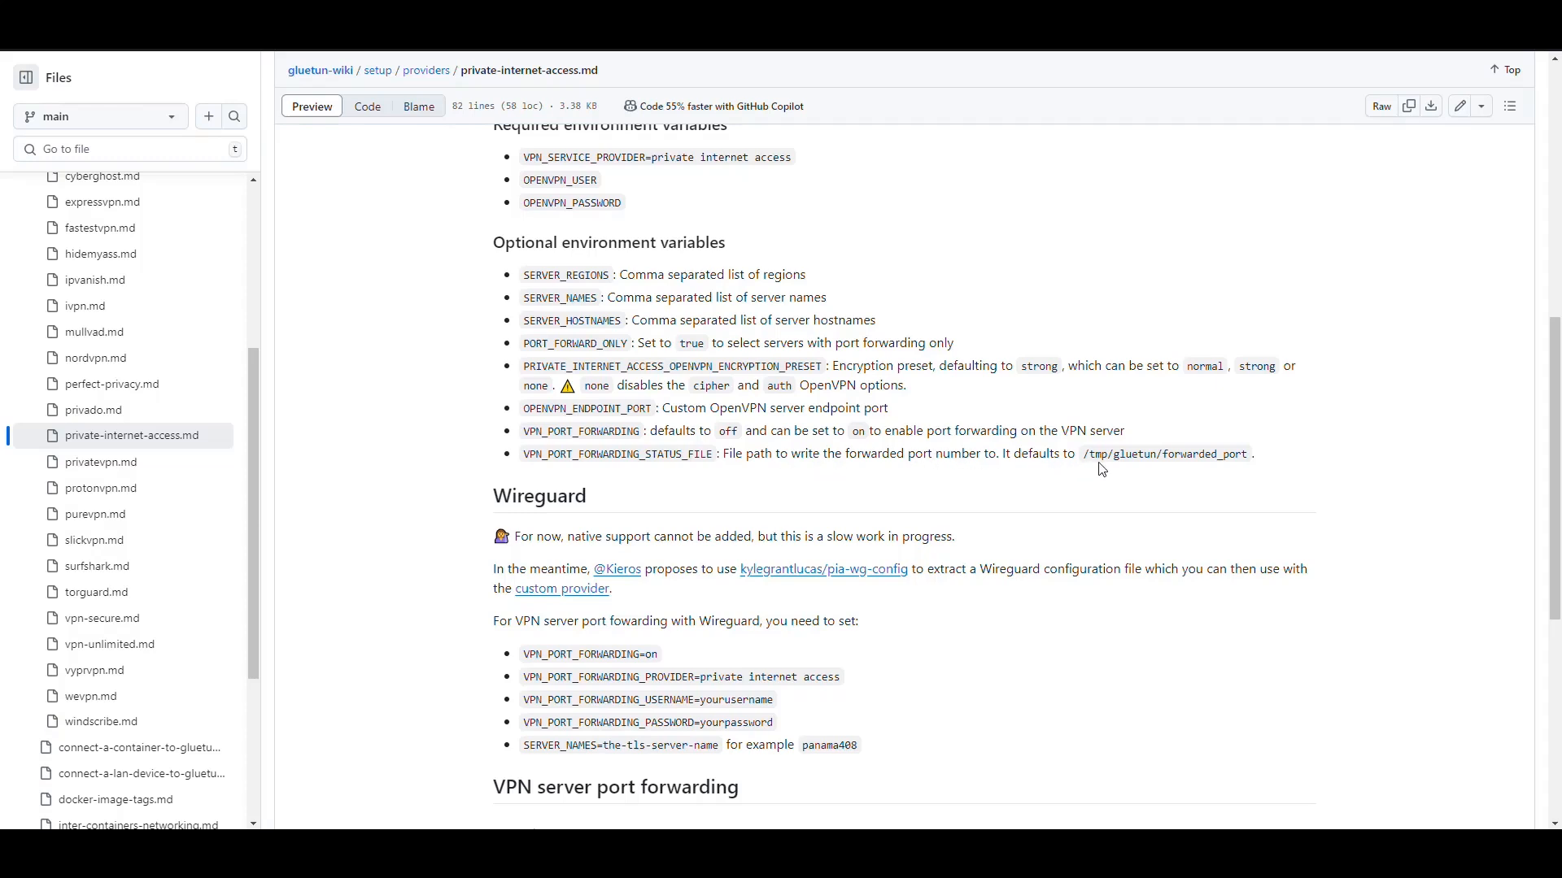
pyautogui.moveTo(1084, 455); pyautogui.dragTo(1248, 460)
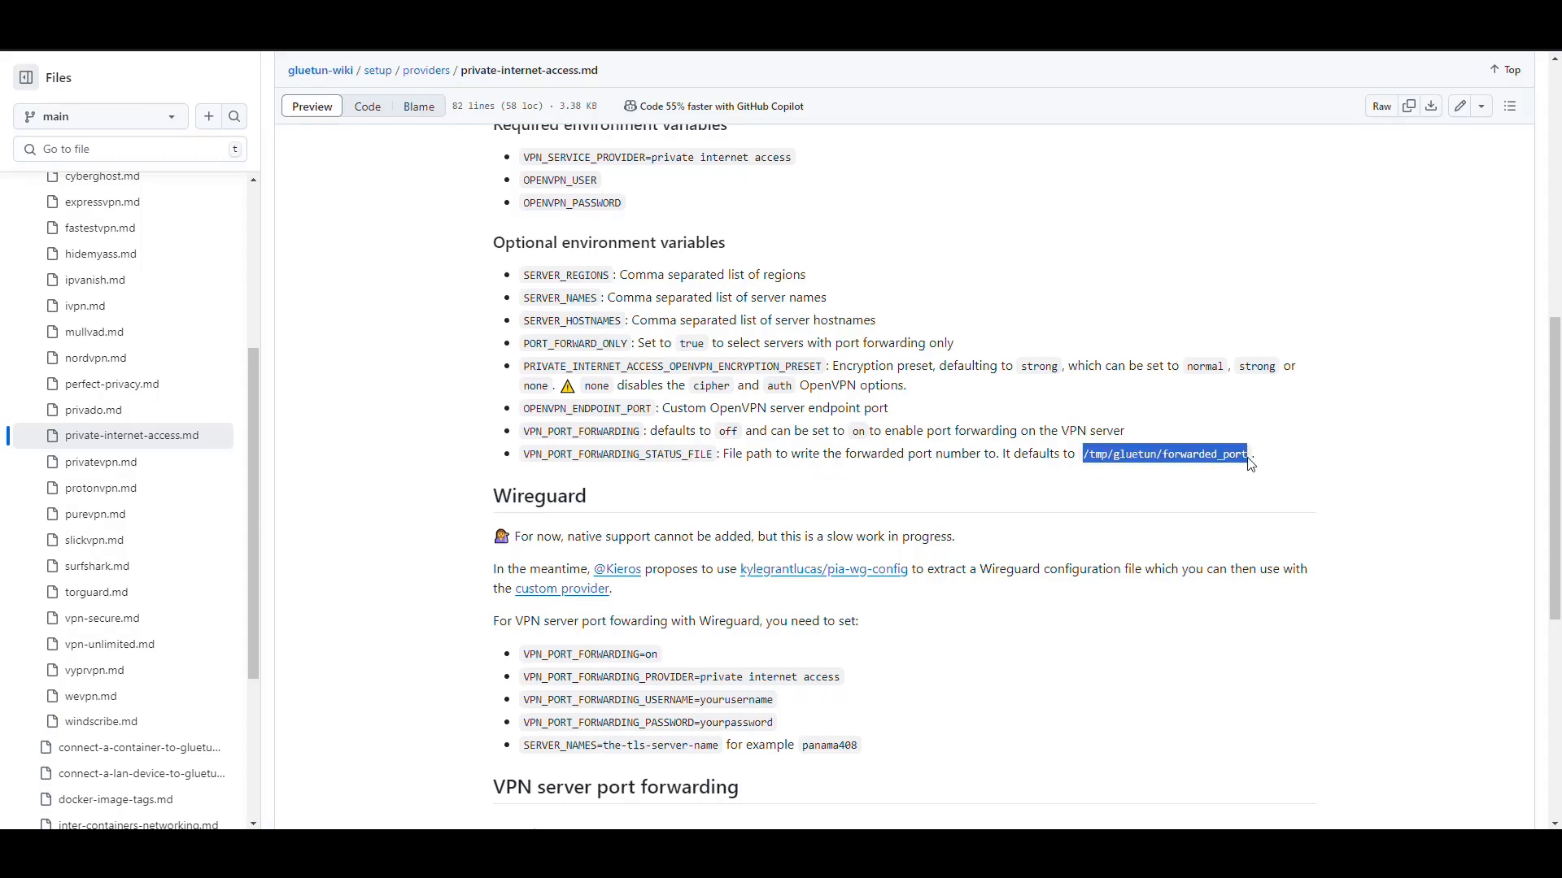
pyautogui.click(914, 448)
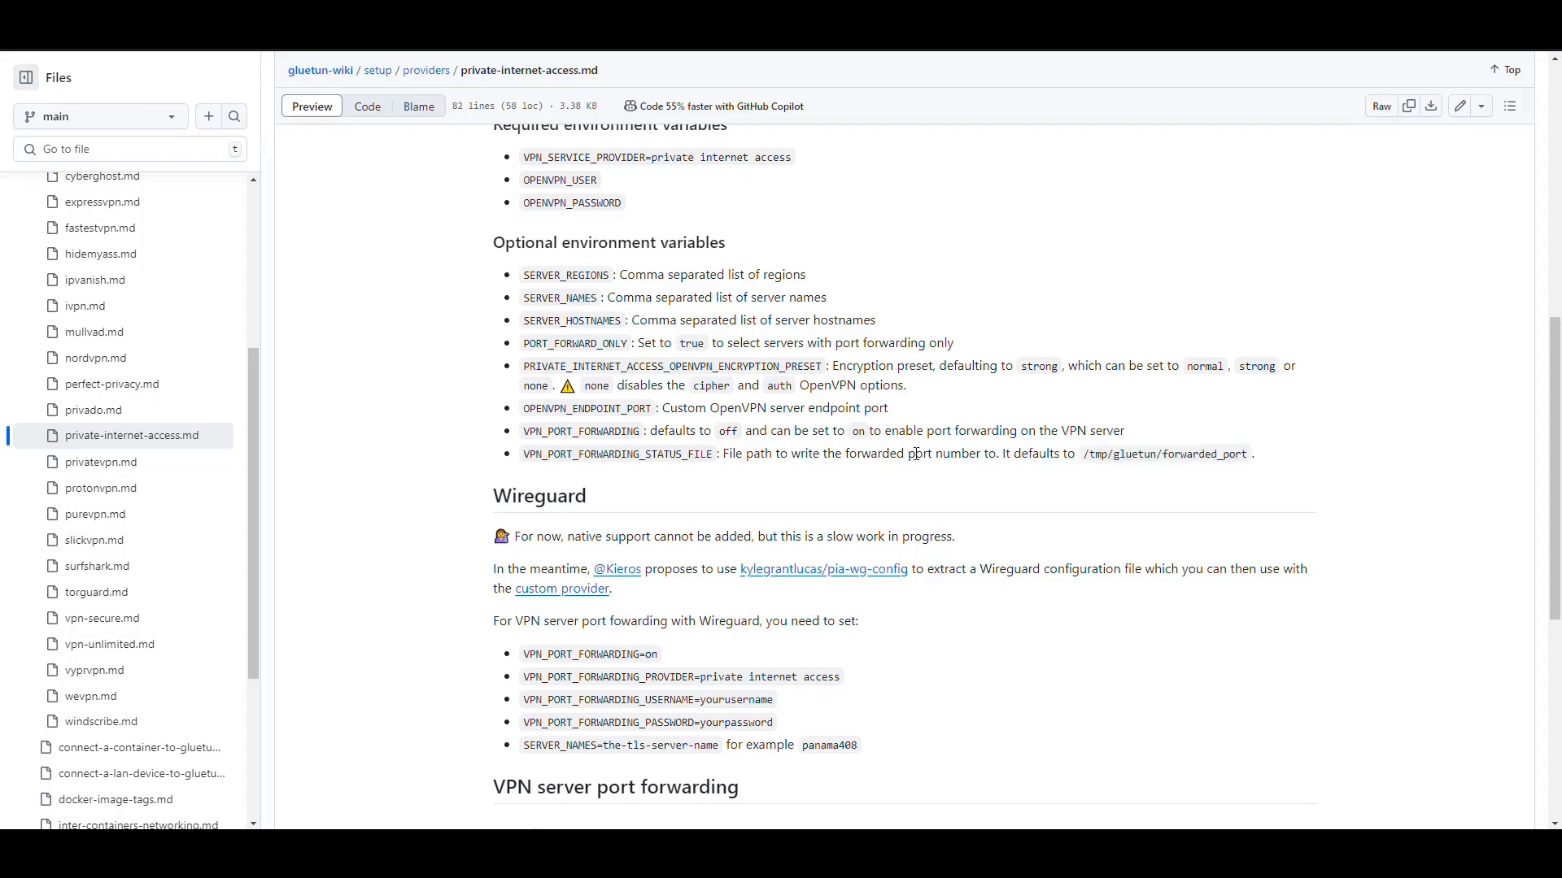
pyautogui.moveTo(727, 453); pyautogui.dragTo(508, 410)
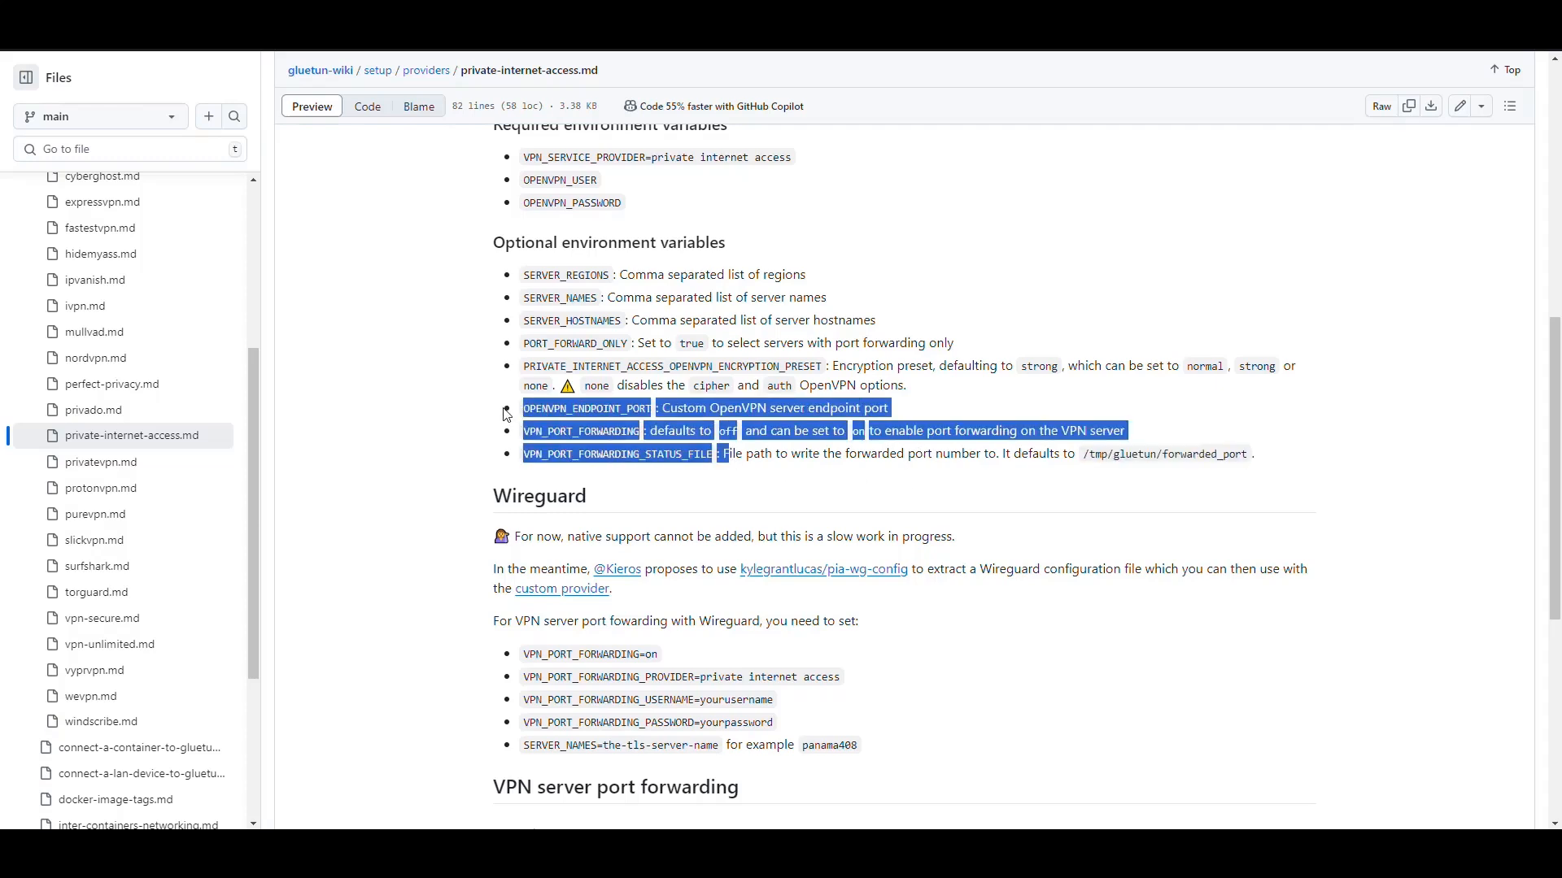
pyautogui.scroll(1, 704, 401)
pyautogui.click(705, 402)
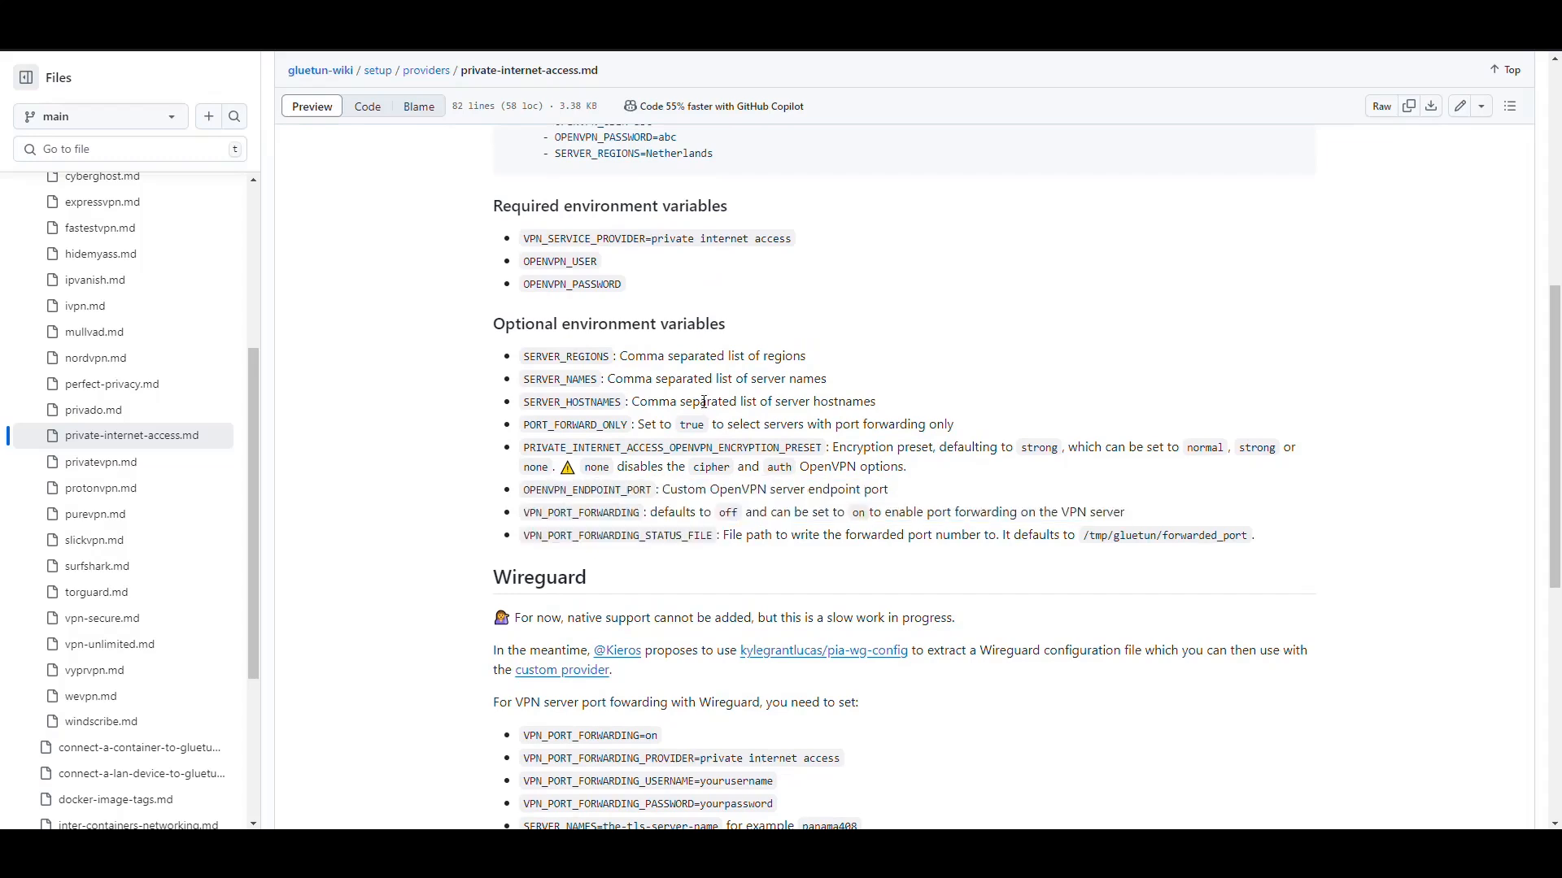
pyautogui.moveTo(639, 402); pyautogui.dragTo(525, 356)
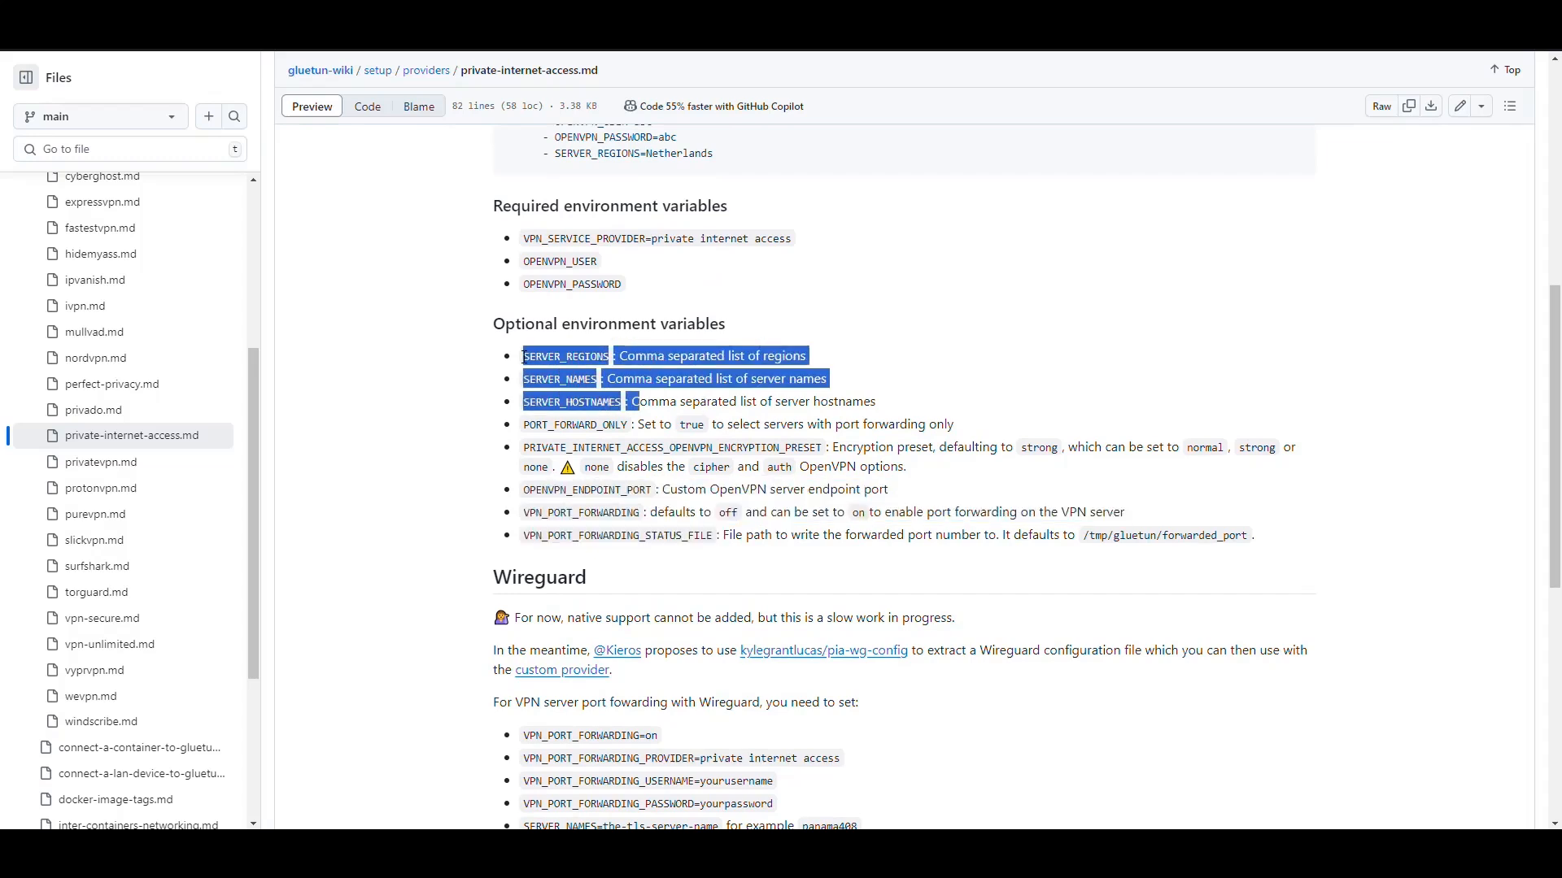
pyautogui.click(679, 398)
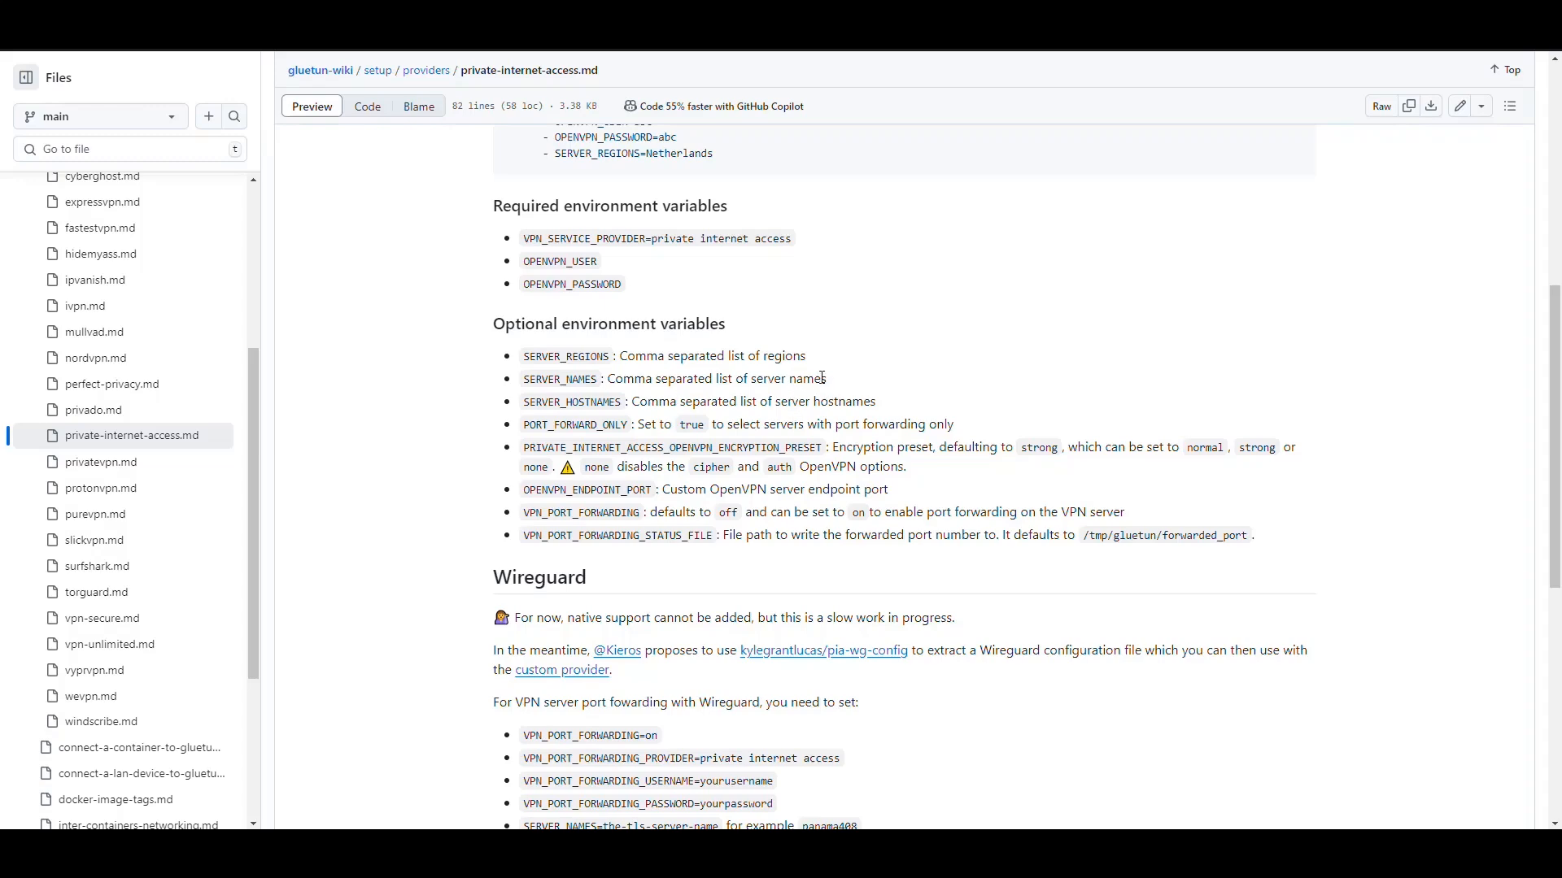
pyautogui.scroll(-2, 834, 382)
pyautogui.scroll(3, 833, 382)
pyautogui.scroll(-4, 833, 382)
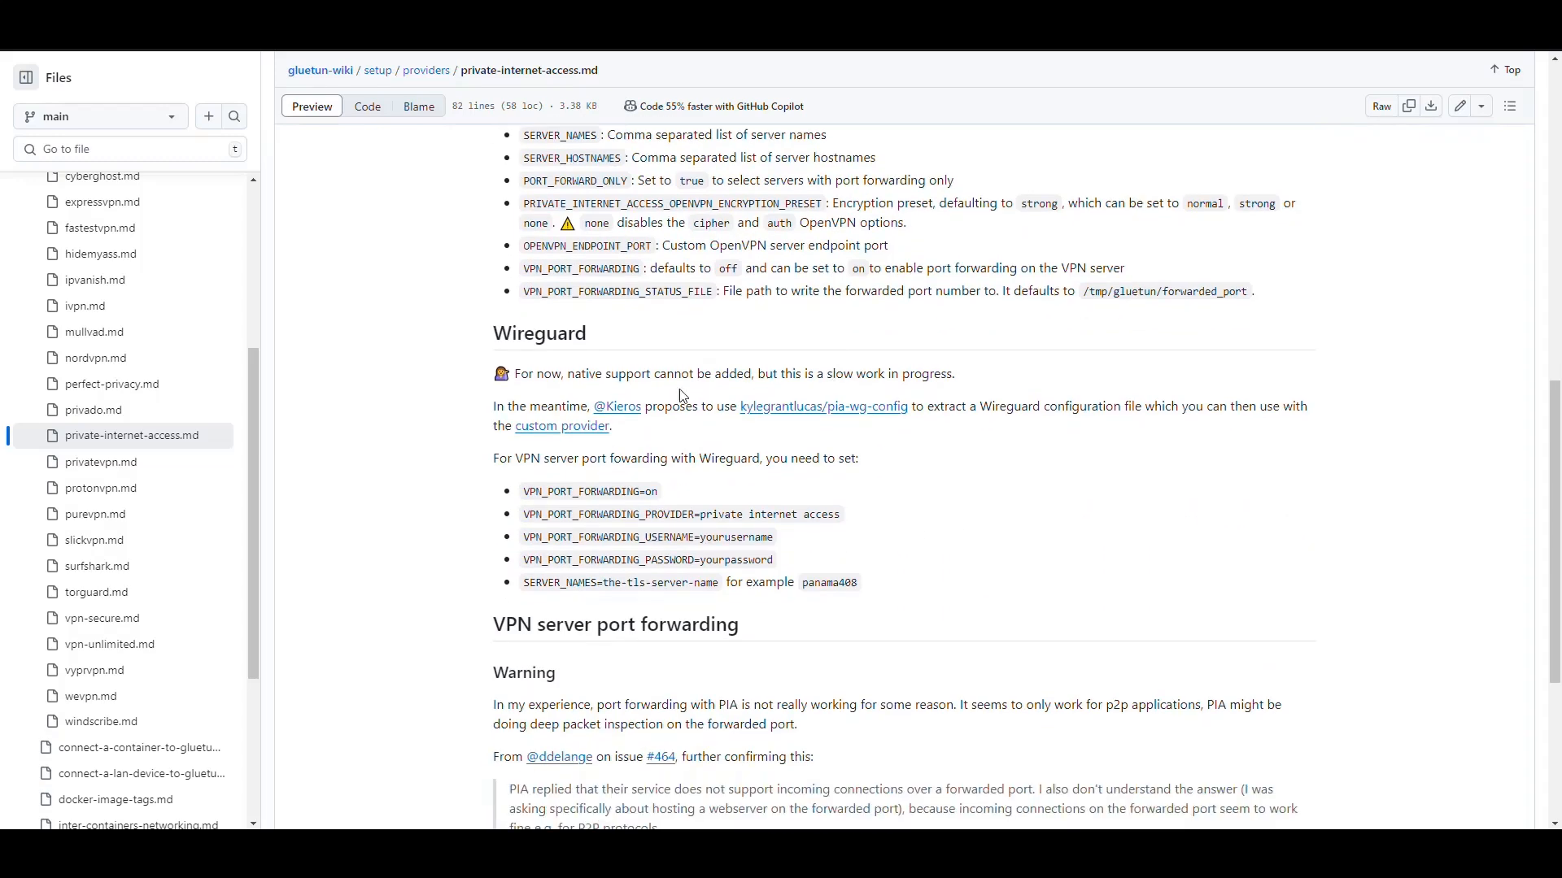
pyautogui.moveTo(589, 335); pyautogui.dragTo(497, 334)
pyautogui.click(661, 341)
pyautogui.scroll(1, 551, 391)
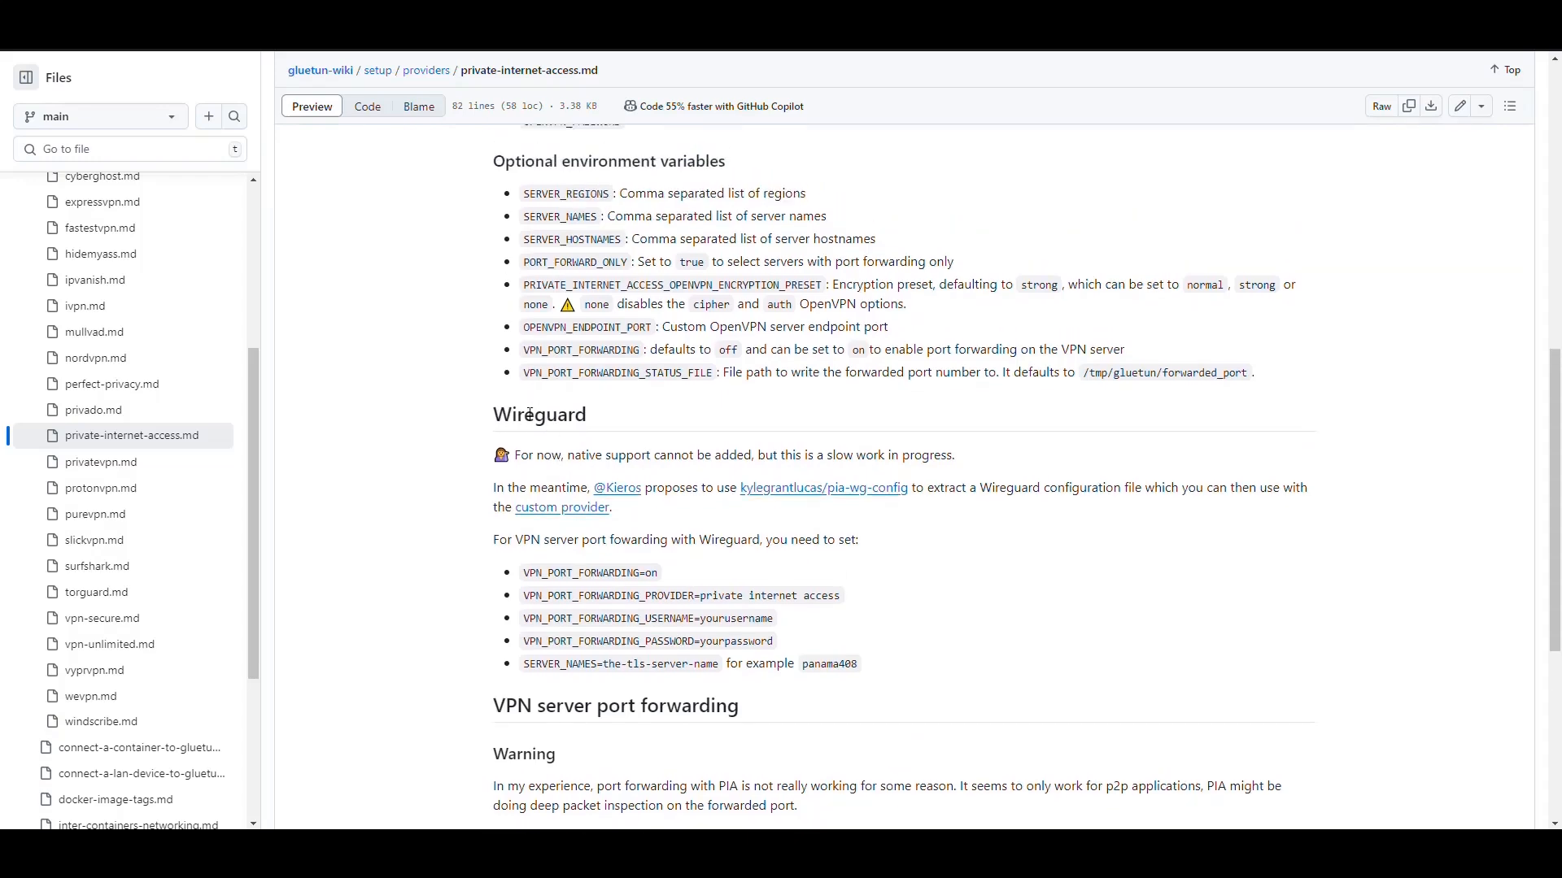
pyautogui.scroll(2, 623, 450)
pyautogui.scroll(5, 619, 342)
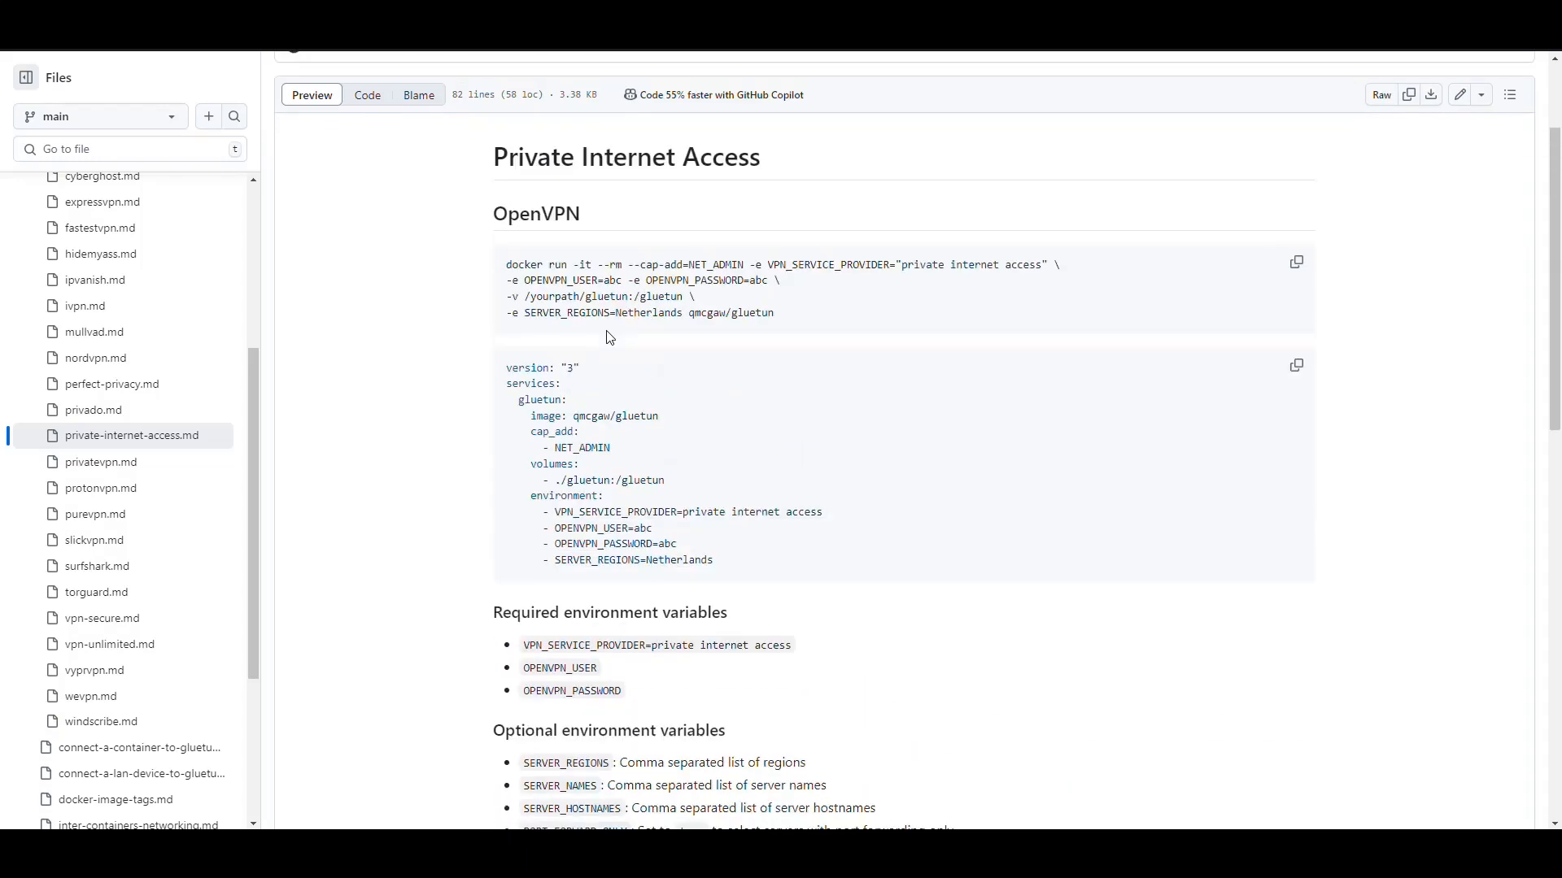
pyautogui.scroll(1, 690, 373)
pyautogui.scroll(-10, 687, 372)
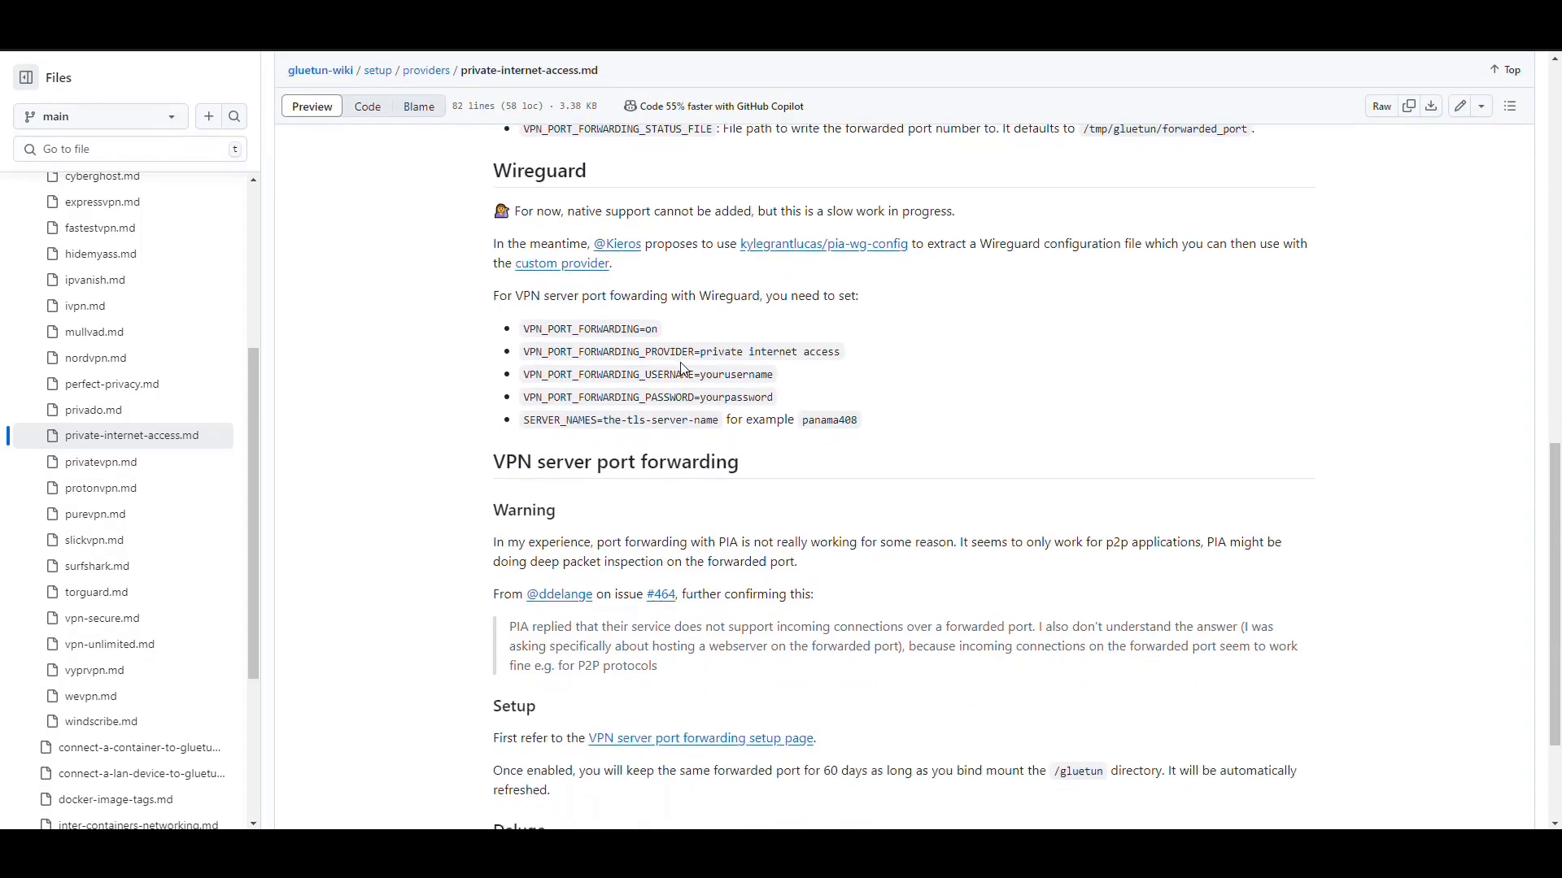
pyautogui.scroll(1, 687, 371)
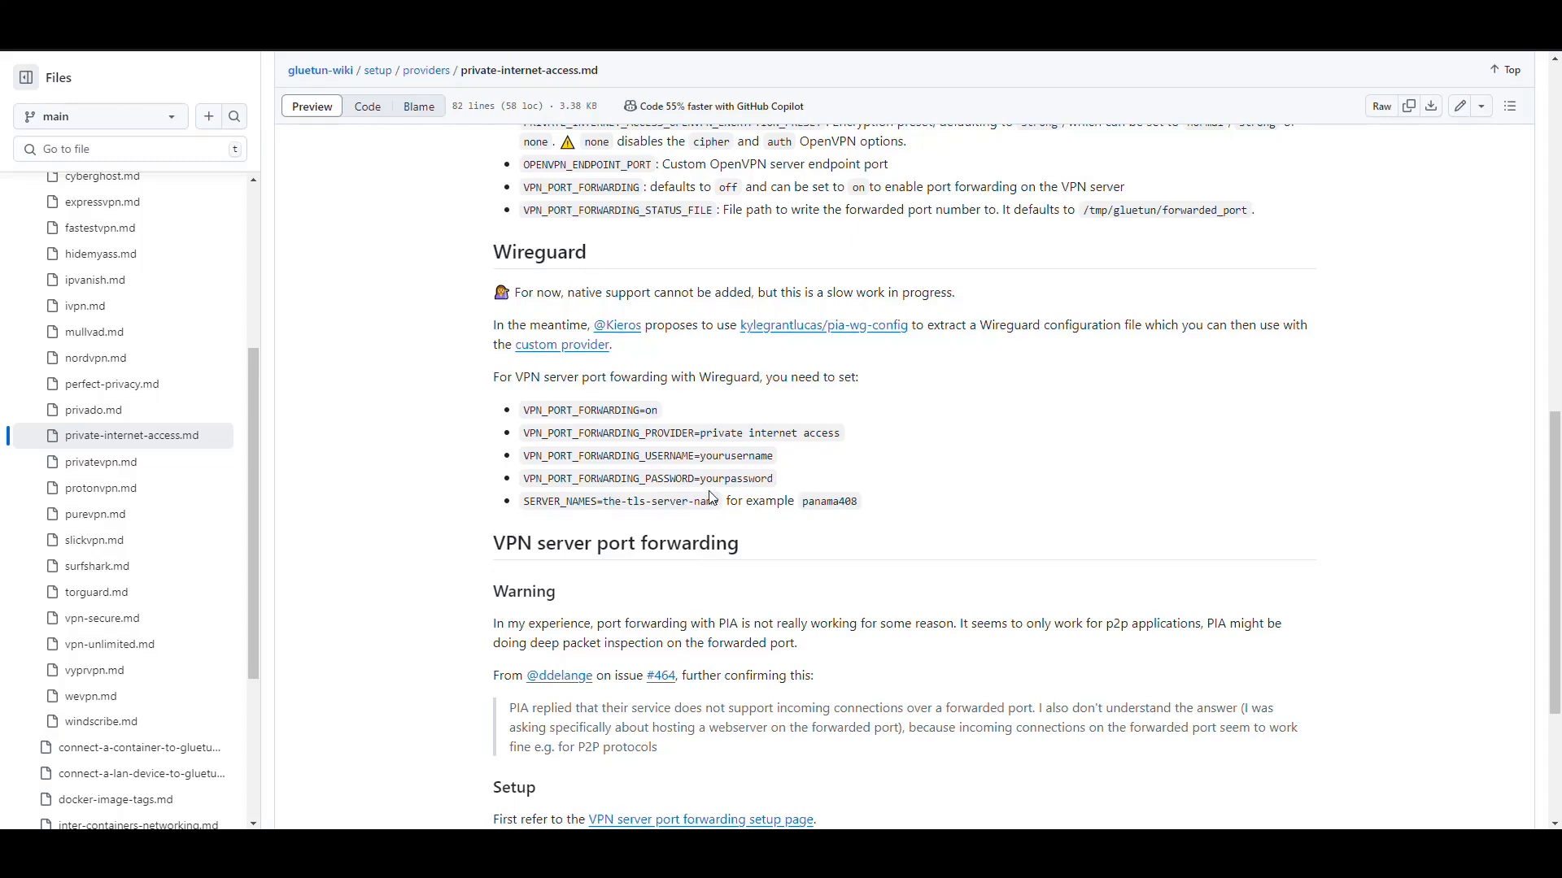
pyautogui.scroll(7, 711, 492)
pyautogui.scroll(1, 709, 472)
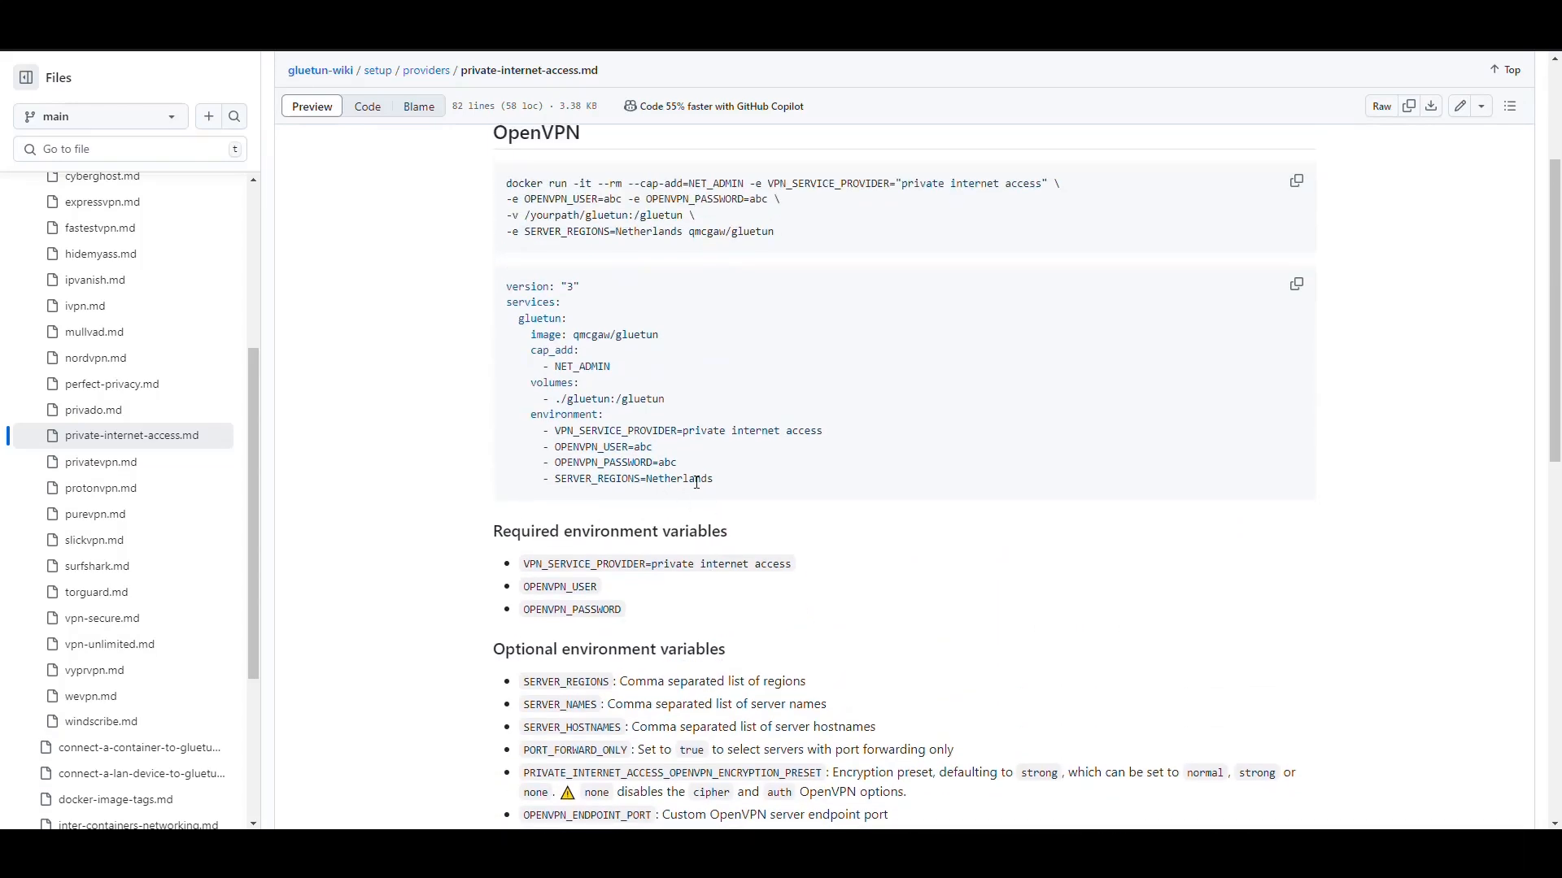
pyautogui.moveTo(713, 480); pyautogui.dragTo(553, 481)
pyautogui.scroll(-2, 480, 529)
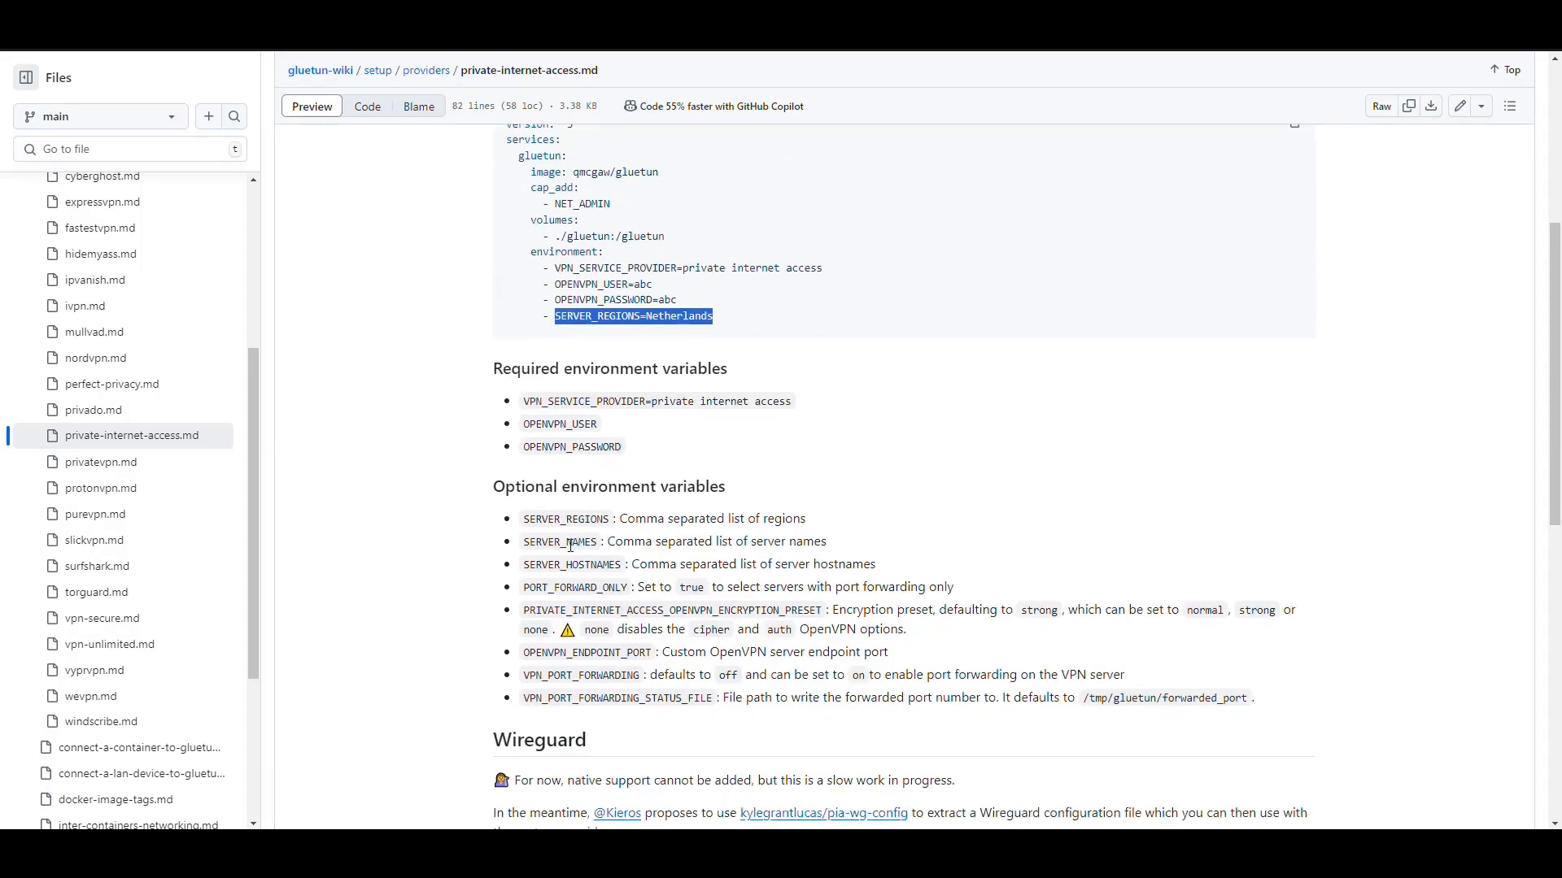
pyautogui.click(737, 325)
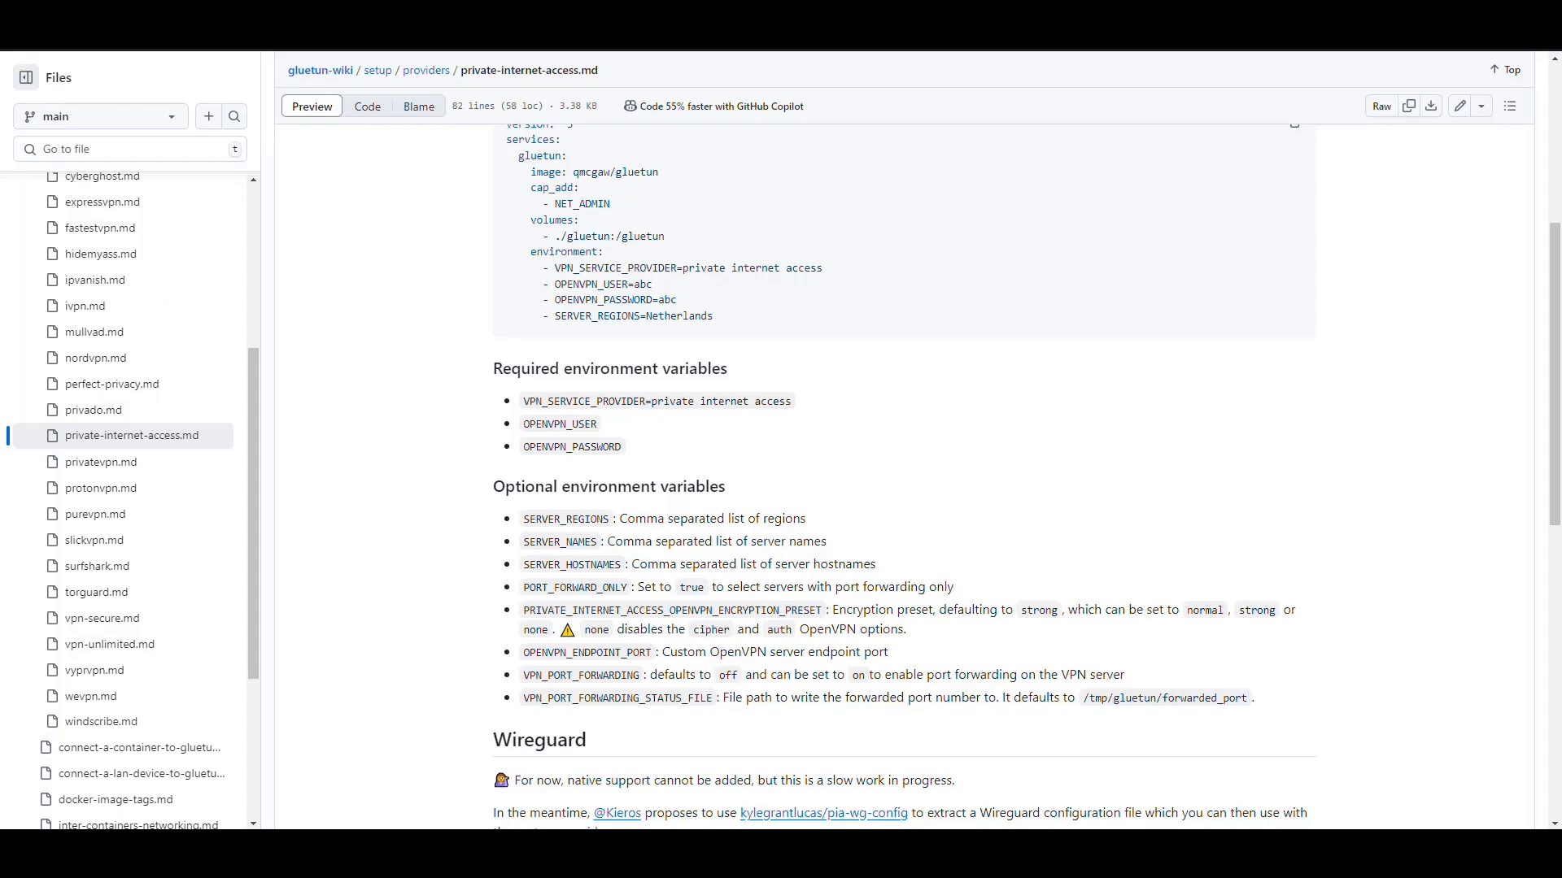
# Step: Go back to the gluetun-wiki setup folder and open servers.md
pyautogui.hotkey('alt', 'Left')
pyautogui.hotkey('alt', 'Left')
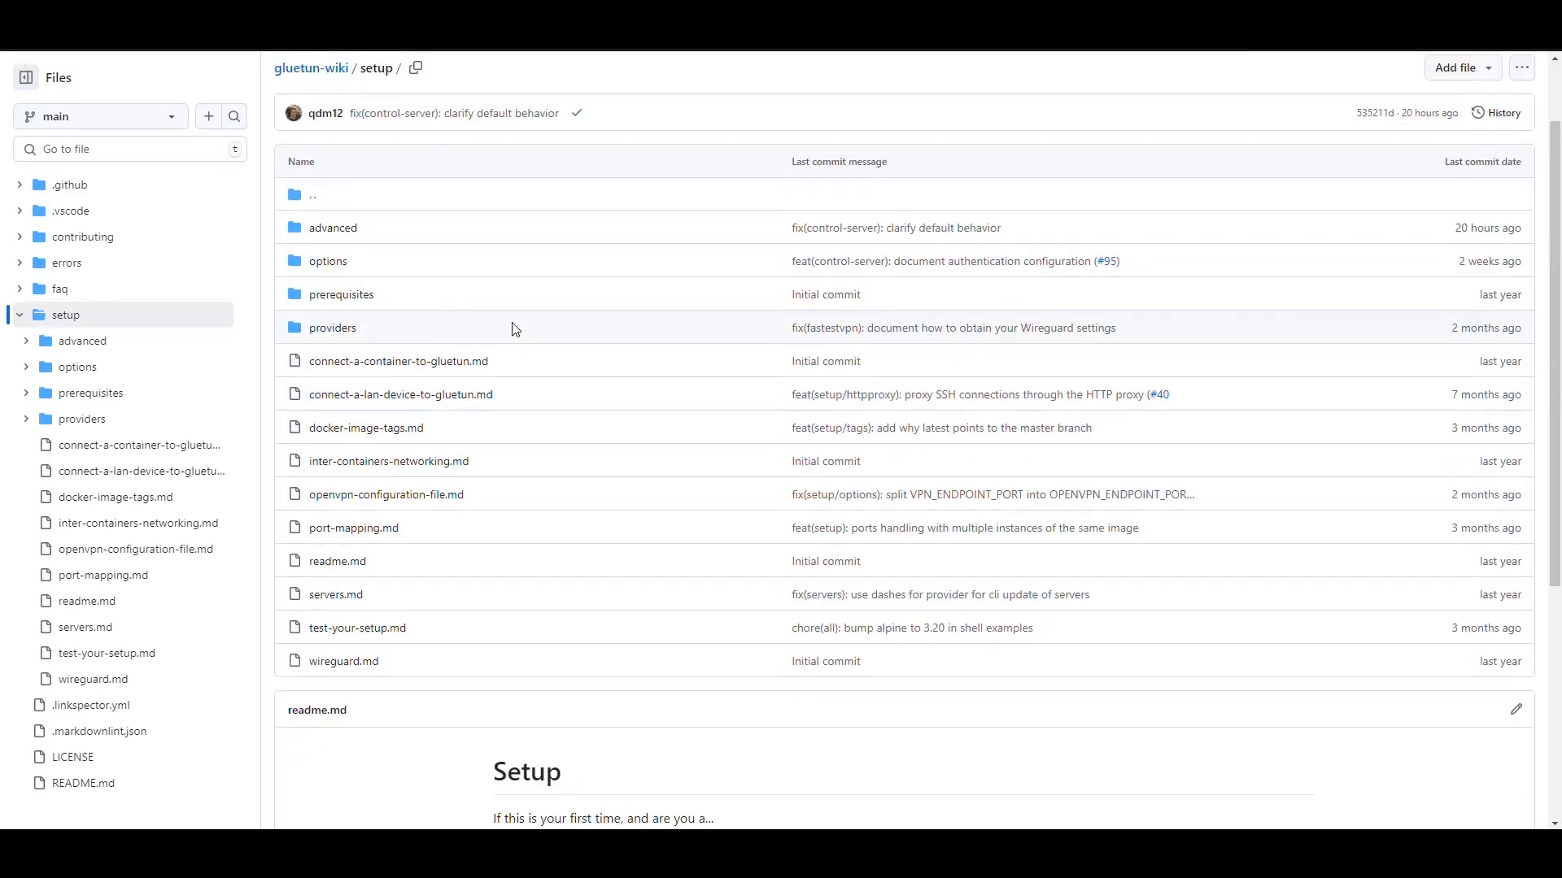
pyautogui.scroll(-5, 518, 411)
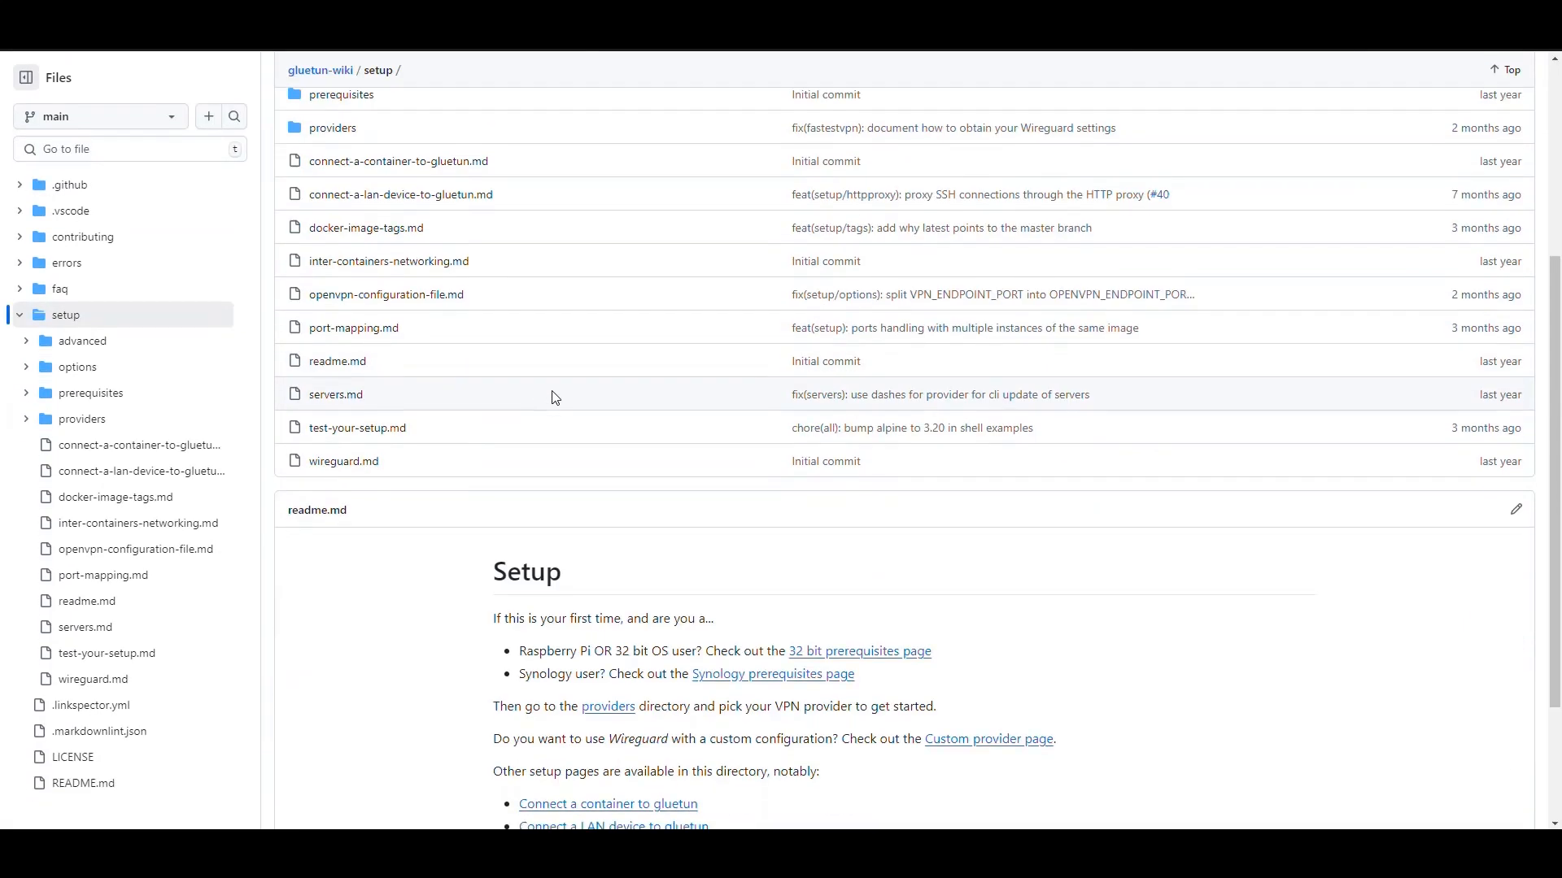
pyautogui.scroll(3, 566, 401)
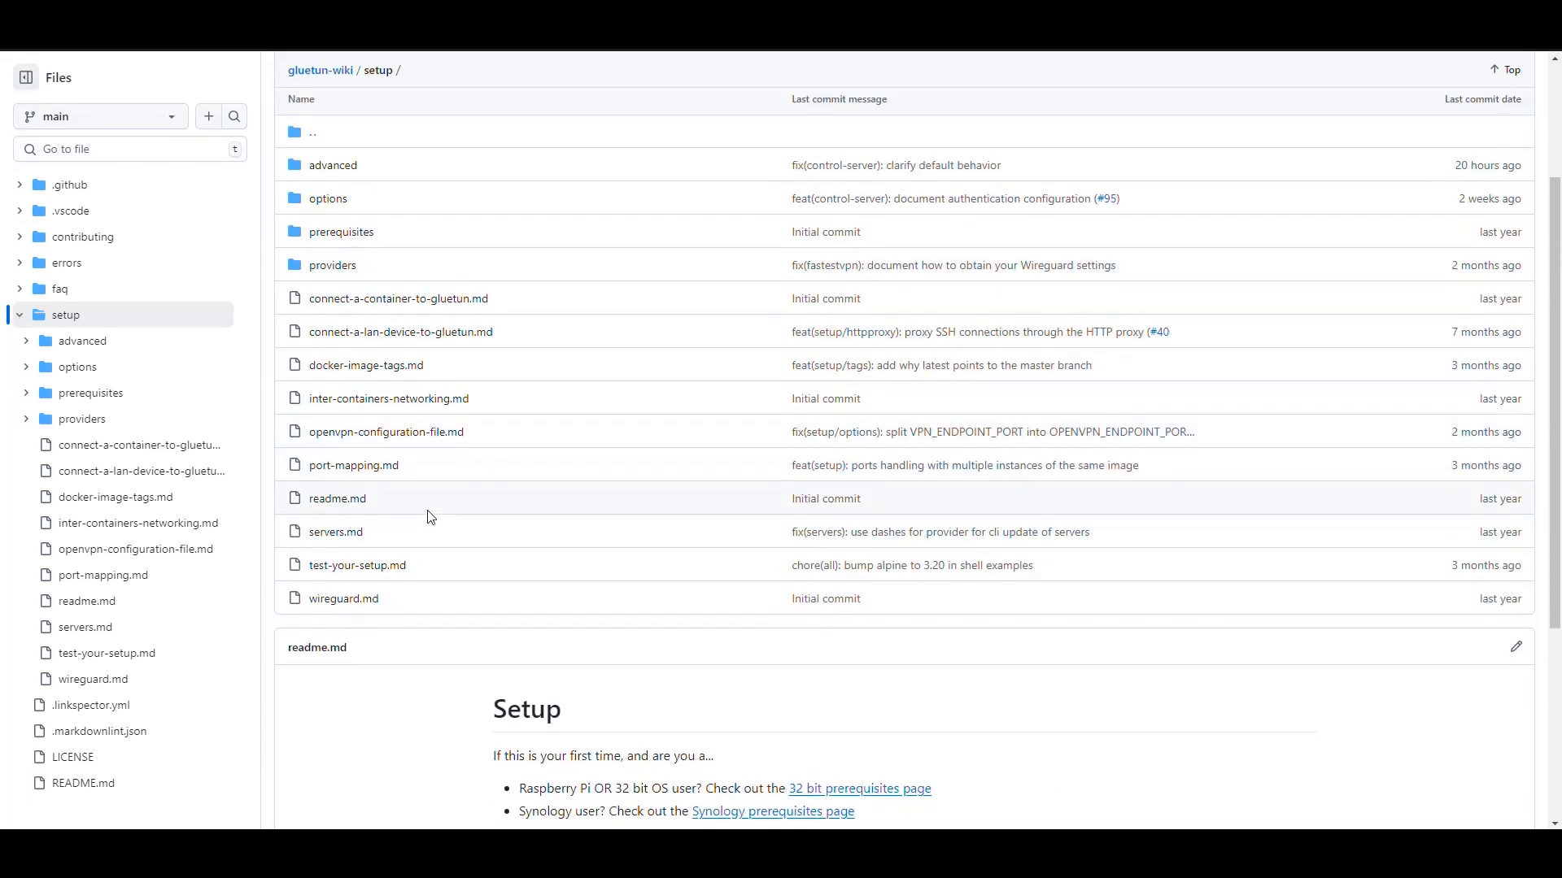
pyautogui.click(342, 537)
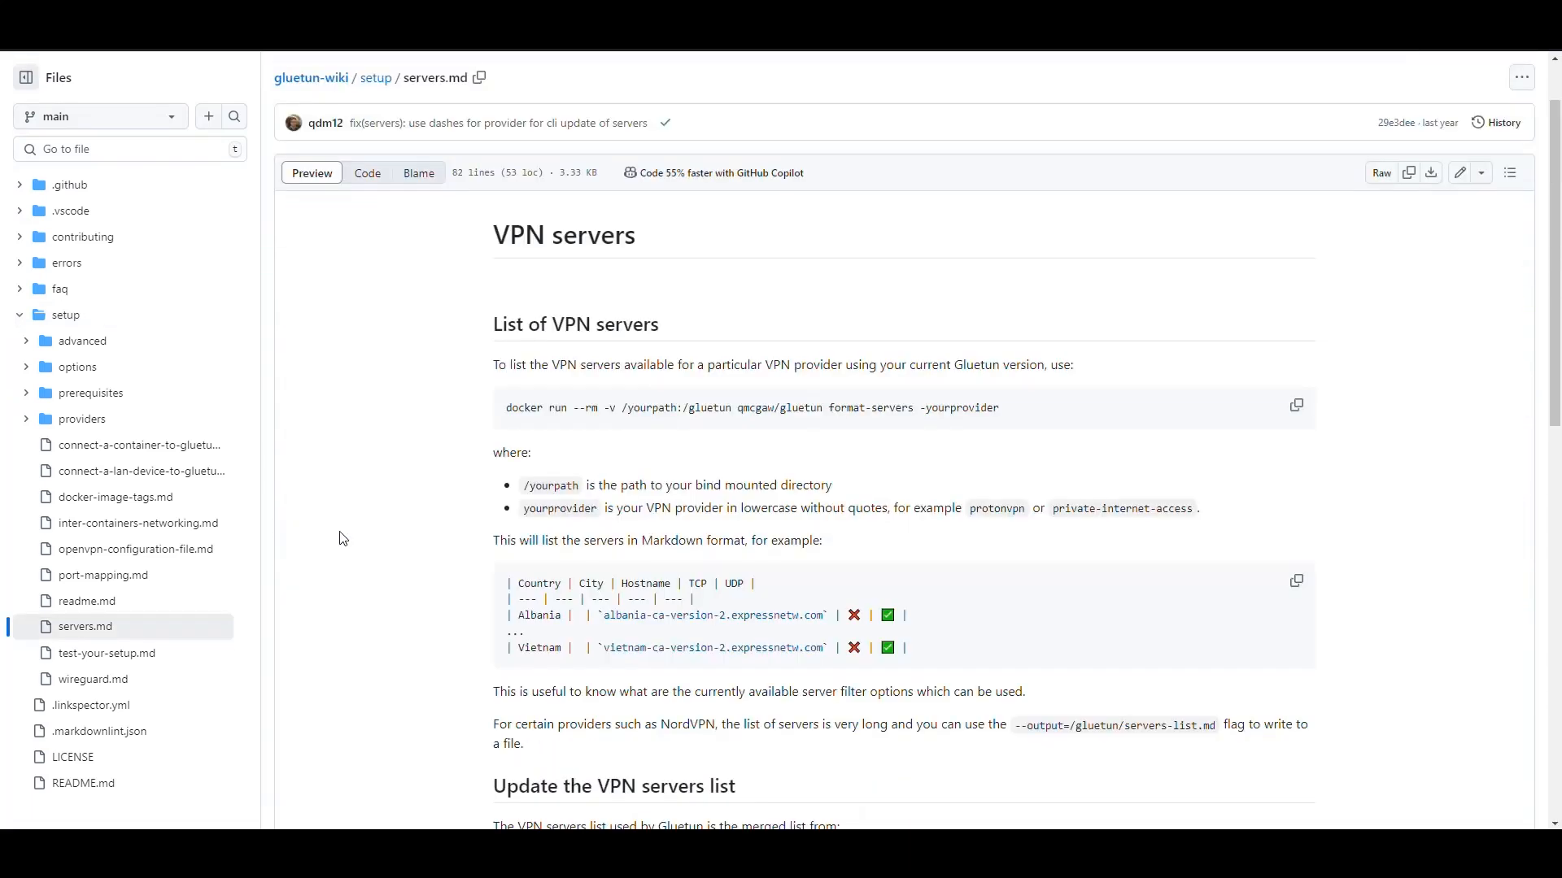
# Step: Scroll to 'Update the VPN servers list' and follow the built-in Gluetun servers list link
pyautogui.scroll(-1, 781, 401)
pyautogui.scroll(-2, 781, 401)
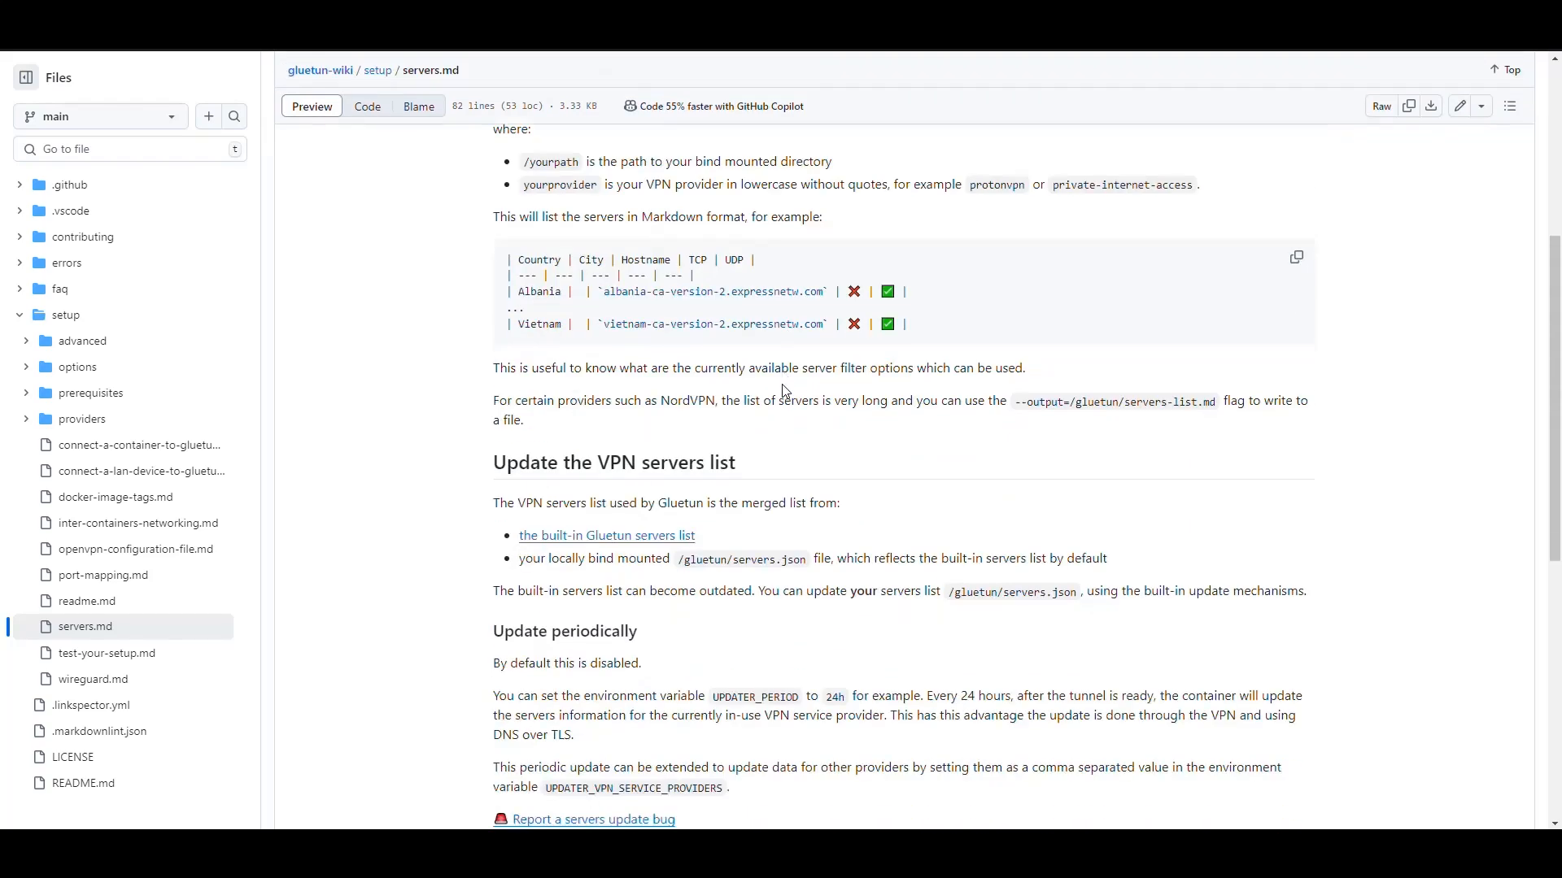
pyautogui.scroll(-5, 723, 363)
pyautogui.scroll(-2, 763, 356)
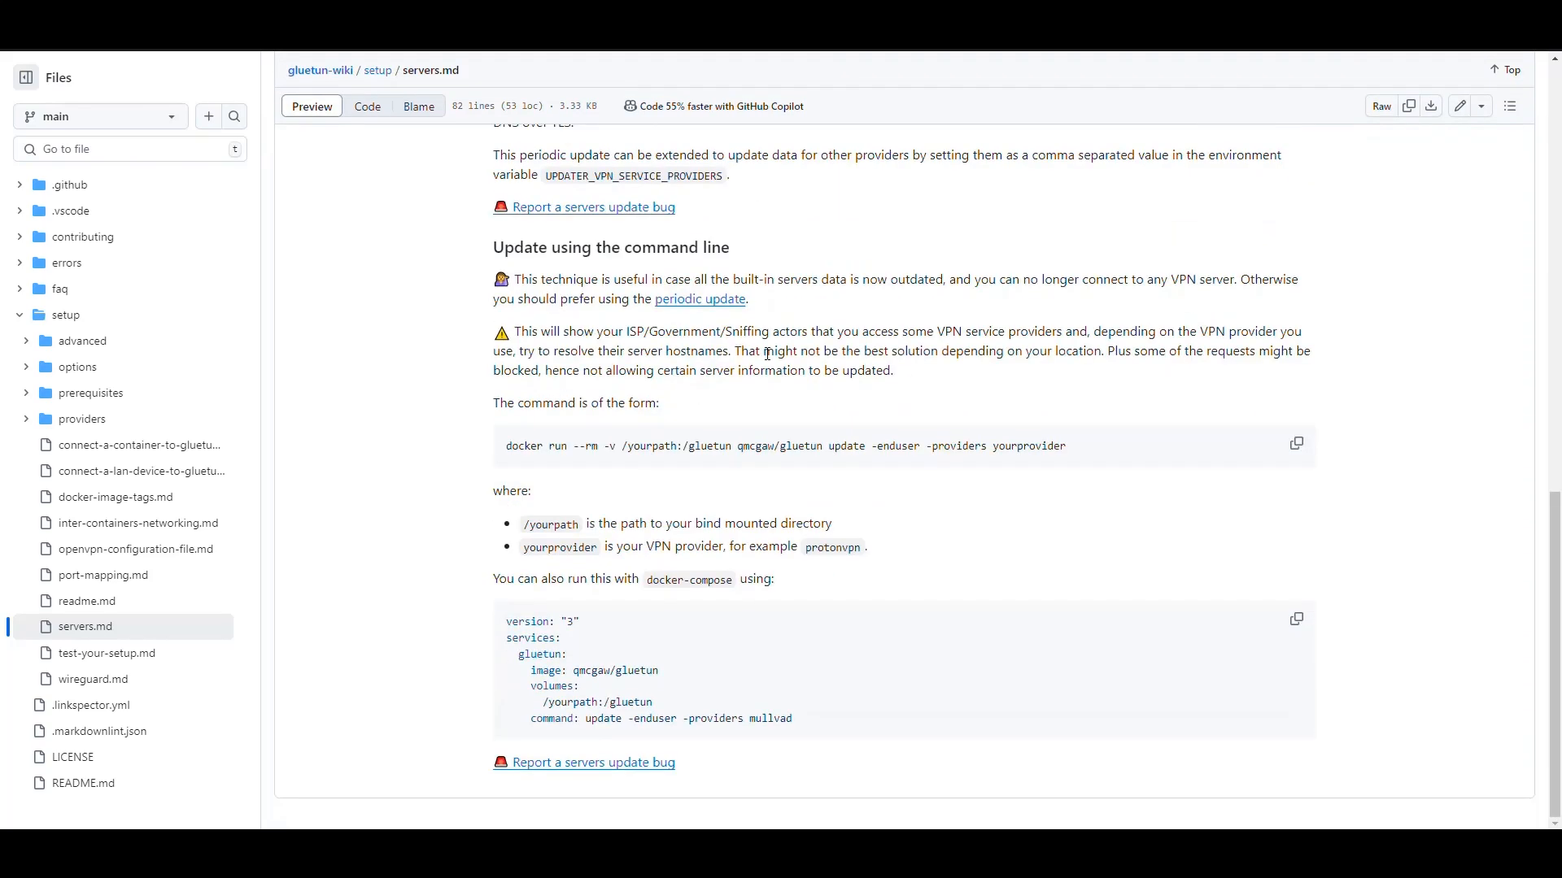
pyautogui.scroll(10, 771, 452)
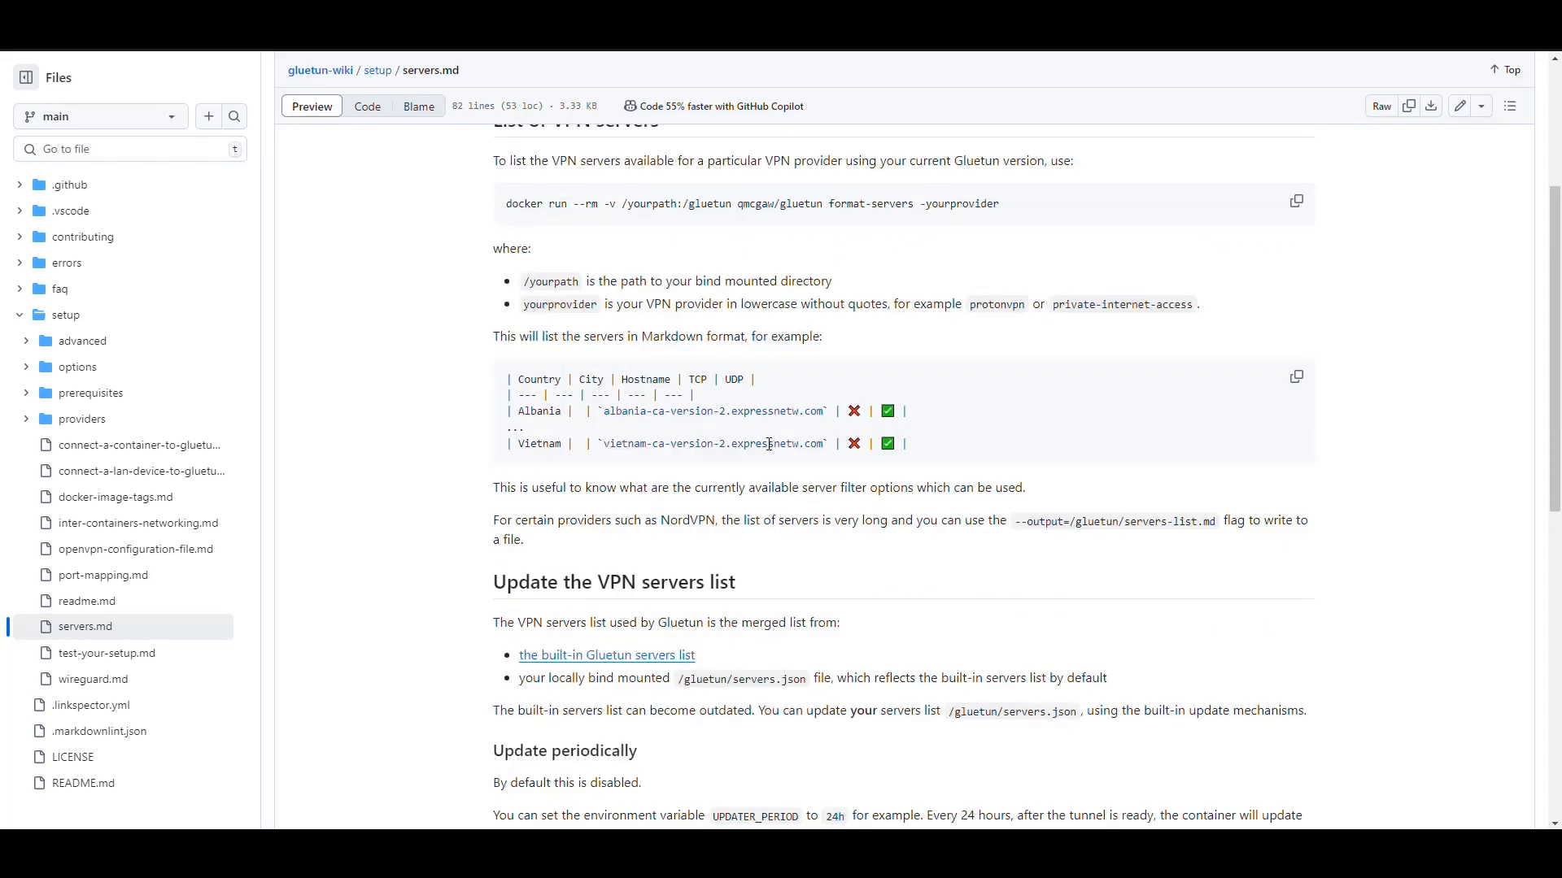
pyautogui.scroll(-5, 773, 439)
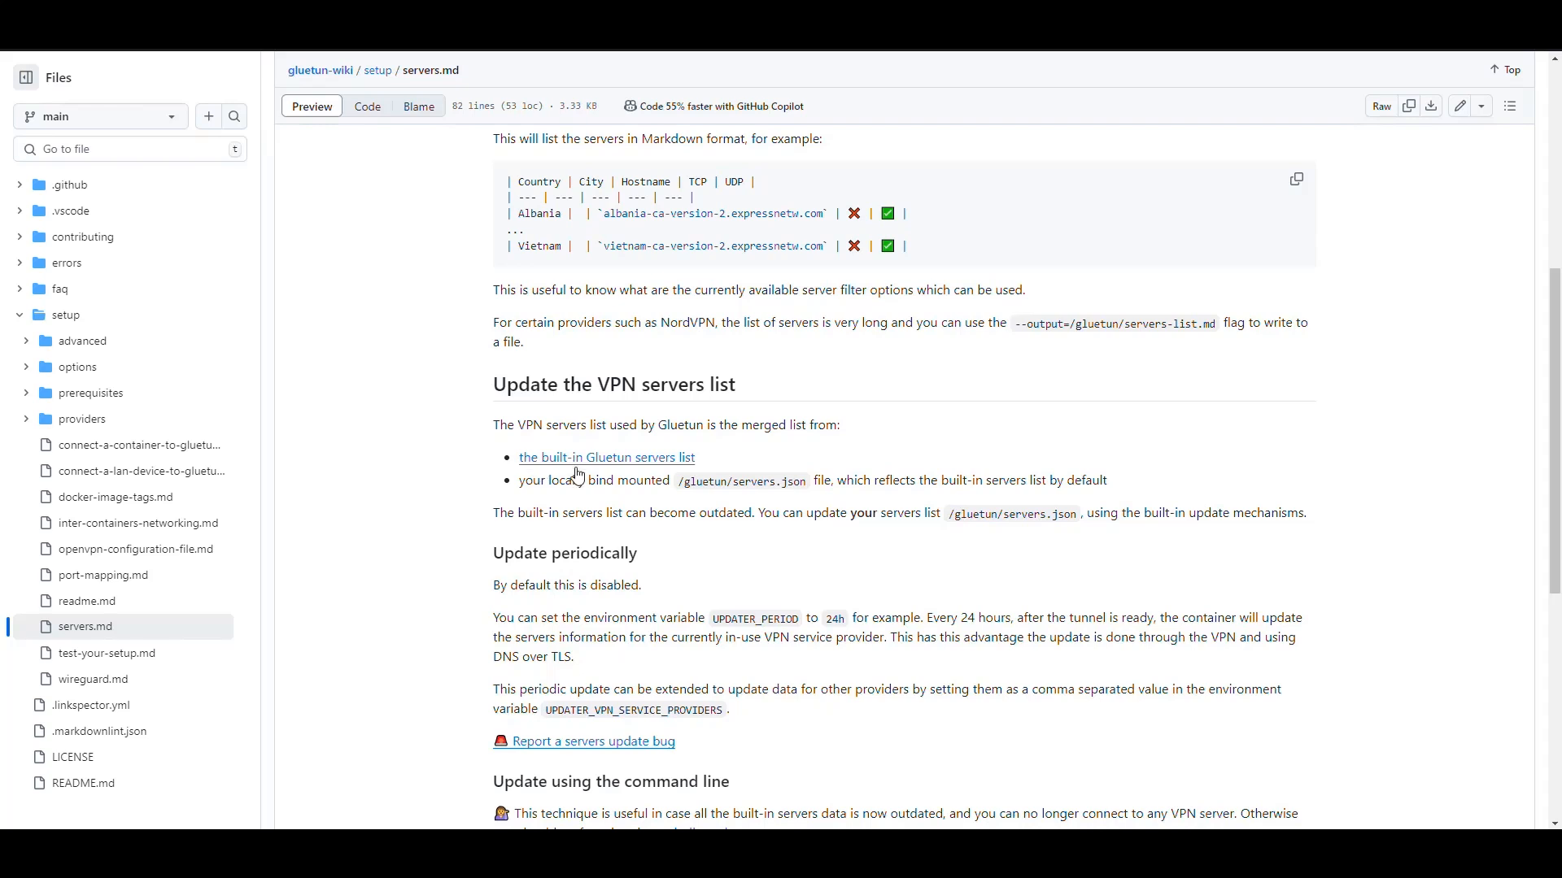
pyautogui.click(650, 467)
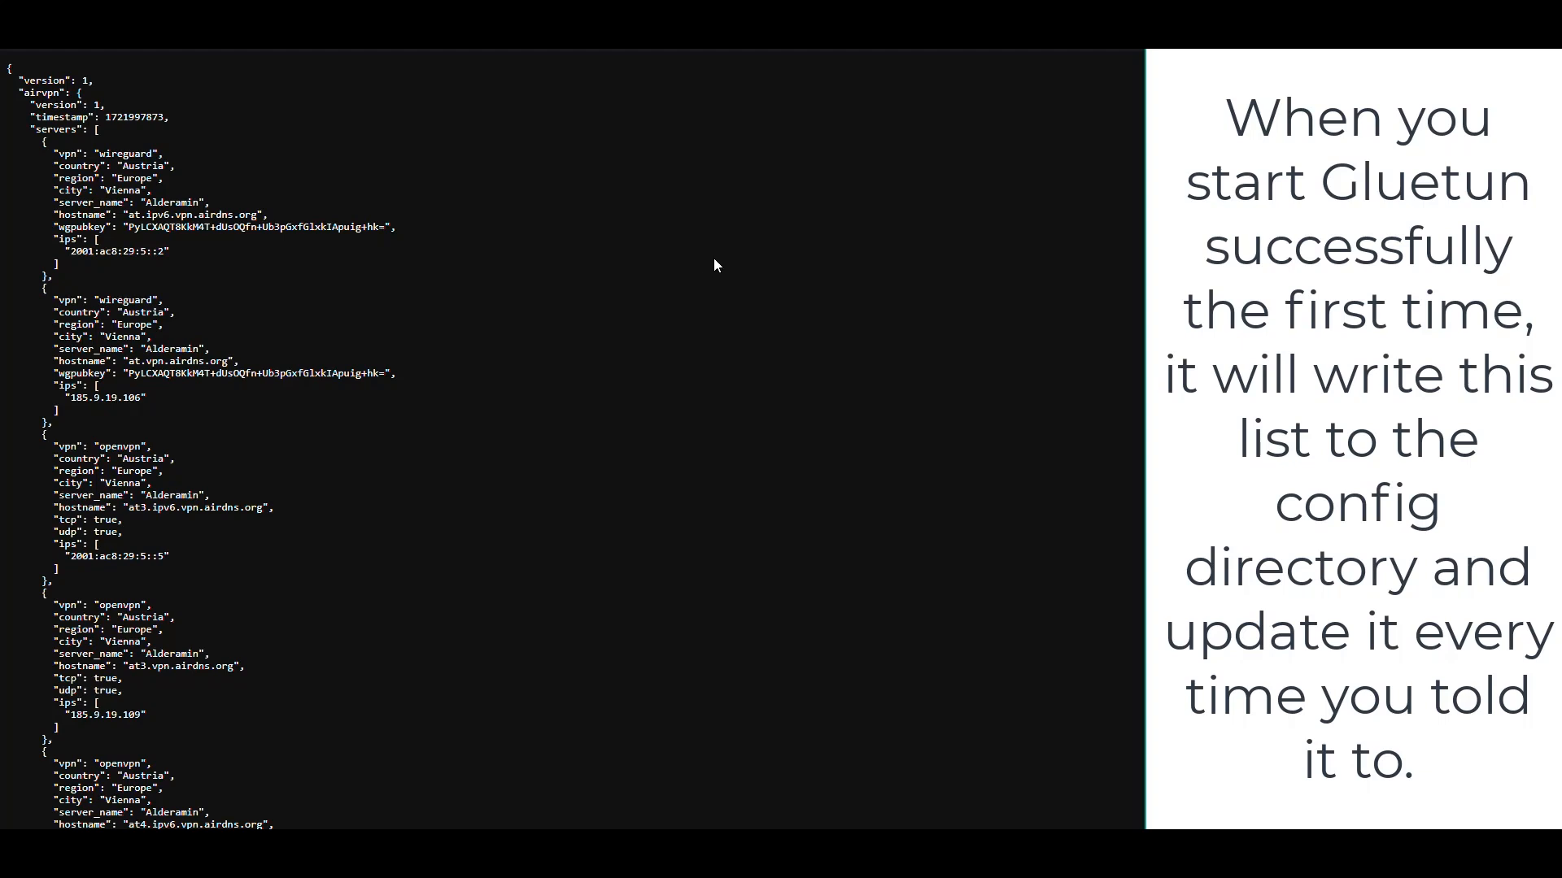
# Step: Search servers.json for 'private internet access' to reach its AU Adelaide OpenVPN server entries
pyautogui.hotkey('ctrl', 'f')
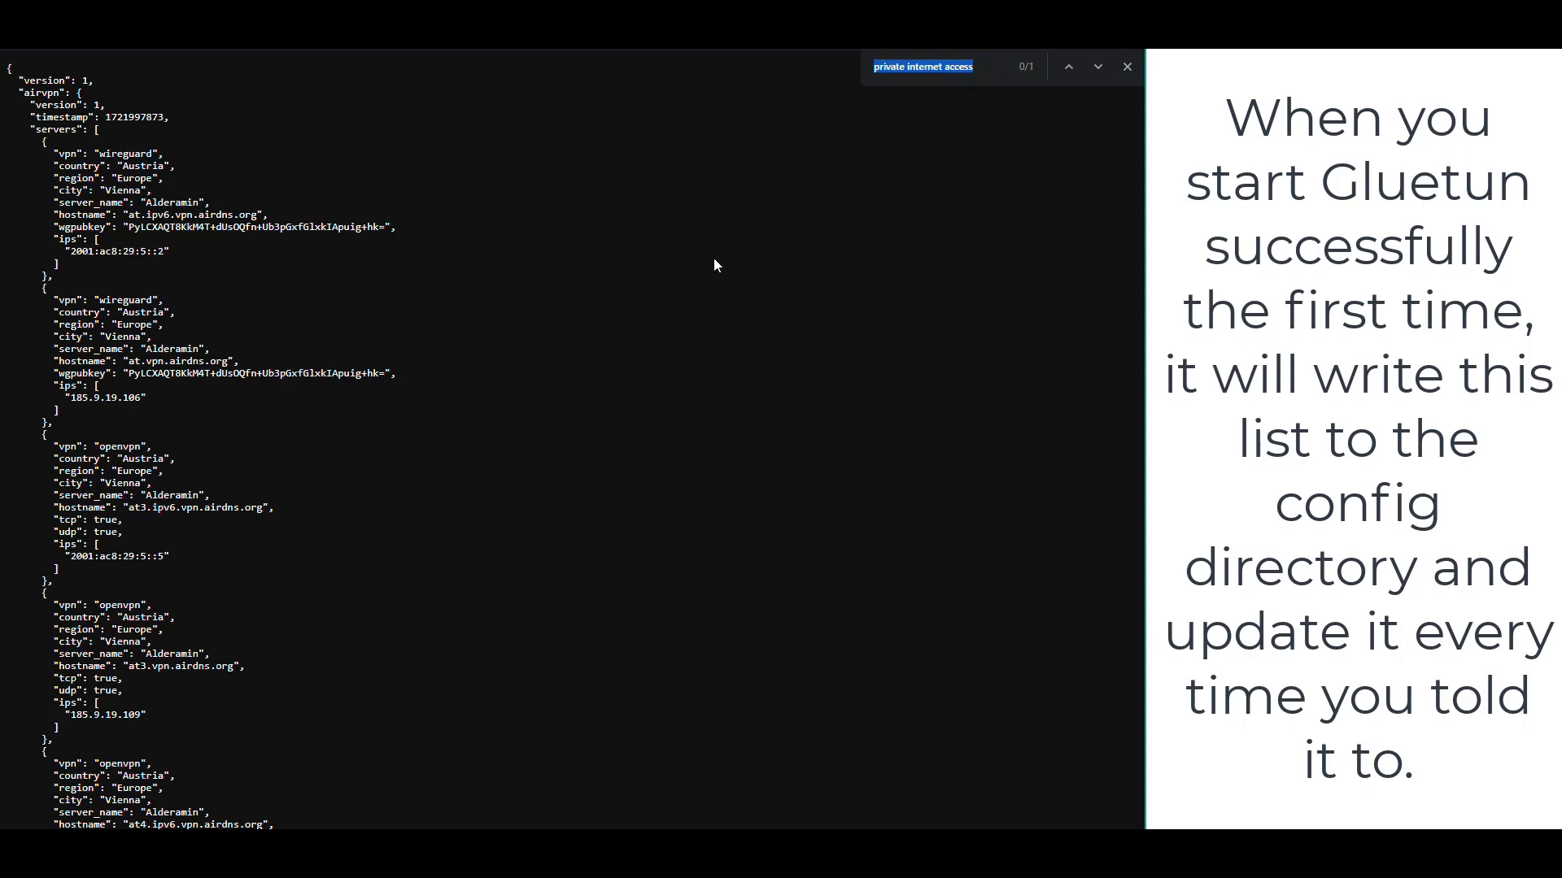
pyautogui.press('Return')
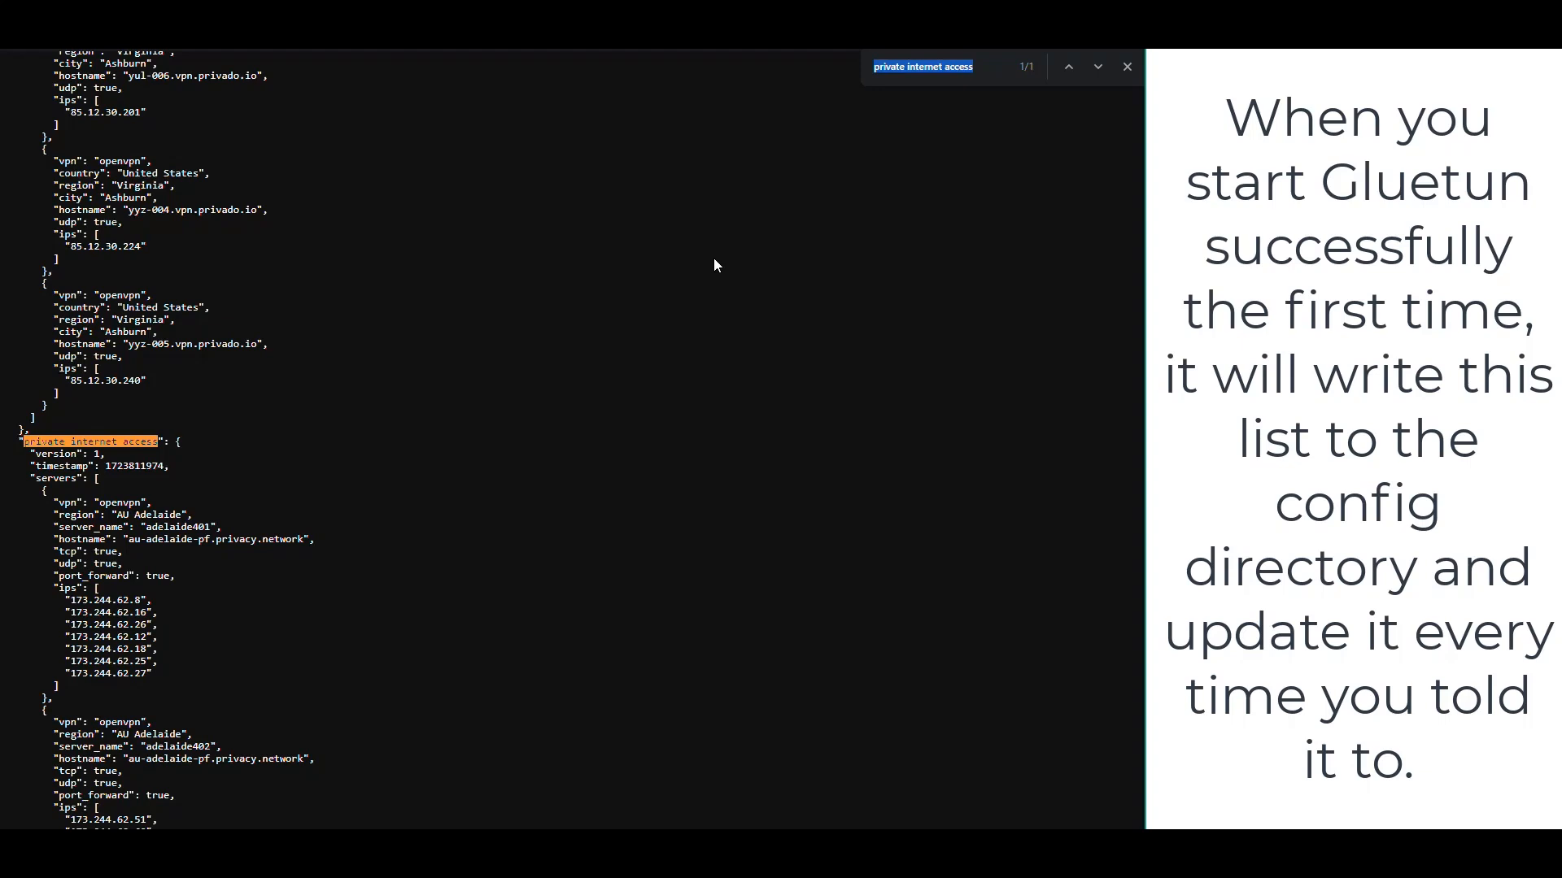
pyautogui.scroll(-9, 691, 249)
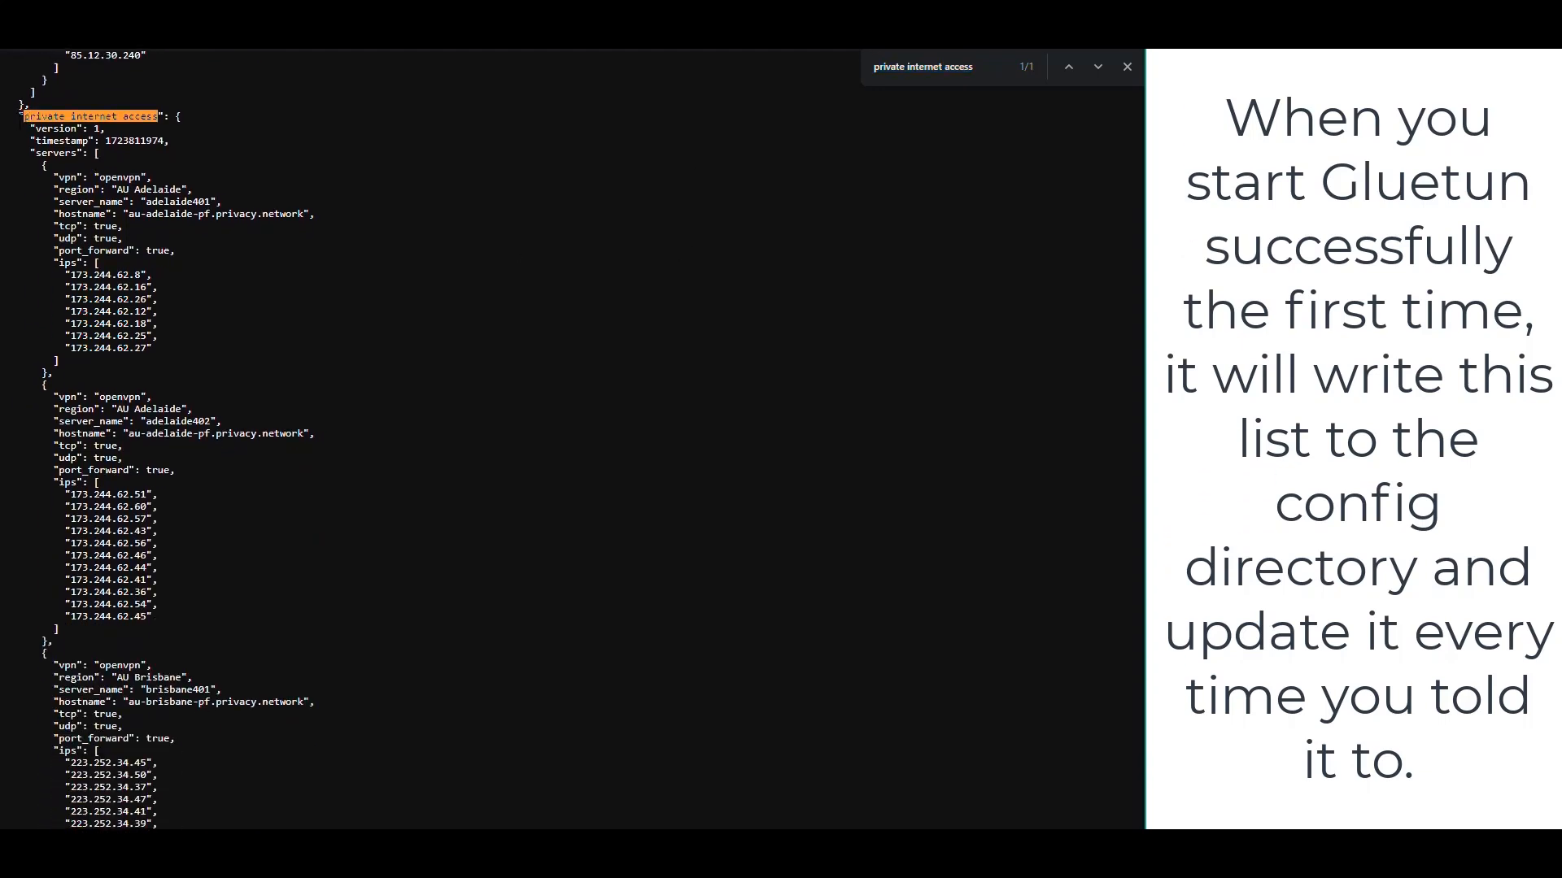
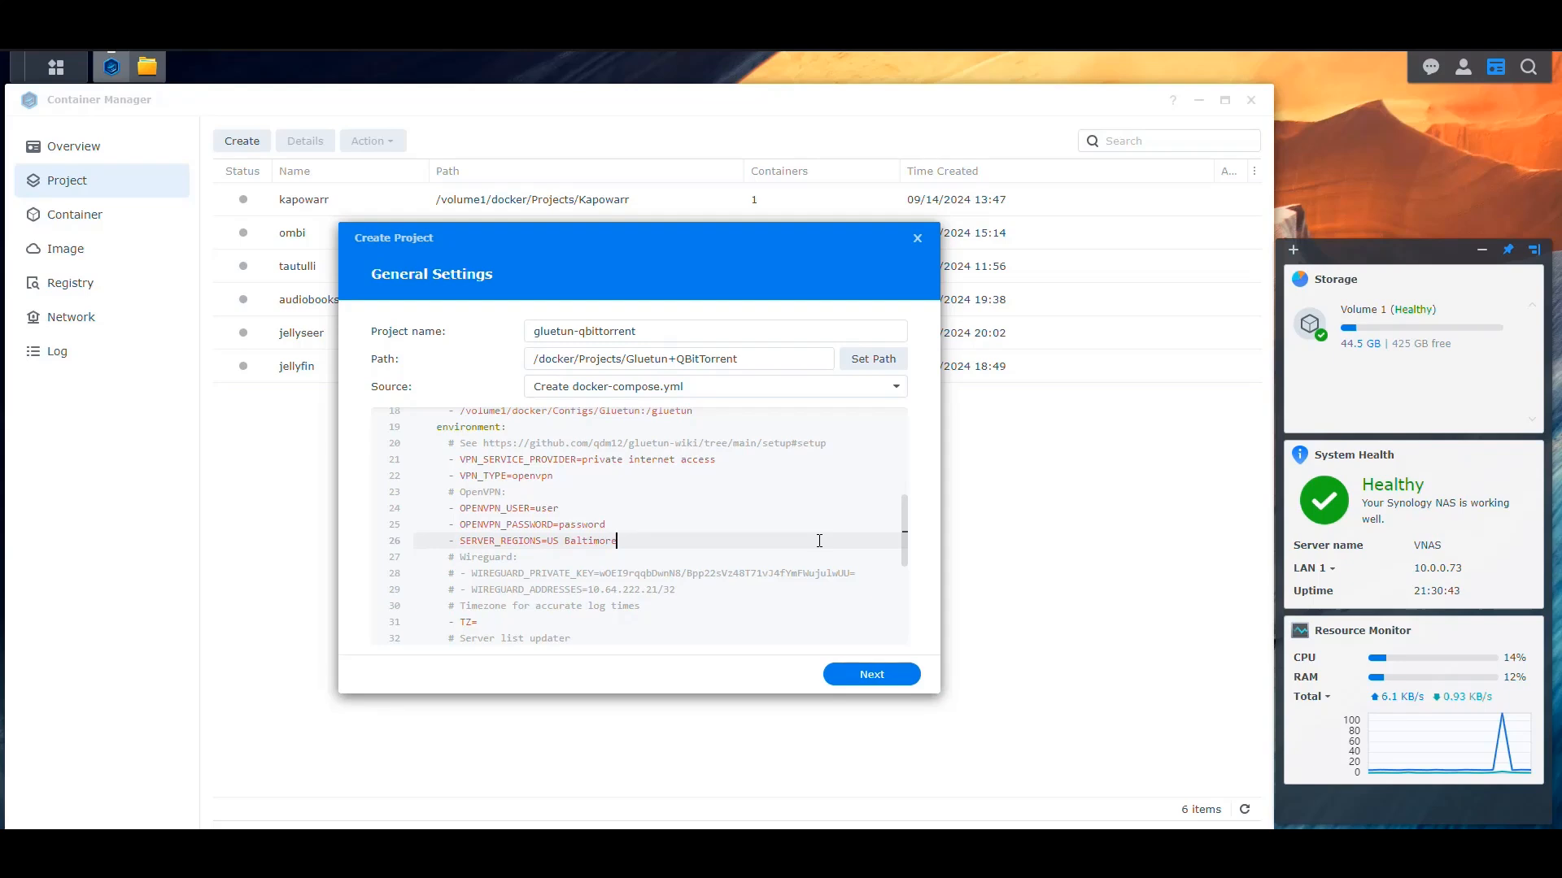
# Step: Scroll down the new gluetun-qbittorrent compose file to review its Gluetun environment settings
pyautogui.scroll(-1, 700, 525)
# Step: Delete the Wireguard comment lines and set TZ to America/New_York
pyautogui.click(633, 518)
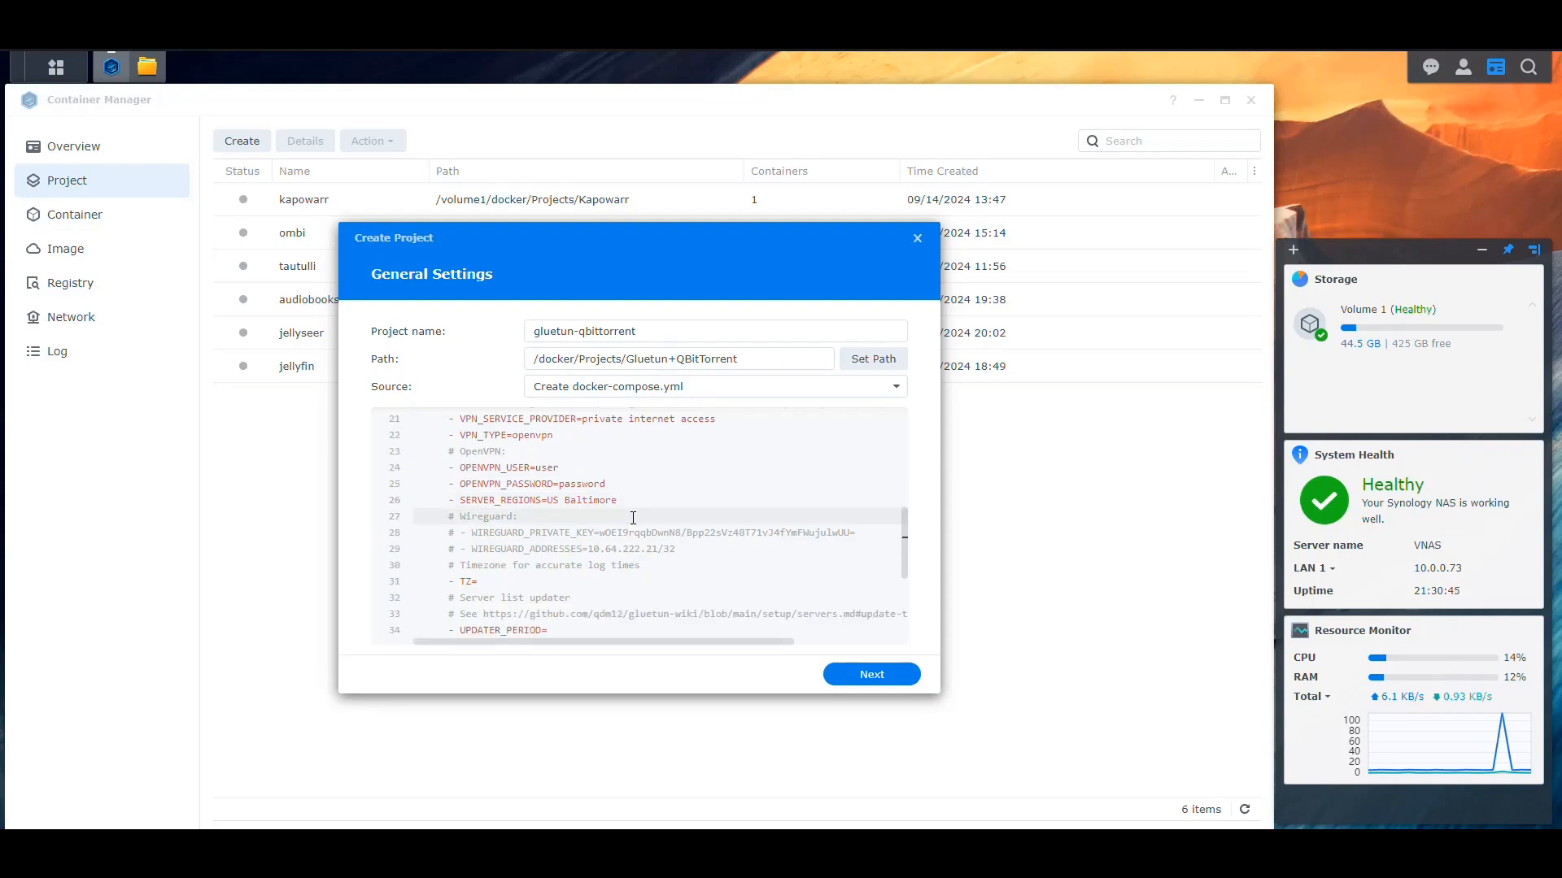
pyautogui.hotkey('shift', 'Down')
pyautogui.hotkey('shift', 'Down')
pyautogui.hotkey('shift', 'Down')
pyautogui.hotkey('shift', 'Down')
pyautogui.press('Delete')
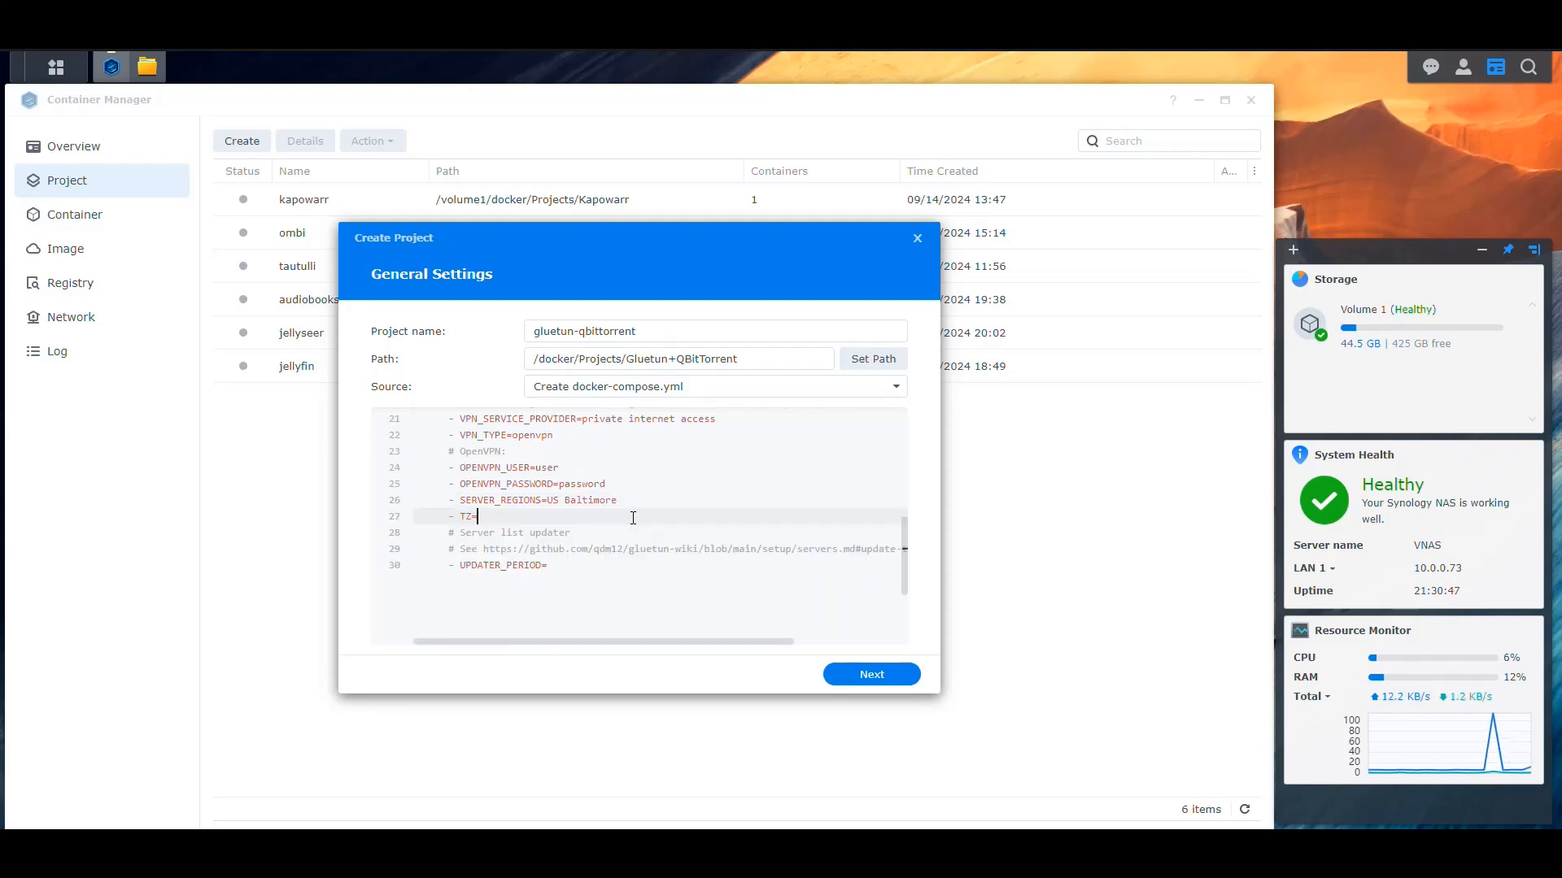
pyautogui.write('America/New_York')
# Step: Locate the servers-list wiki link and the UPDATER_PERIOD line in the compose file
pyautogui.click(484, 550)
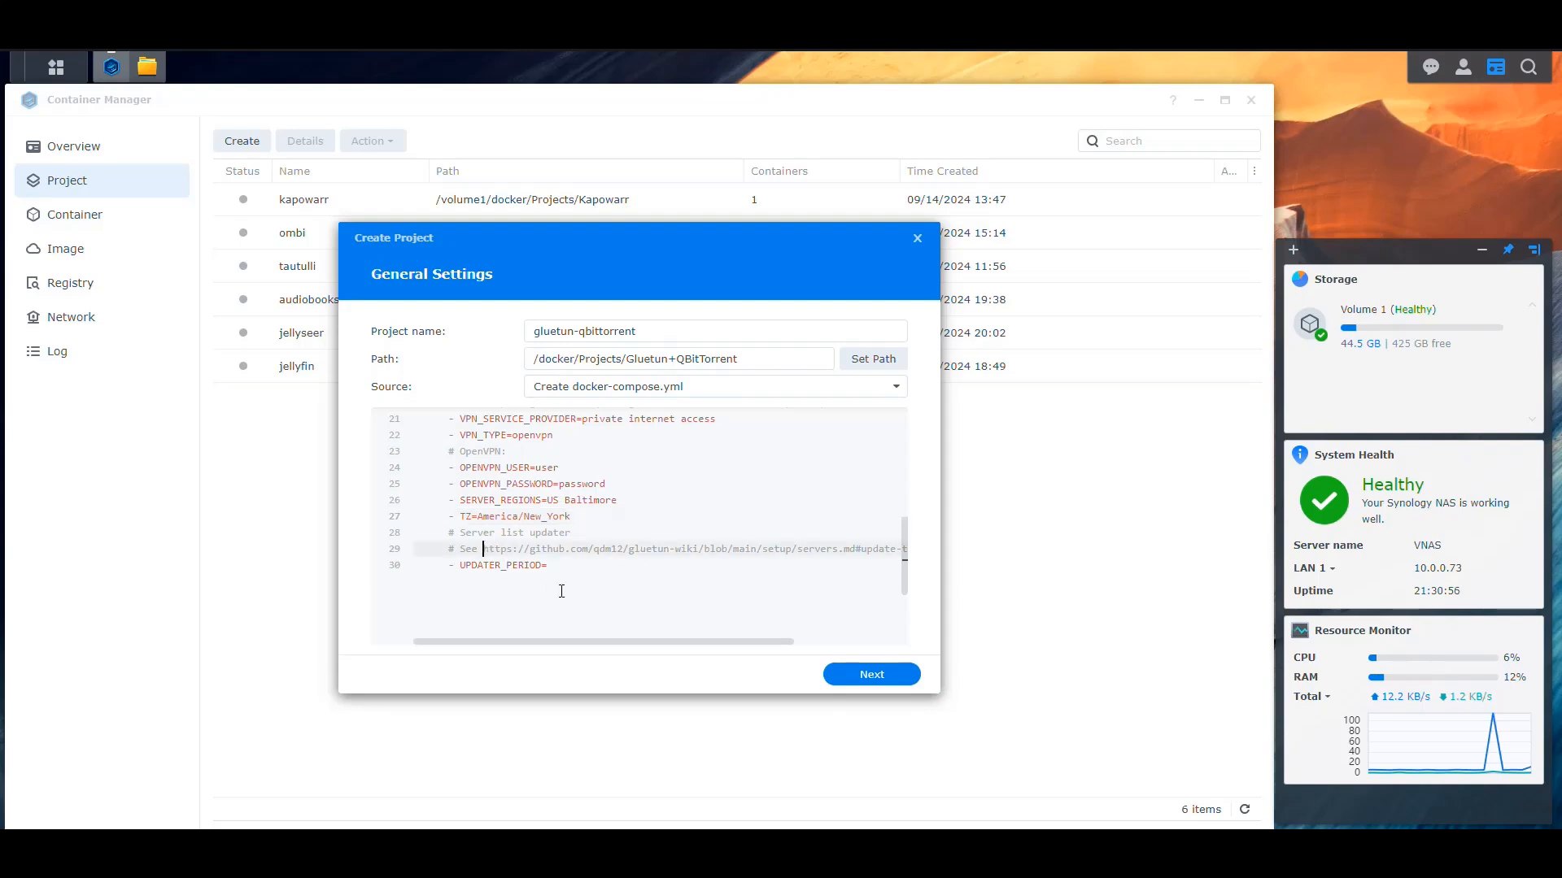
pyautogui.hotkey('shift', 'End')
pyautogui.press('Home')
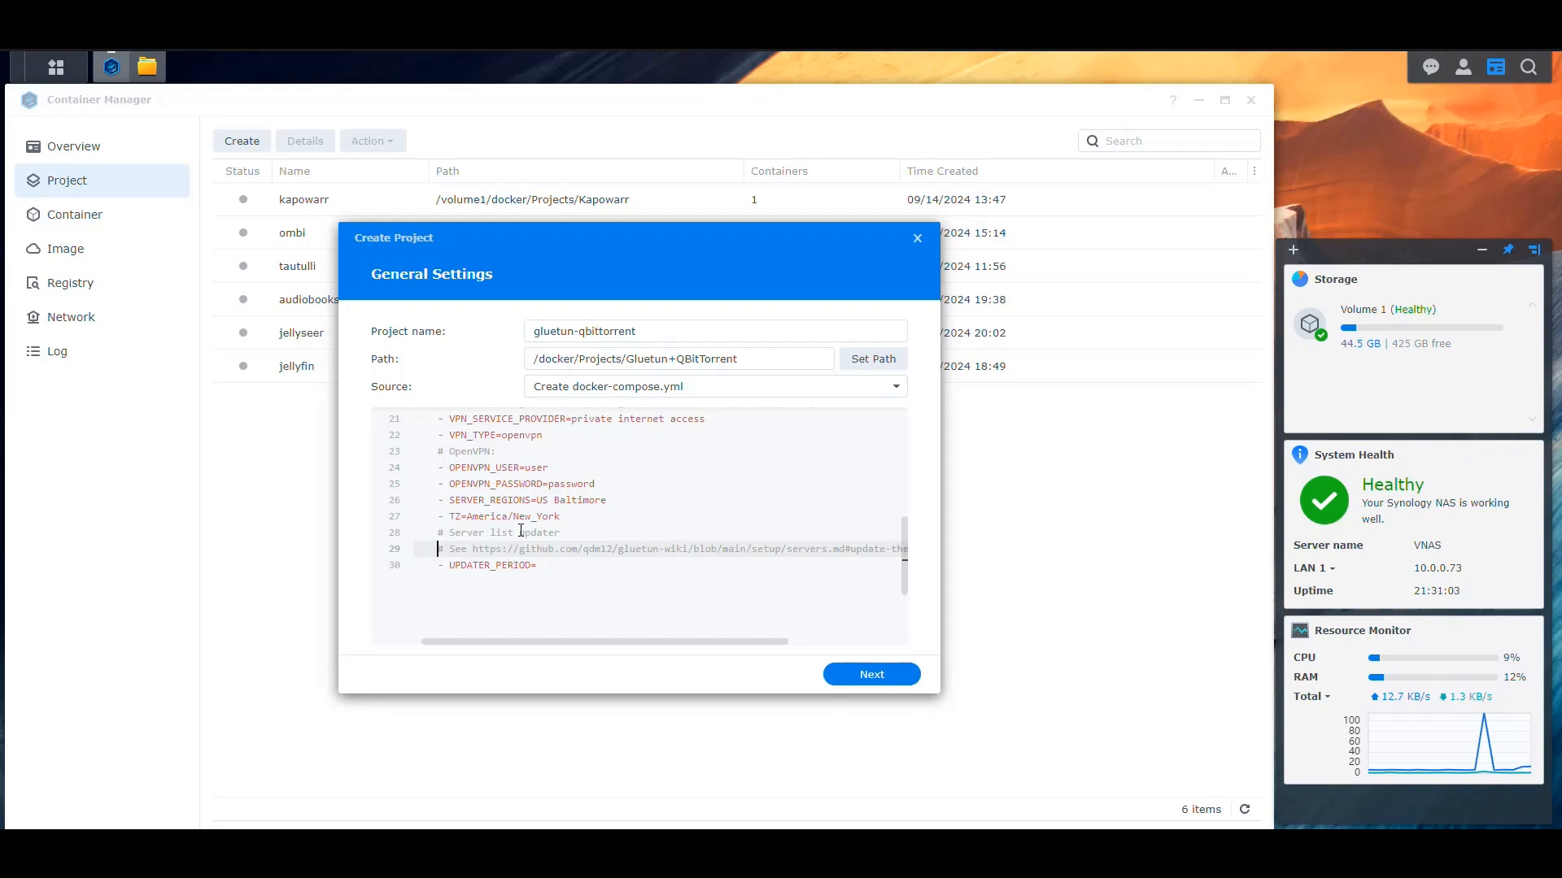
pyautogui.moveTo(706, 419); pyautogui.dragTo(634, 432)
pyautogui.scroll(-4, 624, 567)
pyautogui.click(465, 608)
pyautogui.scroll(-1, 460, 585)
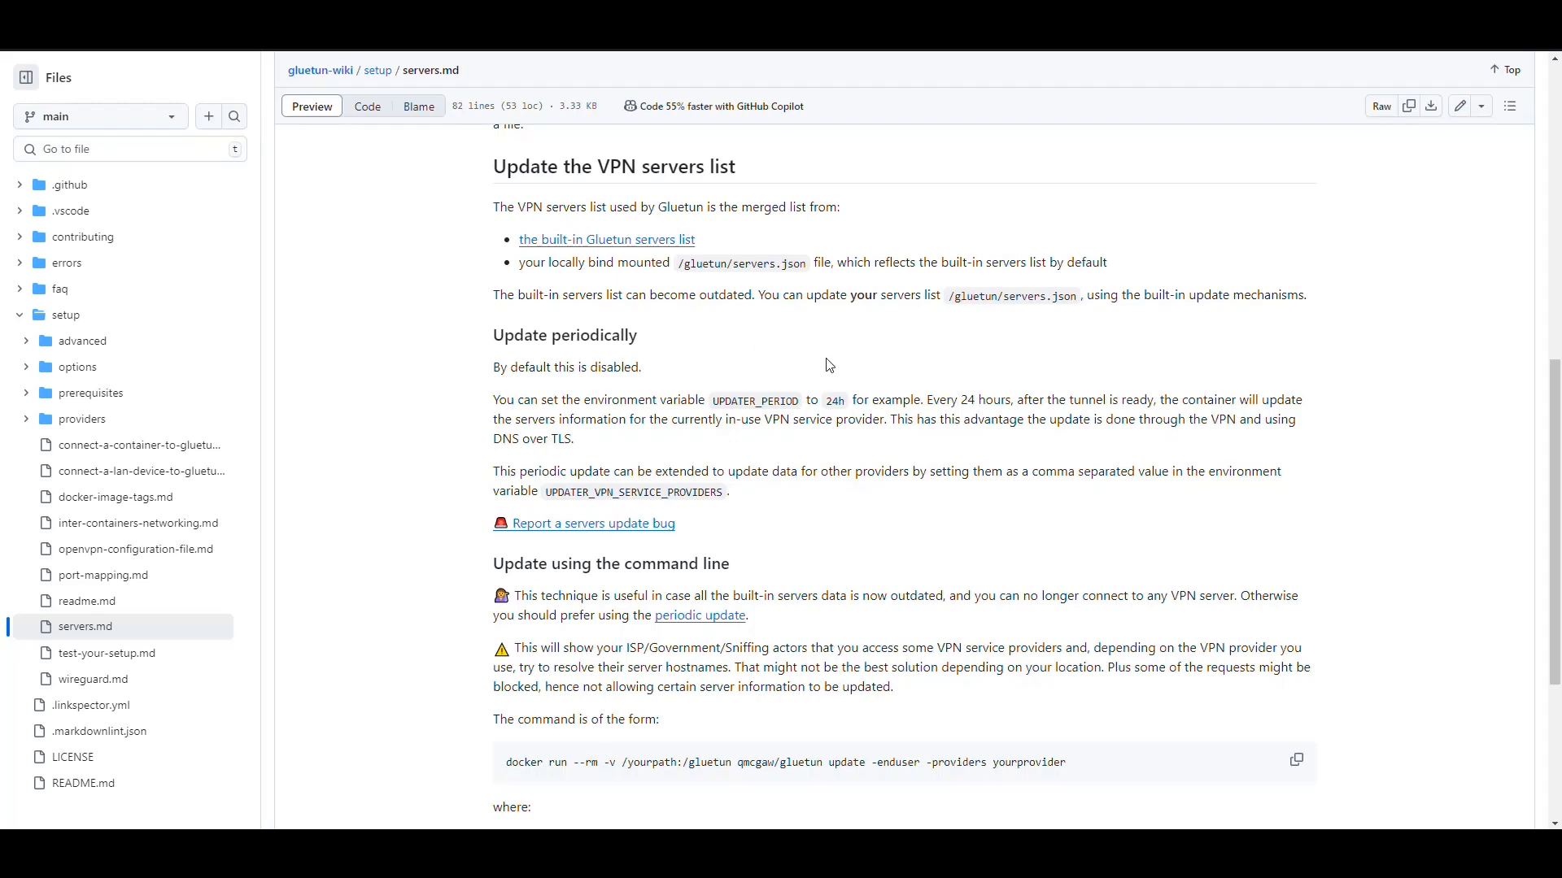
# Step: Read the wiki's periodic server-update advice and set UPDATER_PERIOD to 24h
pyautogui.scroll(-1, 865, 337)
pyautogui.scroll(-2, 868, 342)
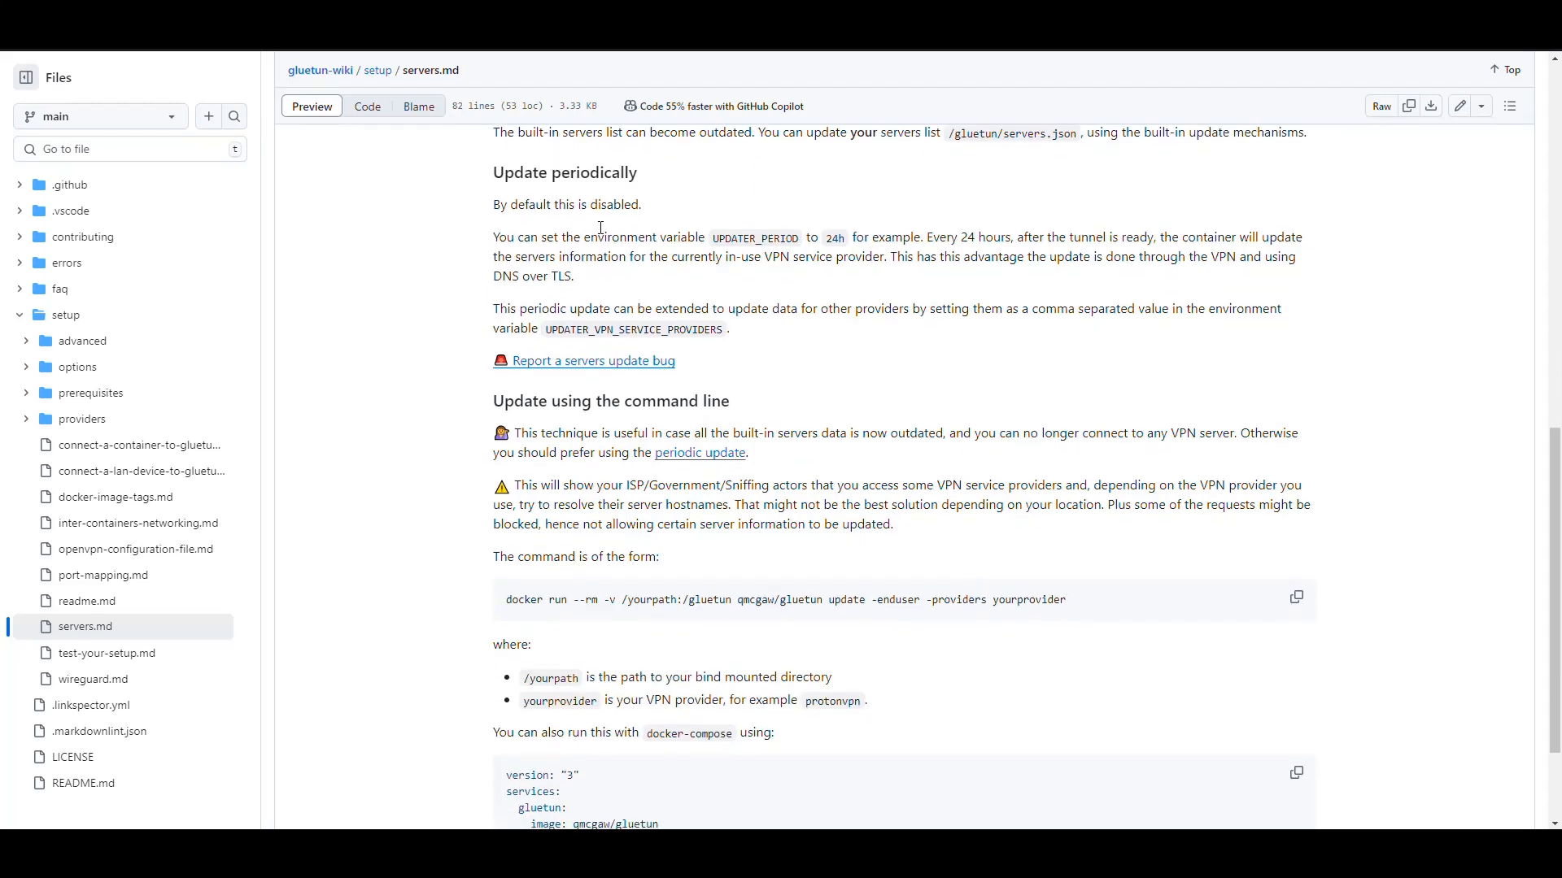
pyautogui.moveTo(651, 216); pyautogui.dragTo(484, 205)
pyautogui.click(608, 210)
pyautogui.moveTo(505, 258); pyautogui.dragTo(885, 259)
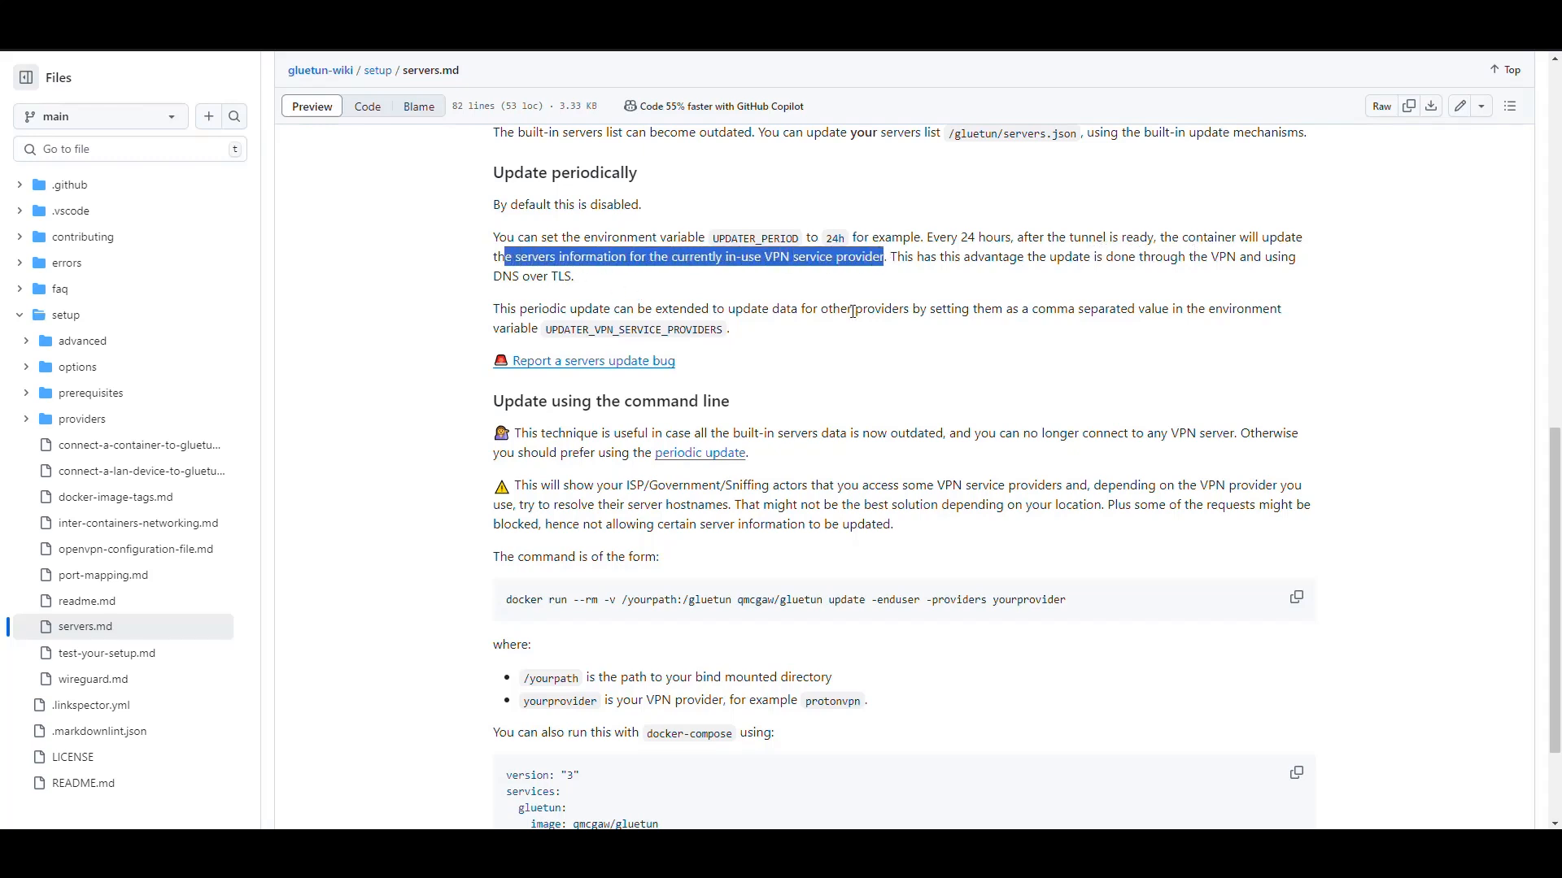
pyautogui.moveTo(714, 242); pyautogui.dragTo(830, 248)
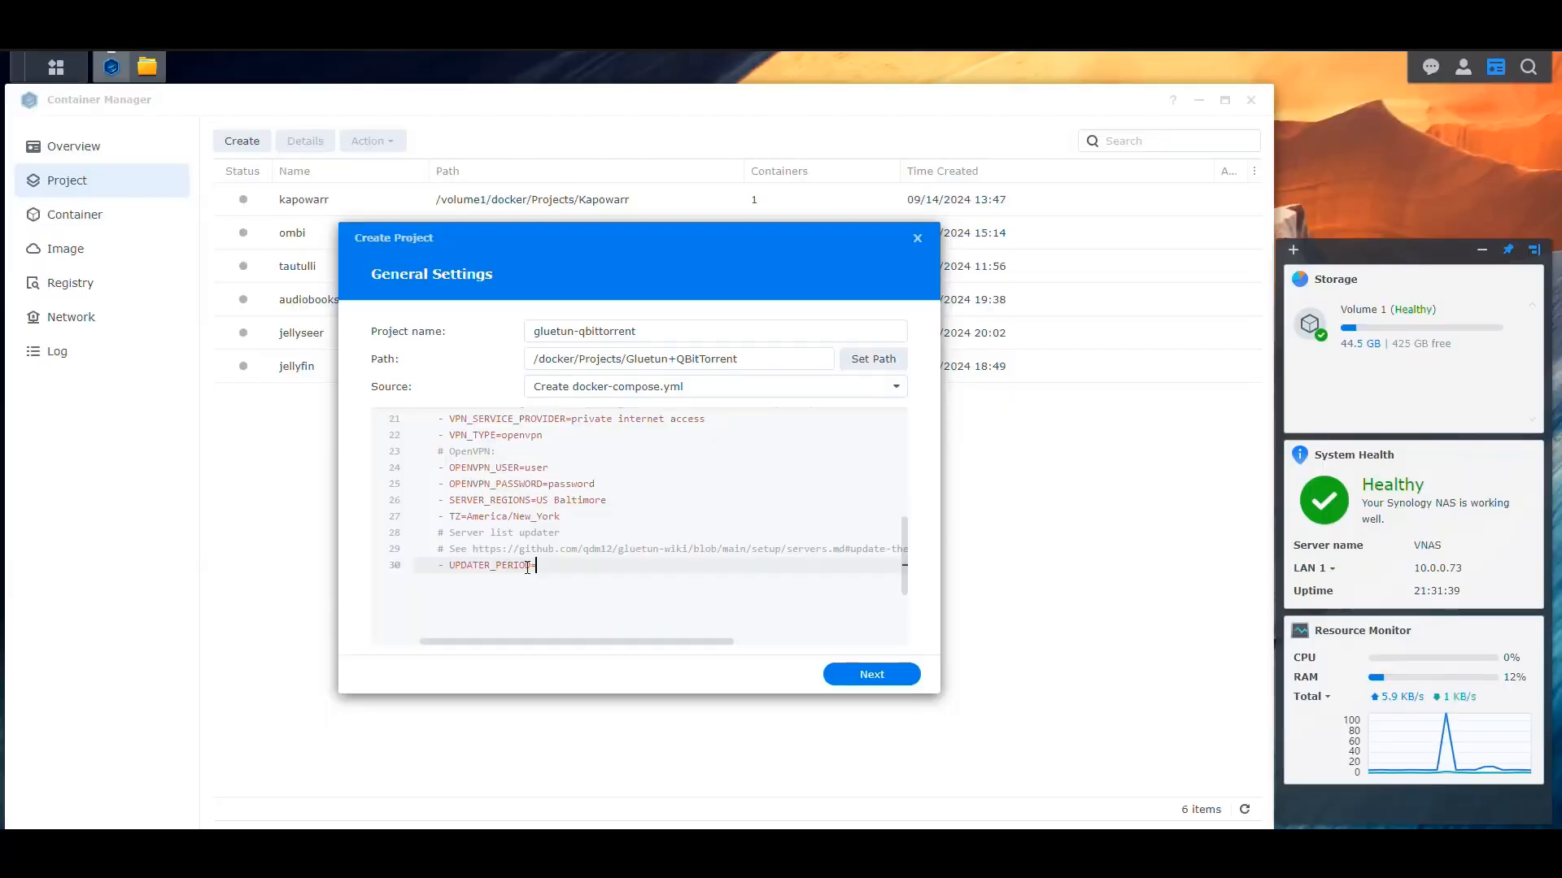
pyautogui.write('24h')
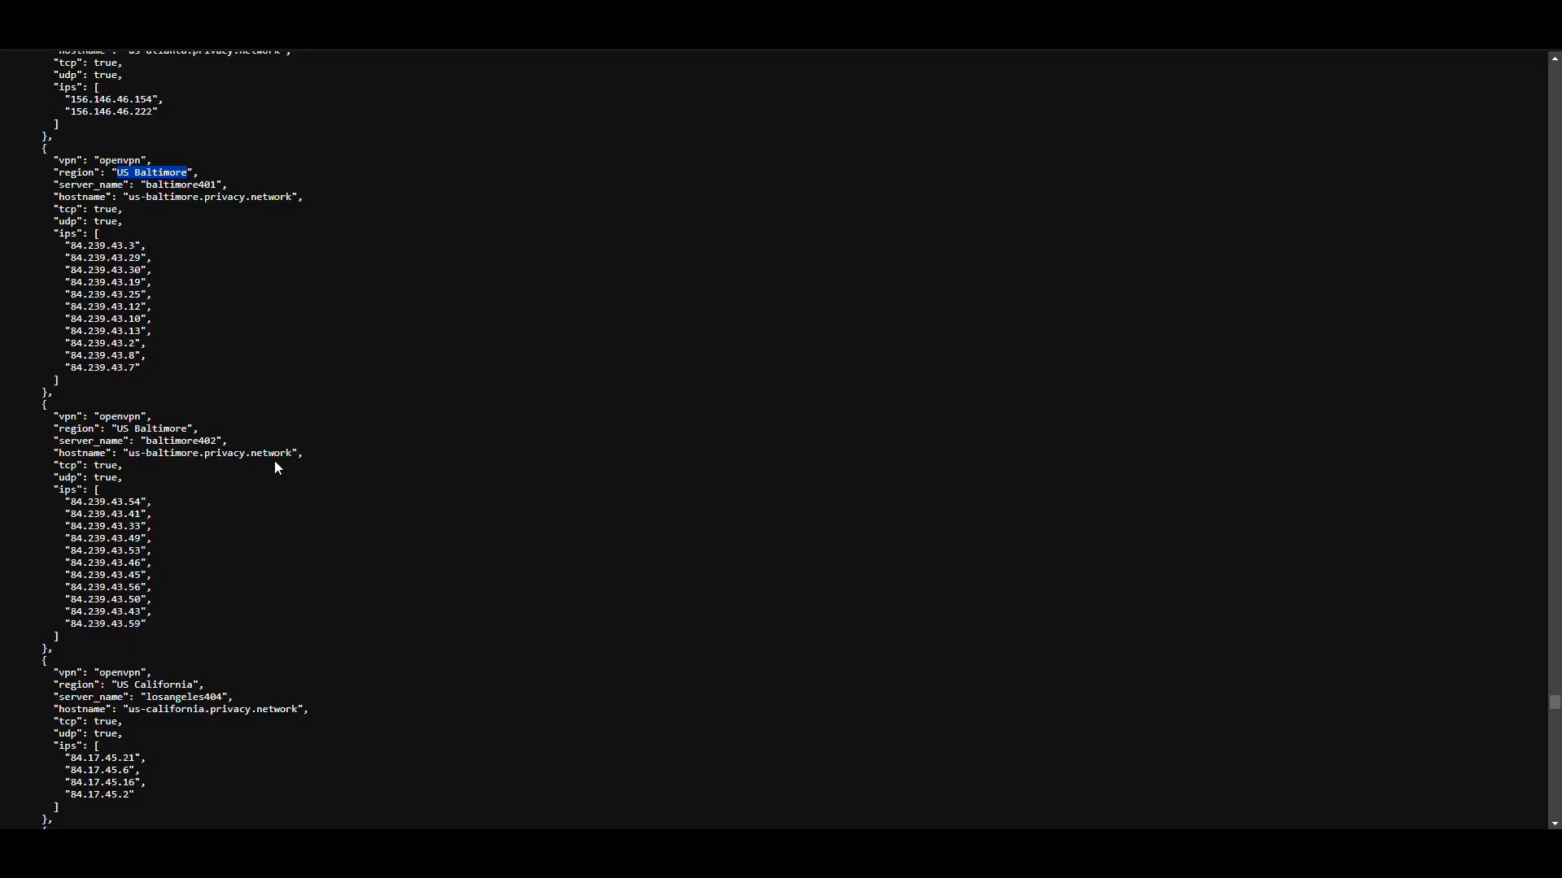
pyautogui.moveTo(159, 374); pyautogui.dragTo(16, 244)
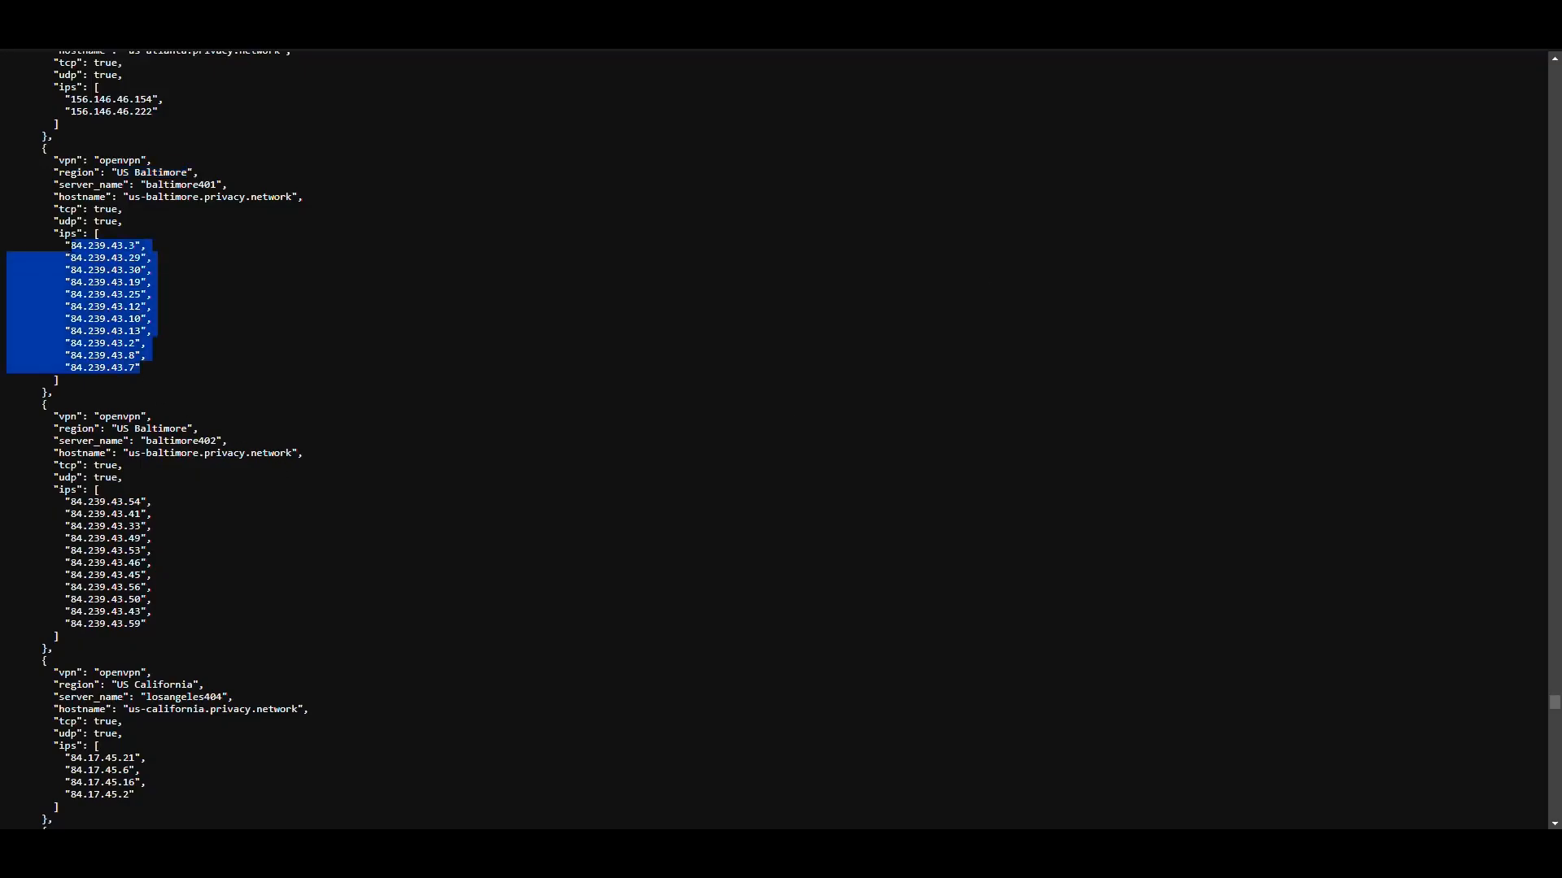
pyautogui.click(216, 348)
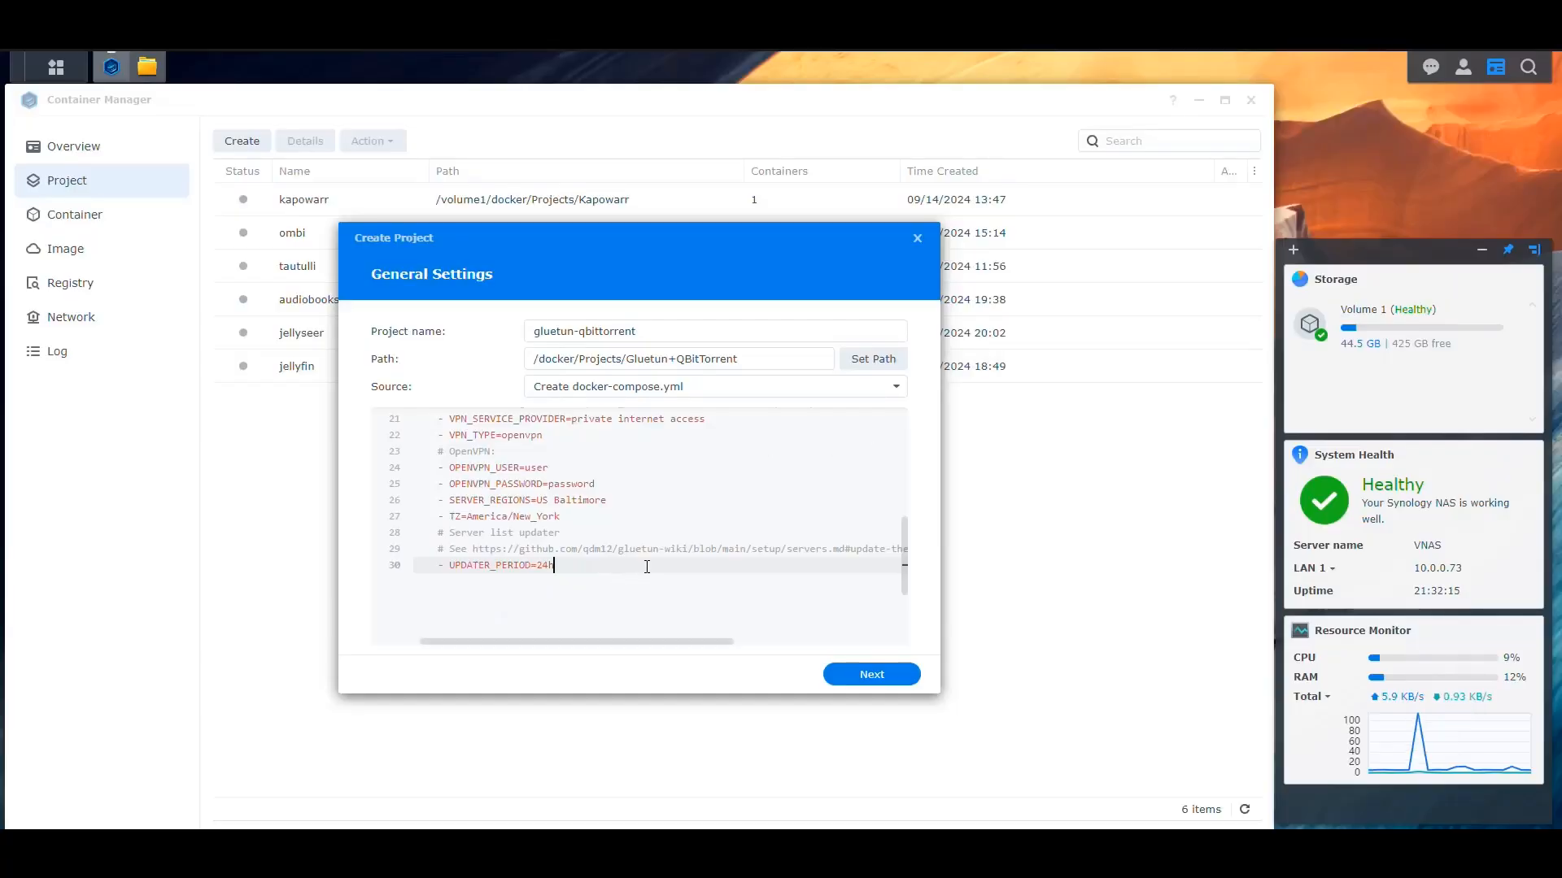
# Step: Finish the wizard with 'Start the project once it is created' unchecked, then view the project's YAML
pyautogui.scroll(7, 648, 567)
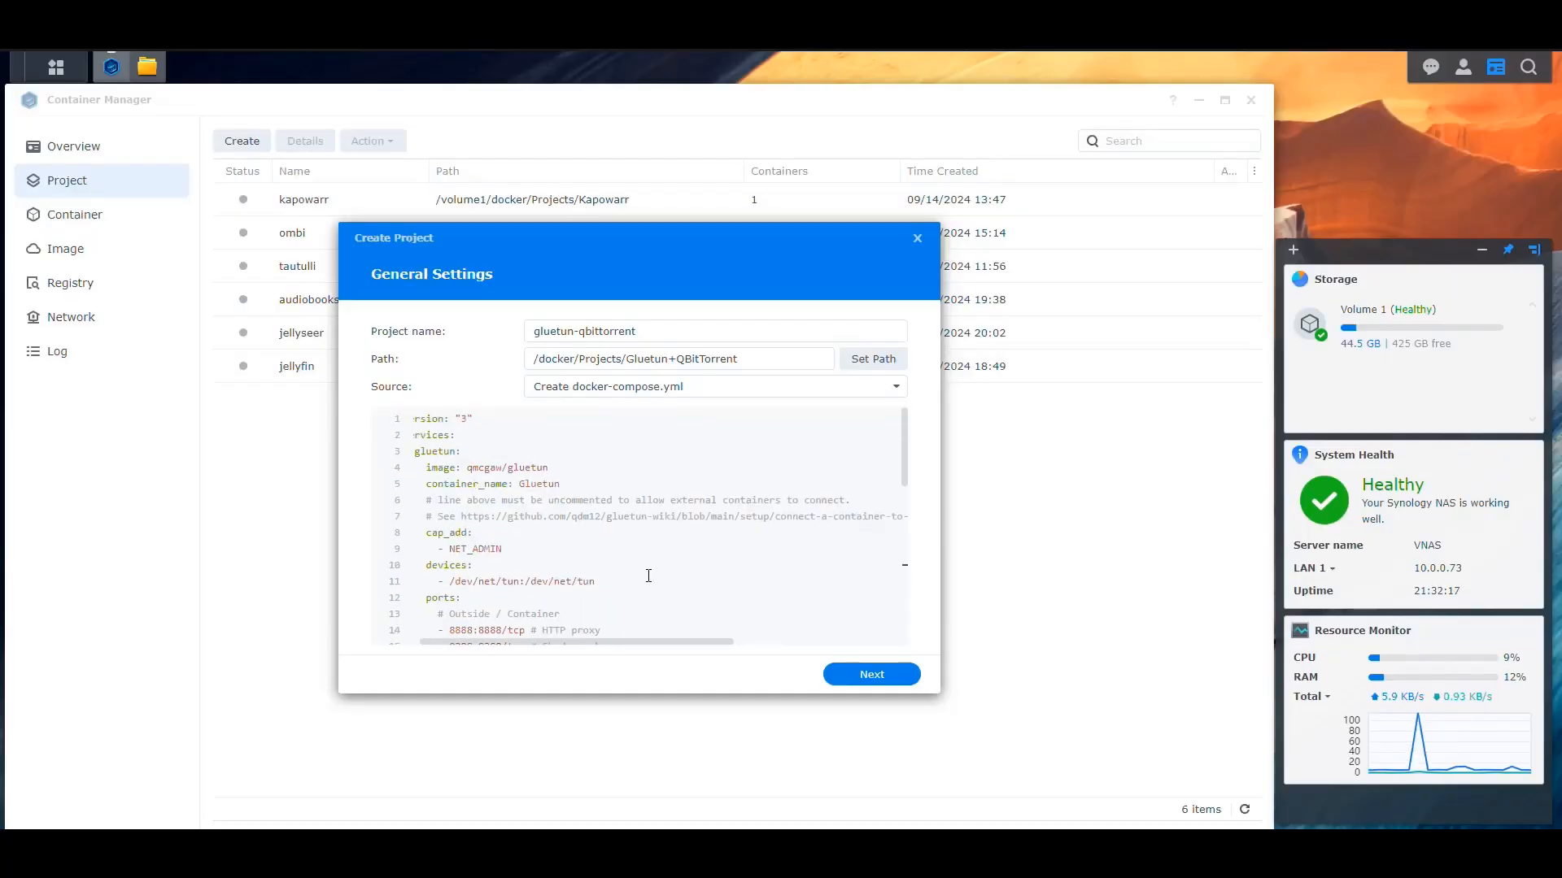
pyautogui.click(898, 675)
pyautogui.click(885, 675)
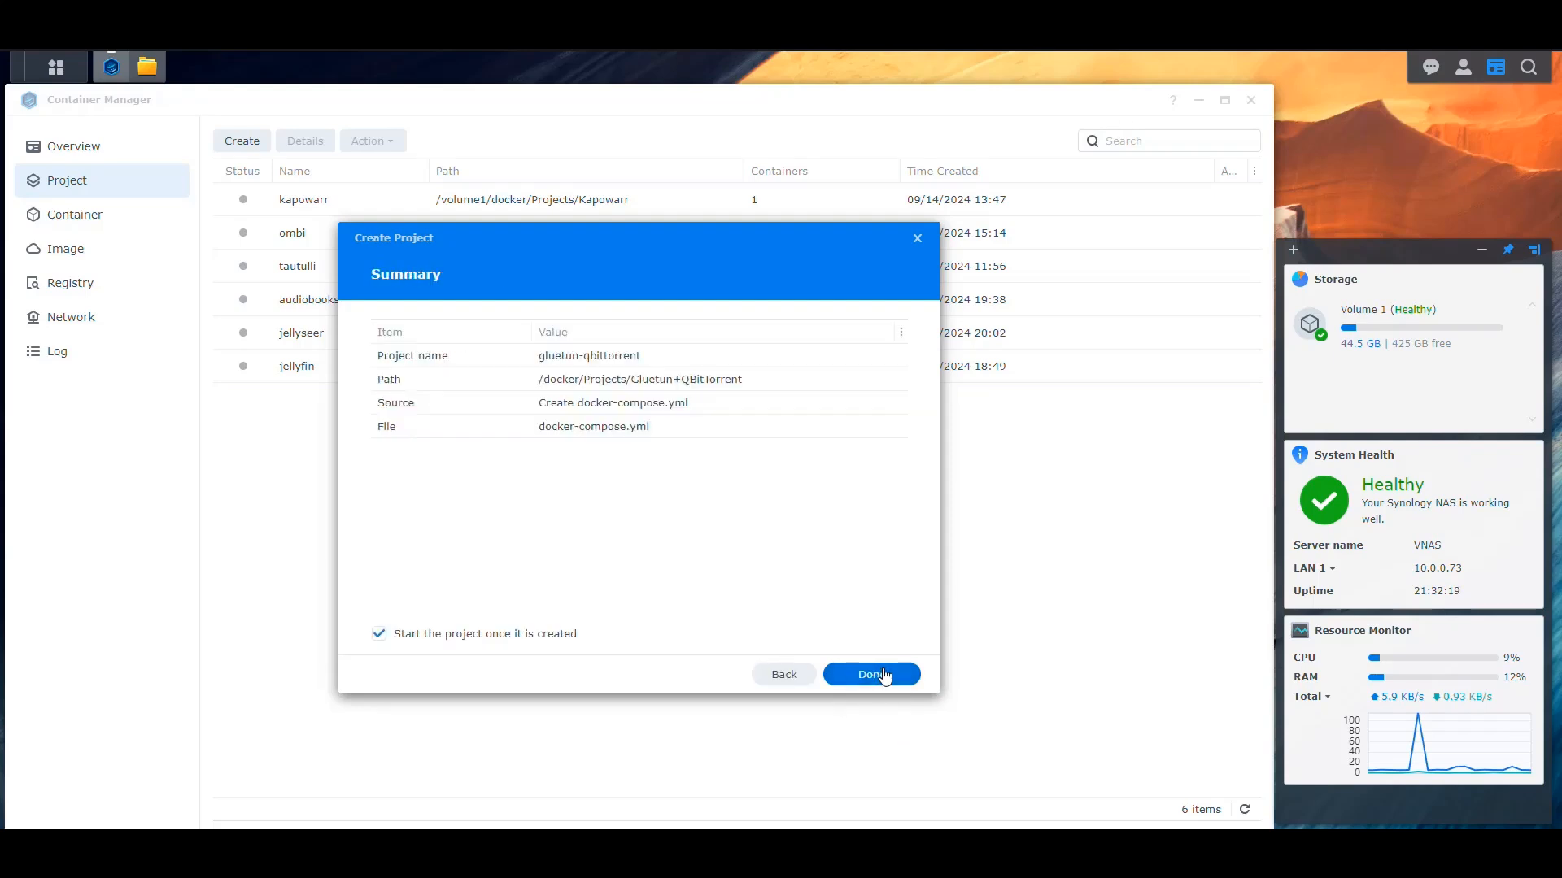
pyautogui.click(499, 635)
pyautogui.click(868, 674)
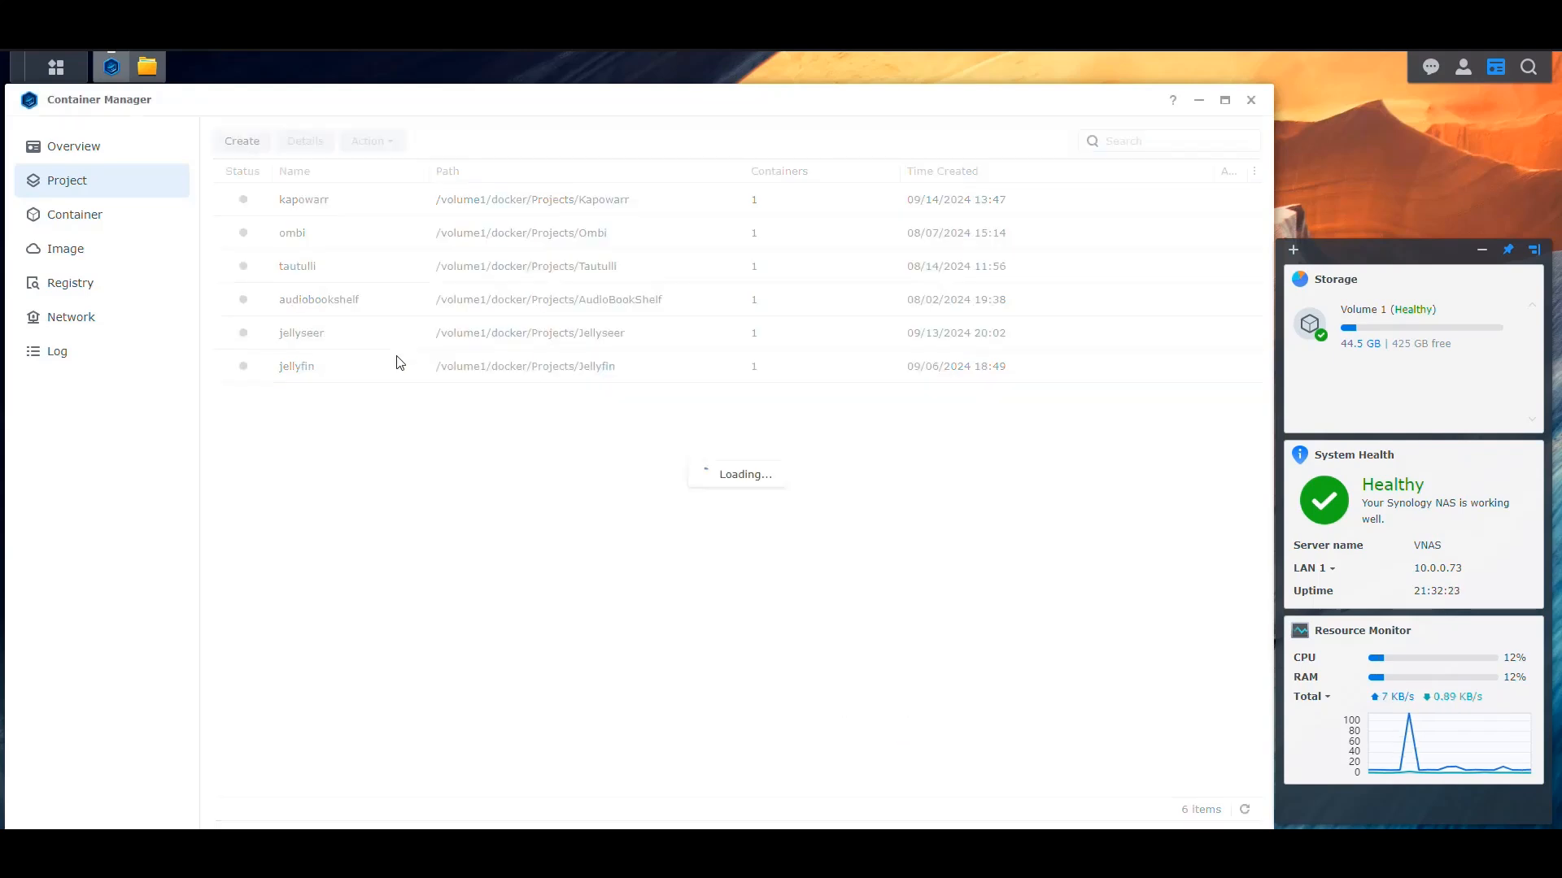
pyautogui.doubleClick(358, 372)
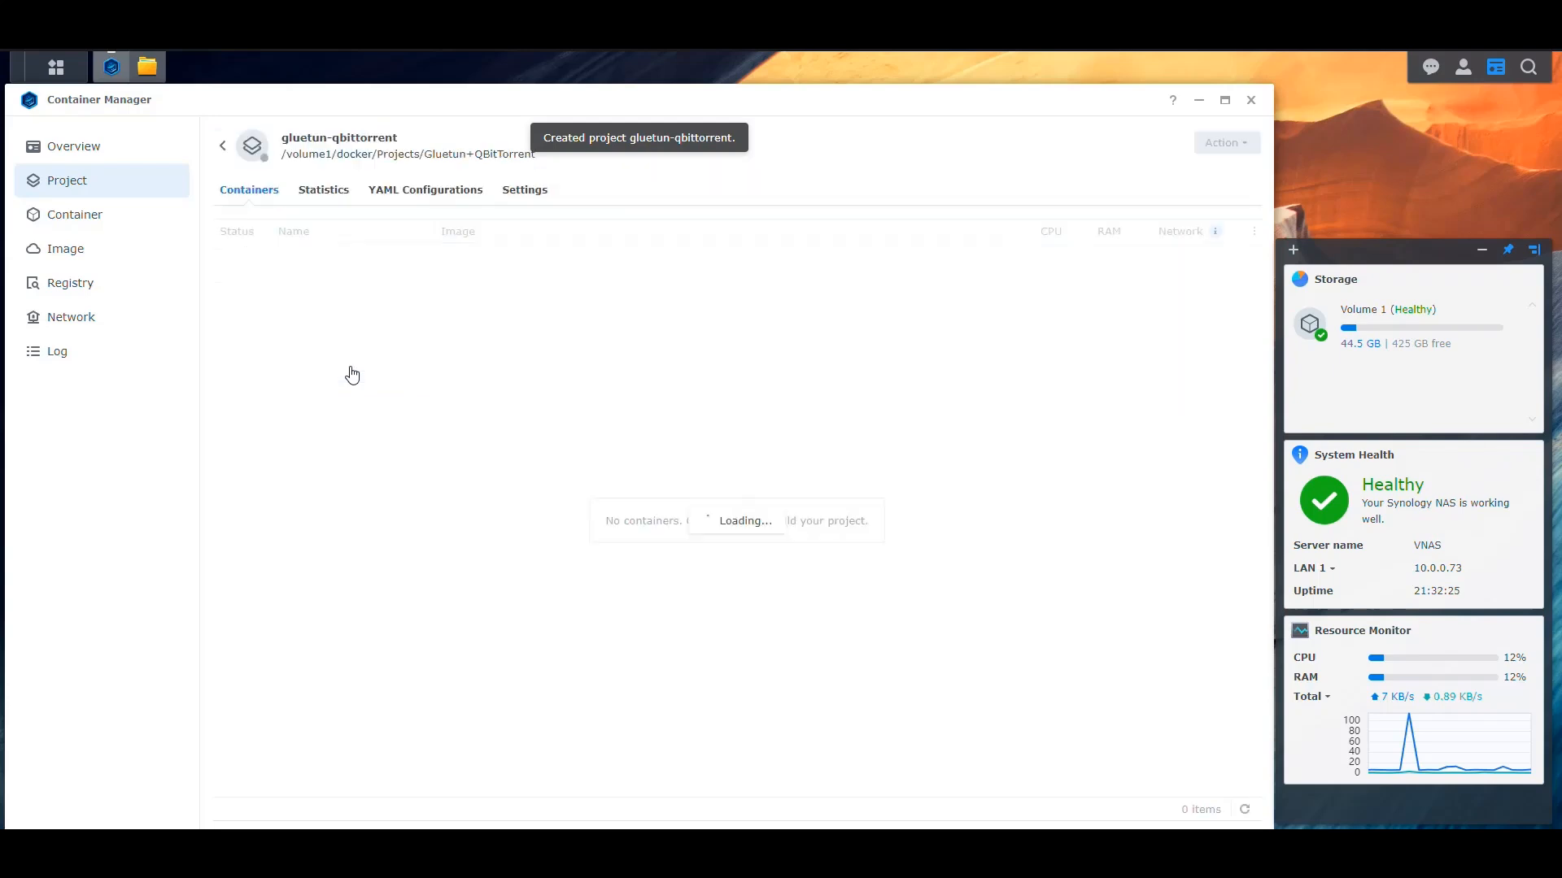
pyautogui.click(430, 192)
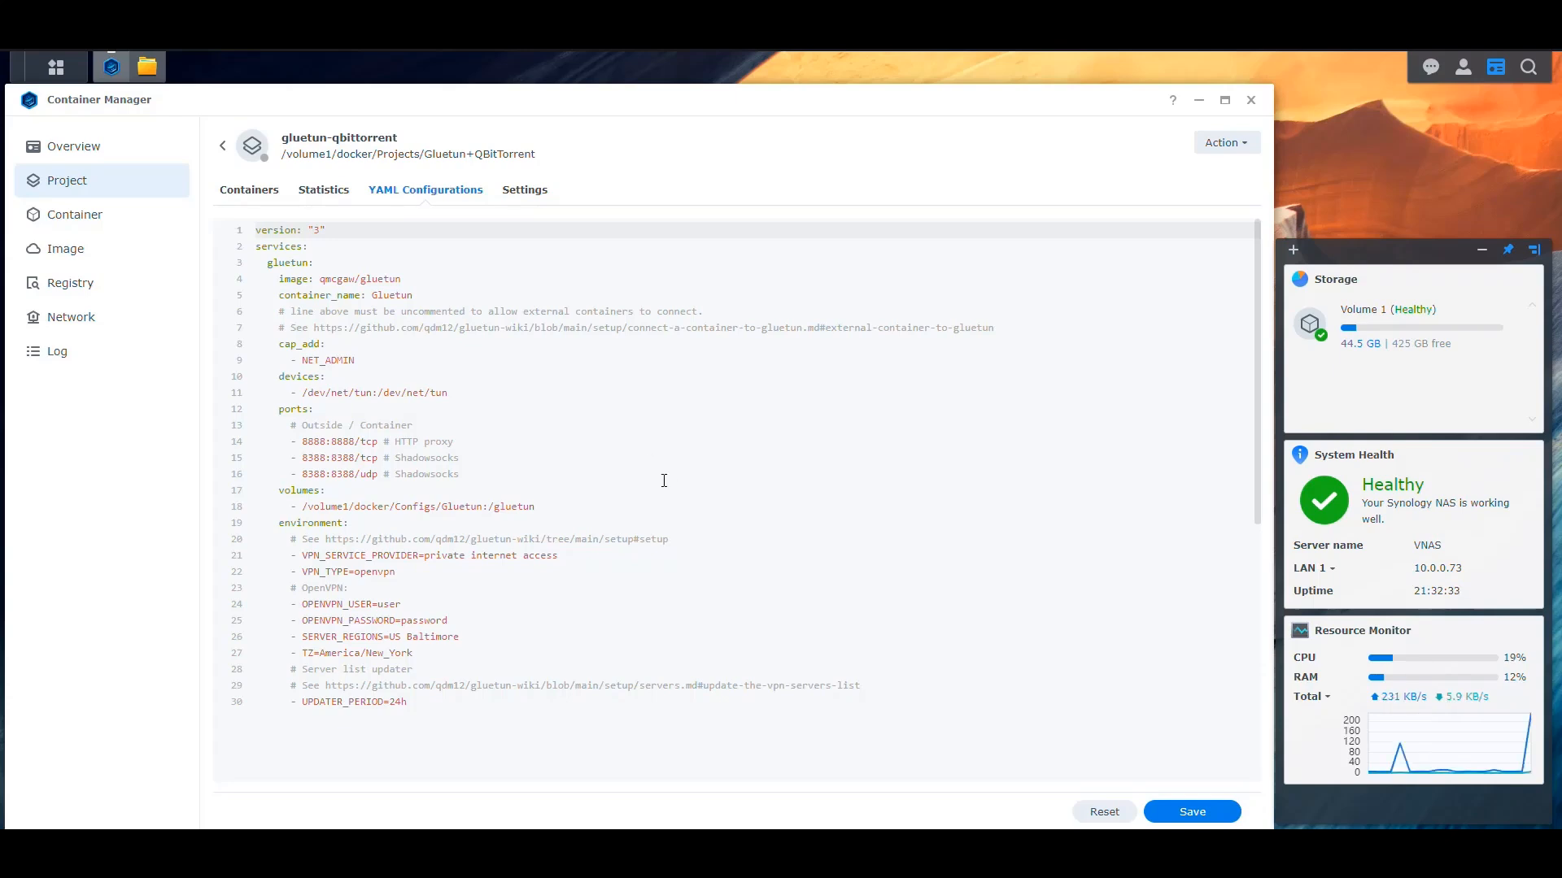
# Step: Place the cursor at the end of the UPDATER_PERIOD=24h line in the project YAML
pyautogui.click(560, 717)
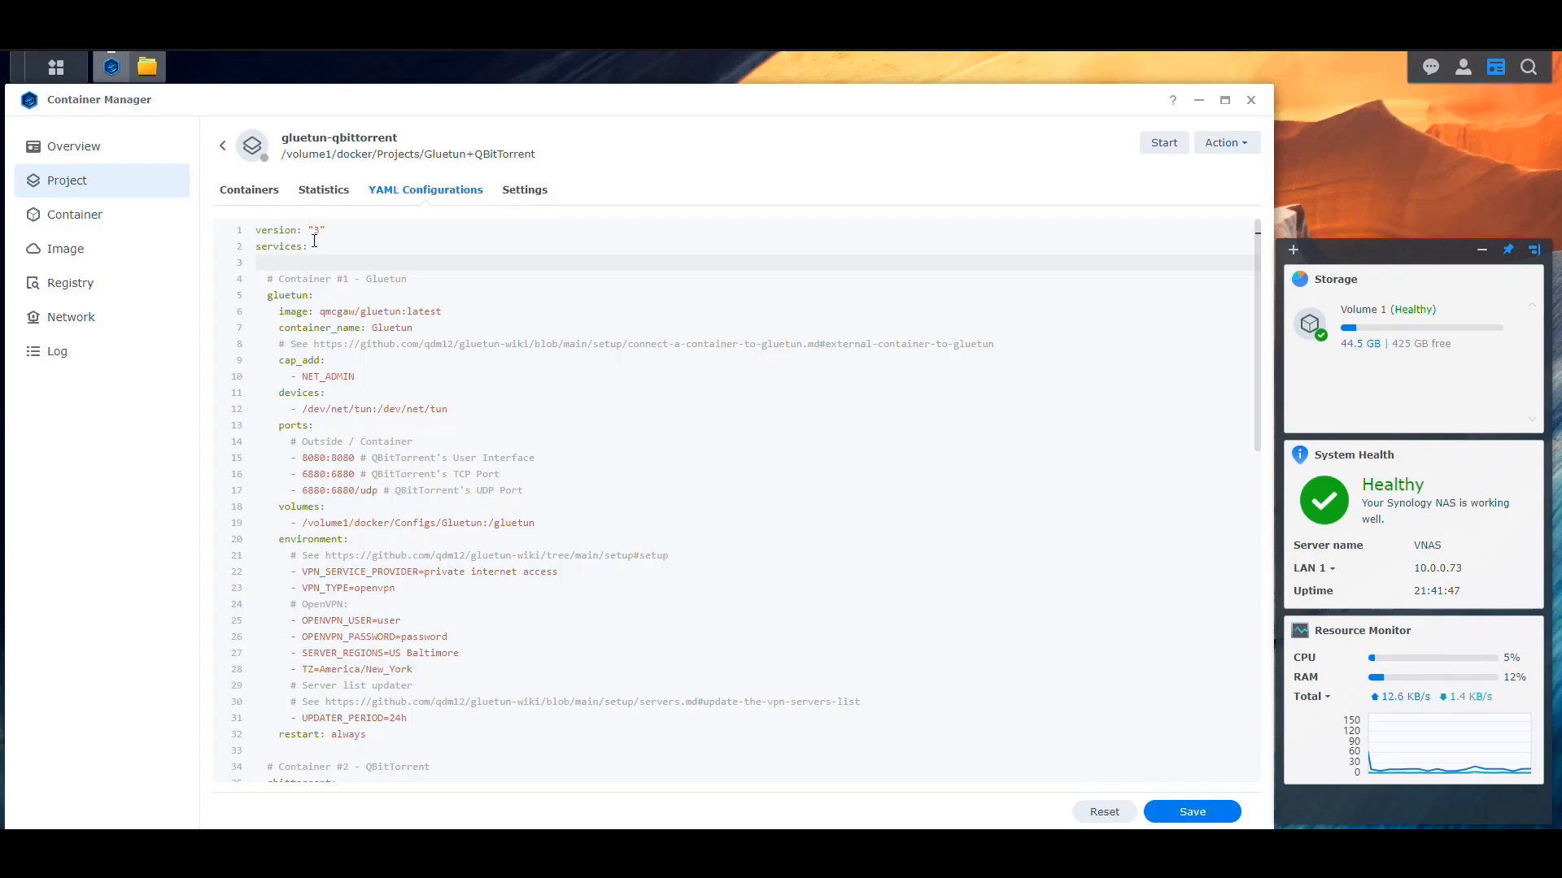
pyautogui.click(265, 294)
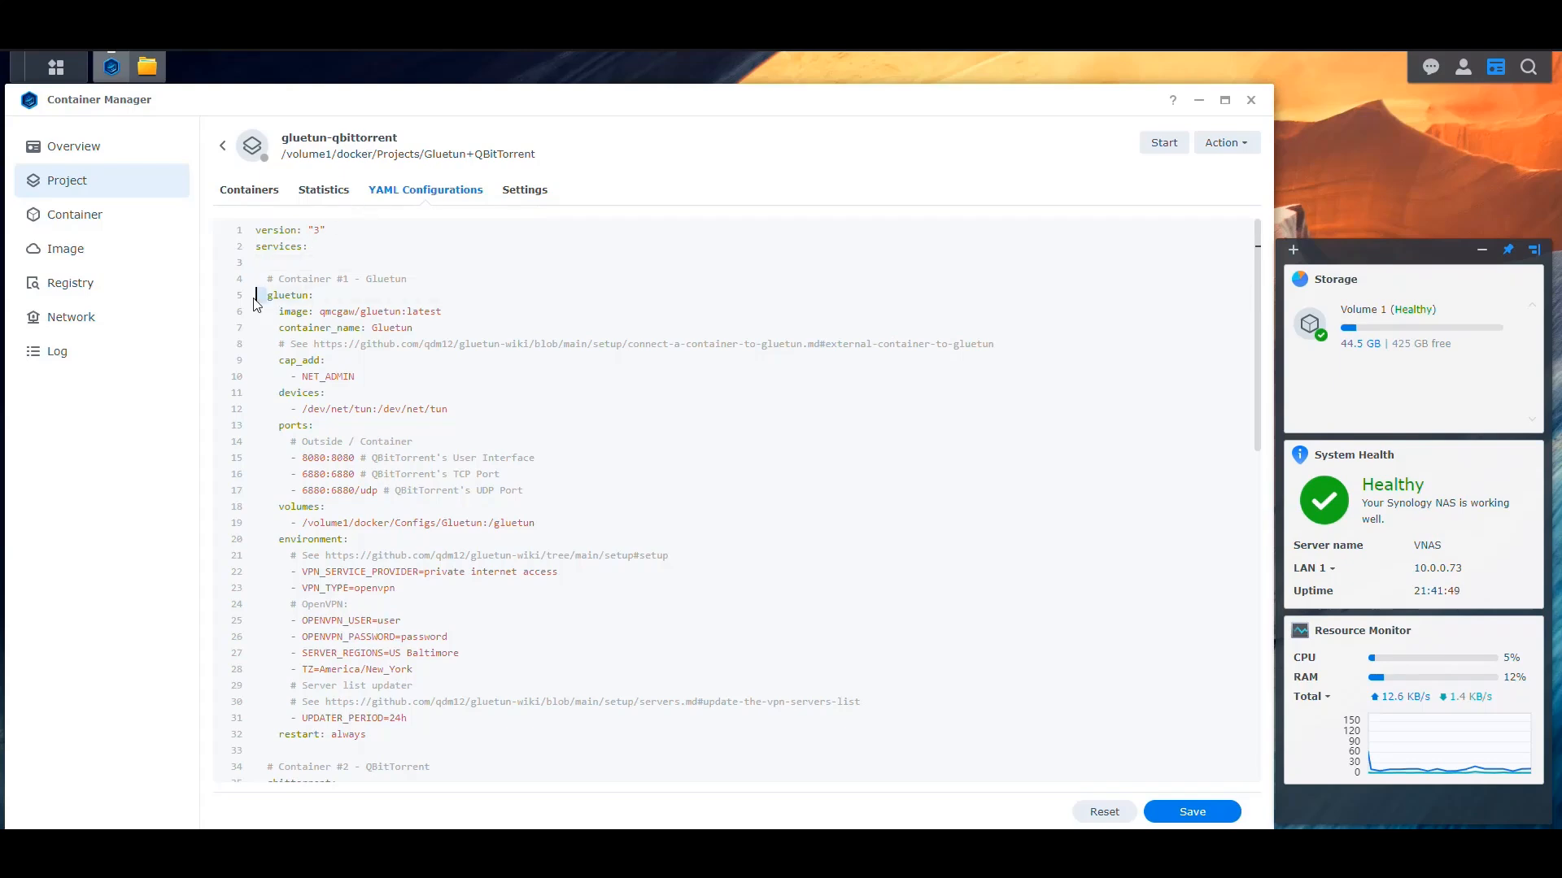
pyautogui.click(340, 294)
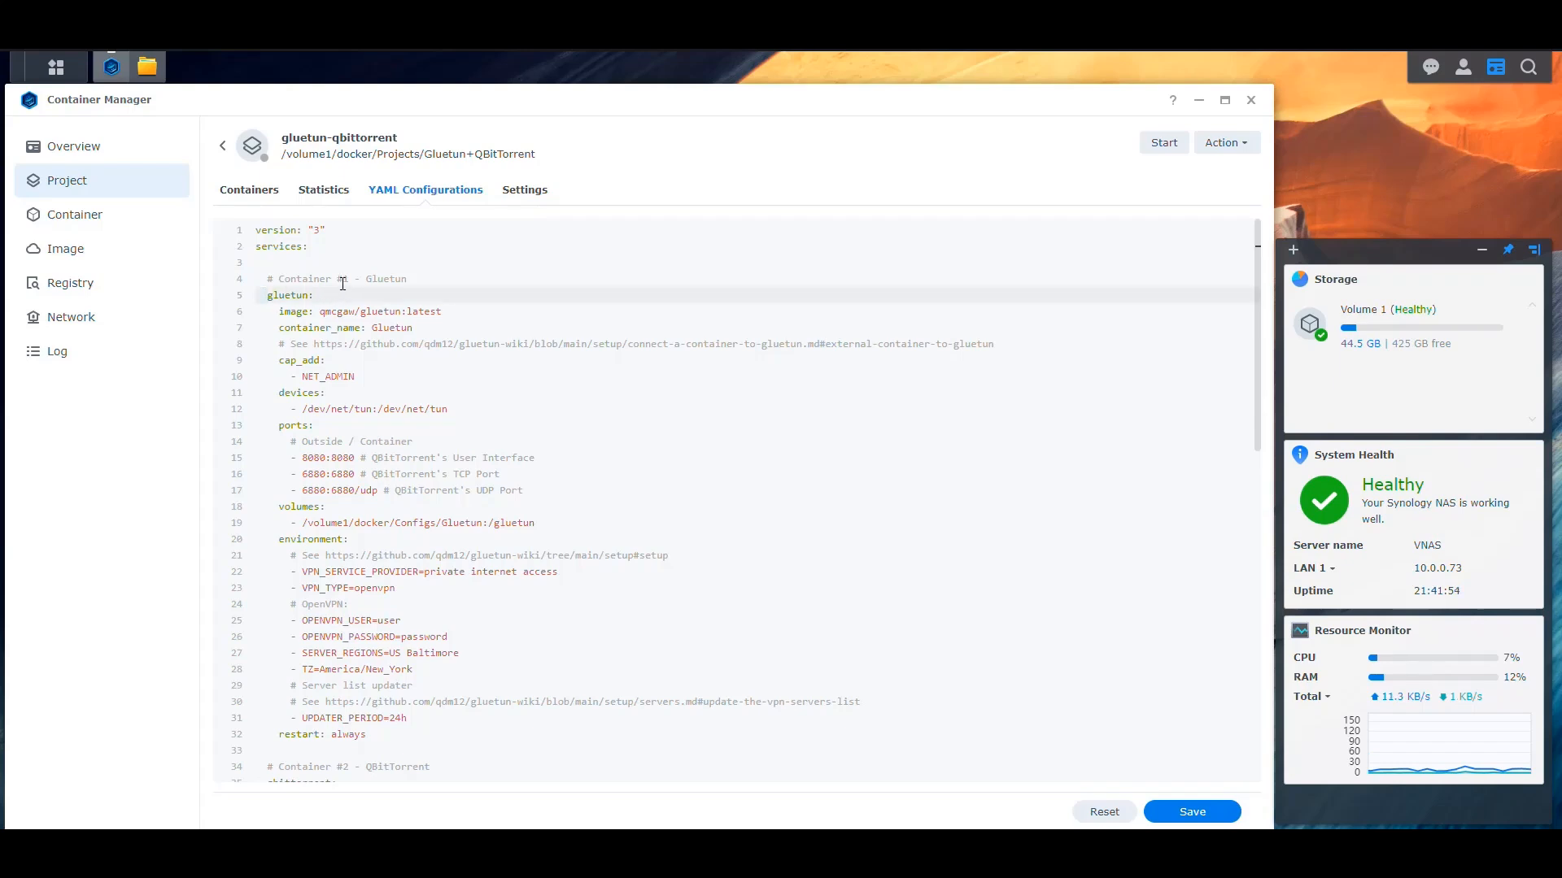
pyautogui.press('Up')
pyautogui.press('Up')
pyautogui.press('Up')
pyautogui.hotkey('shift', 'Home')
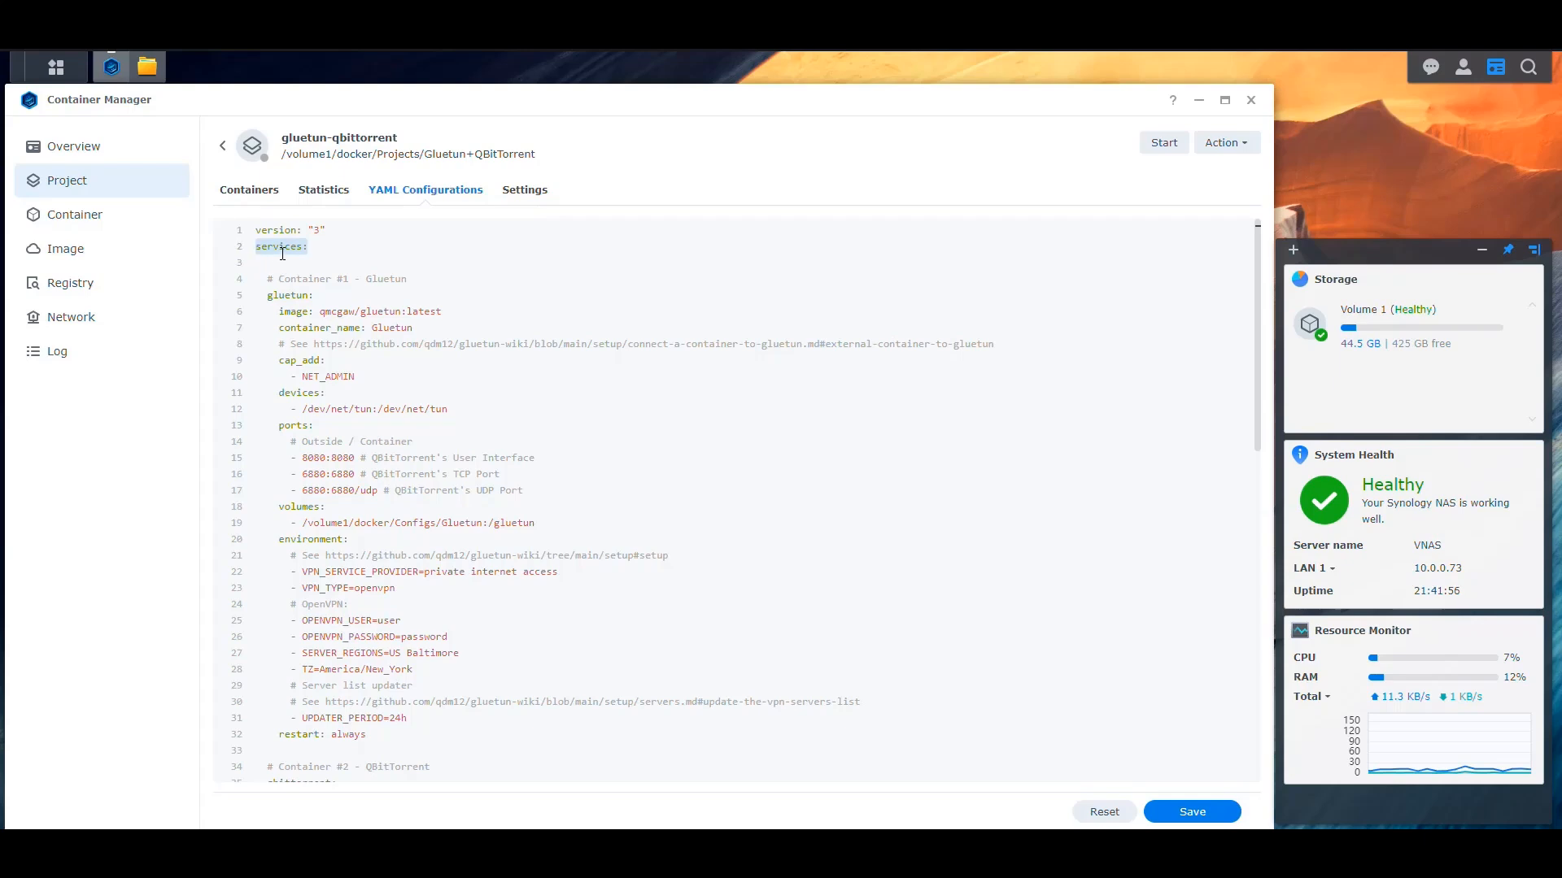
pyautogui.moveTo(419, 283); pyautogui.dragTo(267, 280)
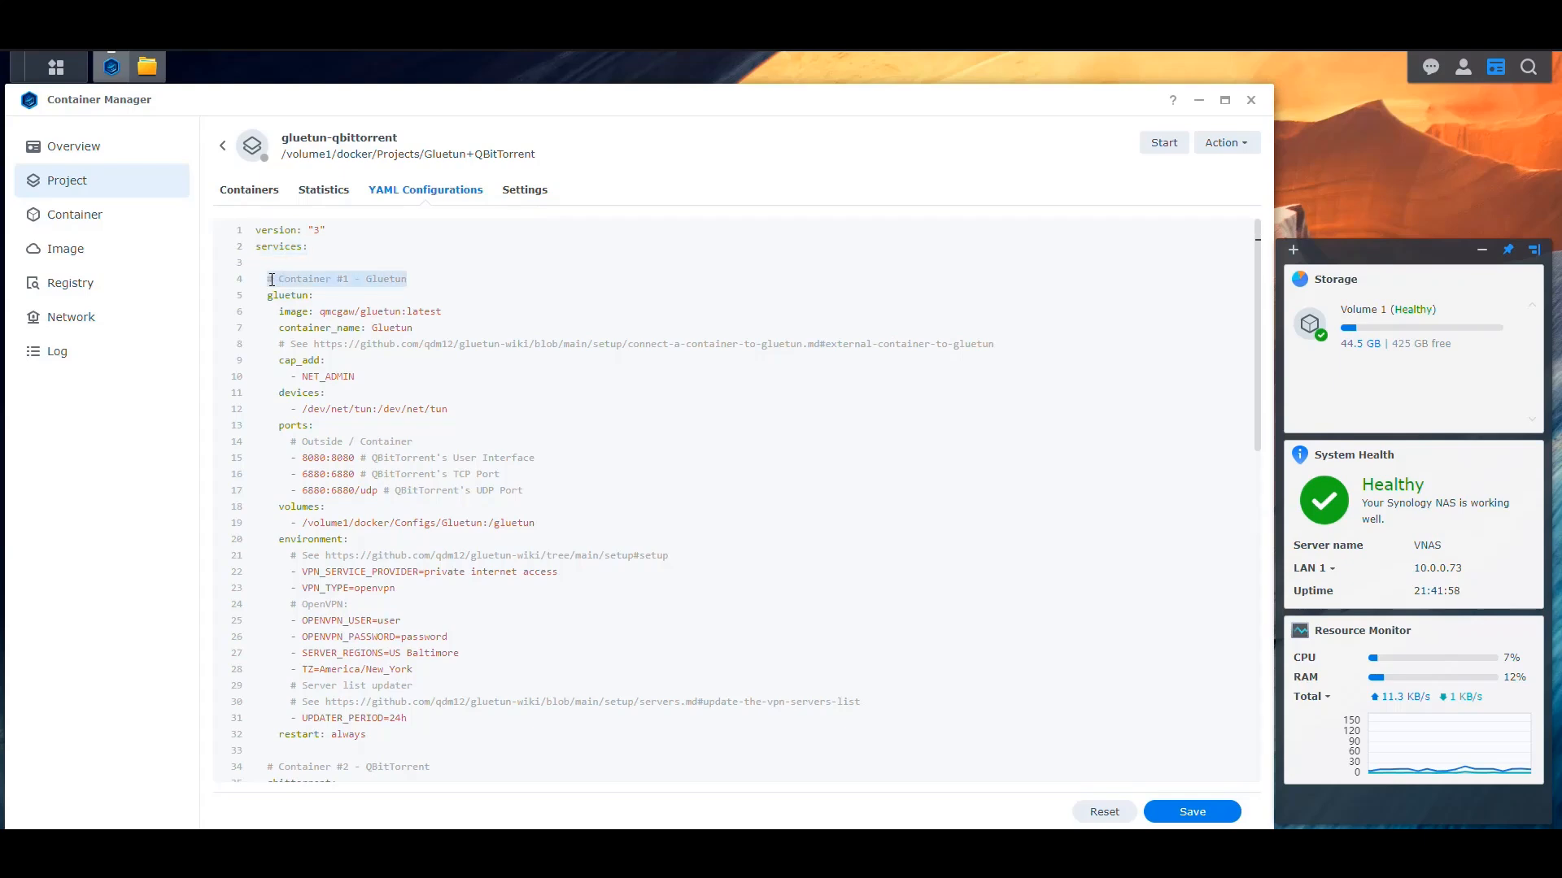
pyautogui.scroll(-5, 381, 411)
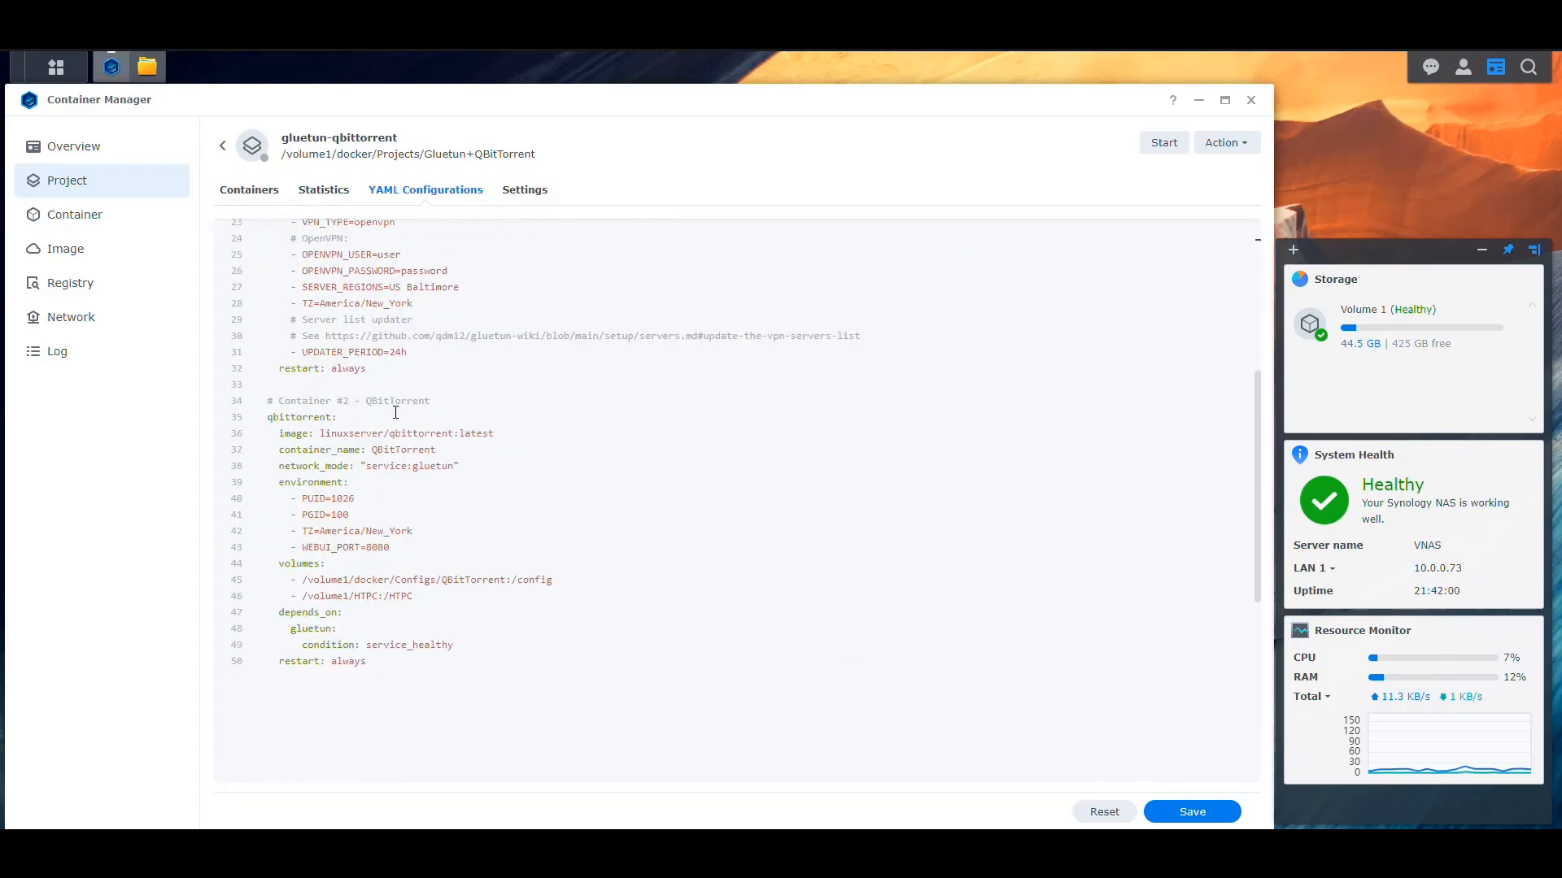
pyautogui.moveTo(434, 399); pyautogui.dragTo(260, 401)
pyautogui.scroll(5, 409, 321)
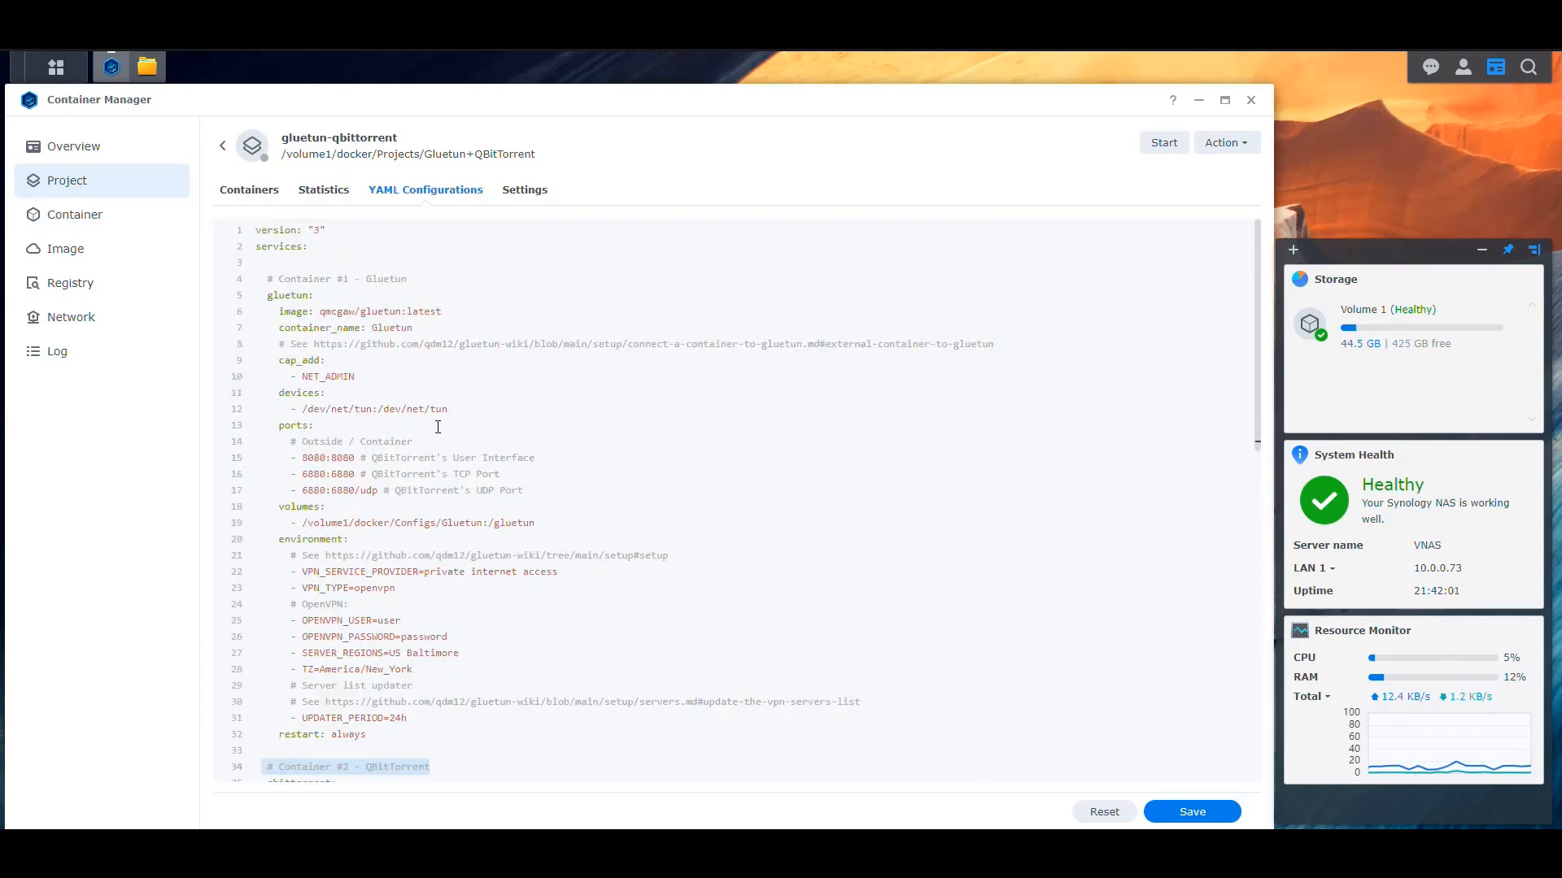
pyautogui.click(409, 322)
pyautogui.click(397, 288)
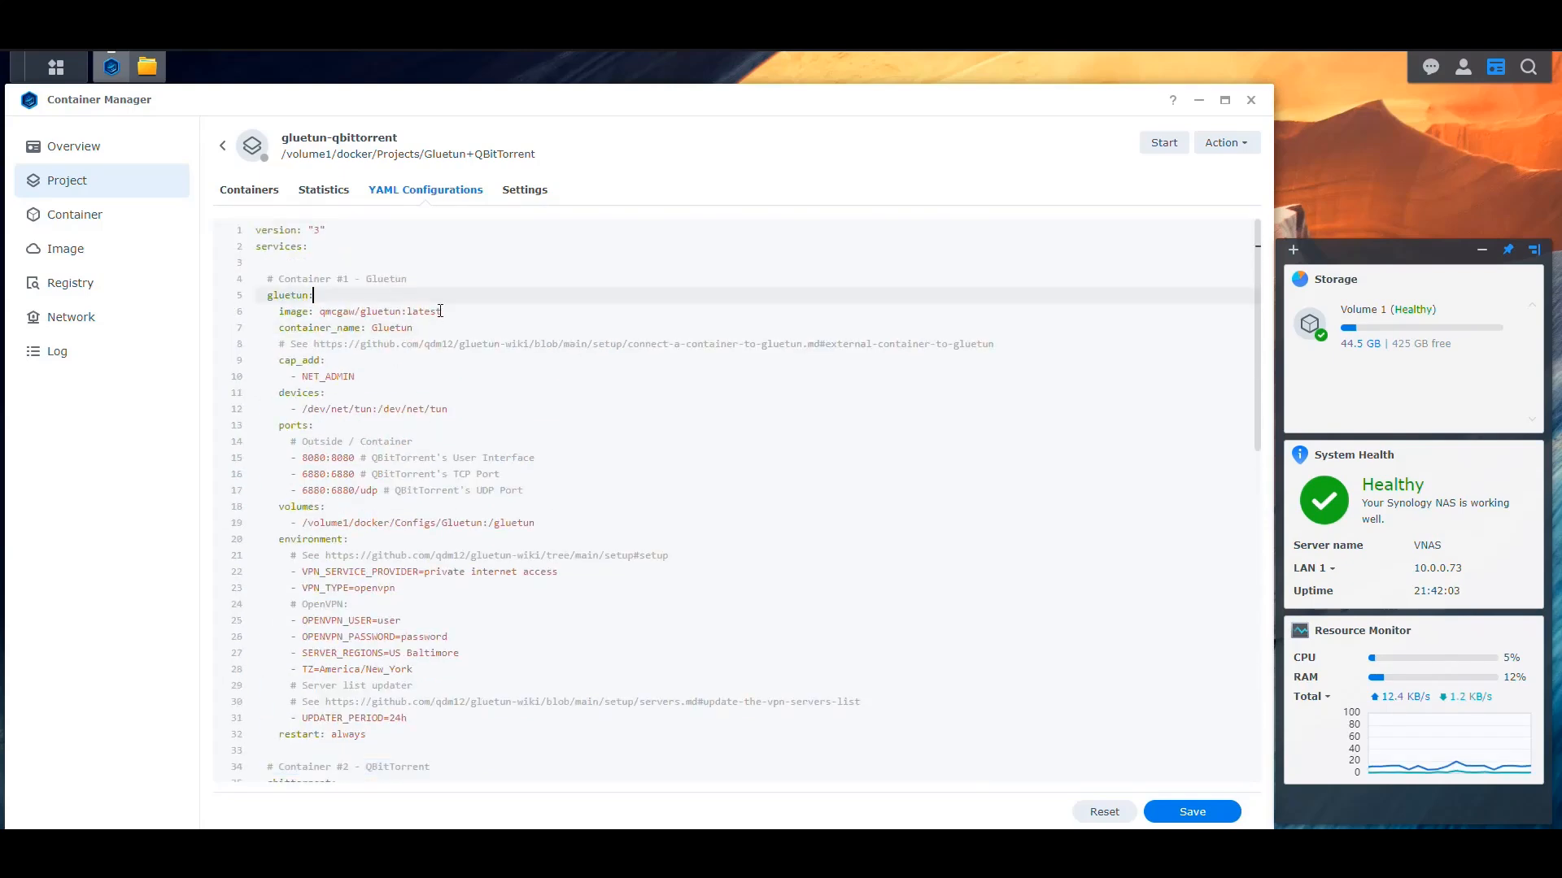
pyautogui.moveTo(444, 311); pyautogui.dragTo(318, 310)
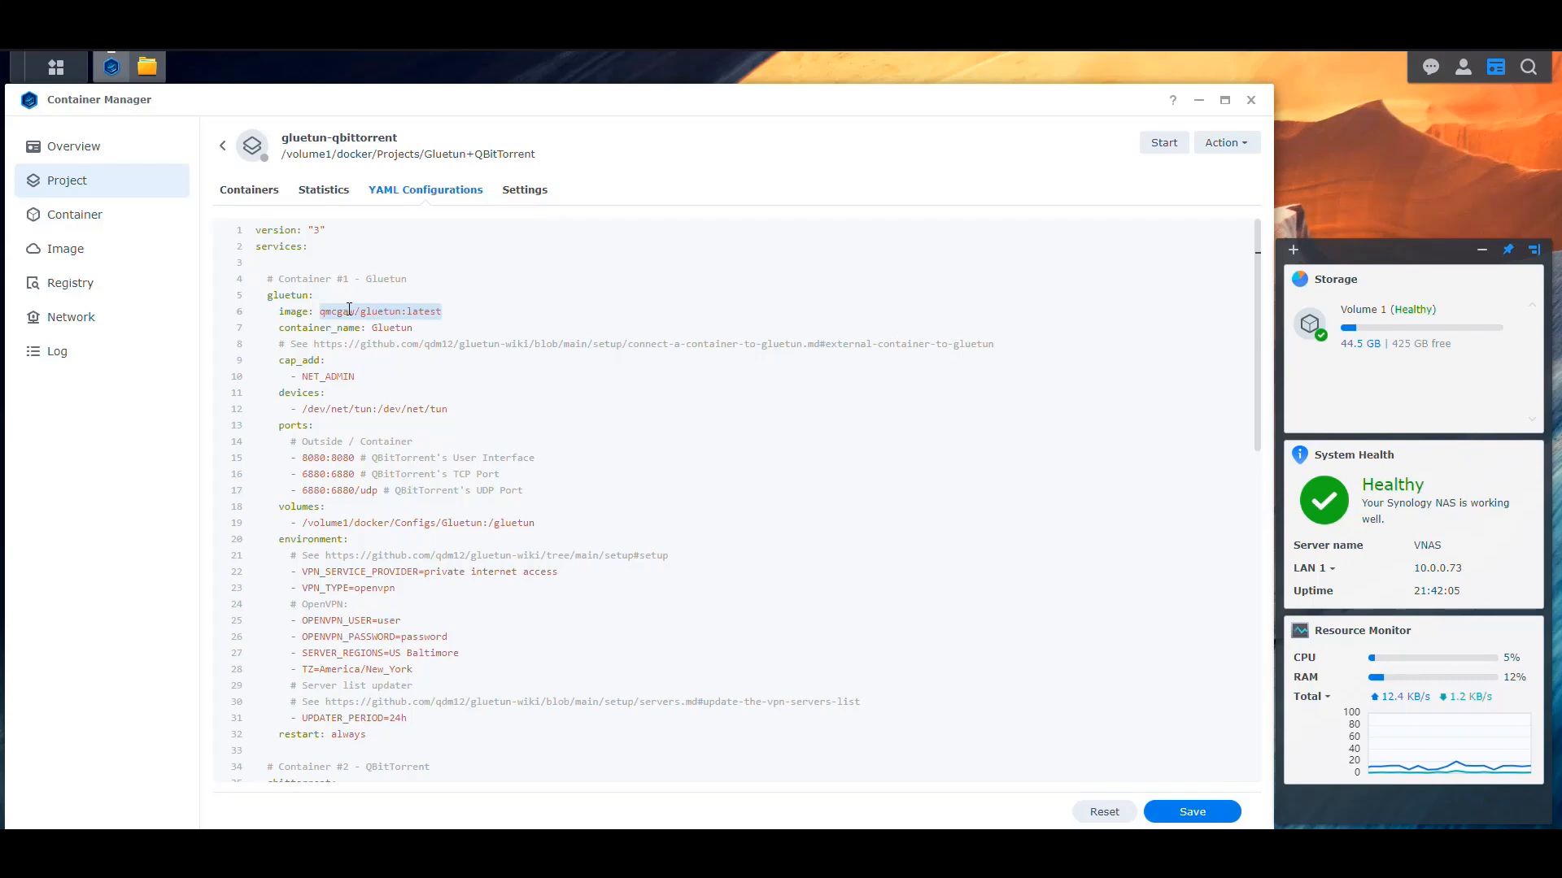
pyautogui.moveTo(446, 311); pyautogui.dragTo(402, 312)
pyautogui.doubleClick(426, 328)
pyautogui.click(423, 327)
pyautogui.moveTo(424, 327); pyautogui.dragTo(279, 330)
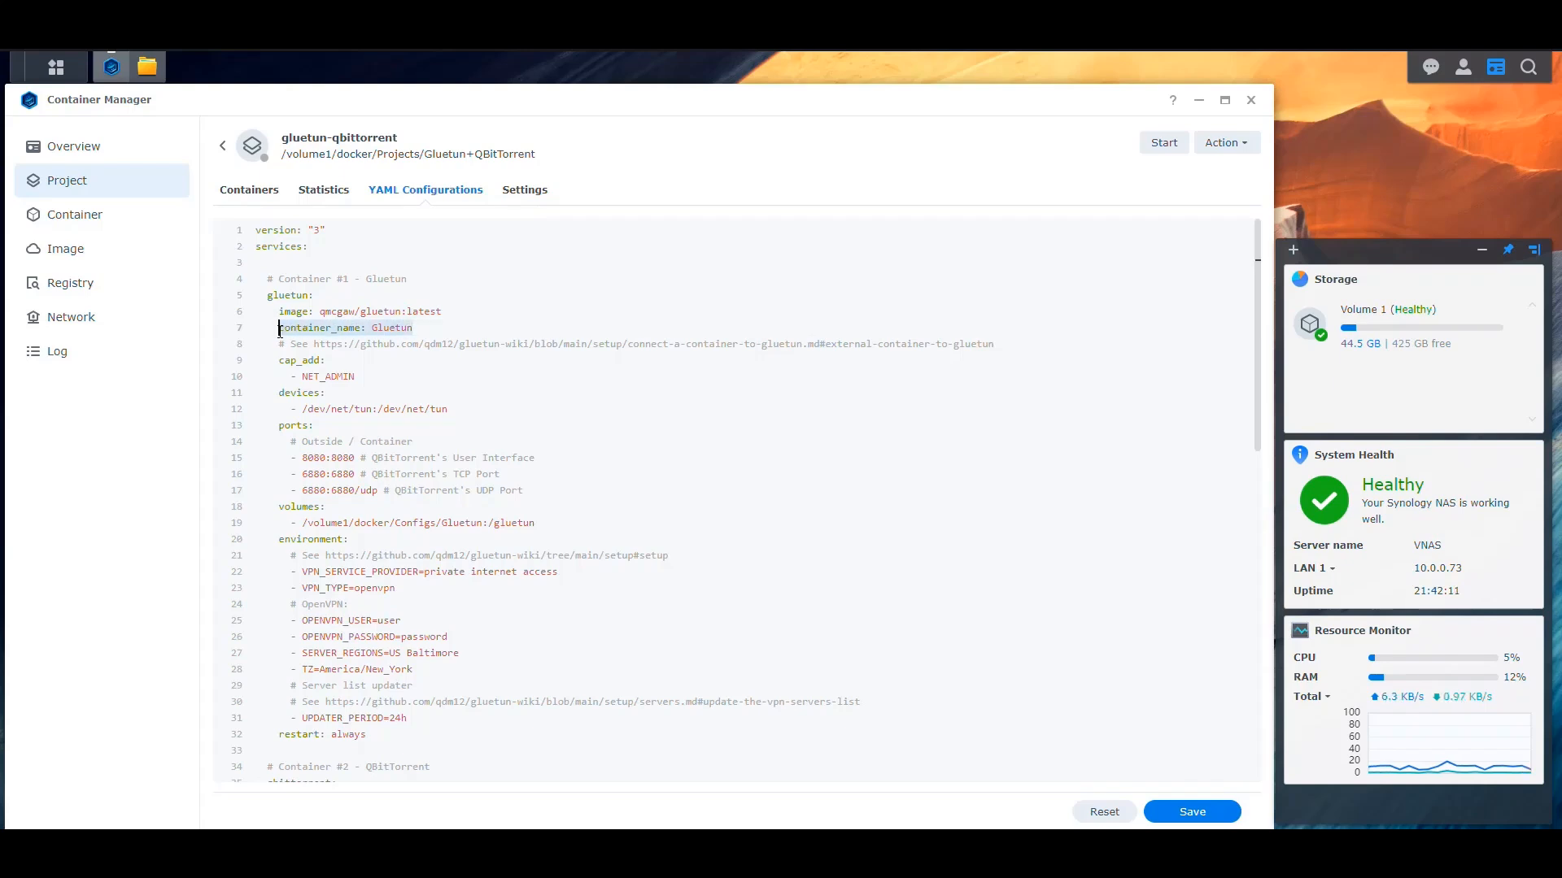
pyautogui.click(430, 328)
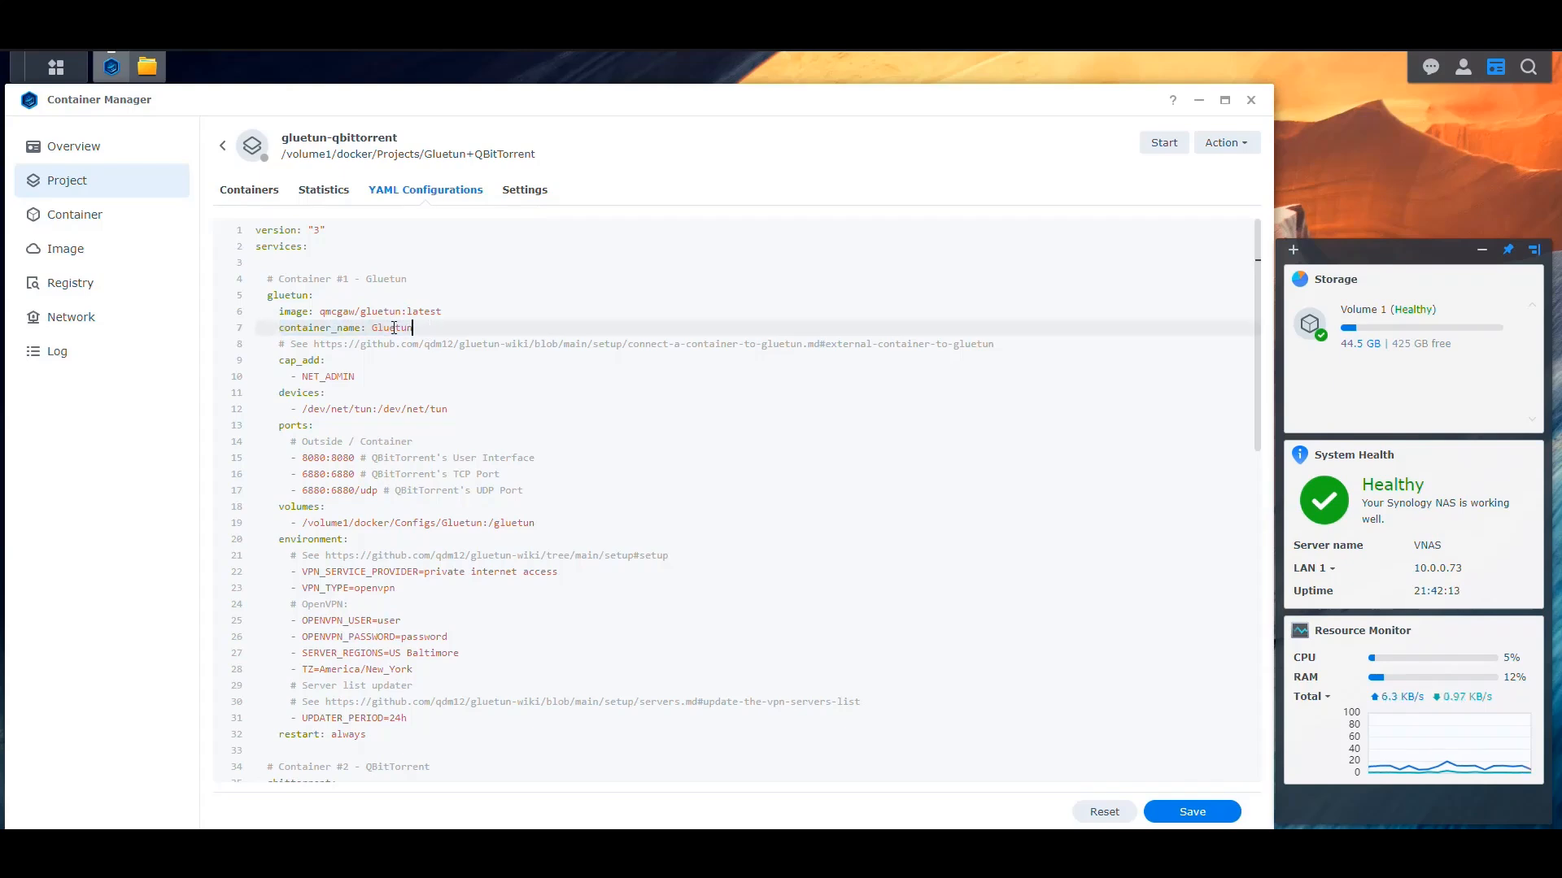
pyautogui.moveTo(424, 327); pyautogui.dragTo(279, 329)
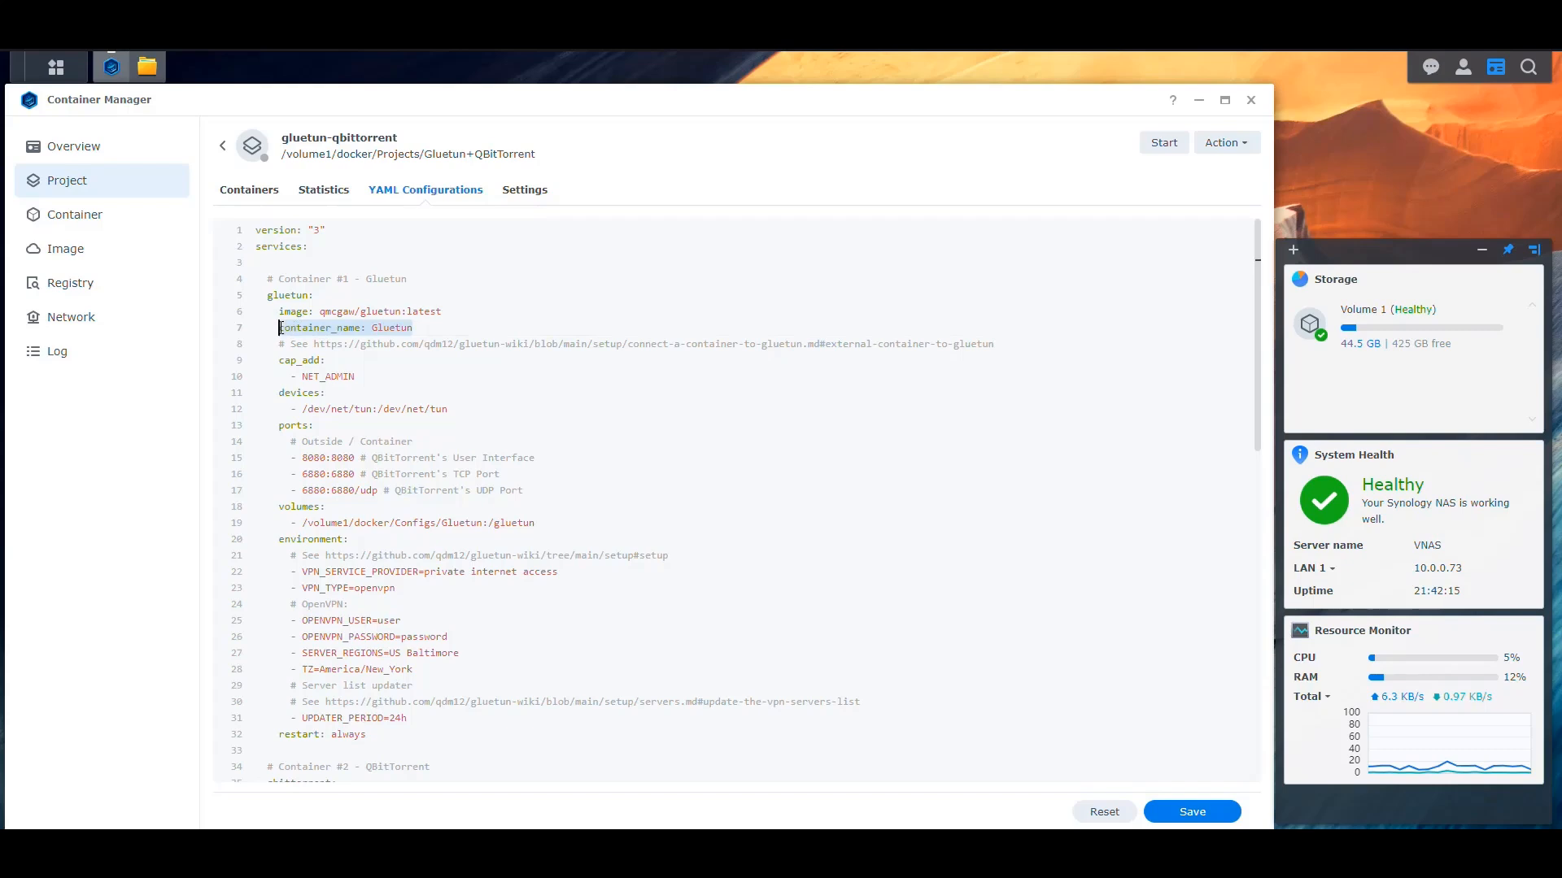
pyautogui.click(435, 325)
pyautogui.click(364, 375)
pyautogui.hotkey('shift', 'Up')
pyautogui.hotkey('shift', 'Home')
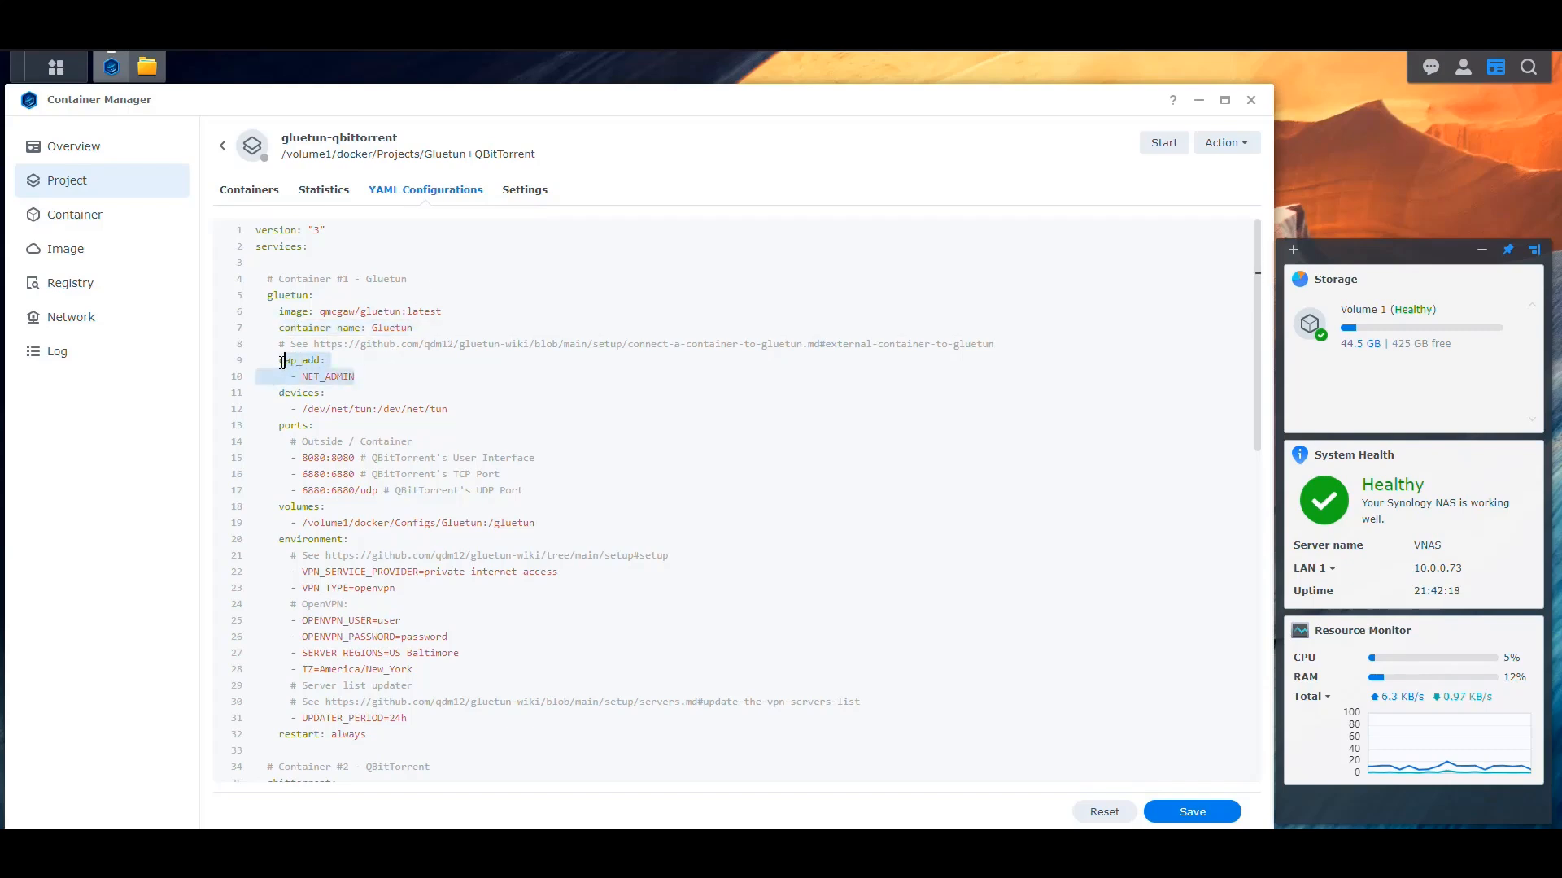
pyautogui.scroll(-1, 364, 374)
pyautogui.moveTo(452, 368); pyautogui.dragTo(279, 354)
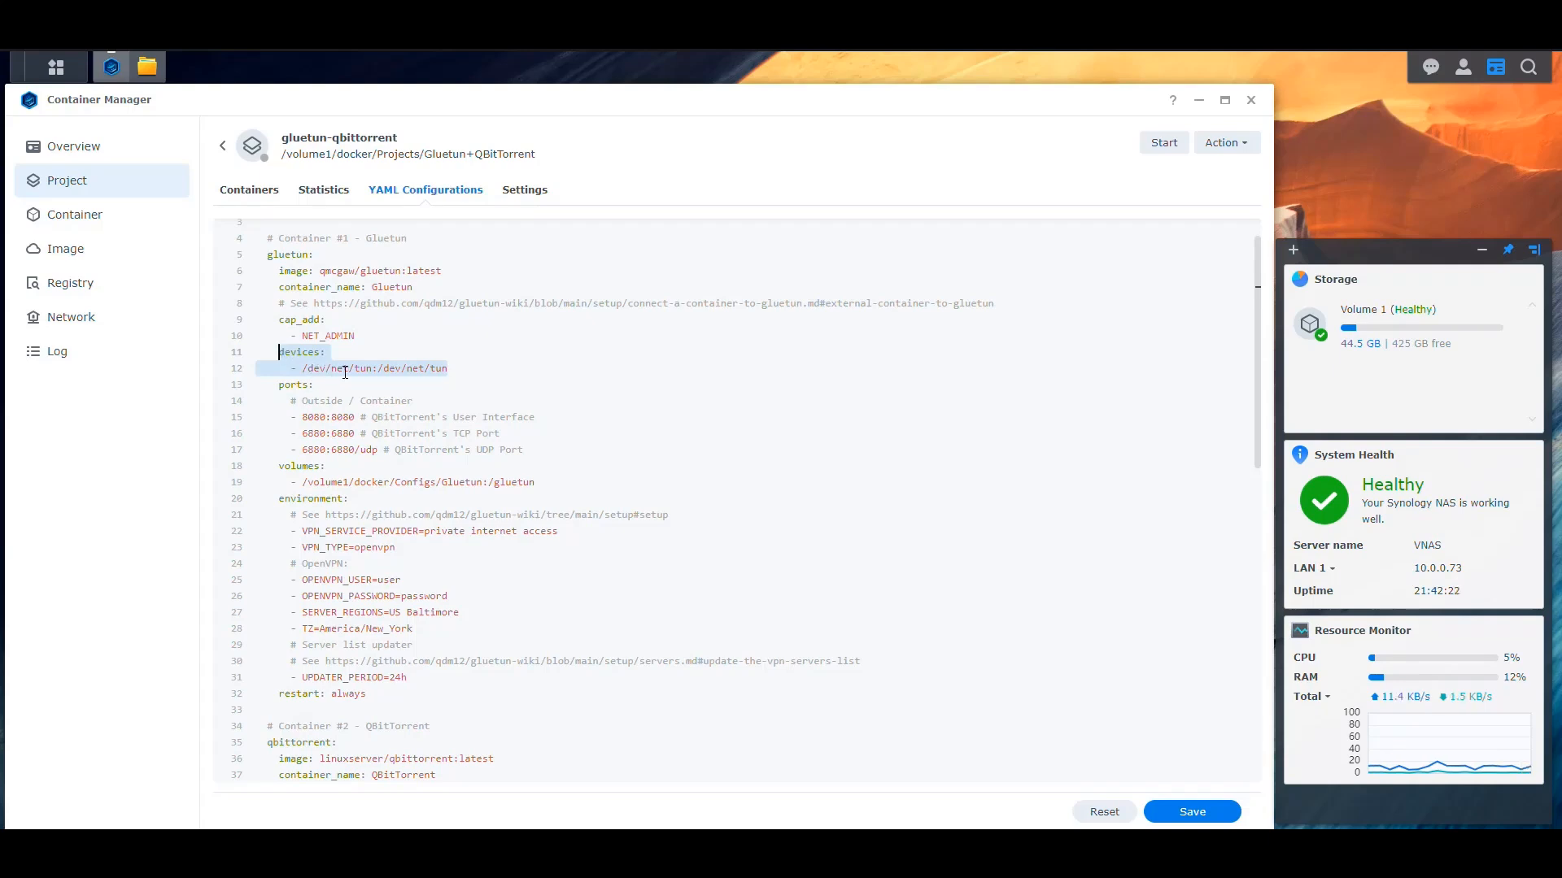
pyautogui.click(463, 370)
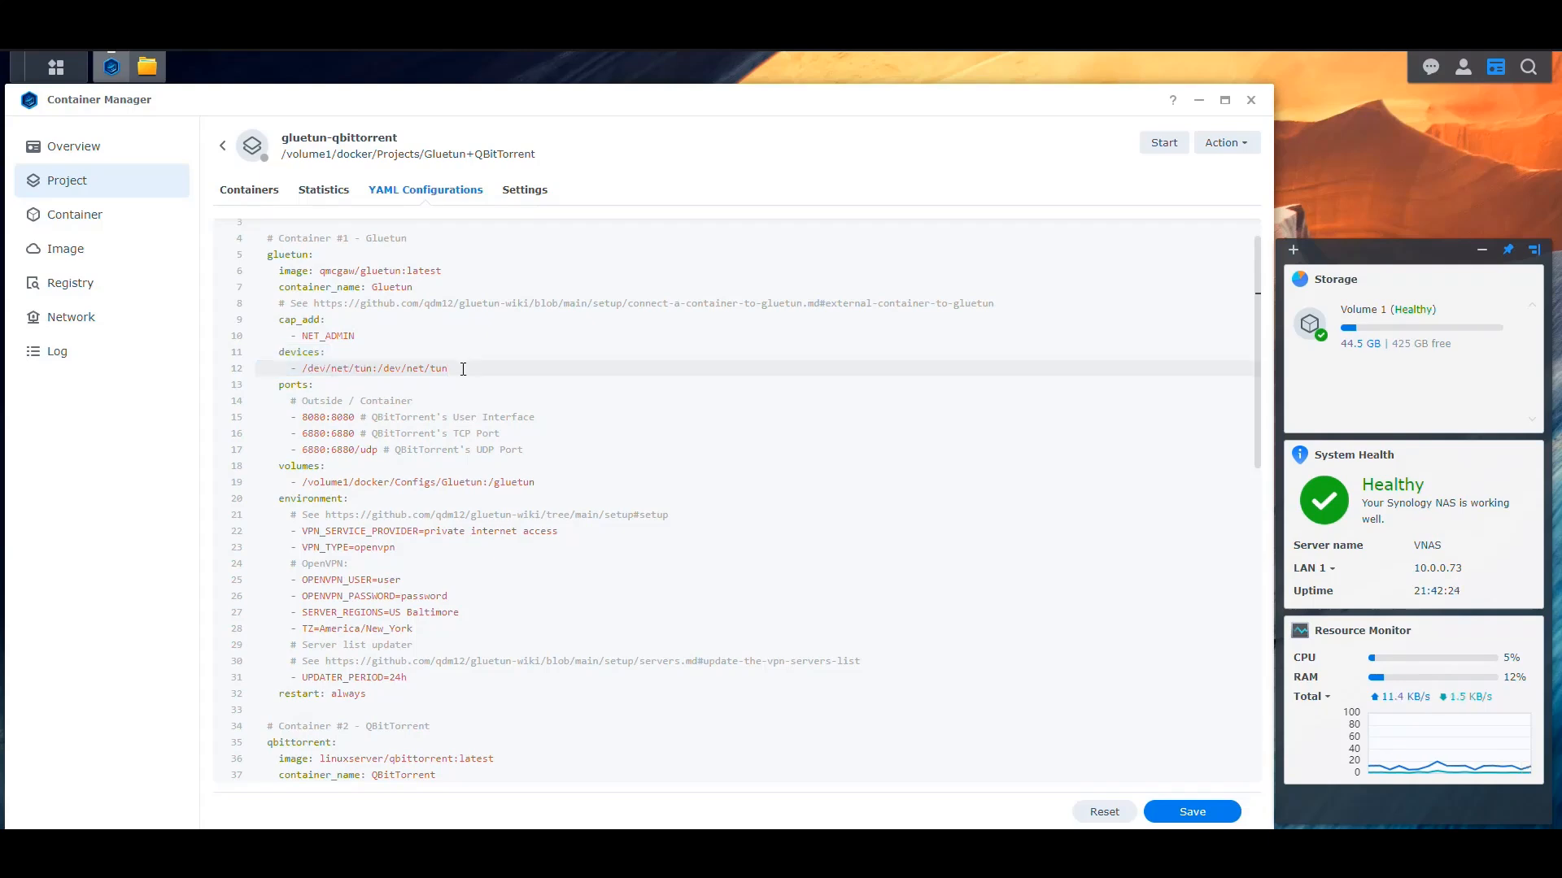
pyautogui.scroll(-2, 480, 368)
pyautogui.press('Down')
pyautogui.moveTo(525, 368); pyautogui.dragTo(279, 304)
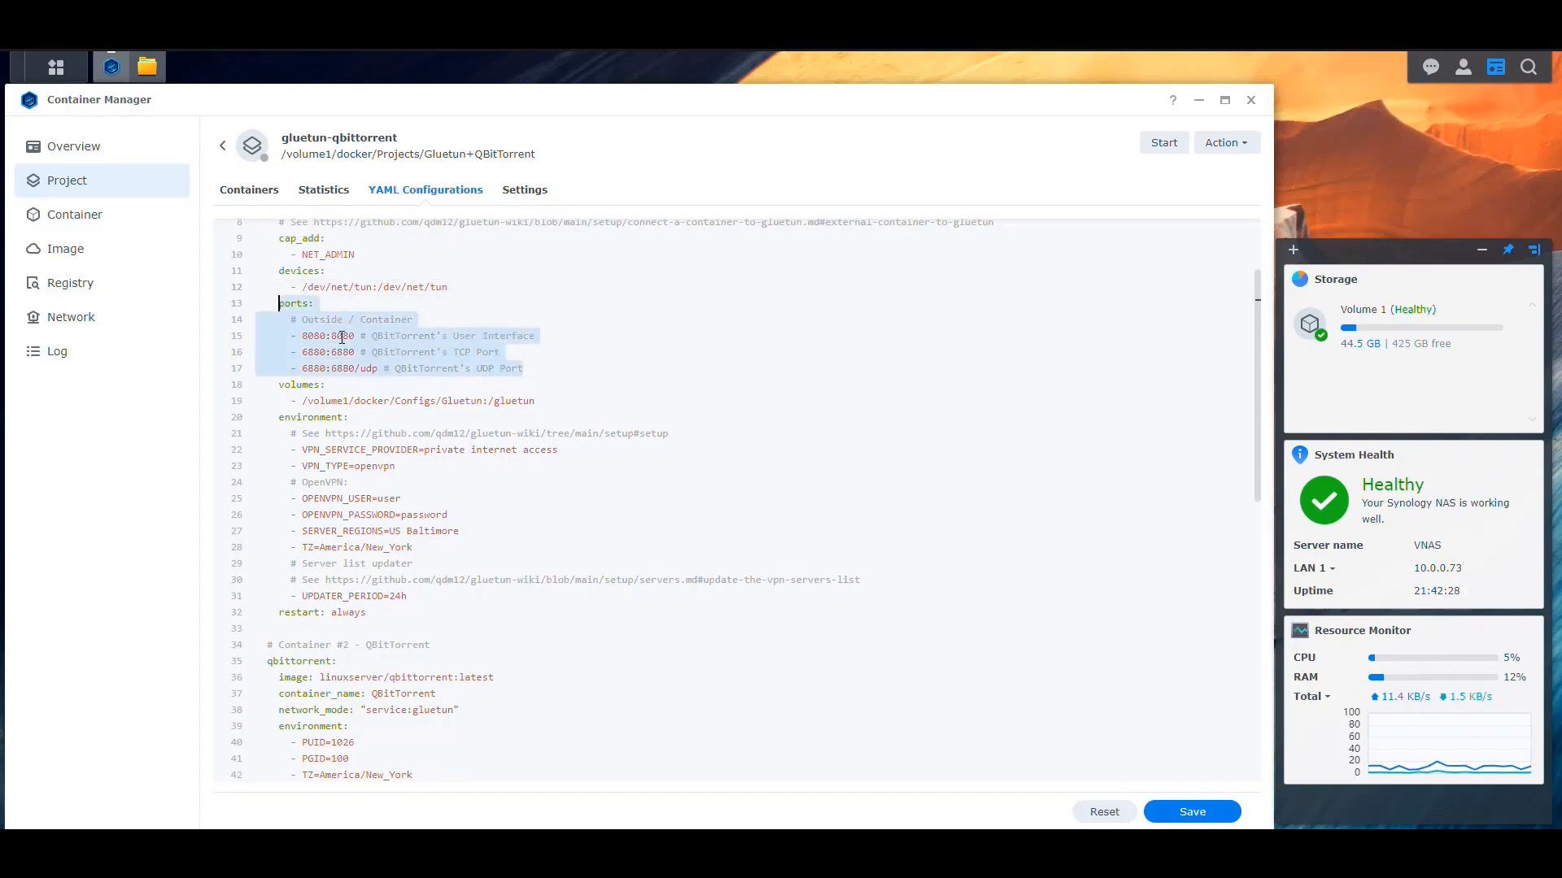
pyautogui.click(528, 370)
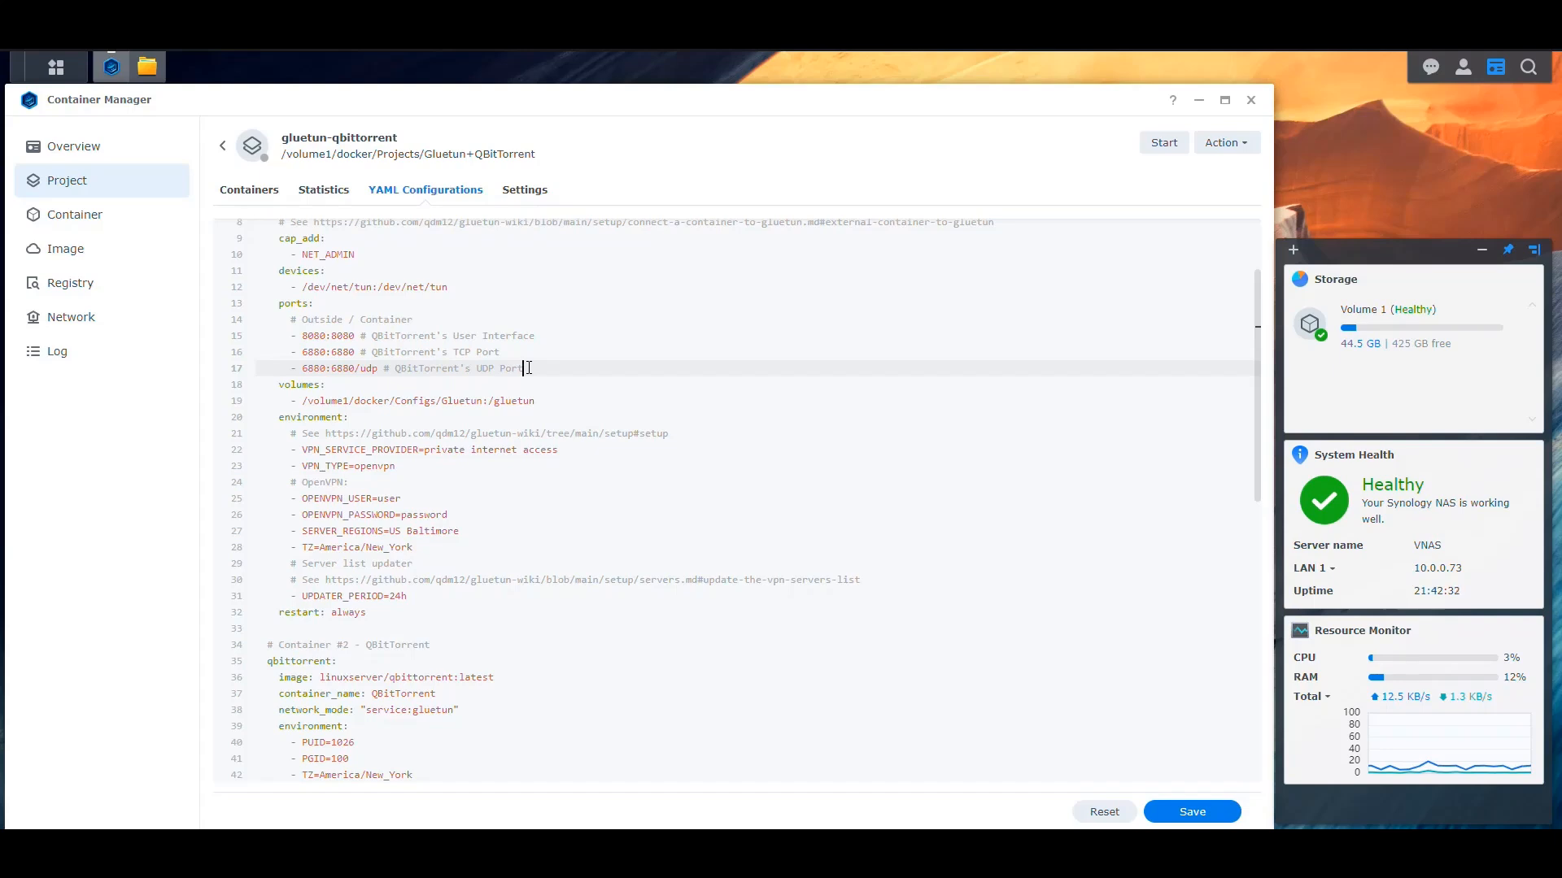
pyautogui.doubleClick(327, 318)
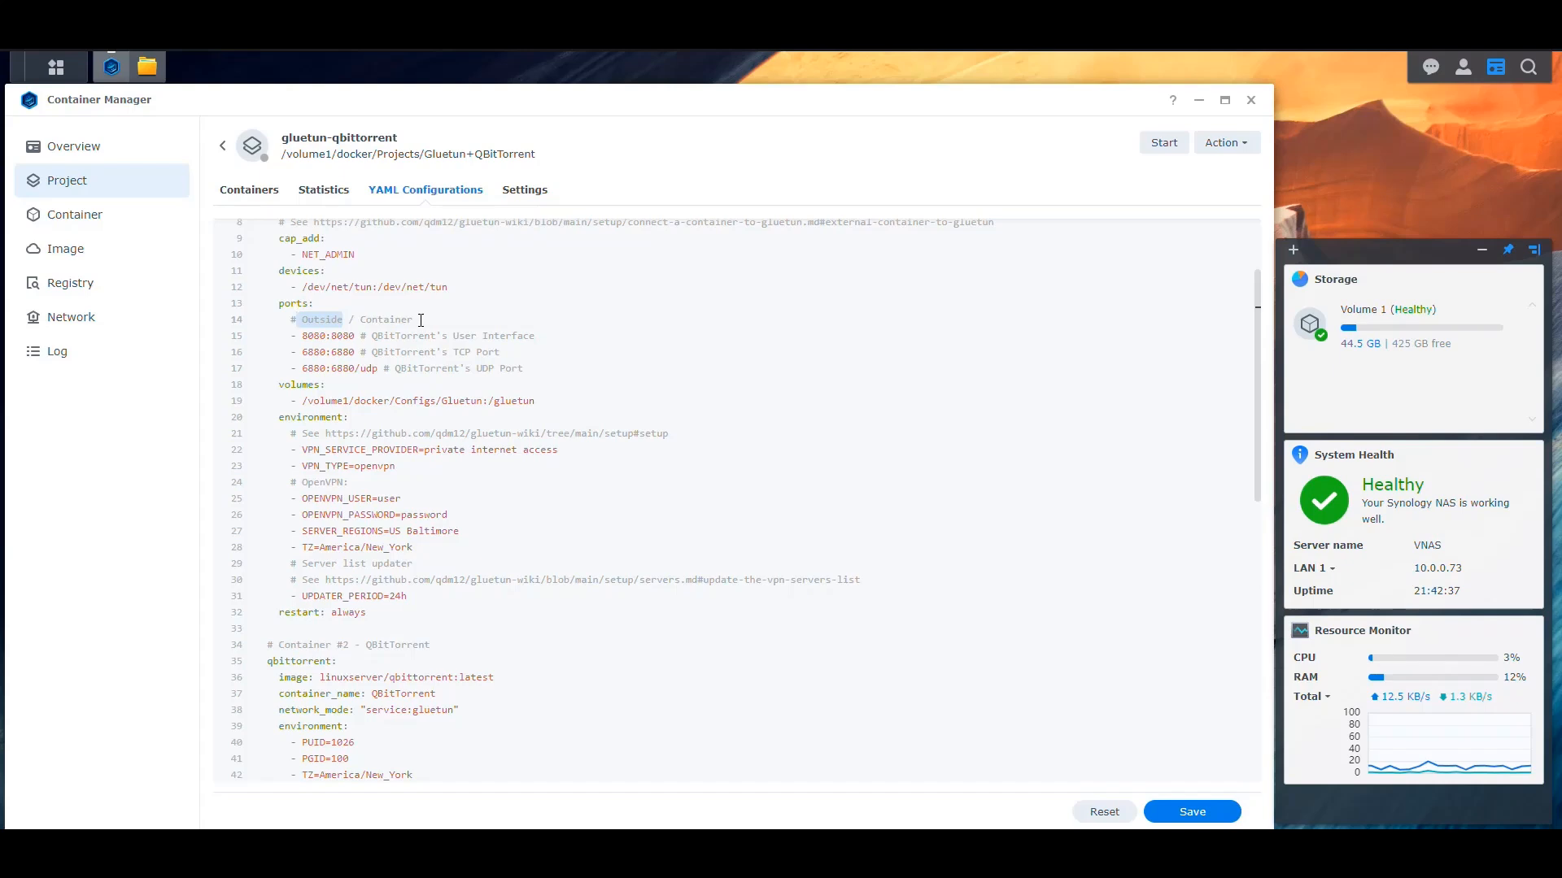
pyautogui.moveTo(419, 320); pyautogui.dragTo(356, 321)
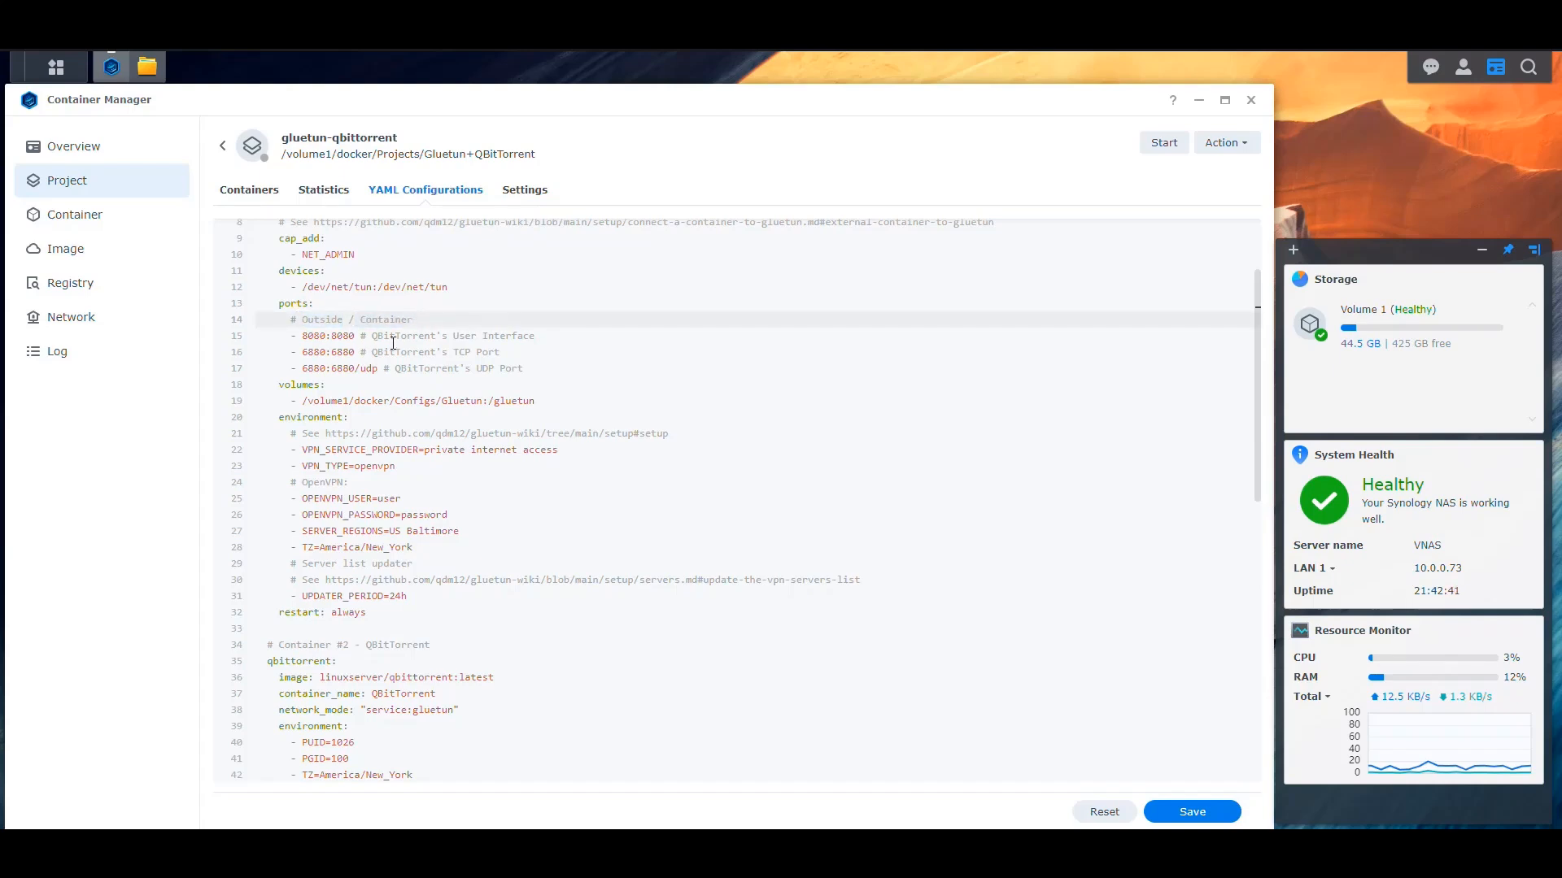
pyautogui.moveTo(535, 336); pyautogui.dragTo(290, 335)
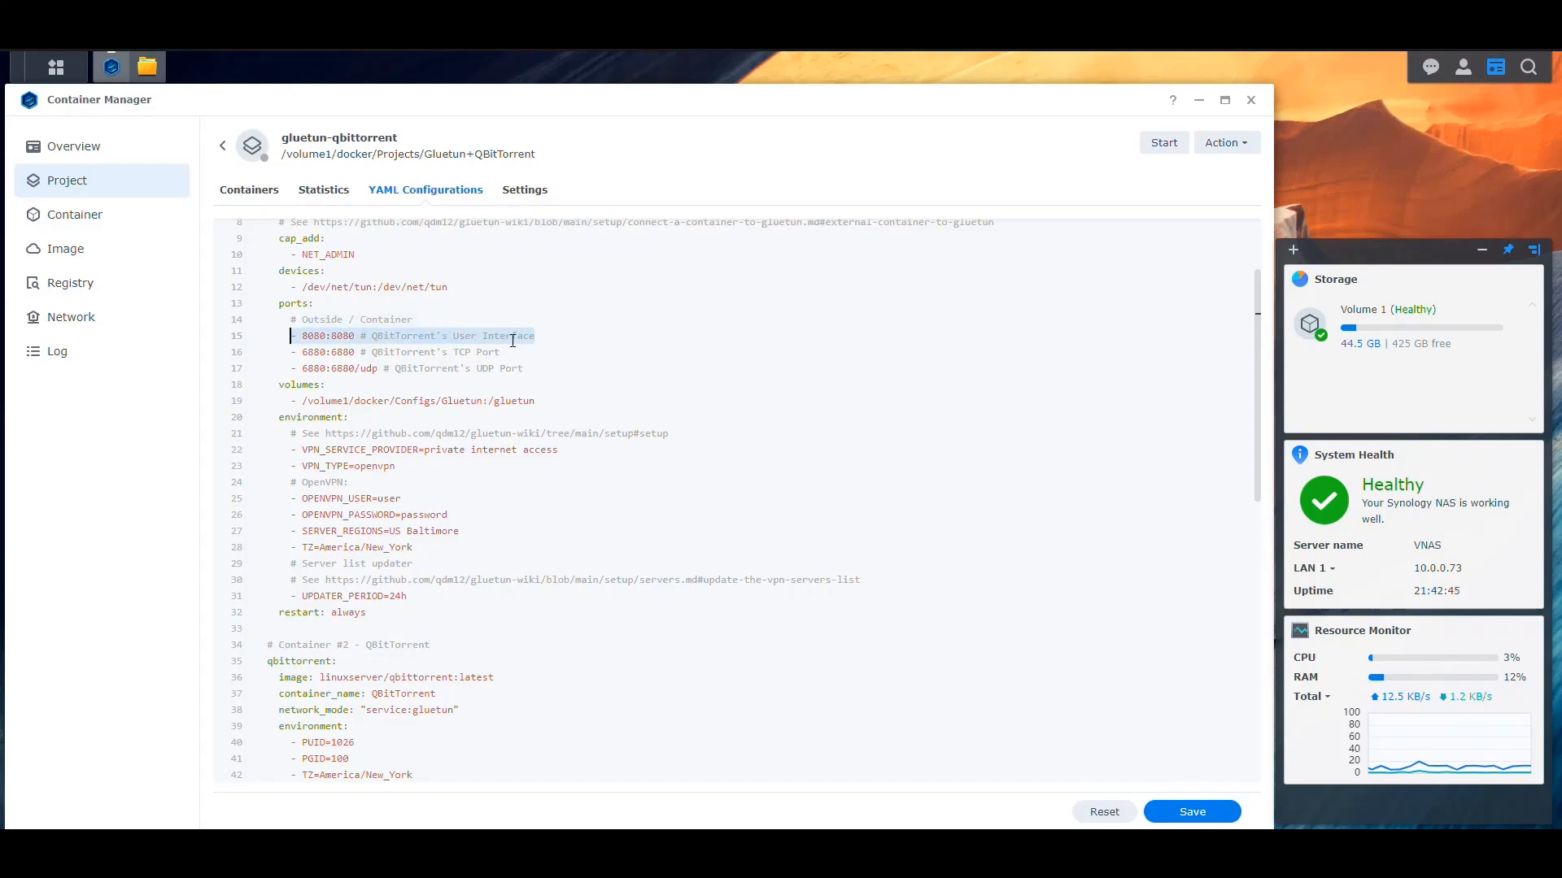
pyautogui.click(541, 336)
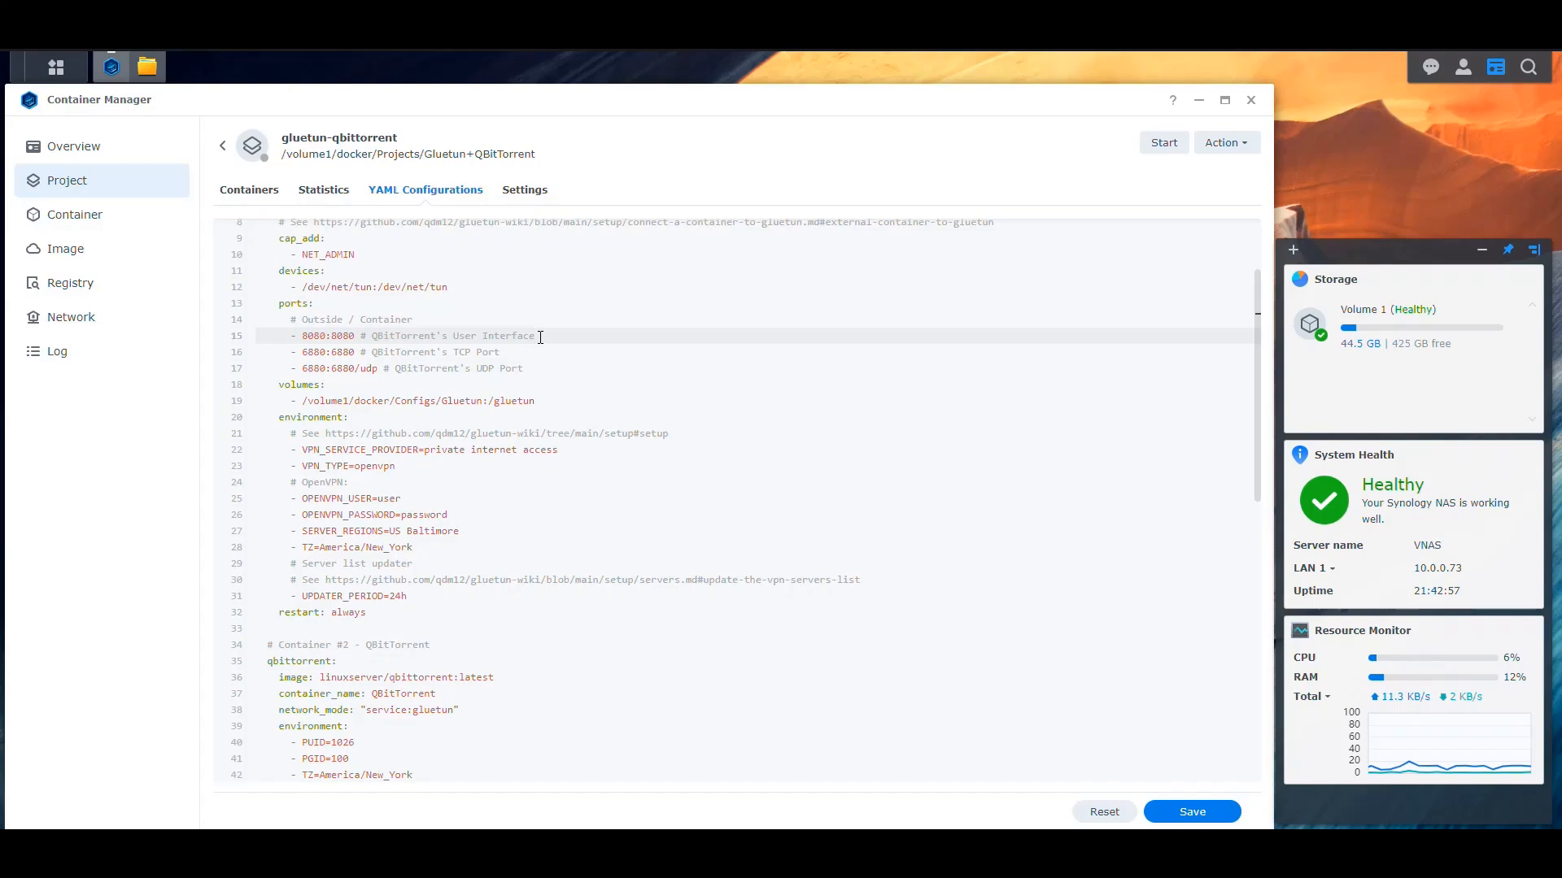
pyautogui.moveTo(325, 338); pyautogui.dragTo(301, 338)
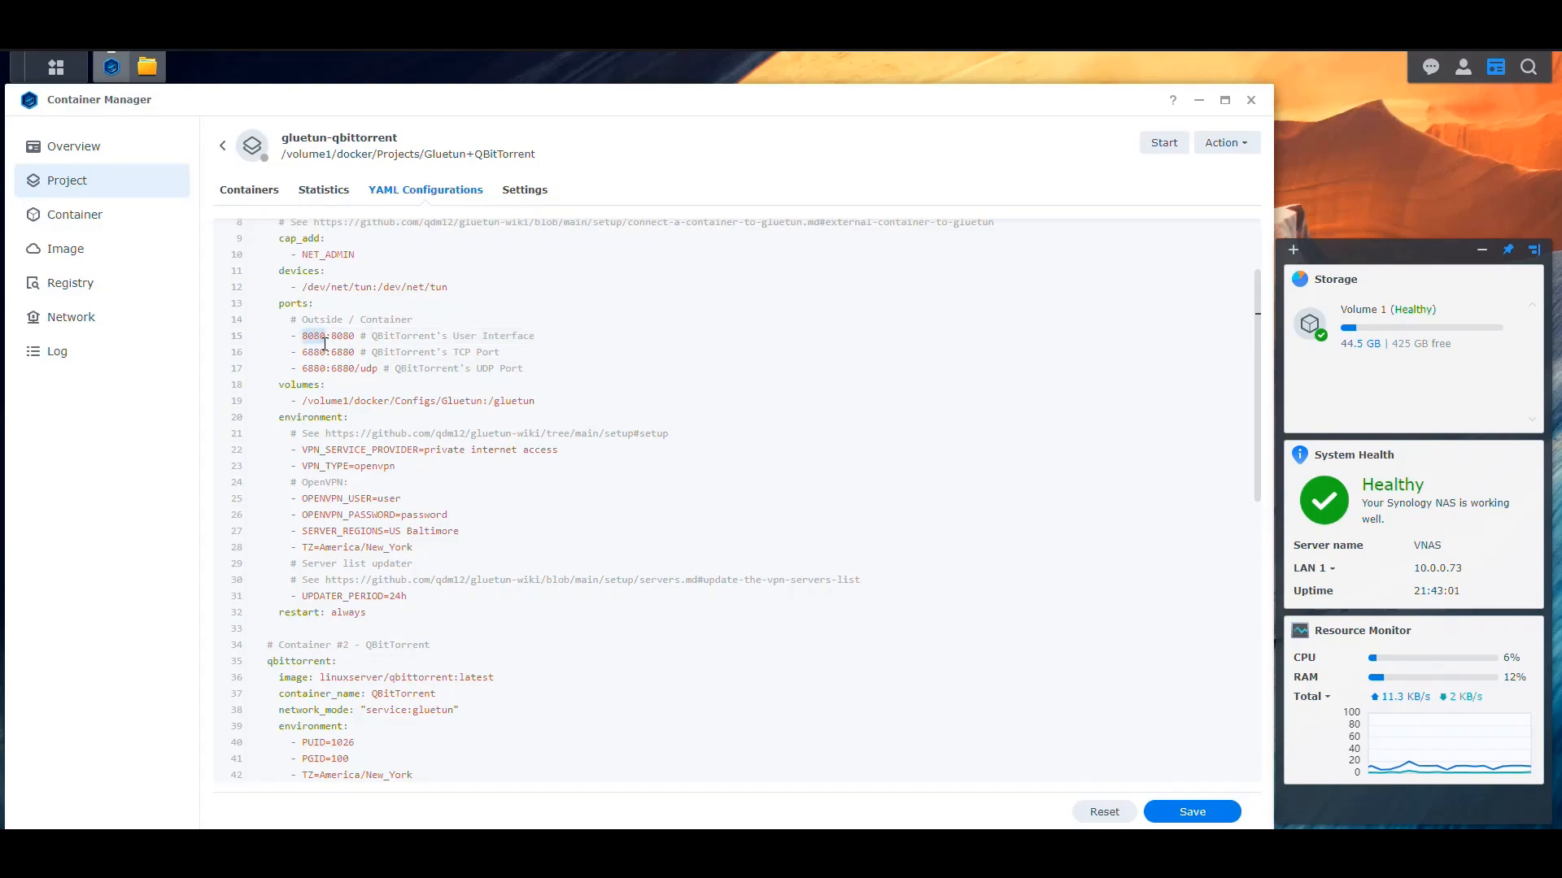
pyautogui.moveTo(355, 338); pyautogui.dragTo(330, 337)
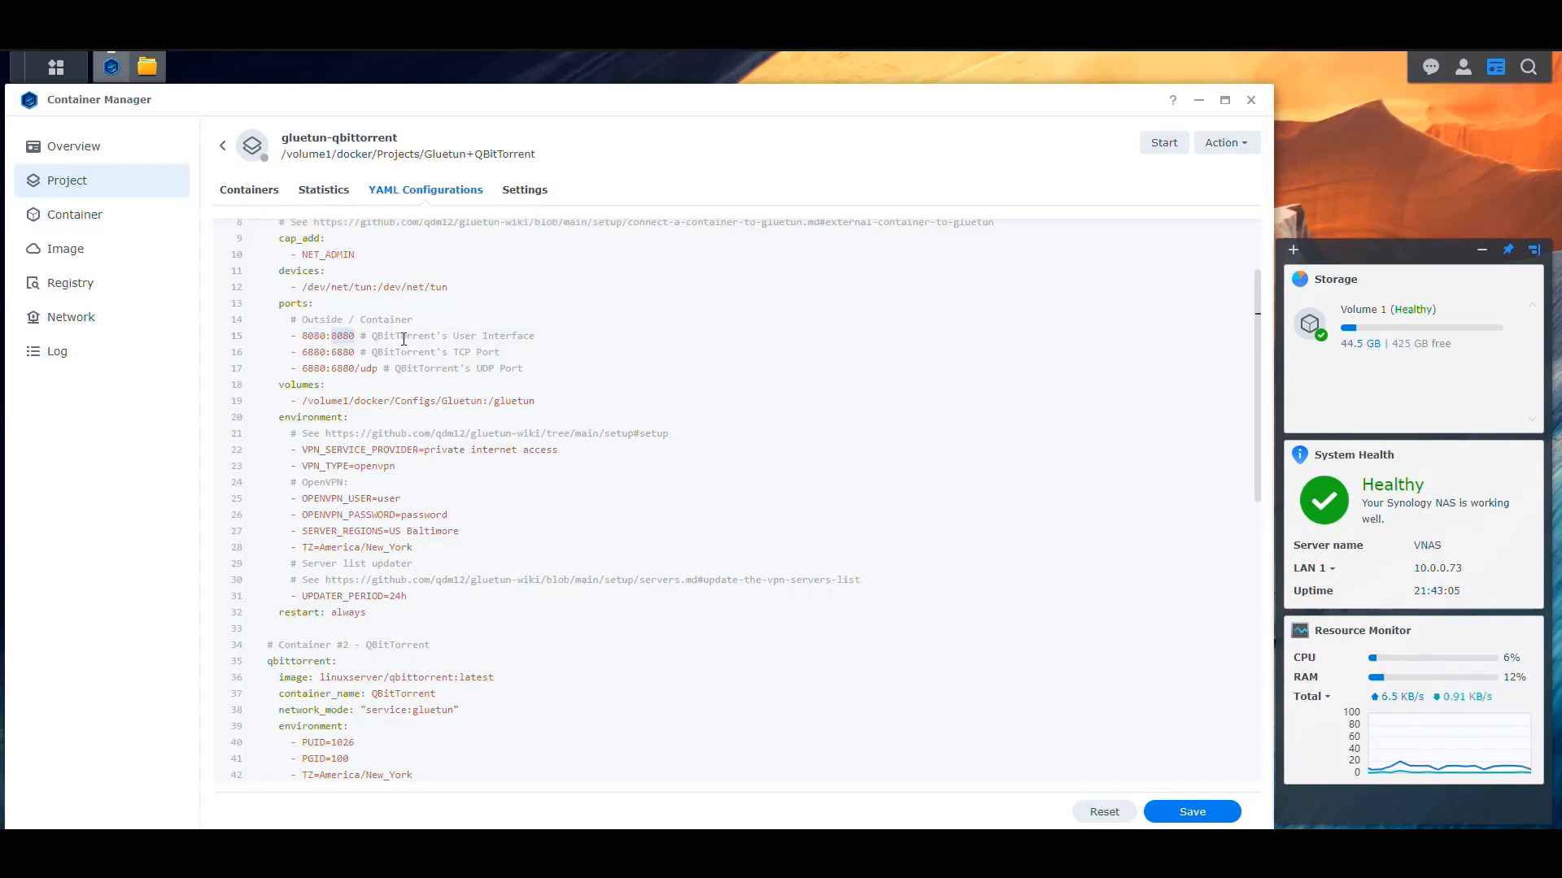
pyautogui.click(533, 337)
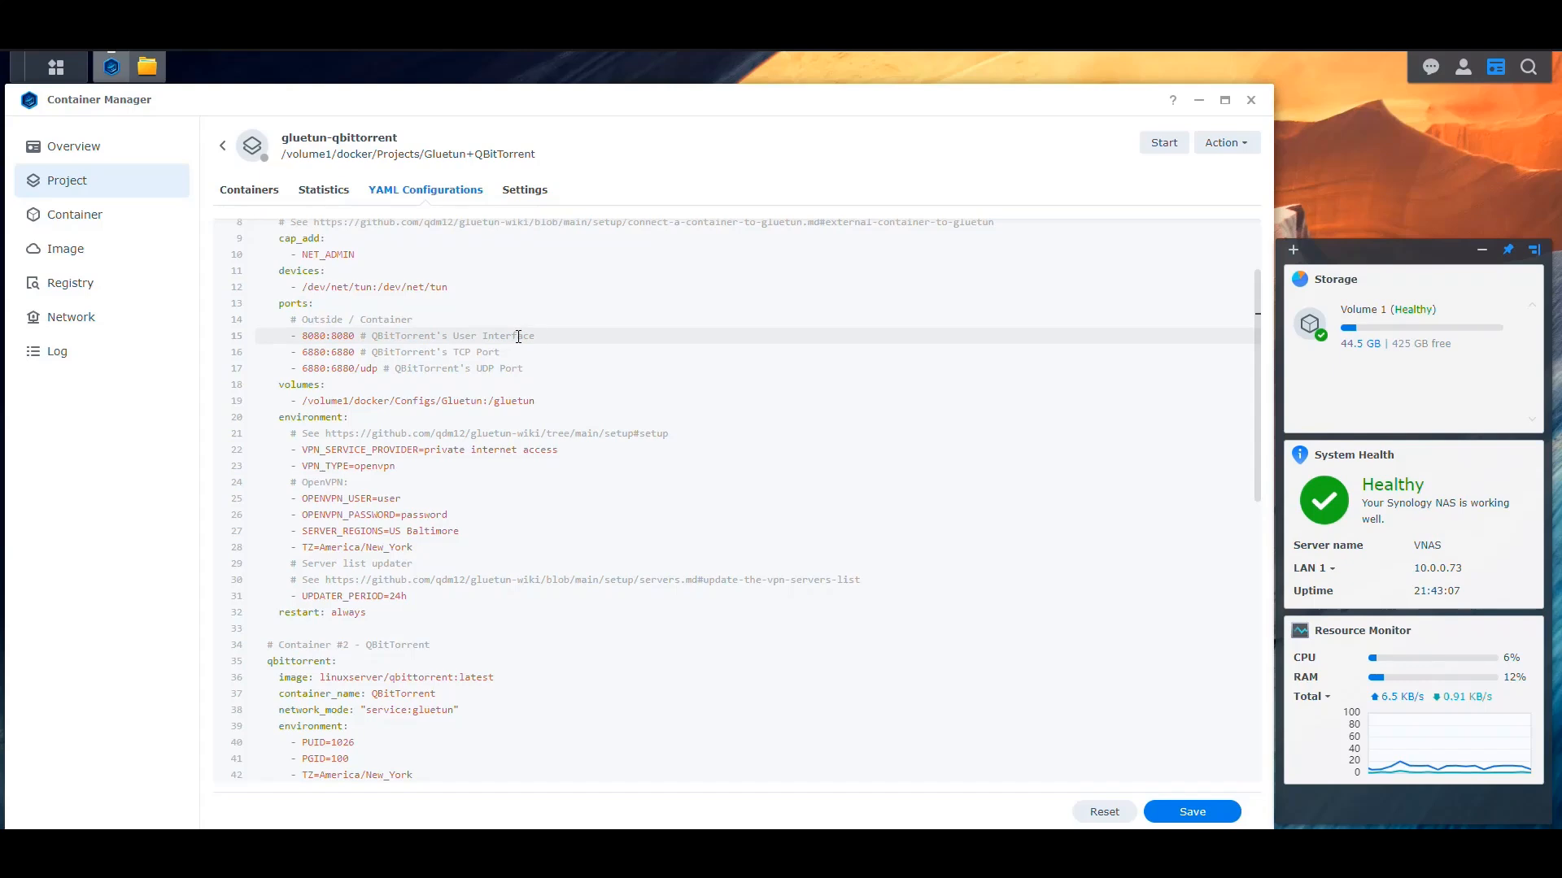
pyautogui.scroll(-7, 513, 333)
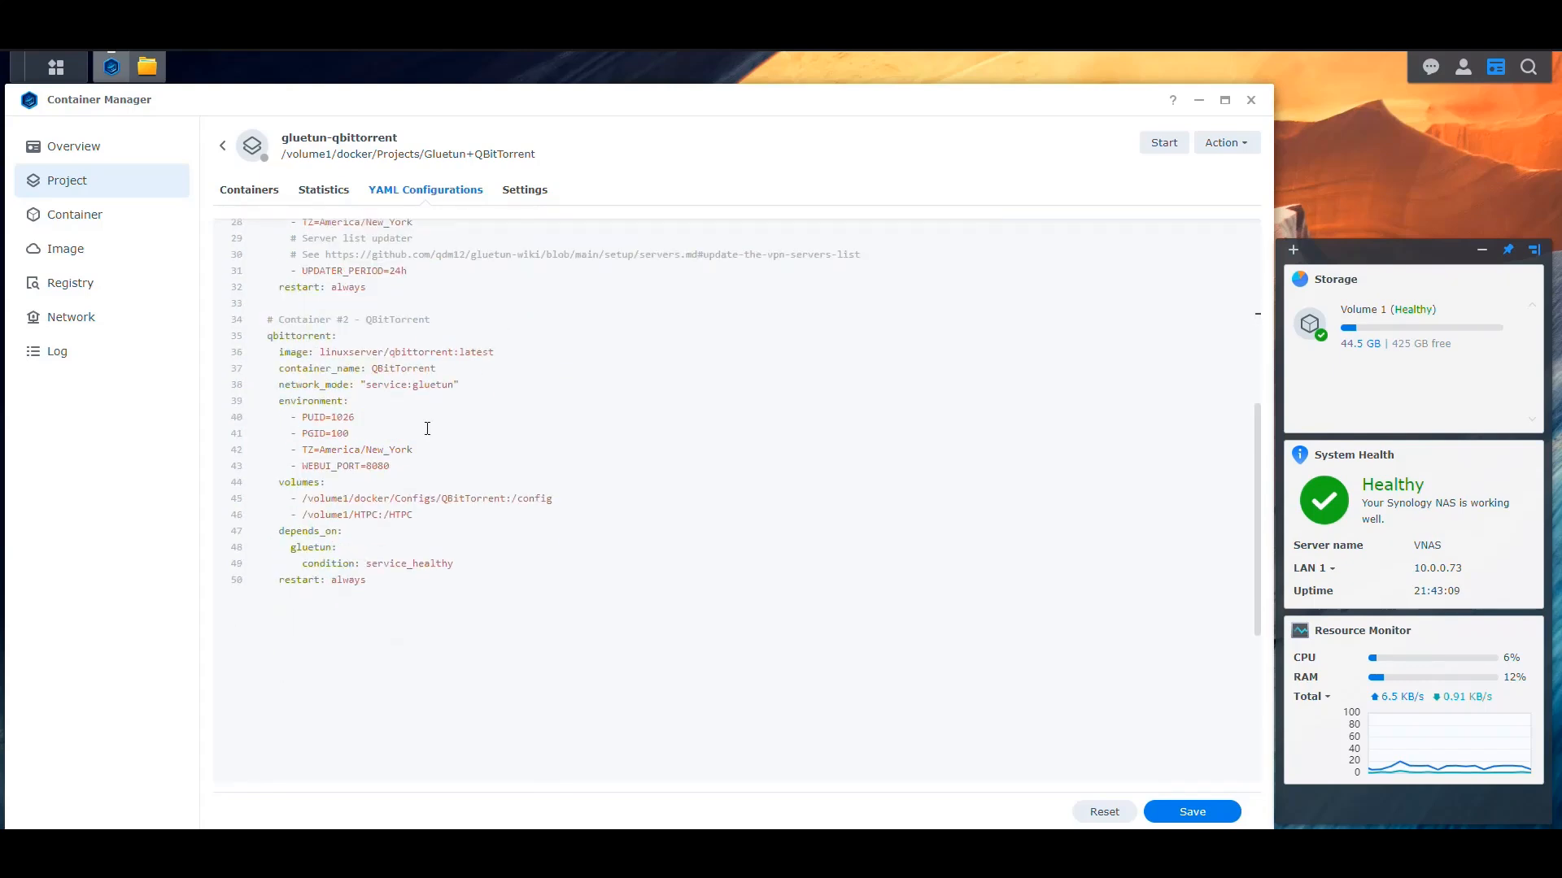
pyautogui.moveTo(393, 463); pyautogui.dragTo(302, 465)
pyautogui.scroll(3, 439, 464)
pyautogui.scroll(6, 438, 464)
pyautogui.moveTo(536, 418); pyautogui.dragTo(303, 421)
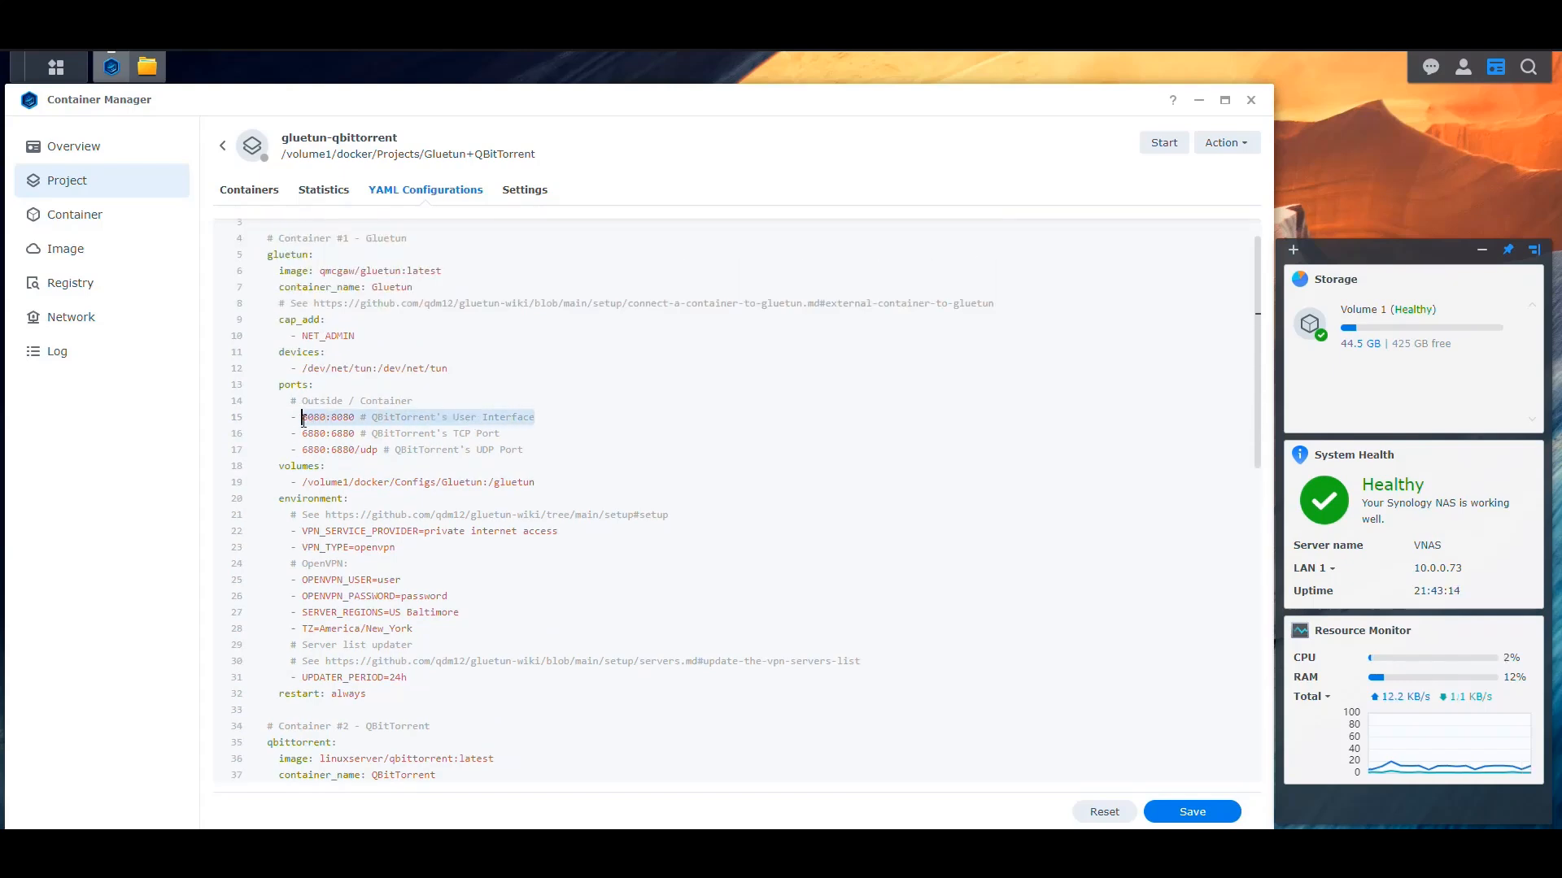
pyautogui.click(418, 437)
pyautogui.click(528, 436)
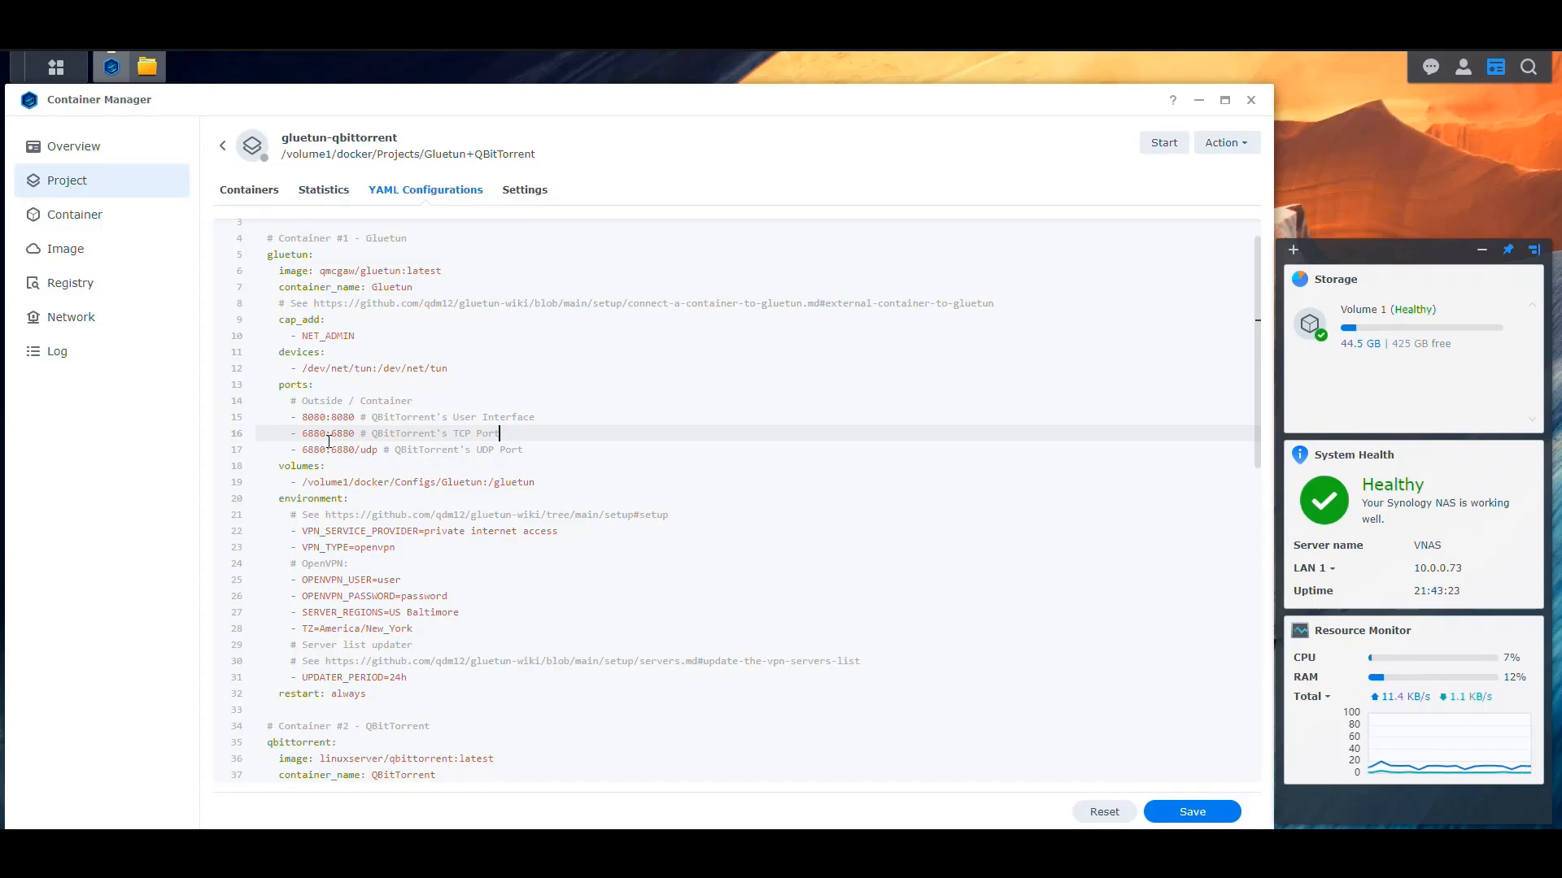
pyautogui.moveTo(326, 435)
pyautogui.mouseDown()
pyautogui.moveTo(302, 435)
pyautogui.moveTo(325, 436)
pyautogui.mouseUp()
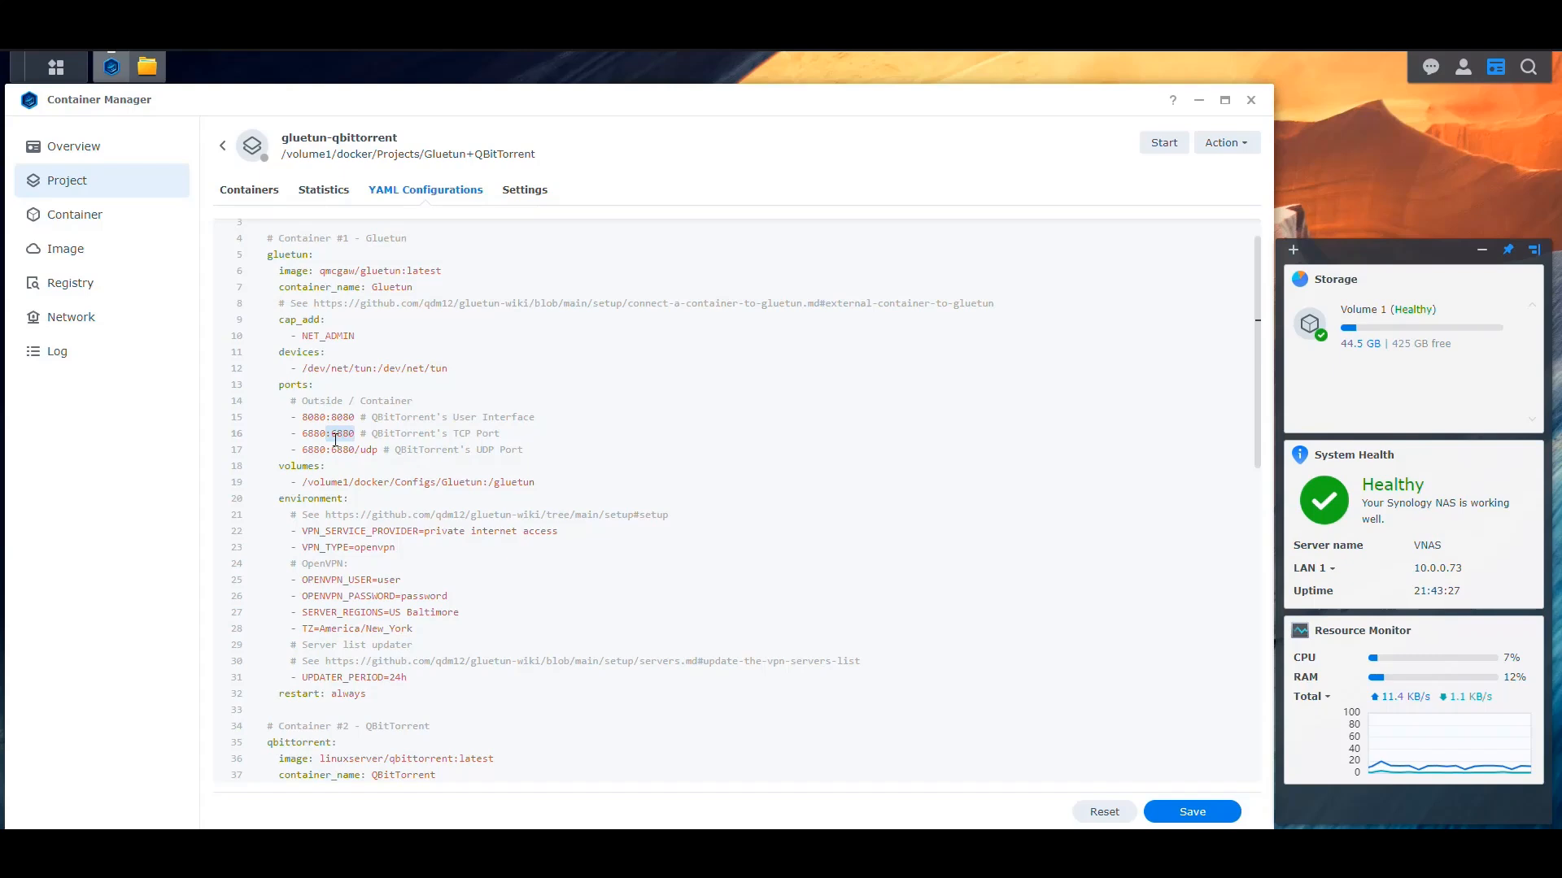
pyautogui.click(467, 435)
pyautogui.click(489, 452)
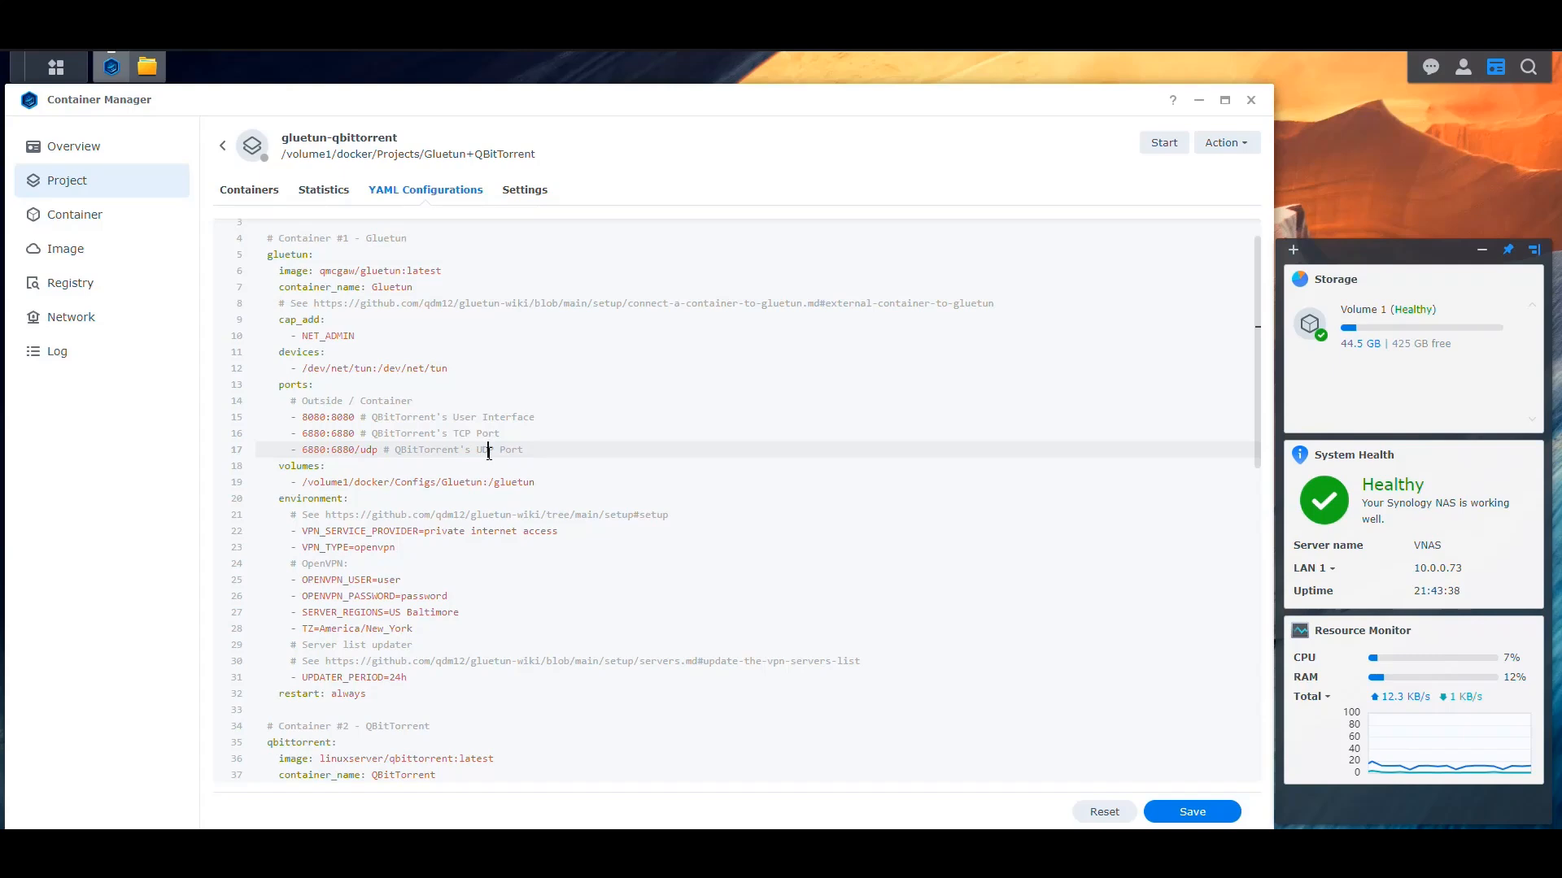
pyautogui.moveTo(525, 450); pyautogui.dragTo(291, 401)
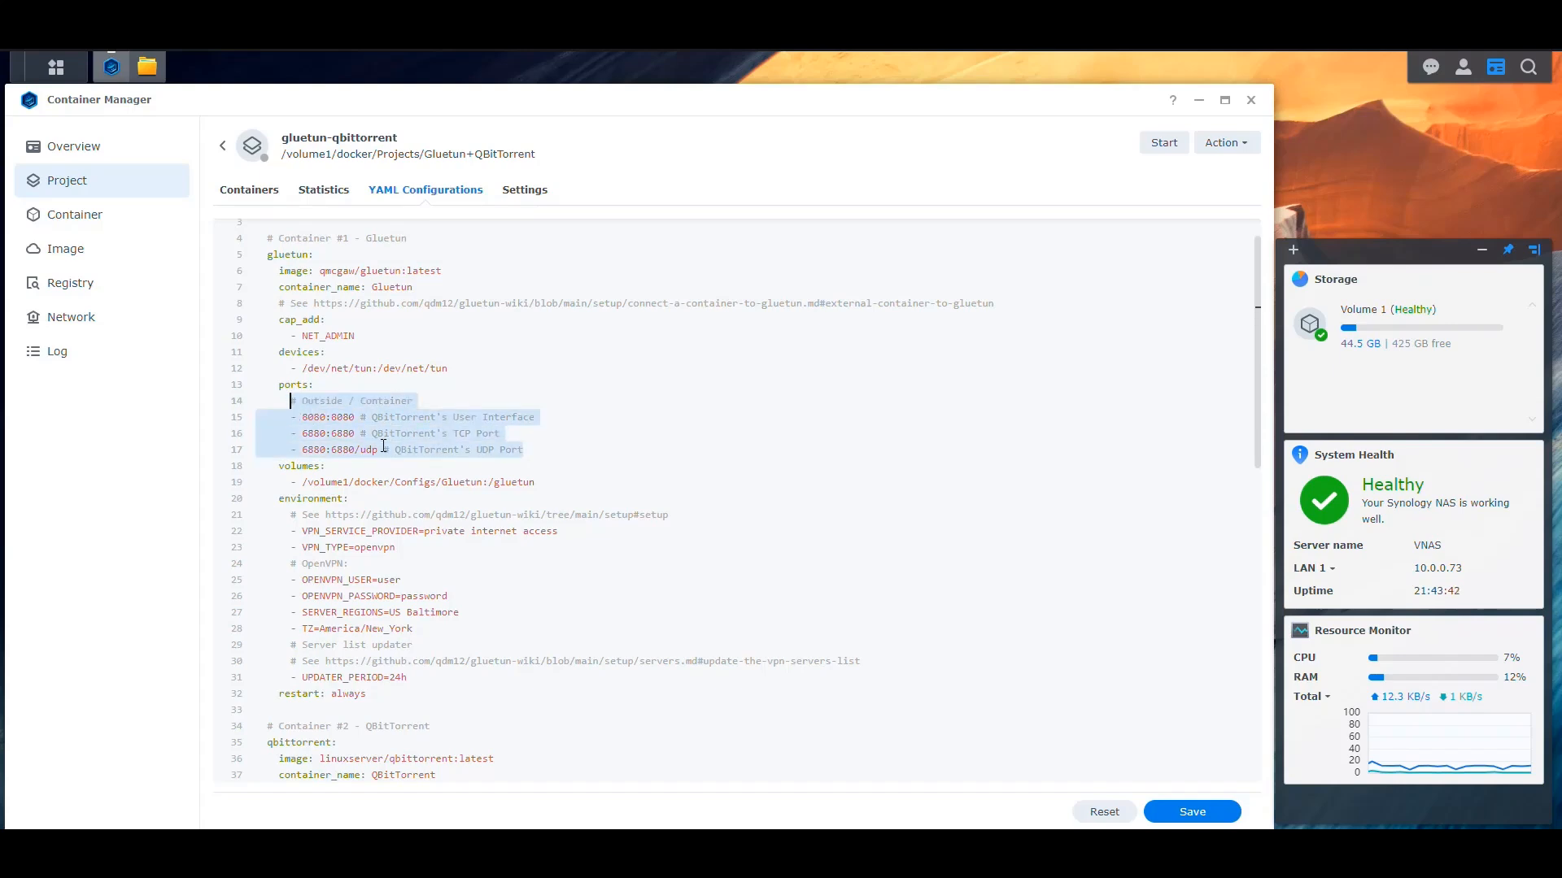
pyautogui.click(480, 449)
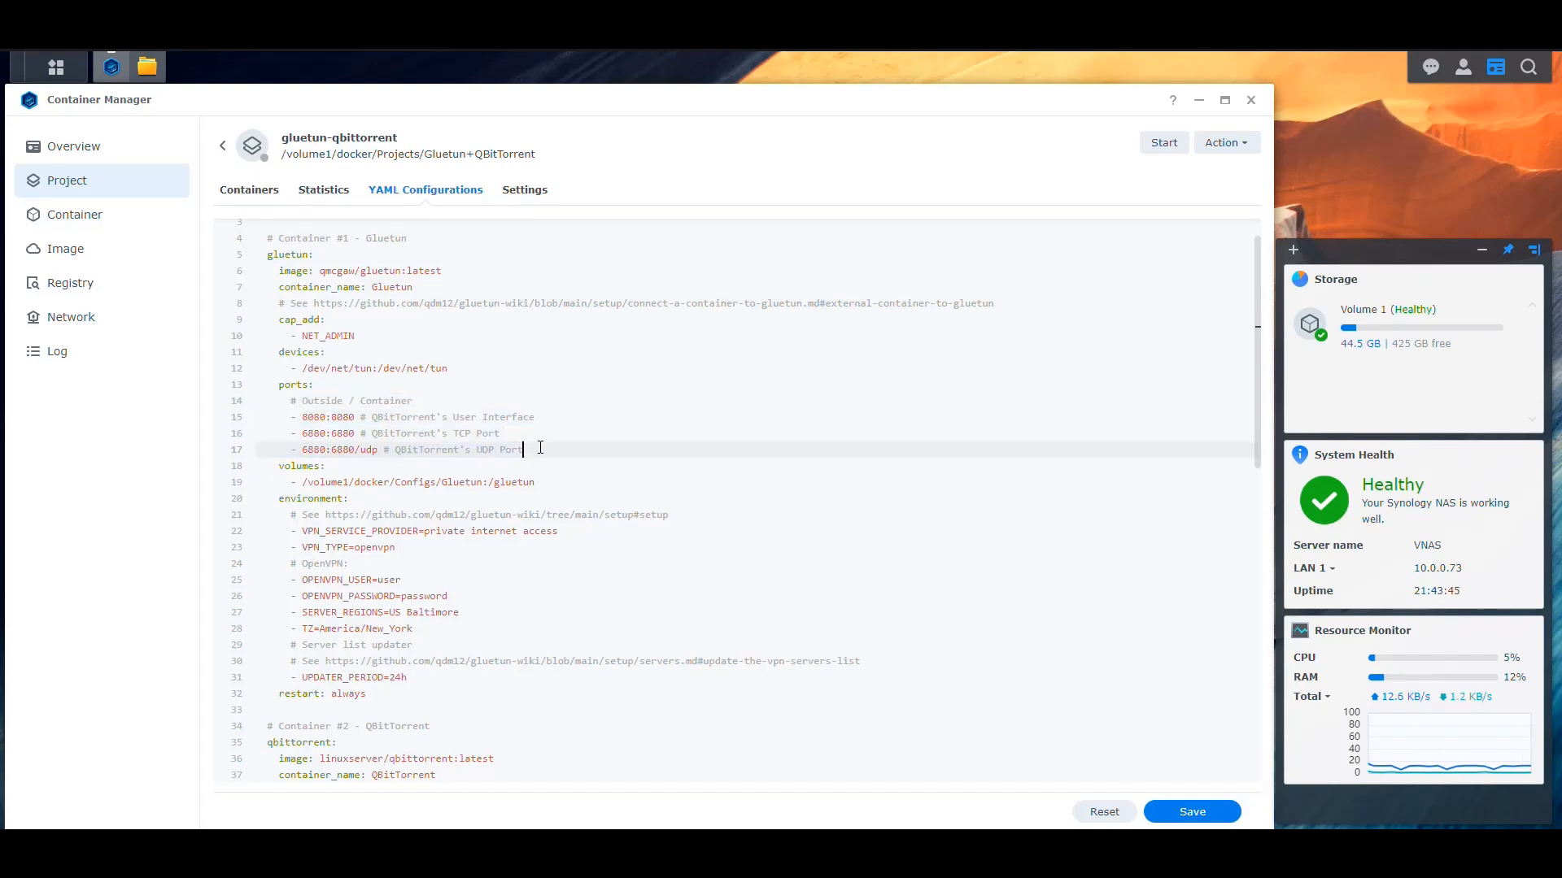
pyautogui.scroll(-1, 480, 411)
pyautogui.moveTo(544, 446); pyautogui.dragTo(298, 442)
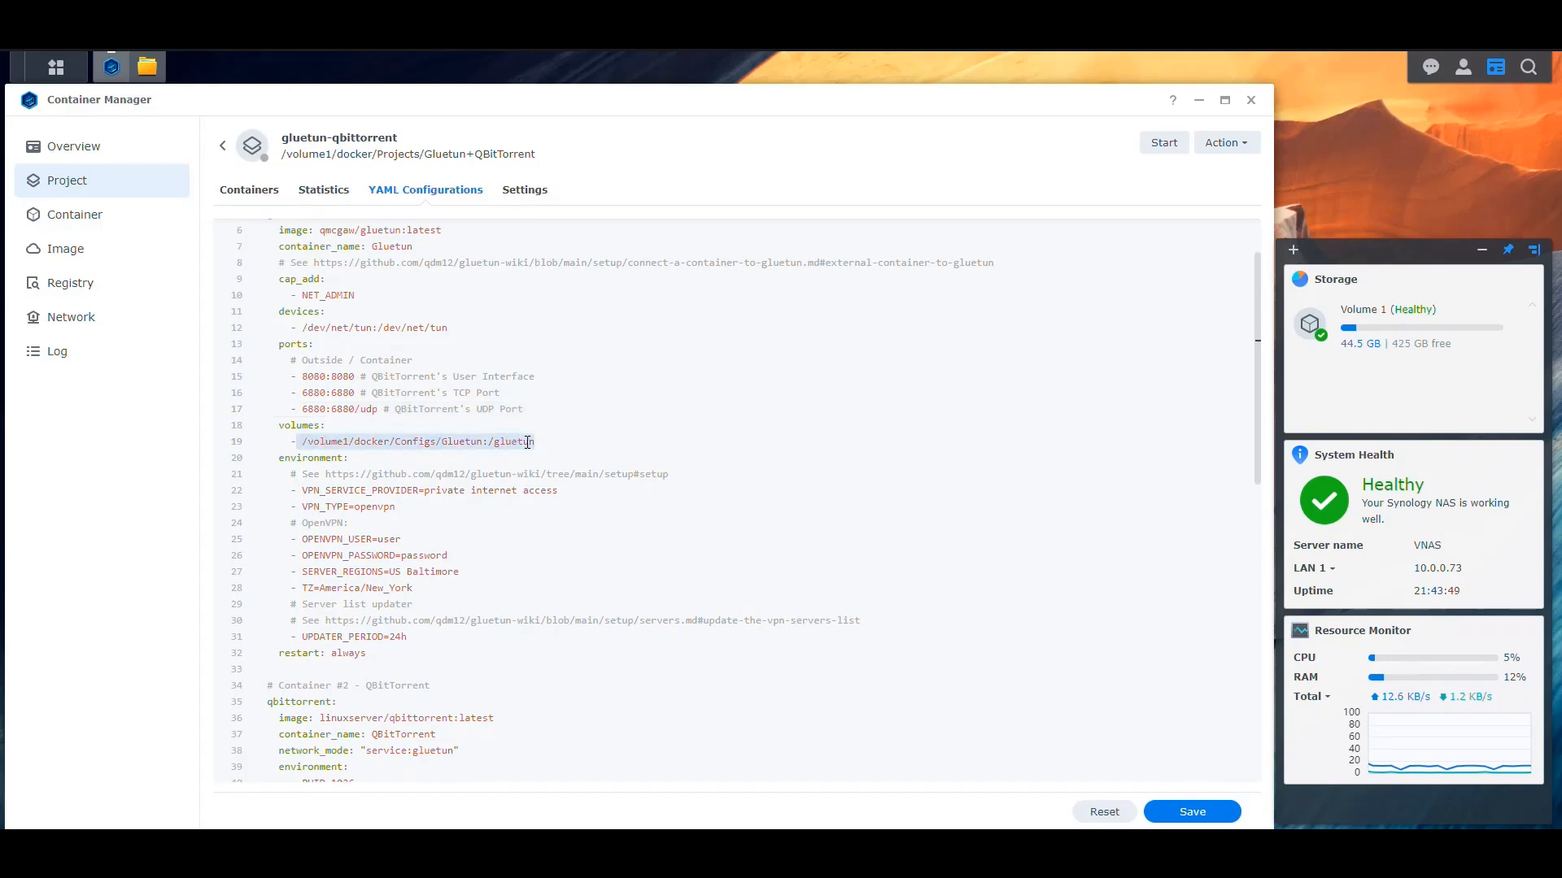
pyautogui.click(557, 442)
pyautogui.moveTo(483, 444); pyautogui.dragTo(297, 443)
pyautogui.moveTo(536, 441); pyautogui.dragTo(485, 441)
pyautogui.click(537, 442)
pyautogui.scroll(-4, 540, 423)
pyautogui.click(414, 299)
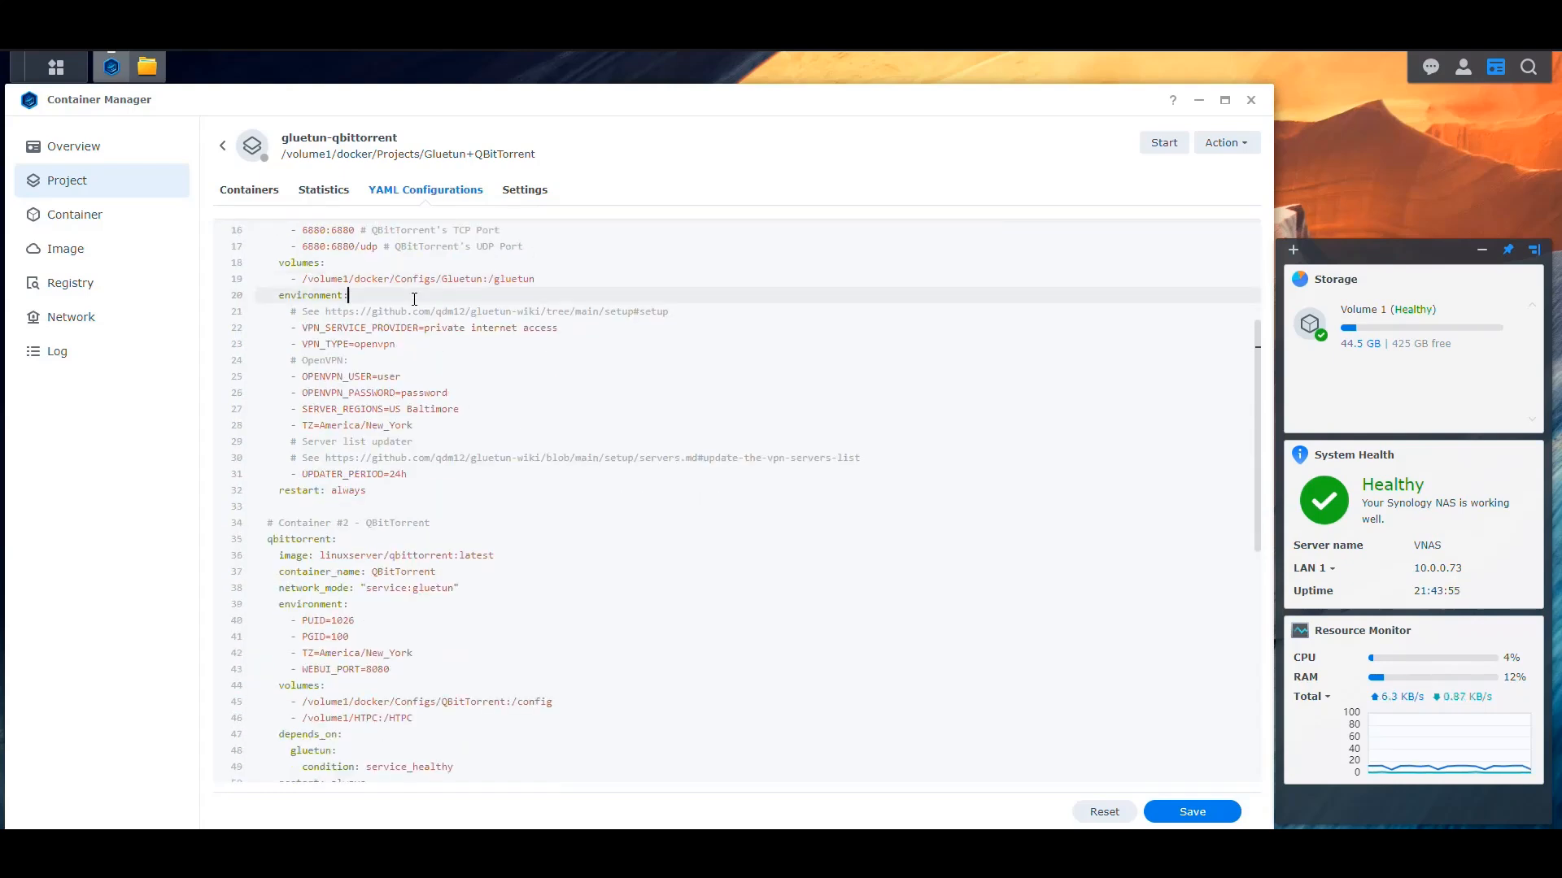
pyautogui.moveTo(561, 329); pyautogui.dragTo(355, 345)
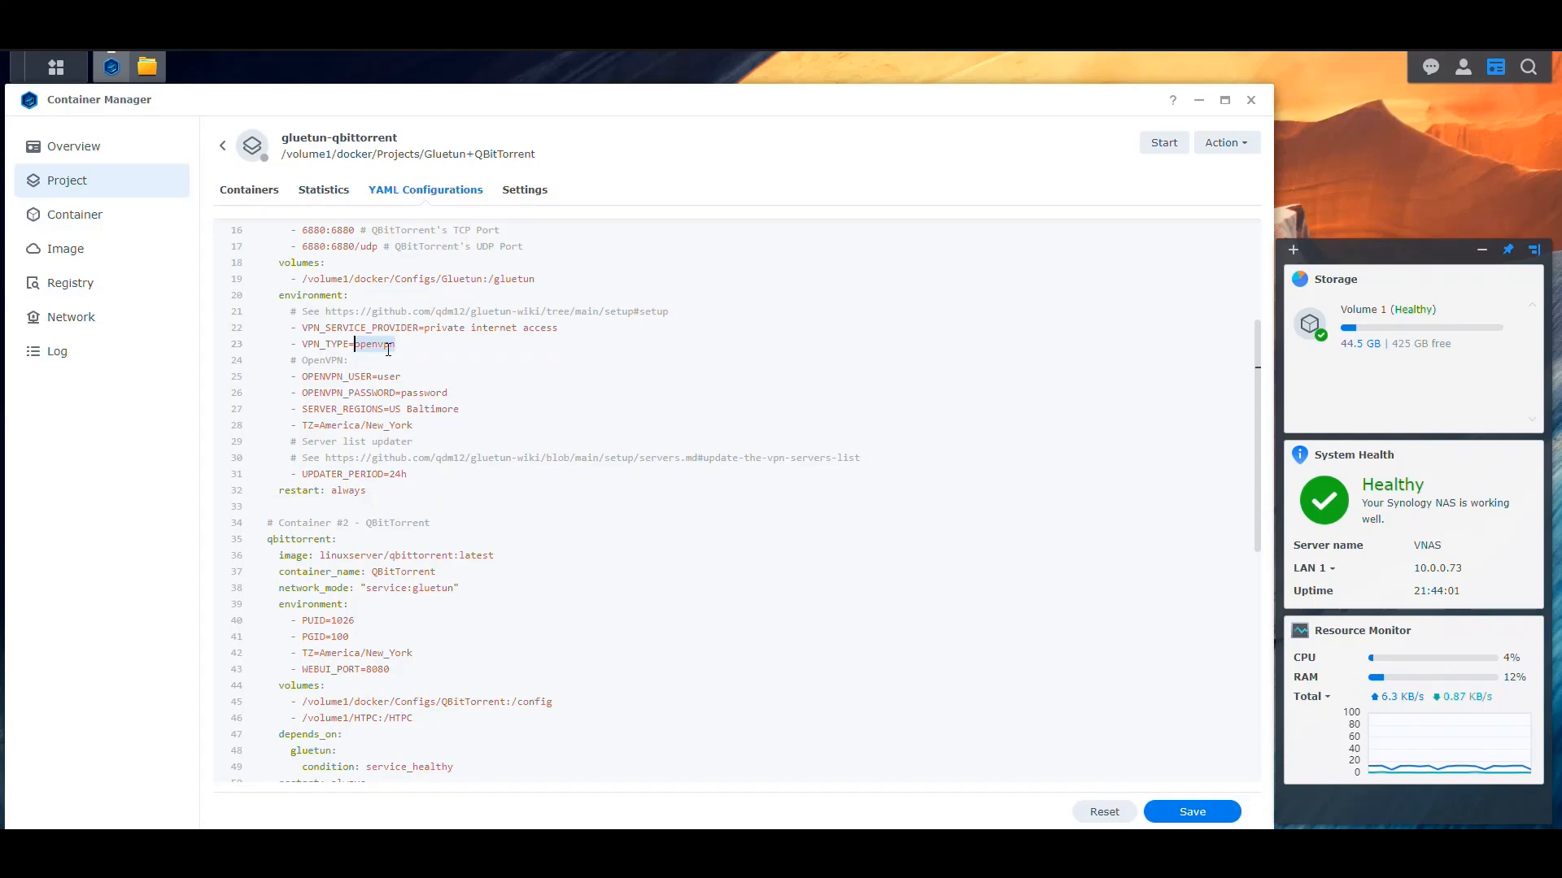
pyautogui.click(371, 344)
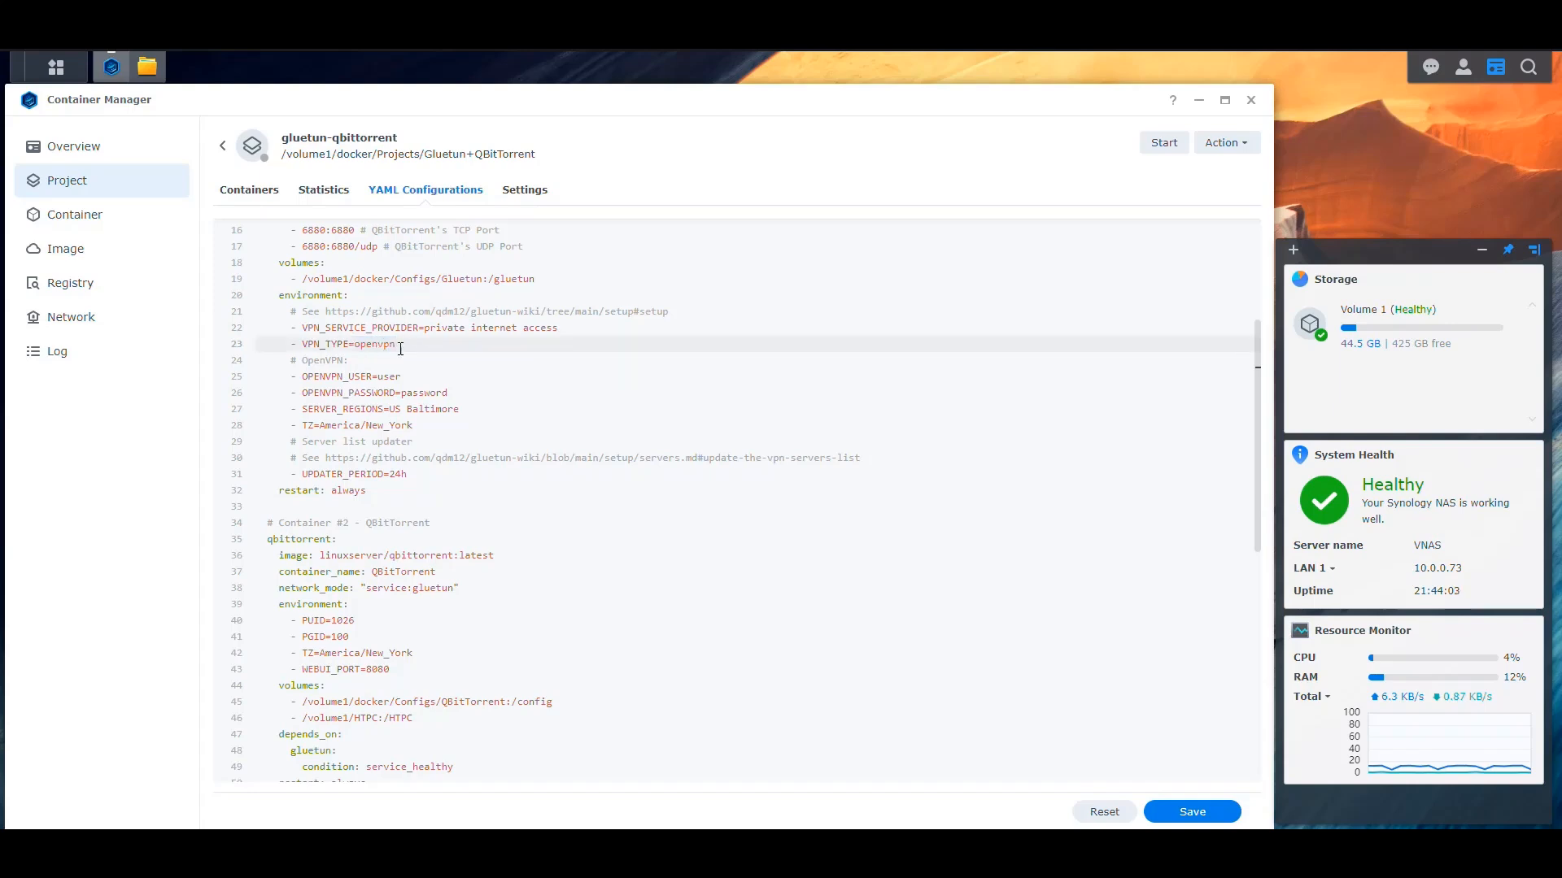
pyautogui.click(402, 345)
pyautogui.doubleClick(425, 393)
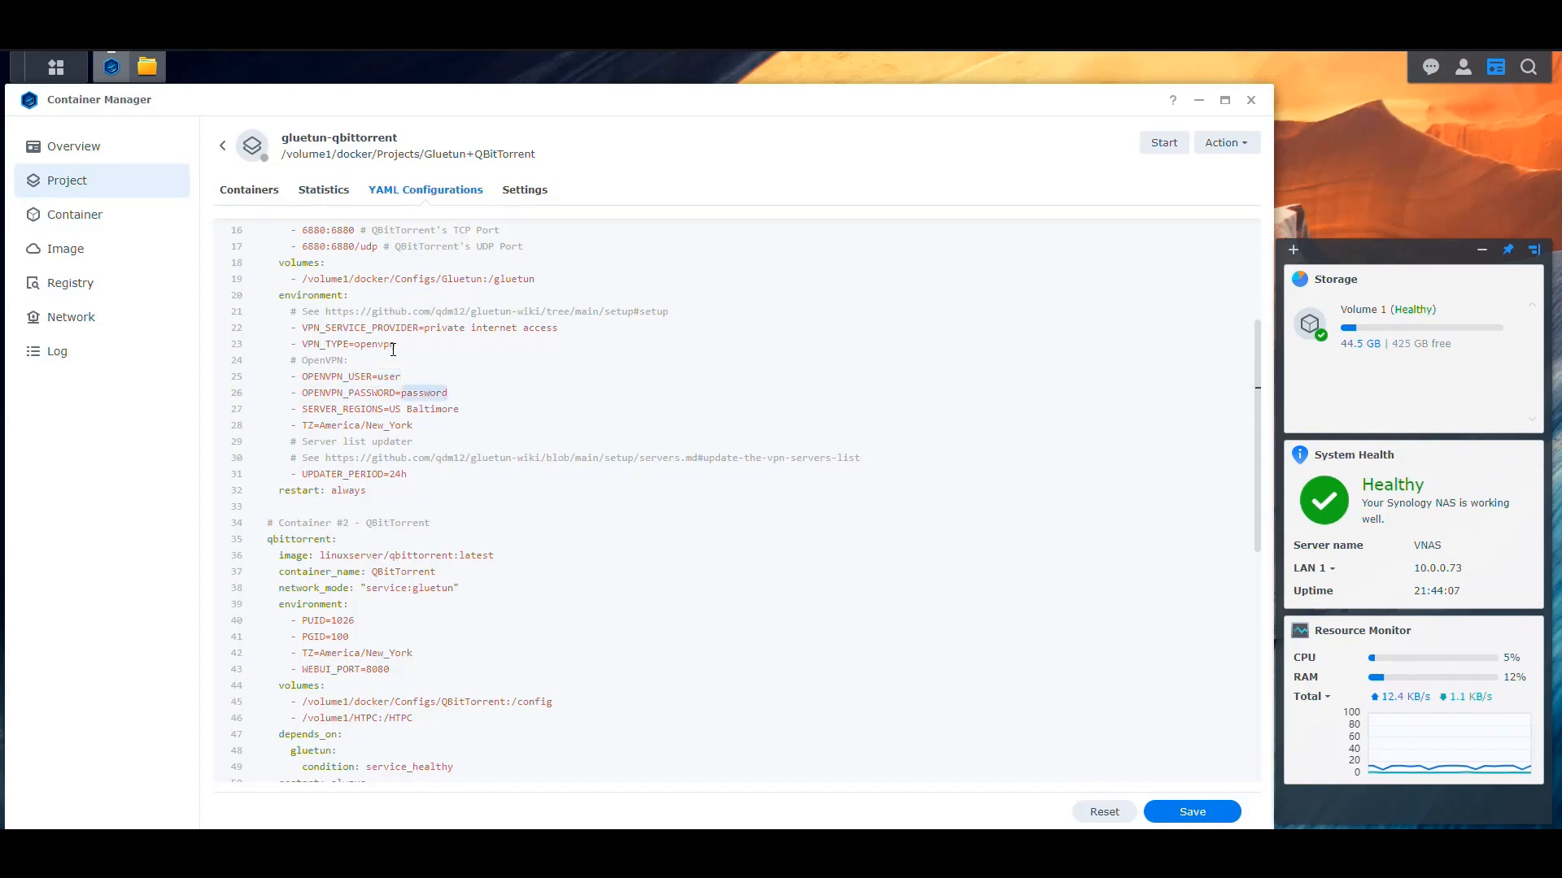
pyautogui.moveTo(464, 409); pyautogui.dragTo(388, 410)
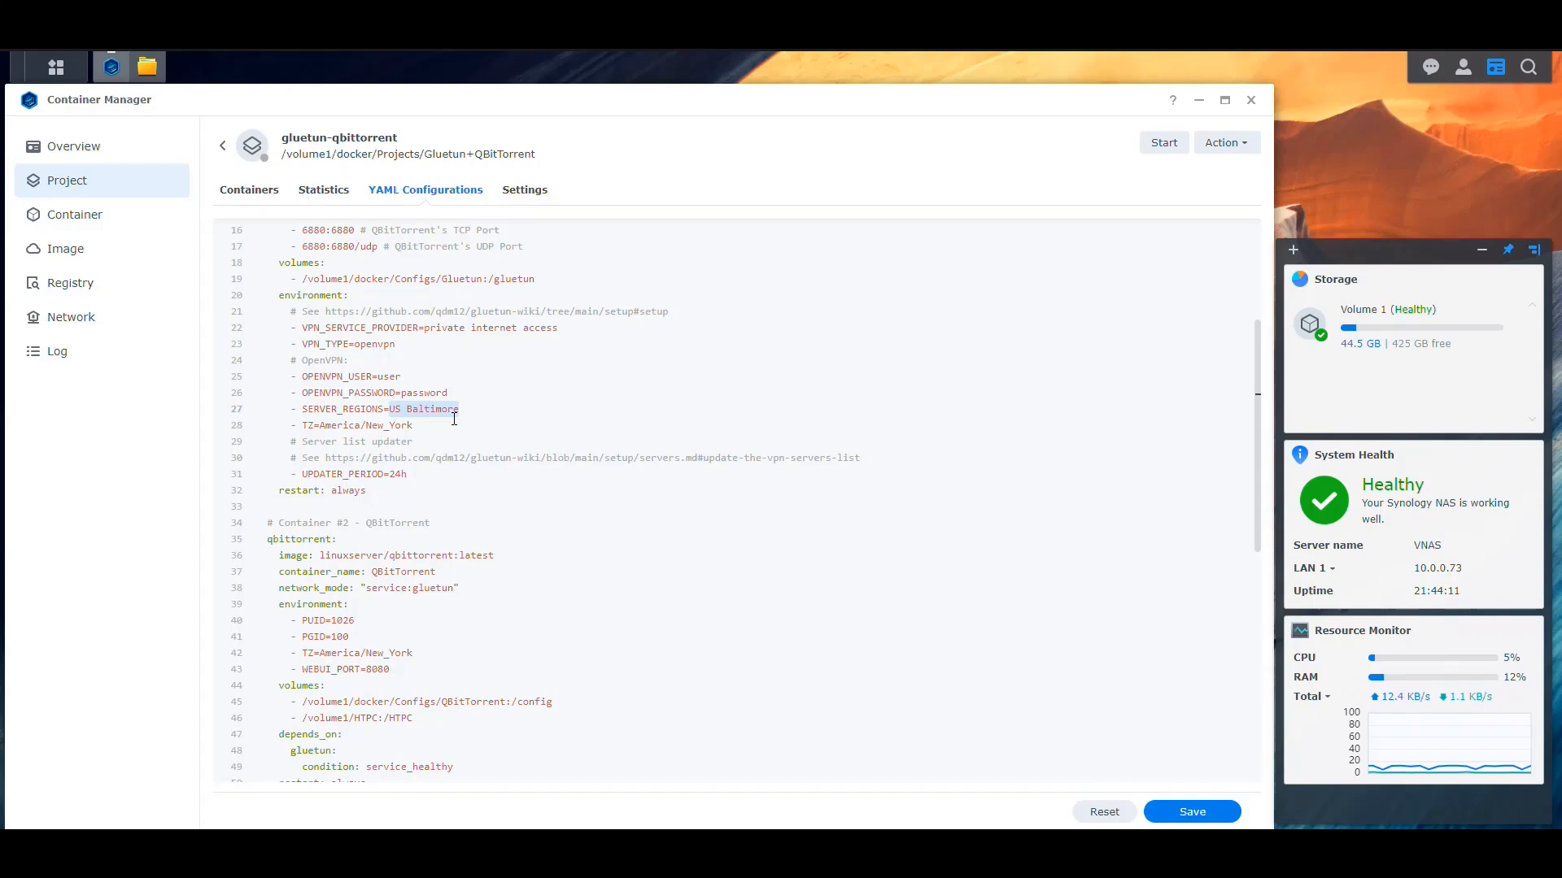
pyautogui.moveTo(414, 425); pyautogui.dragTo(303, 425)
pyautogui.click(417, 424)
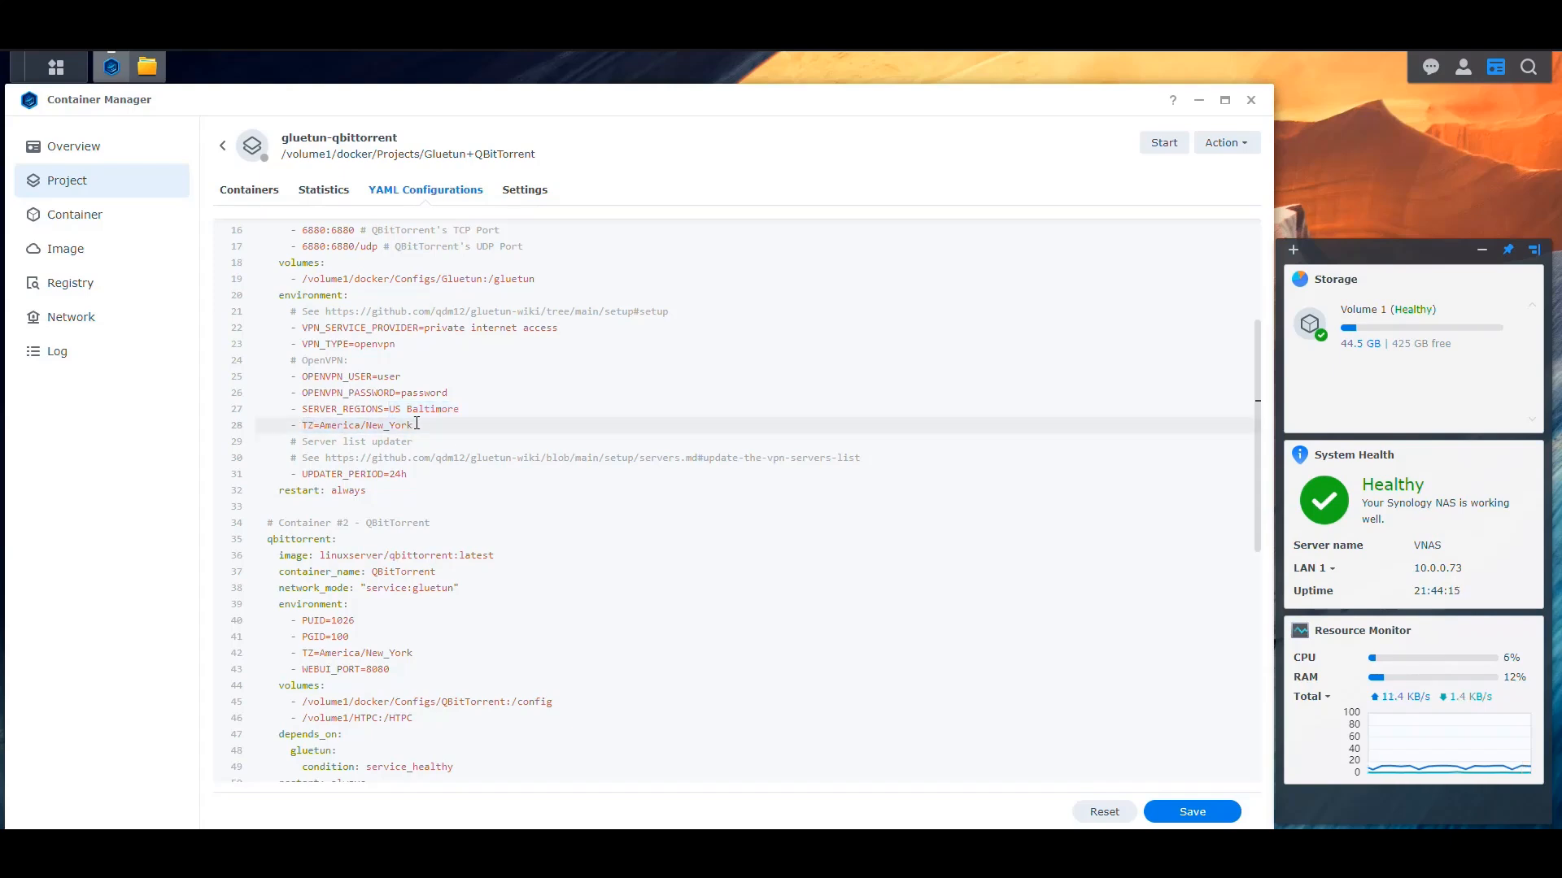
pyautogui.moveTo(407, 474); pyautogui.dragTo(302, 474)
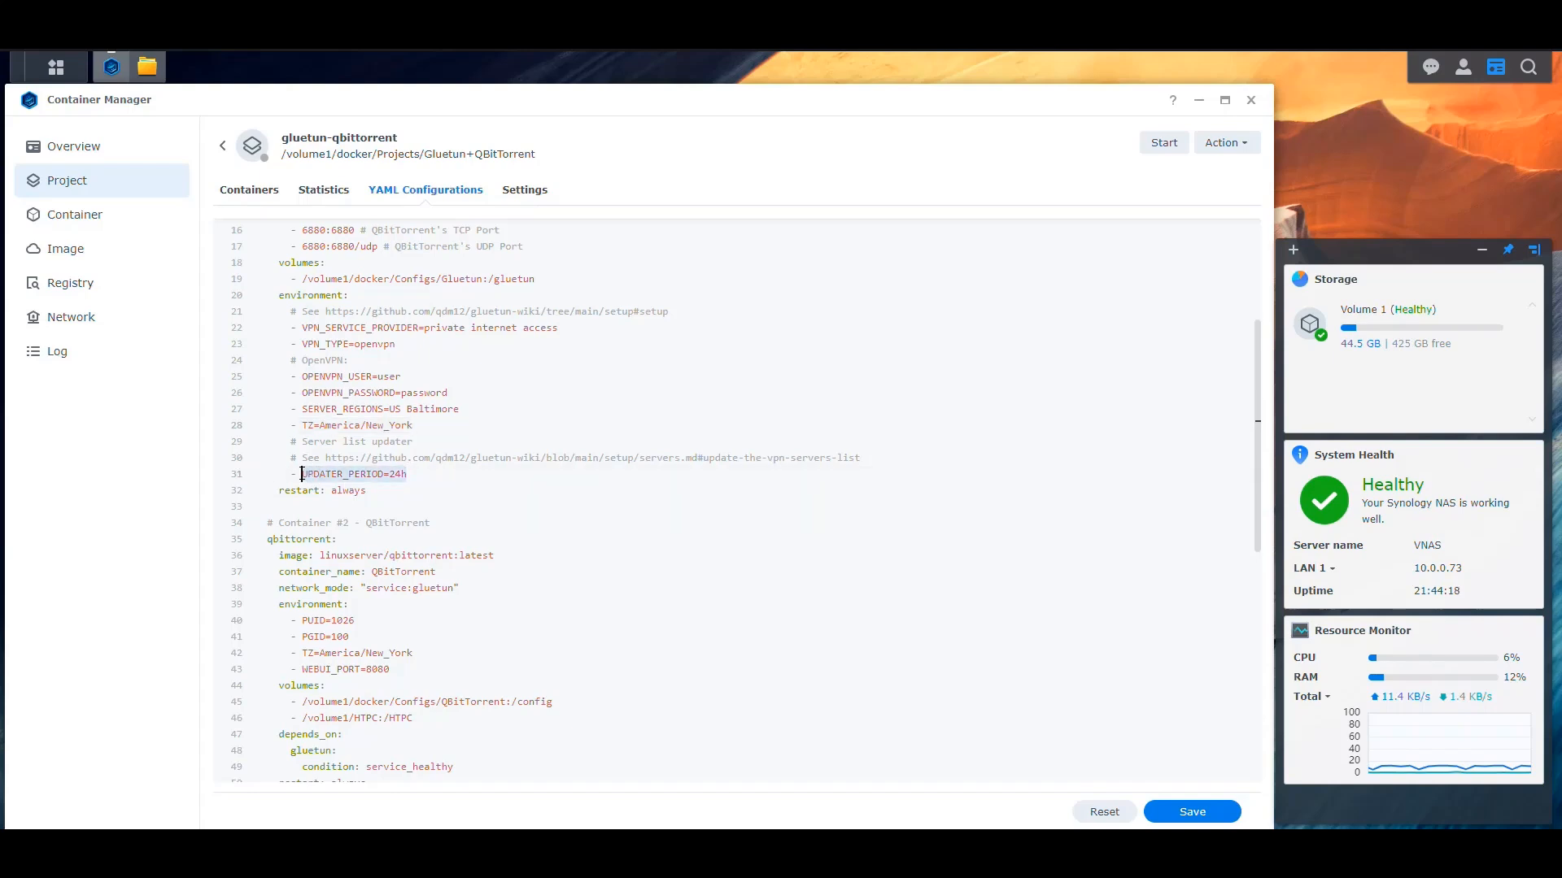
pyautogui.moveTo(459, 409); pyautogui.dragTo(390, 411)
pyautogui.click(415, 475)
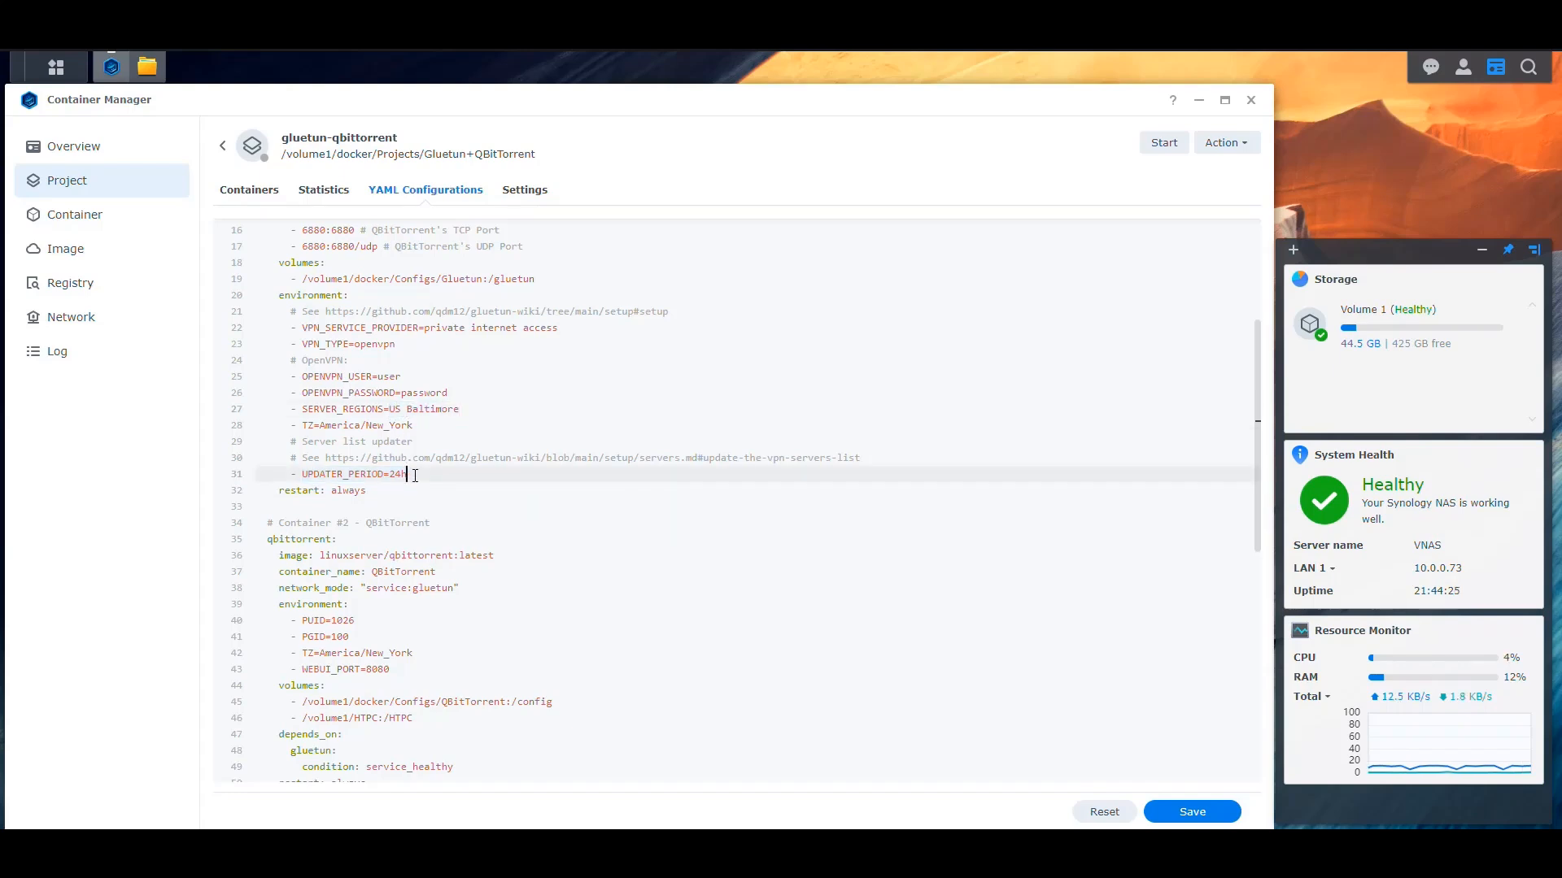
pyautogui.click(363, 493)
pyautogui.hotkey('shift', 'Home')
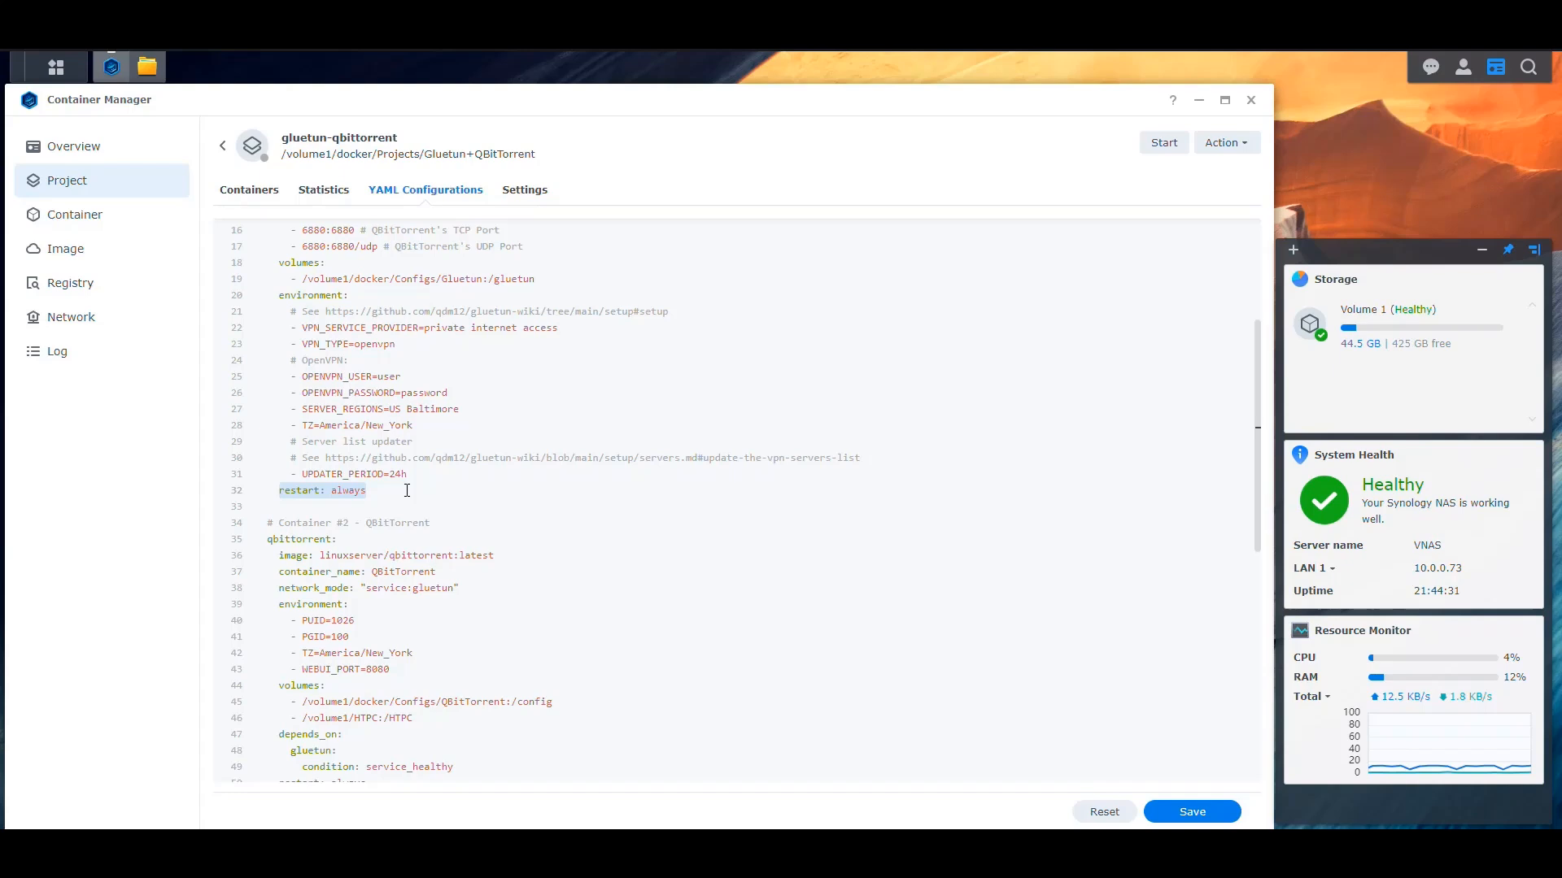
pyautogui.click(374, 491)
pyautogui.scroll(3, 375, 491)
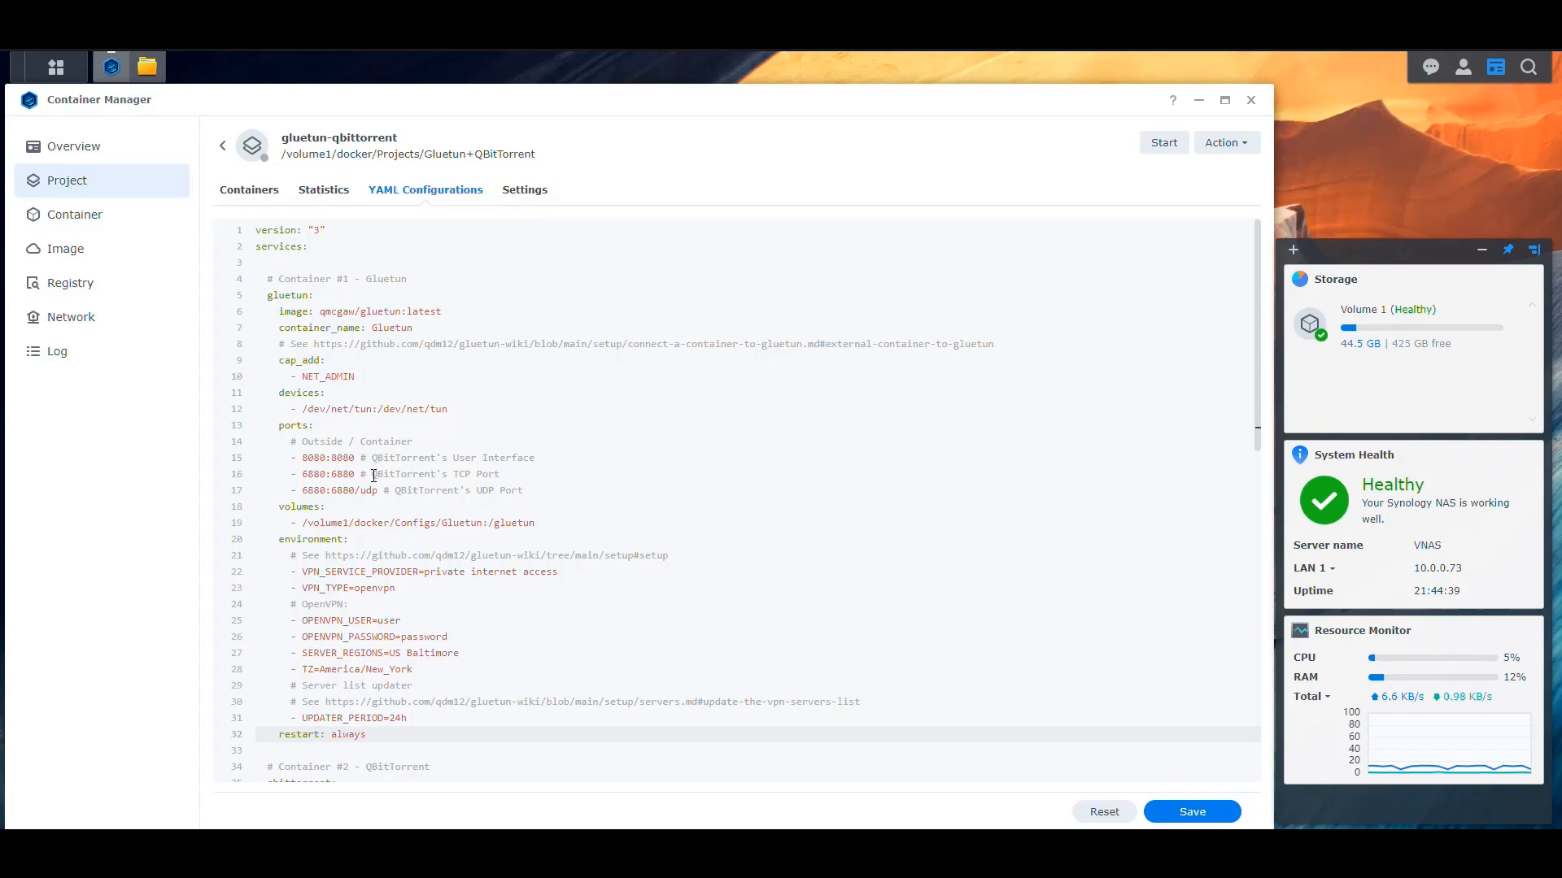
pyautogui.scroll(-1, 437, 466)
pyautogui.scroll(-6, 437, 466)
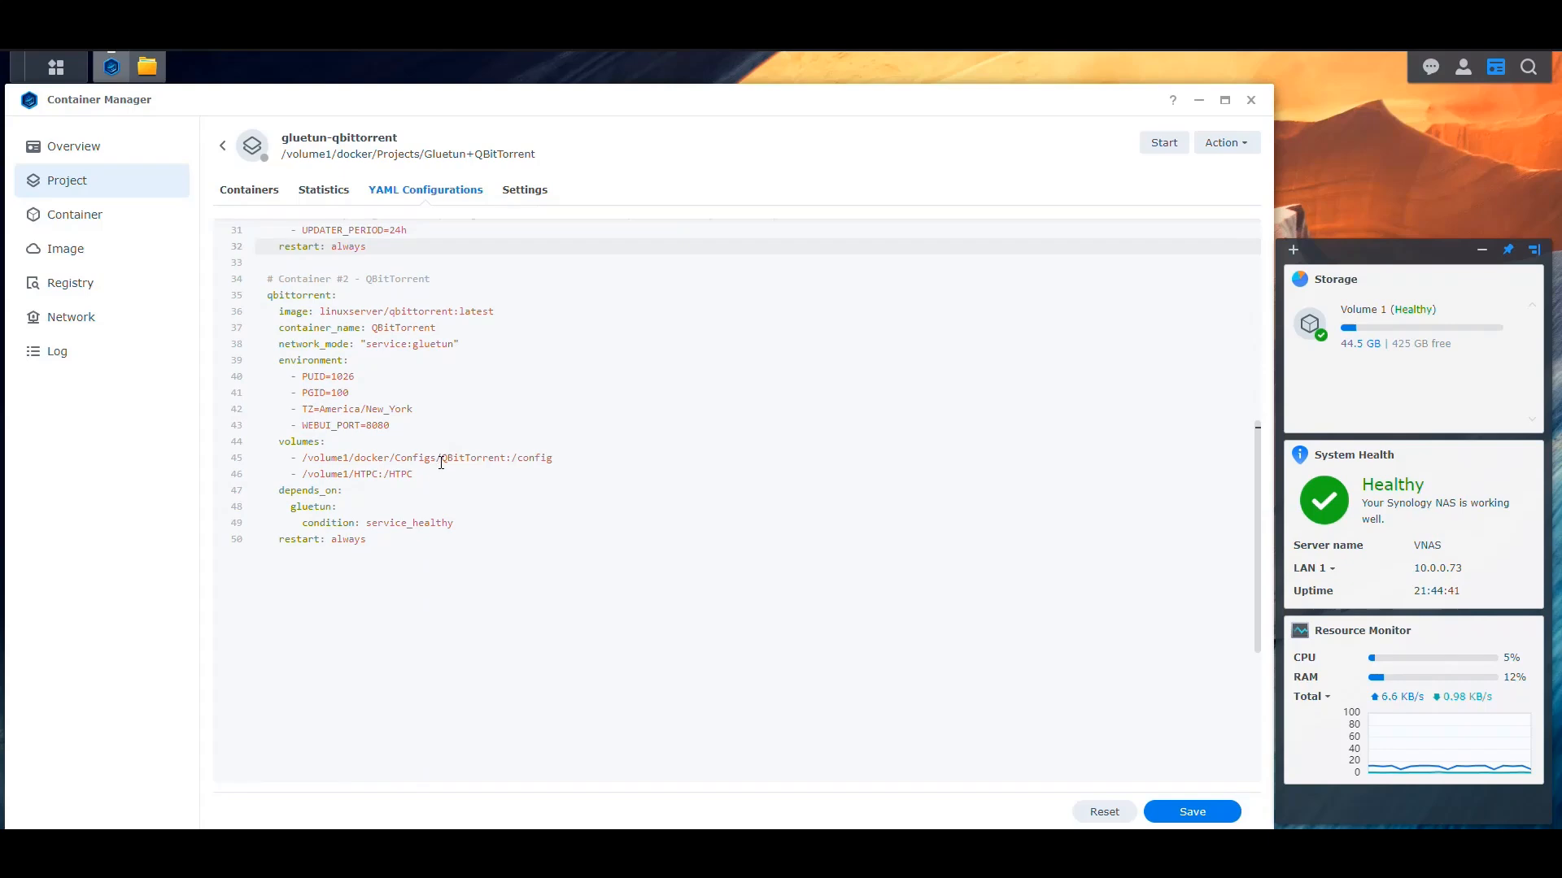
pyautogui.scroll(2, 451, 470)
pyautogui.scroll(5, 451, 470)
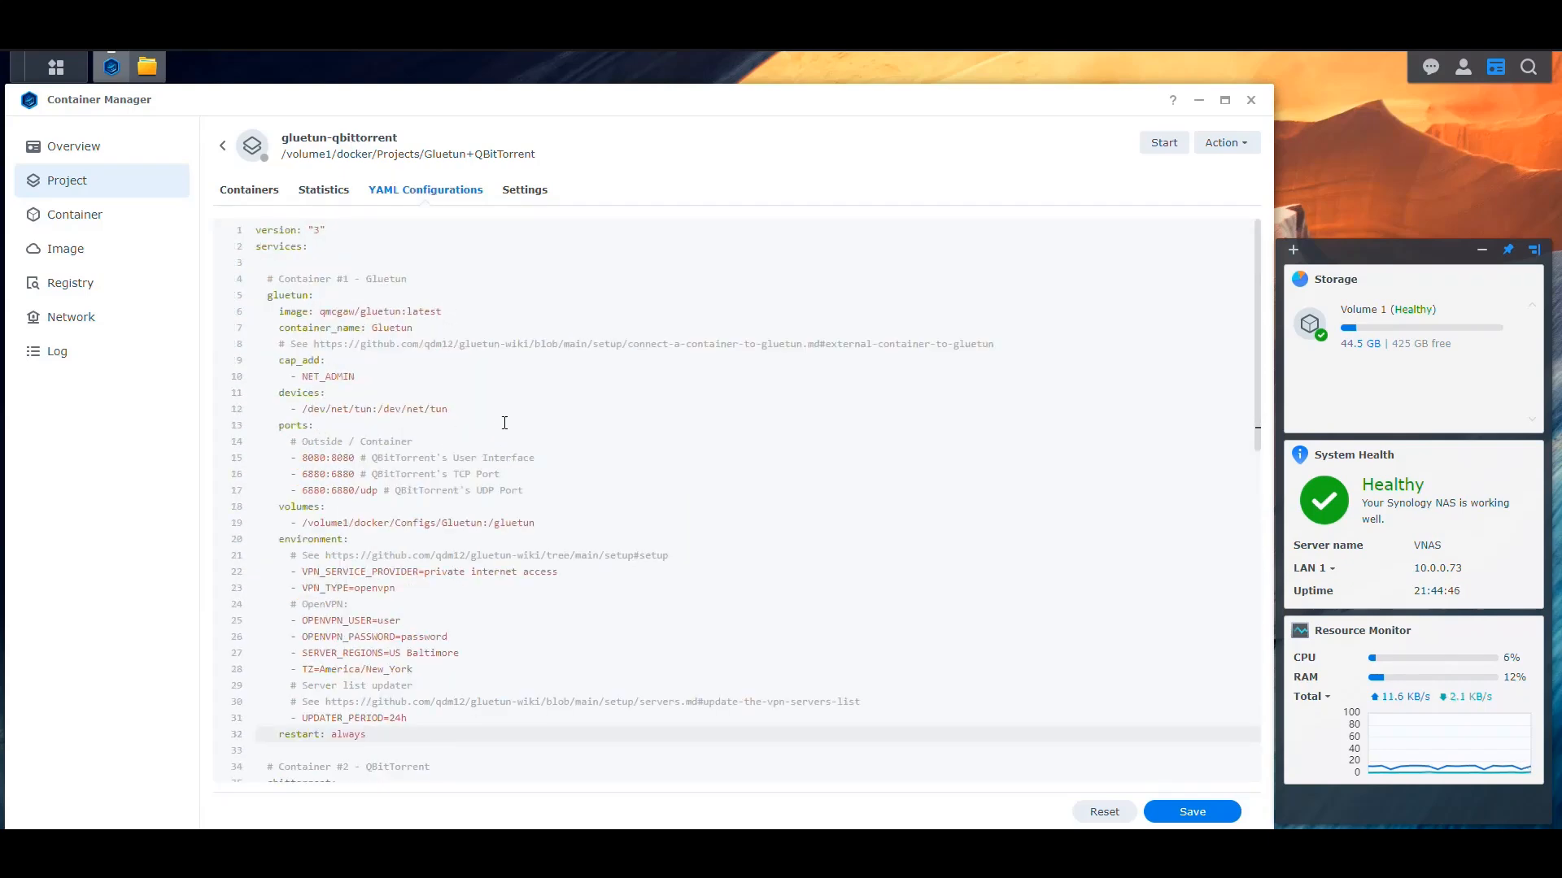
pyautogui.scroll(-2, 489, 436)
pyautogui.scroll(-4, 489, 436)
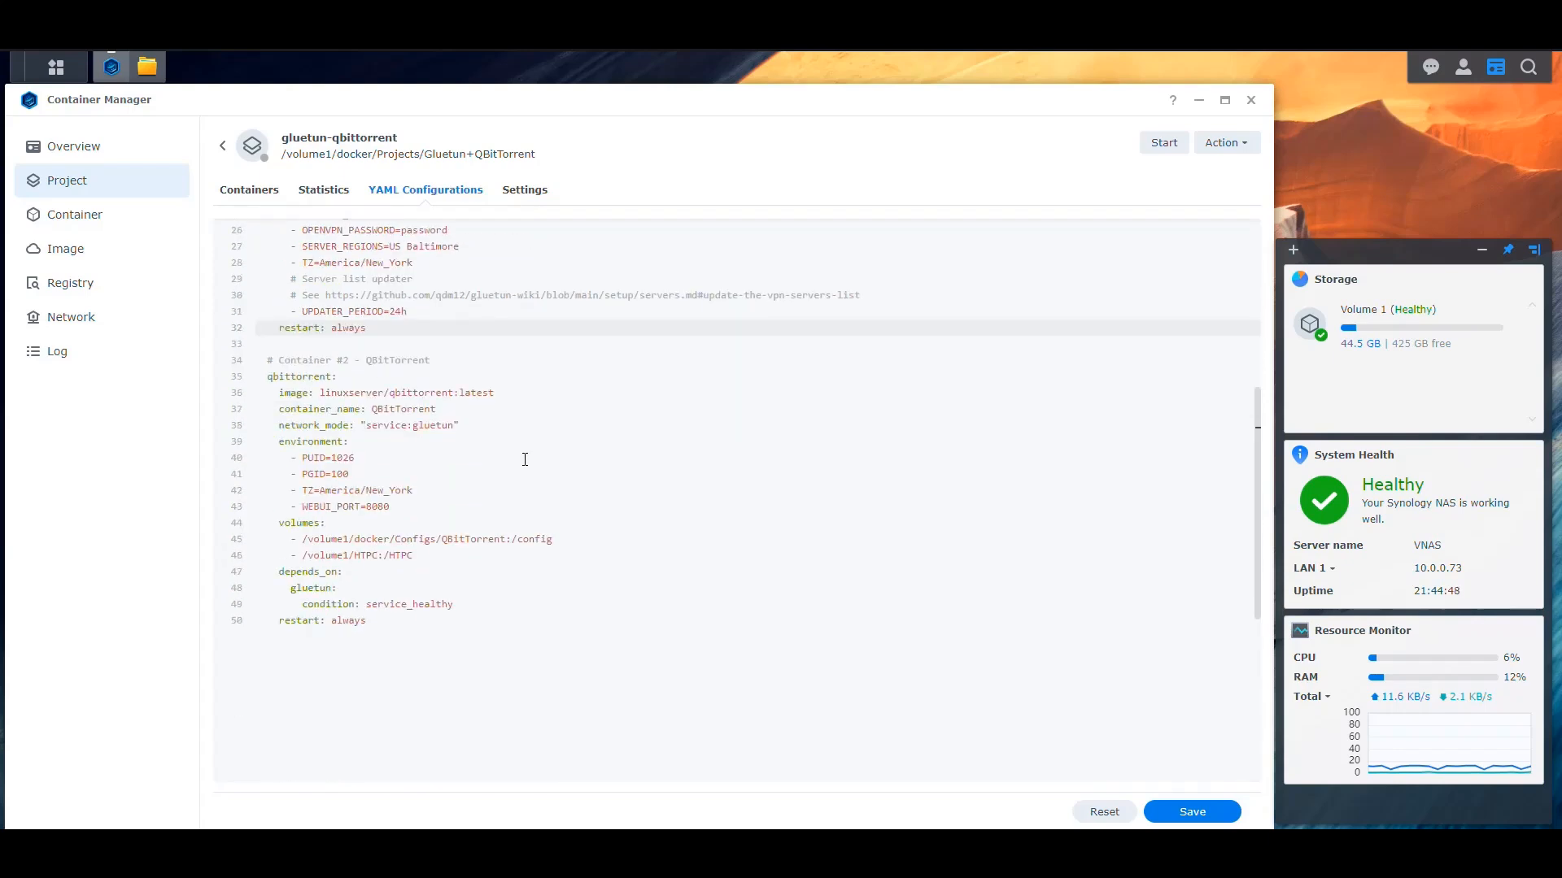
pyautogui.click(439, 321)
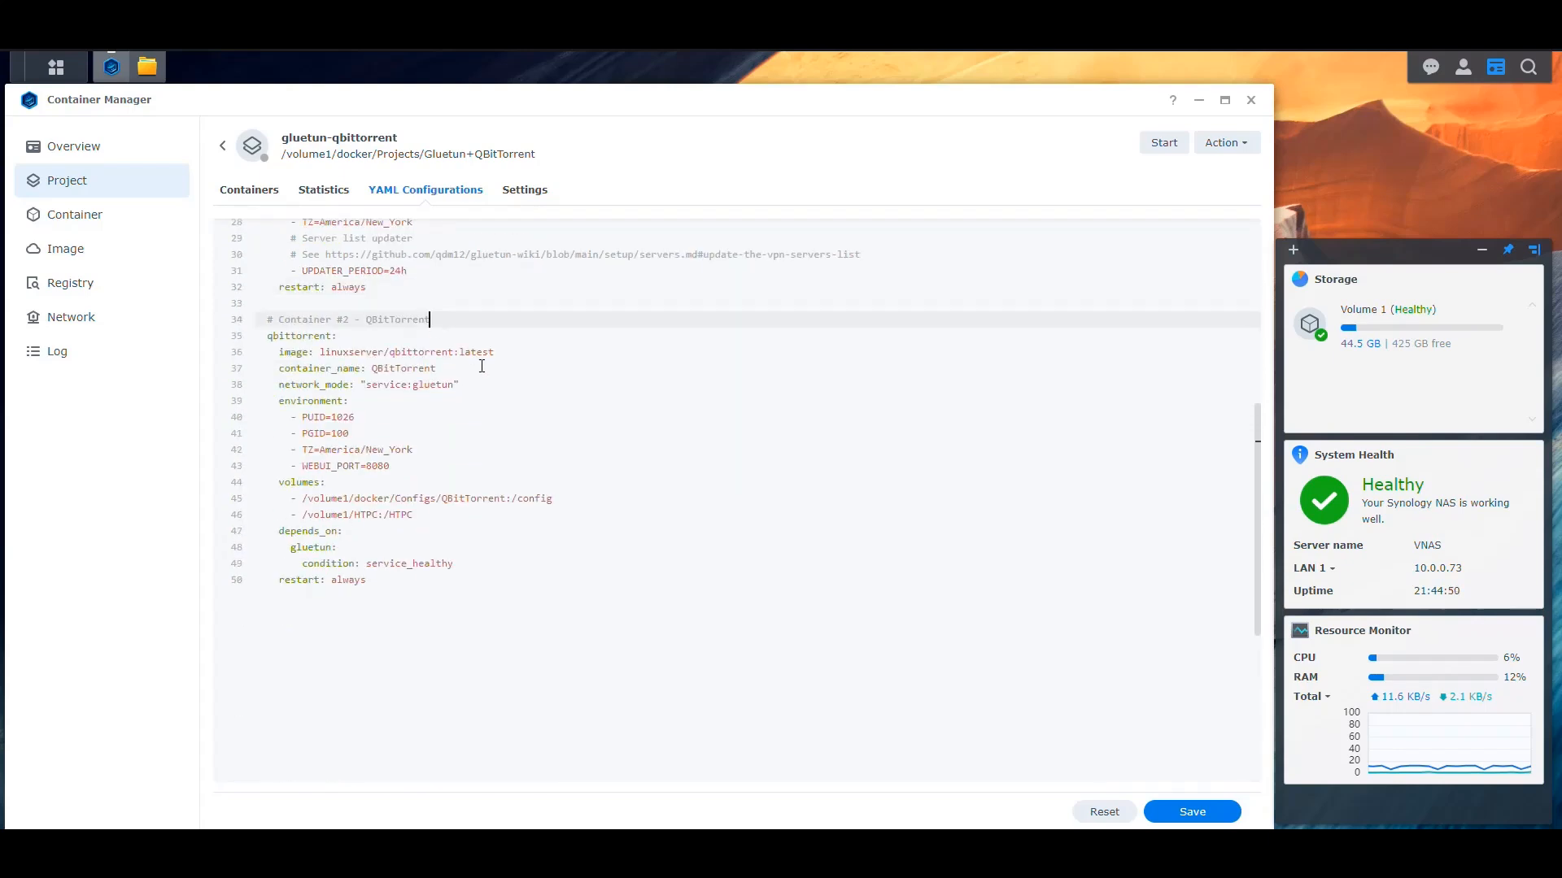
pyautogui.scroll(1, 333, 361)
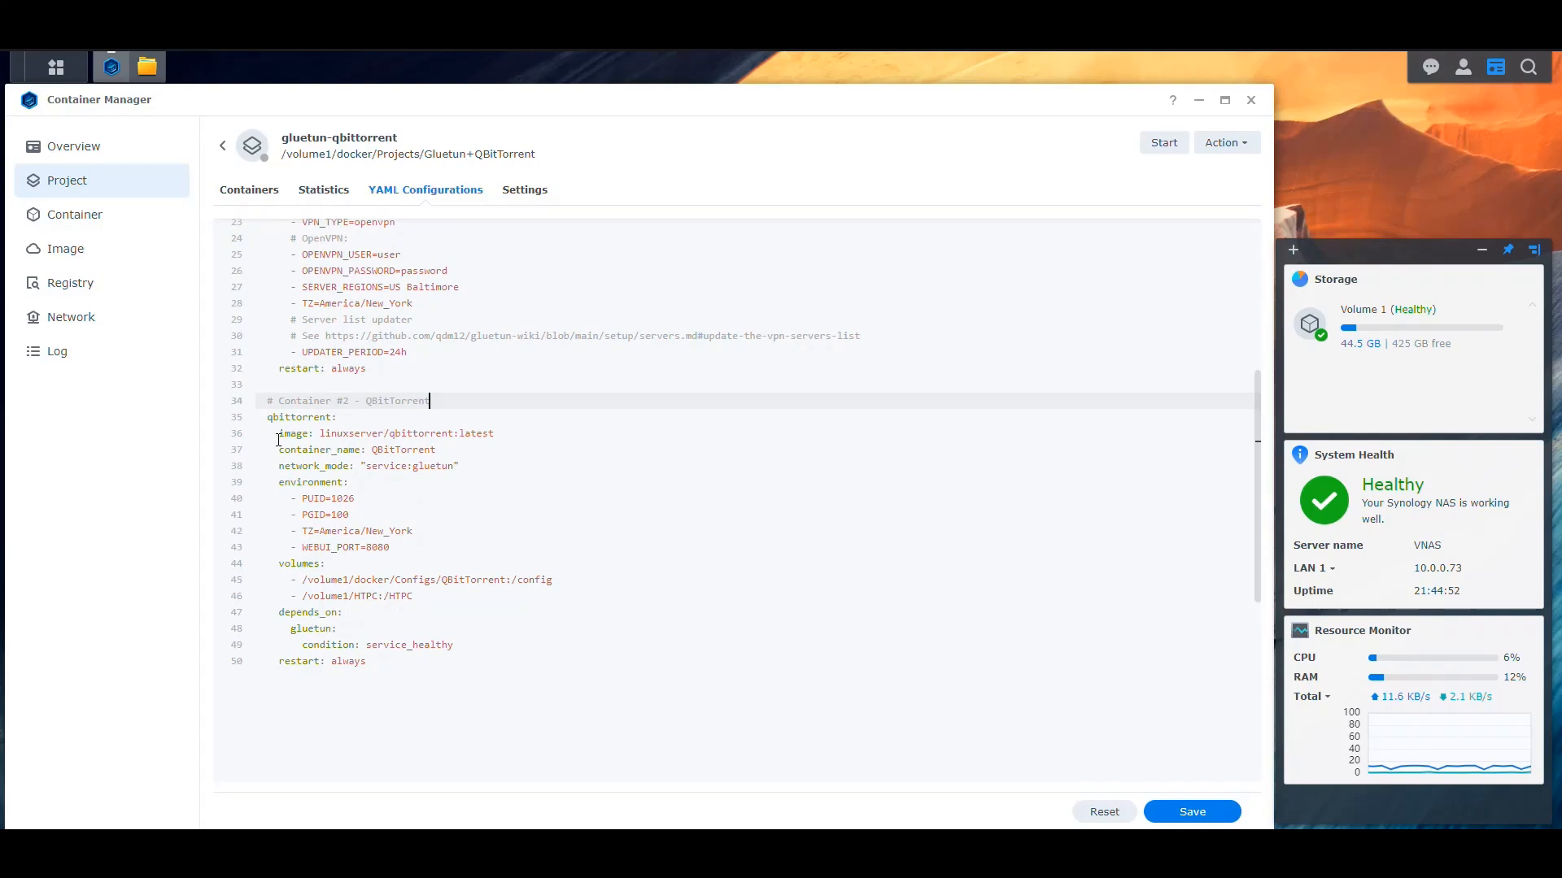
pyautogui.click(269, 418)
pyautogui.scroll(5, 269, 419)
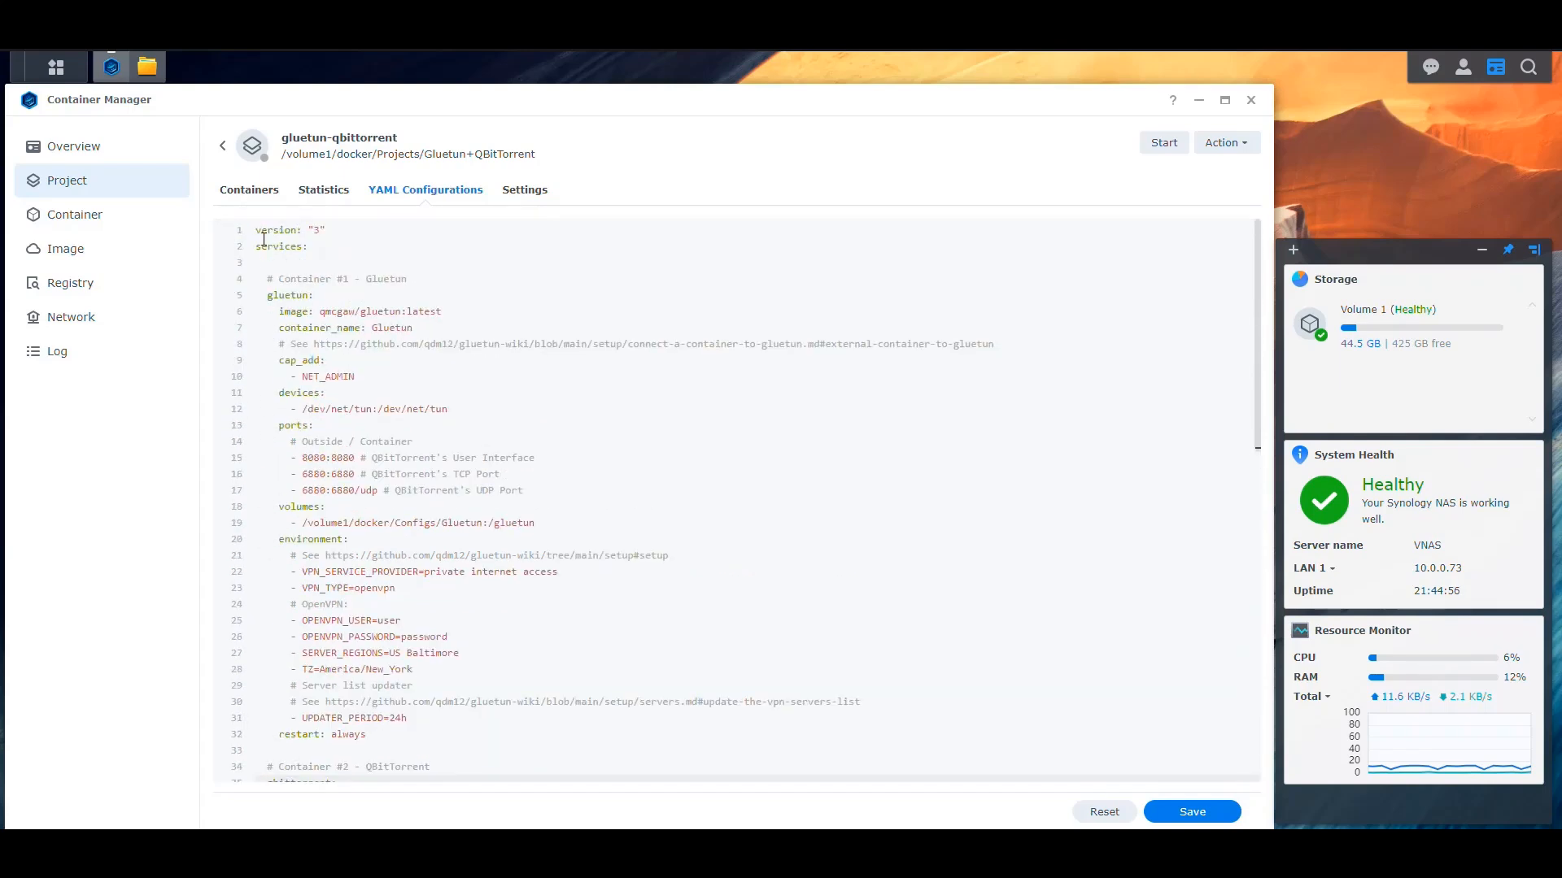
pyautogui.scroll(-5, 288, 428)
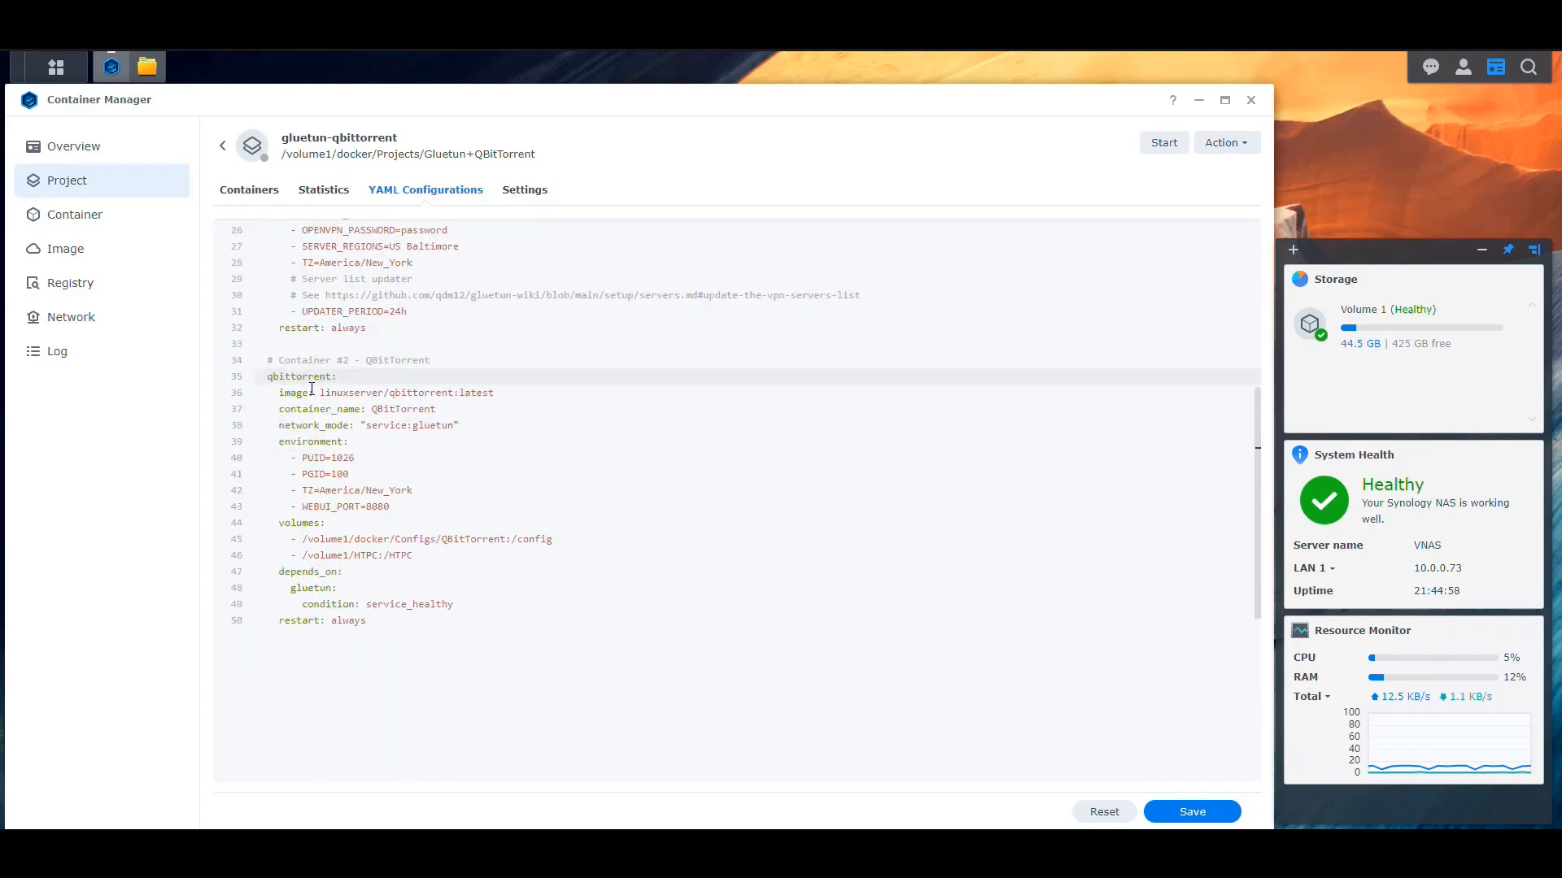
pyautogui.moveTo(320, 393); pyautogui.dragTo(454, 393)
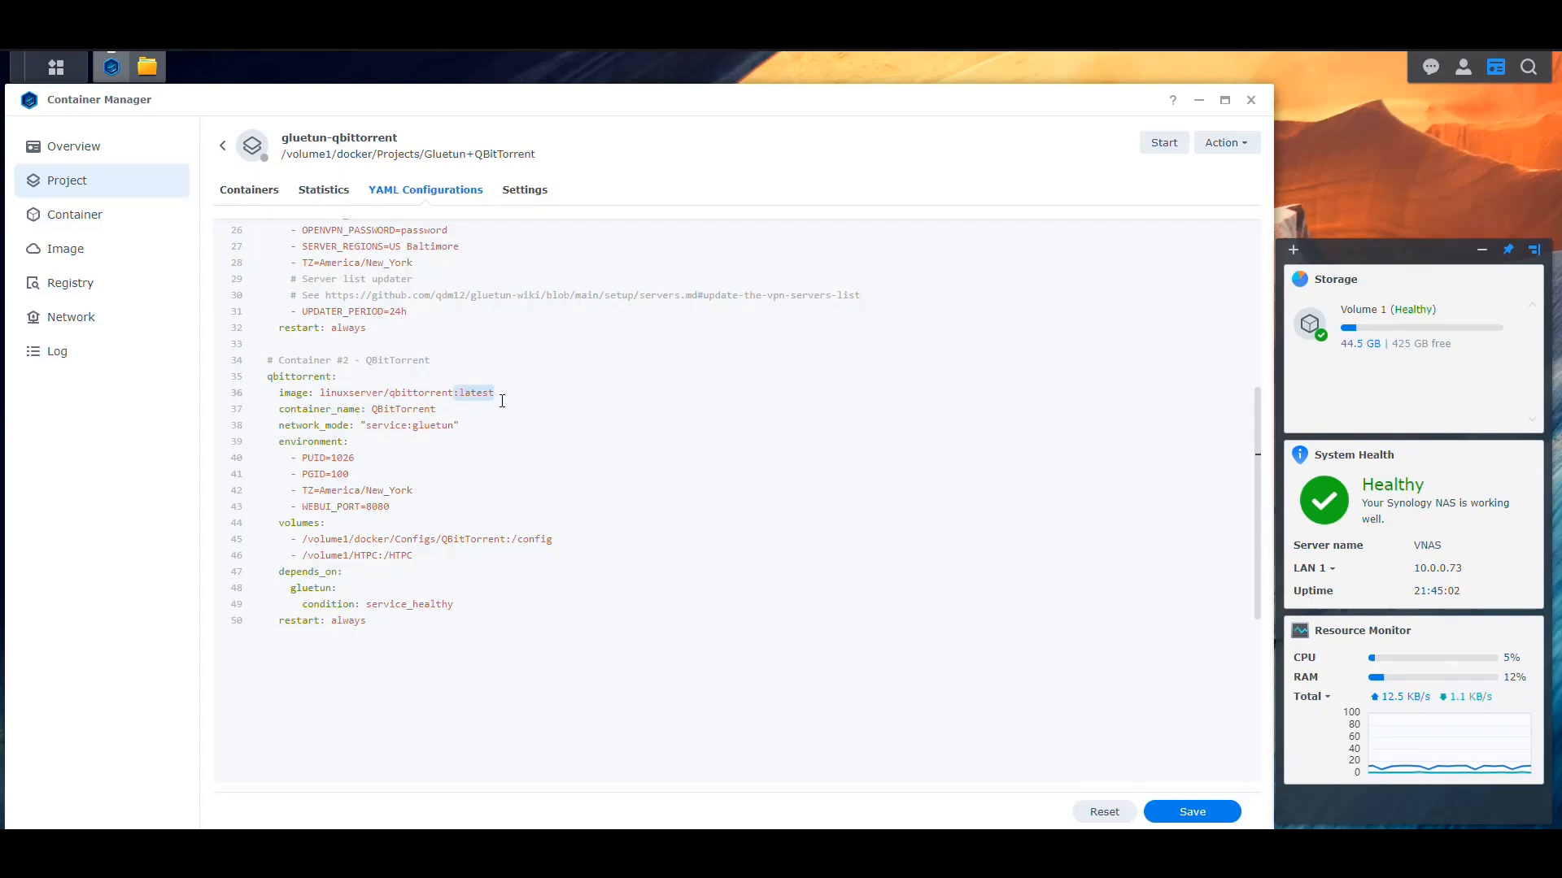
pyautogui.moveTo(438, 410); pyautogui.dragTo(272, 409)
pyautogui.click(413, 424)
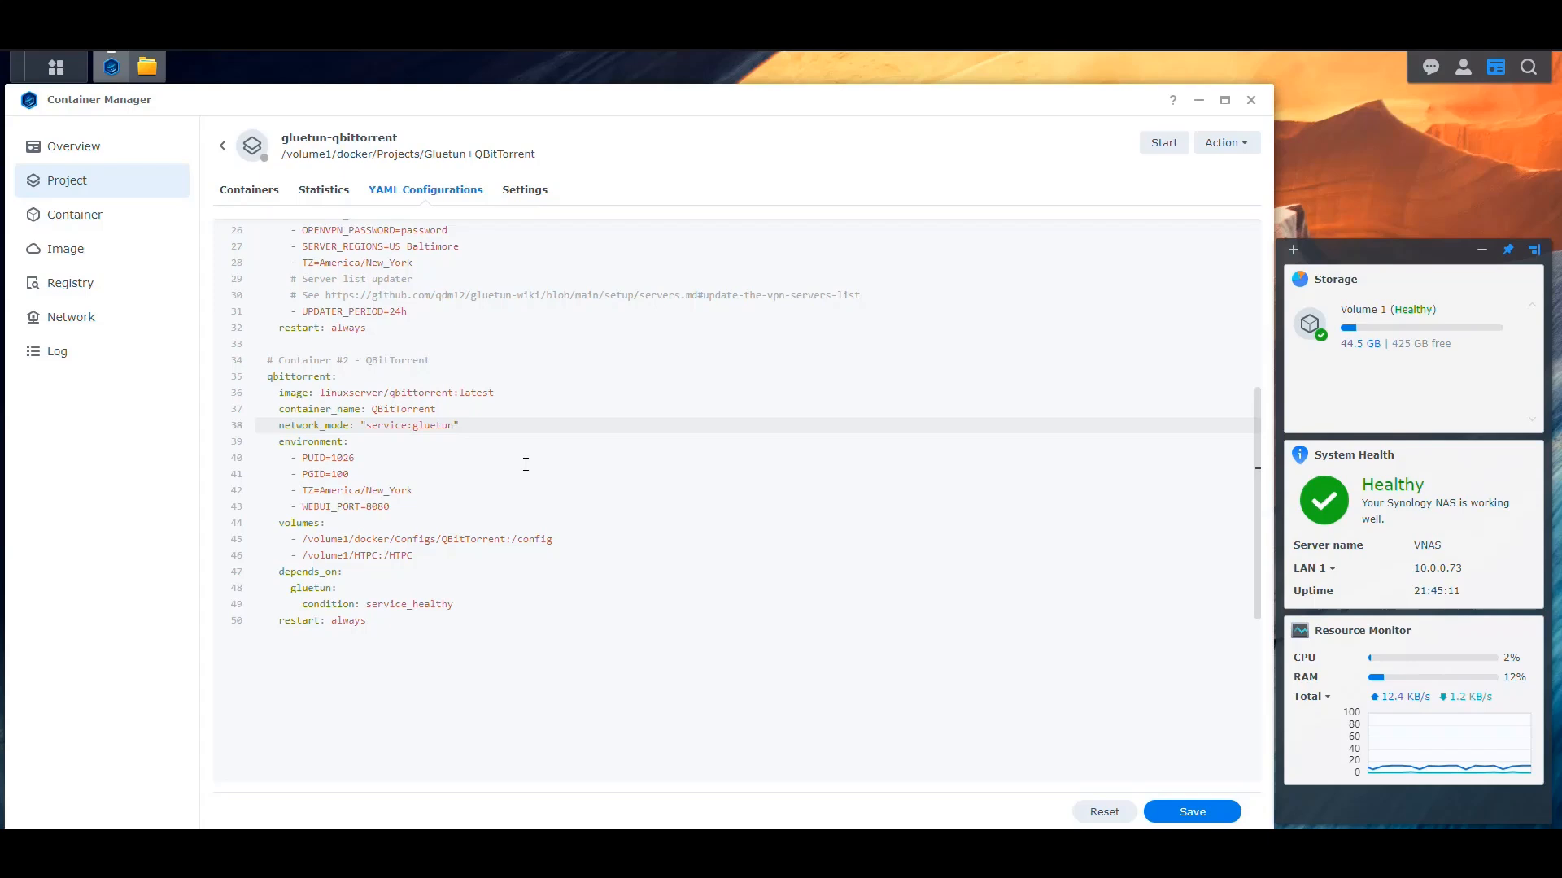
pyautogui.doubleClick(382, 425)
pyautogui.scroll(7, 381, 451)
pyautogui.scroll(2, 381, 451)
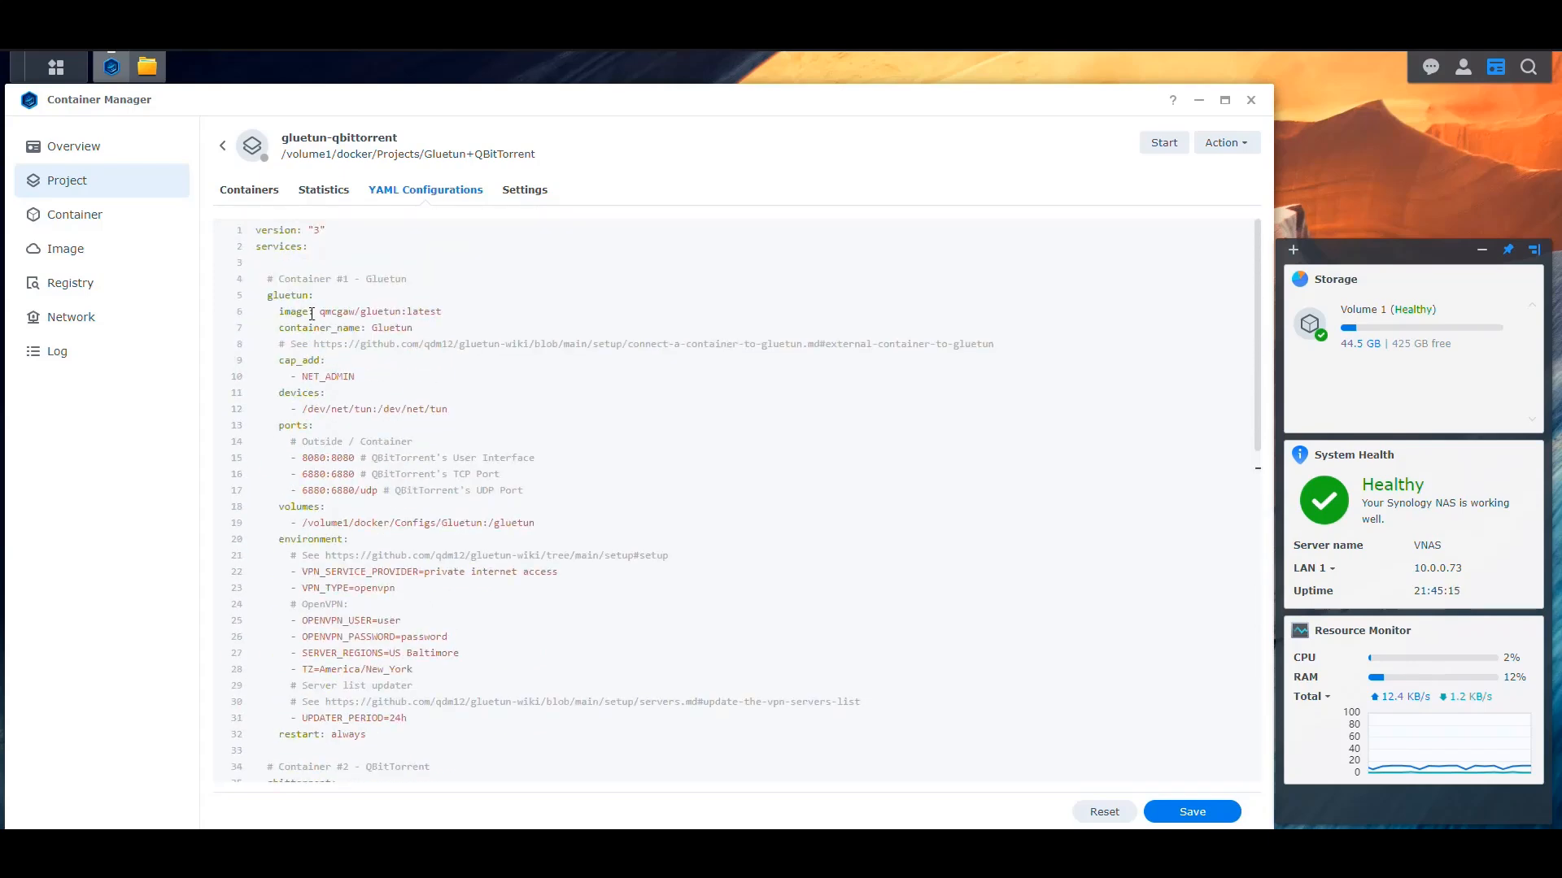
pyautogui.moveTo(309, 295); pyautogui.dragTo(267, 296)
pyautogui.scroll(-8, 390, 423)
pyautogui.doubleClick(404, 425)
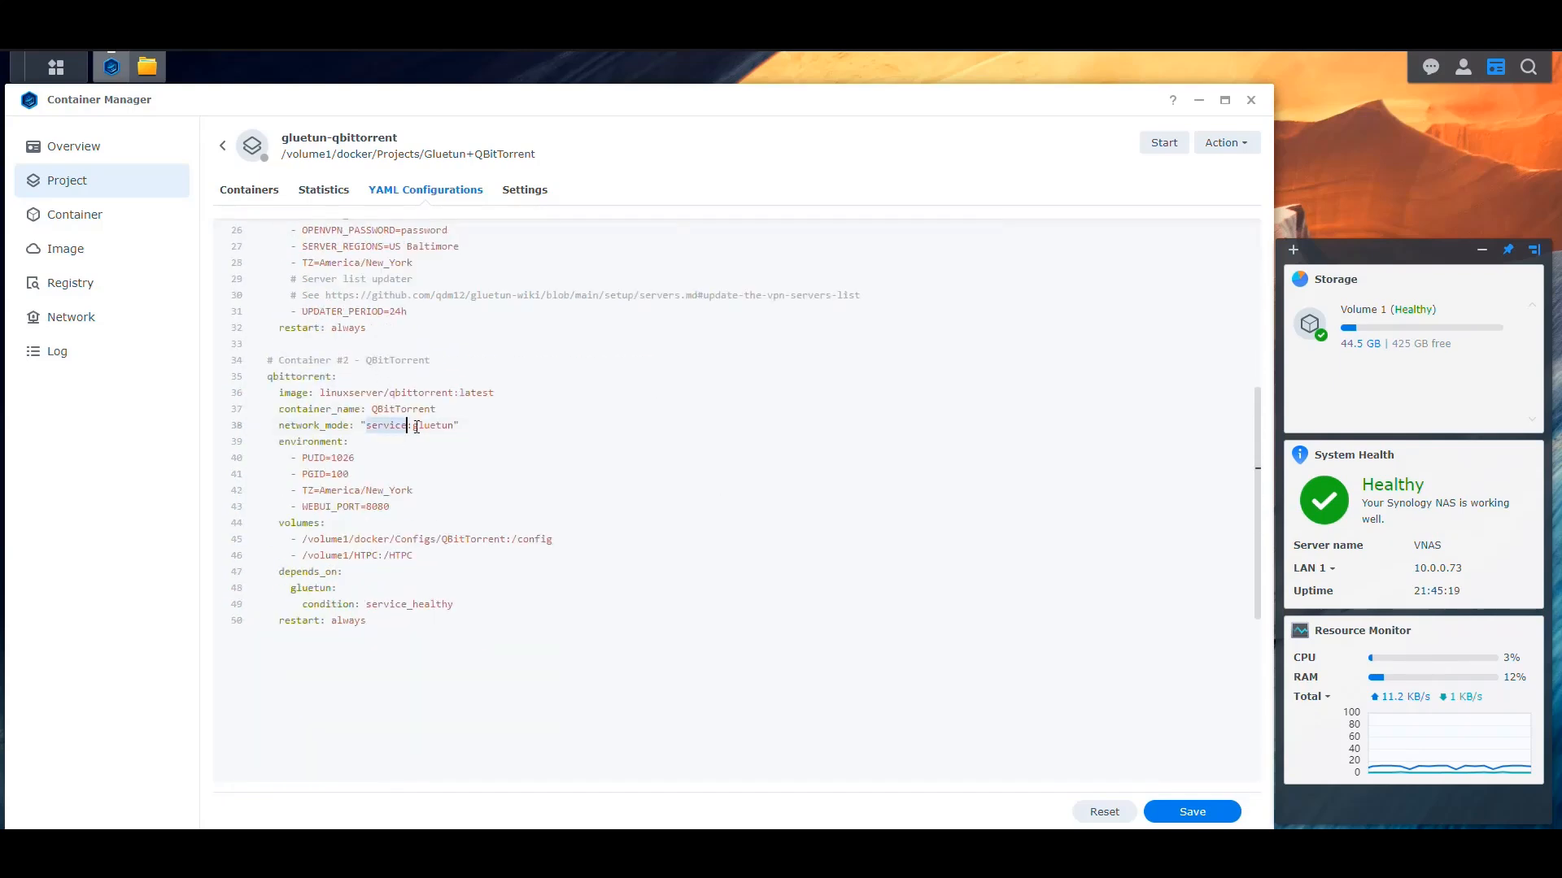
pyautogui.scroll(8, 404, 426)
pyautogui.doubleClick(280, 246)
pyautogui.doubleClick(289, 295)
pyautogui.scroll(-8, 478, 390)
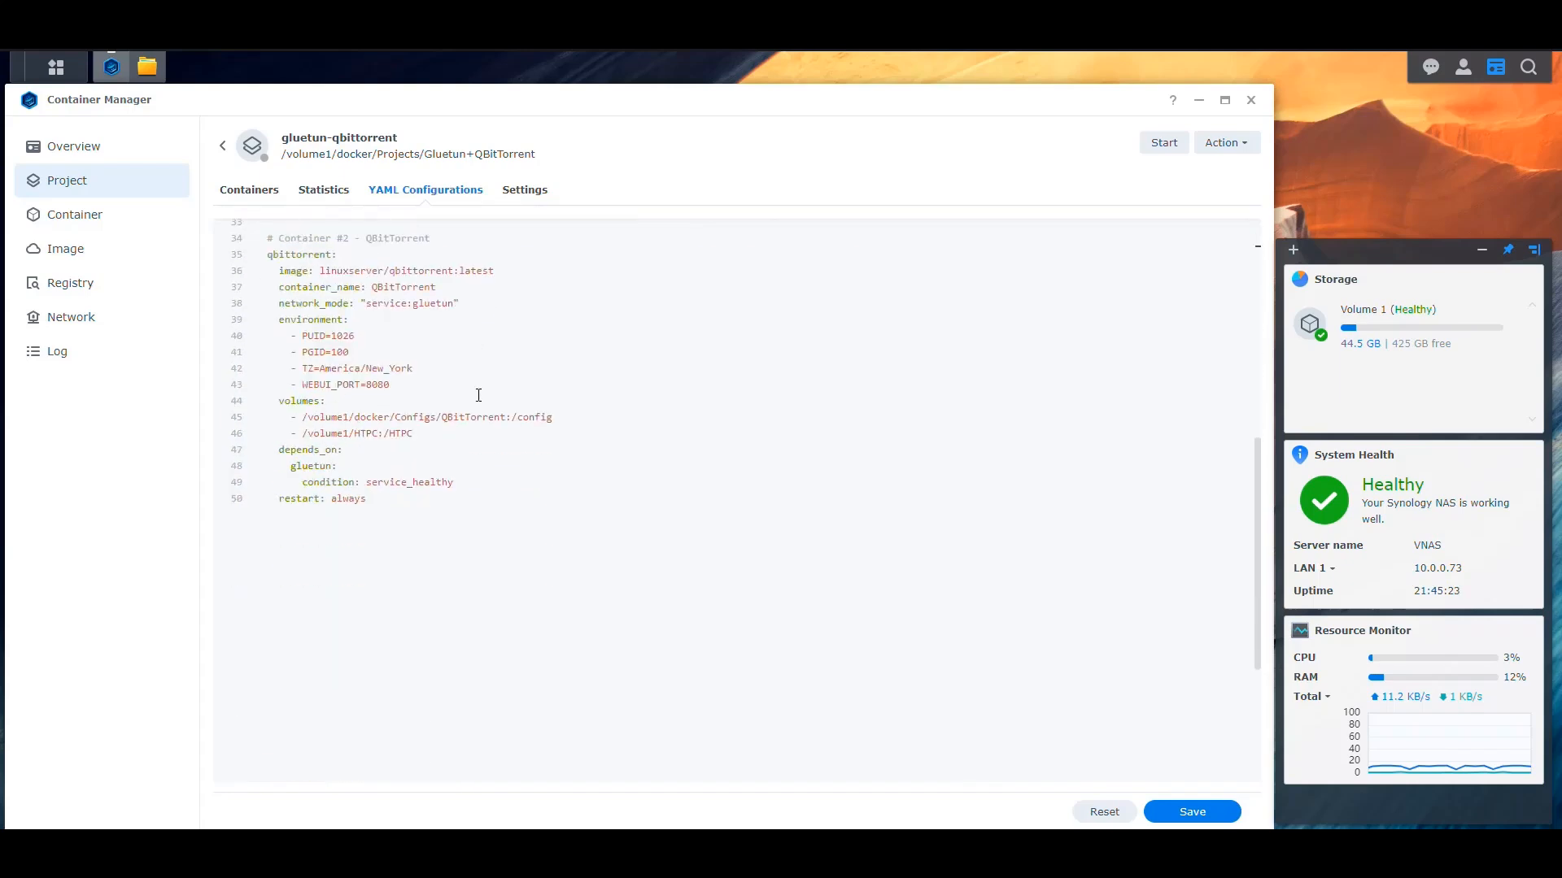
pyautogui.click(461, 306)
pyautogui.scroll(2, 463, 317)
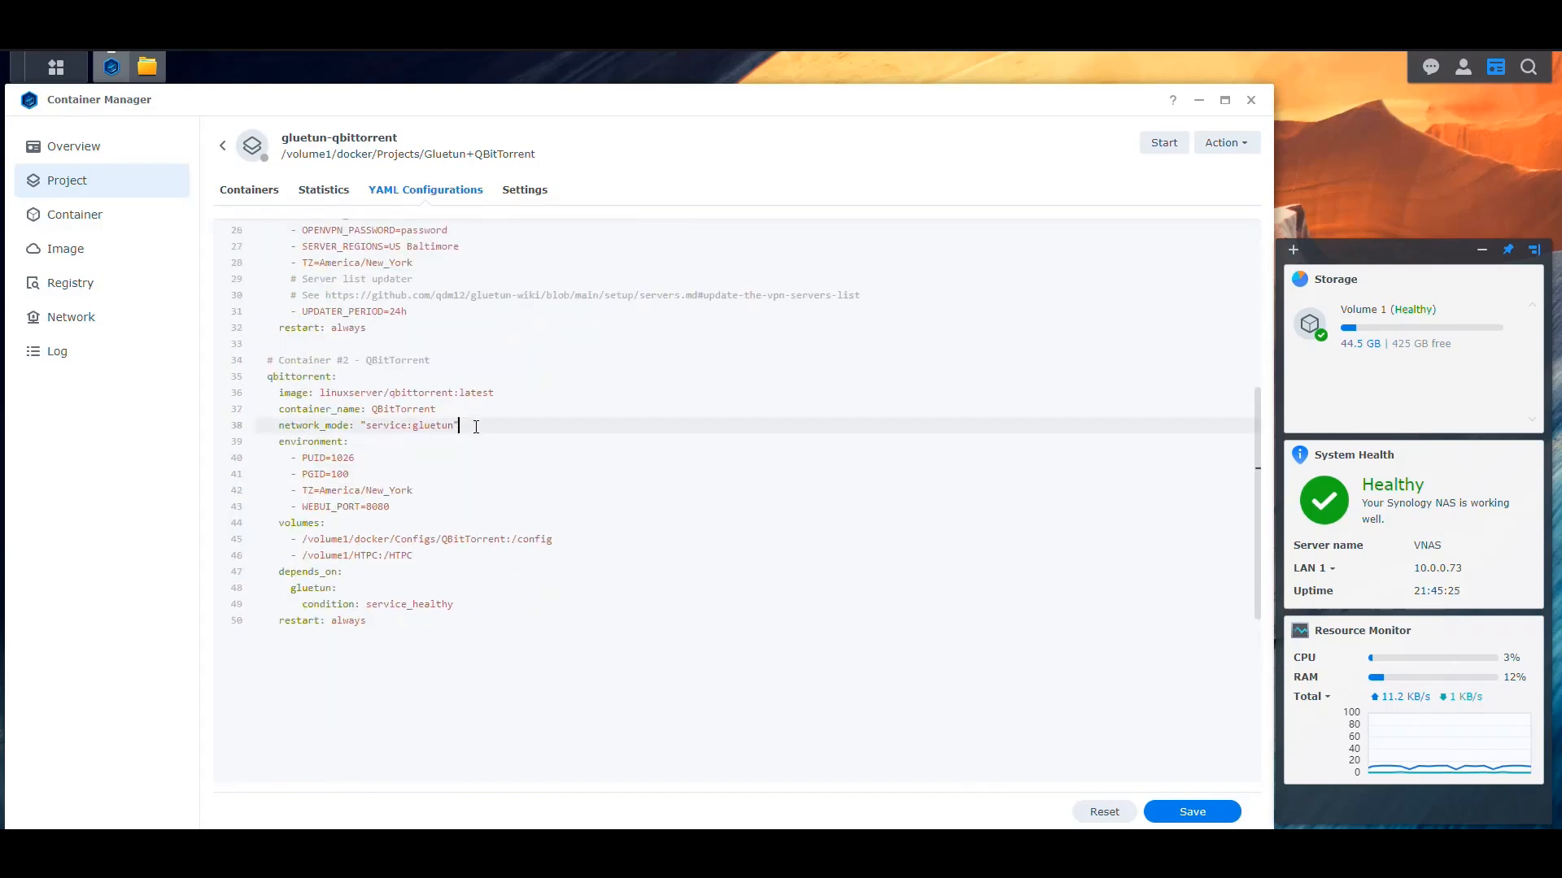
pyautogui.click(362, 461)
pyautogui.press('Up')
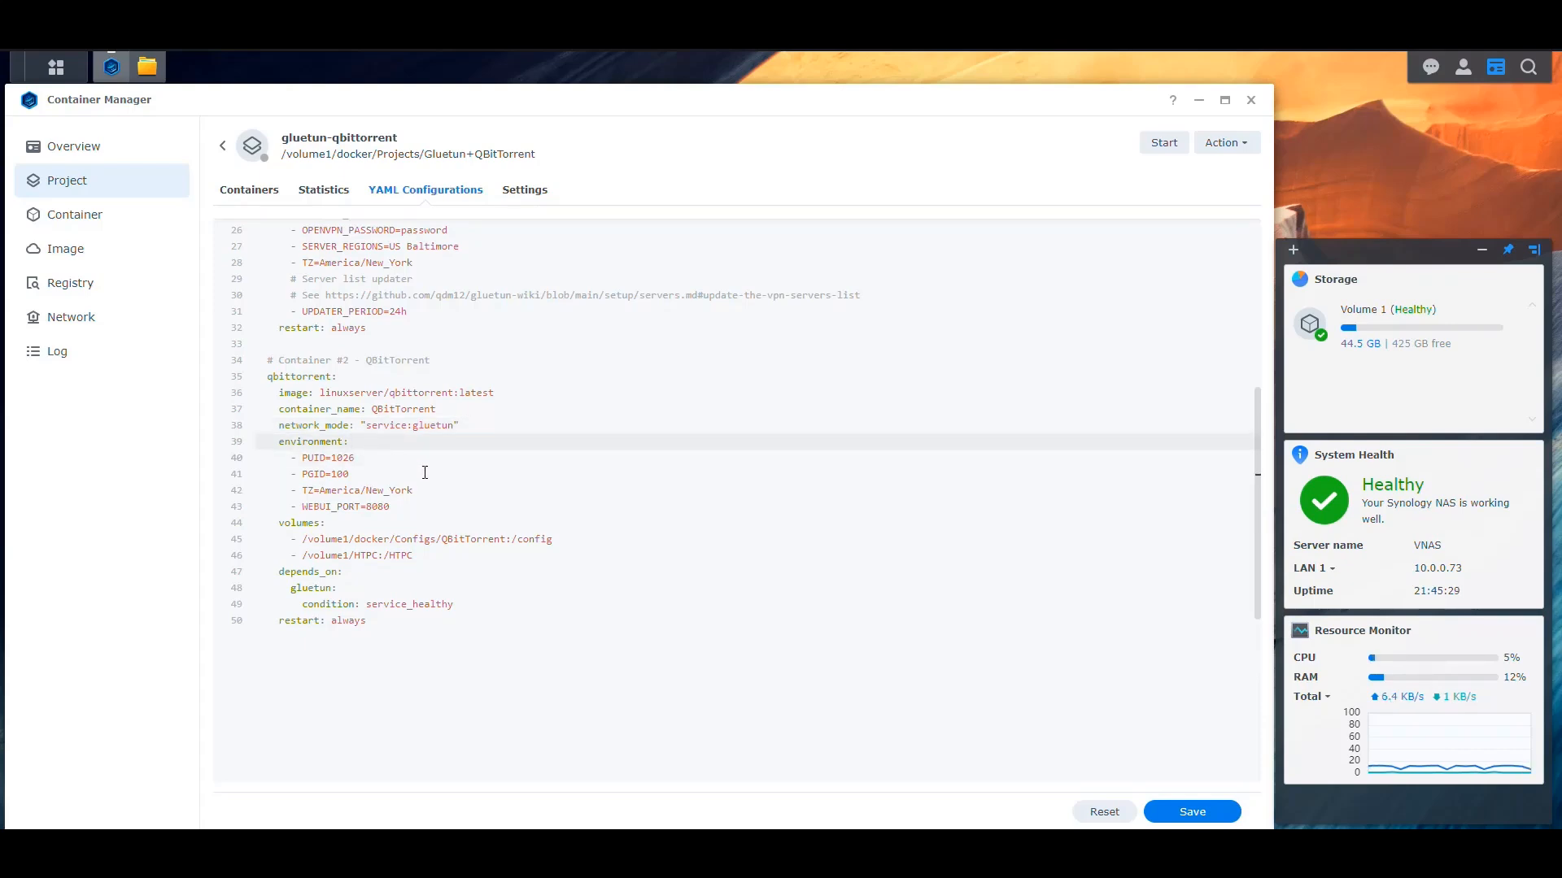
pyautogui.click(415, 505)
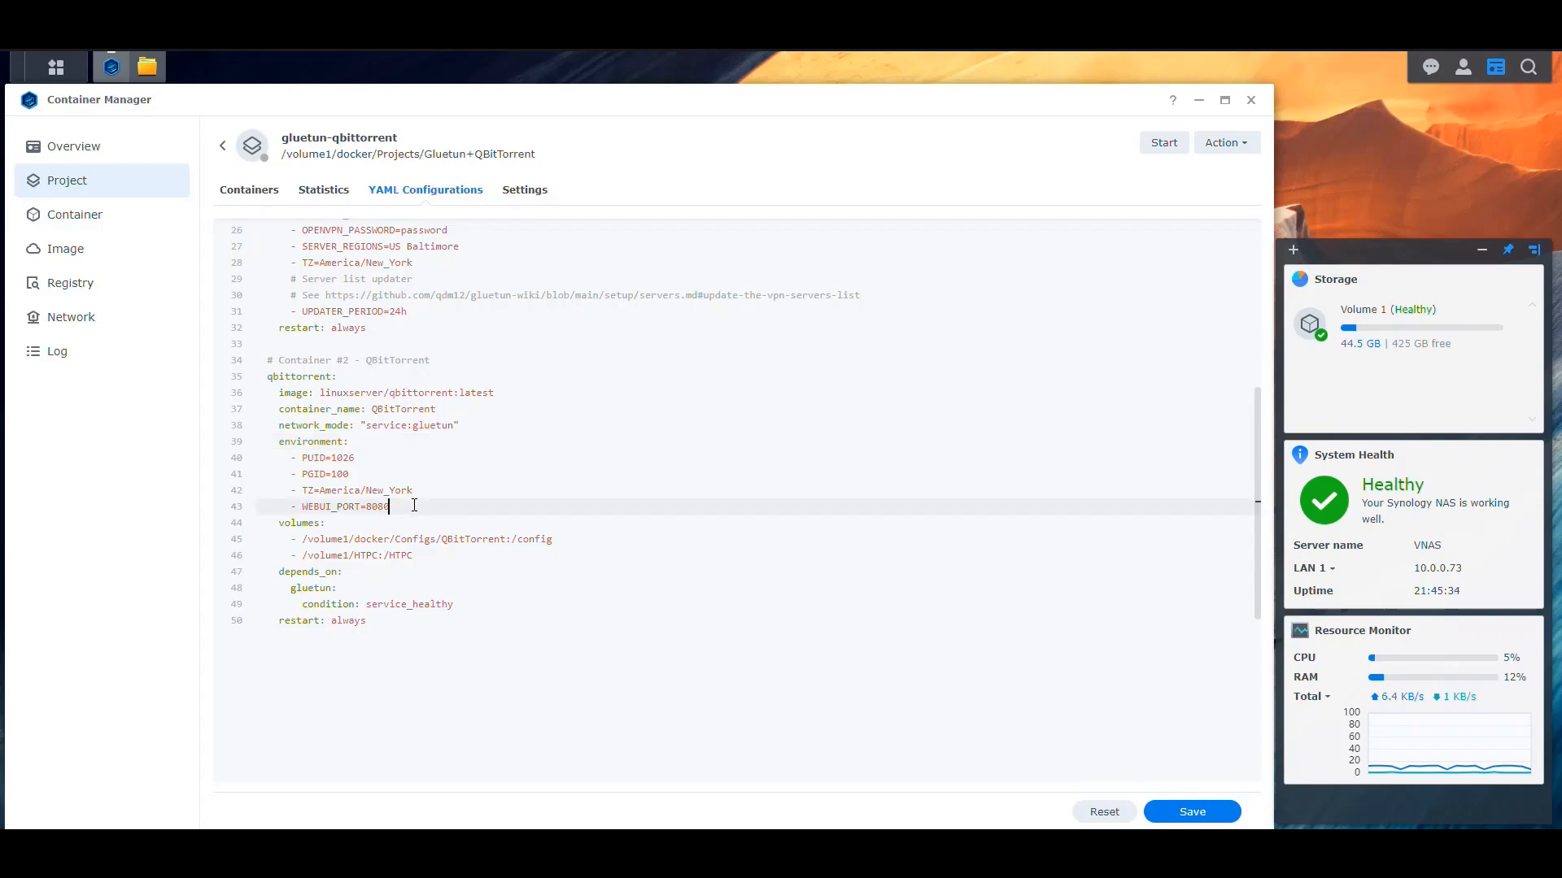
pyautogui.moveTo(357, 457); pyautogui.dragTo(301, 457)
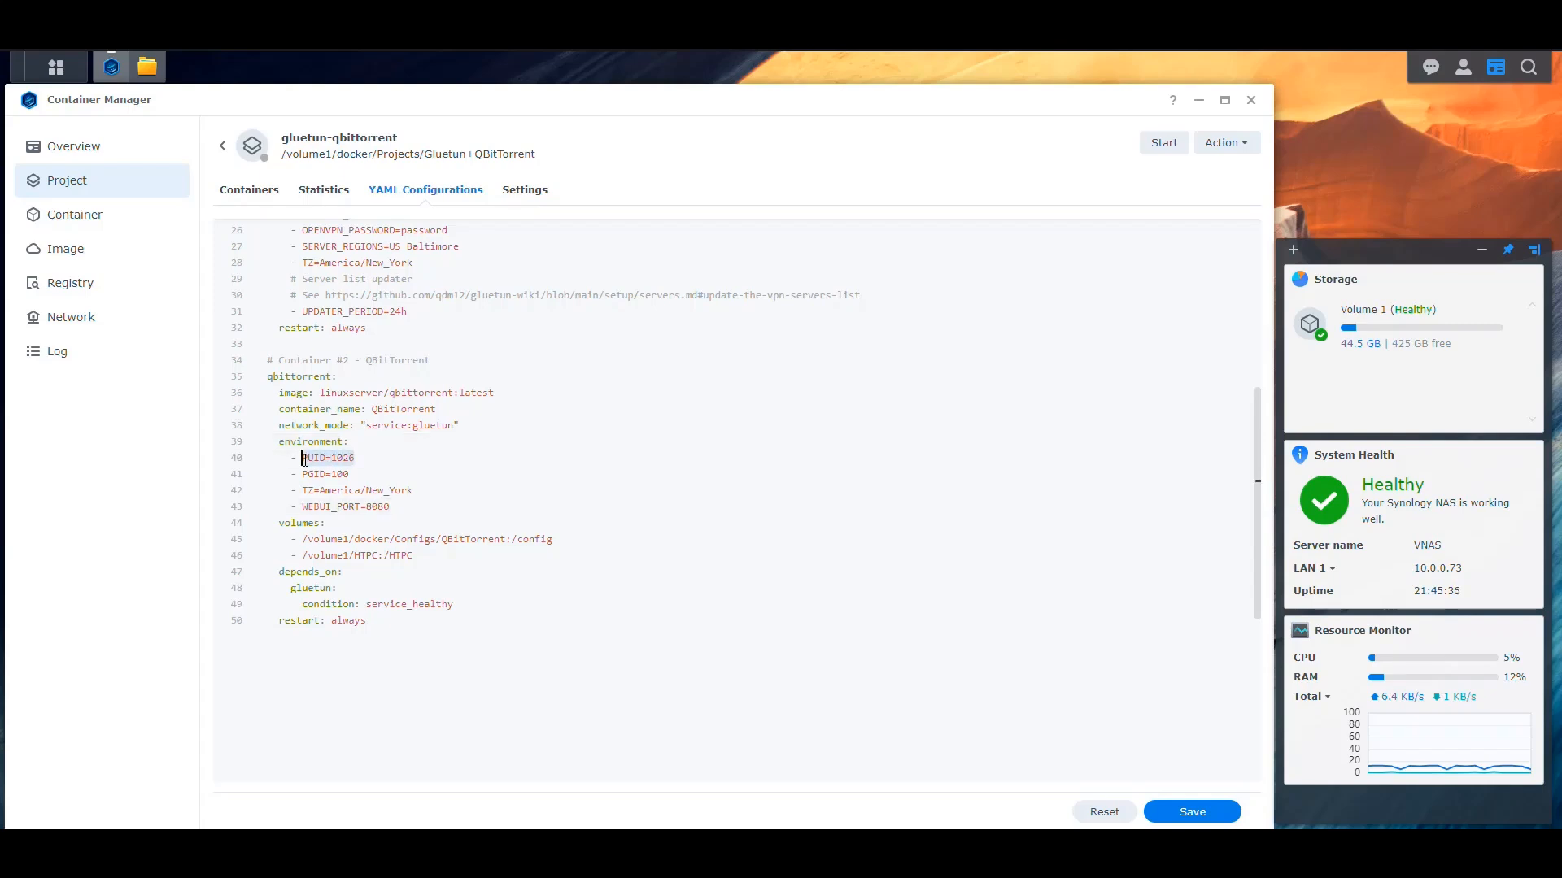
pyautogui.click(365, 457)
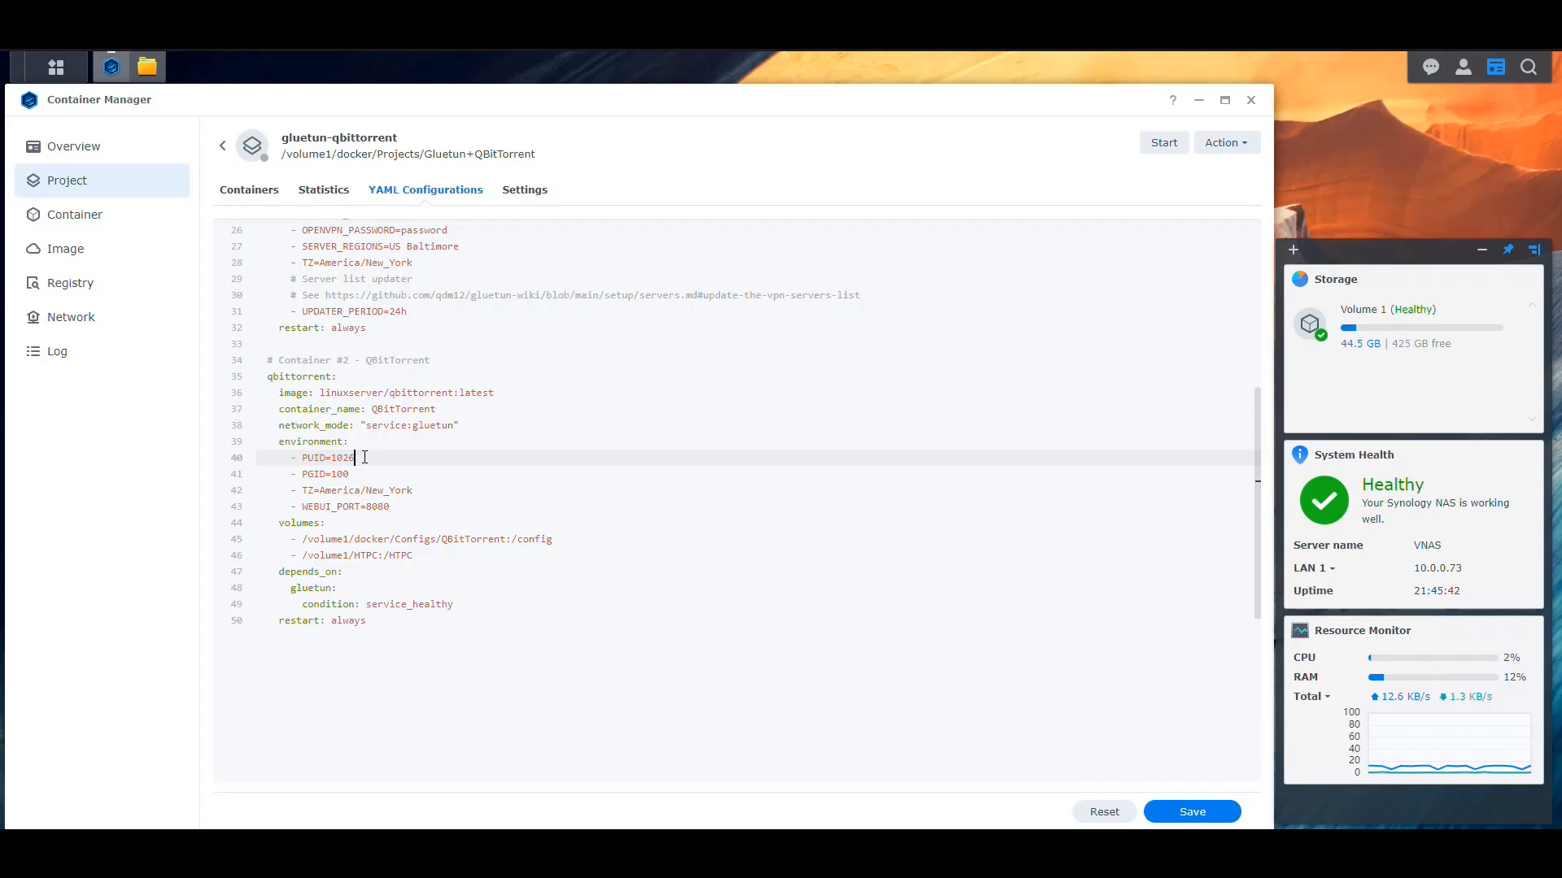
pyautogui.moveTo(351, 474); pyautogui.dragTo(302, 474)
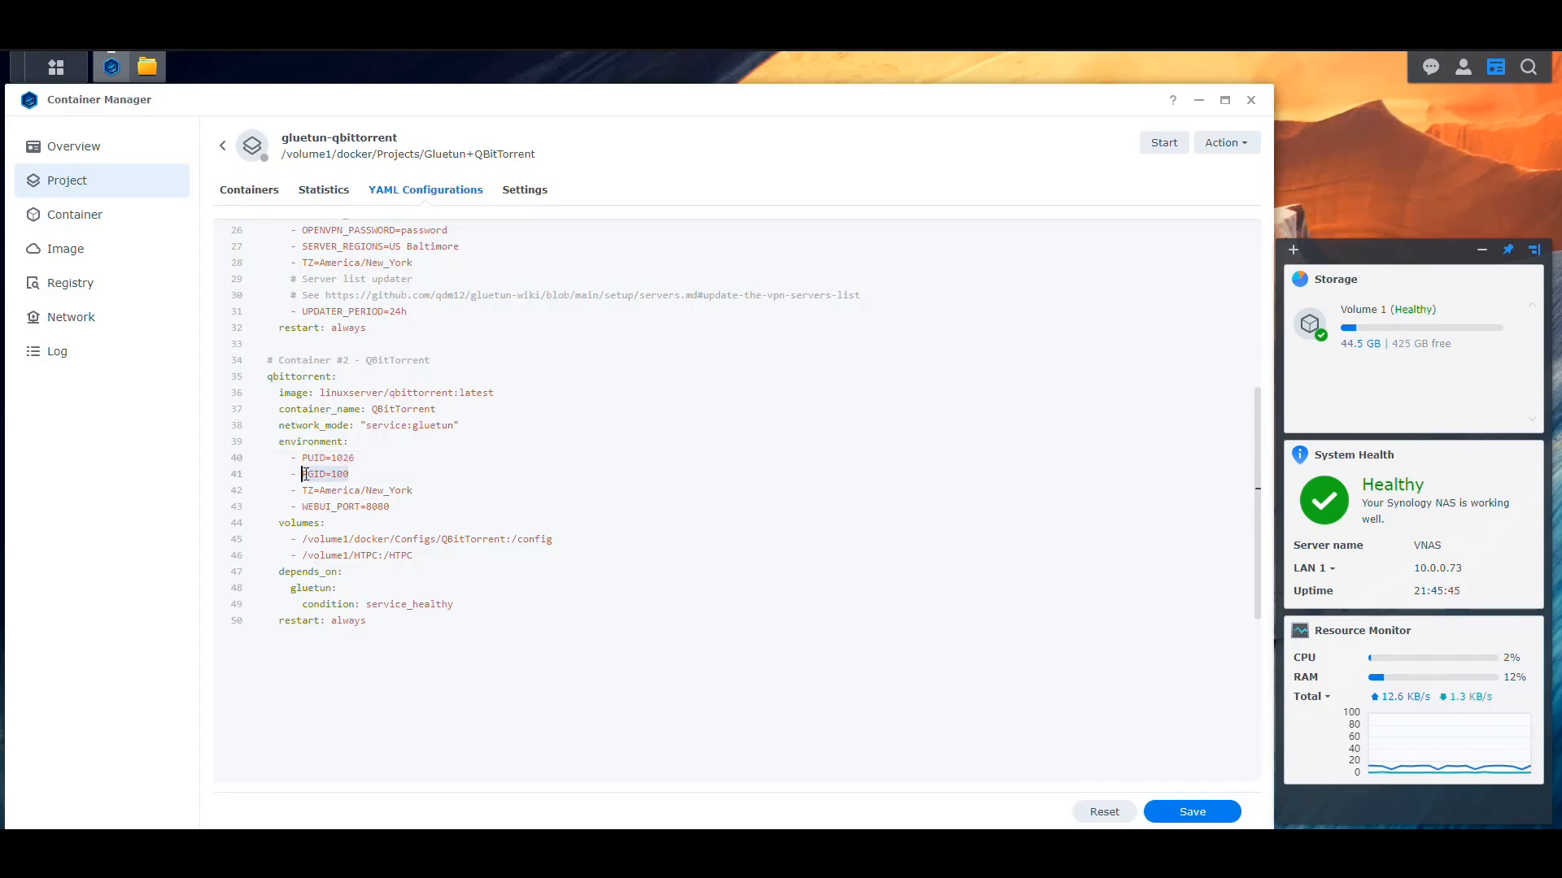
pyautogui.click(338, 474)
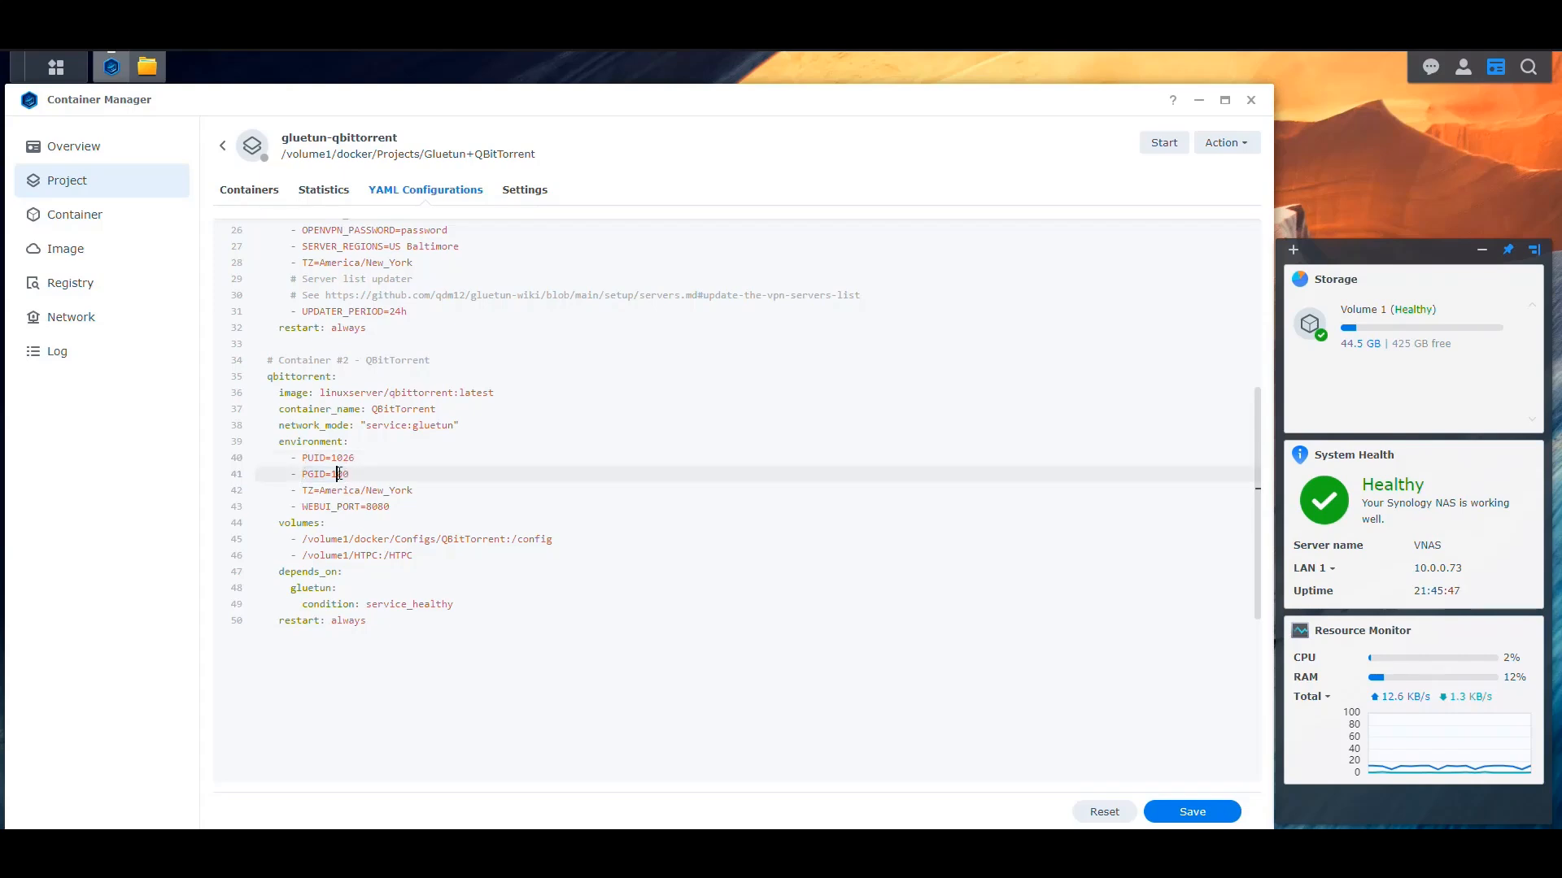
pyautogui.moveTo(421, 492)
pyautogui.mouseDown()
pyautogui.moveTo(302, 492)
pyautogui.moveTo(429, 495)
pyautogui.mouseUp()
pyautogui.click(427, 491)
pyautogui.click(428, 492)
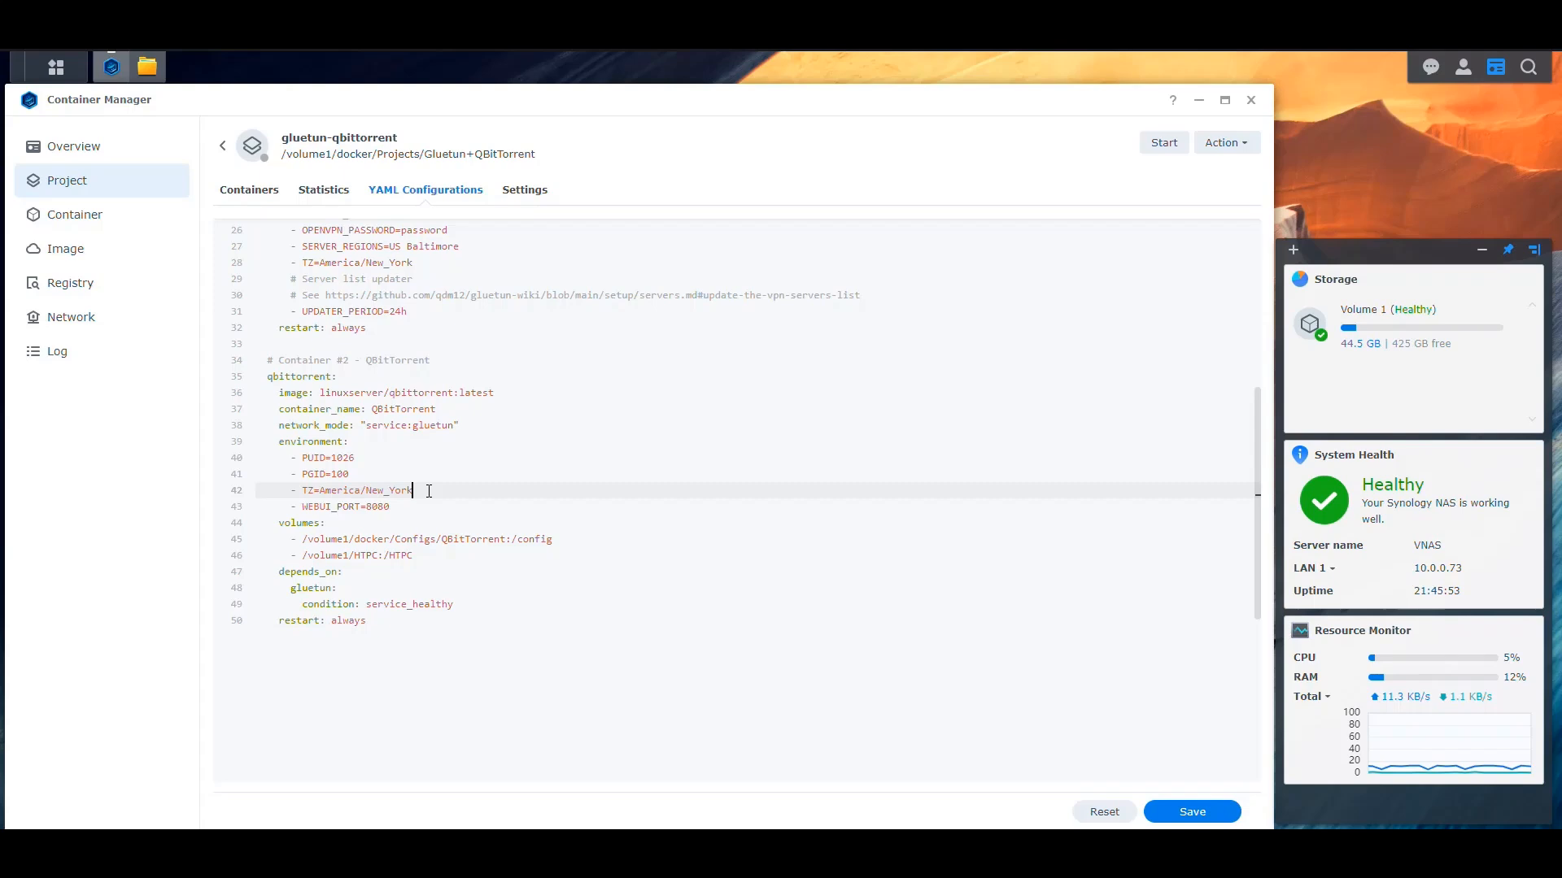
pyautogui.moveTo(394, 508); pyautogui.dragTo(309, 509)
pyautogui.click(400, 505)
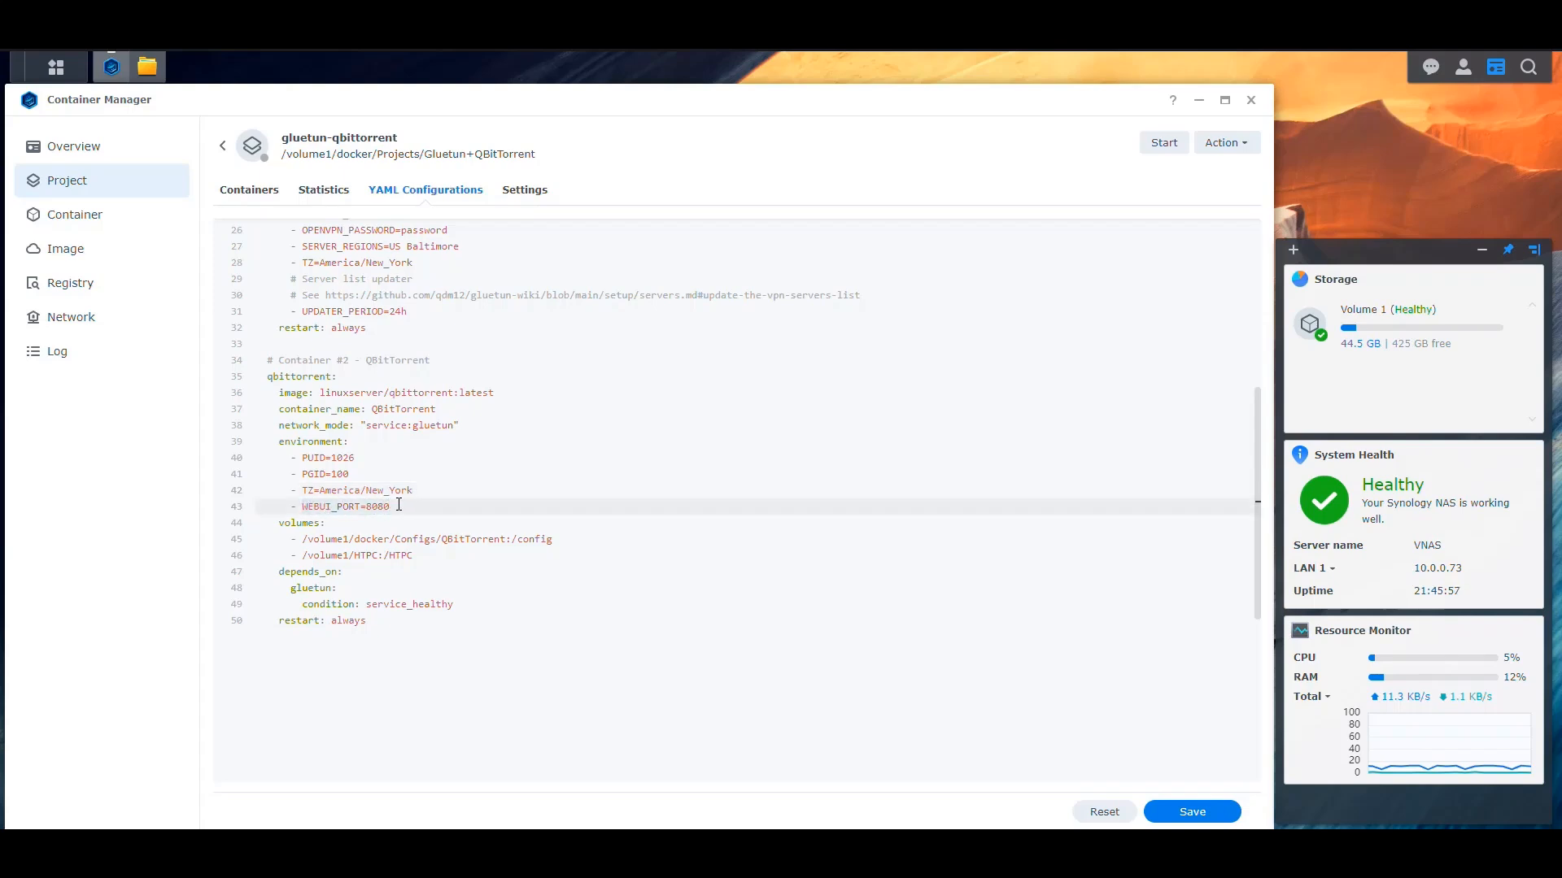
pyautogui.scroll(-1, 471, 439)
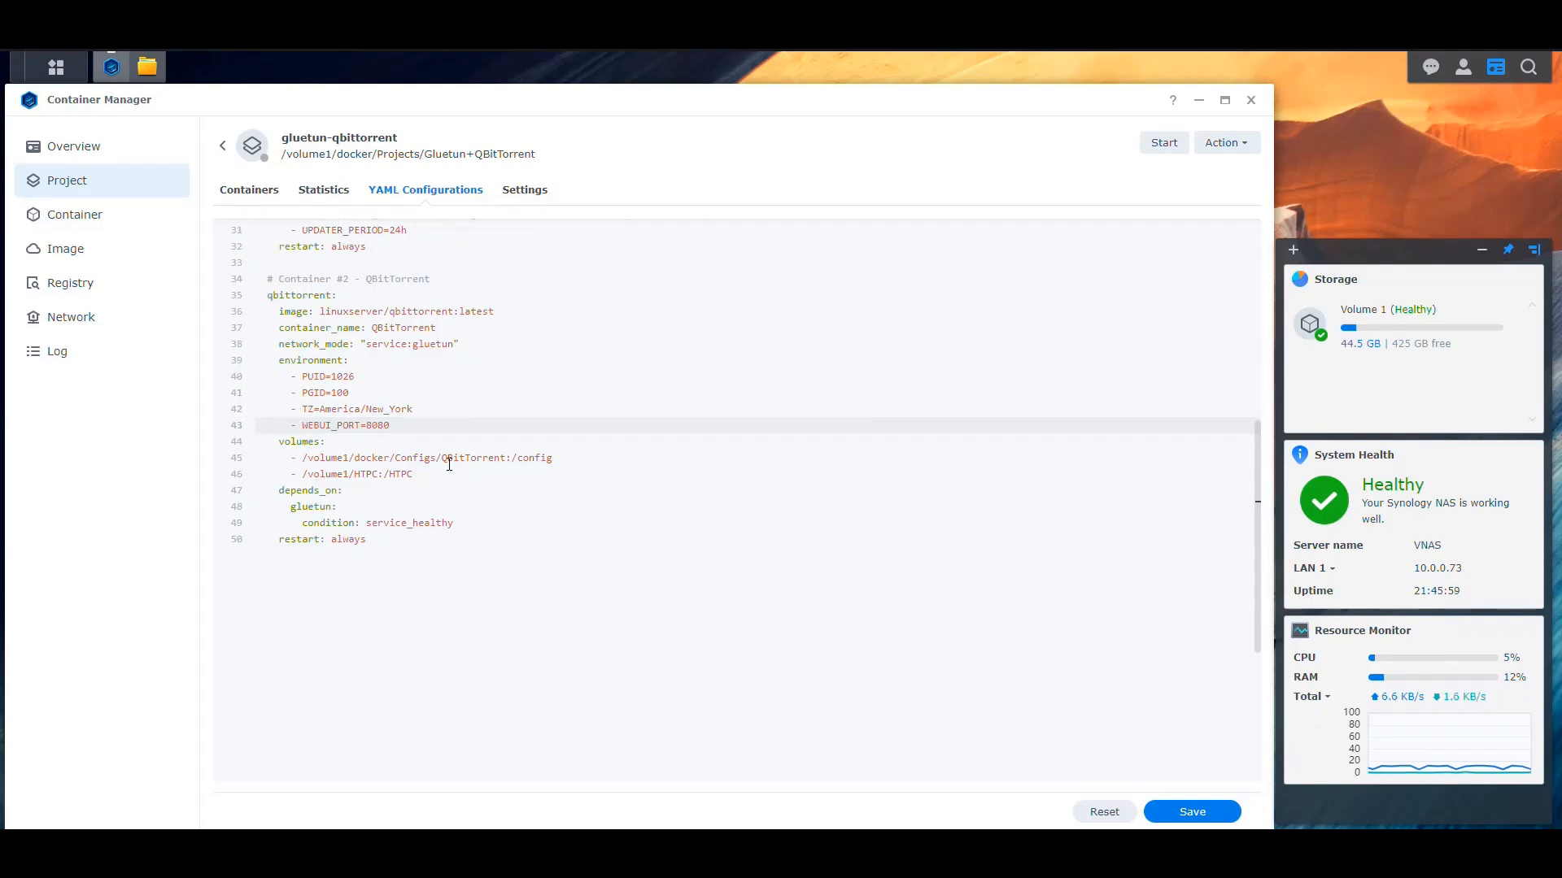
# Step: Review qBittorrent's volume mappings: the config host folder to /config and /volume1/HTPC to /HTPC
pyautogui.moveTo(552, 460); pyautogui.dragTo(522, 471)
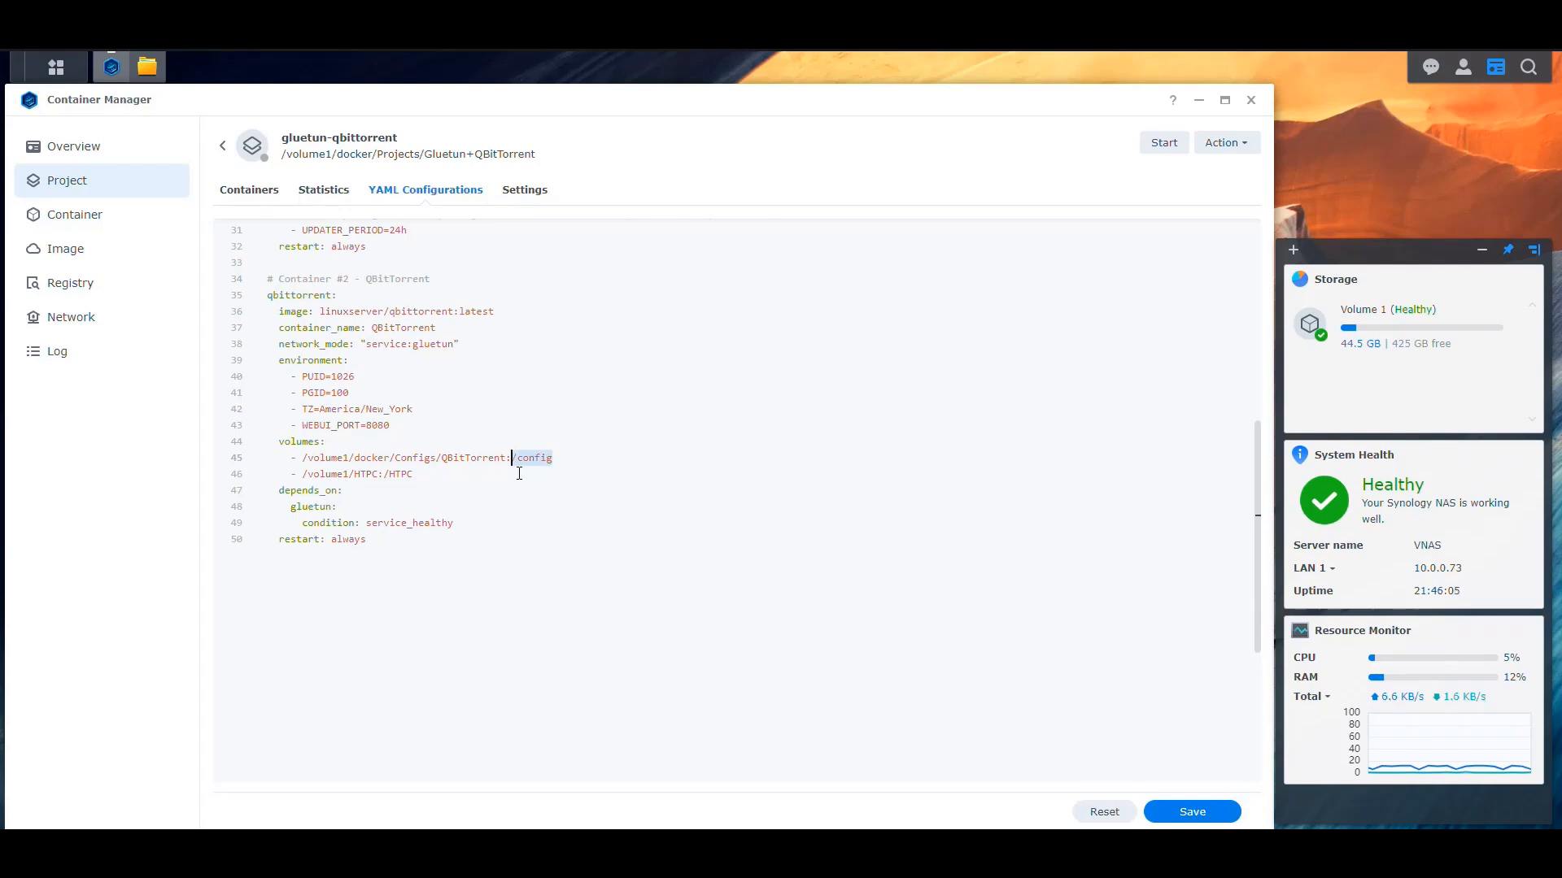
pyautogui.moveTo(505, 457); pyautogui.dragTo(302, 458)
pyautogui.moveTo(413, 475); pyautogui.dragTo(386, 476)
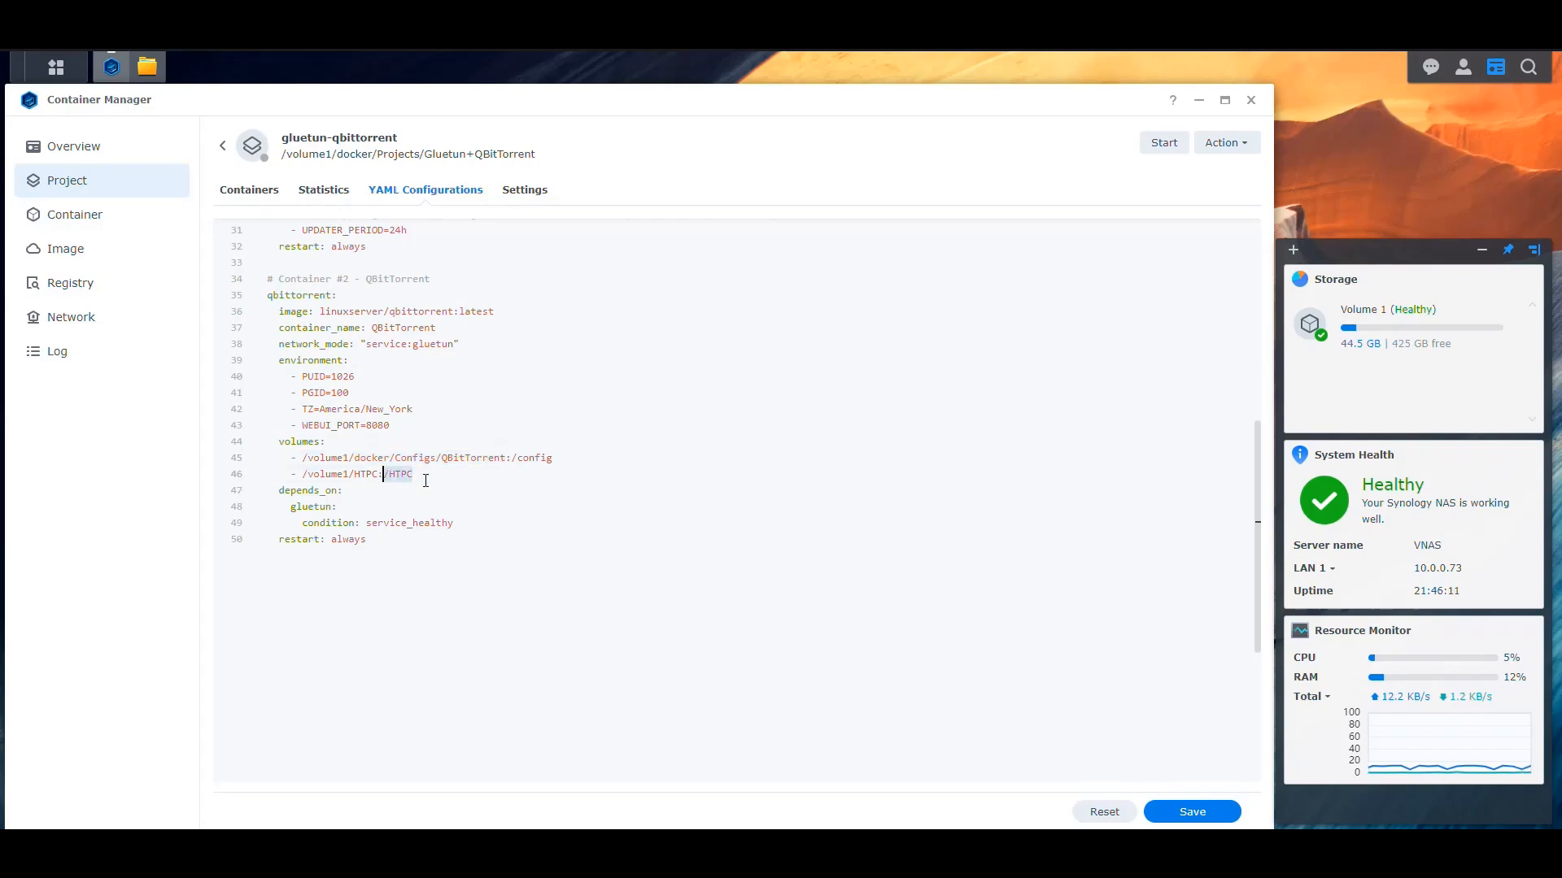
pyautogui.click(425, 475)
pyautogui.moveTo(379, 474); pyautogui.dragTo(303, 475)
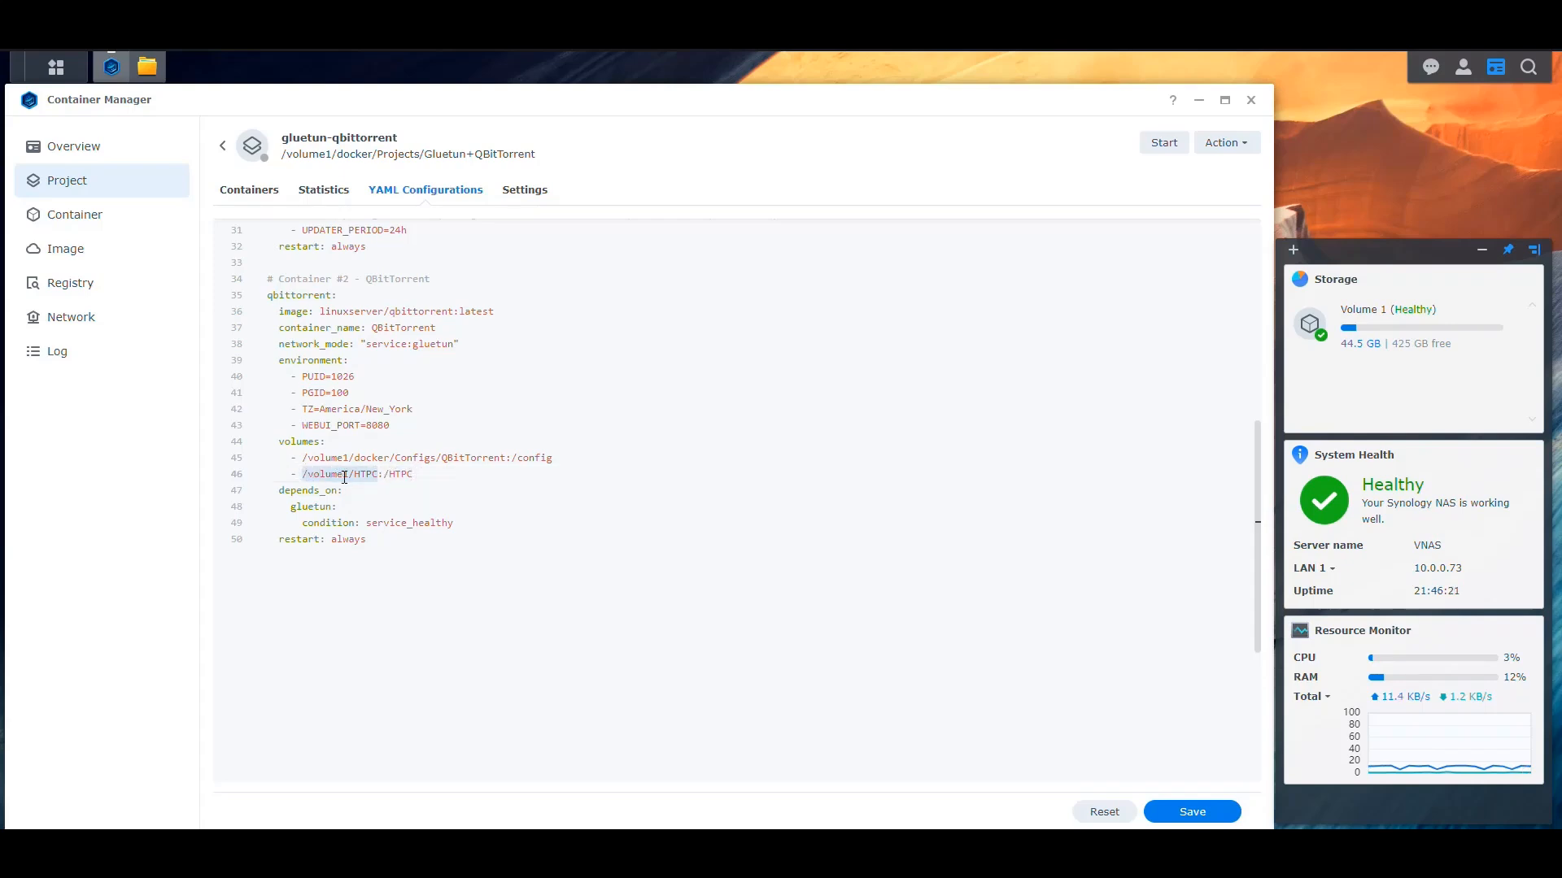
pyautogui.click(402, 475)
# Step: Check the depends_on: gluetun block with condition service_healthy, through the restart: always line
pyautogui.click(348, 451)
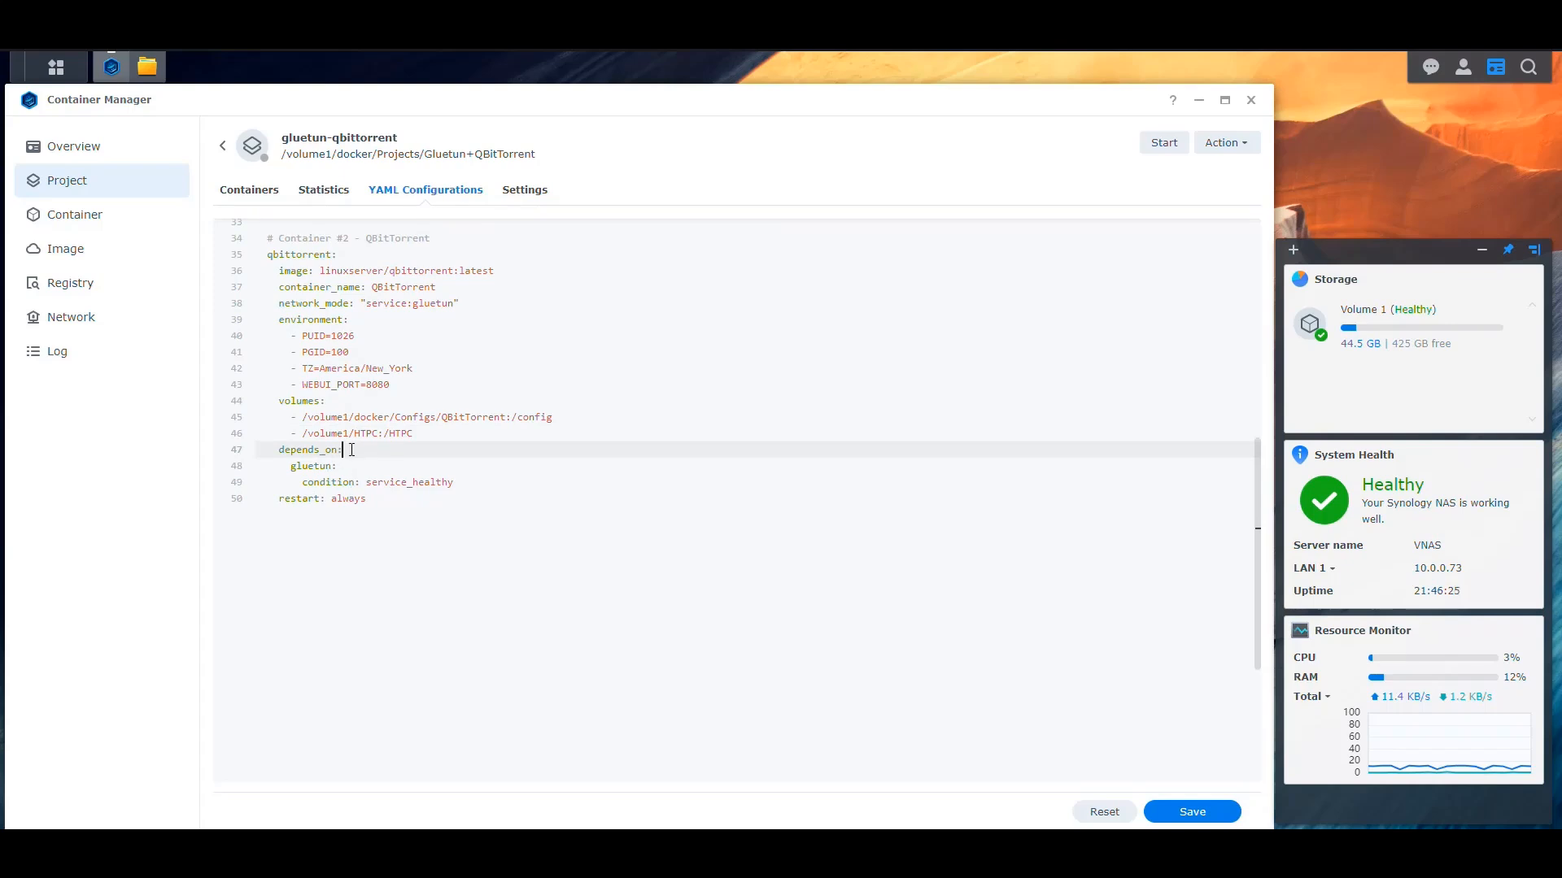
pyautogui.keyDown('shift'); pyautogui.click(284, 452); pyautogui.keyUp('shift')
pyautogui.click(343, 450)
pyautogui.click(308, 469)
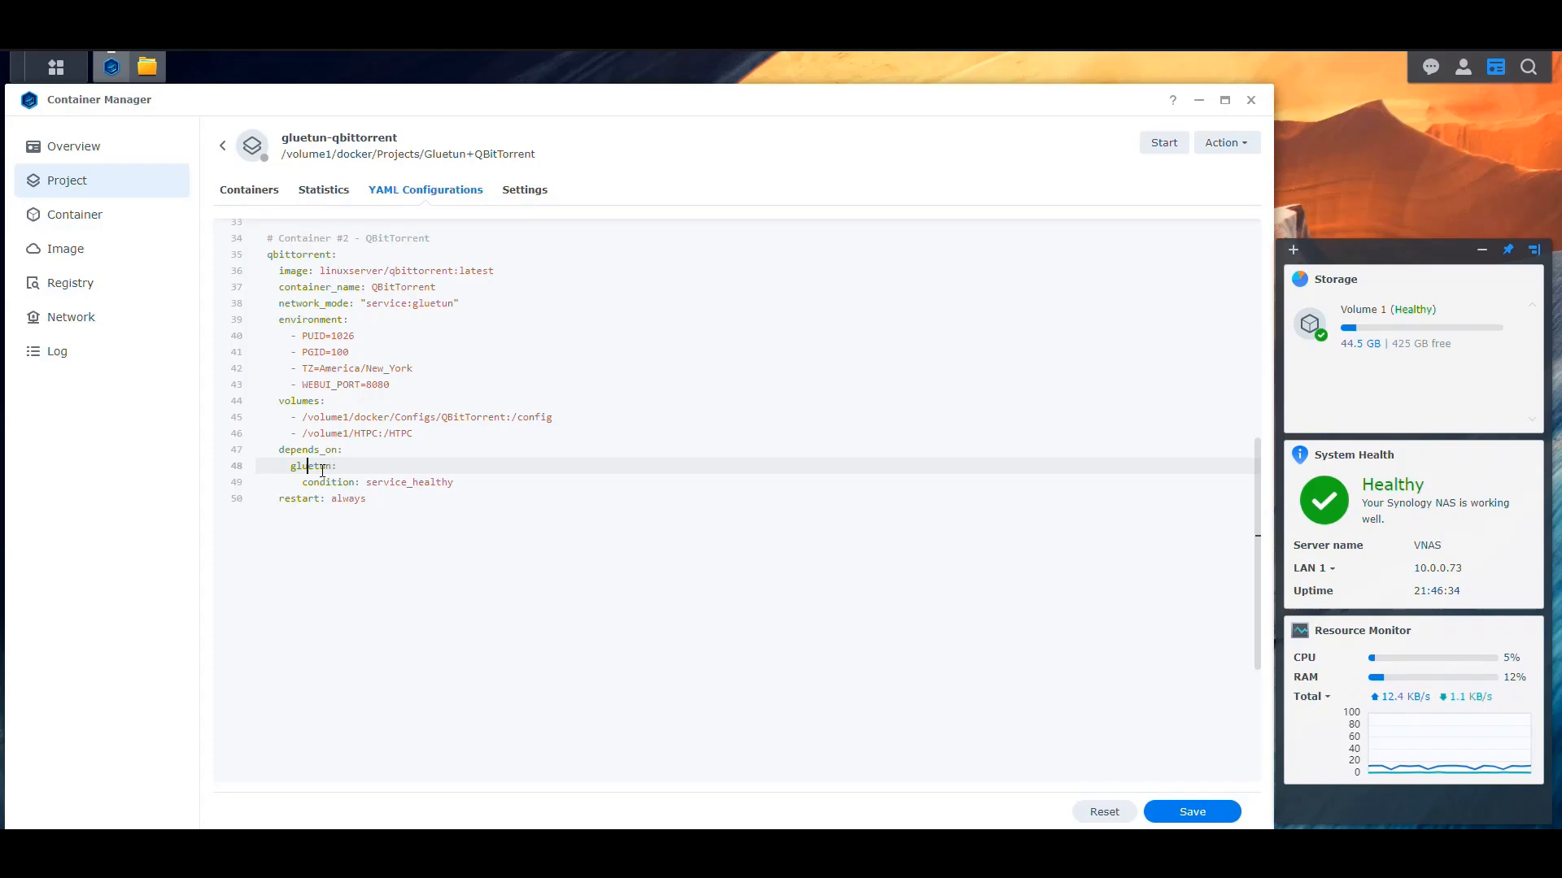
pyautogui.moveTo(466, 480); pyautogui.dragTo(367, 483)
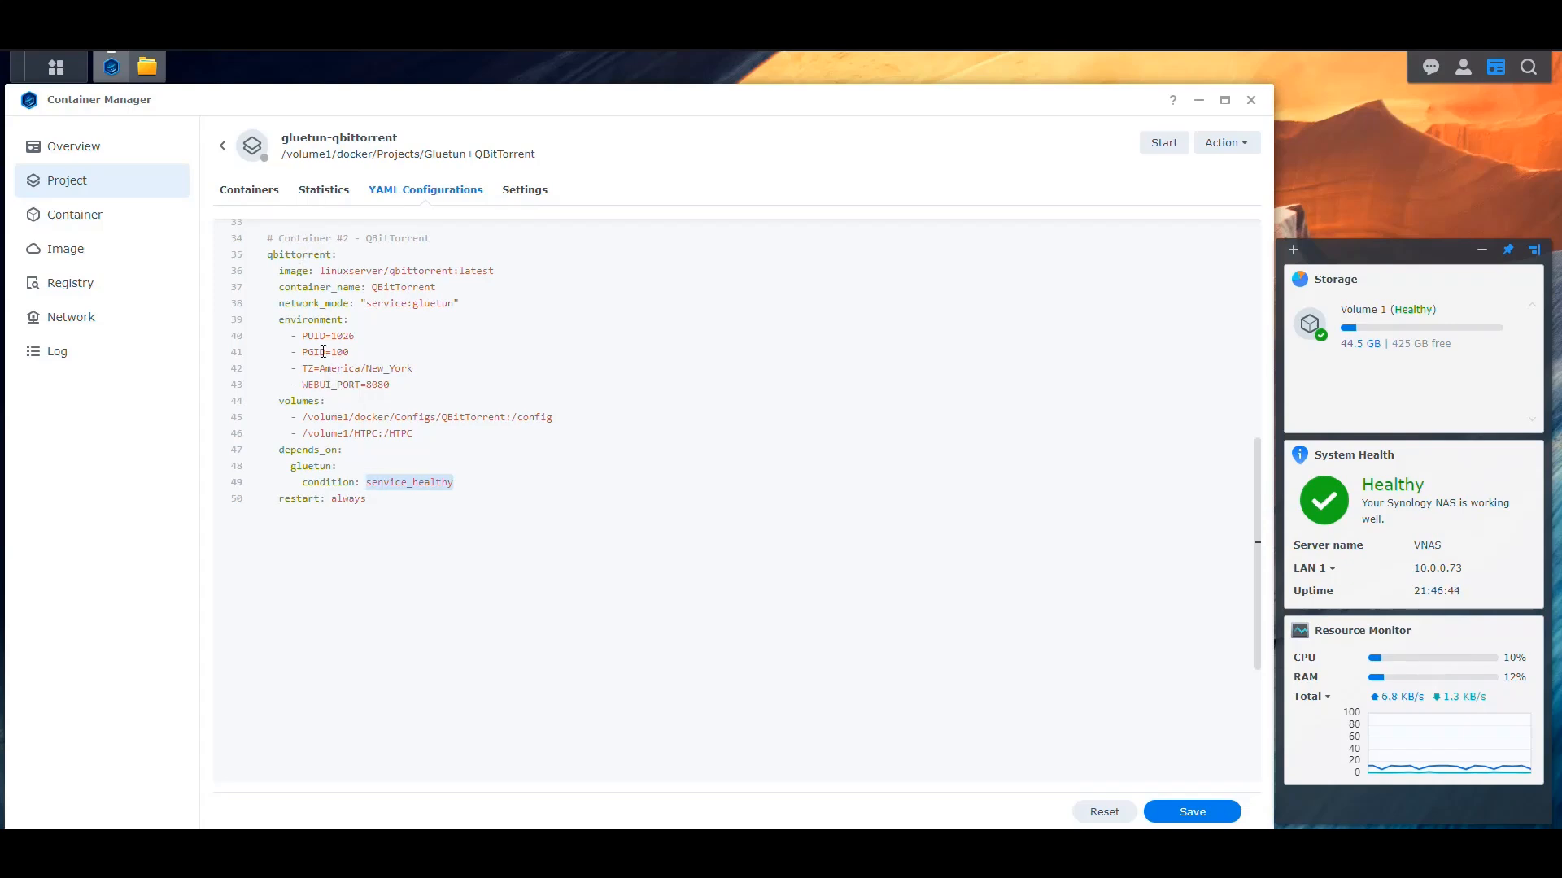
pyautogui.click(374, 487)
pyautogui.moveTo(453, 482); pyautogui.dragTo(285, 464)
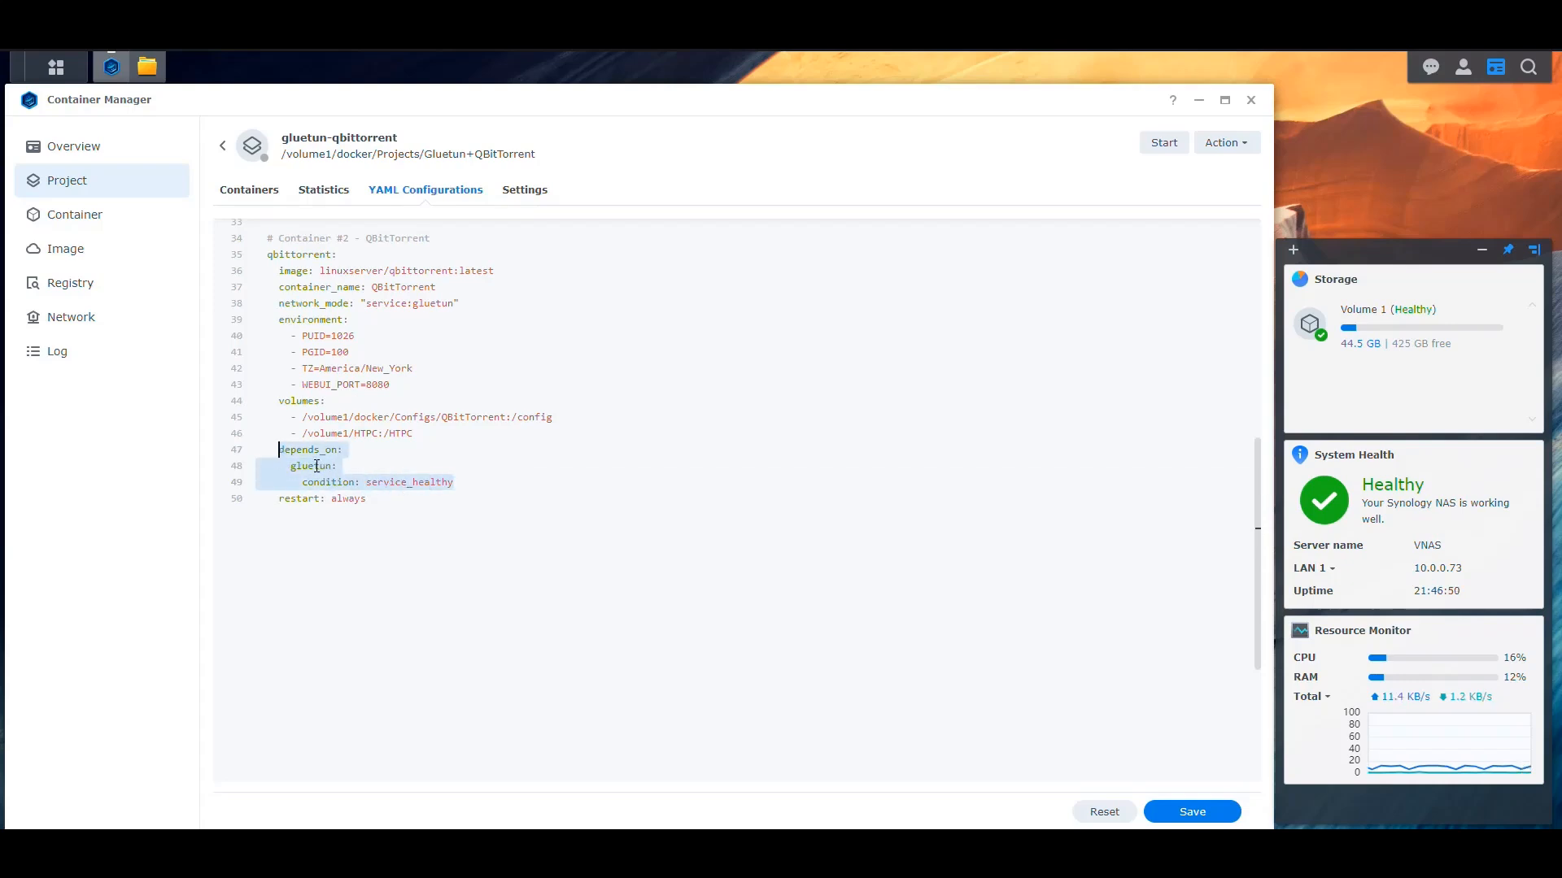
pyautogui.keyDown('shift'); pyautogui.click(392, 499); pyautogui.keyUp('shift')
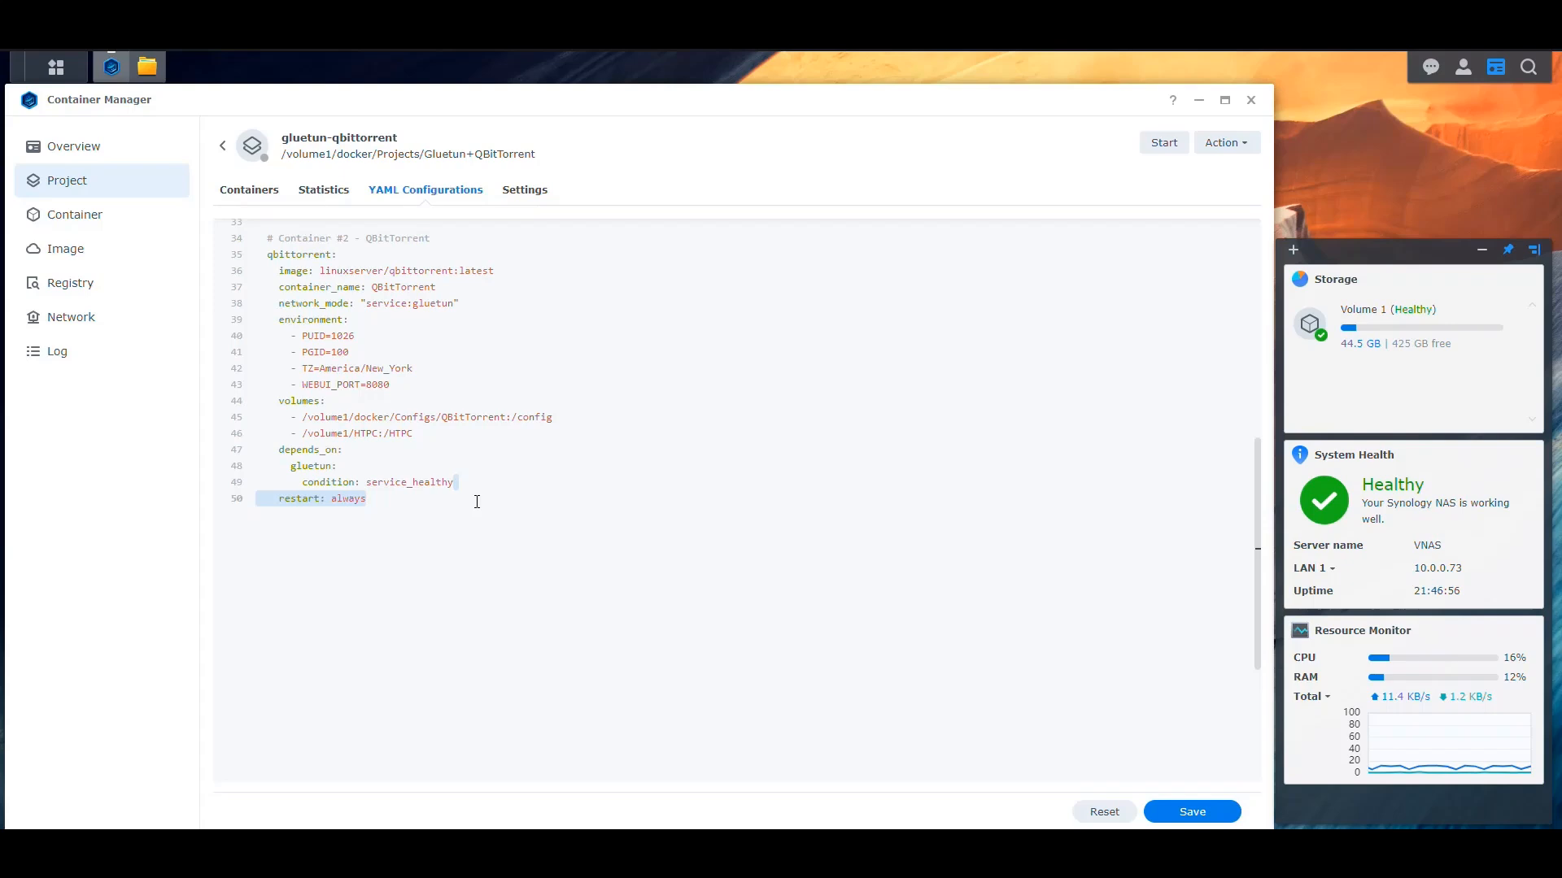
pyautogui.scroll(7, 495, 550)
pyautogui.scroll(-7, 486, 556)
# Step: Save the YAML changes only, without building and starting the project
pyautogui.click(1189, 811)
pyautogui.click(558, 432)
pyautogui.click(763, 523)
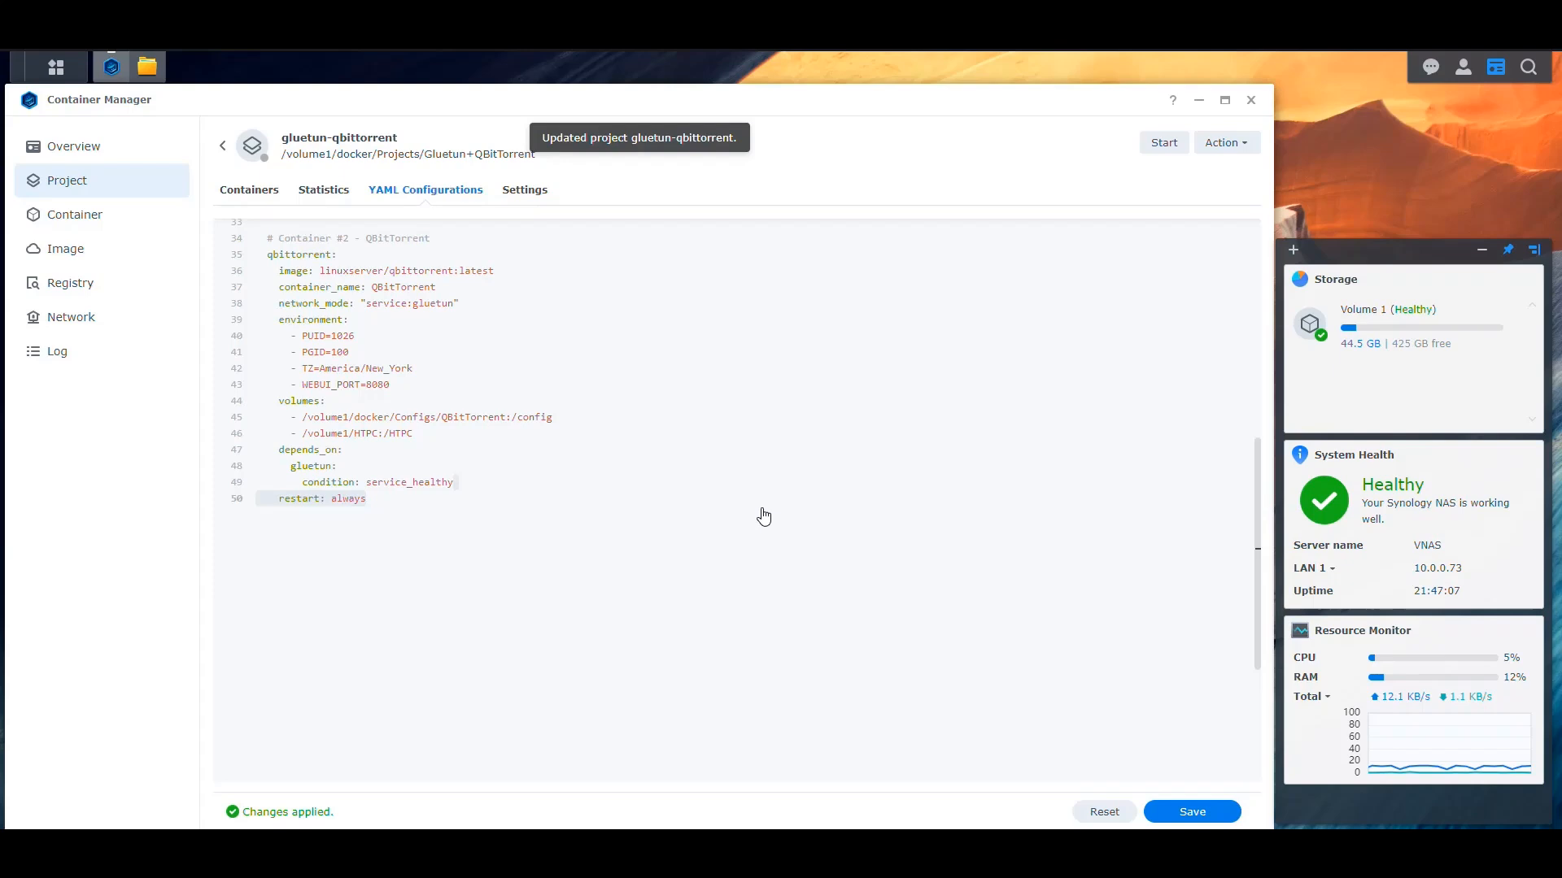
pyautogui.click(367, 385)
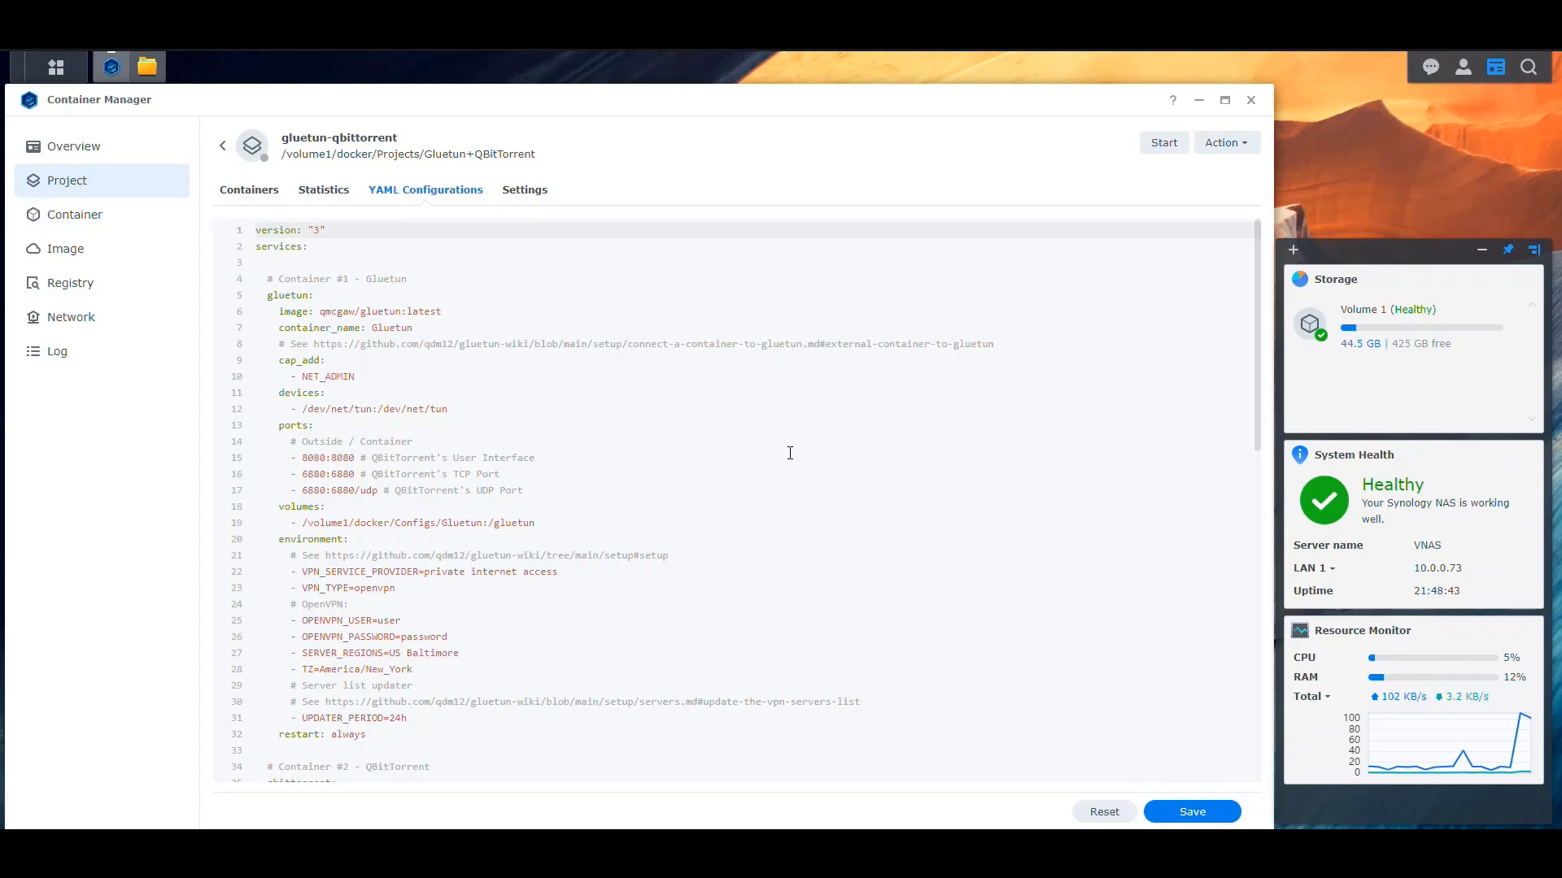
# Step: Inspect the placeholder OpenVPN username and password values on lines 25 and 26
pyautogui.scroll(-1, 722, 524)
pyautogui.moveTo(450, 555); pyautogui.dragTo(372, 540)
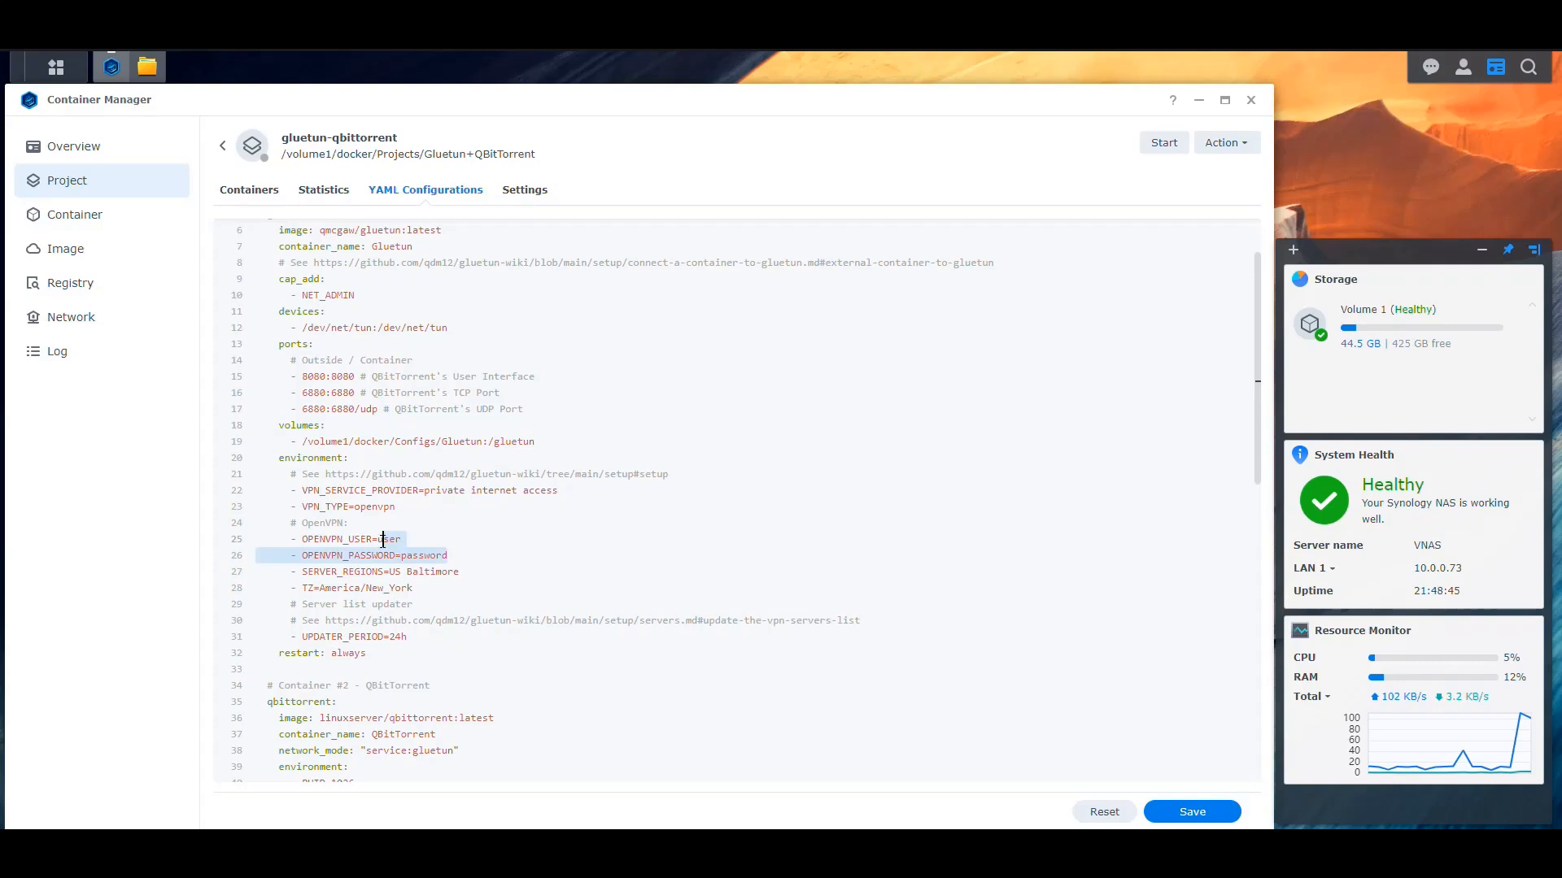
pyautogui.click(537, 540)
pyautogui.scroll(1, 696, 563)
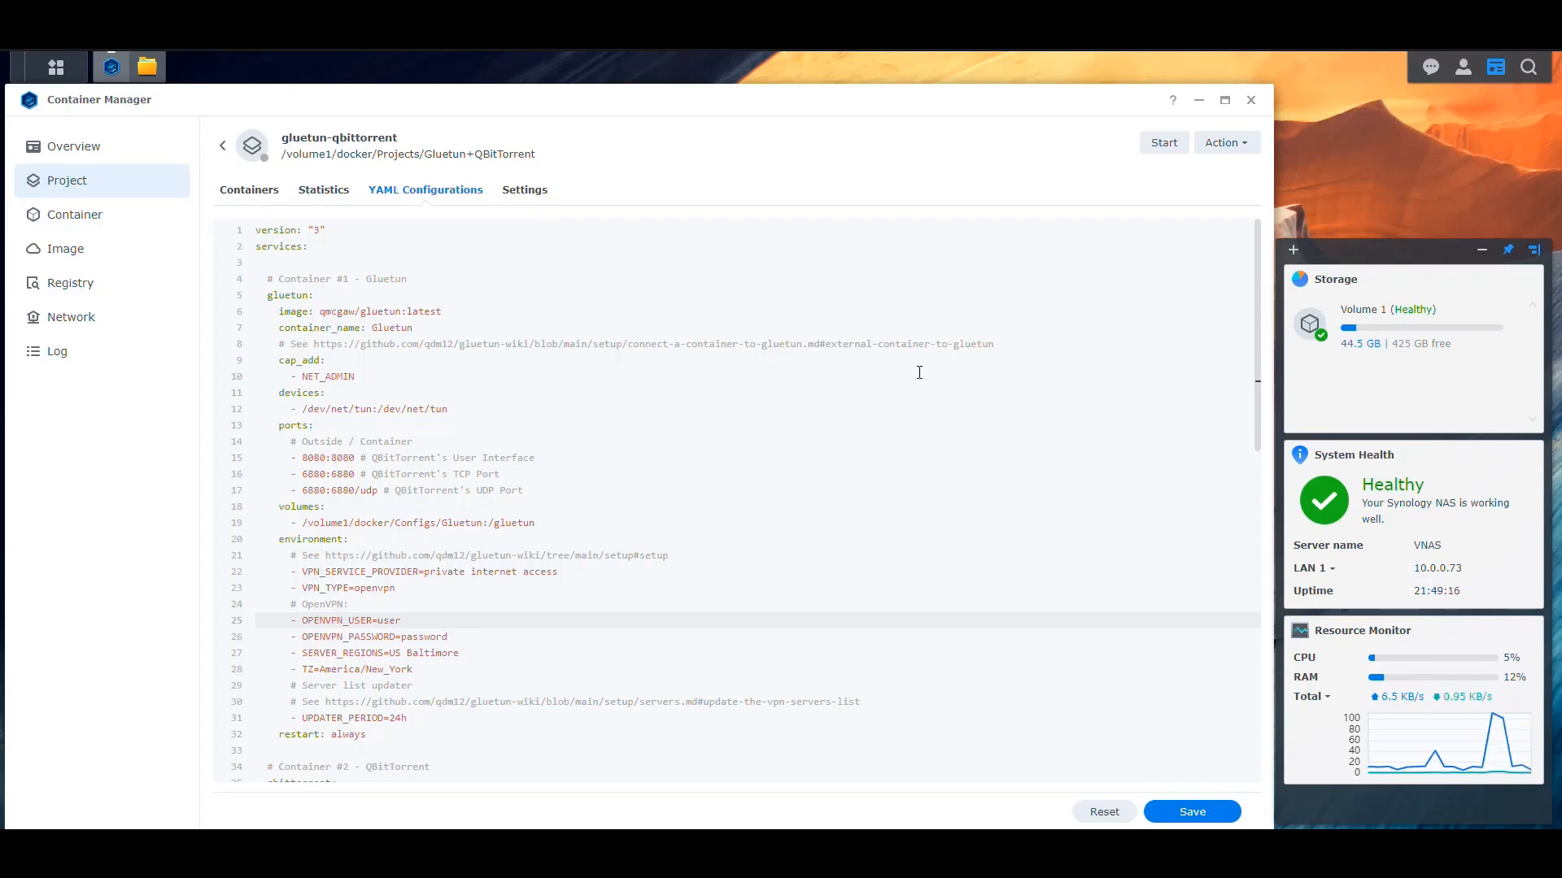
# Step: Build the gluetun-qbittorrent project and close the log after gluetun exits unhealthy with code 1
pyautogui.click(1224, 143)
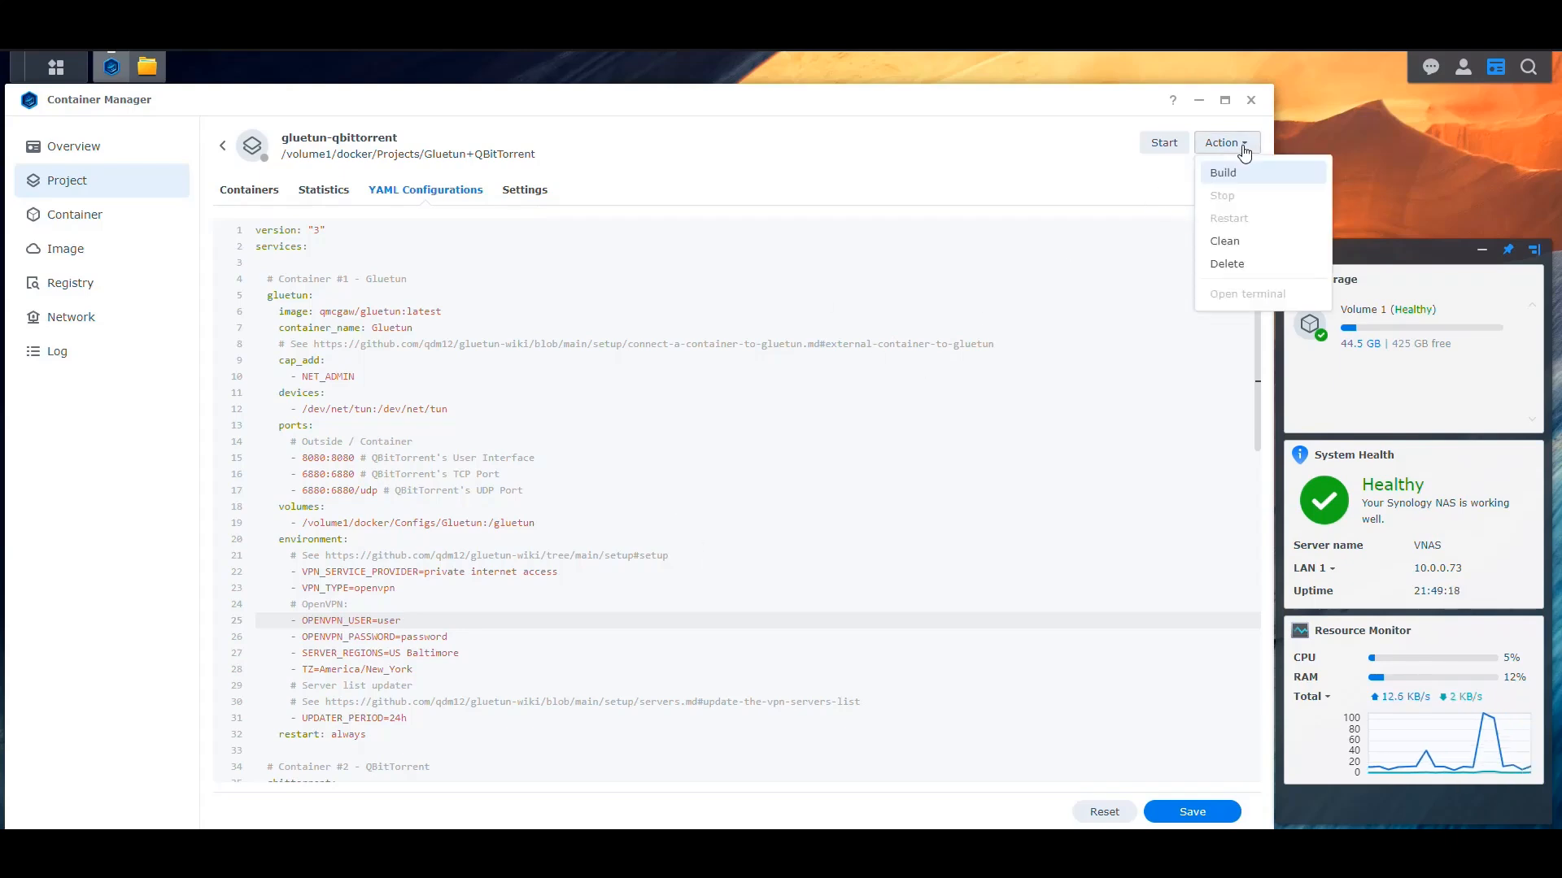
pyautogui.click(1235, 179)
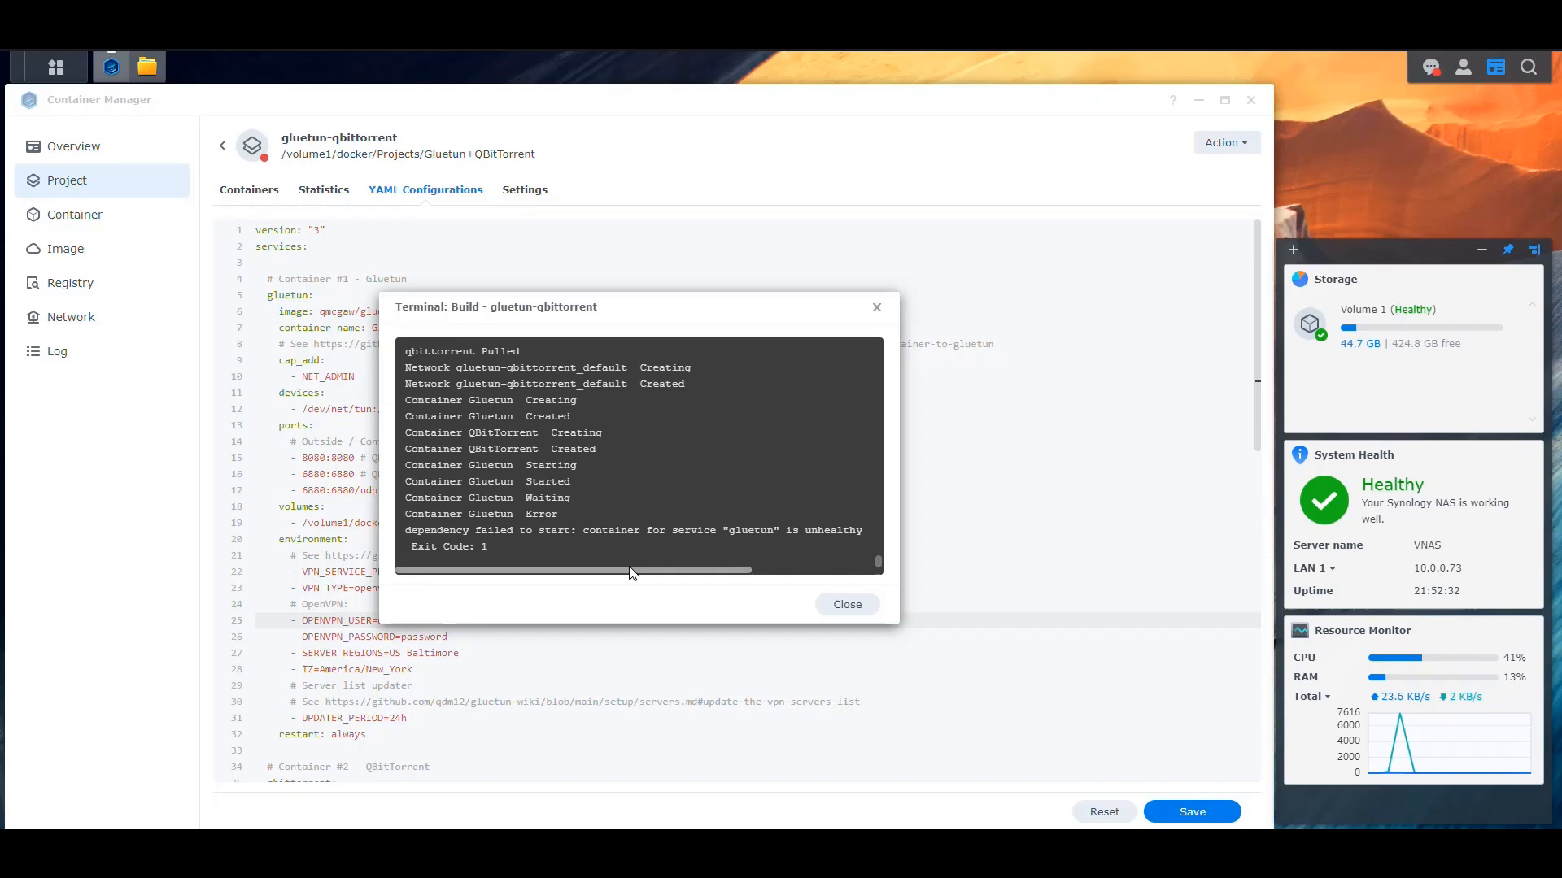
pyautogui.click(854, 608)
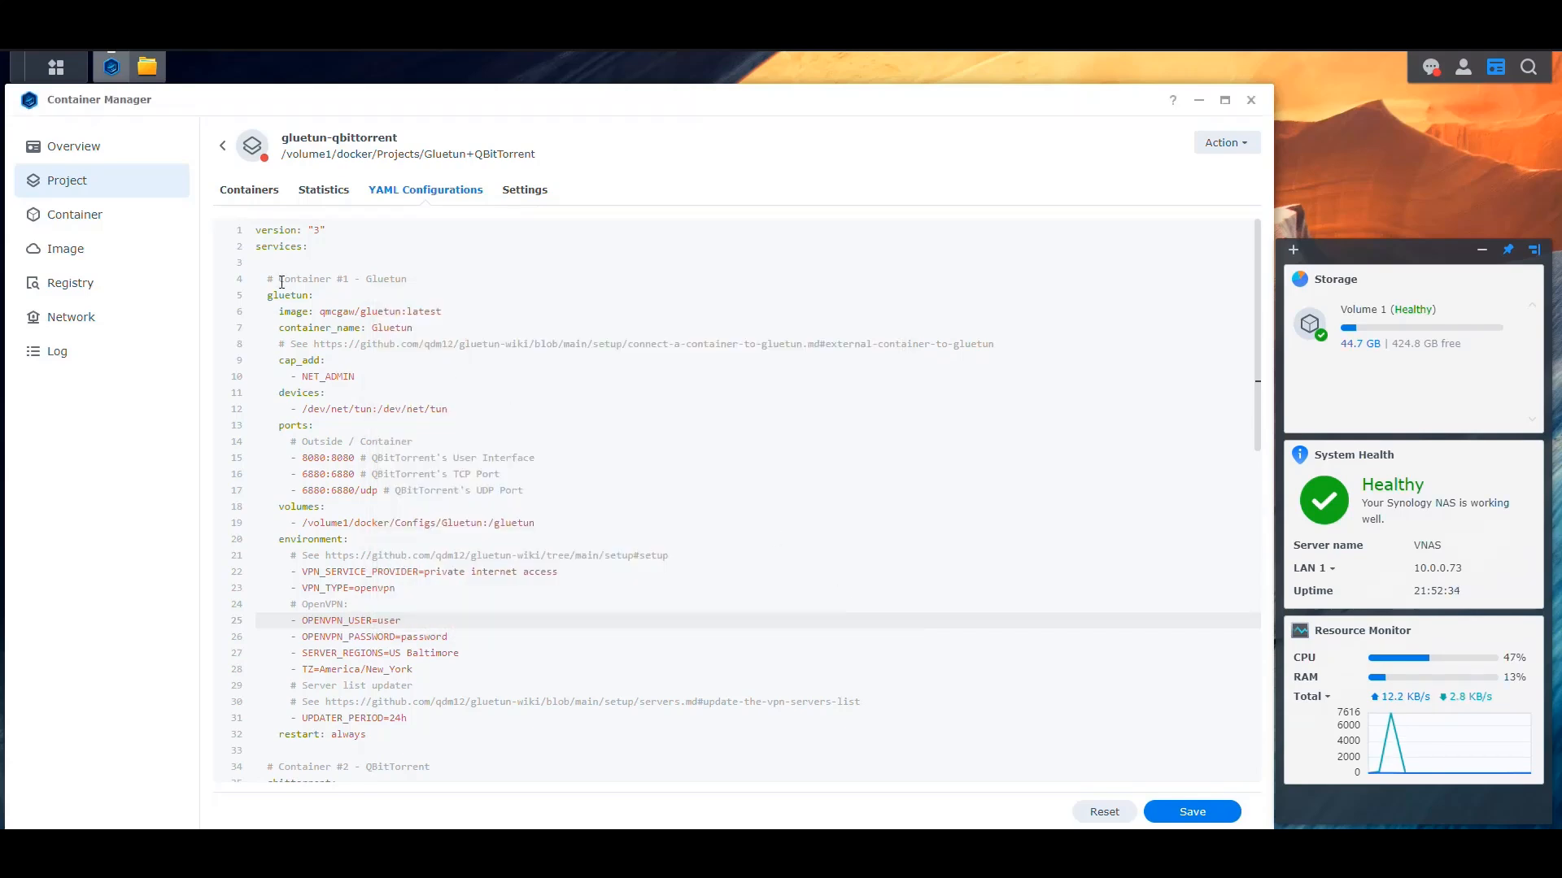
# Step: Check the Gluetun container's environment variables, then its log showing AUTH_FAILED credential errors
pyautogui.click(234, 192)
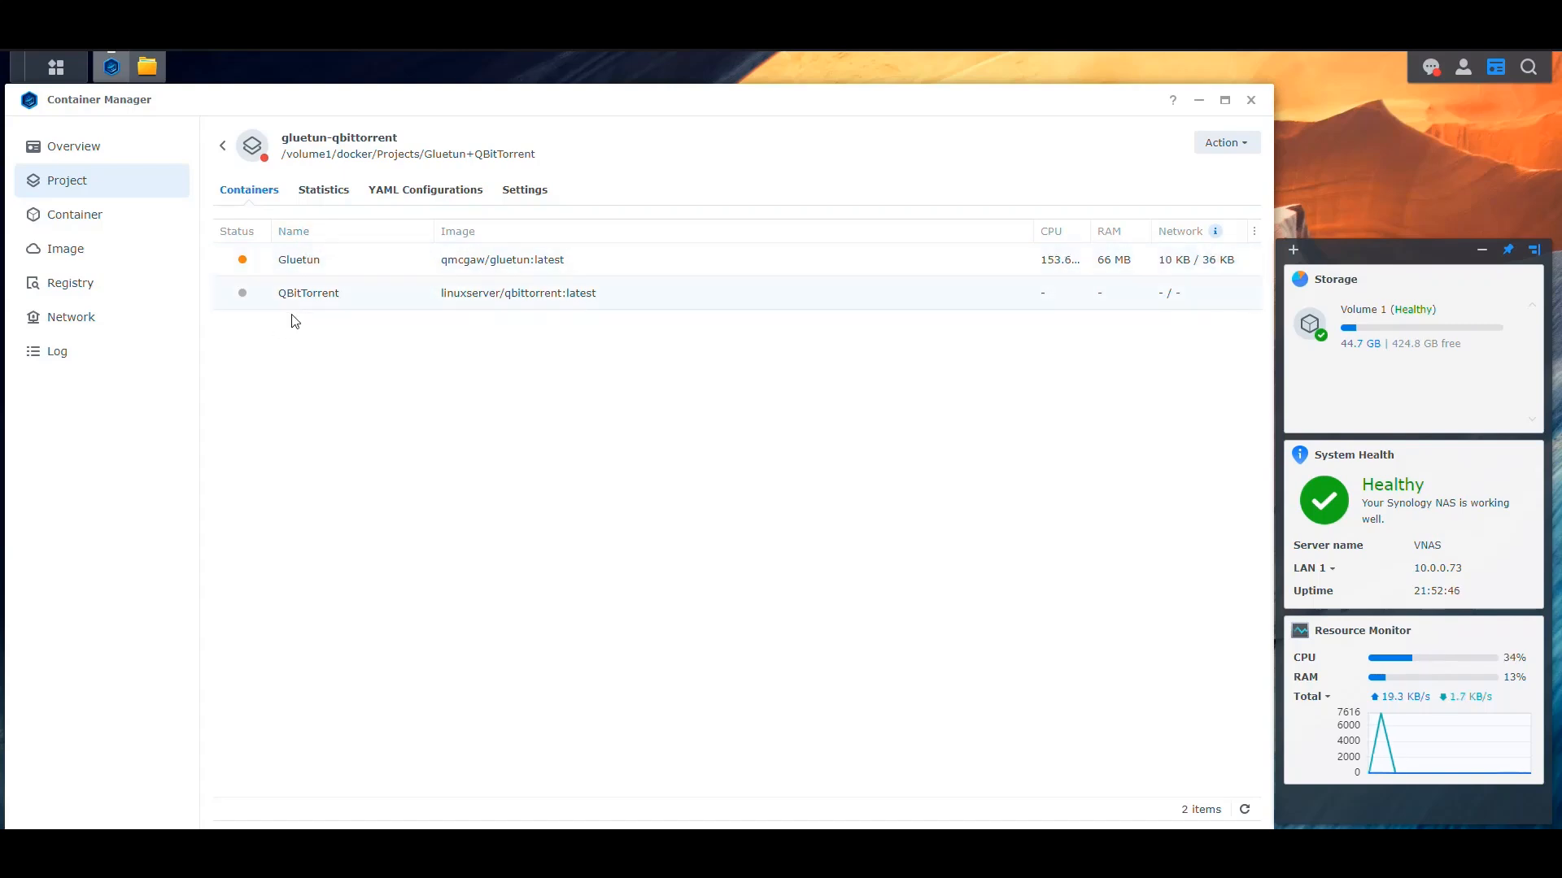
pyautogui.click(303, 264)
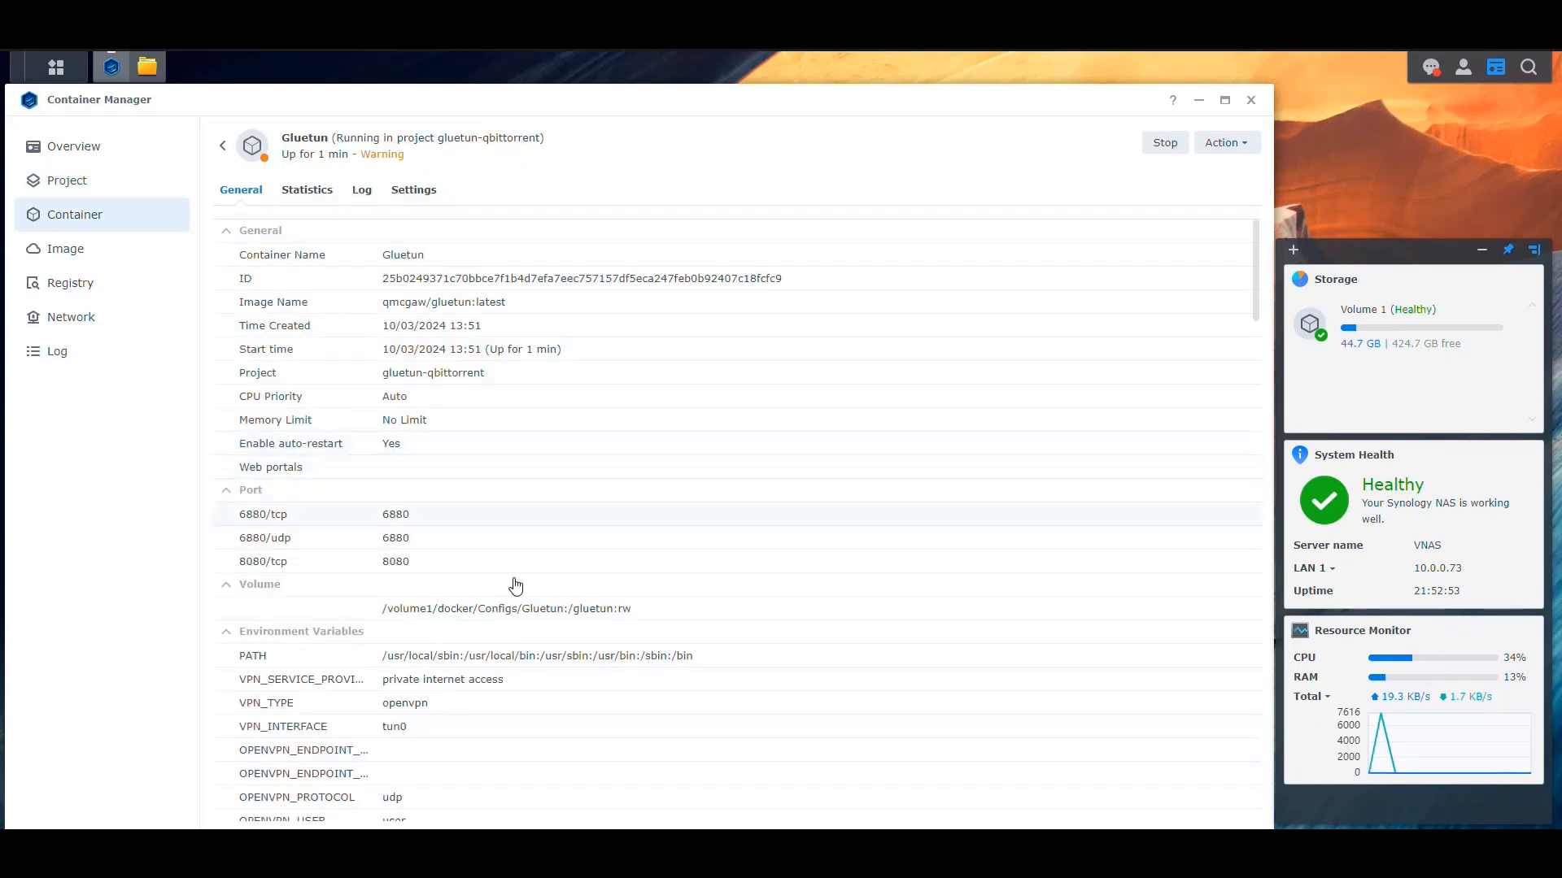
pyautogui.scroll(-5, 484, 490)
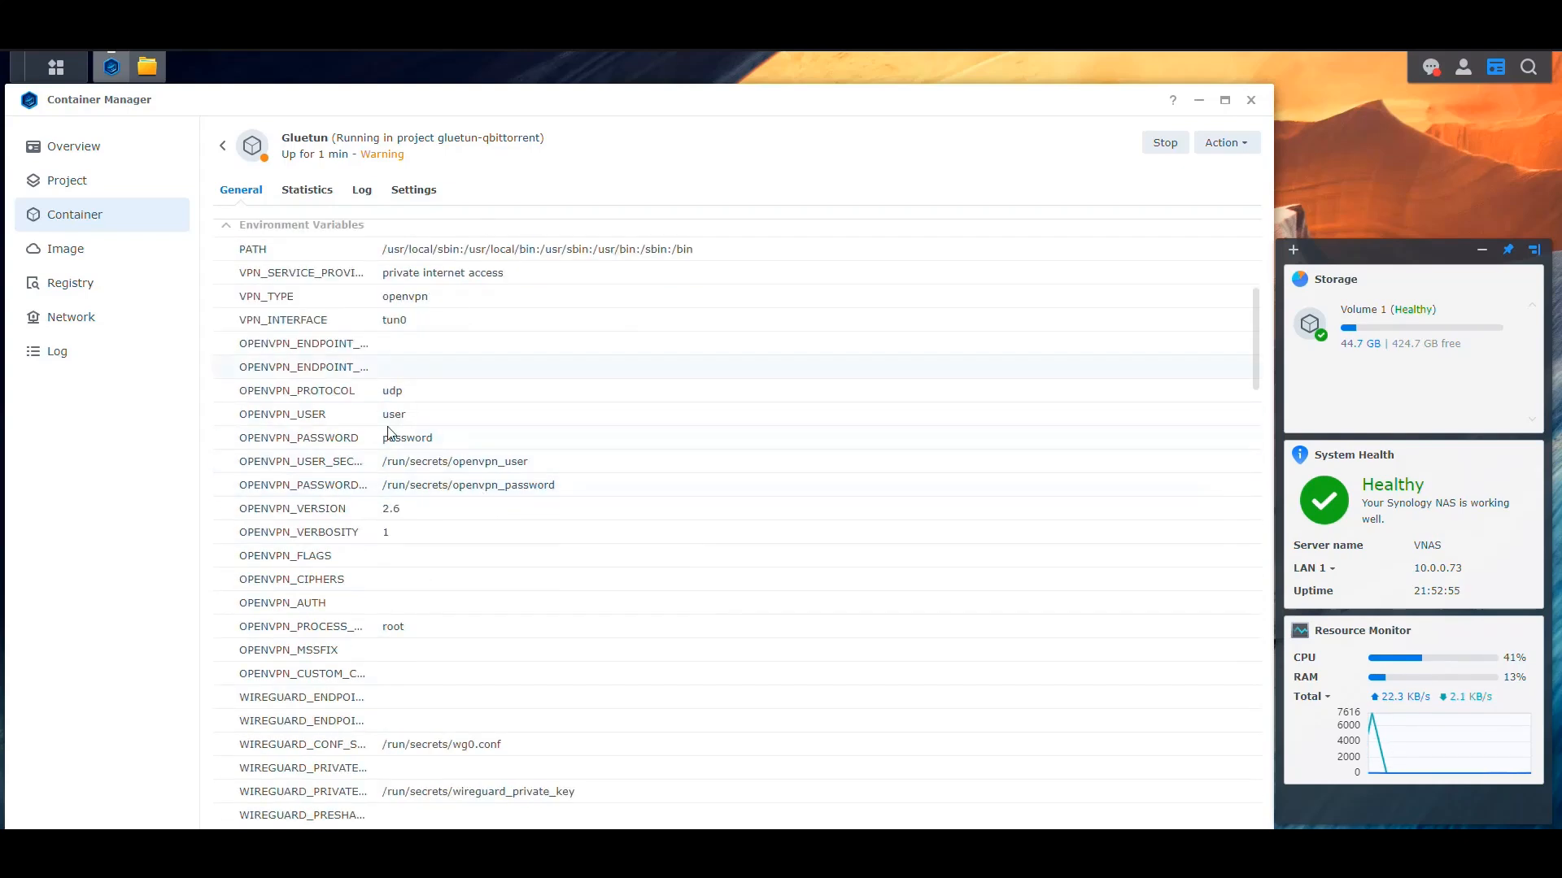
pyautogui.click(362, 190)
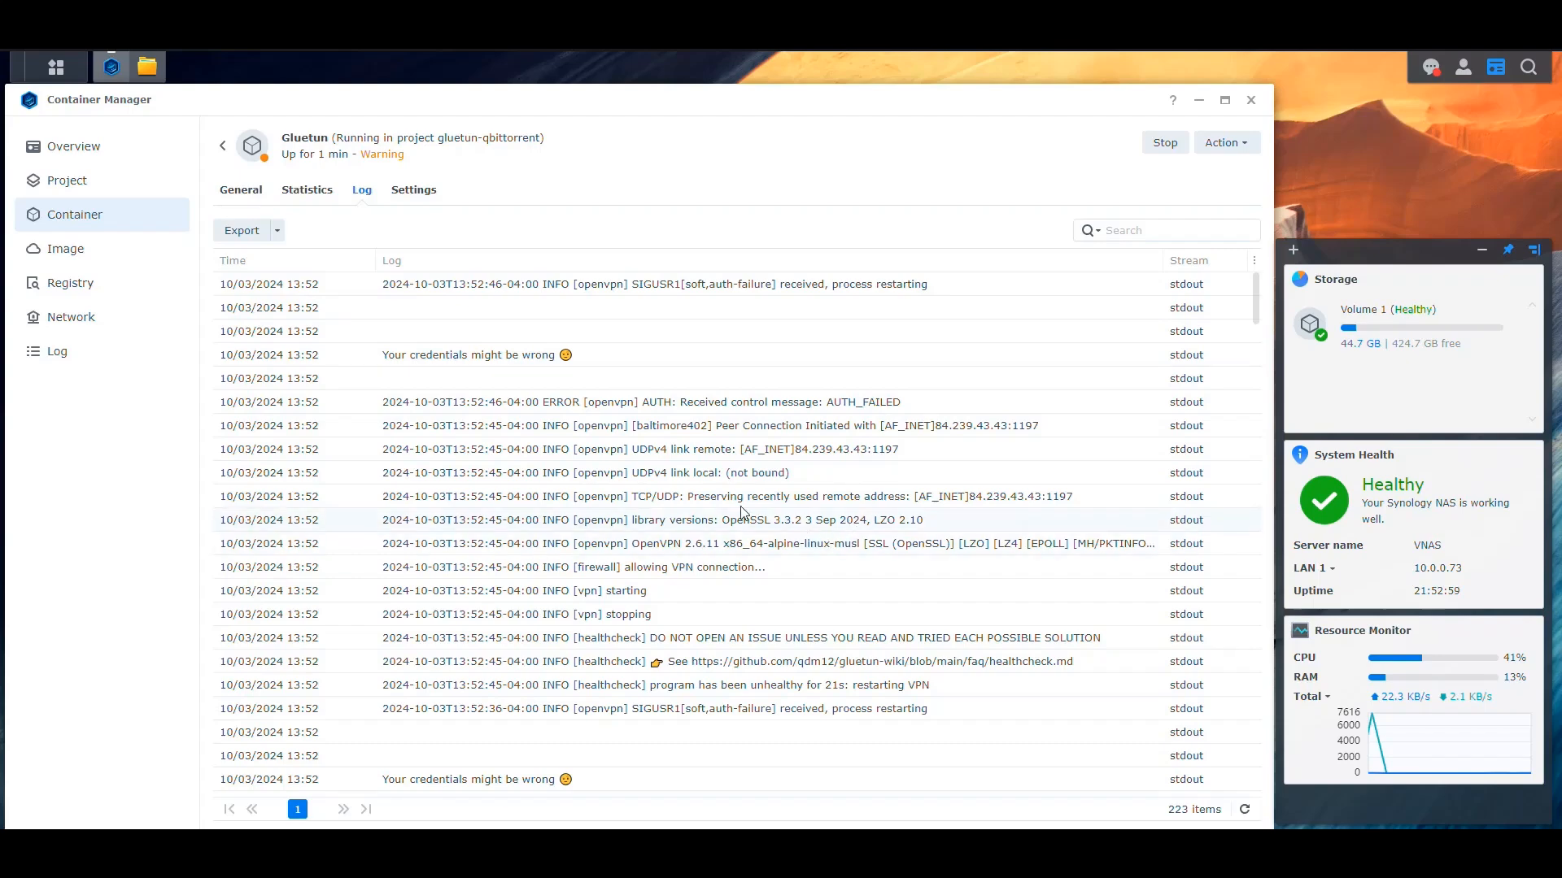
pyautogui.scroll(-10, 402, 480)
pyautogui.scroll(-20, 739, 540)
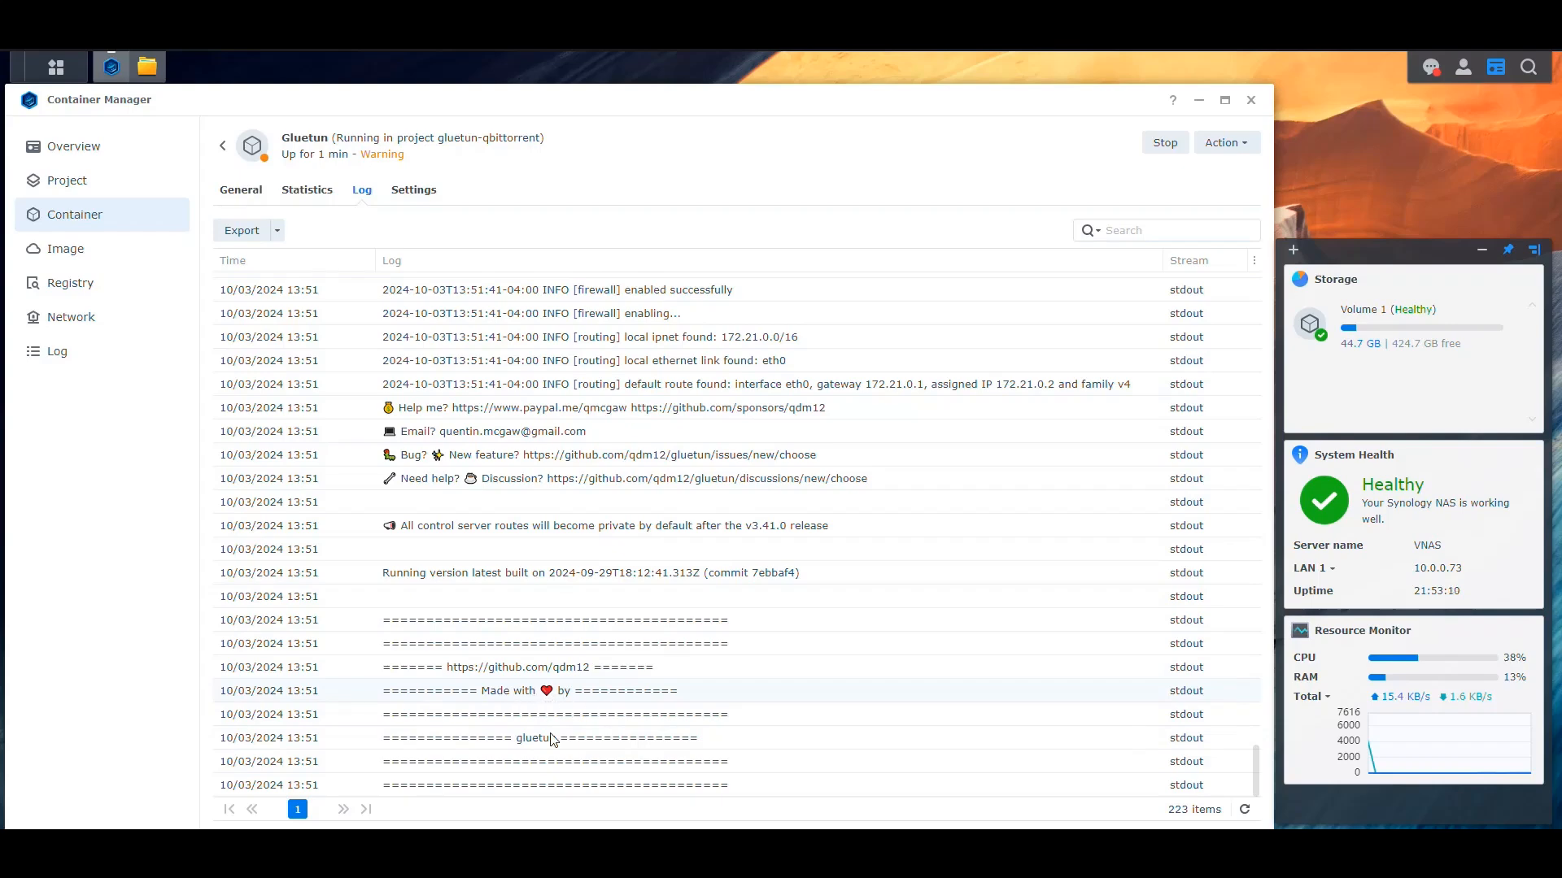
pyautogui.scroll(2, 602, 726)
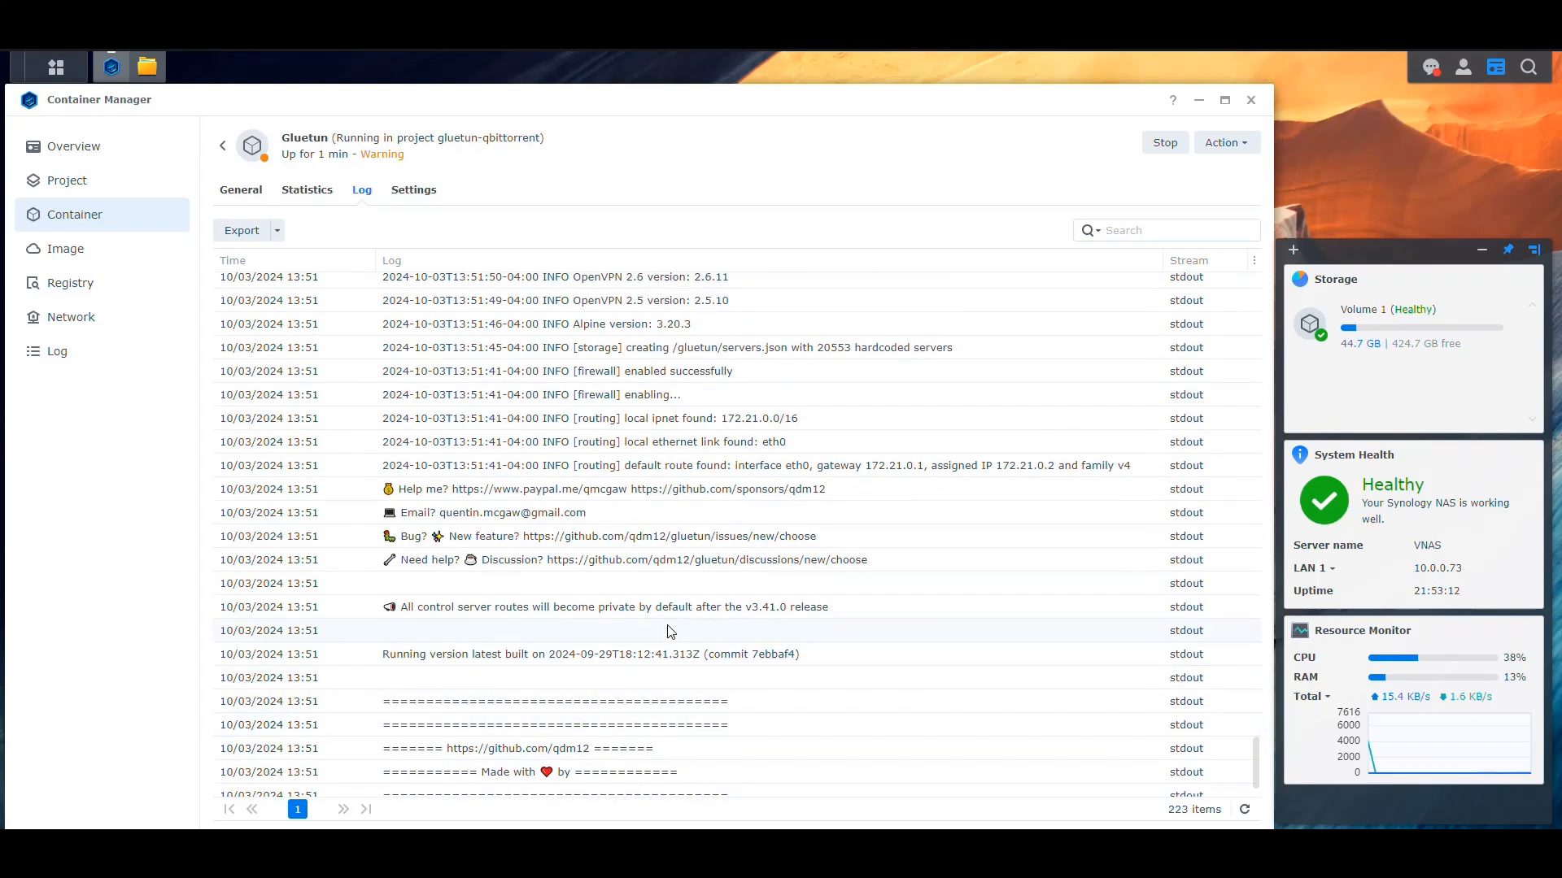
pyautogui.scroll(3, 657, 579)
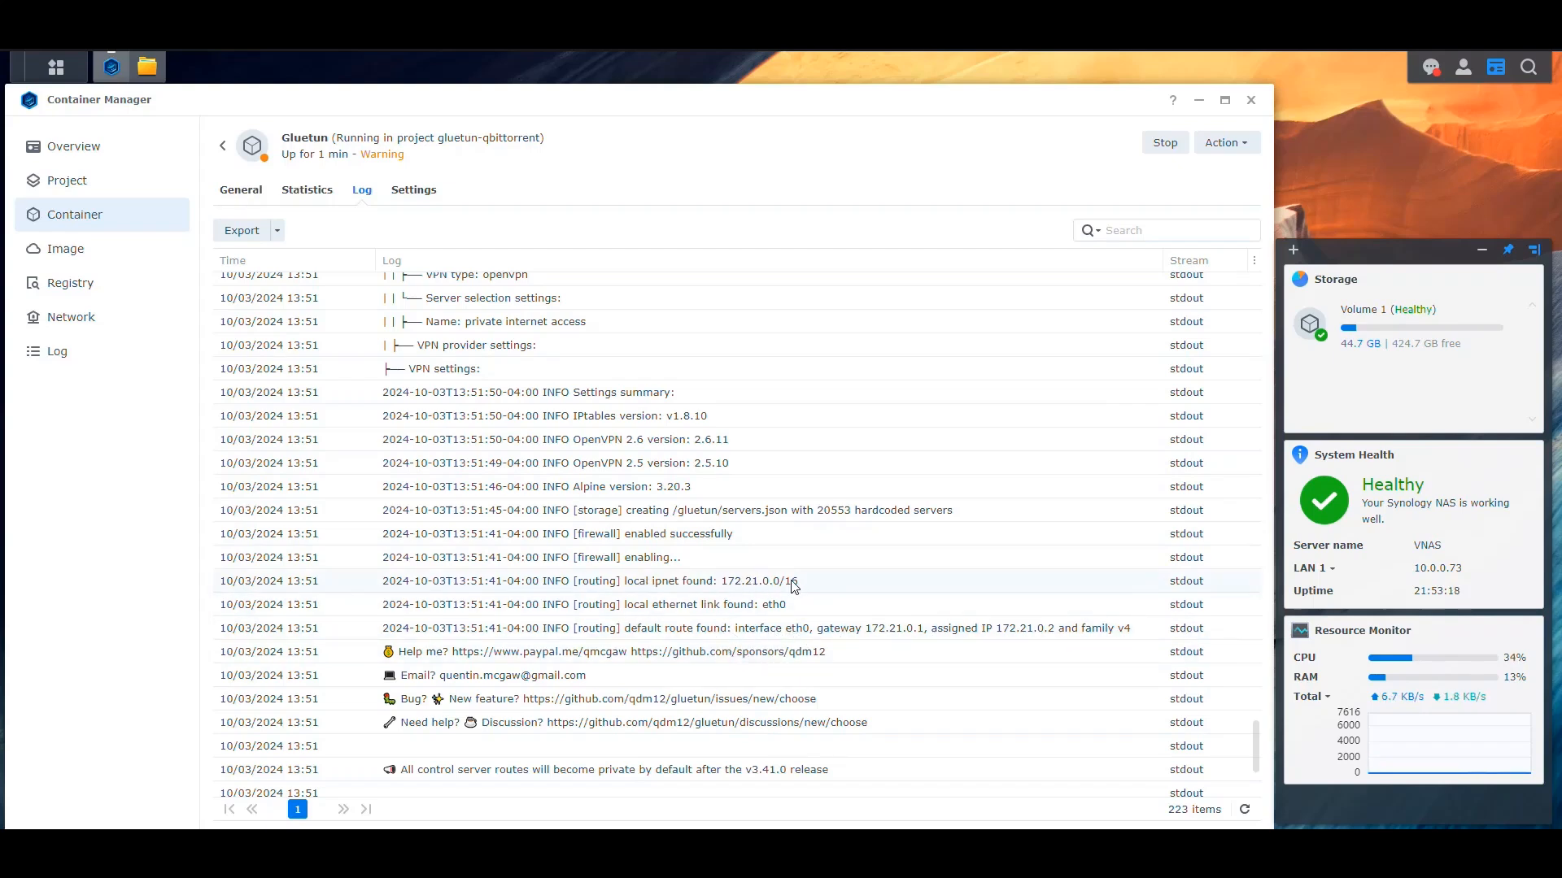
pyautogui.scroll(3, 747, 633)
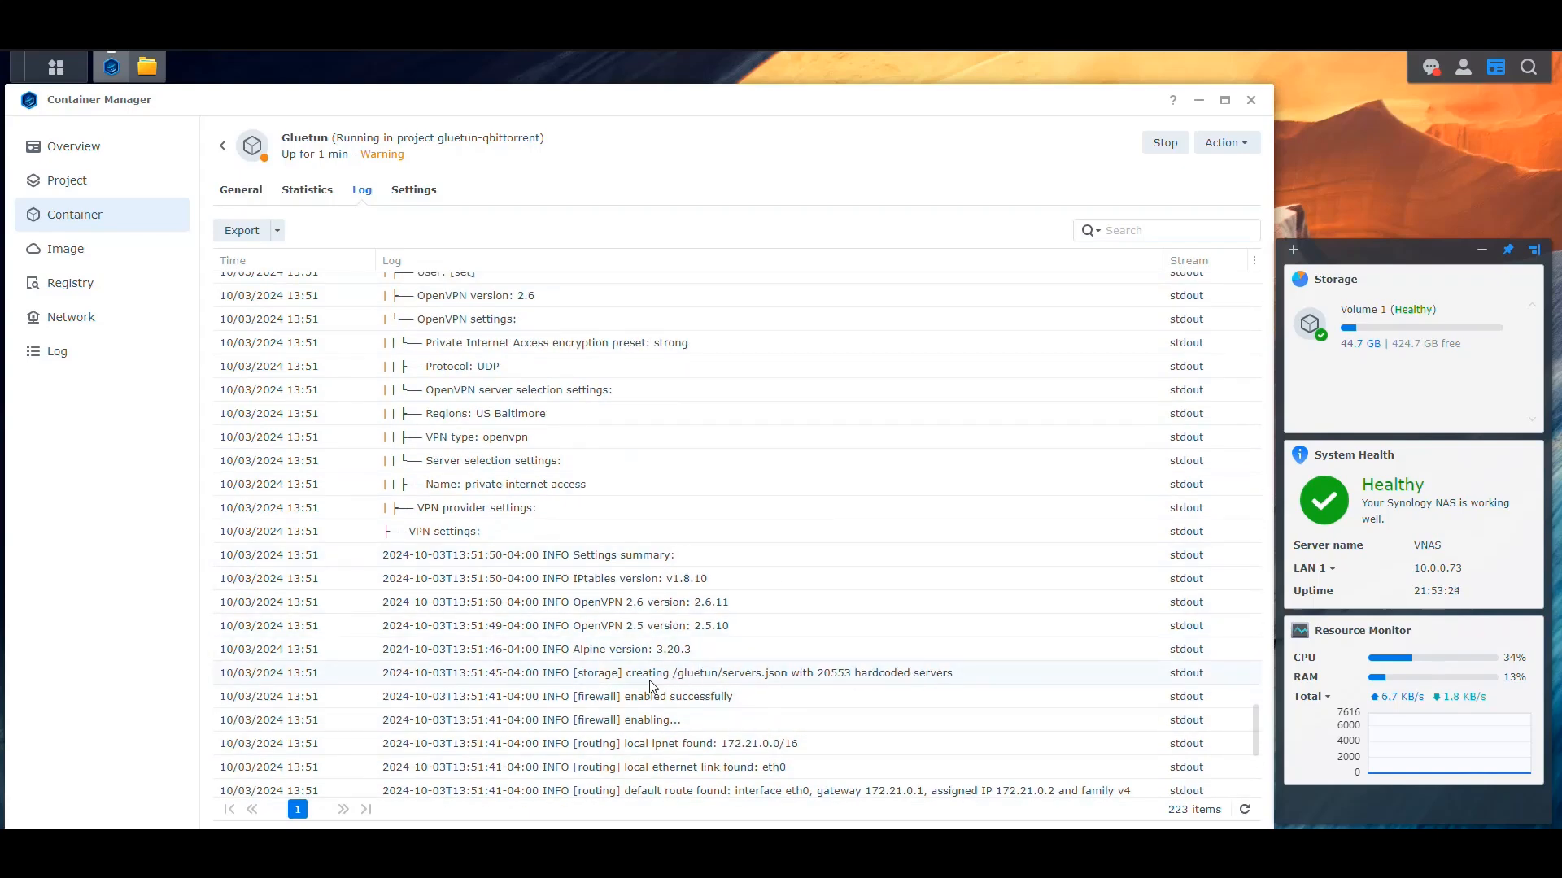
pyautogui.scroll(1, 661, 675)
pyautogui.scroll(2, 659, 676)
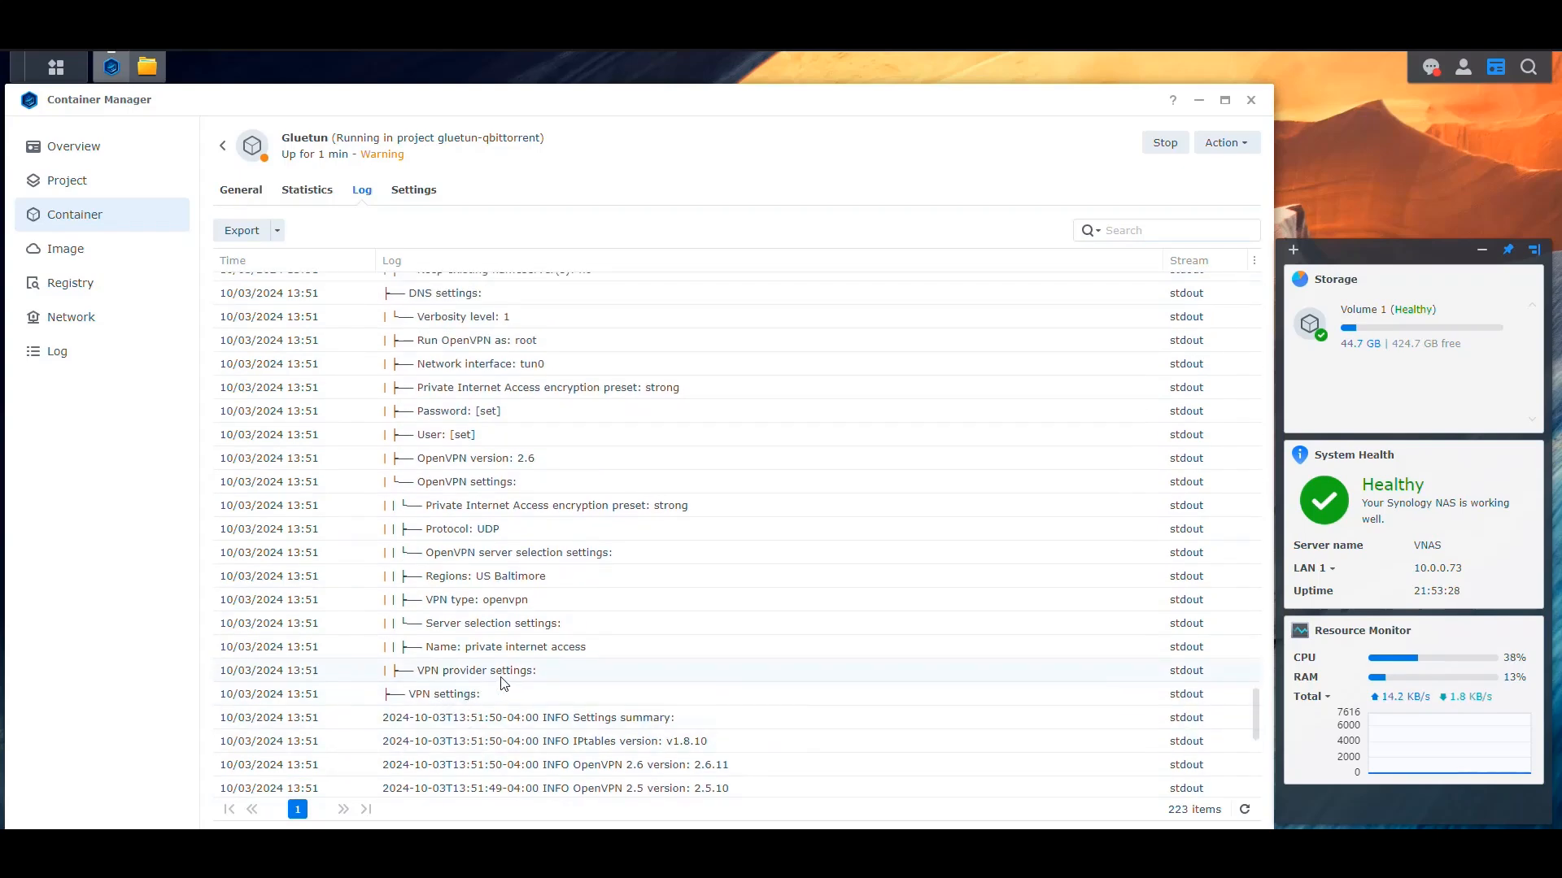
pyautogui.scroll(1, 511, 690)
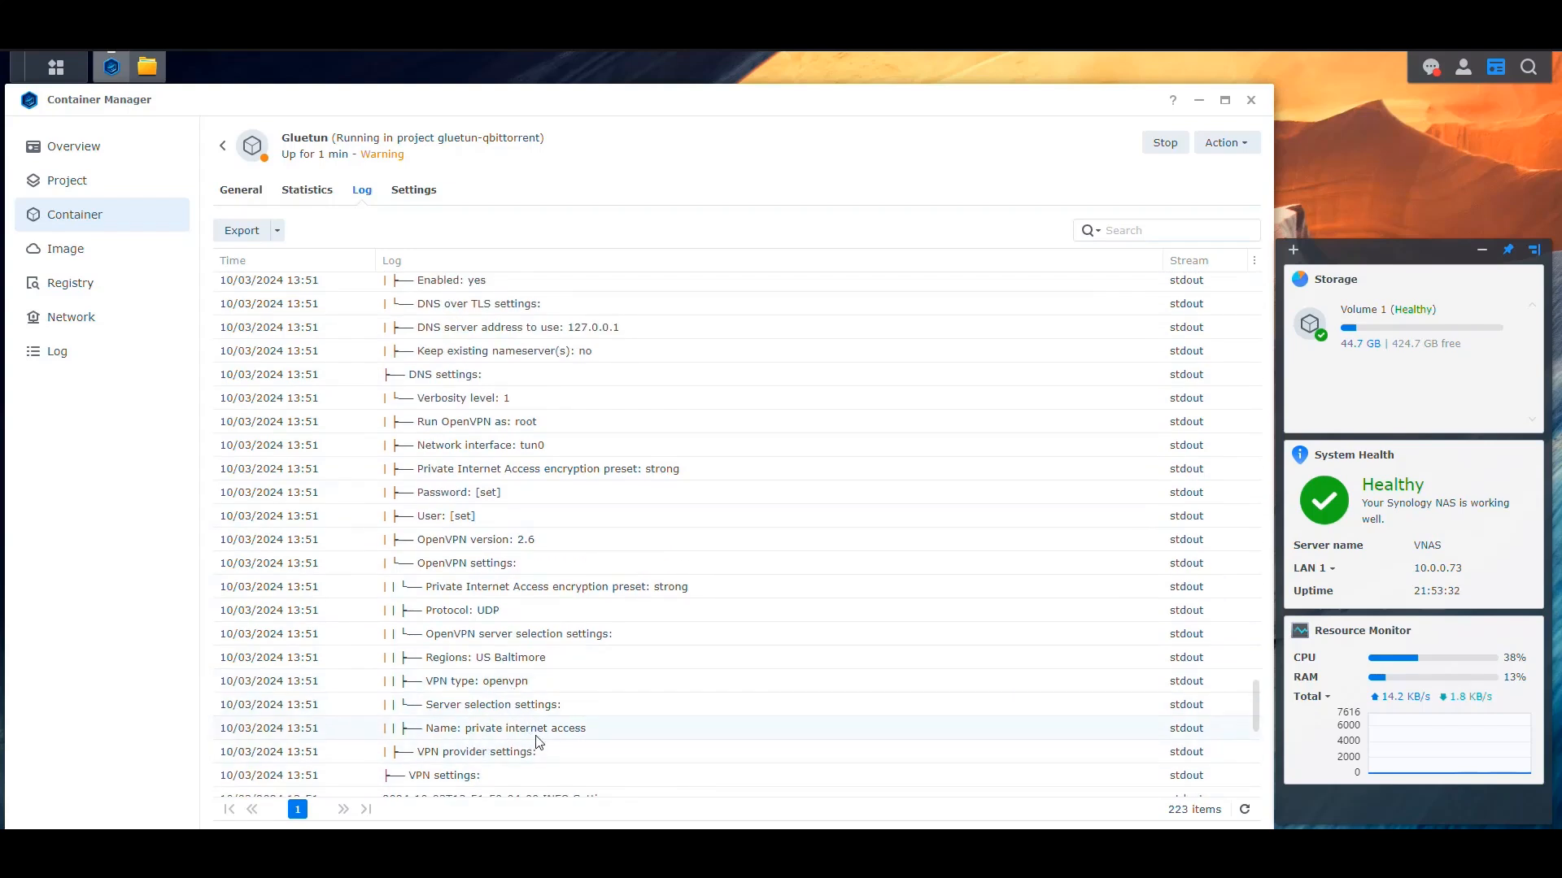
pyautogui.click(492, 735)
pyautogui.click(504, 687)
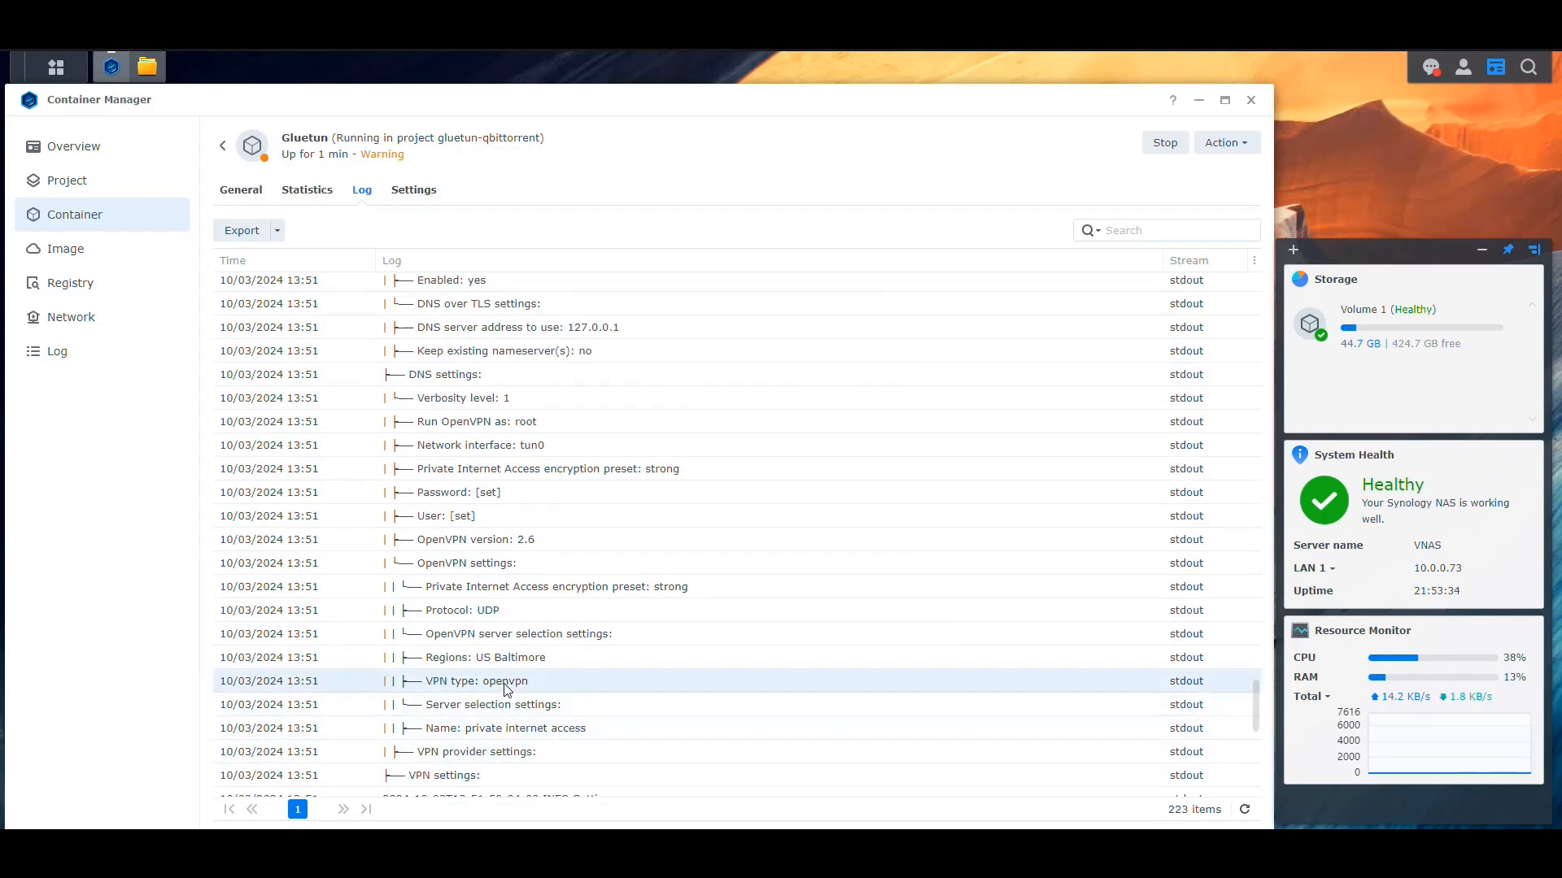
pyautogui.click(504, 661)
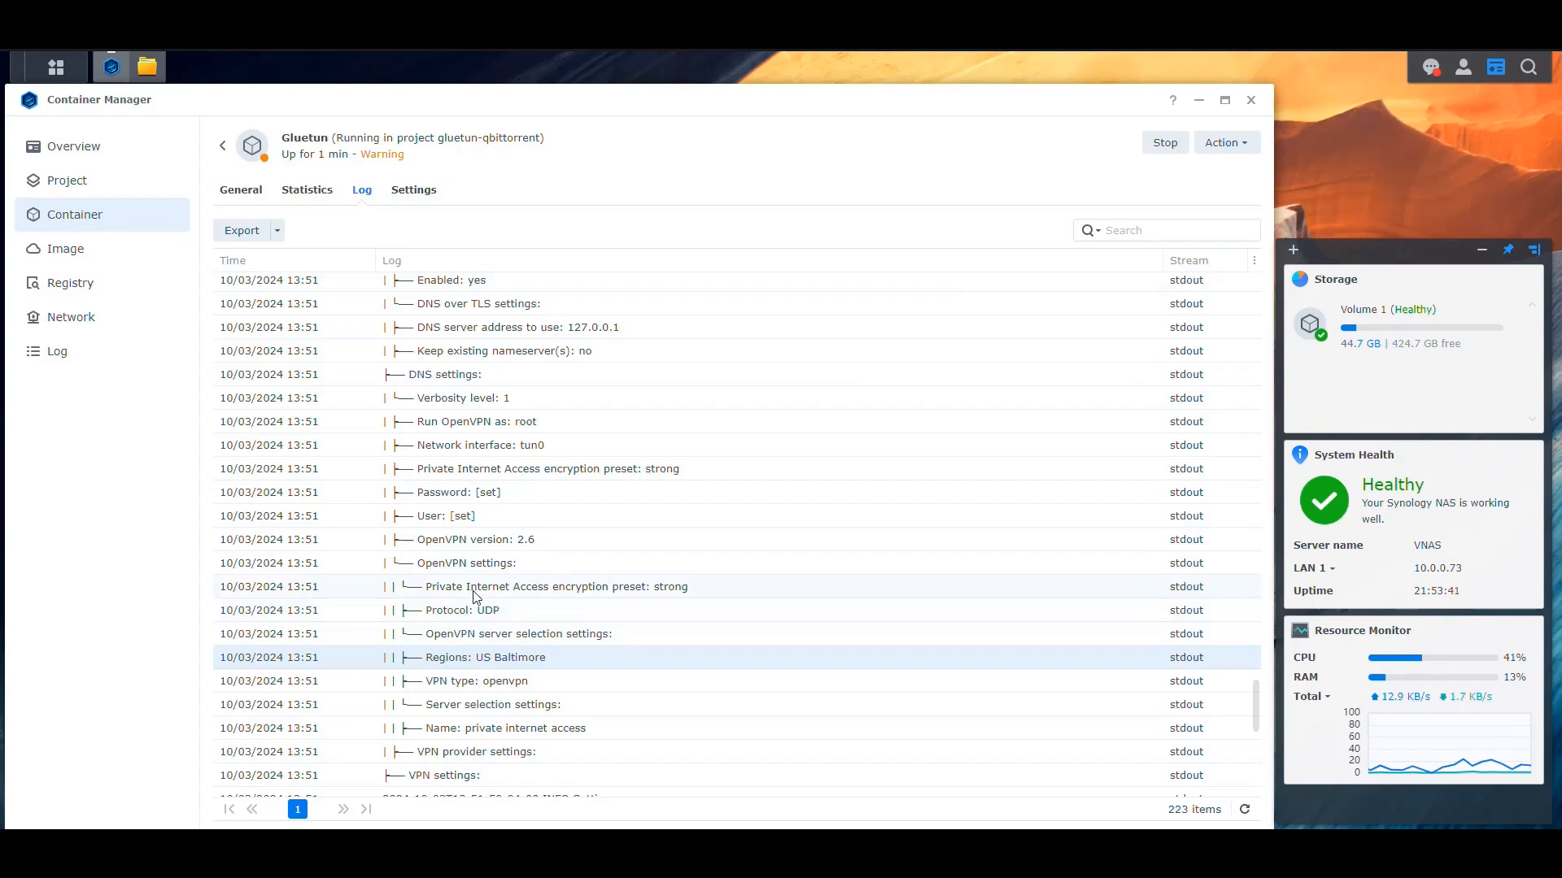
pyautogui.click(672, 594)
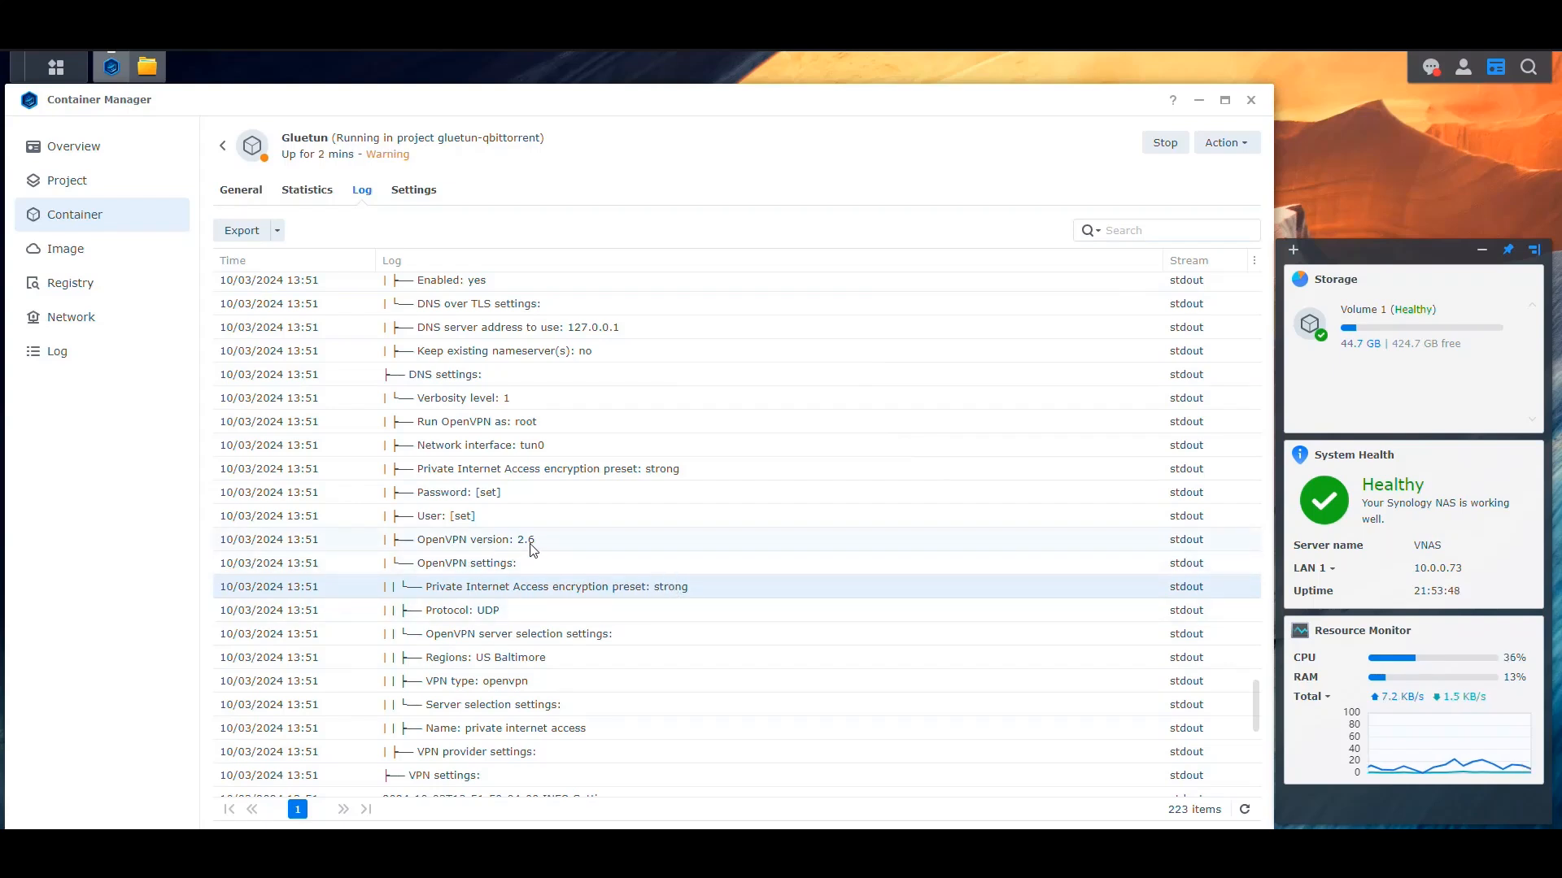
pyautogui.scroll(1, 550, 562)
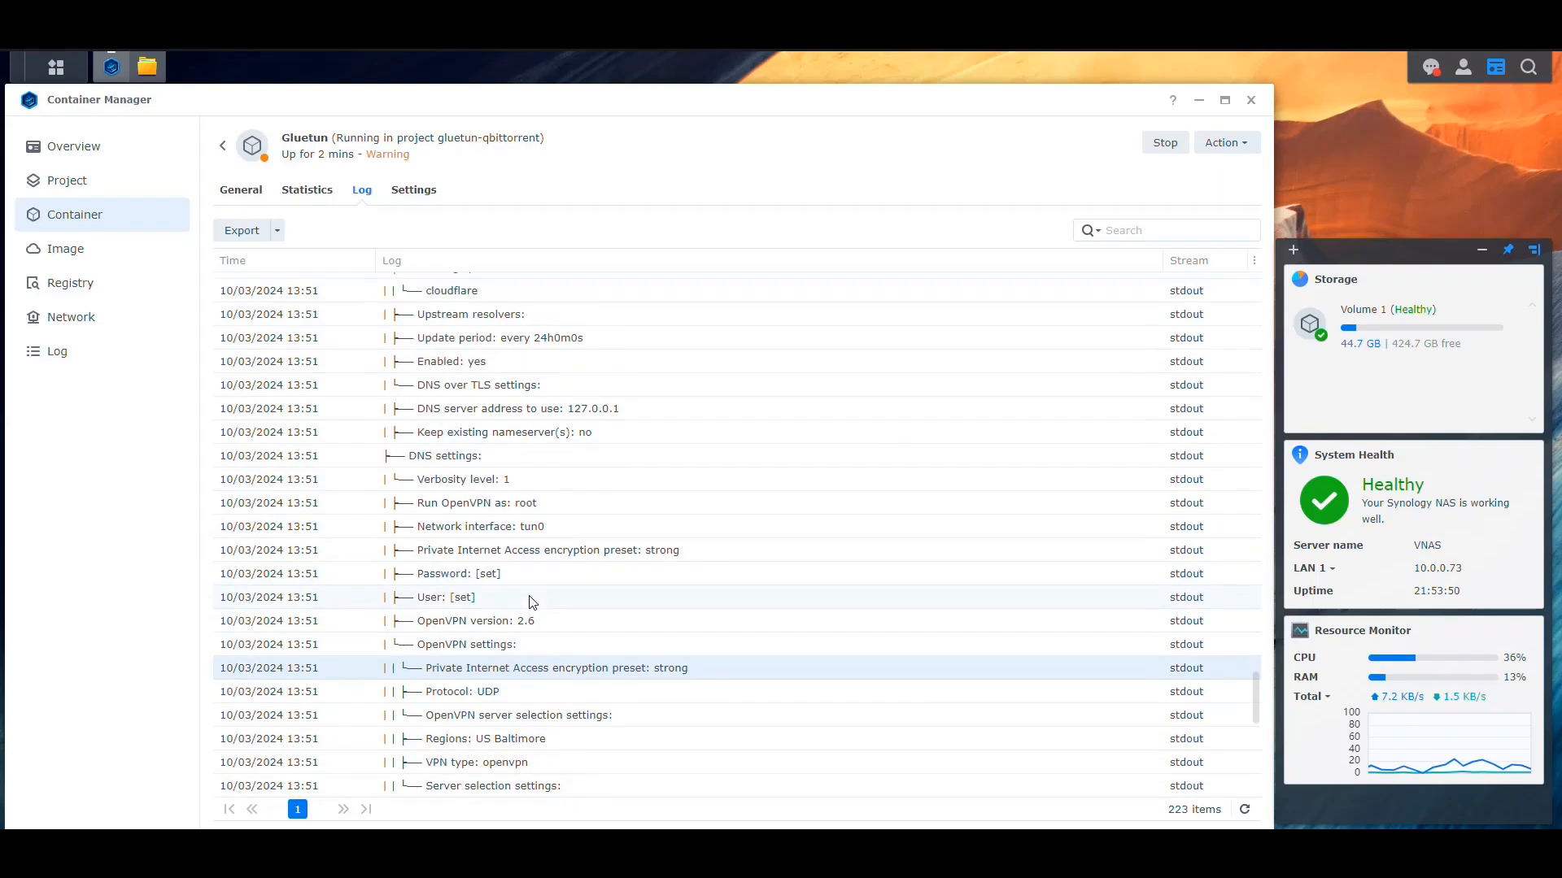
pyautogui.click(478, 600)
pyautogui.click(482, 575)
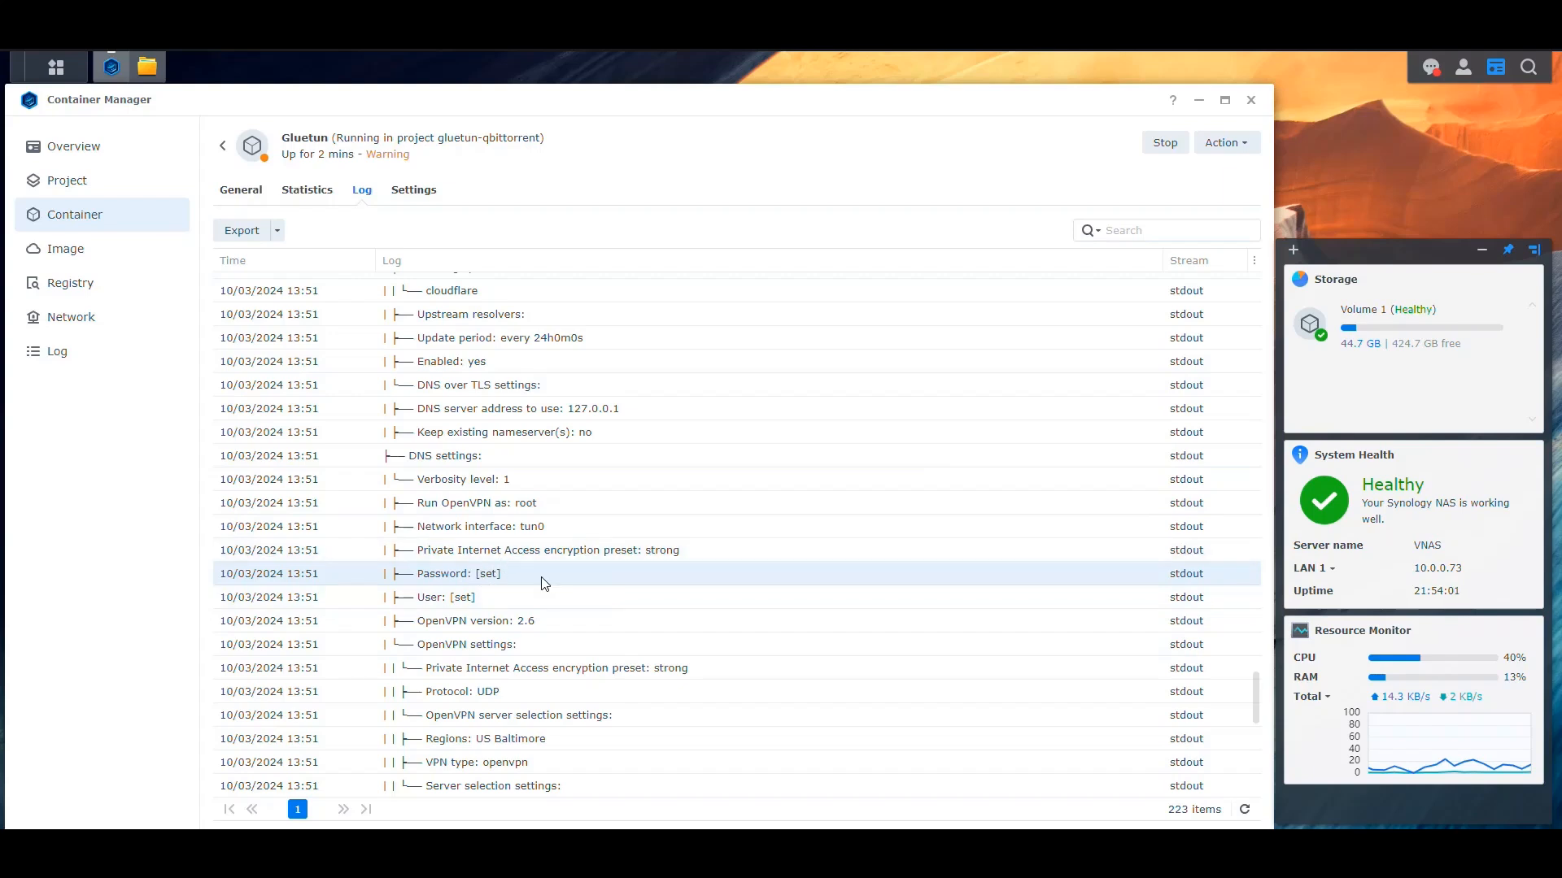
pyautogui.scroll(1, 544, 583)
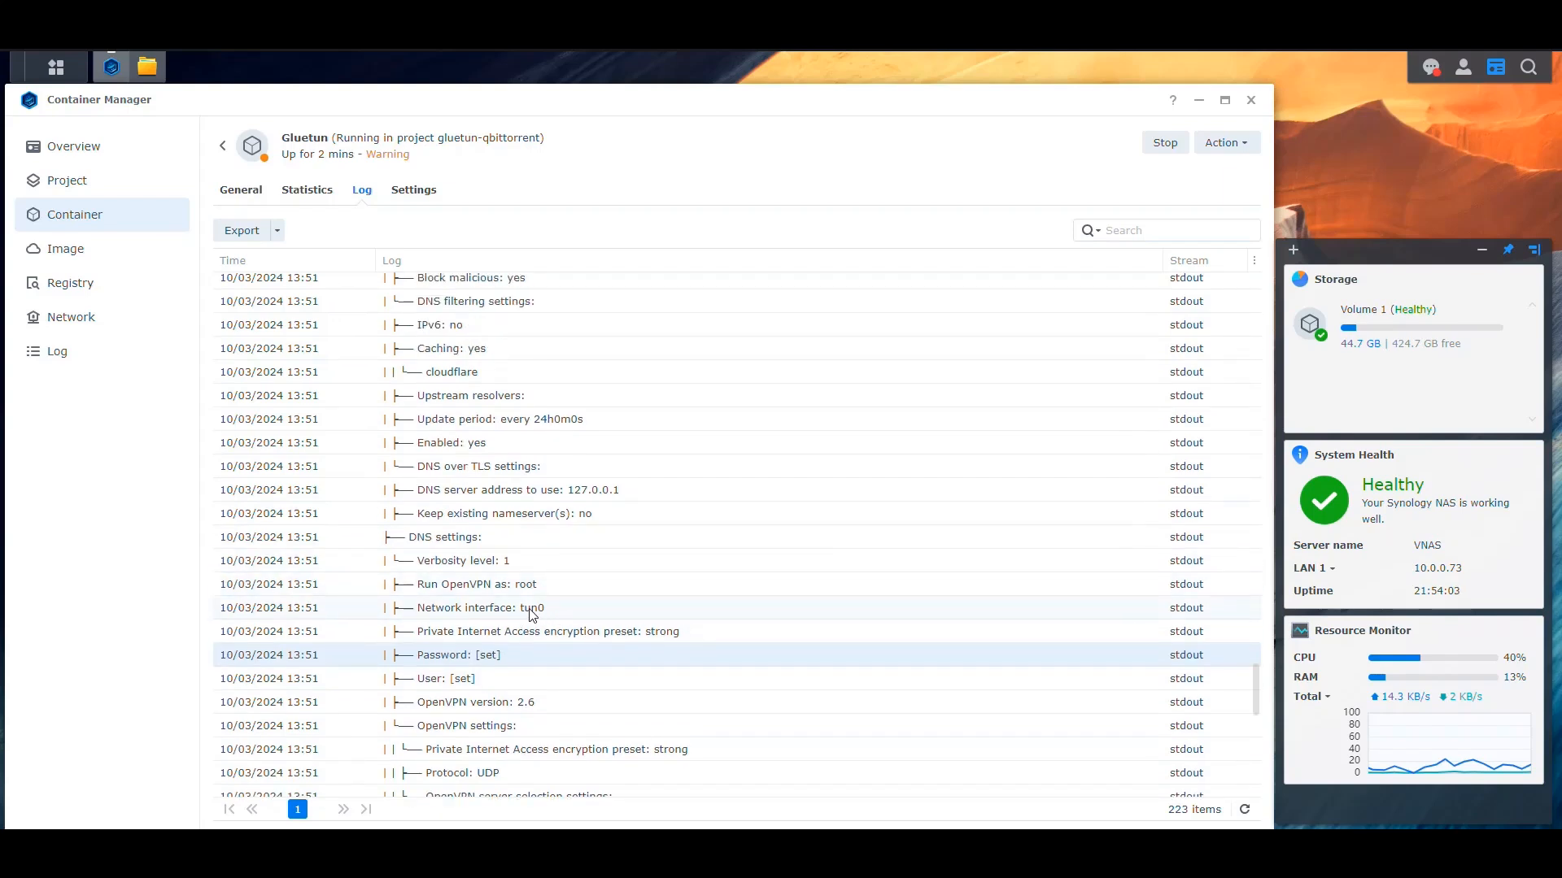
pyautogui.click(531, 612)
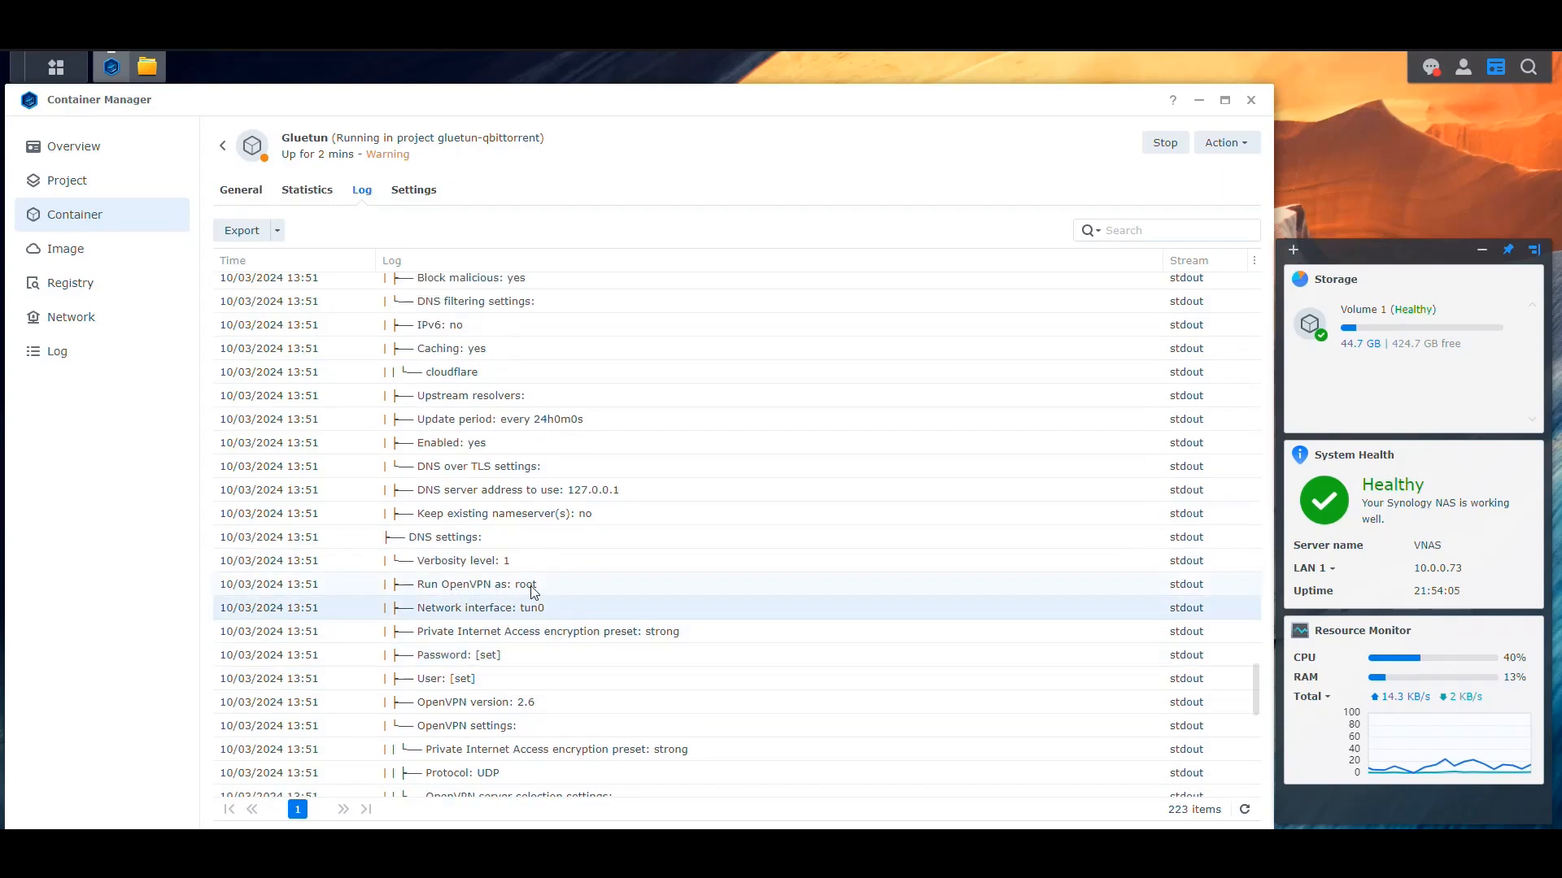
pyautogui.click(533, 591)
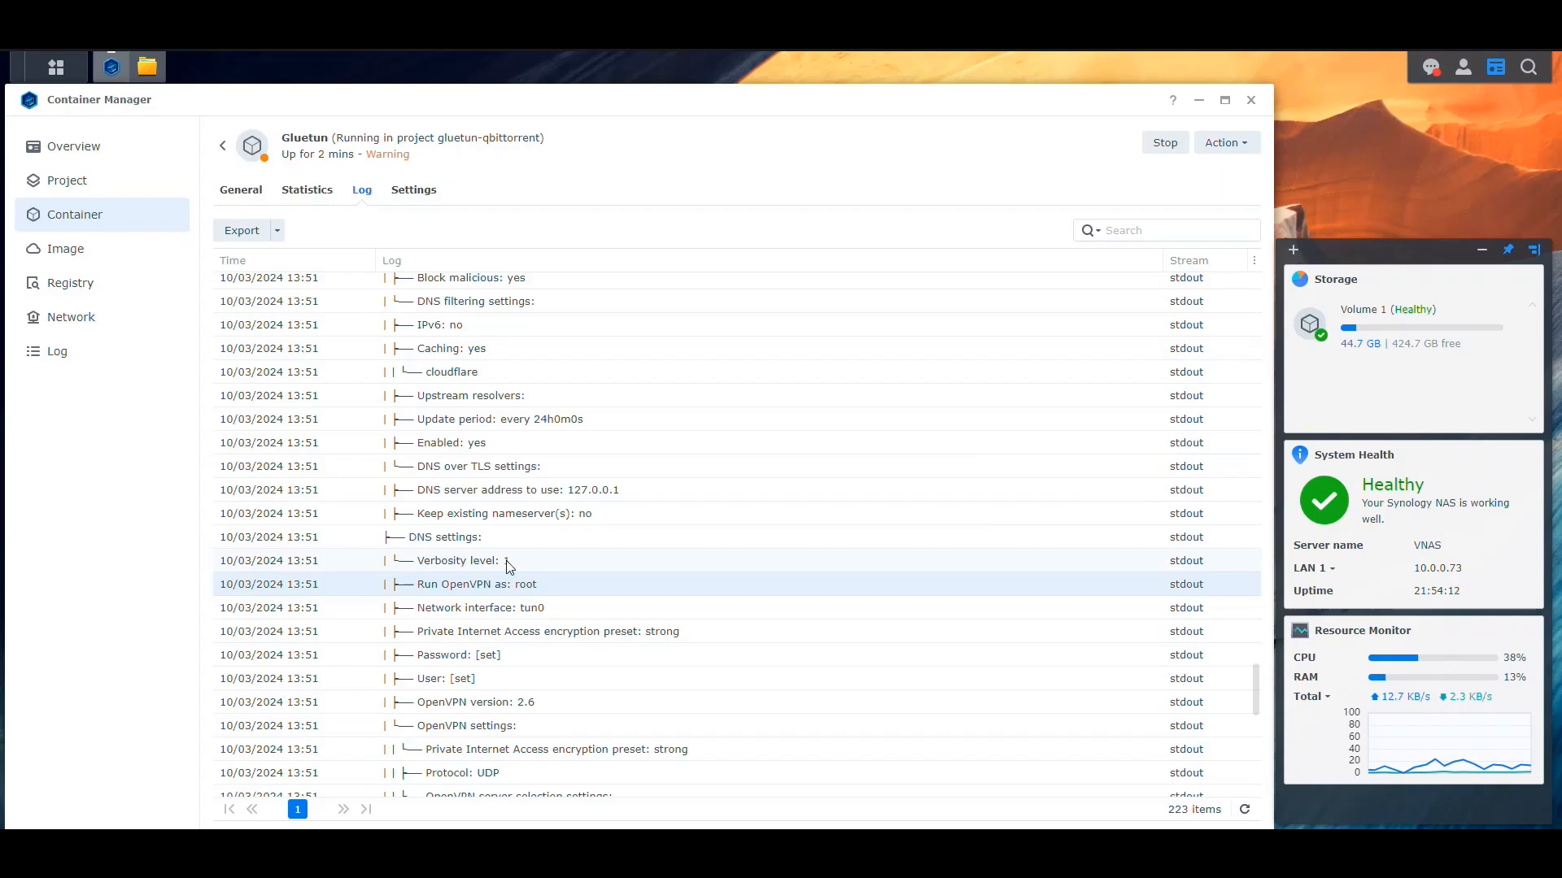
pyautogui.scroll(1, 506, 561)
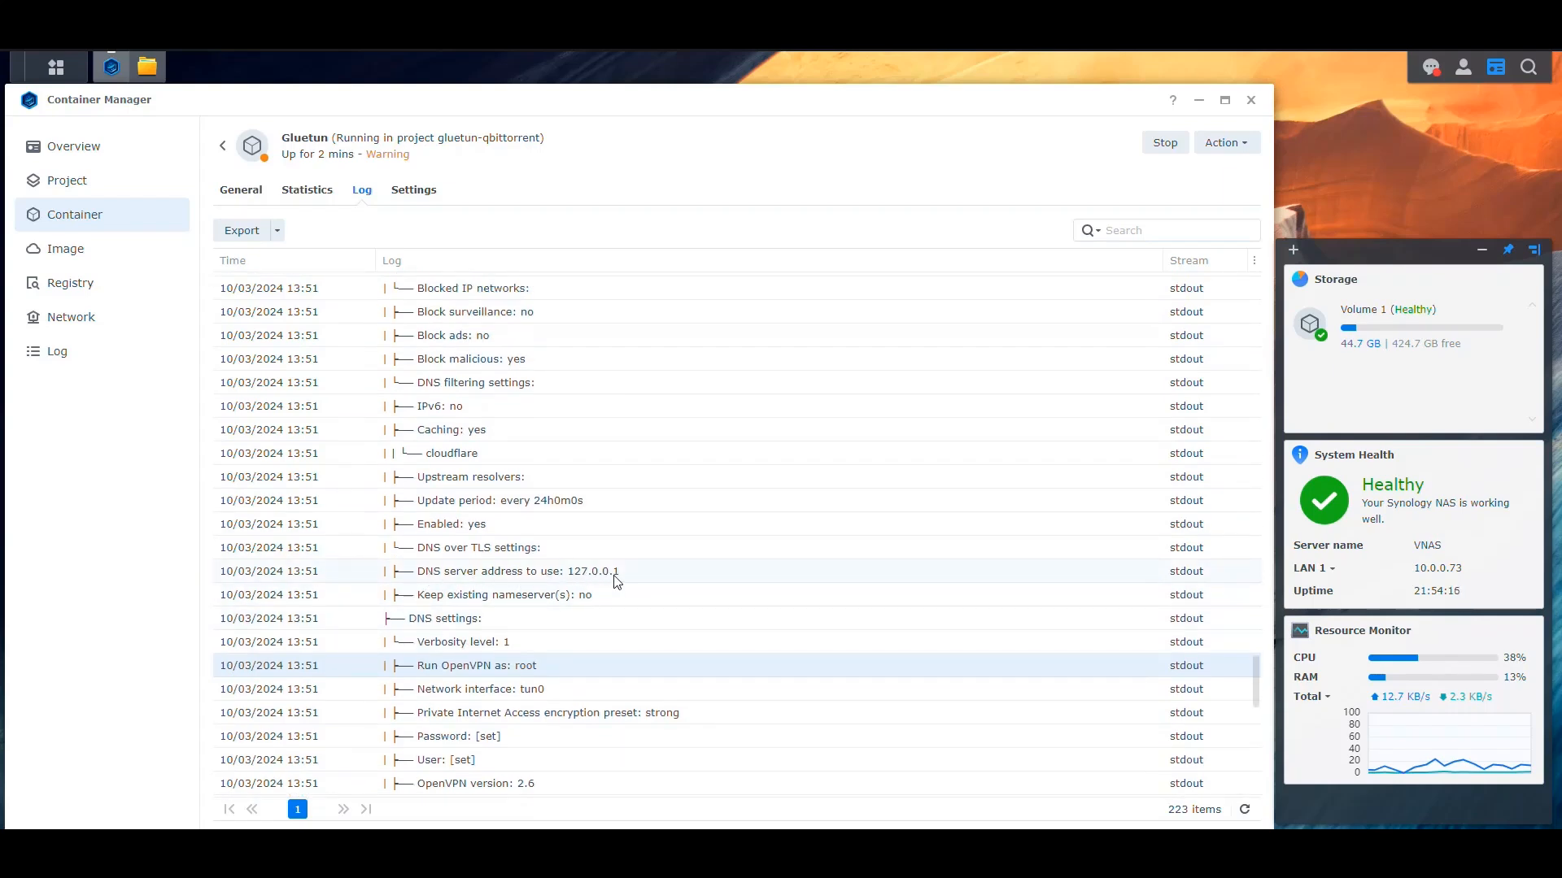
pyautogui.scroll(1, 616, 579)
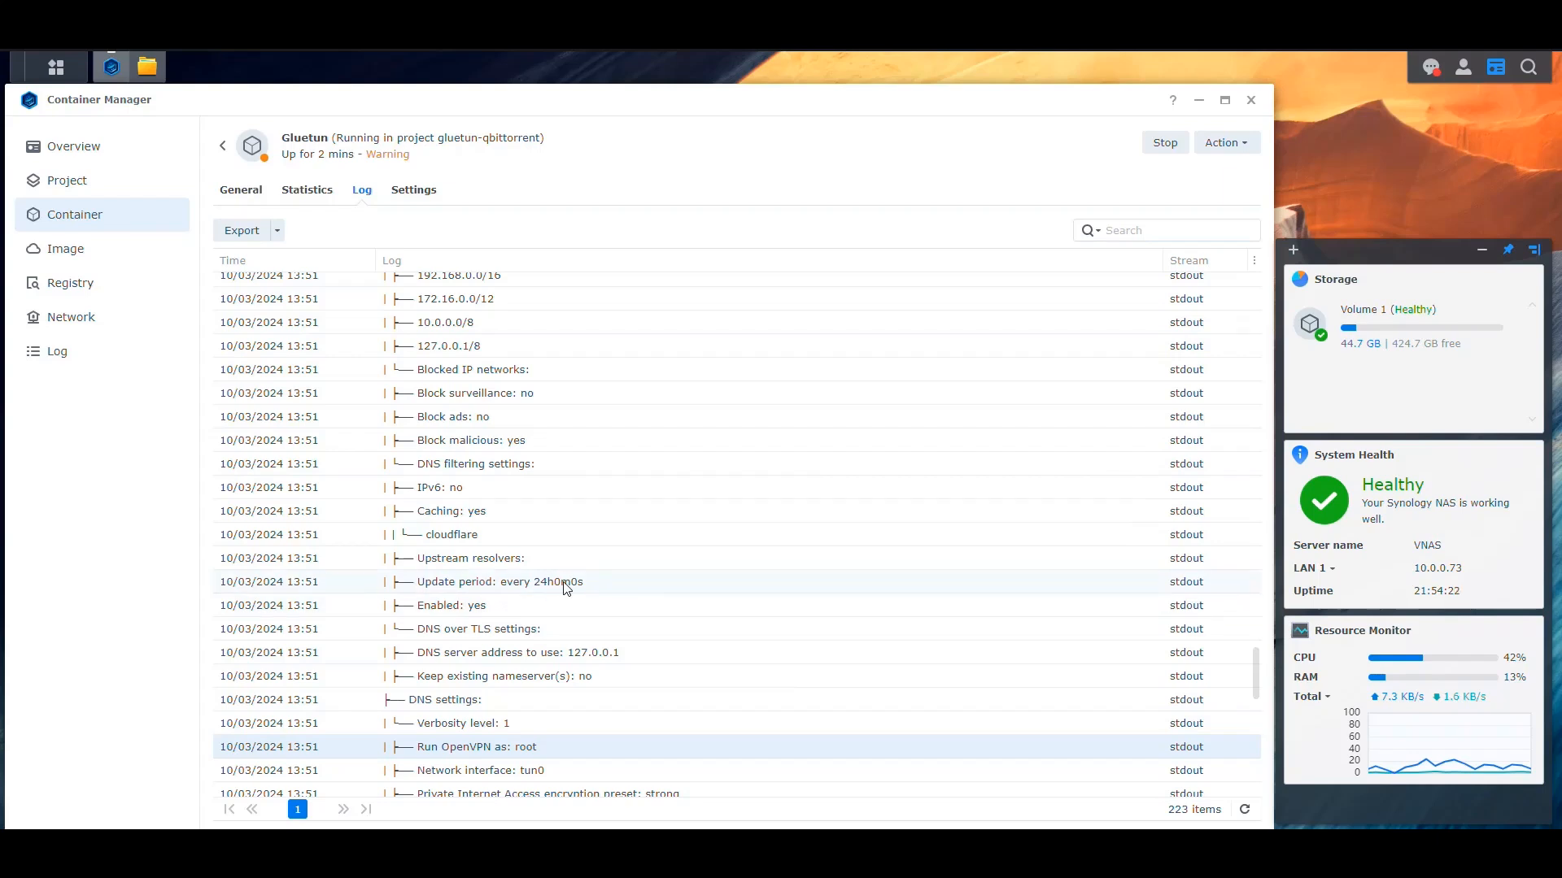
pyautogui.scroll(2, 536, 597)
pyautogui.scroll(2, 520, 606)
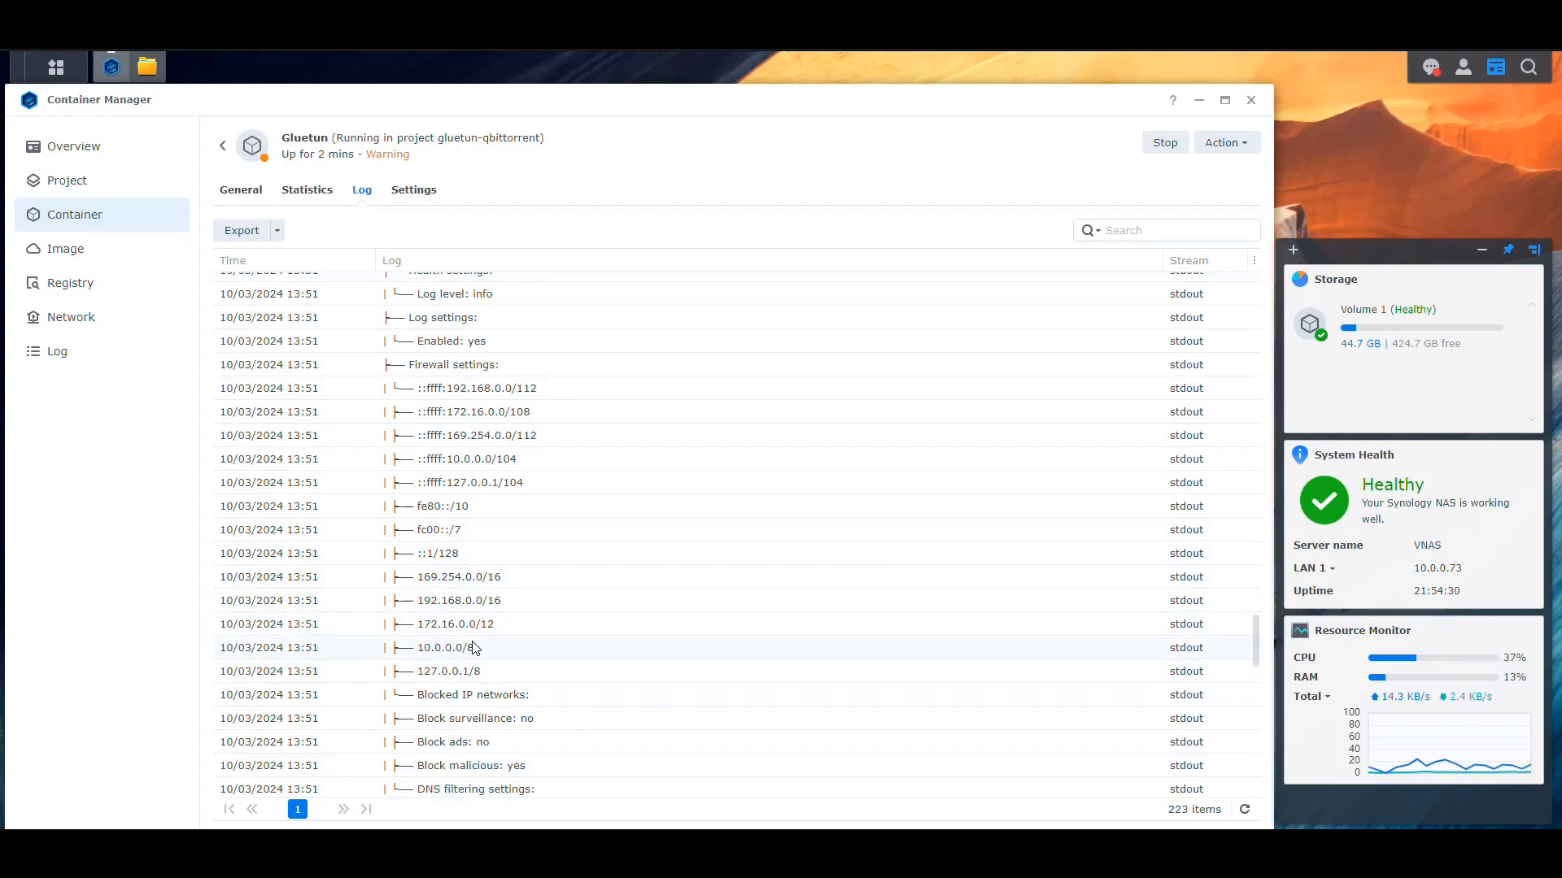
pyautogui.scroll(5, 492, 655)
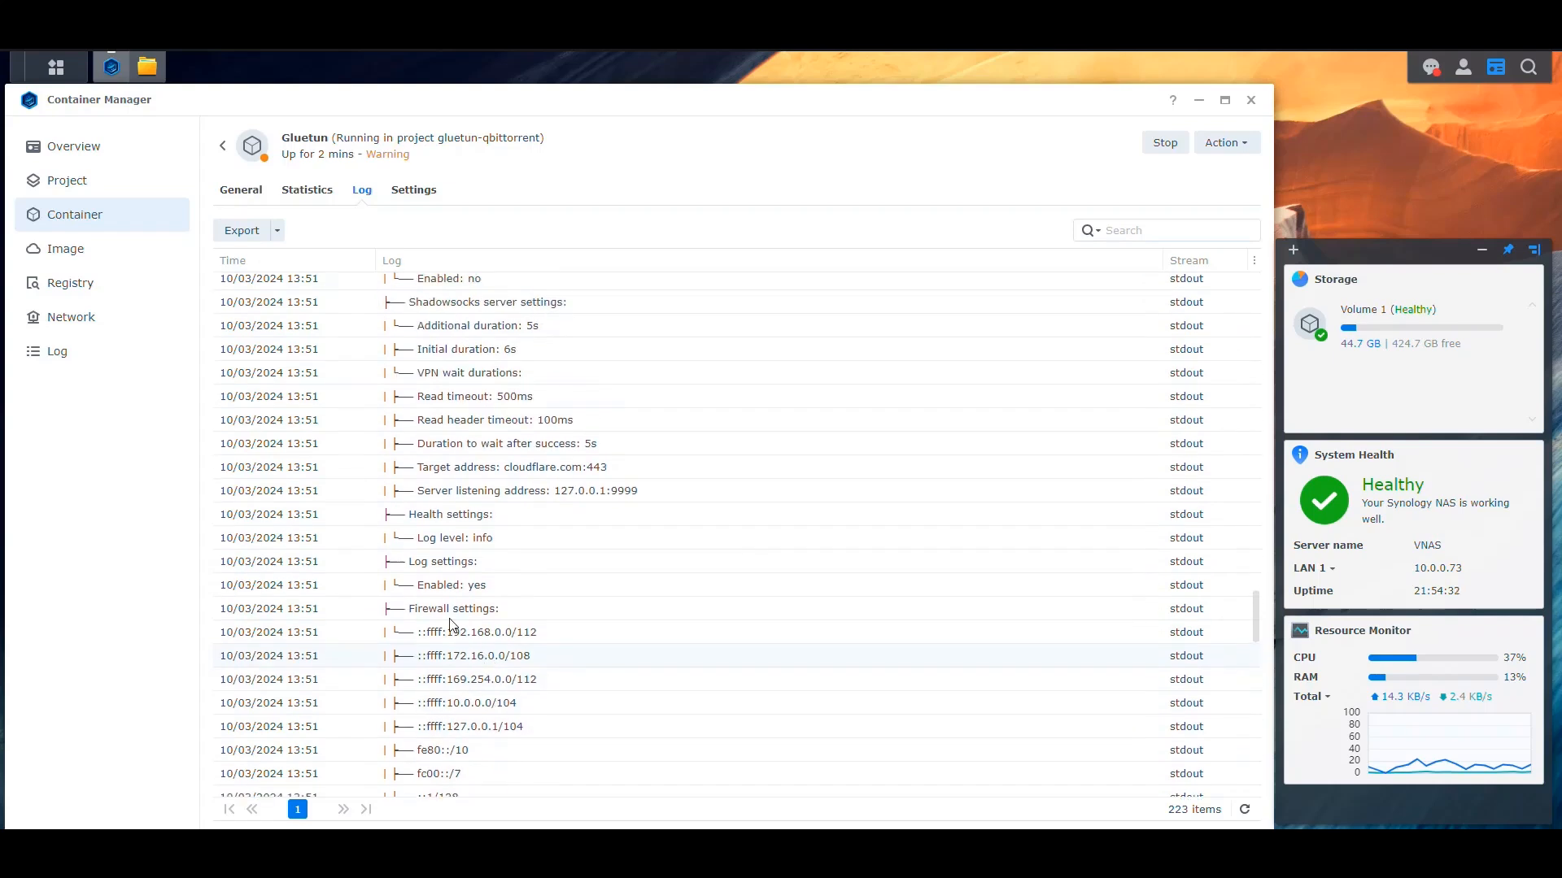
pyautogui.scroll(2, 453, 606)
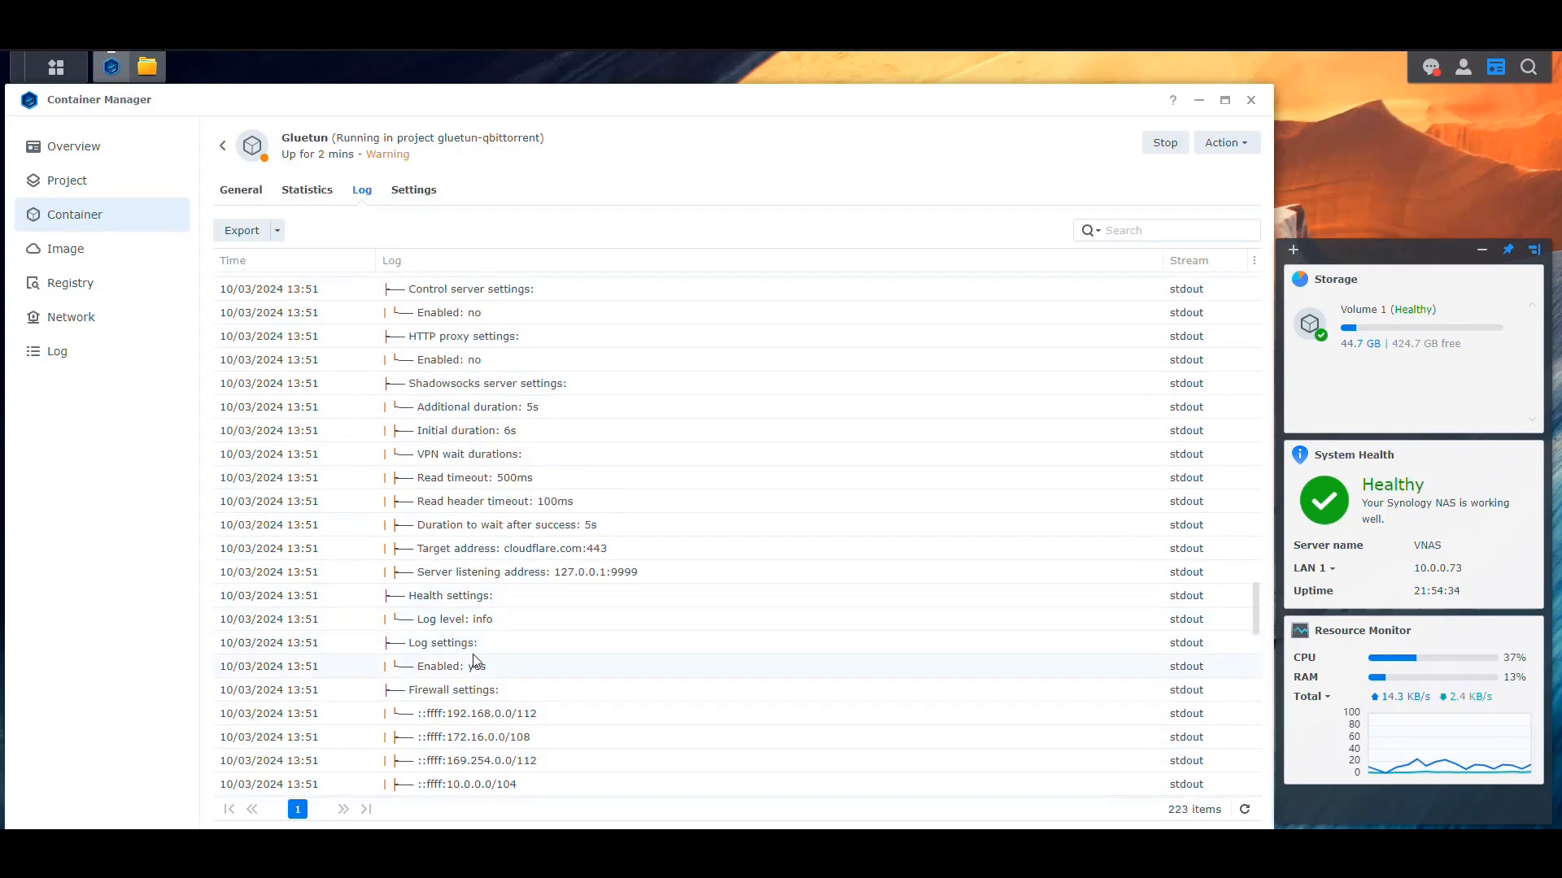
pyautogui.scroll(2, 492, 647)
pyautogui.scroll(2, 488, 655)
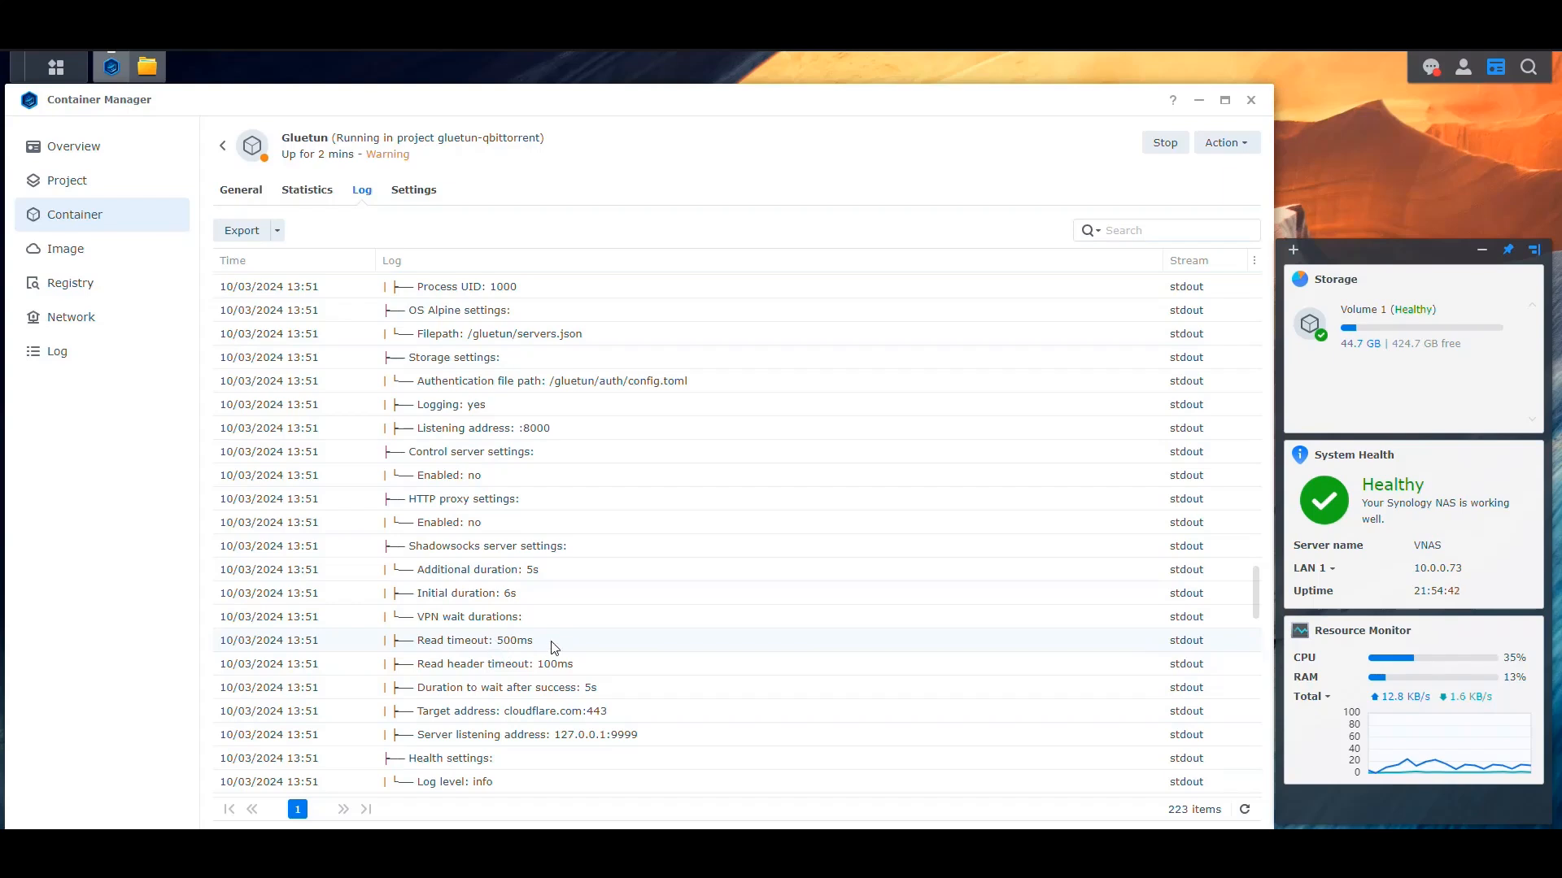
pyautogui.scroll(4, 560, 654)
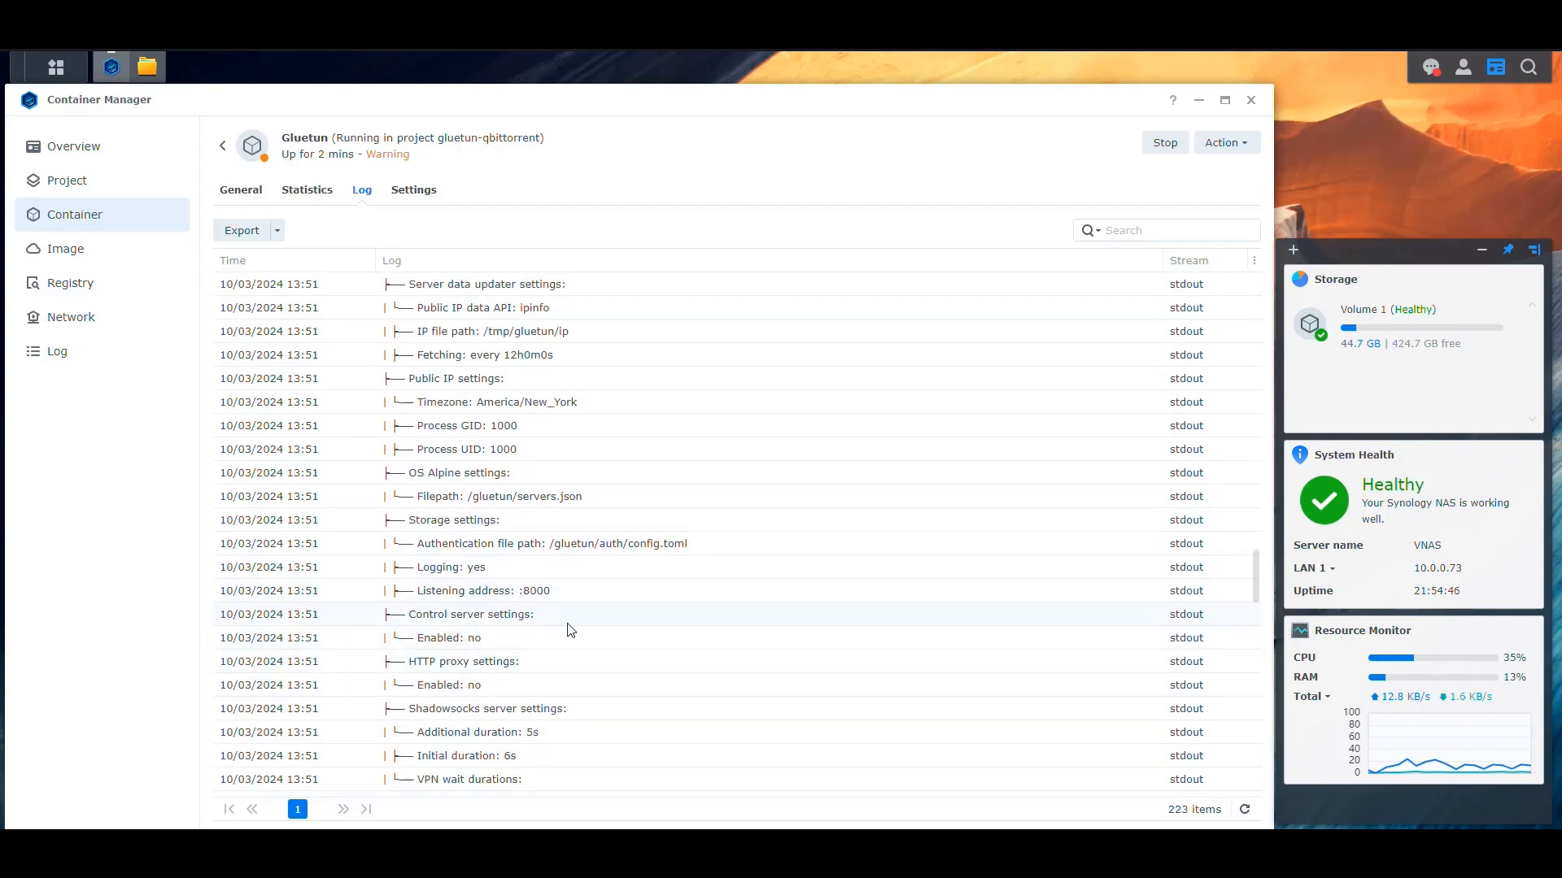
pyautogui.scroll(8, 583, 632)
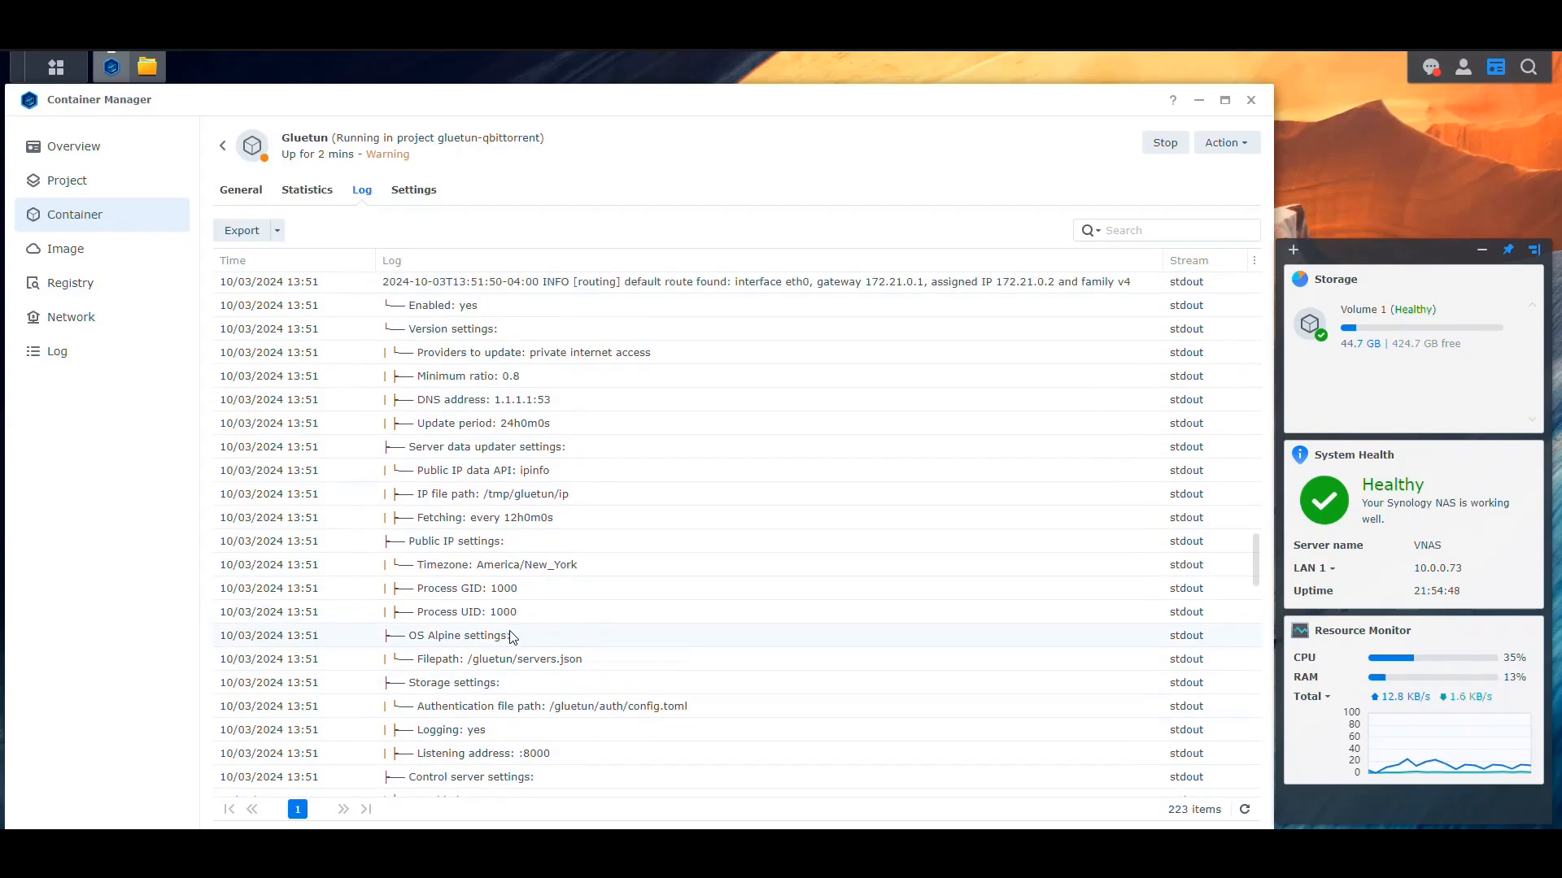
pyautogui.scroll(2, 569, 646)
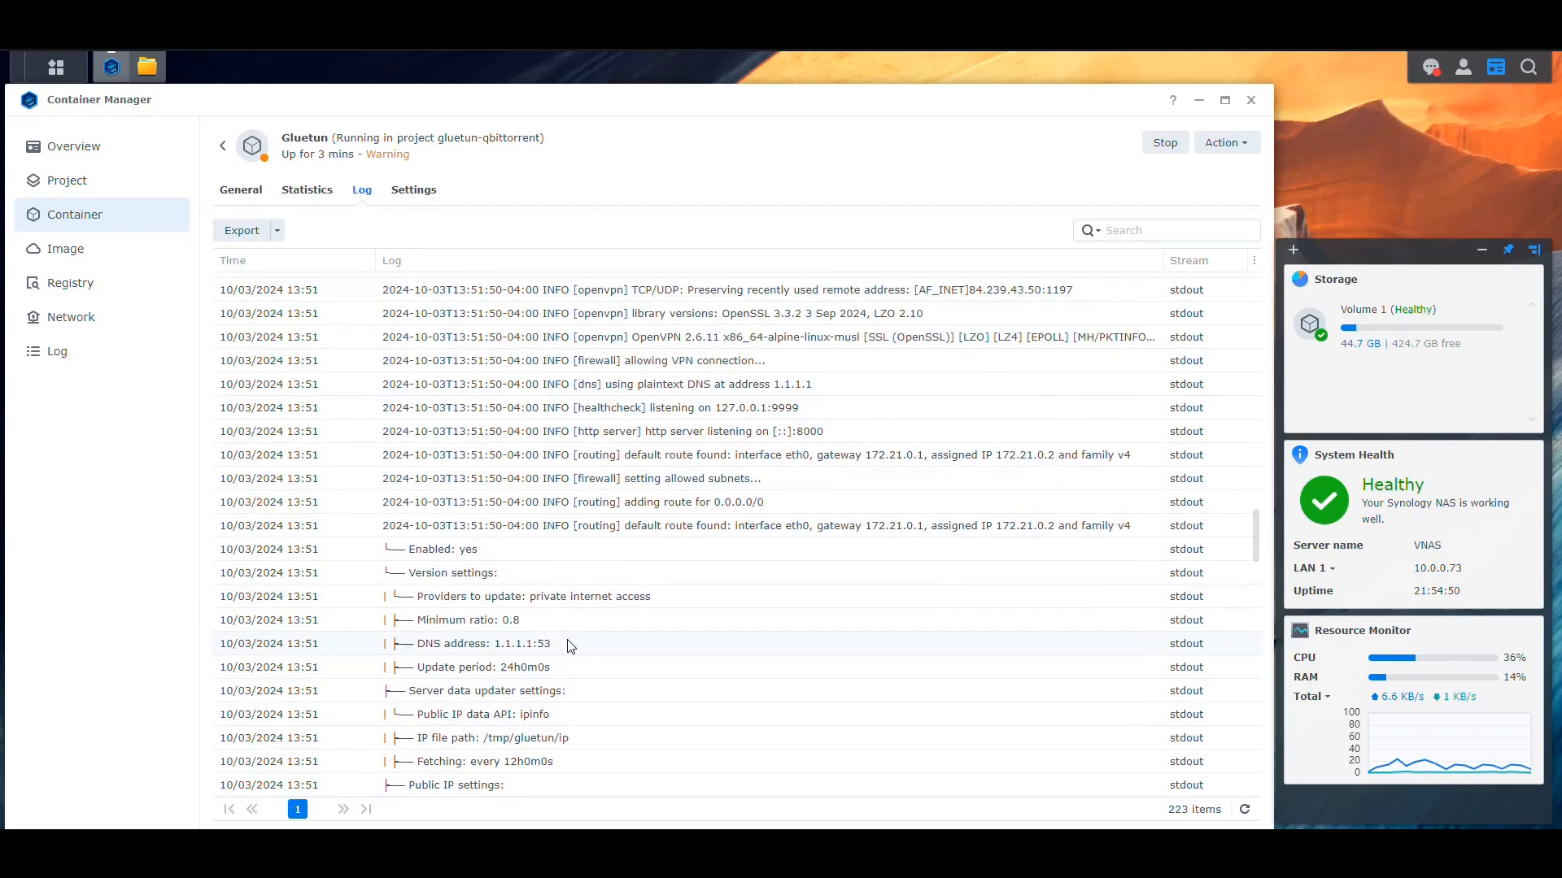
pyautogui.scroll(4, 569, 645)
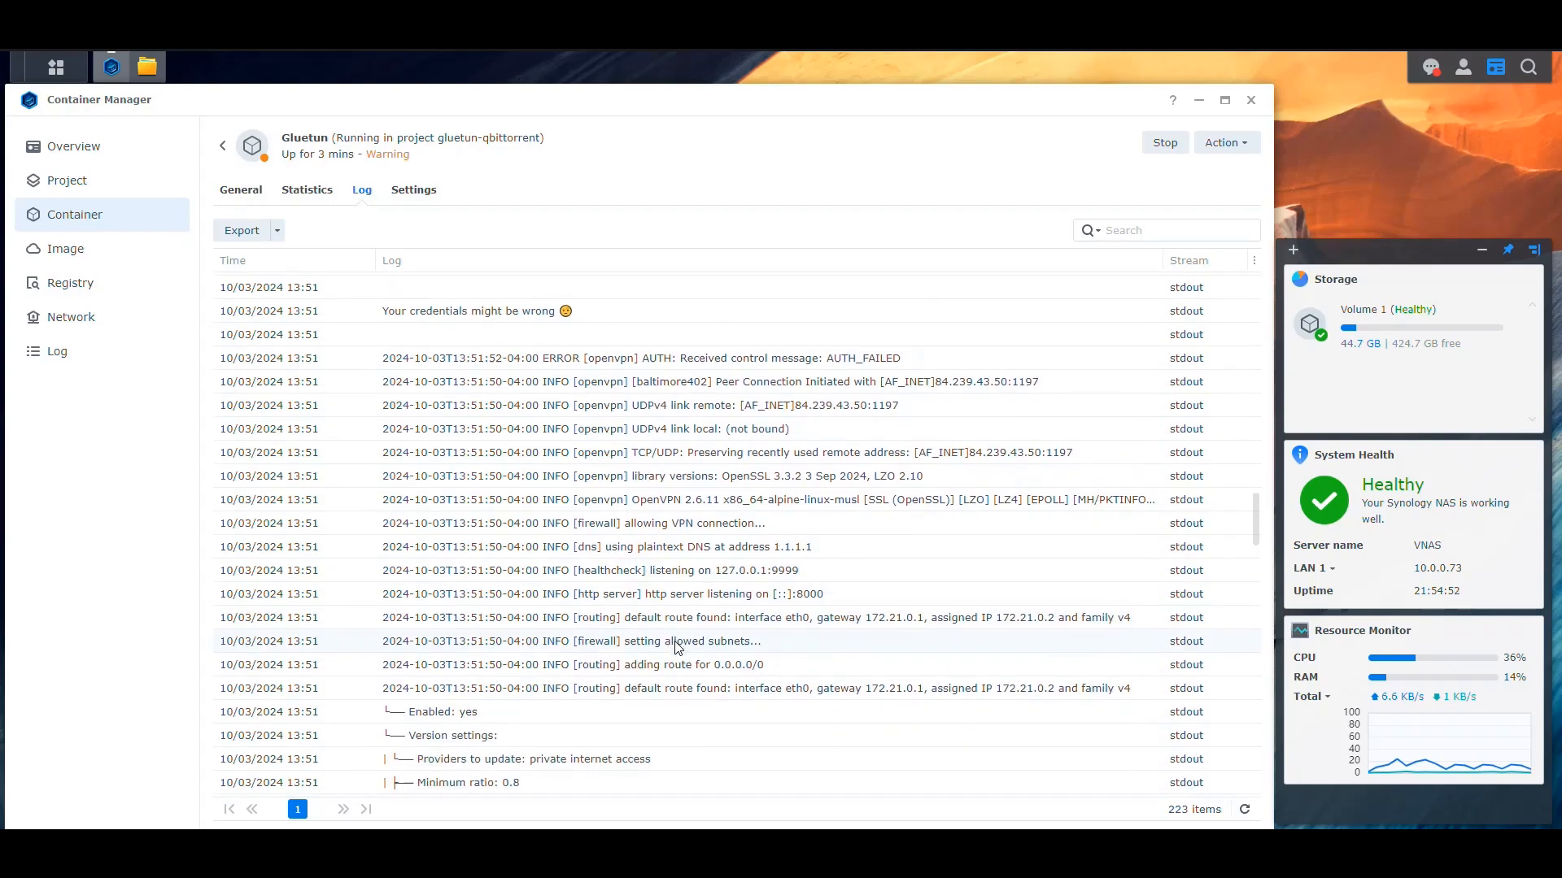
pyautogui.scroll(-2, 683, 642)
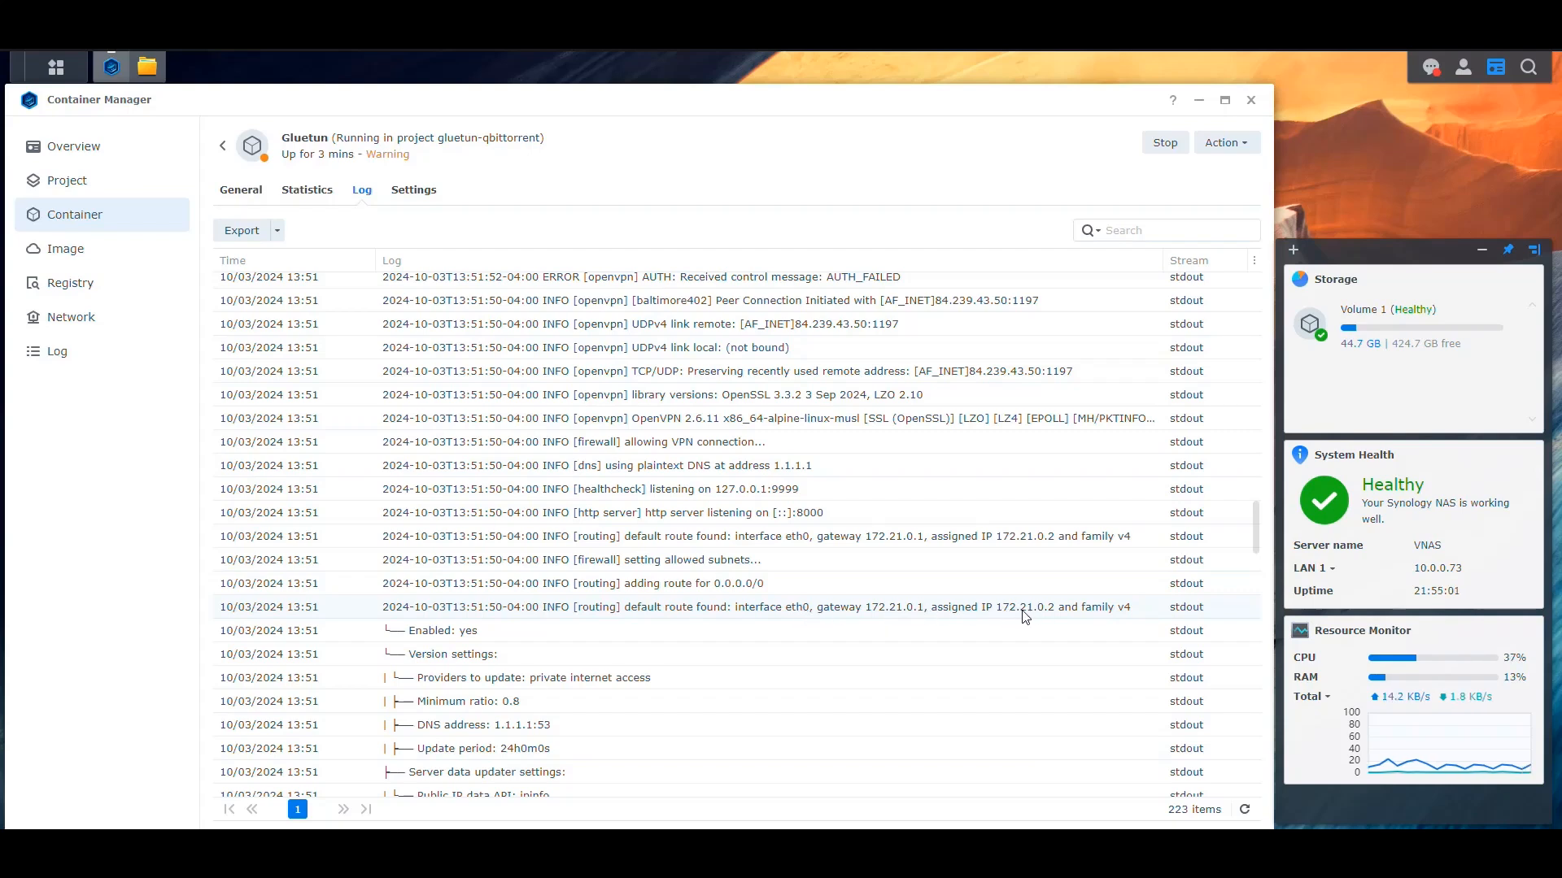
pyautogui.scroll(1, 988, 628)
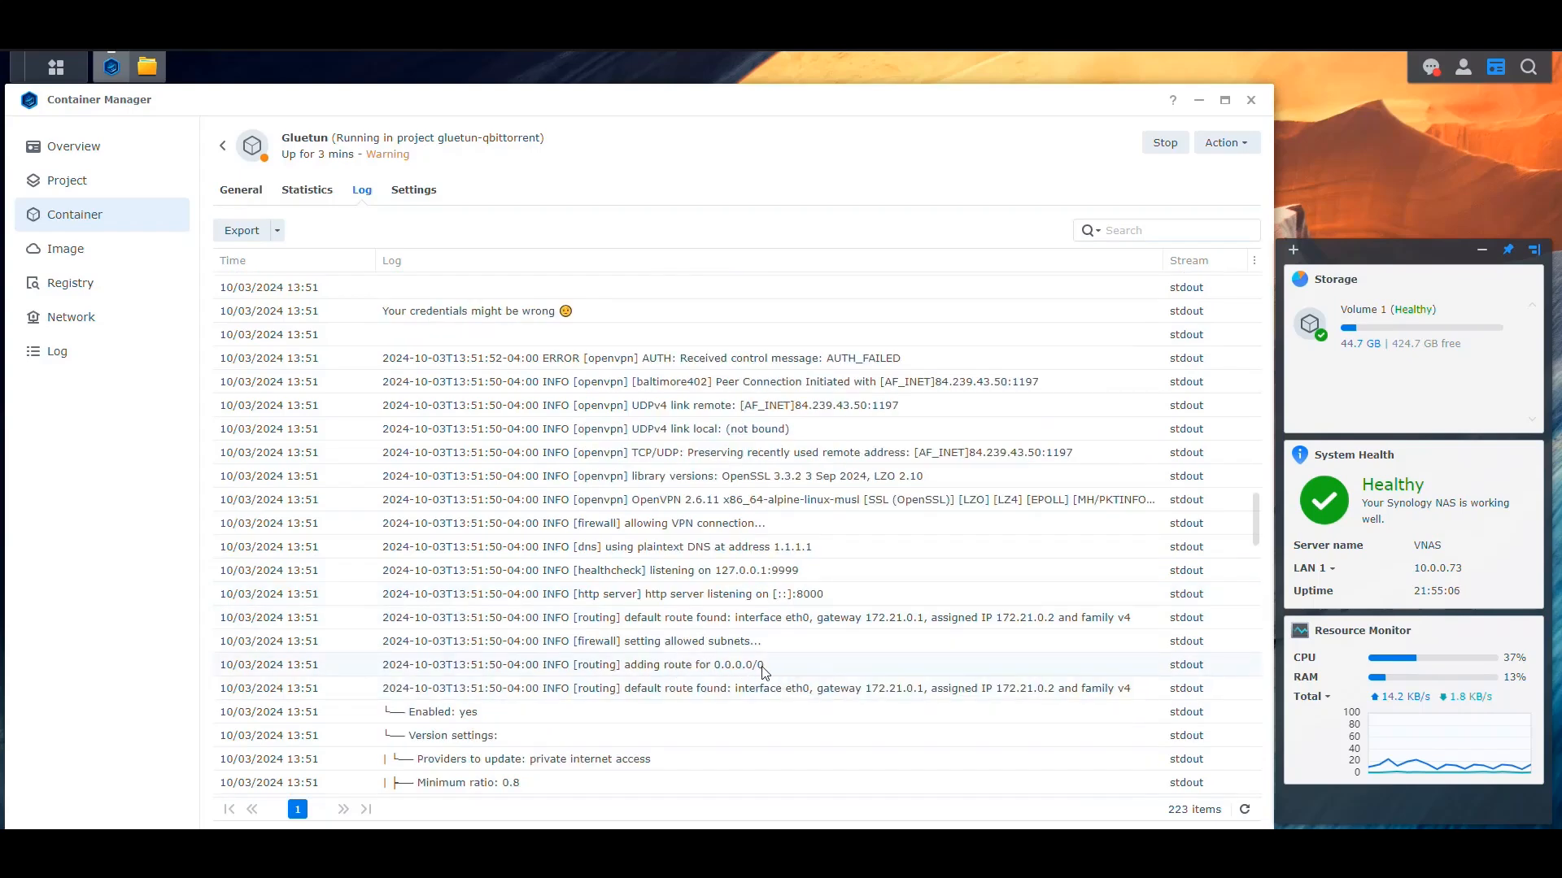
pyautogui.scroll(1, 759, 670)
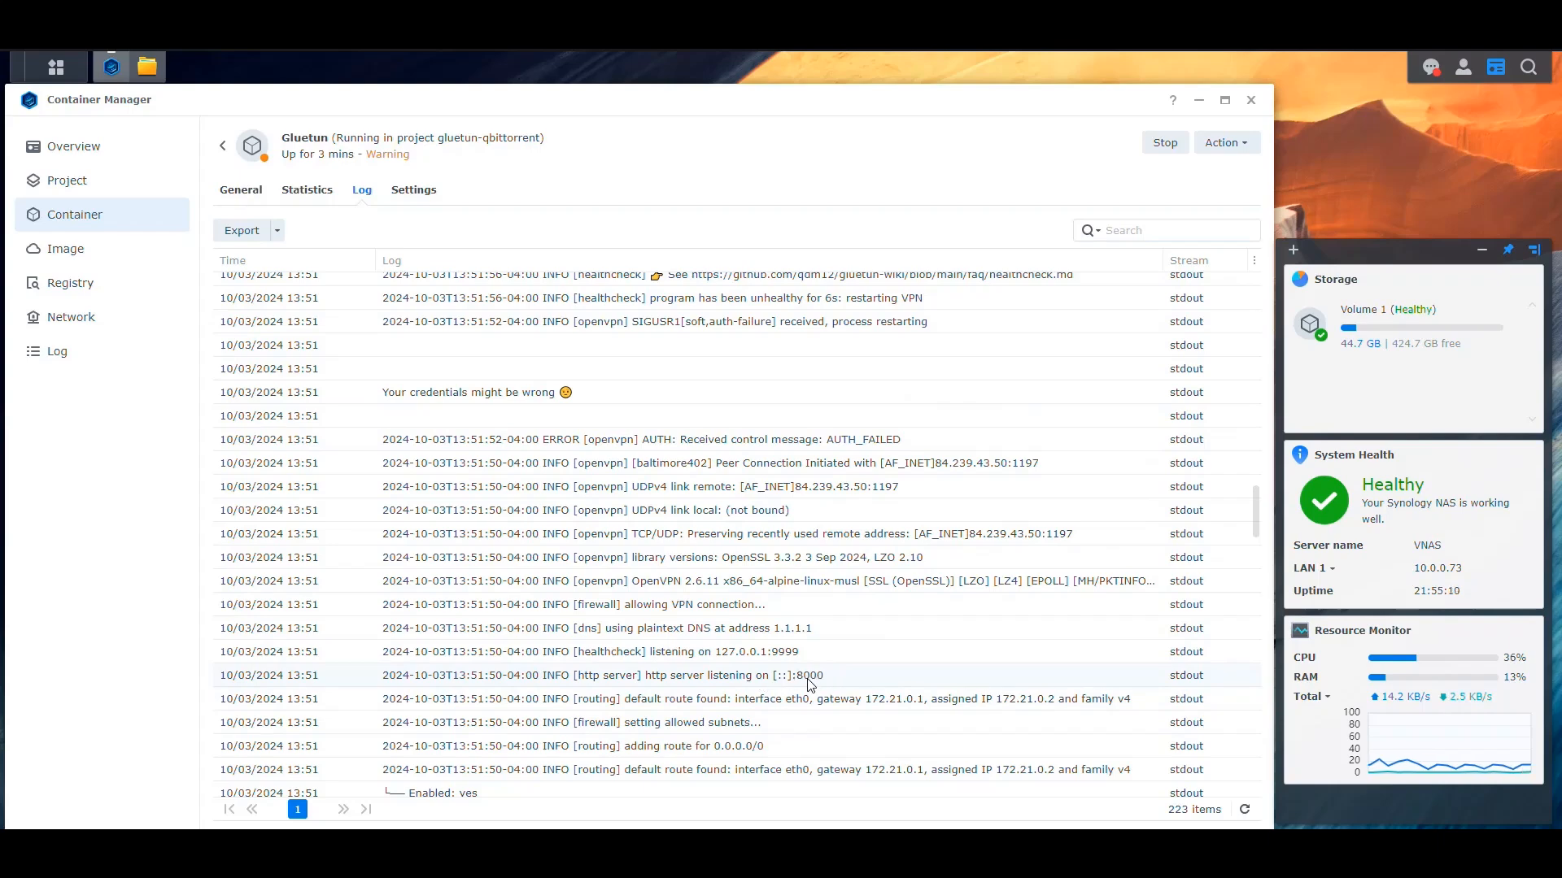
pyautogui.scroll(1, 732, 687)
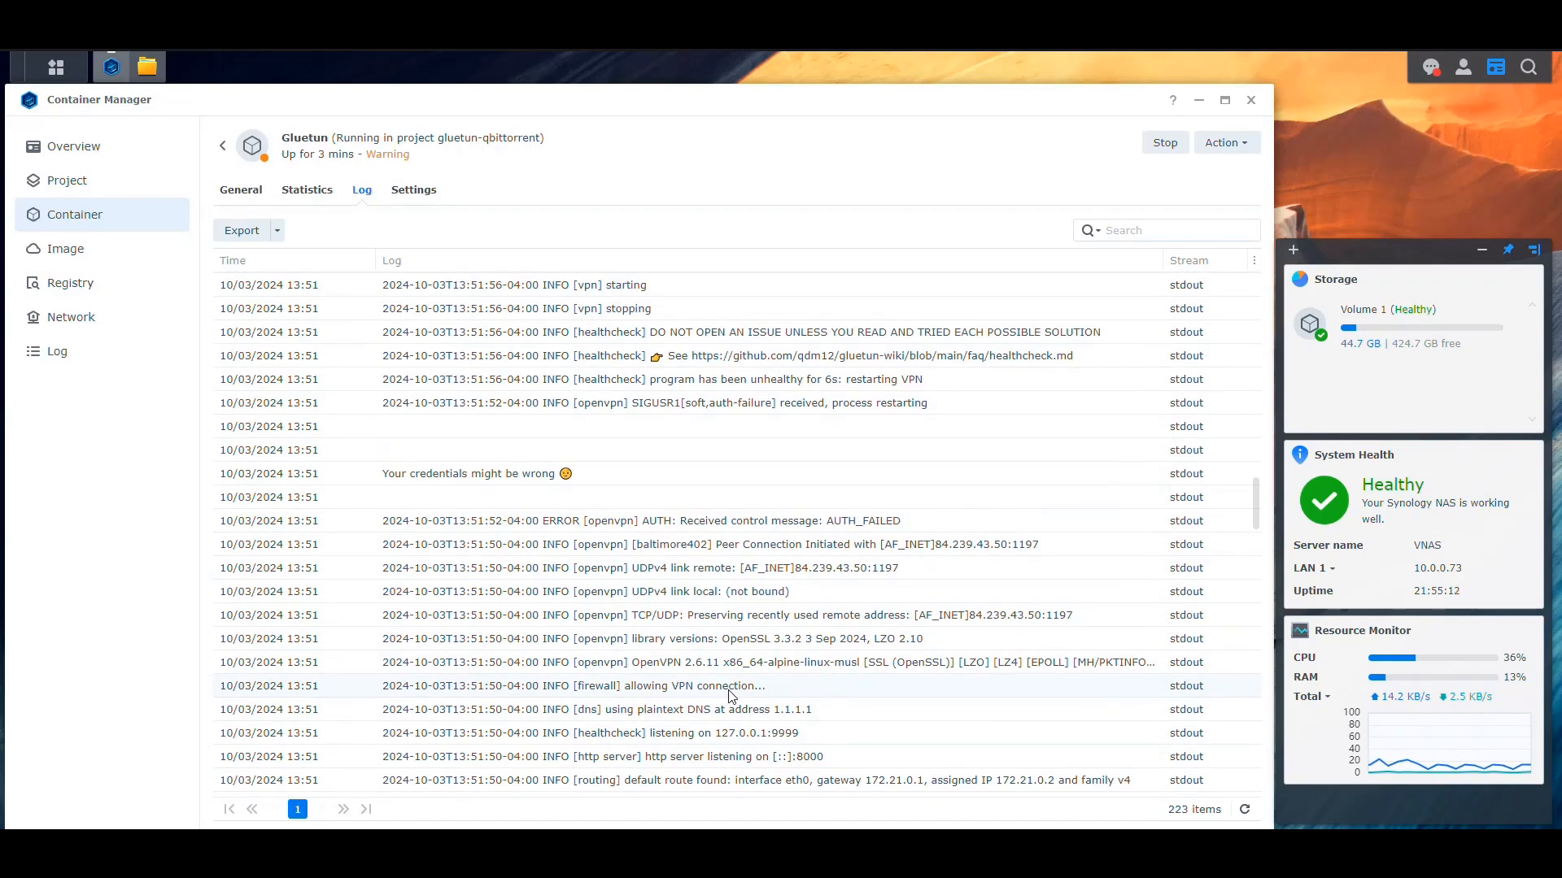
pyautogui.scroll(1, 726, 697)
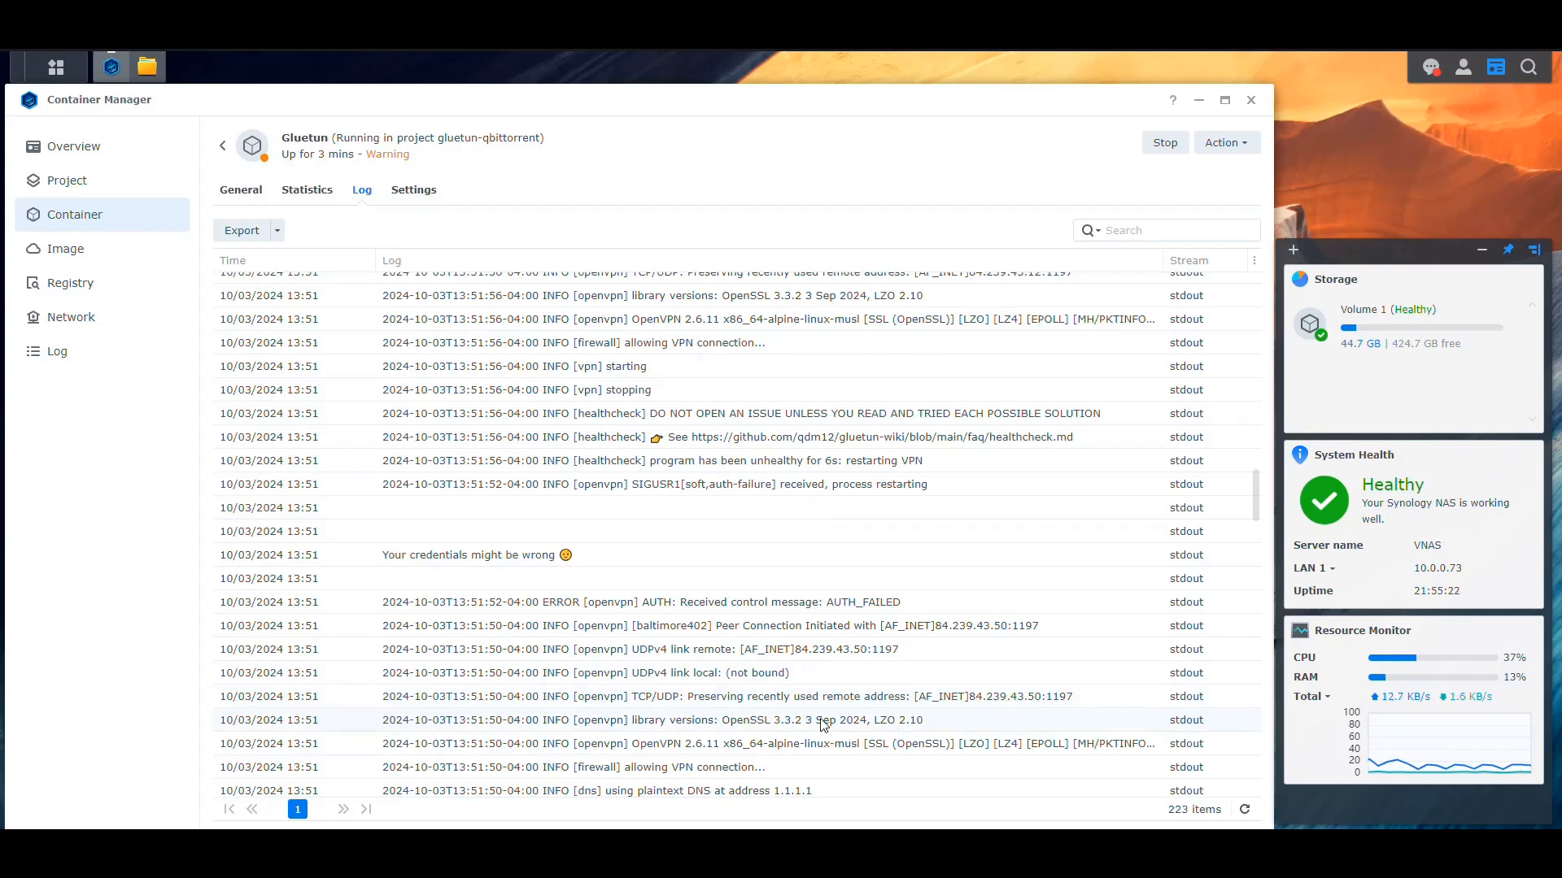
pyautogui.scroll(1, 793, 711)
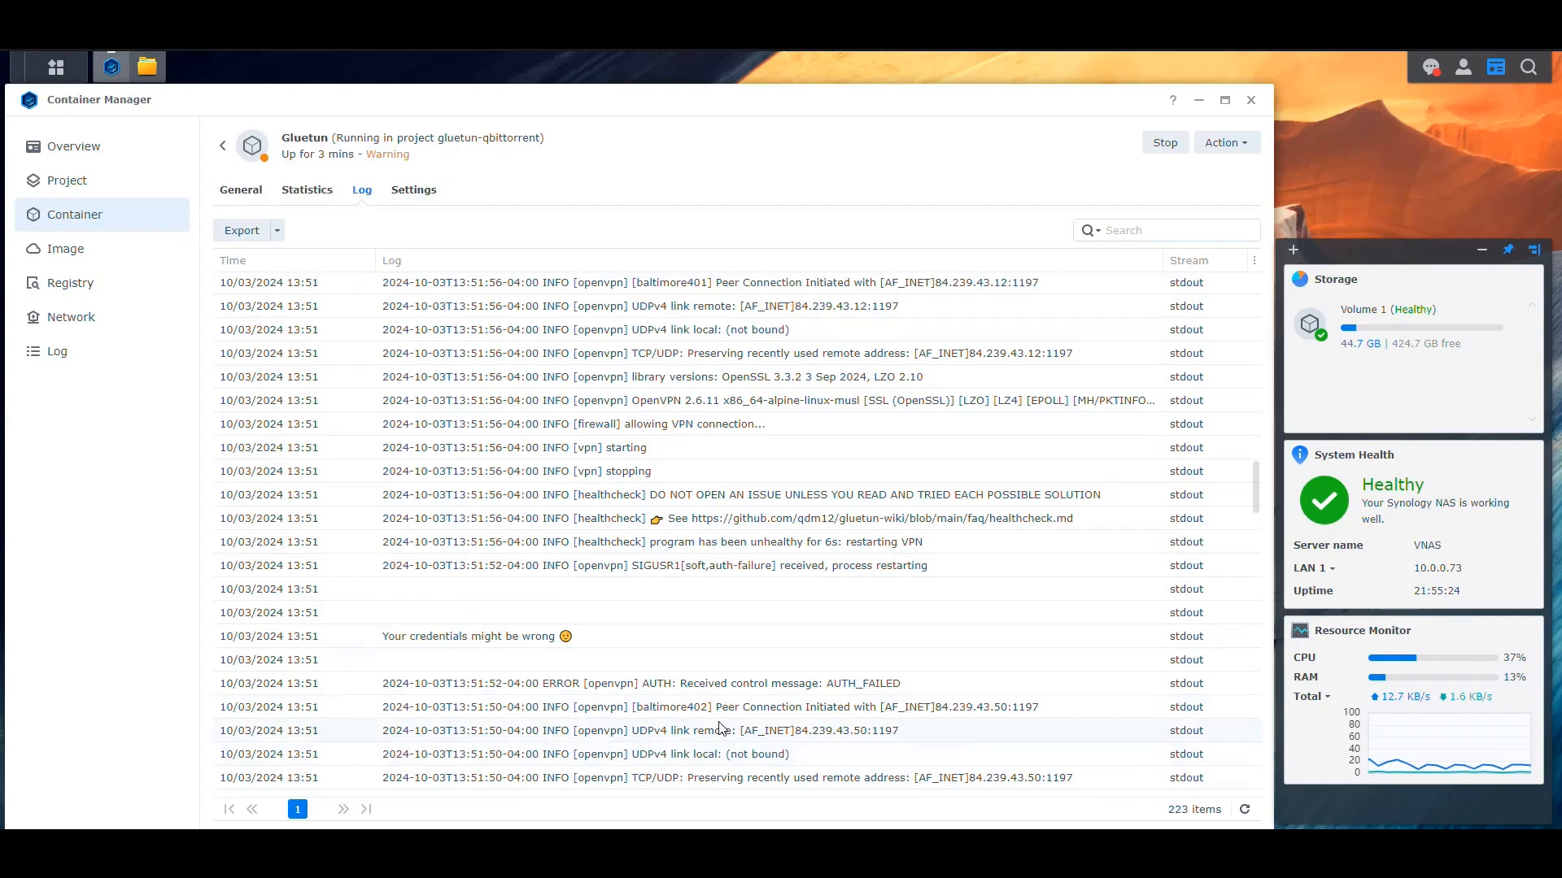
pyautogui.click(673, 715)
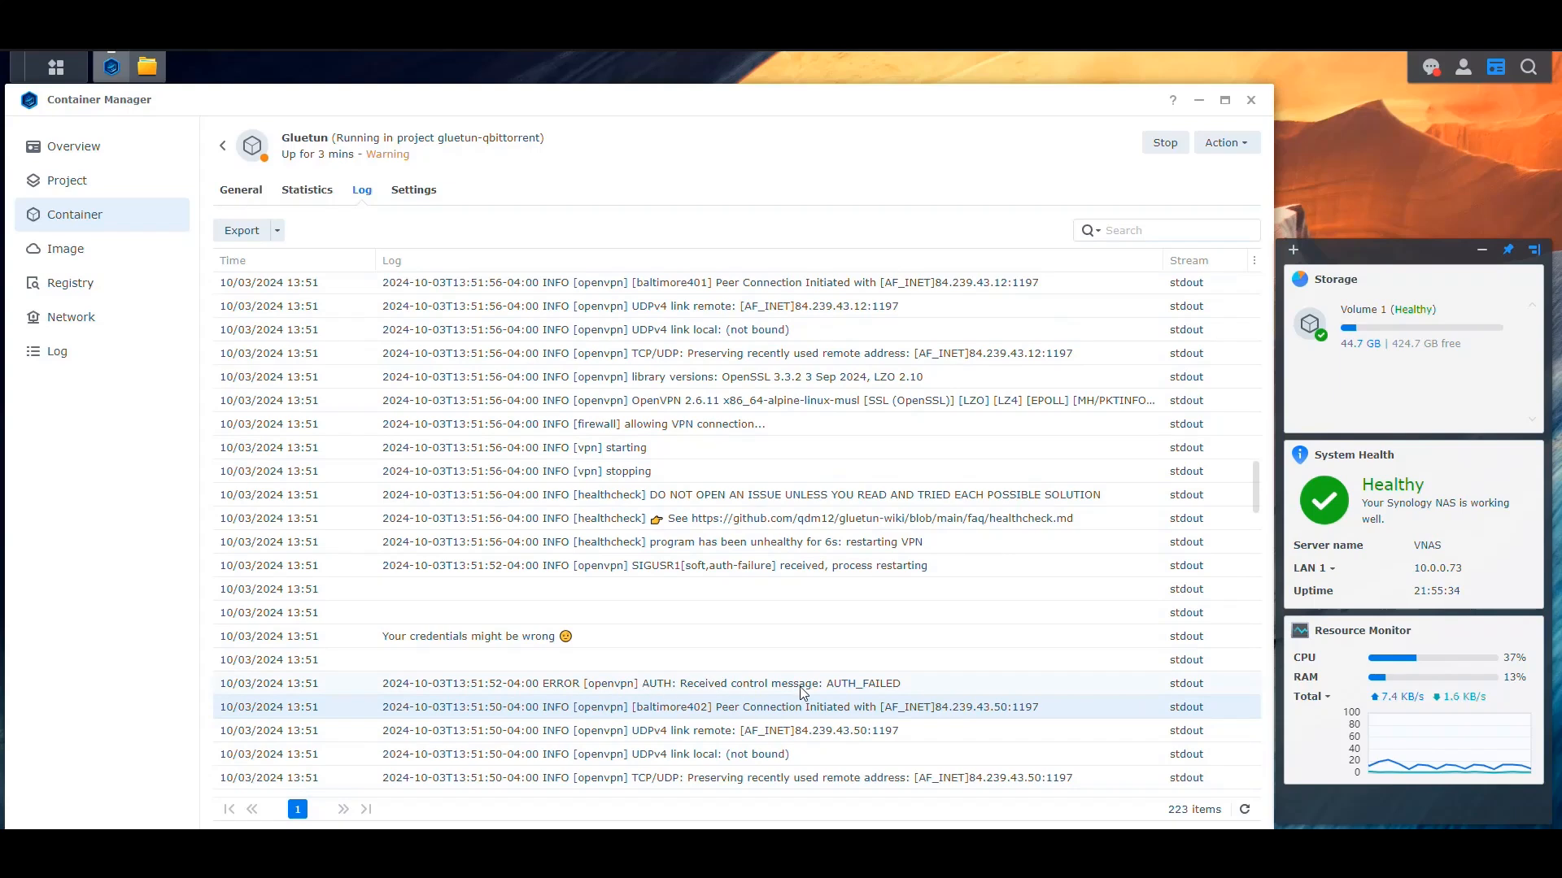
pyautogui.click(846, 690)
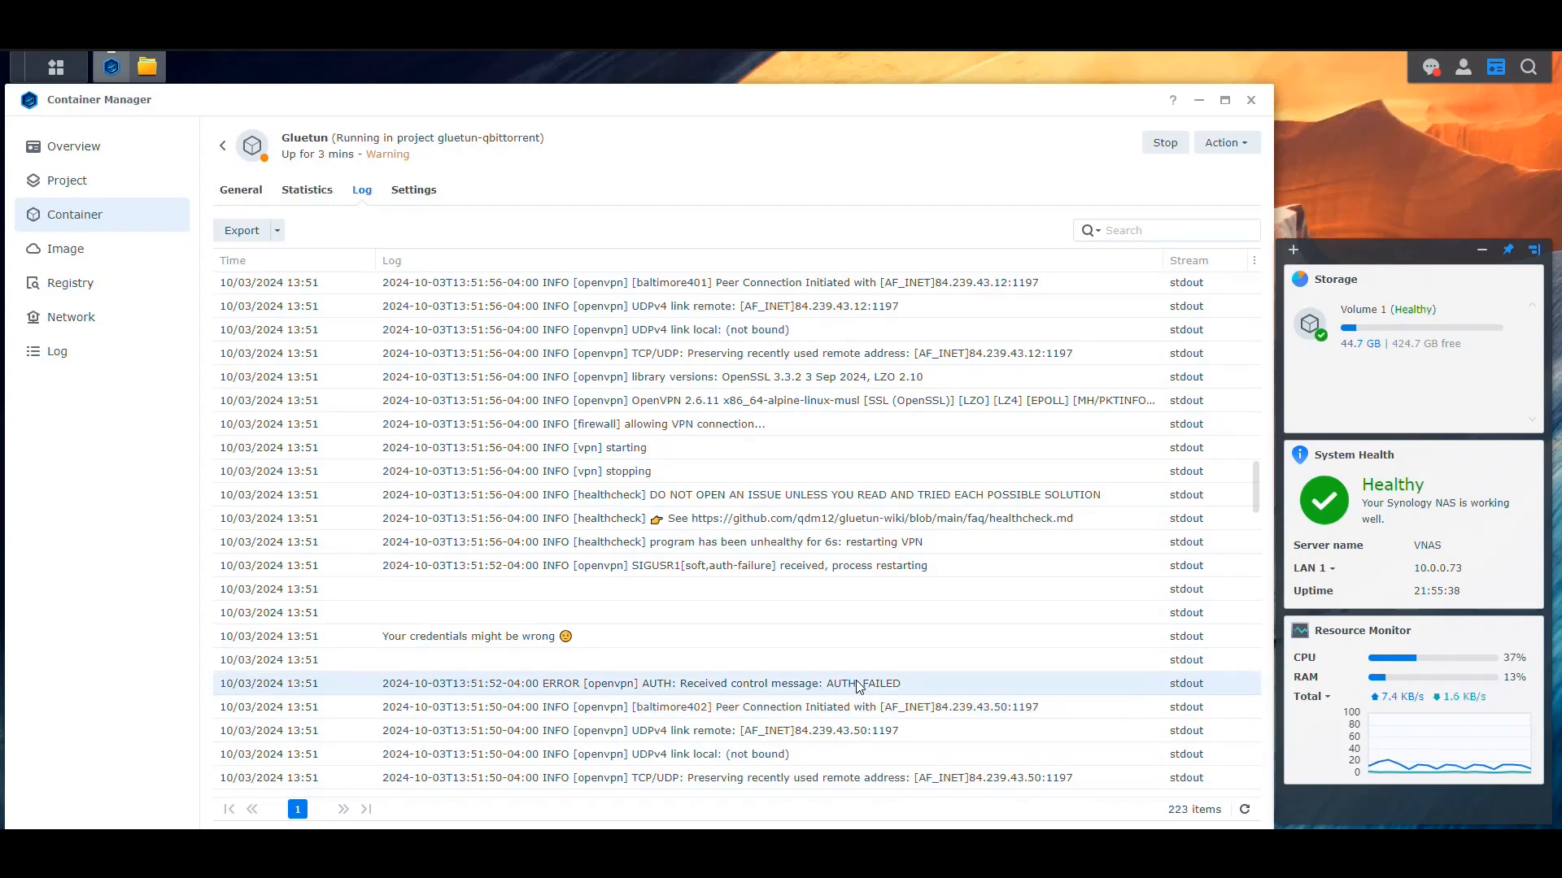
pyautogui.click(422, 639)
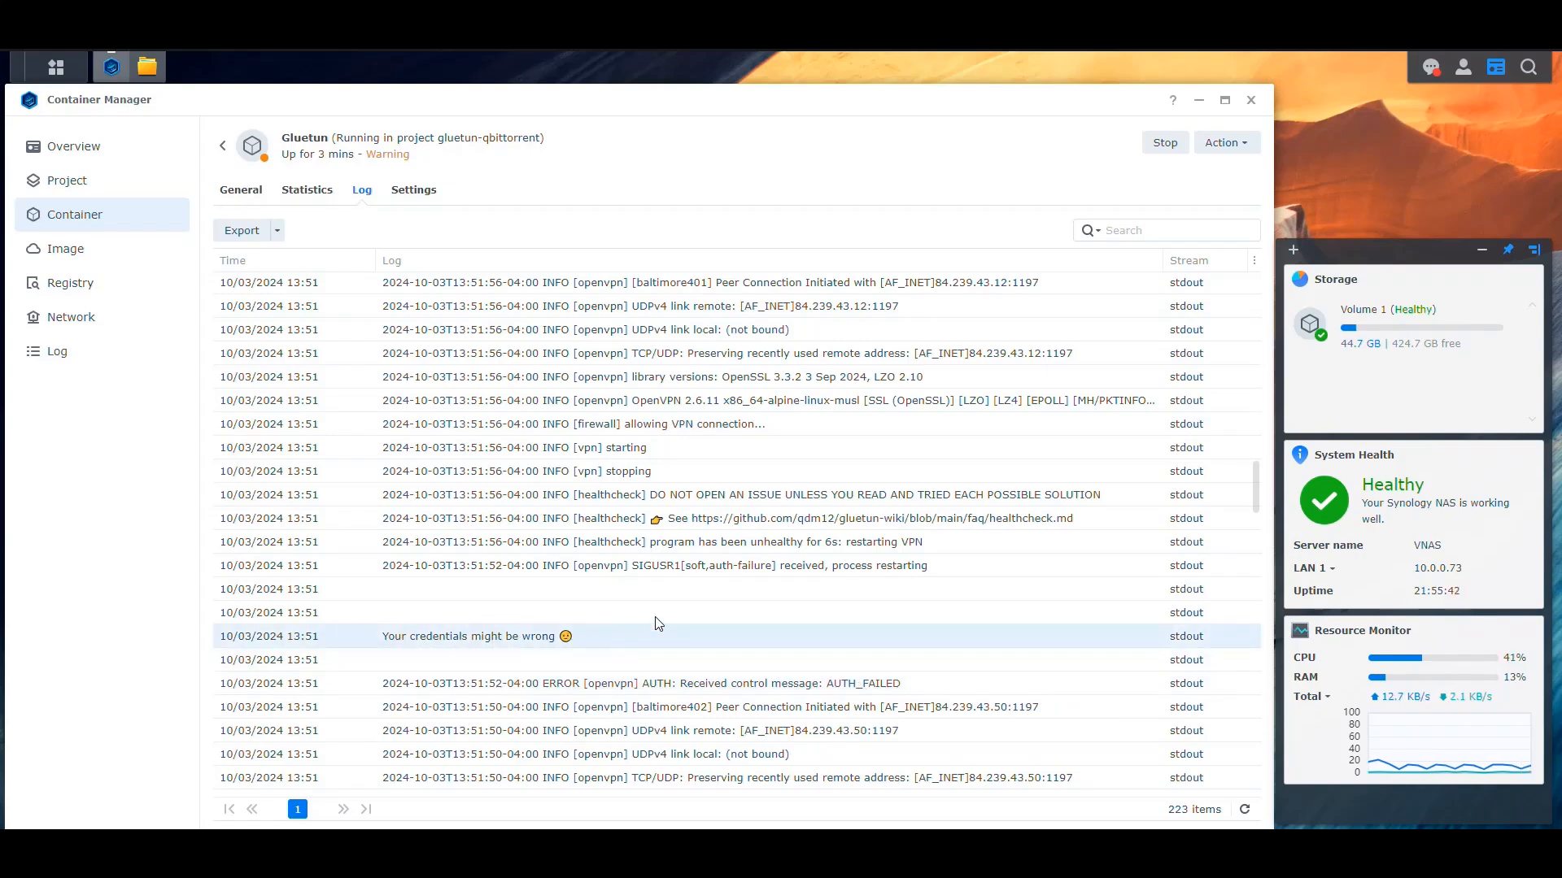
pyautogui.scroll(1, 735, 690)
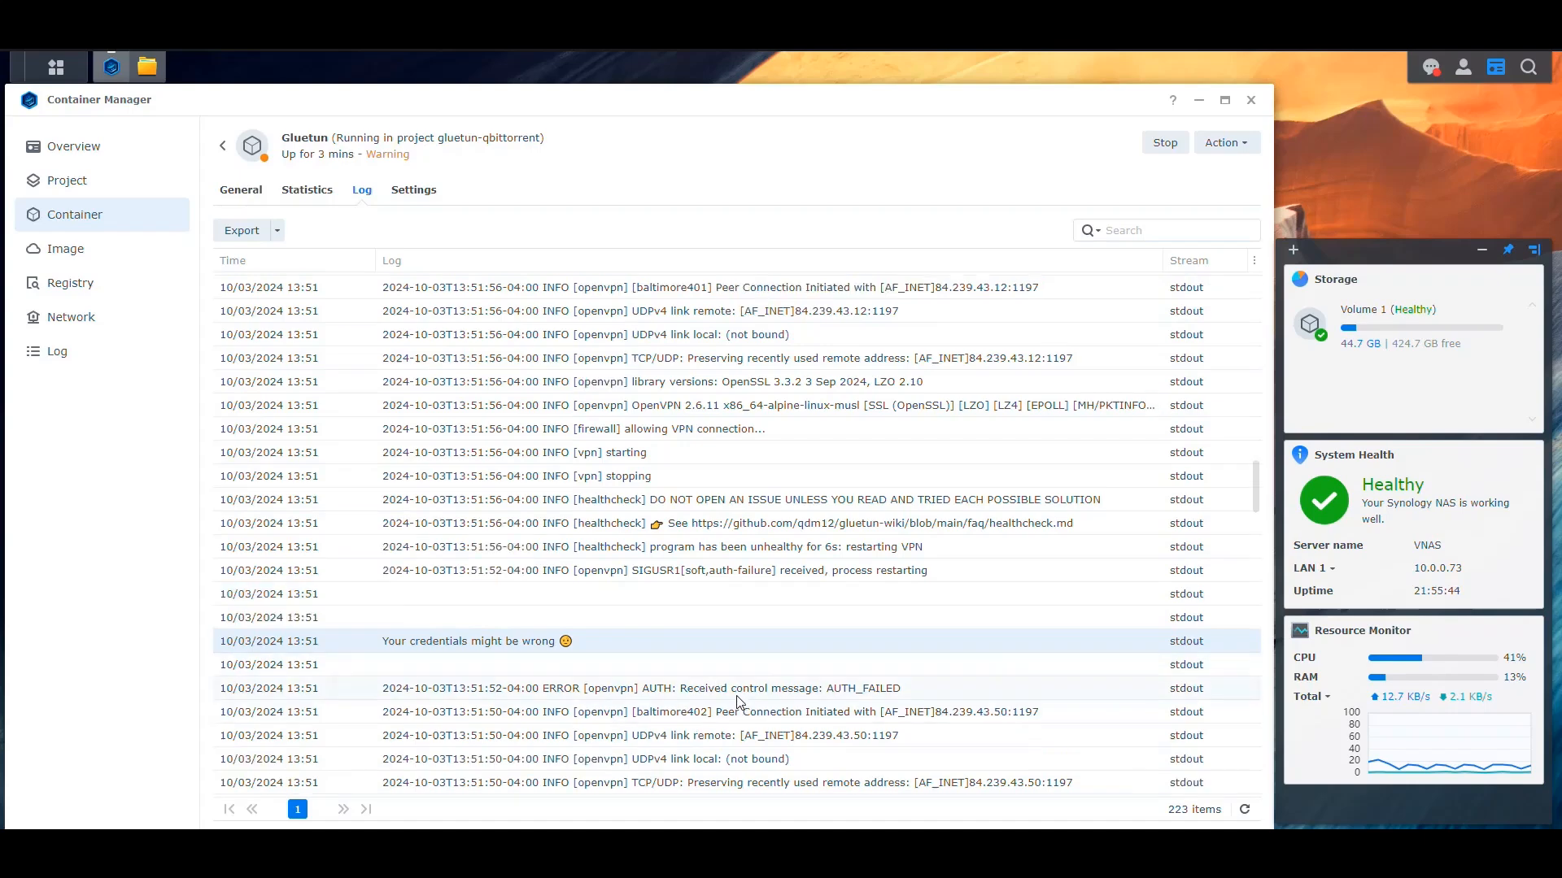
pyautogui.scroll(1, 749, 713)
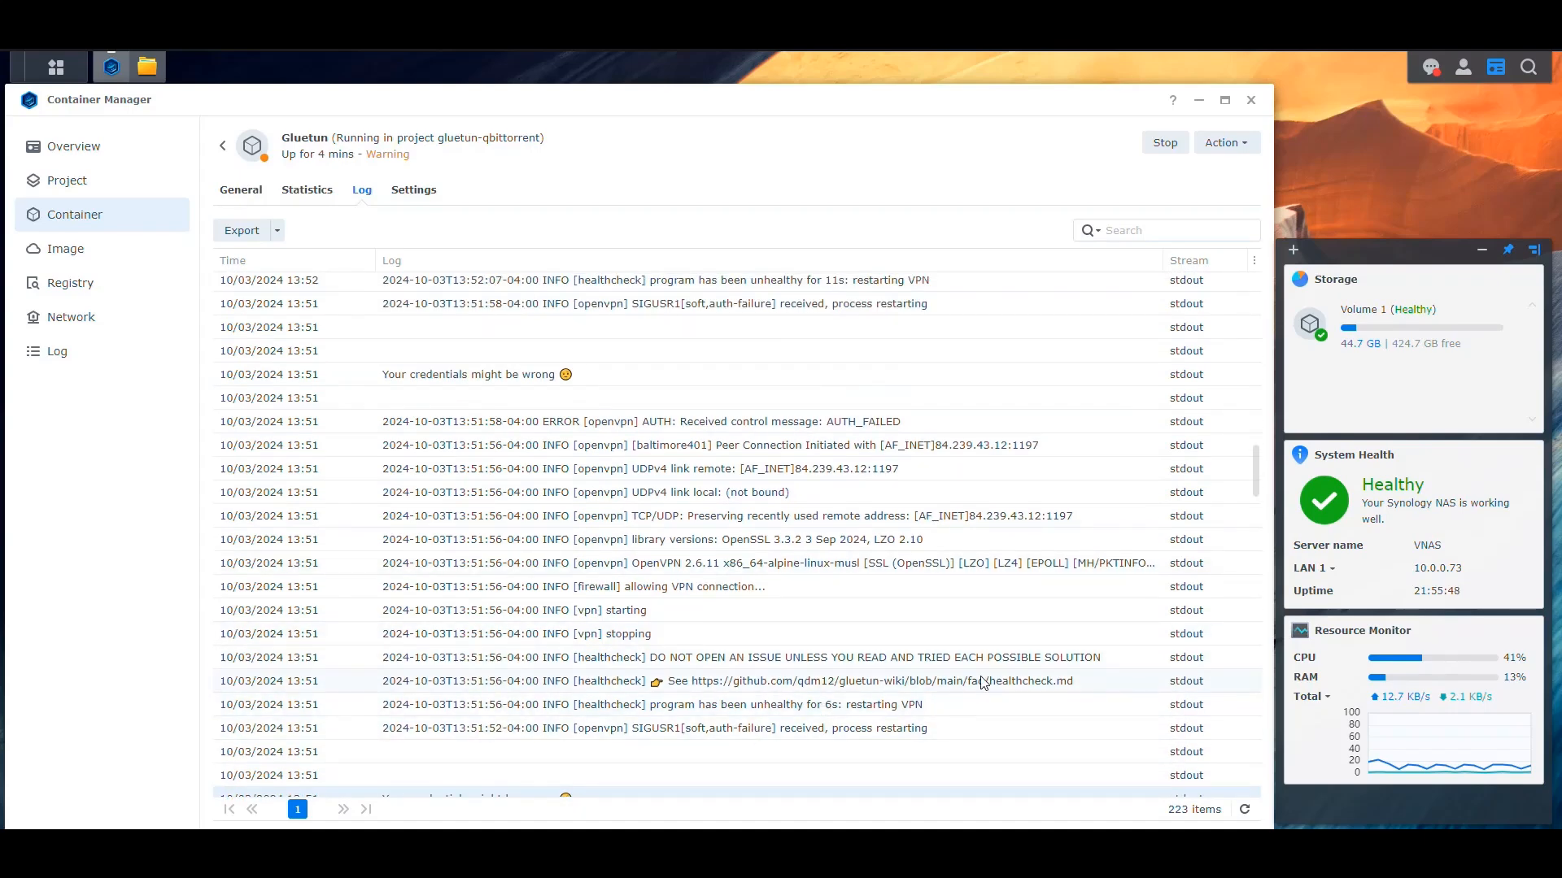
pyautogui.scroll(4, 838, 691)
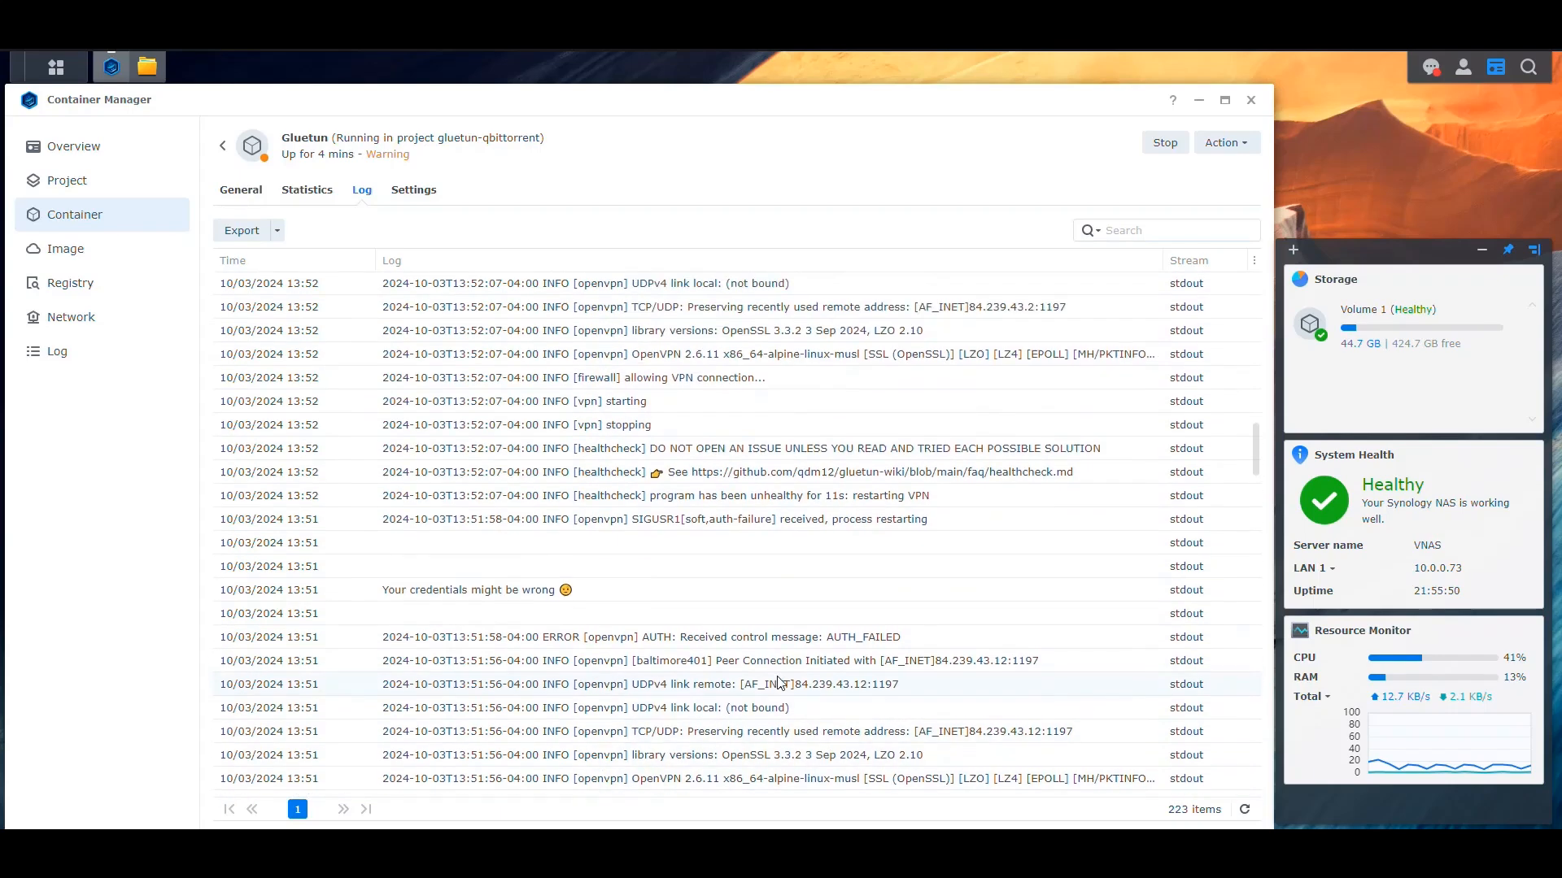
pyautogui.scroll(-3, 776, 659)
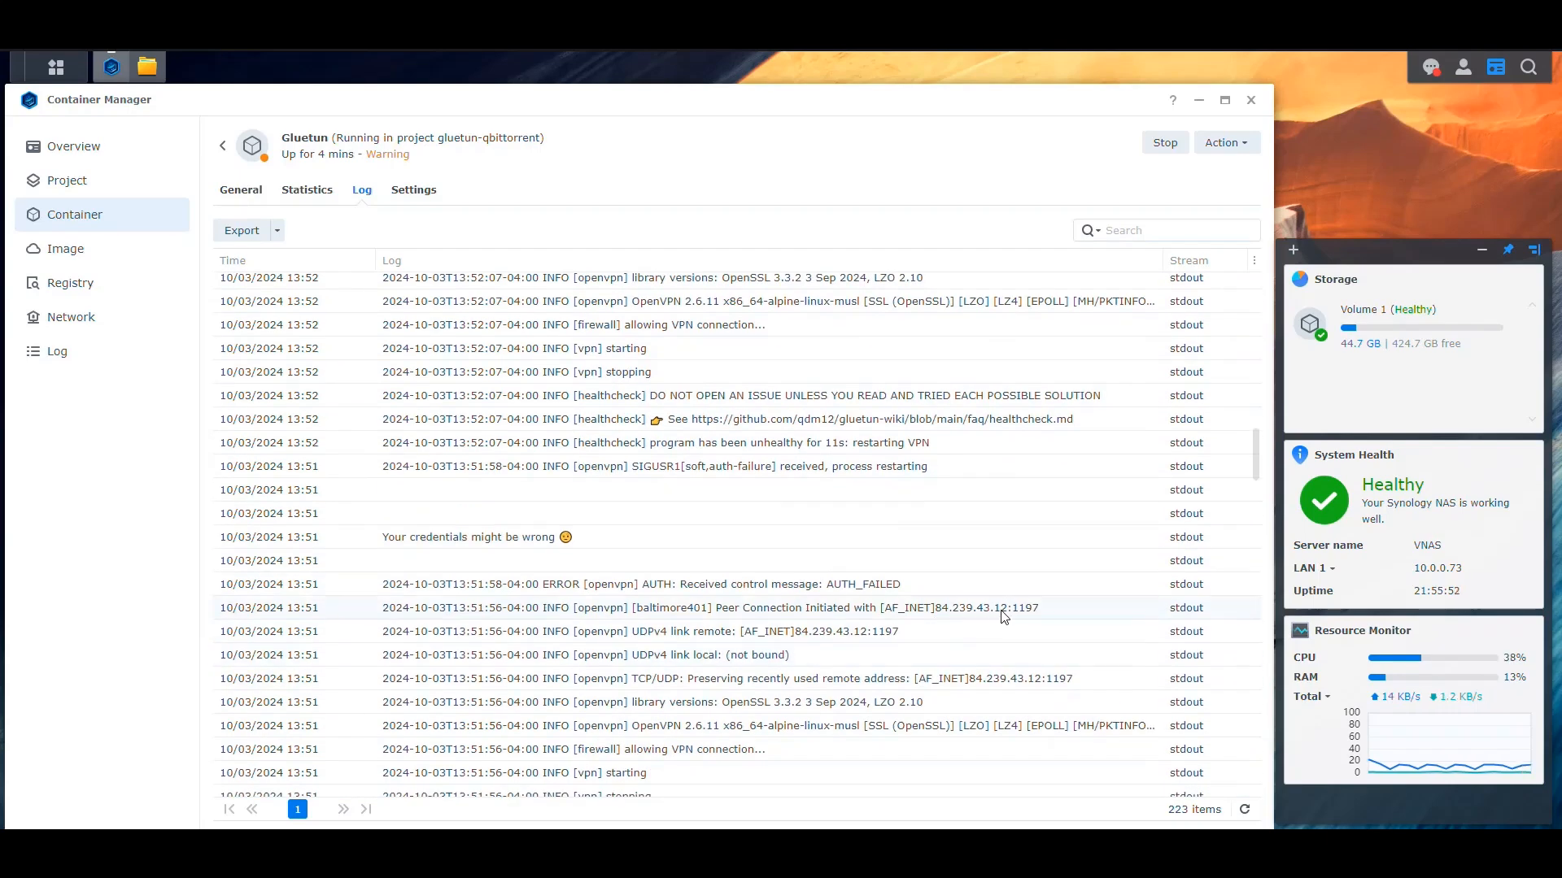
pyautogui.scroll(1, 475, 541)
pyautogui.scroll(3, 736, 622)
pyautogui.scroll(4, 814, 634)
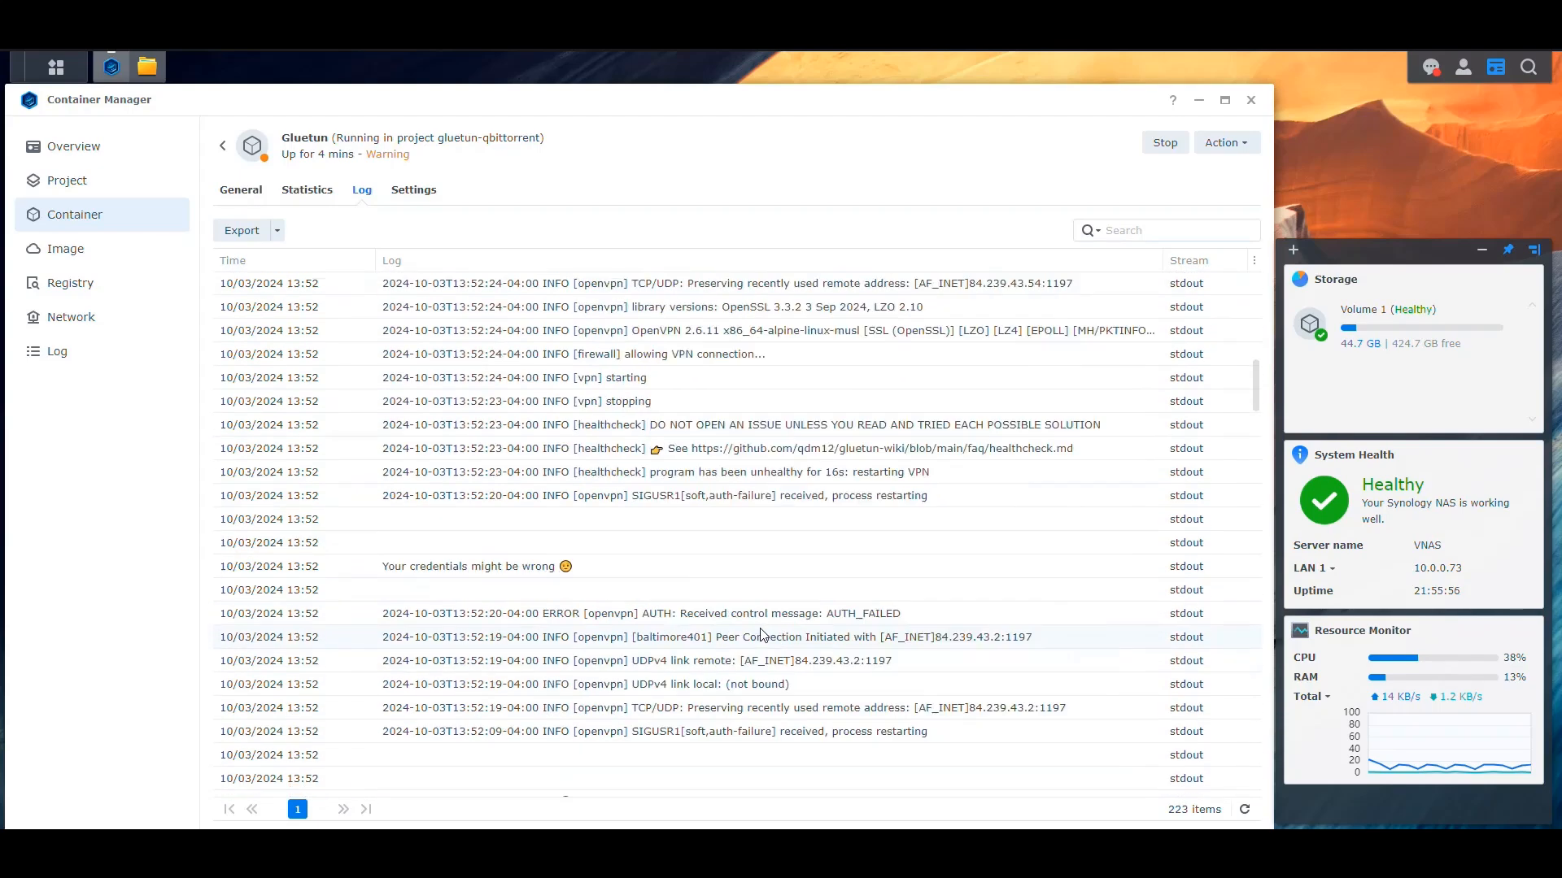
pyautogui.scroll(-2, 895, 640)
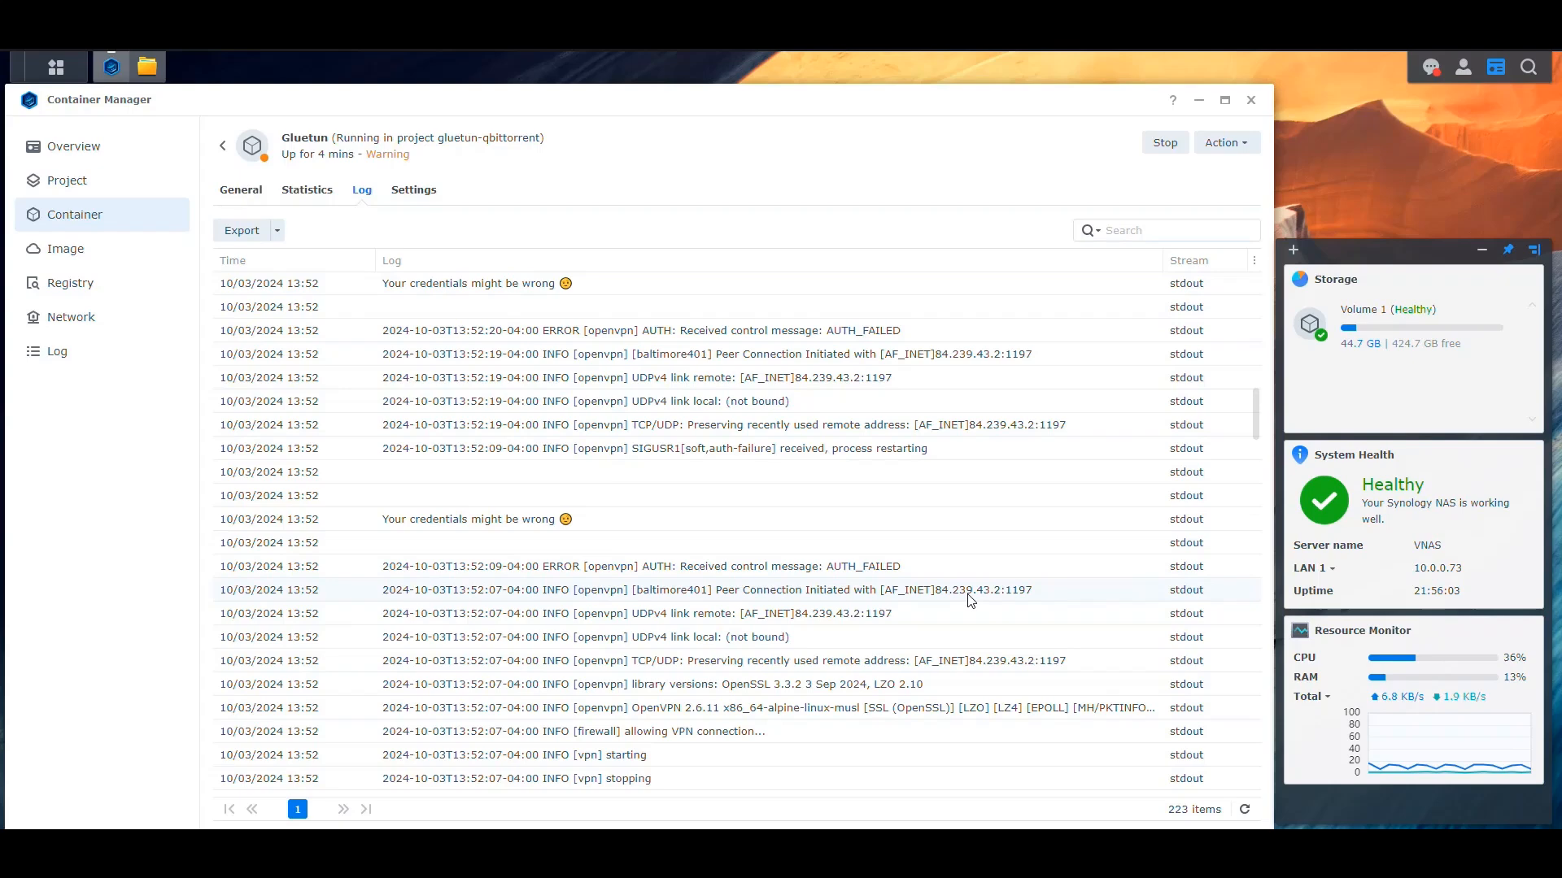
pyautogui.scroll(3, 973, 600)
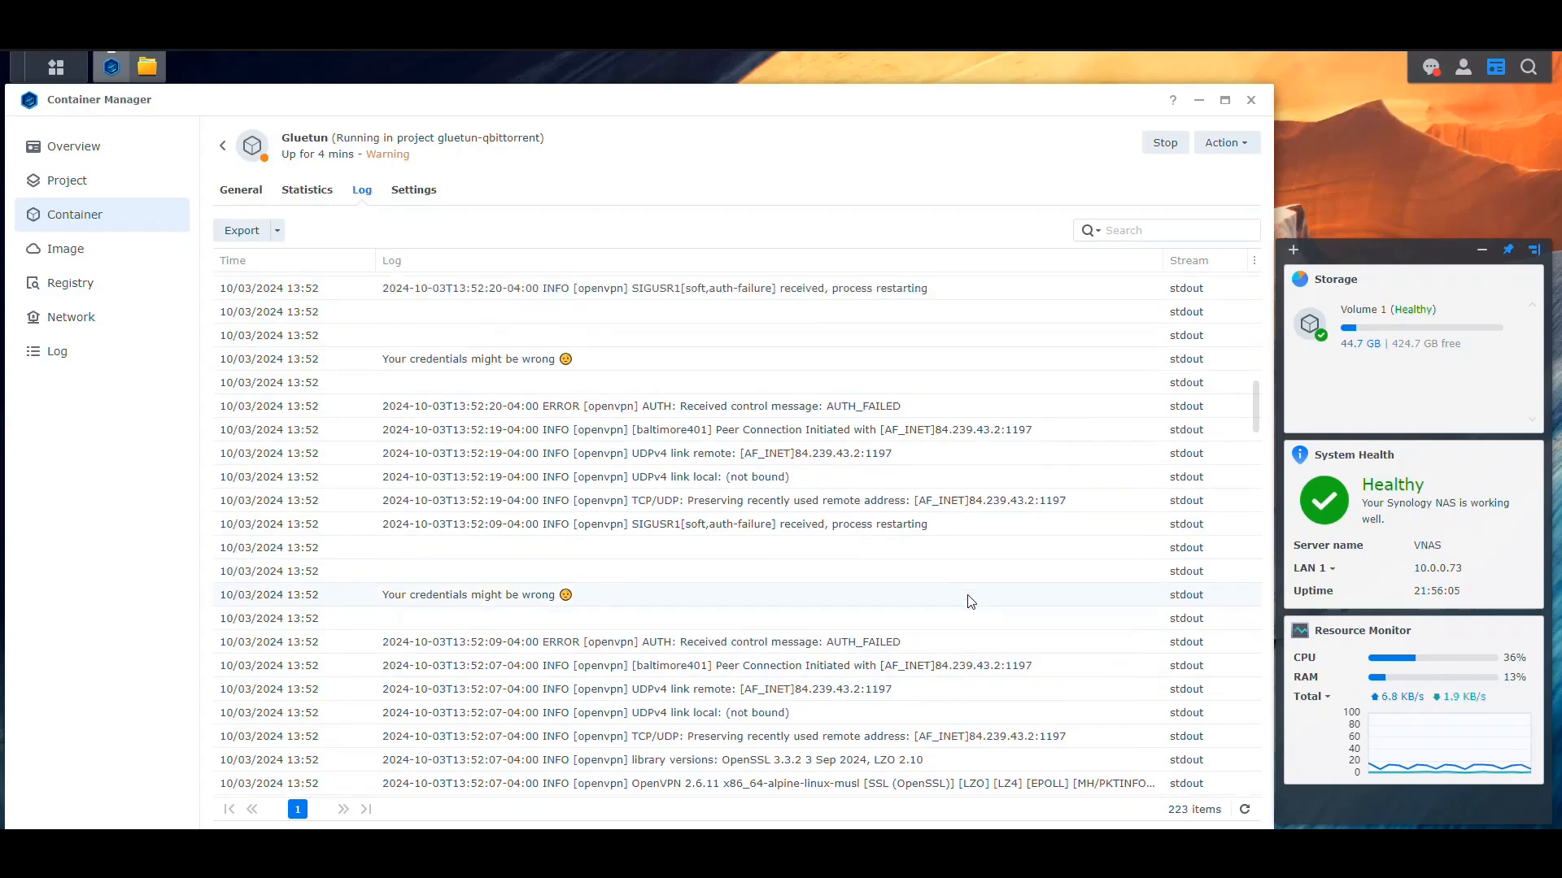
pyautogui.scroll(4, 813, 635)
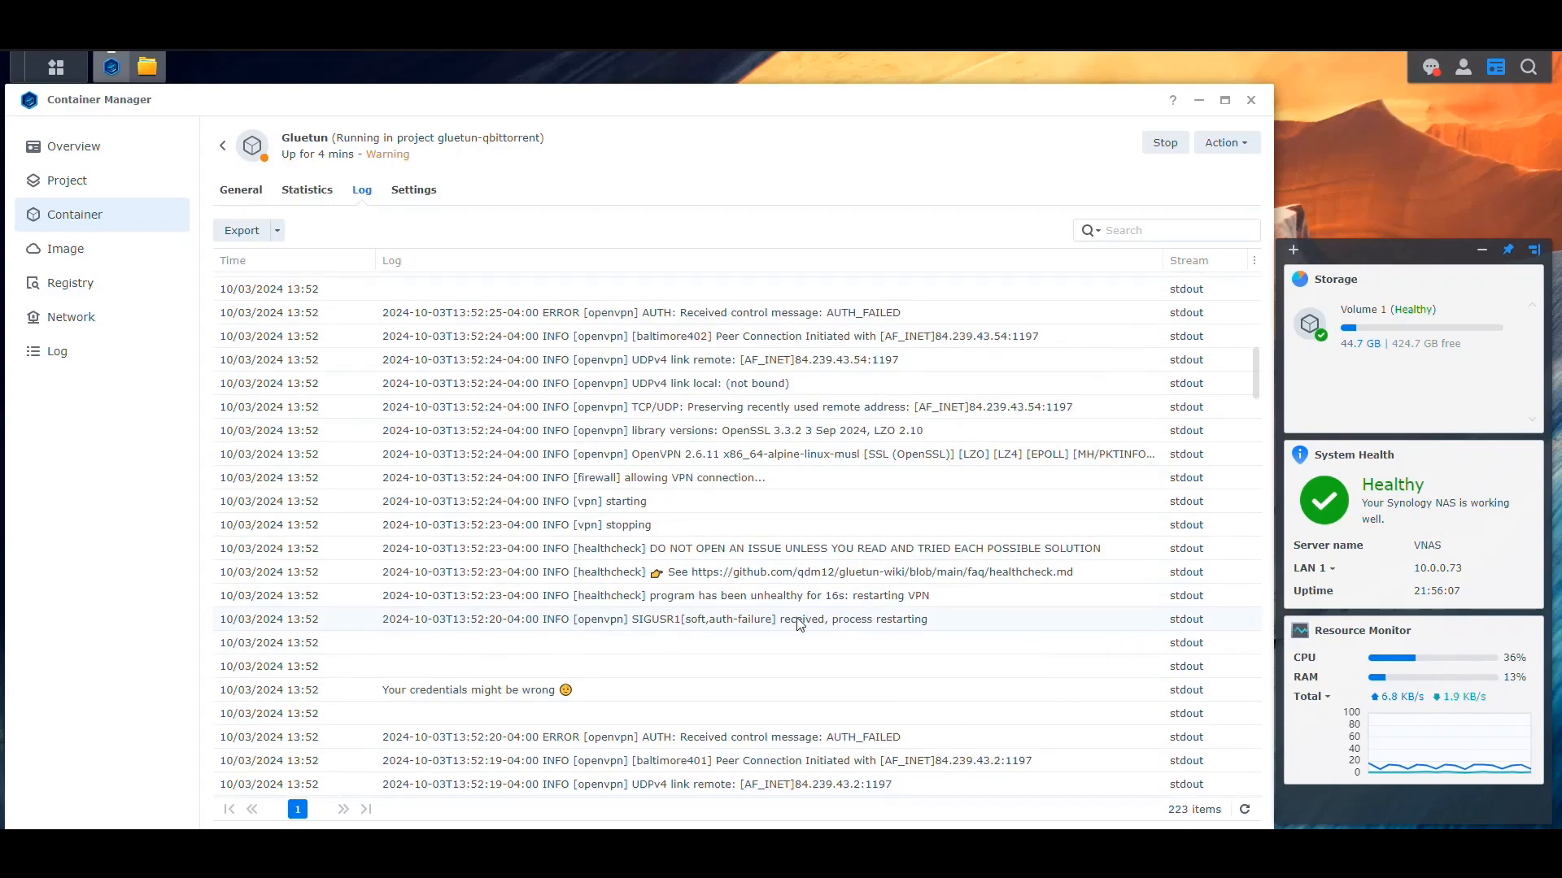
pyautogui.scroll(1, 721, 648)
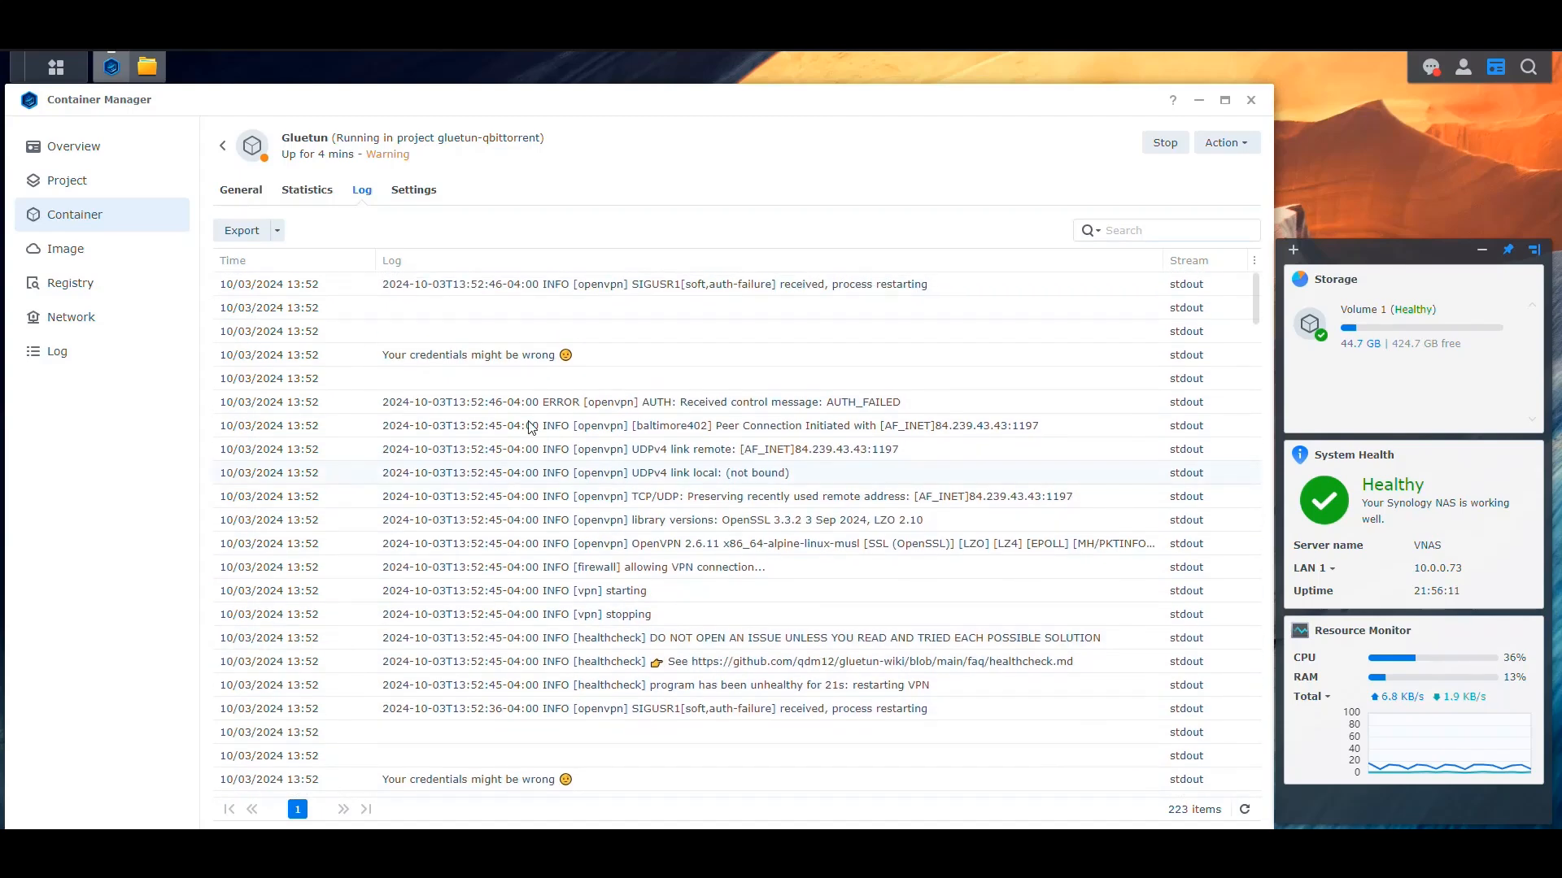
pyautogui.click(545, 366)
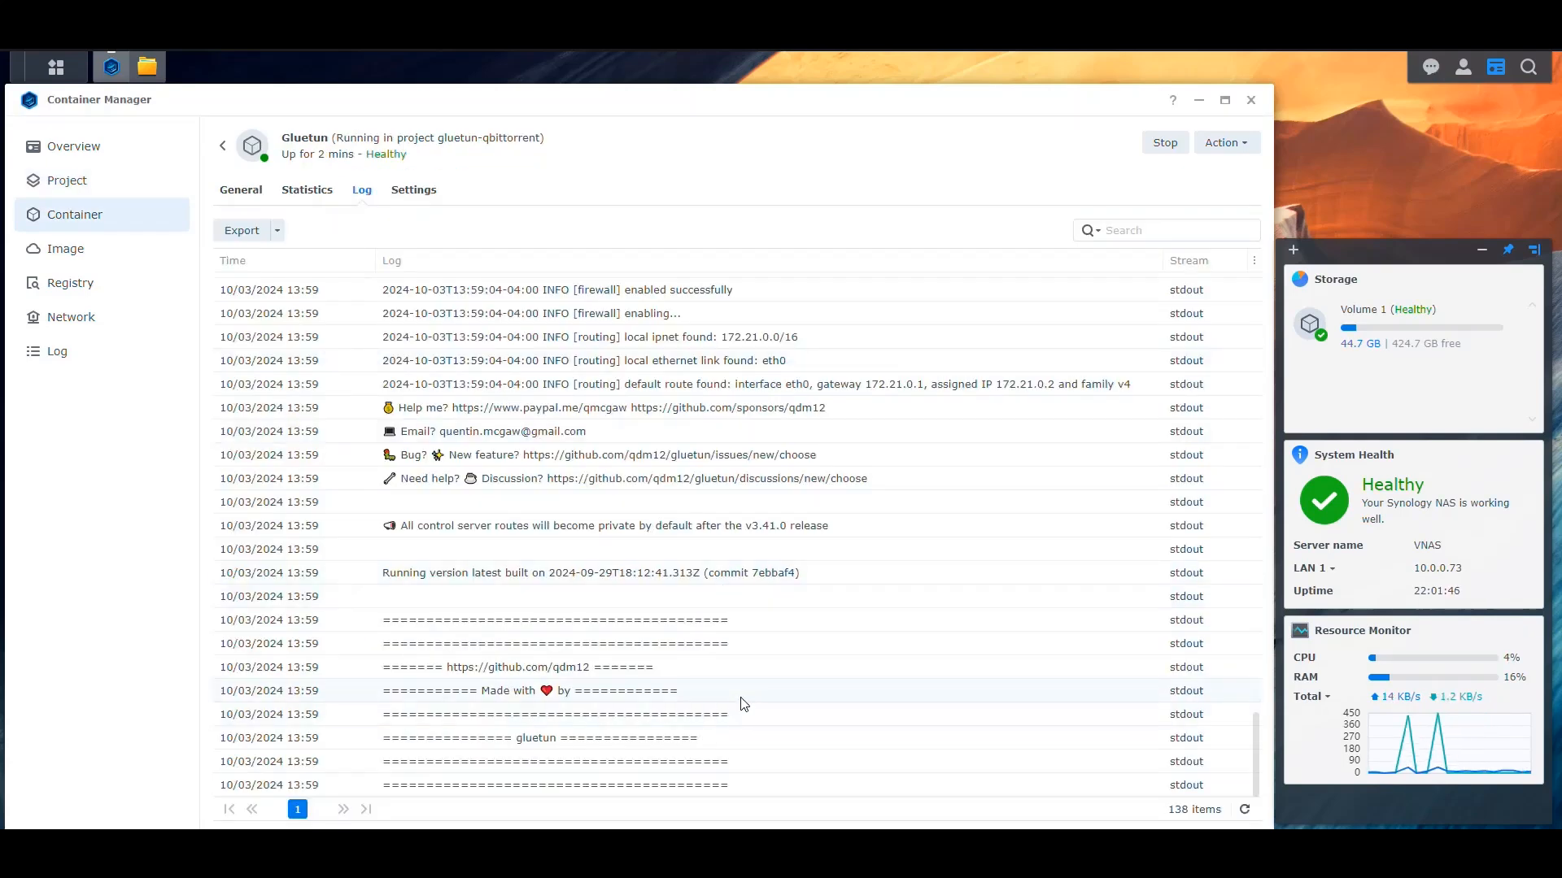
pyautogui.scroll(3, 672, 704)
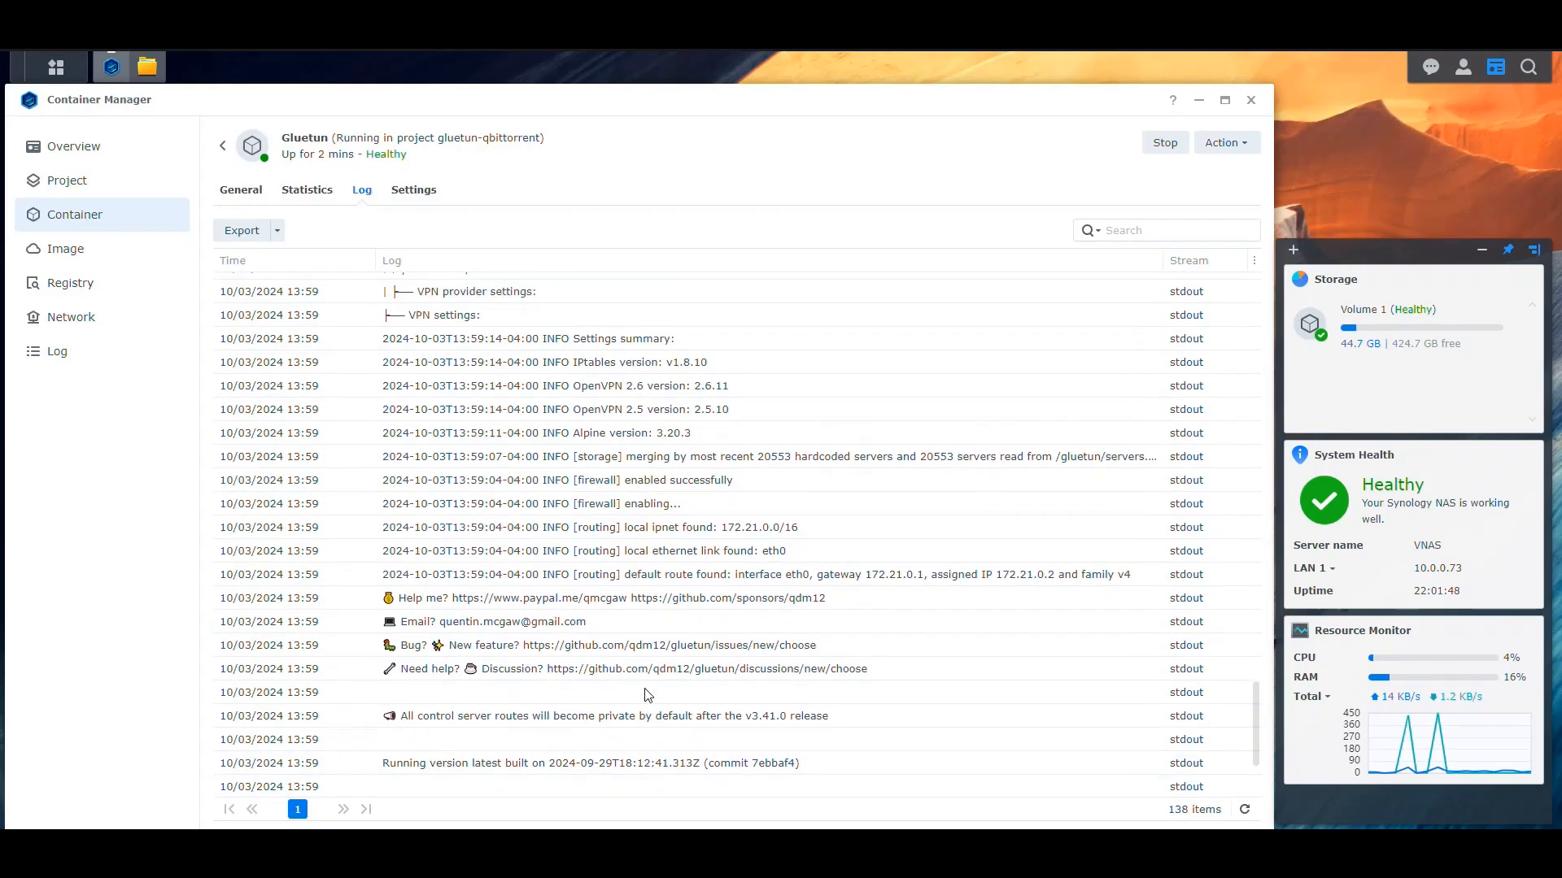
pyautogui.scroll(5, 626, 679)
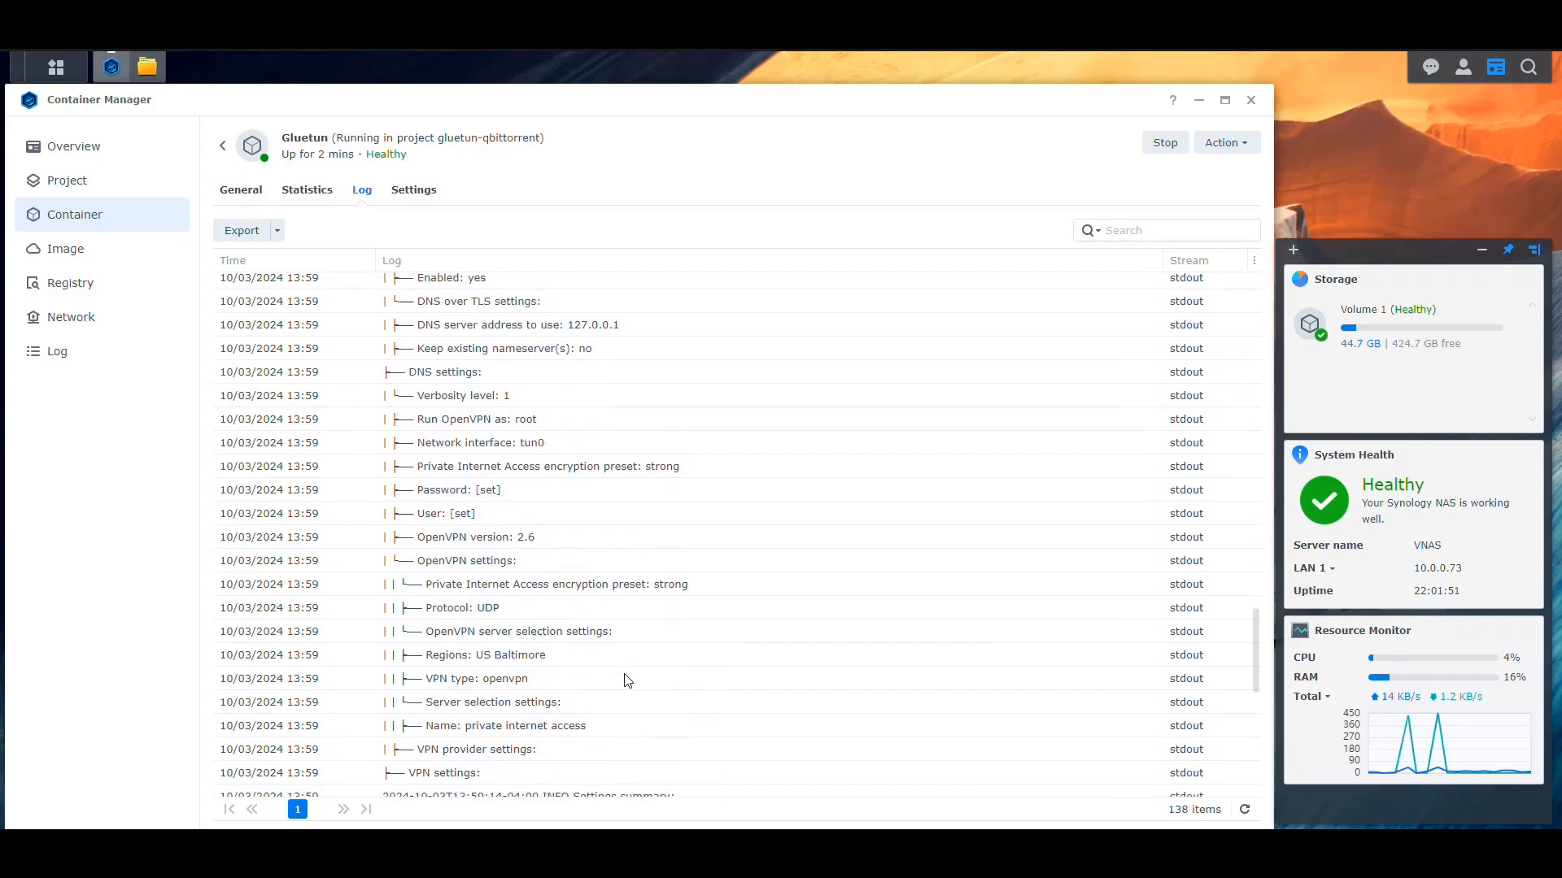
pyautogui.click(468, 519)
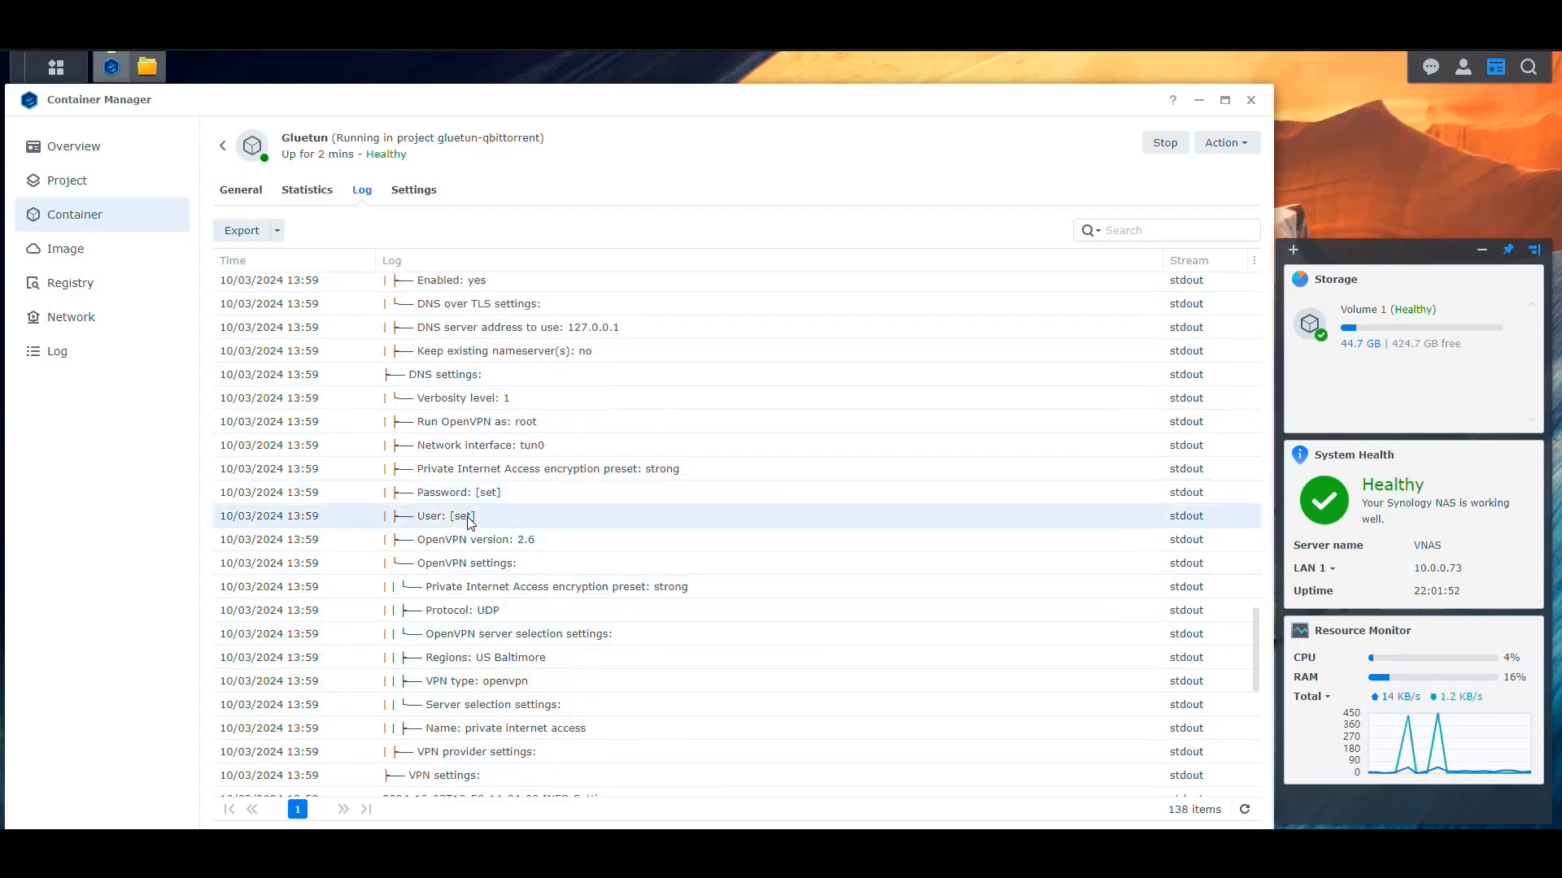
pyautogui.scroll(-1, 579, 553)
pyautogui.scroll(3, 579, 561)
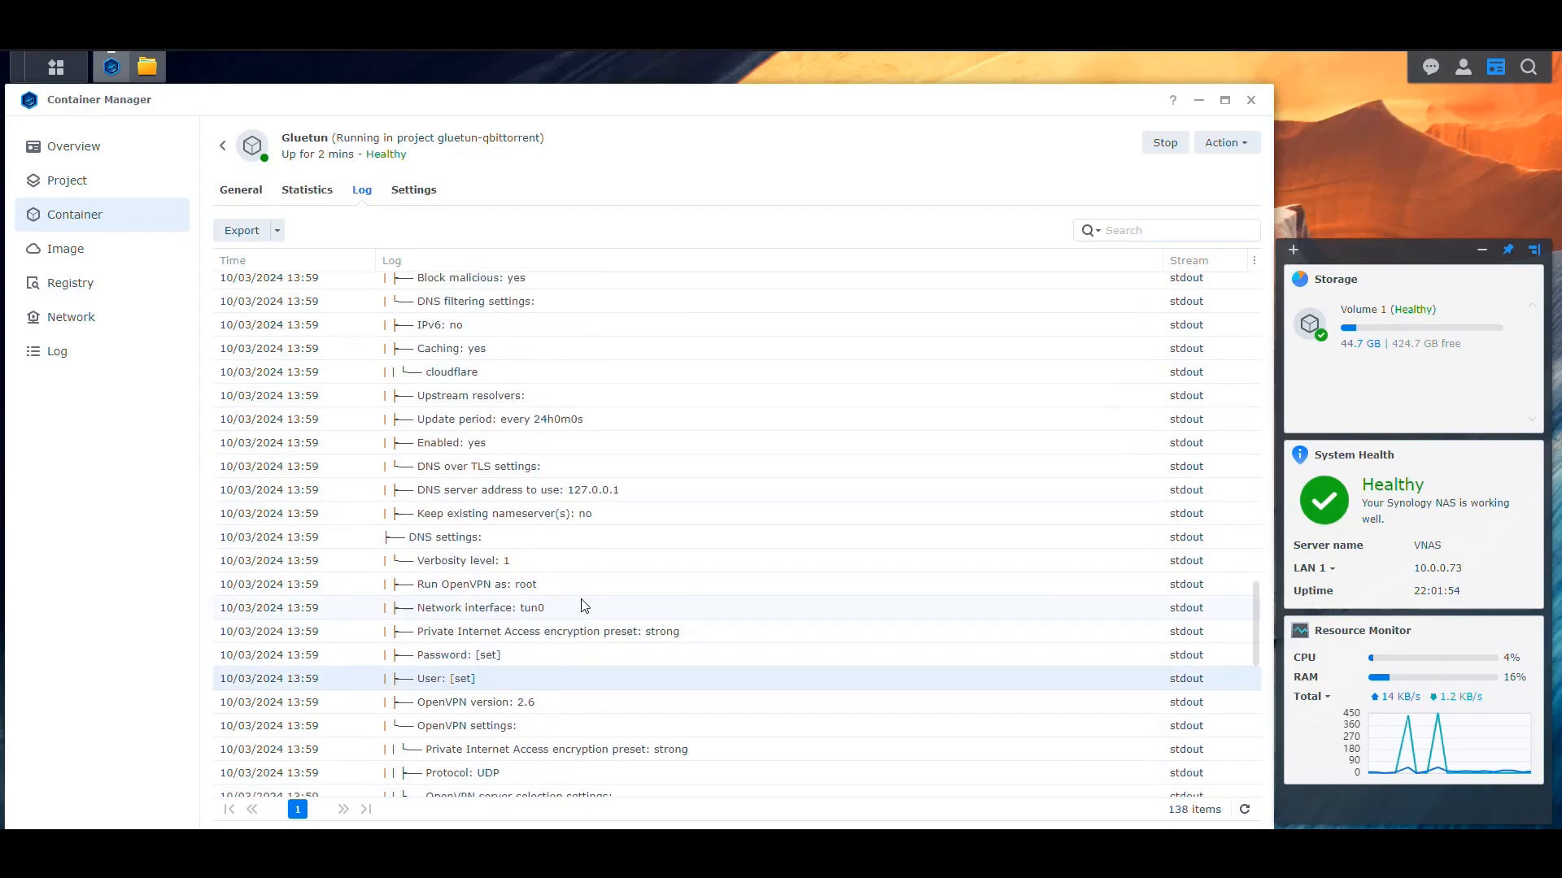
pyautogui.scroll(3, 575, 583)
pyautogui.scroll(10, 585, 579)
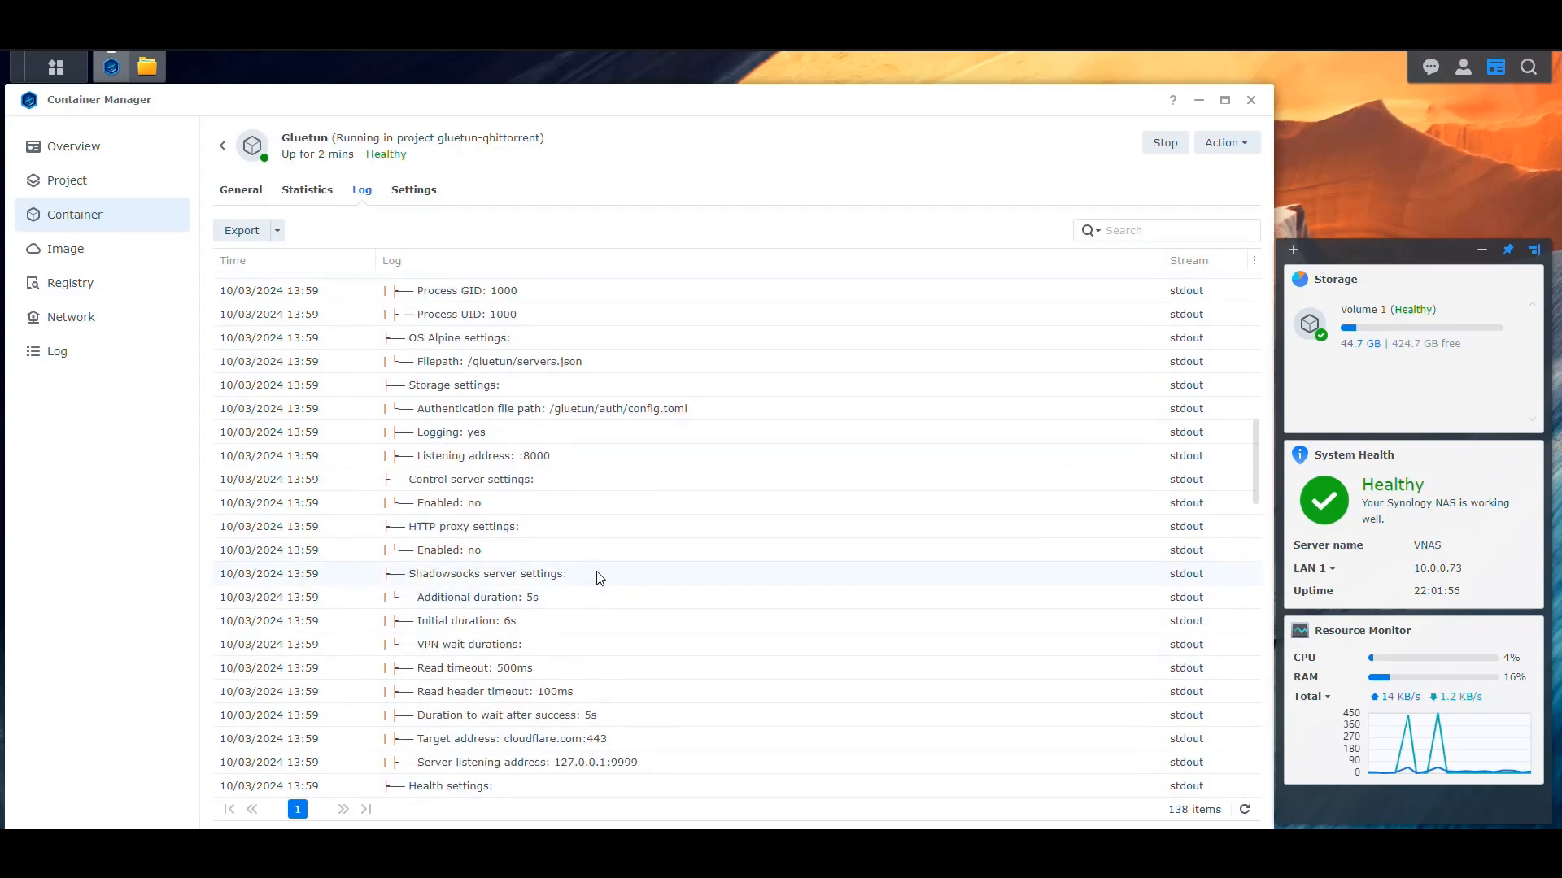
pyautogui.scroll(3, 598, 579)
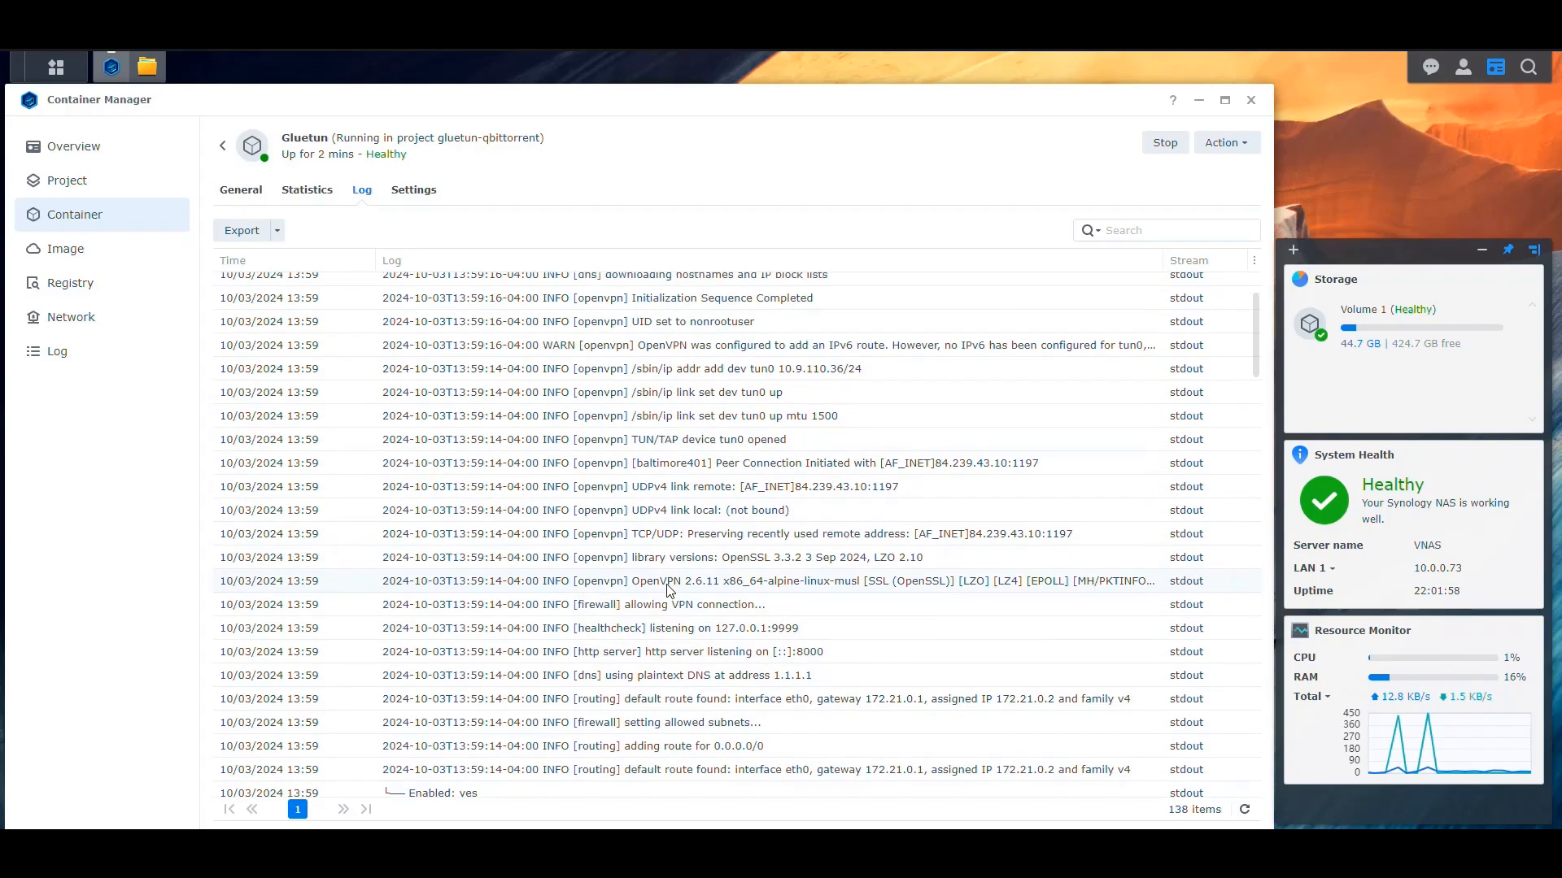
pyautogui.scroll(-3, 838, 603)
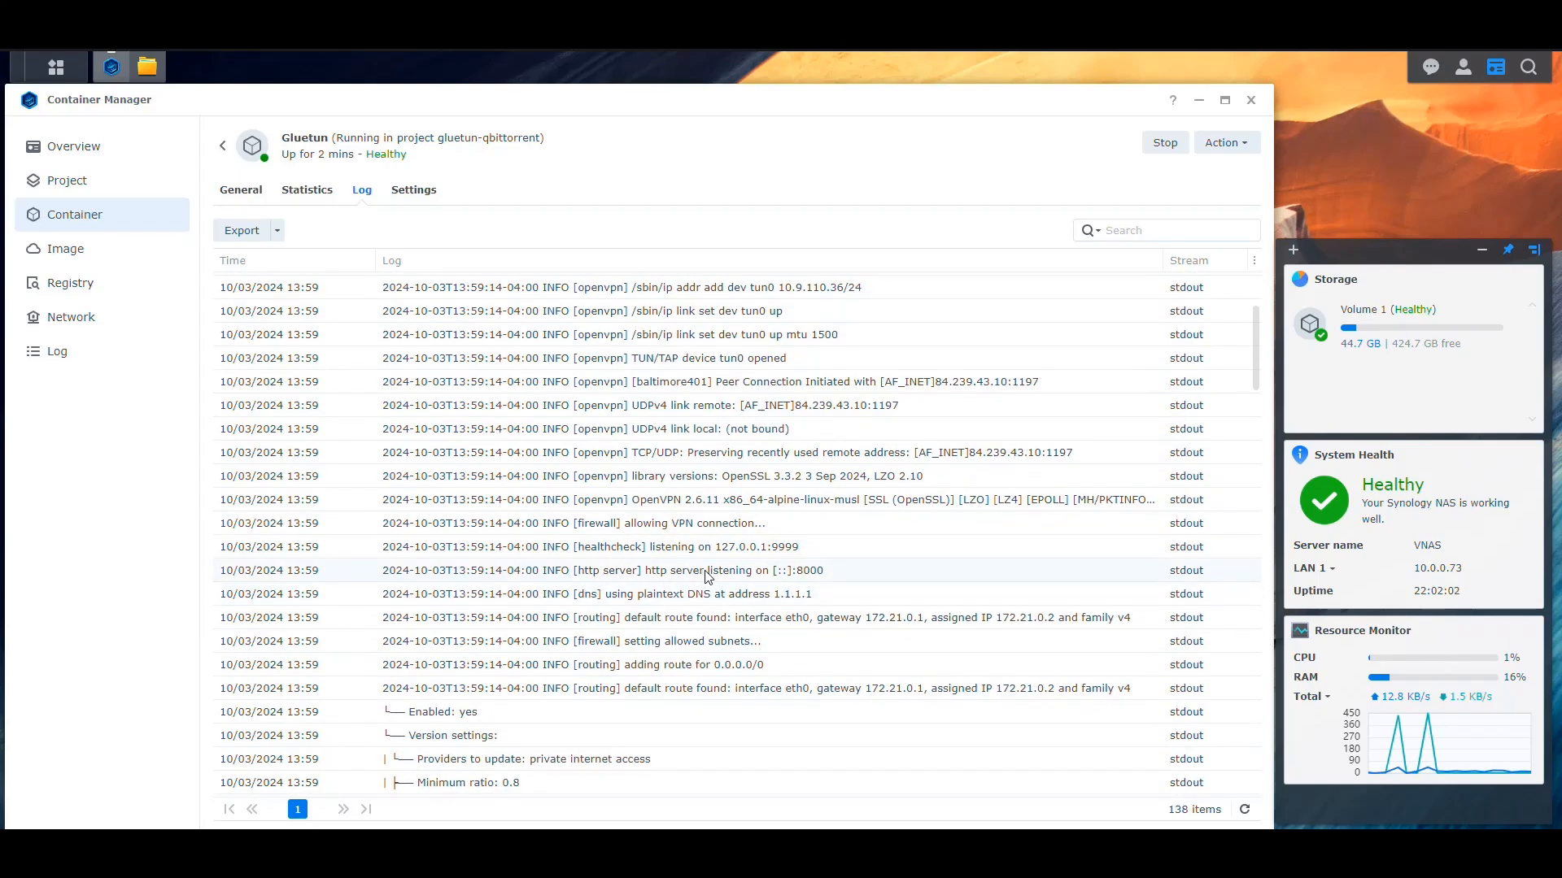
pyautogui.scroll(3, 708, 576)
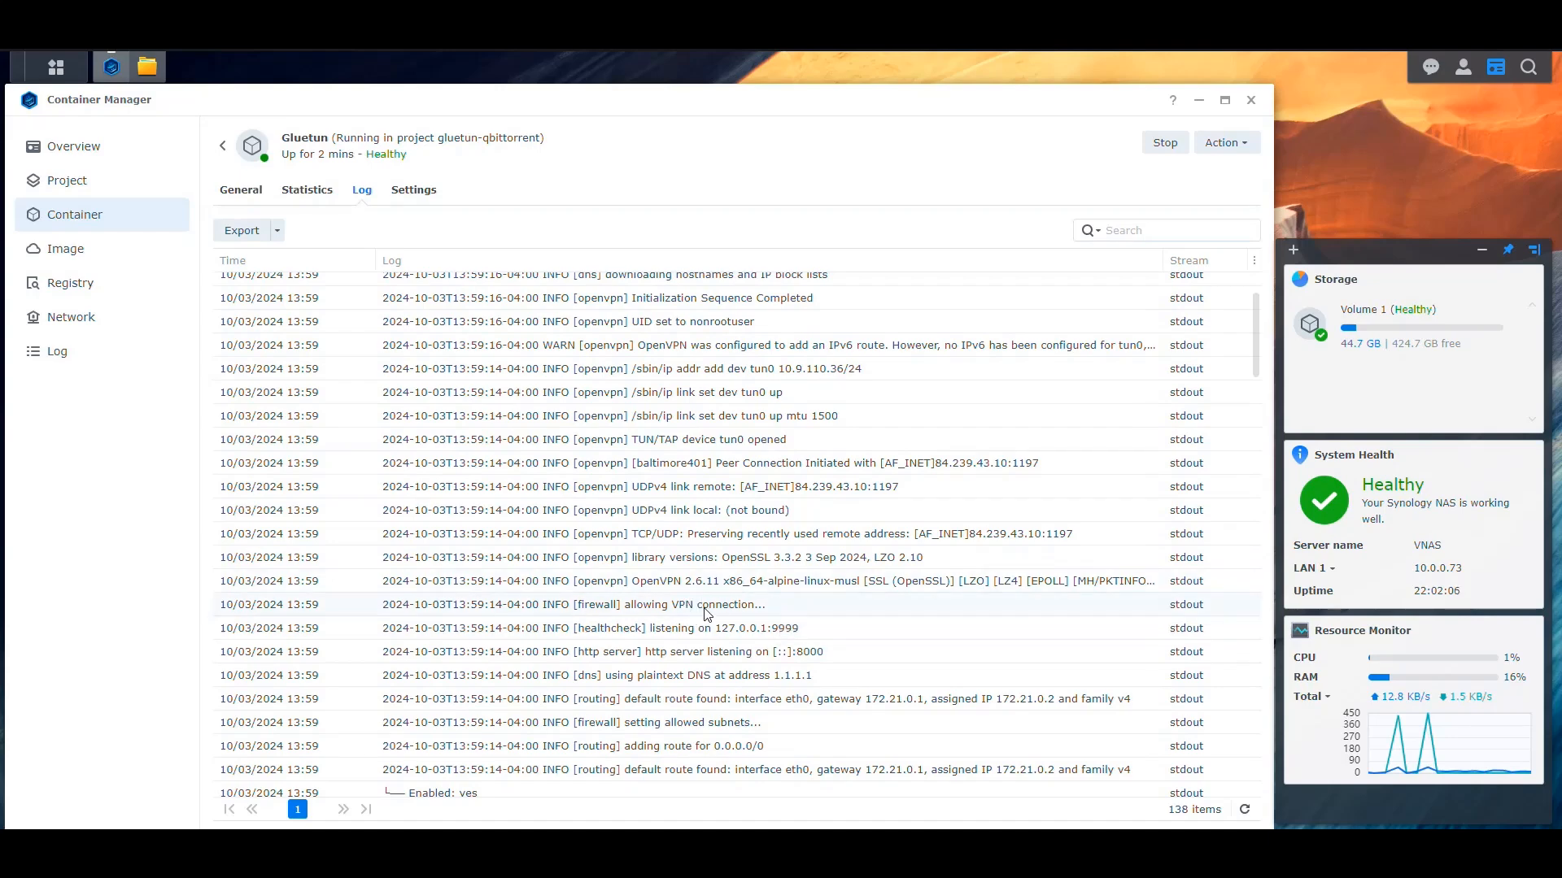
pyautogui.scroll(3, 730, 606)
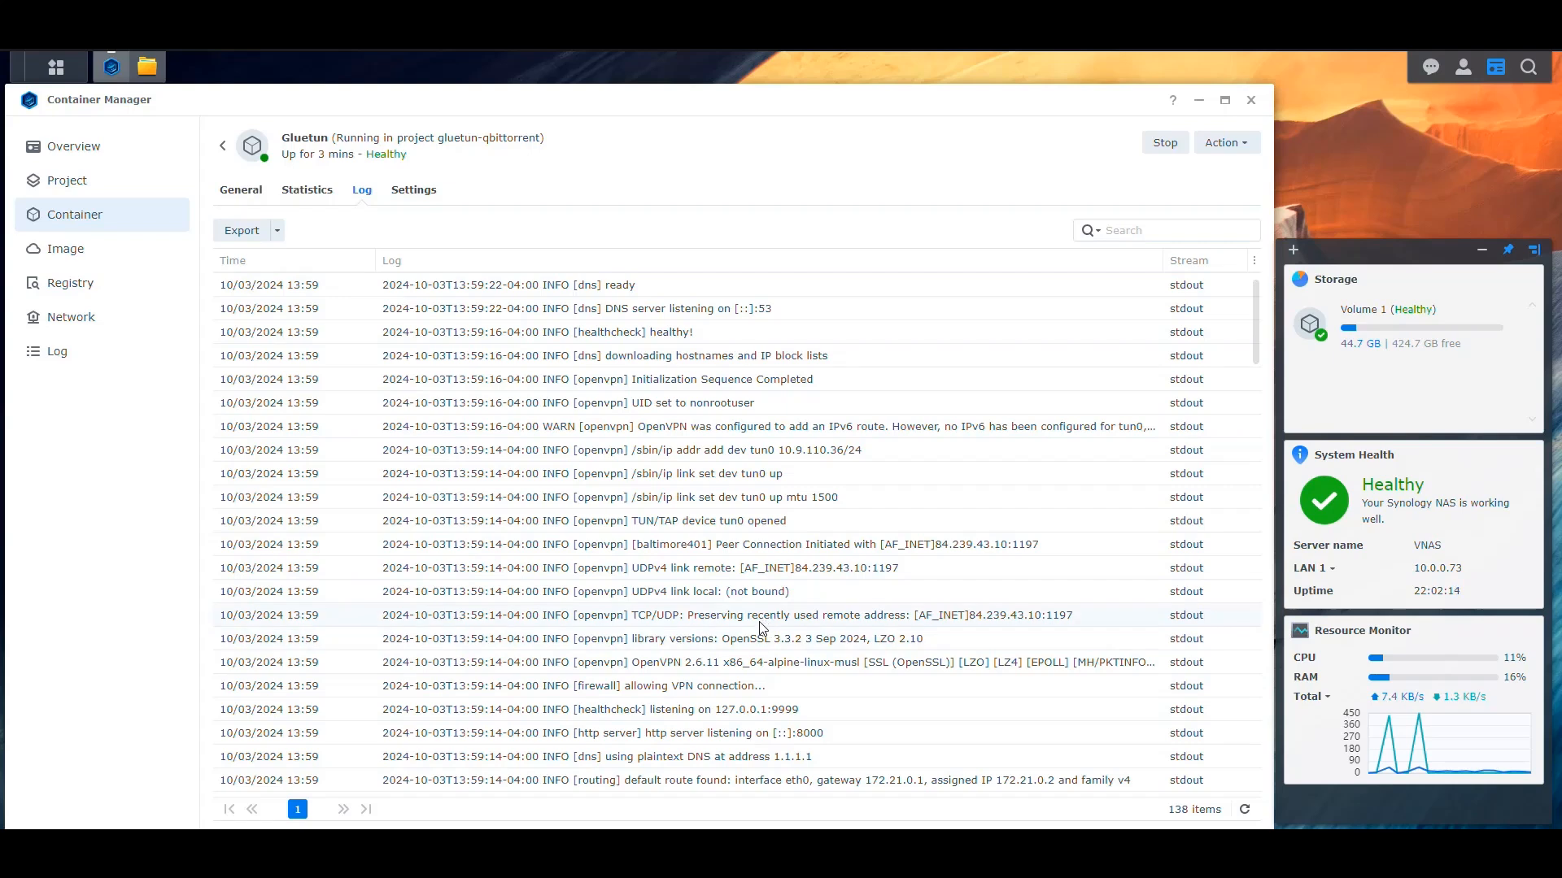
pyautogui.scroll(2, 762, 627)
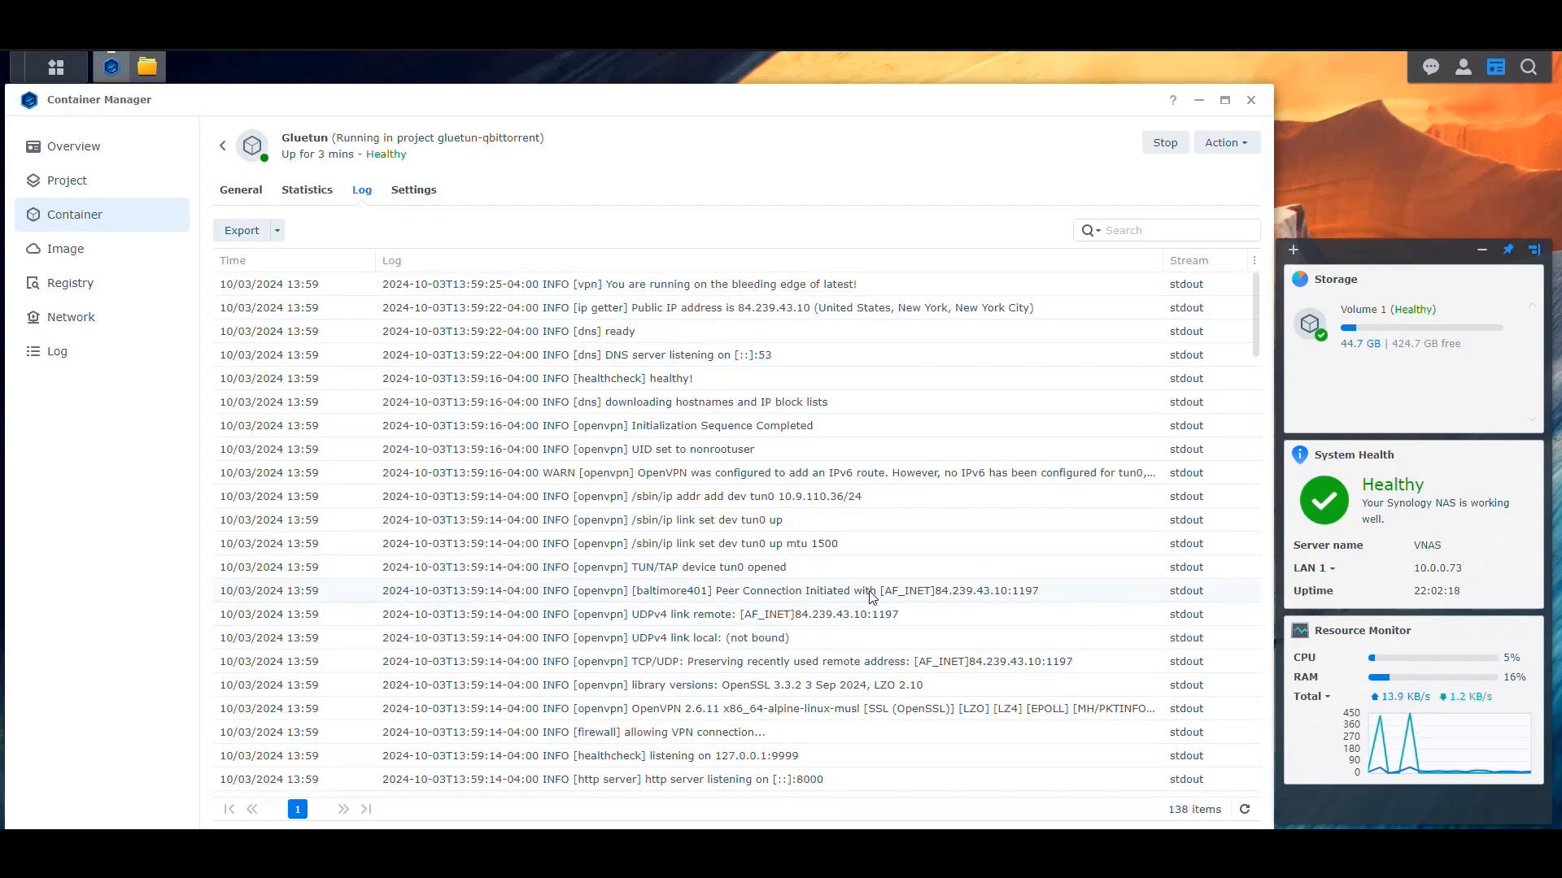
pyautogui.click(696, 599)
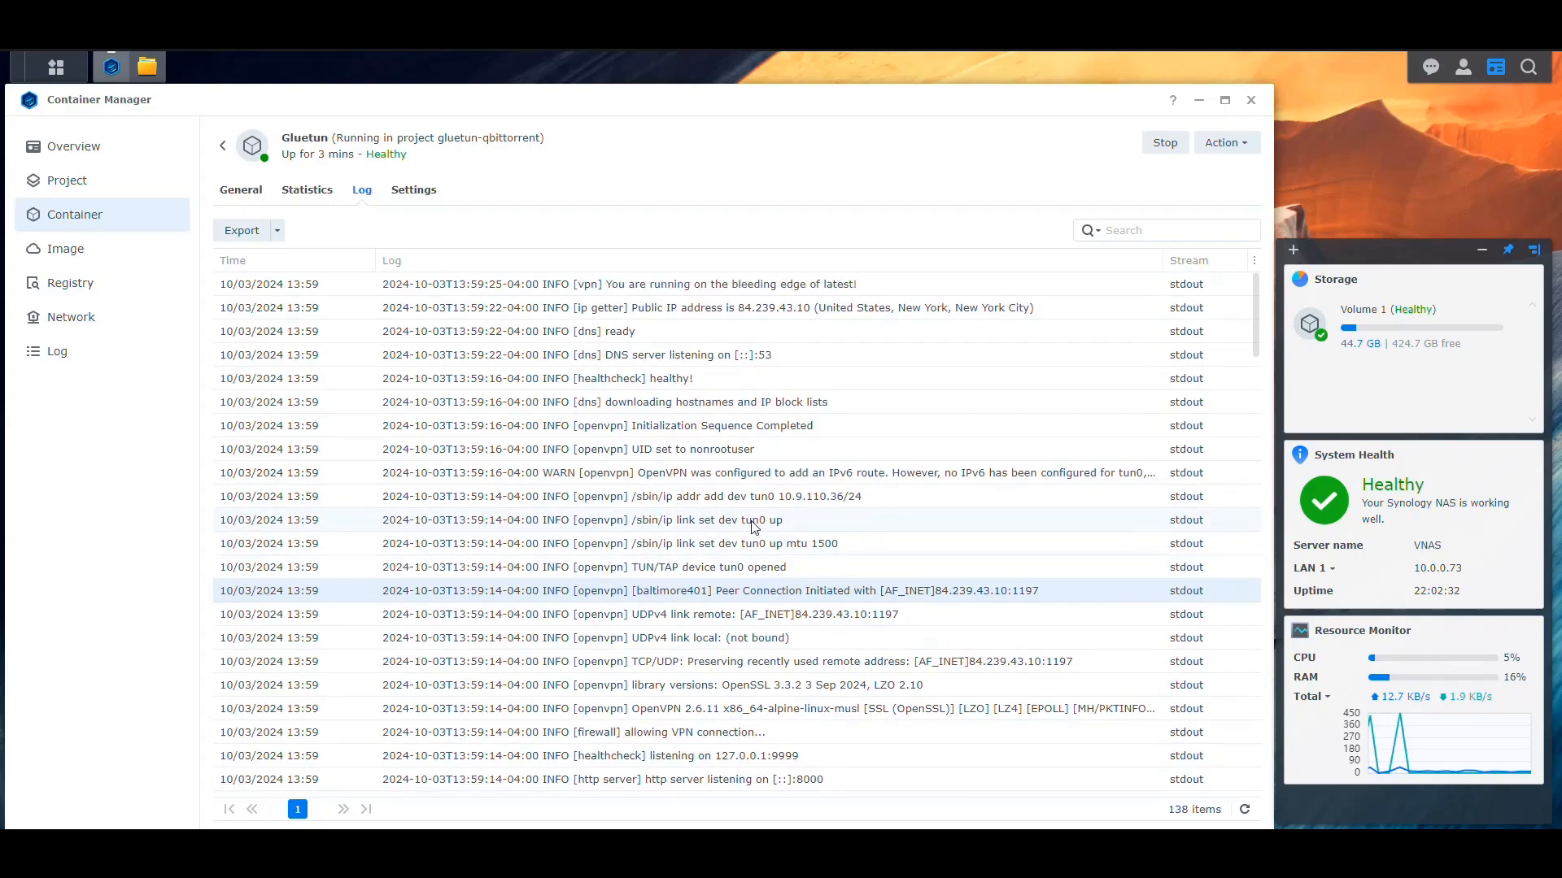
pyautogui.scroll(-1, 750, 525)
pyautogui.scroll(1, 750, 525)
pyautogui.click(622, 382)
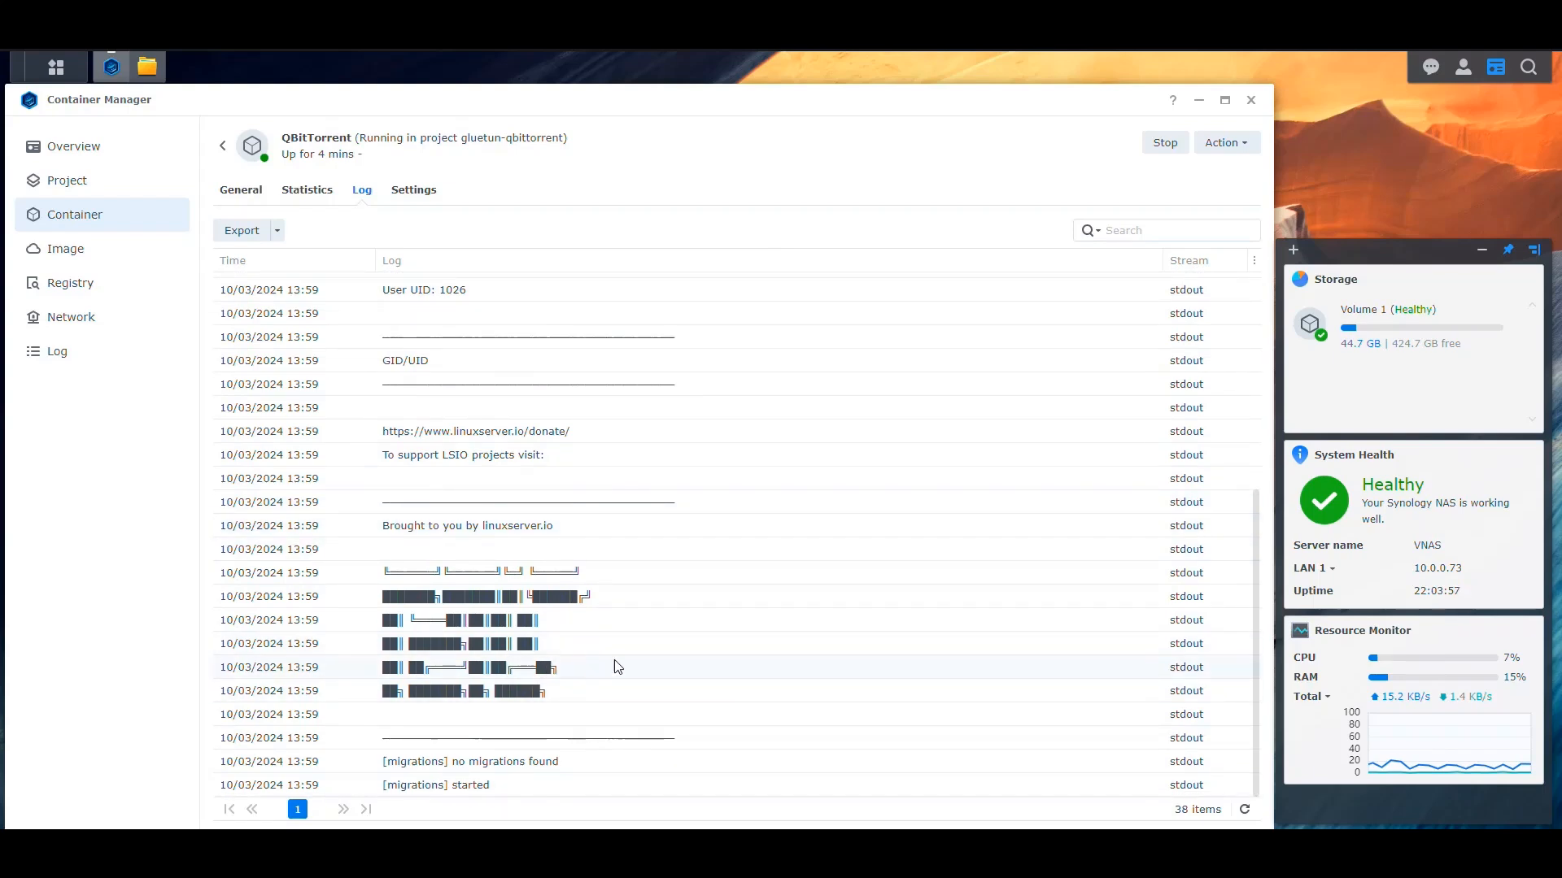
# Step: Note qBittorrent's temporary WebUI admin password in Notepad and check the log's WebUI address line
pyautogui.scroll(5, 602, 665)
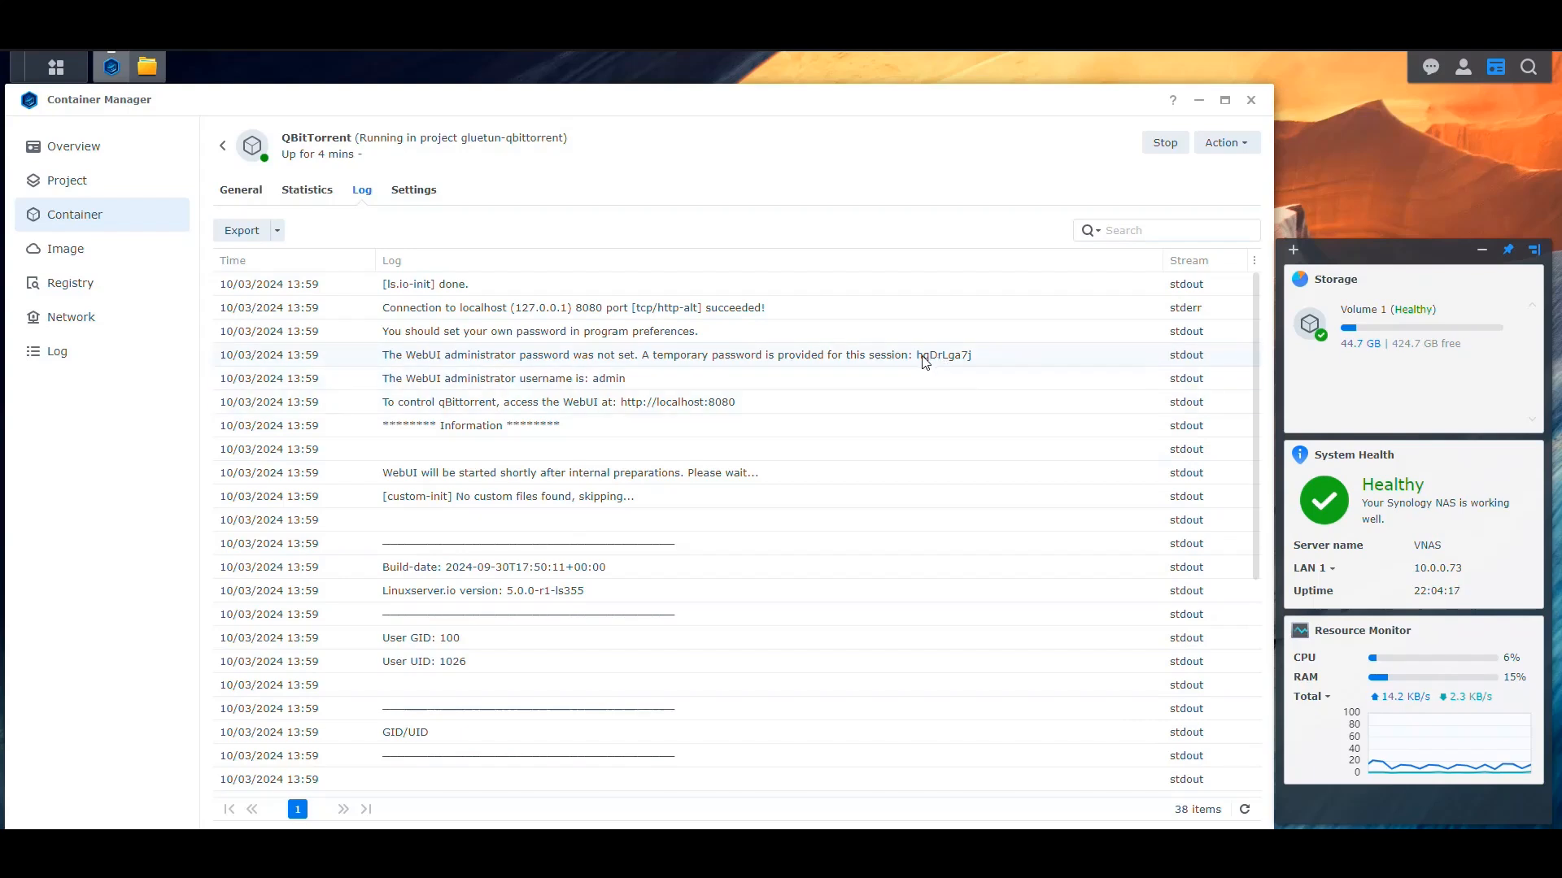
pyautogui.click(964, 363)
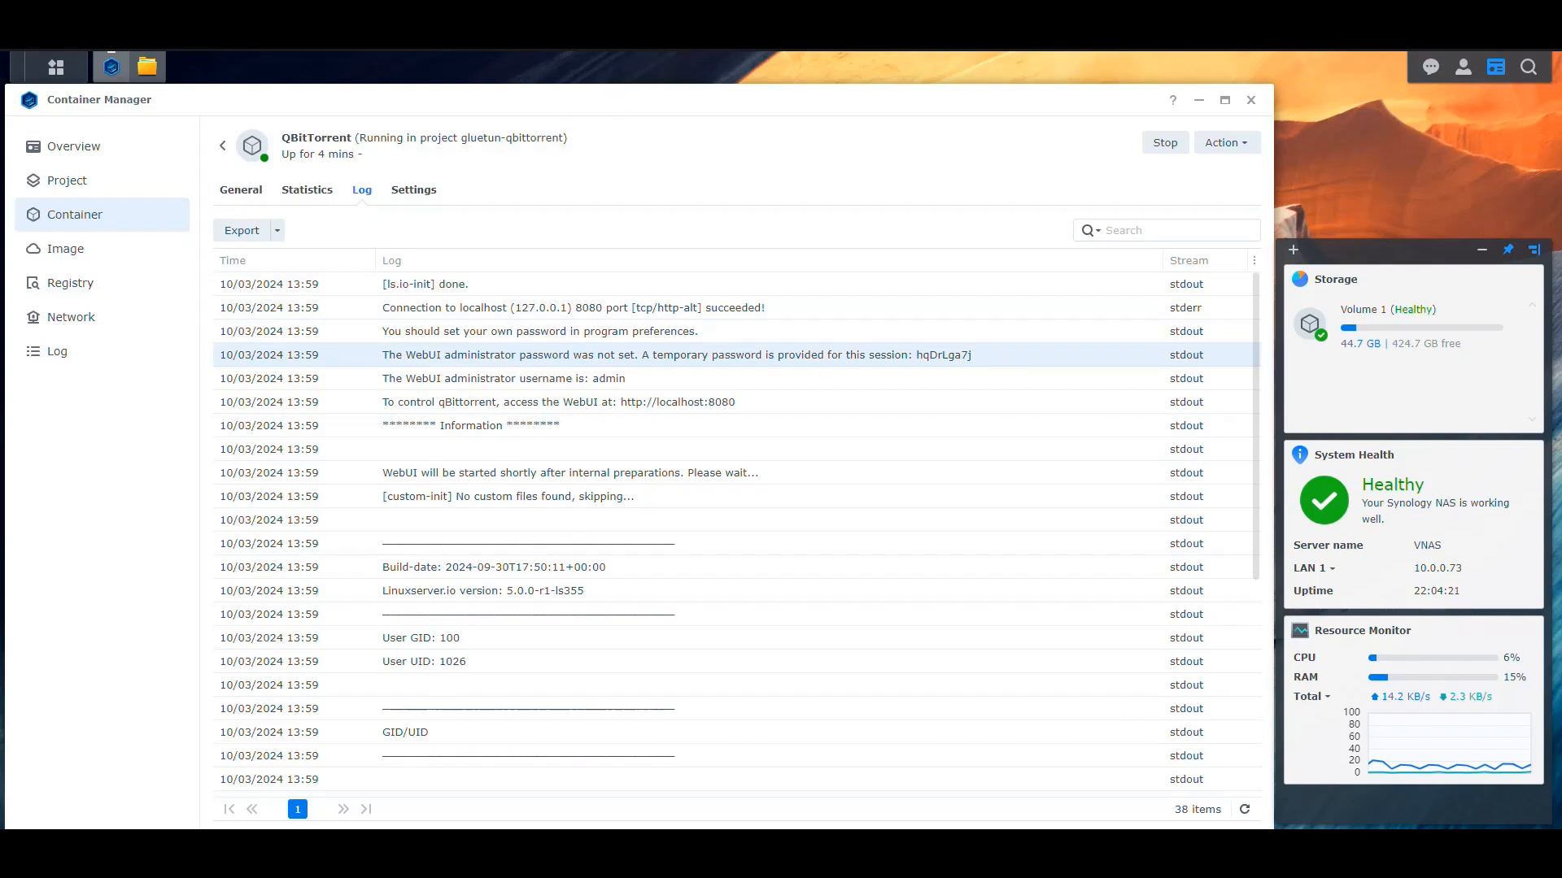
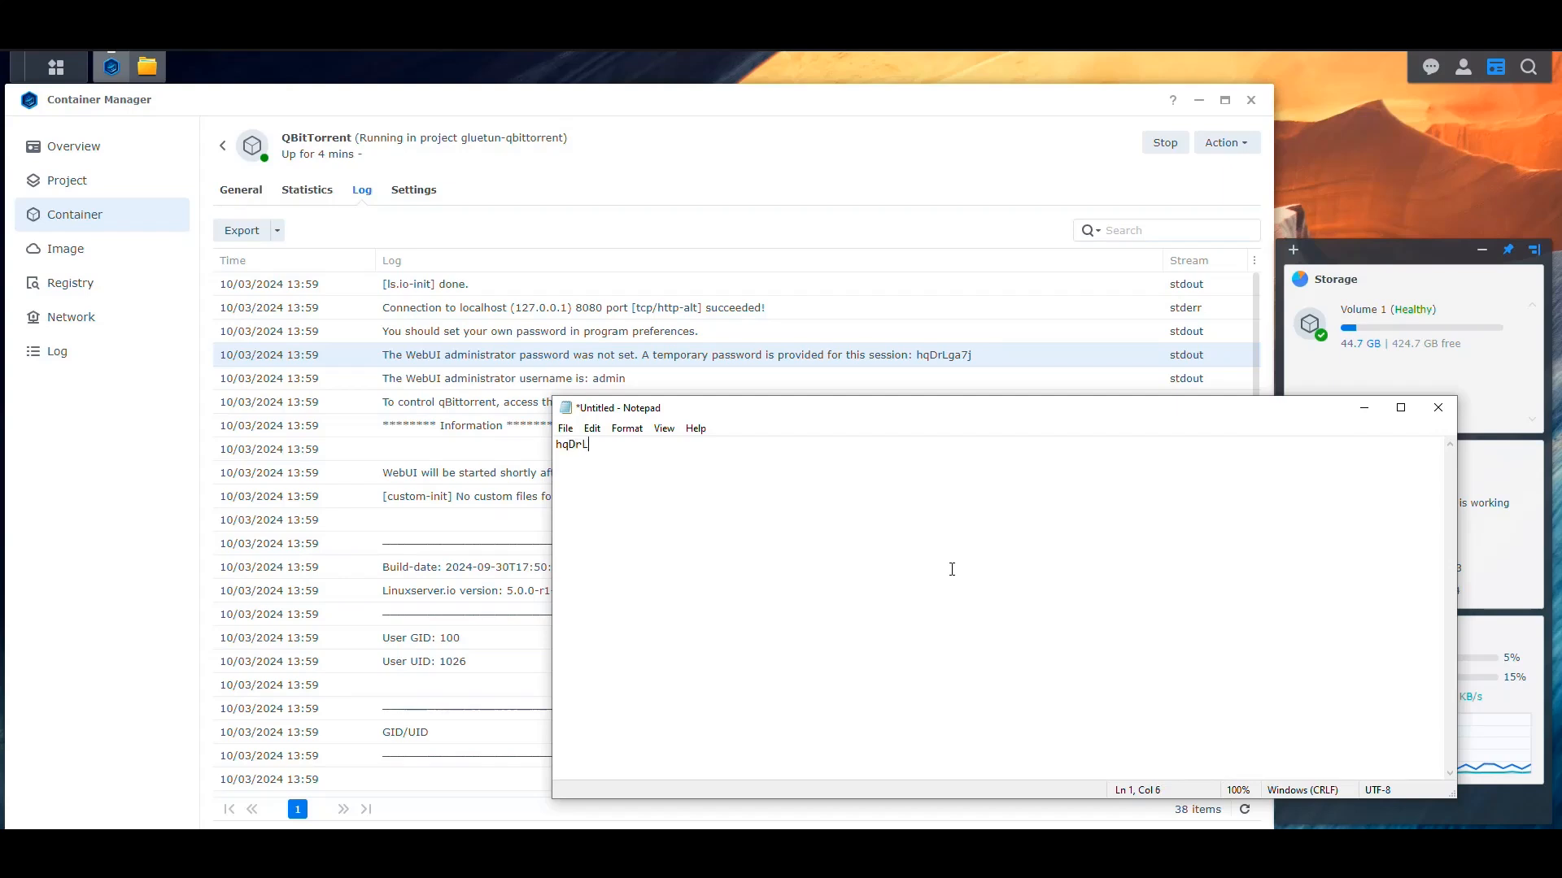
pyautogui.hotkey('ctrl', 'a')
pyautogui.click(755, 332)
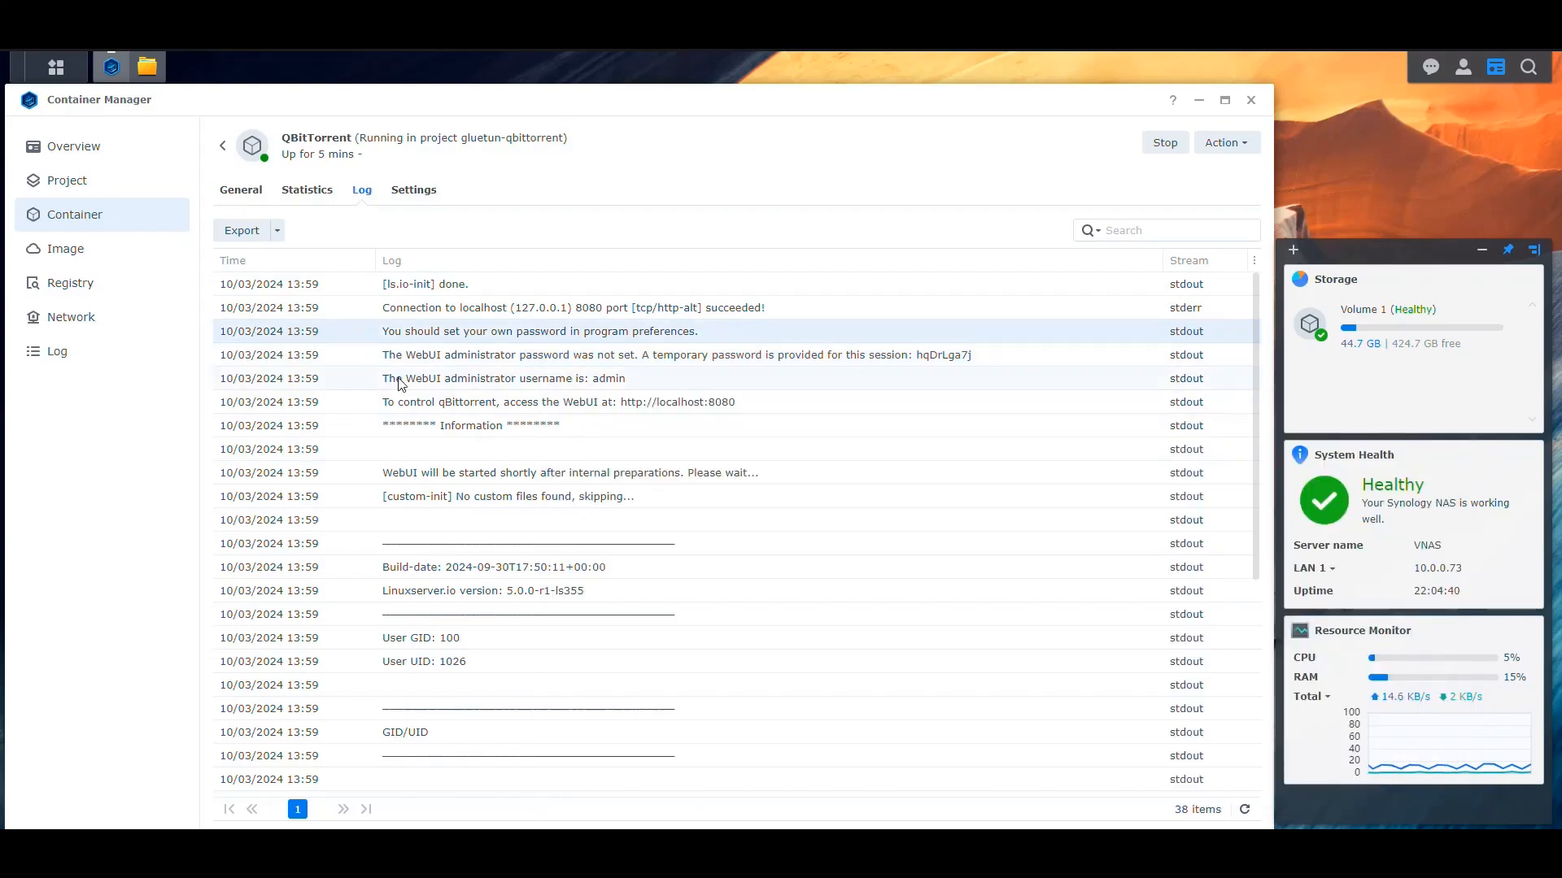
pyautogui.click(706, 310)
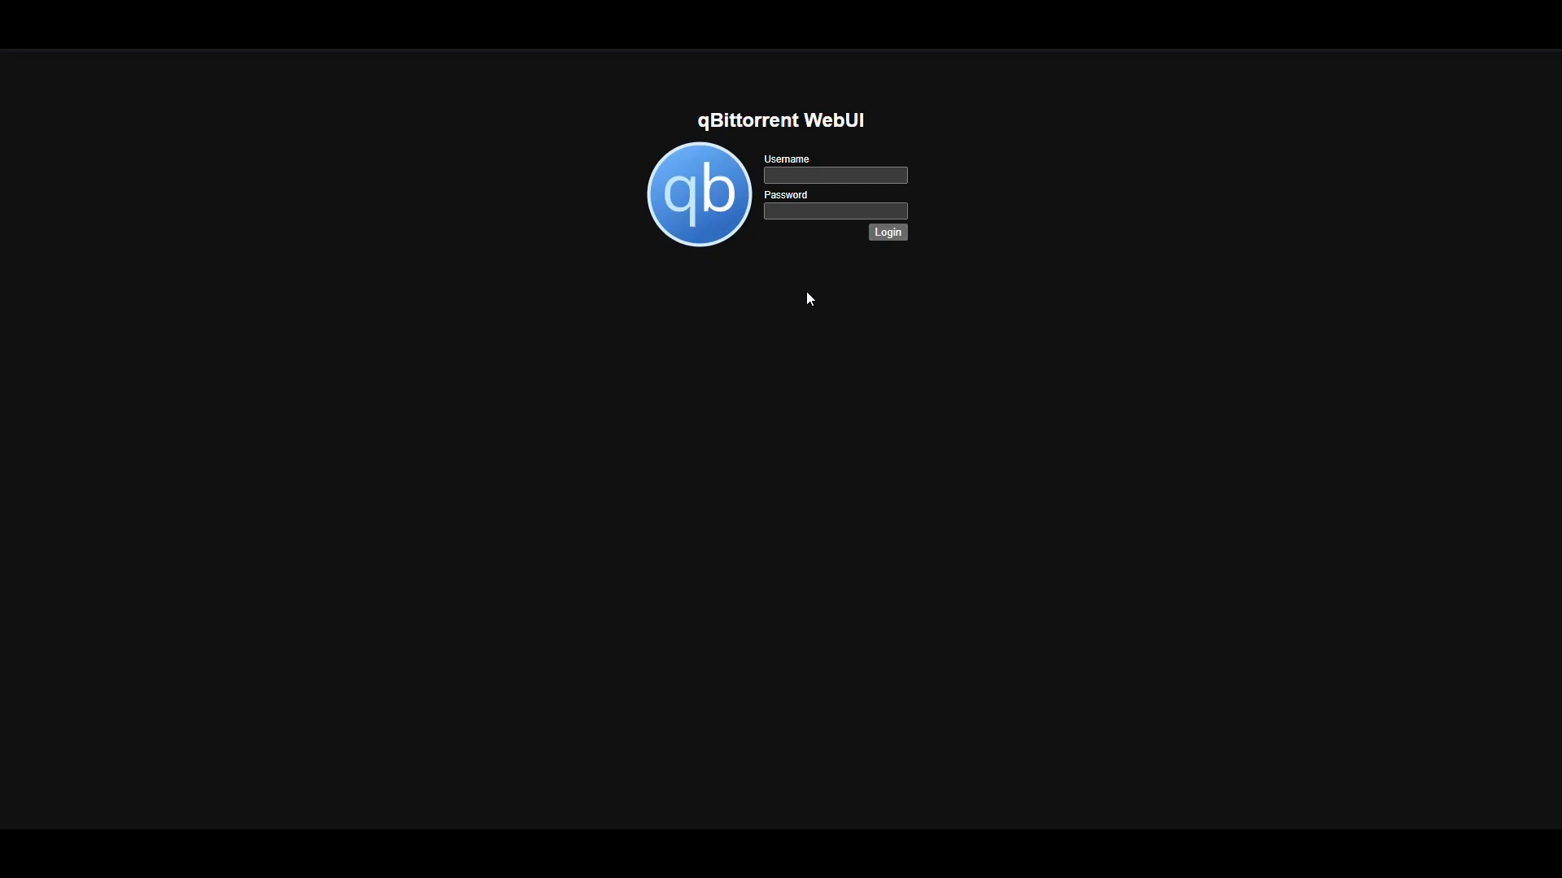
# Step: Log in to qBittorrent WebUI as admin with the temporary password, declining to save it
pyautogui.click(803, 210)
pyautogui.press('Escape')
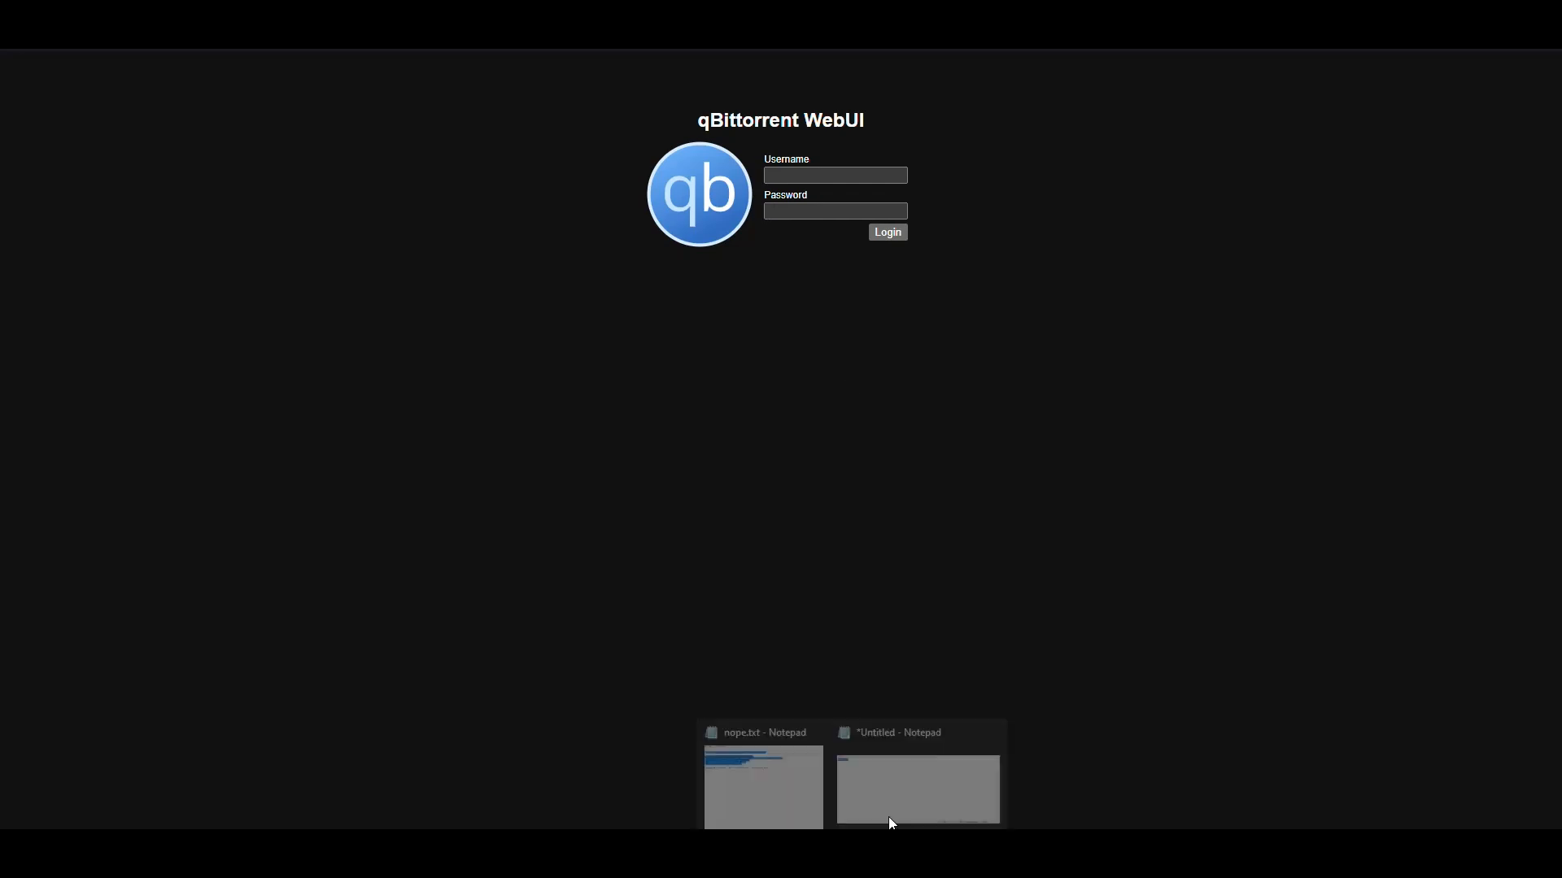
pyautogui.click(894, 805)
pyautogui.click(843, 212)
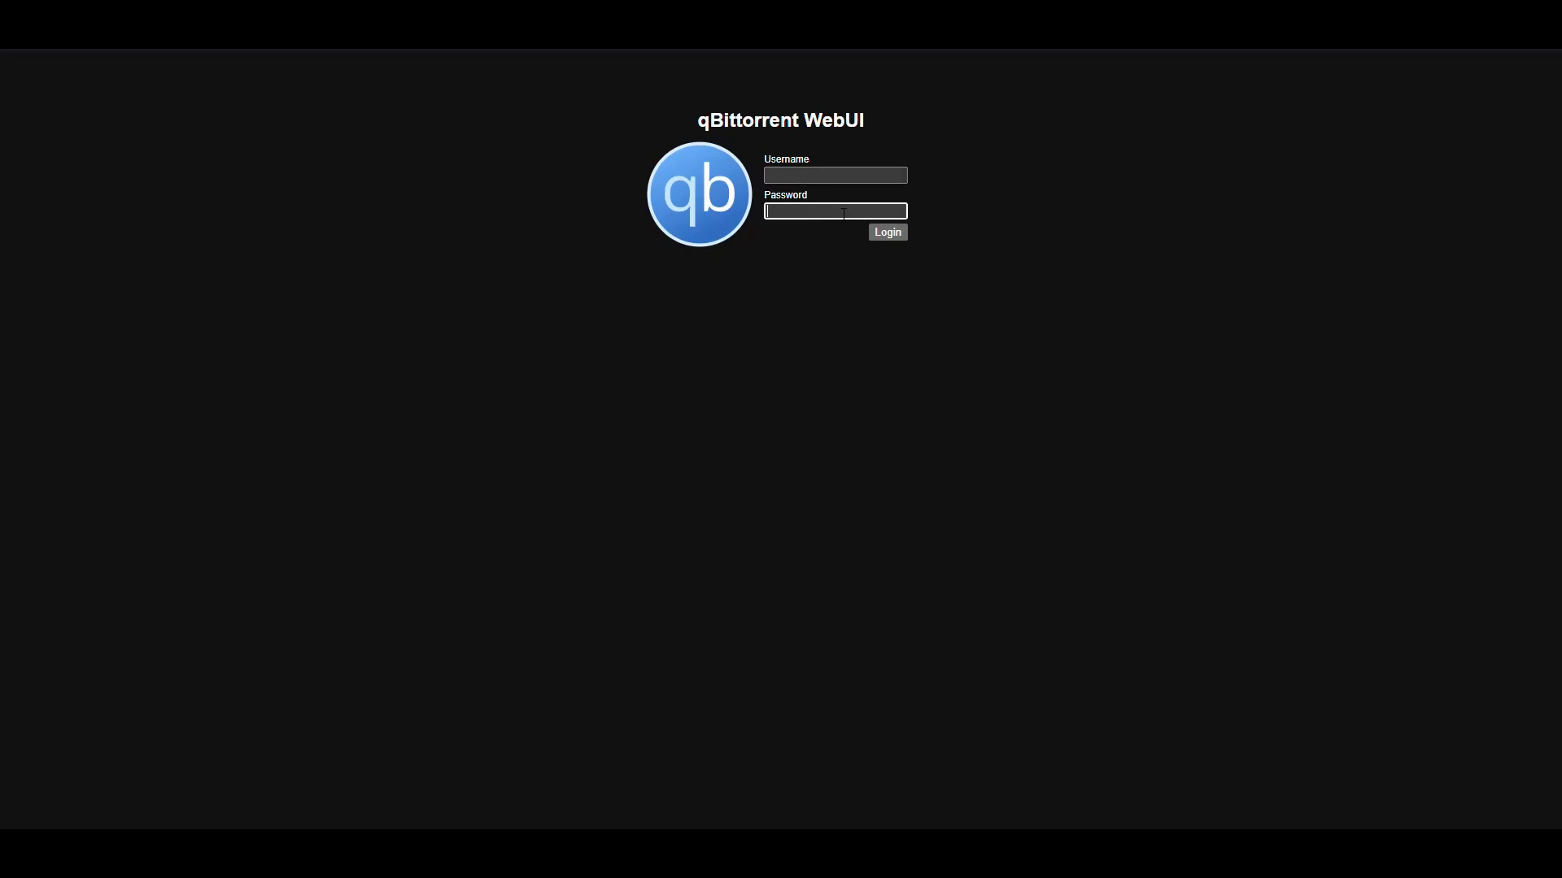
pyautogui.hotkey('shift', 'Tab')
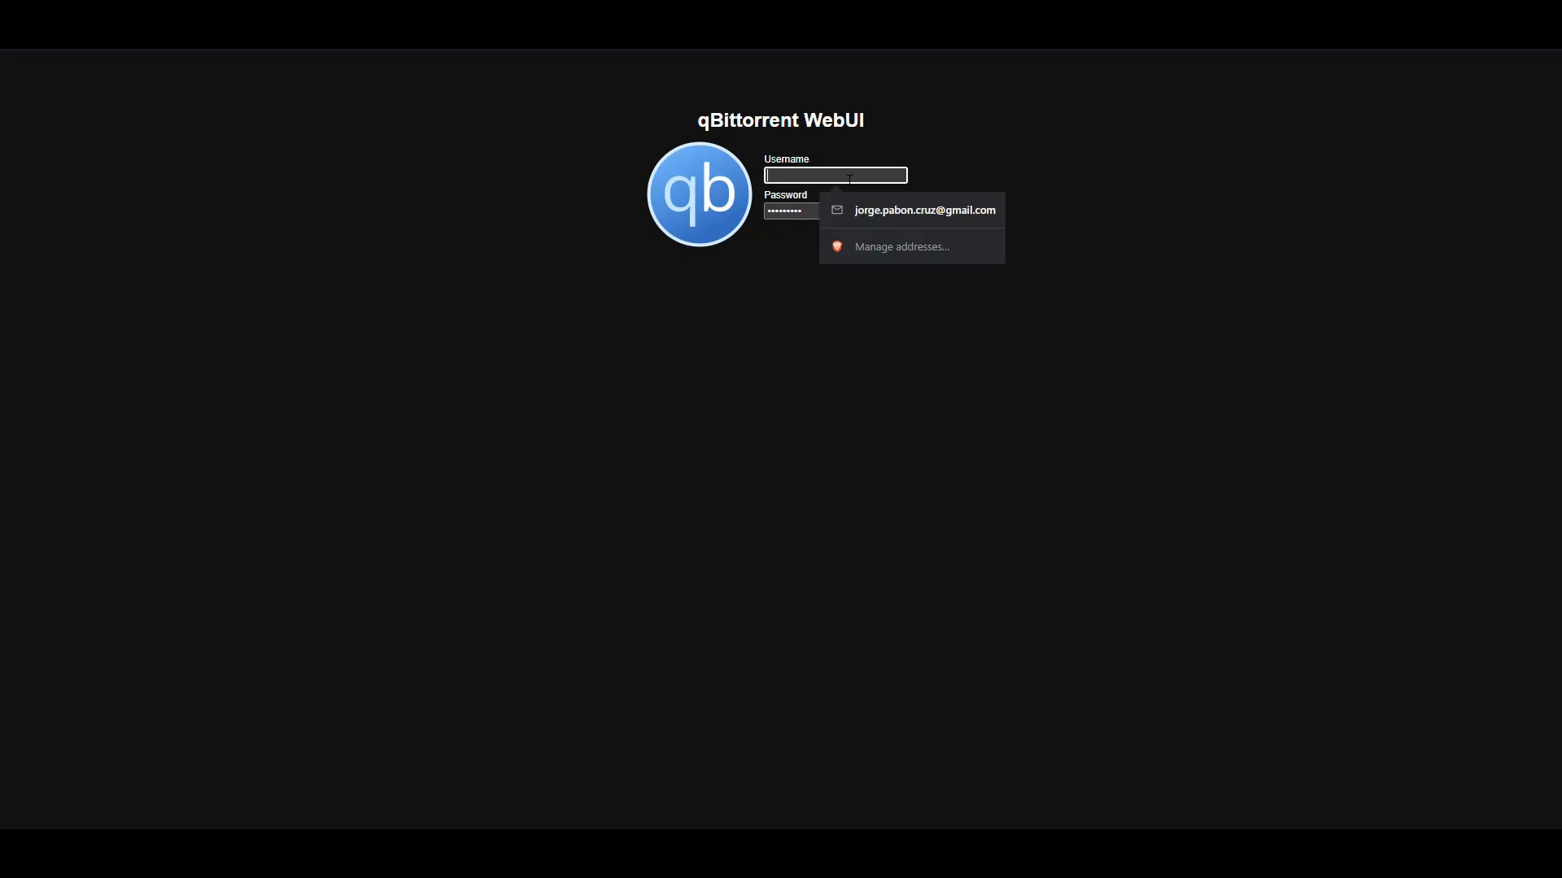
pyautogui.write('admin')
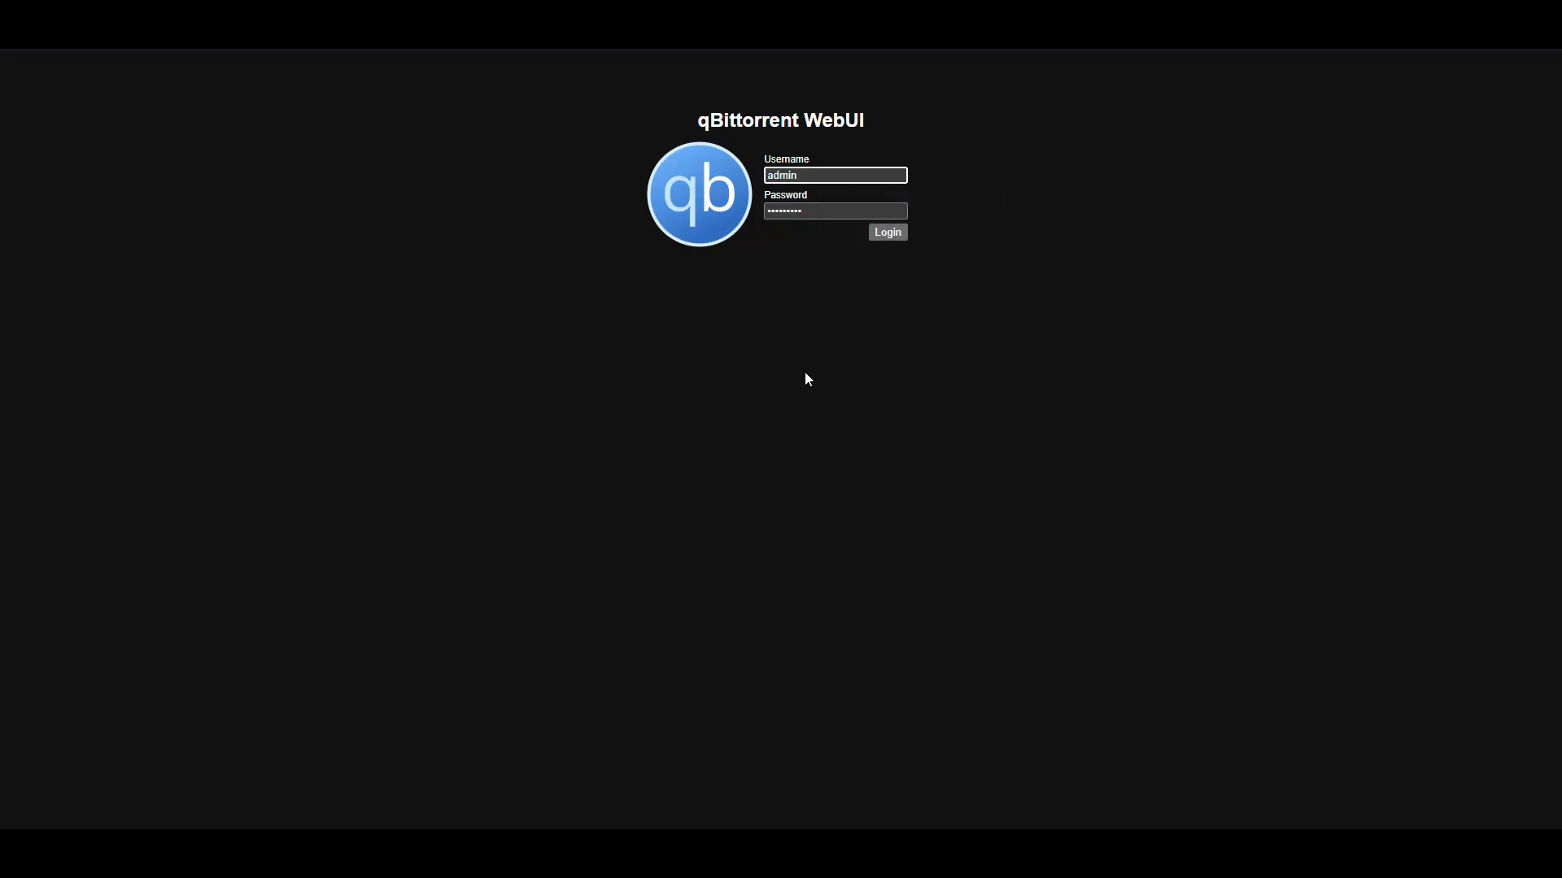
pyautogui.press('Return')
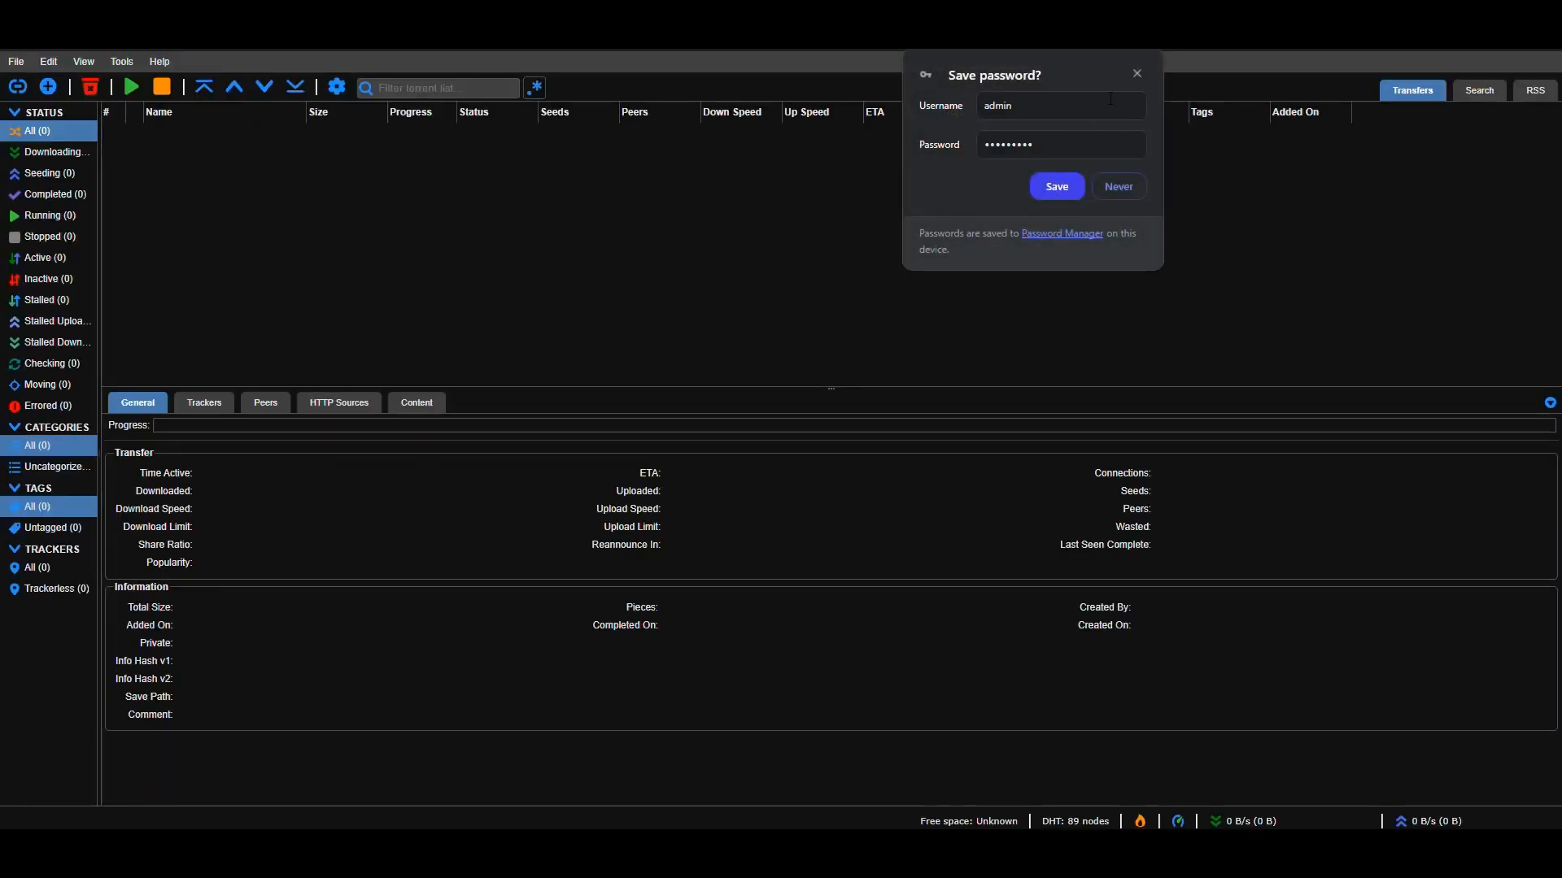
pyautogui.click(1129, 145)
pyautogui.click(1129, 146)
pyautogui.click(1137, 74)
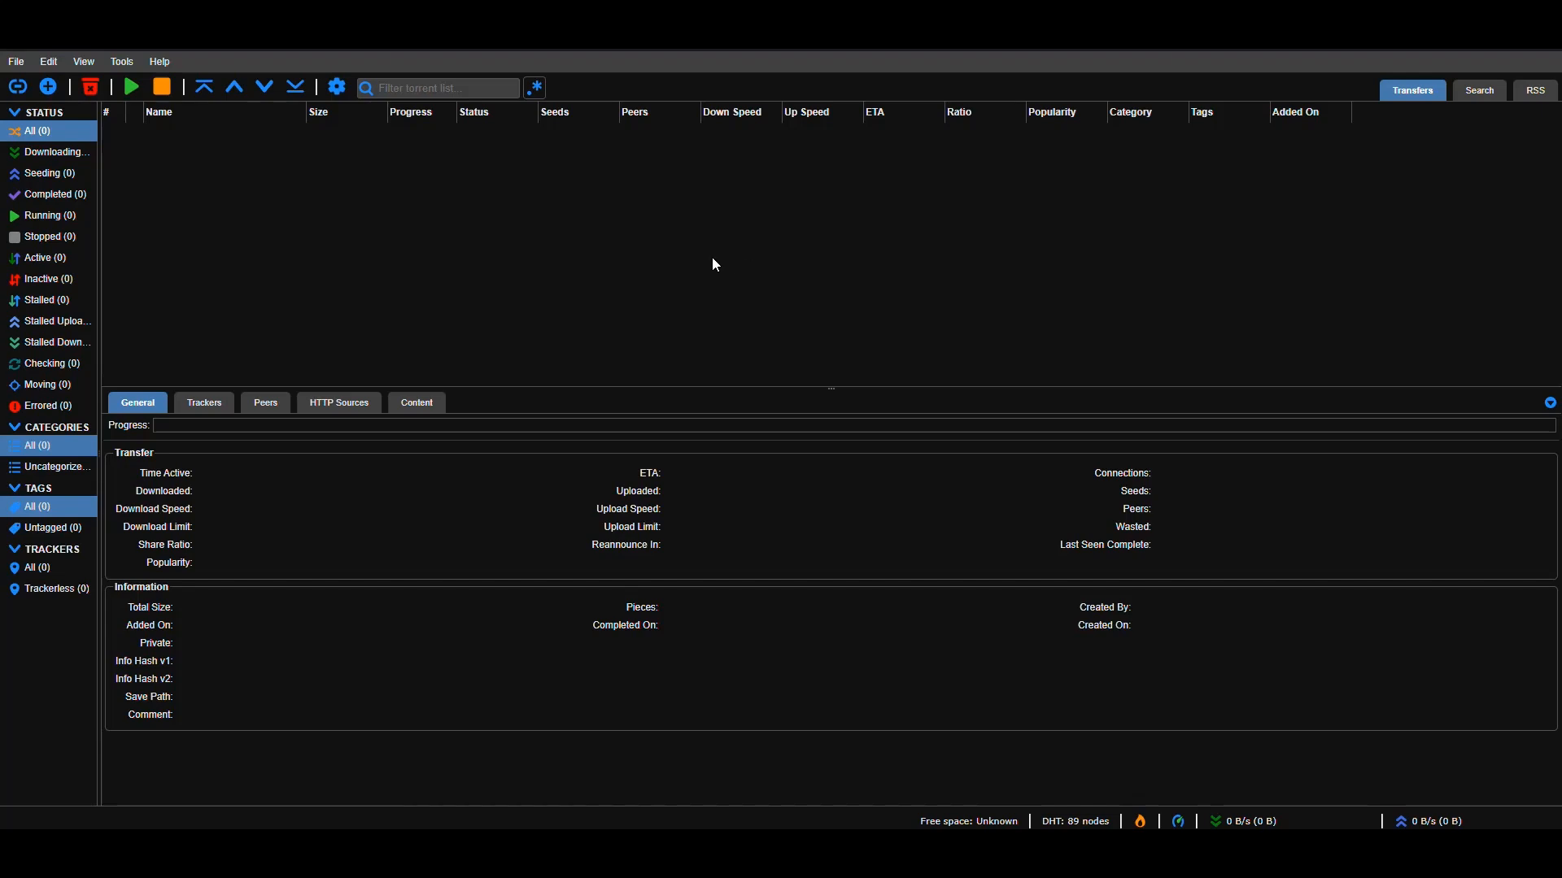
# Step: Review the qBittorrent Downloads, Connection, Speed and BitTorrent options
pyautogui.click(337, 87)
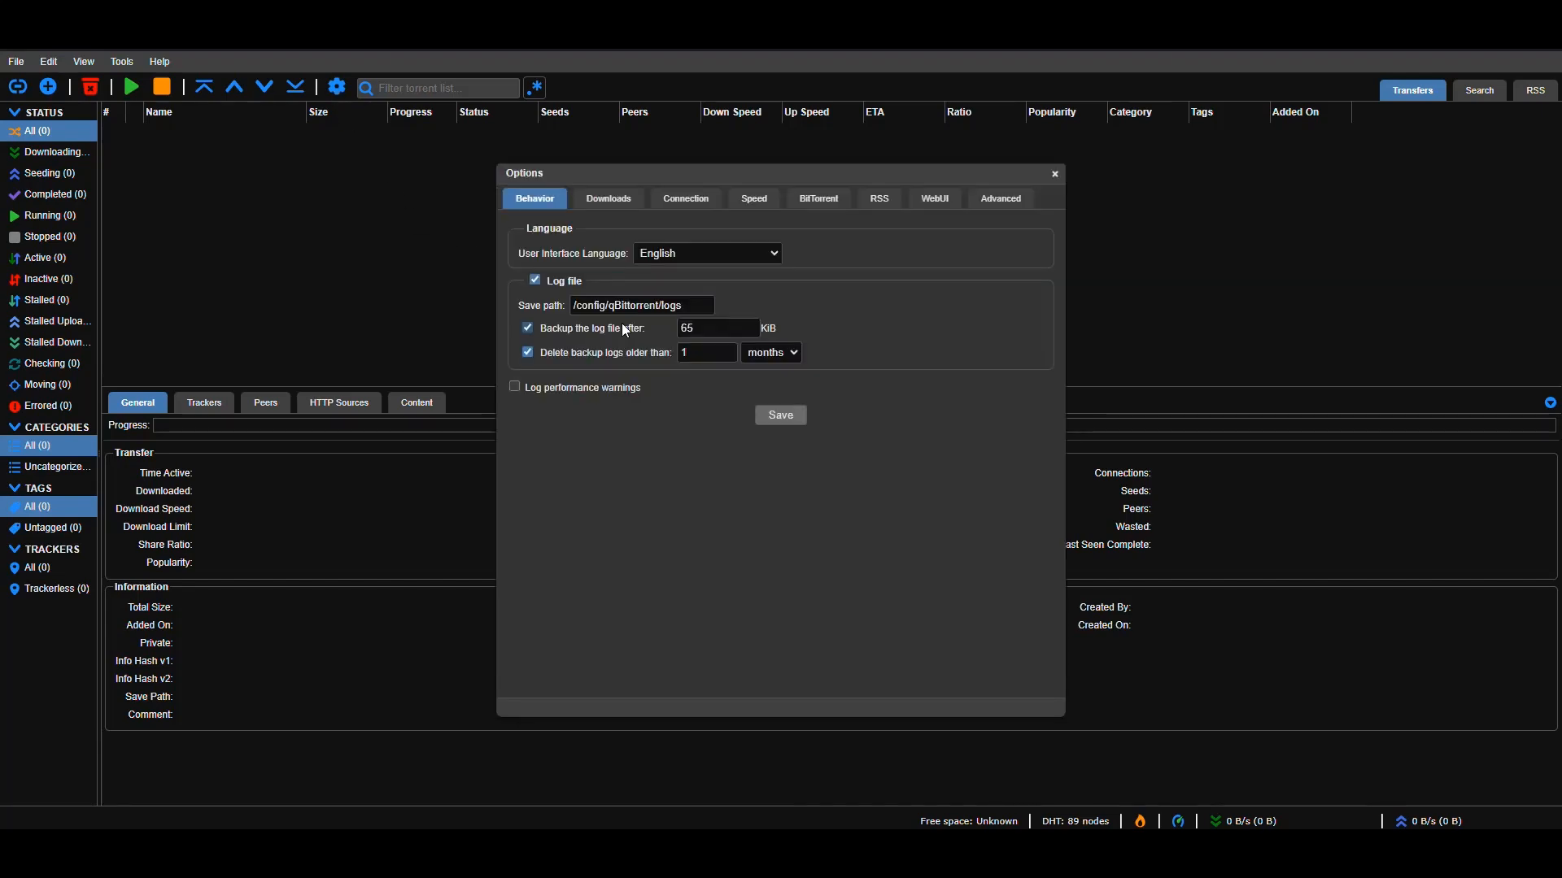
pyautogui.click(605, 204)
pyautogui.click(690, 200)
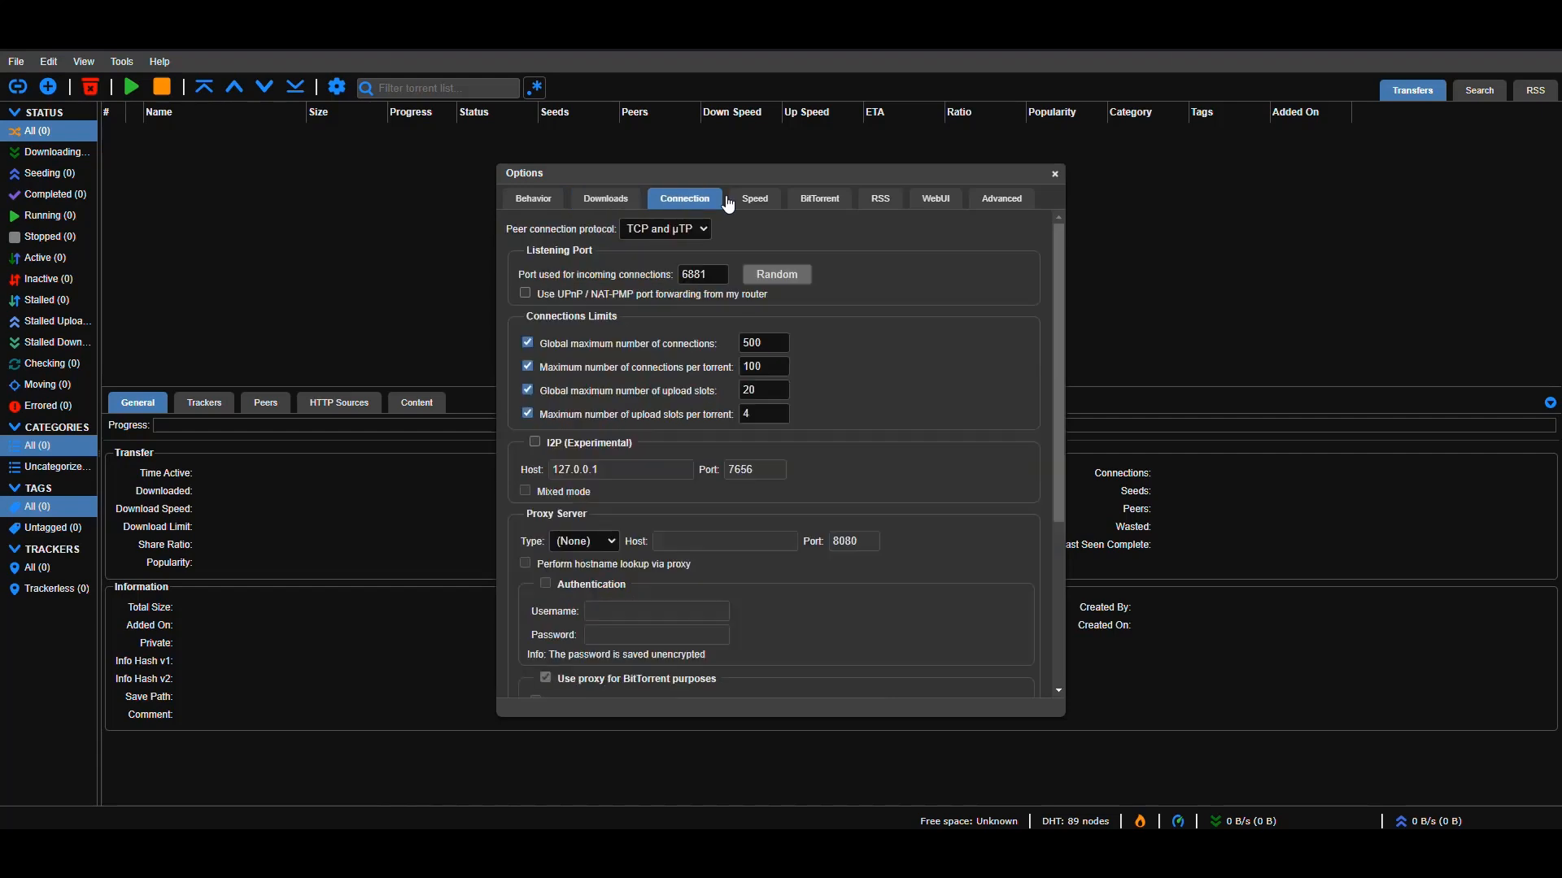
pyautogui.click(756, 202)
pyautogui.click(820, 200)
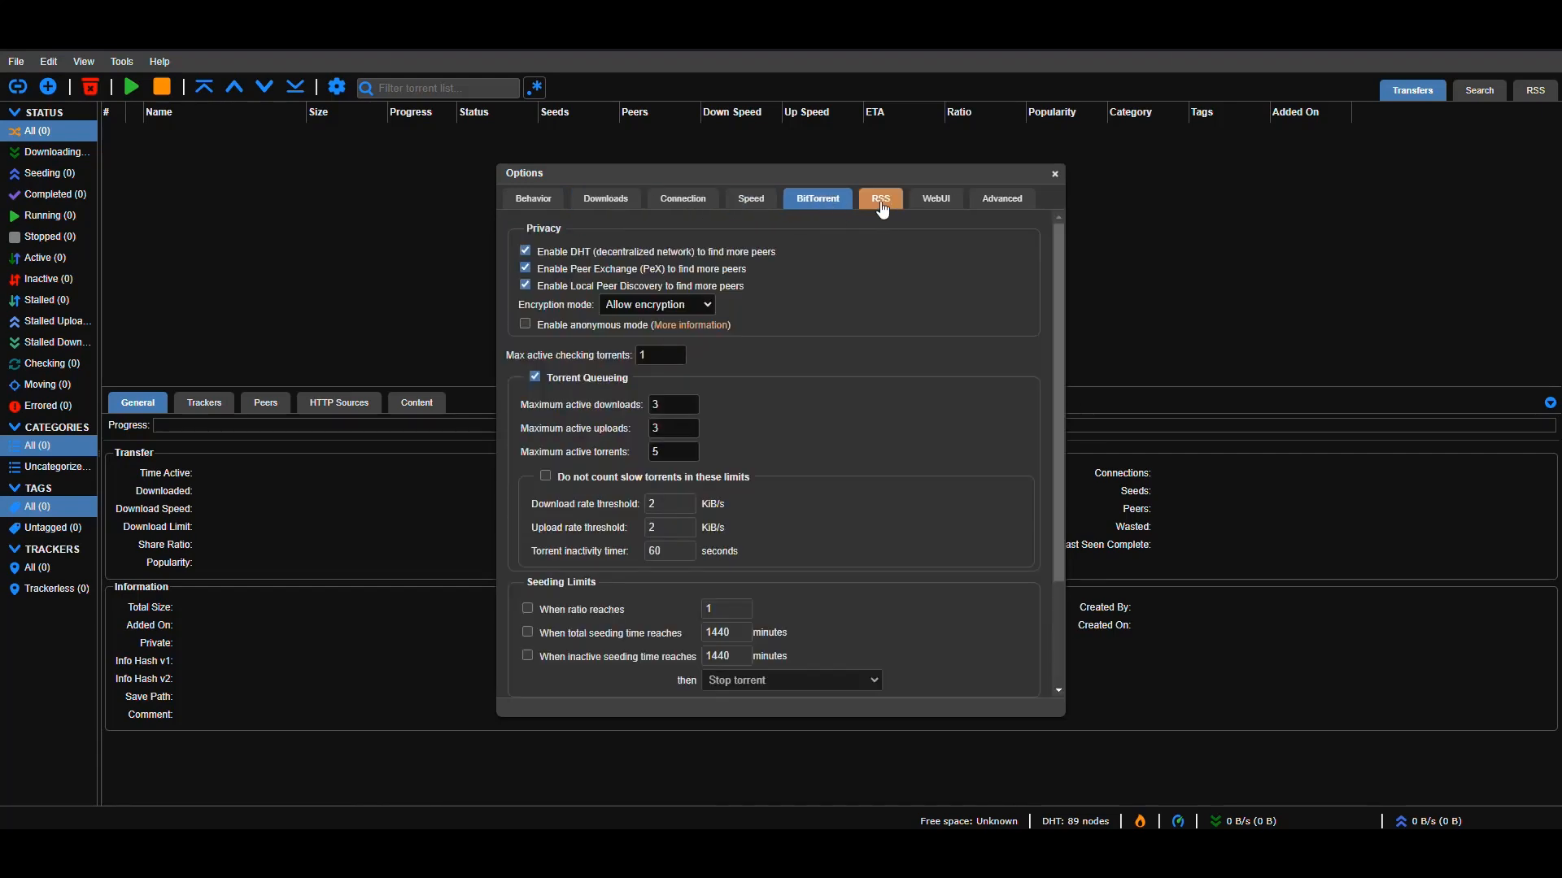
# Step: Close Options and stop the QBitTorrent container in Container Manager
pyautogui.click(1055, 175)
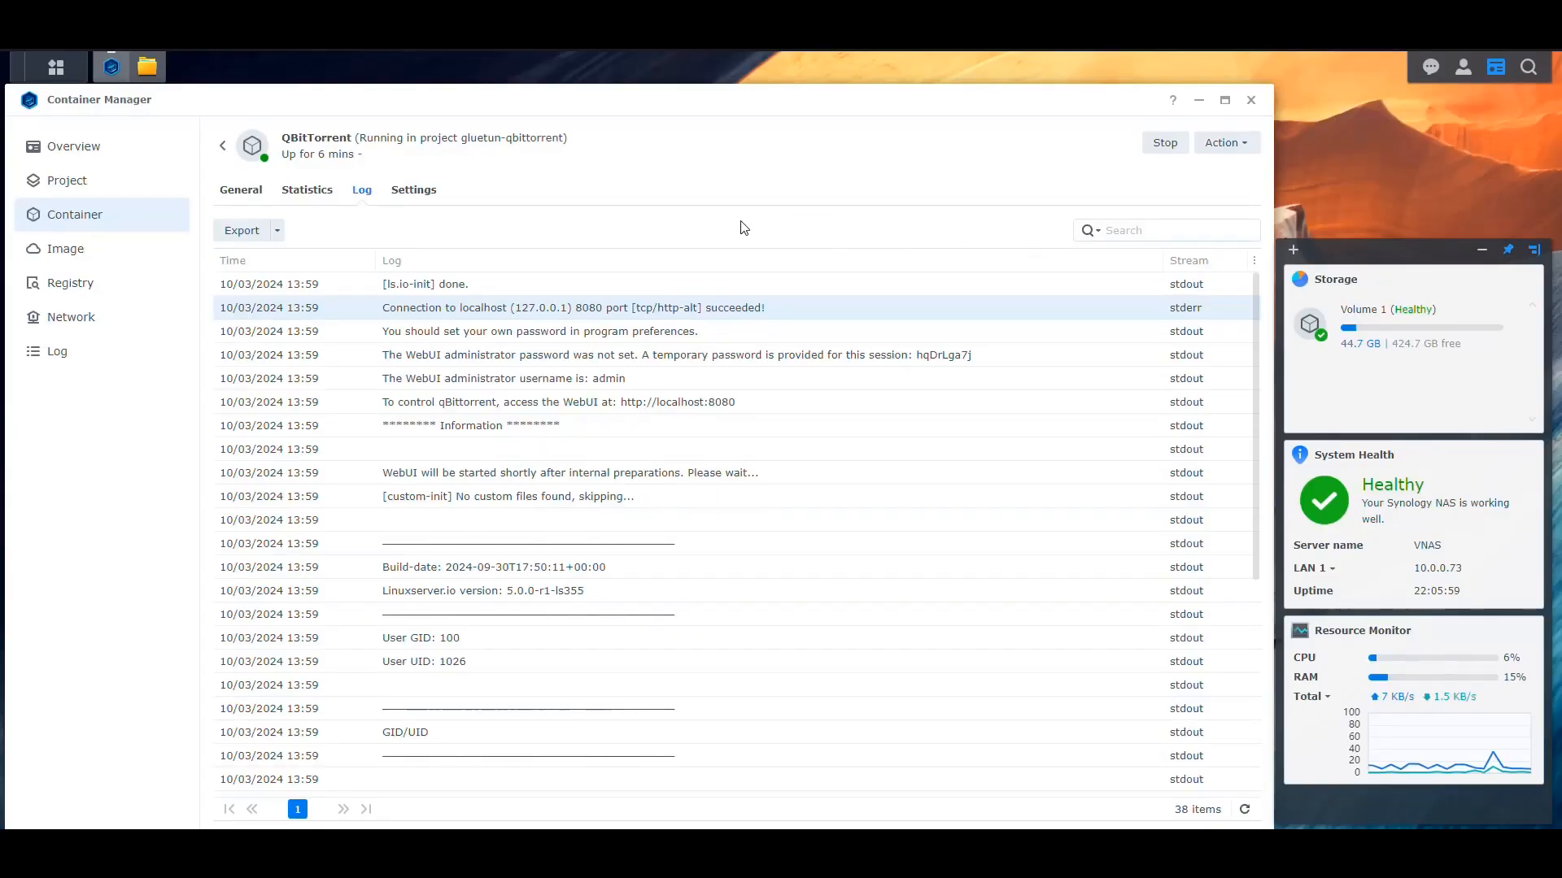
pyautogui.click(1164, 144)
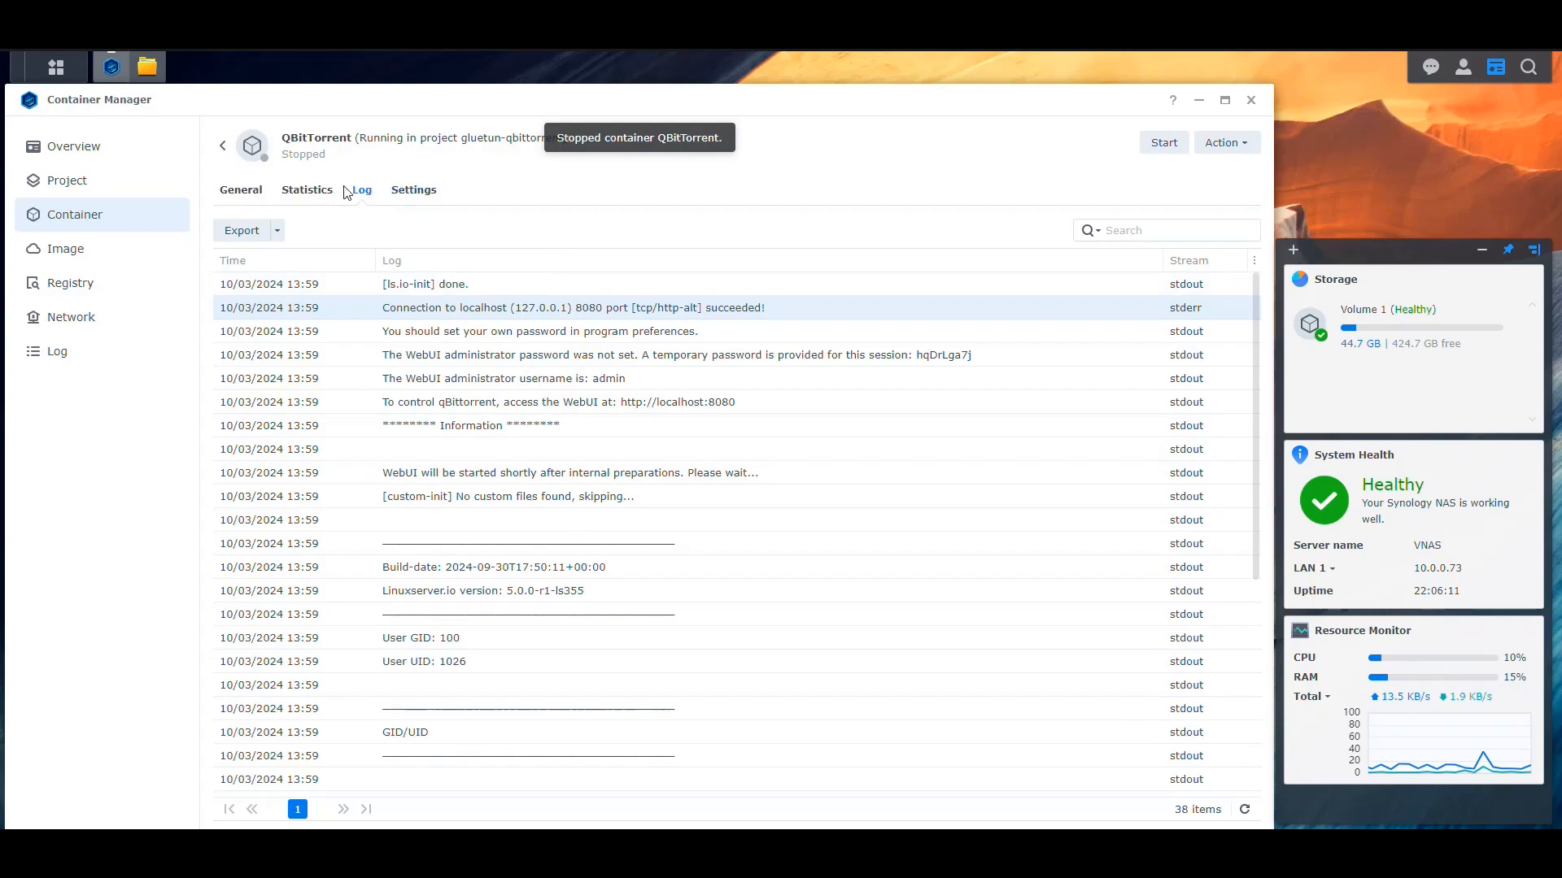
pyautogui.click(147, 68)
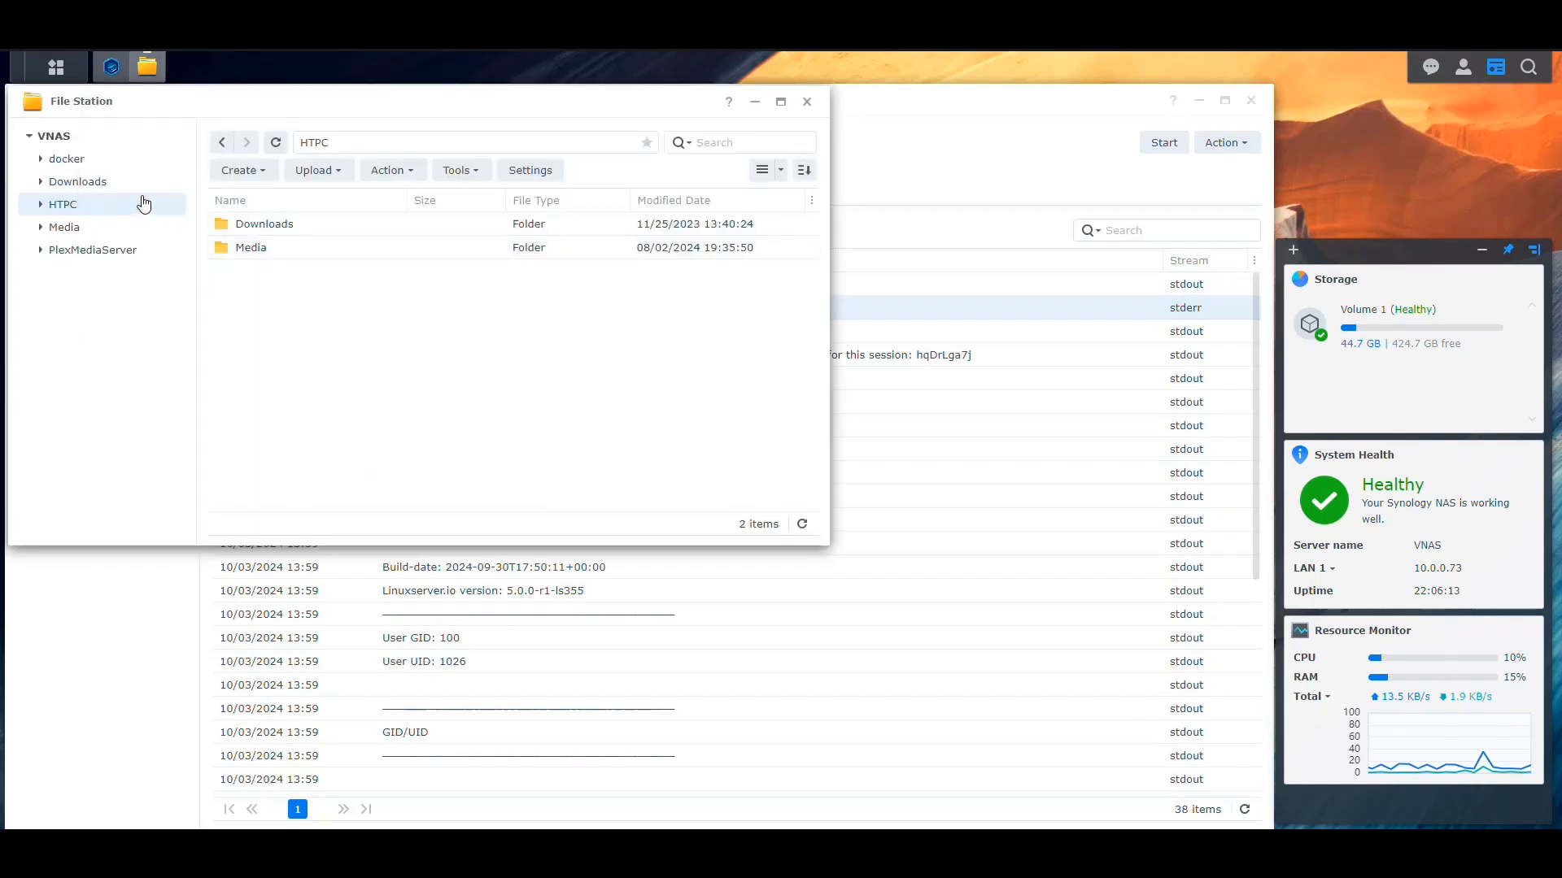
# Step: Inspect the current config files in docker/Configs/QBitTorrent/qBittorrent
pyautogui.click(65, 158)
pyautogui.doubleClick(272, 224)
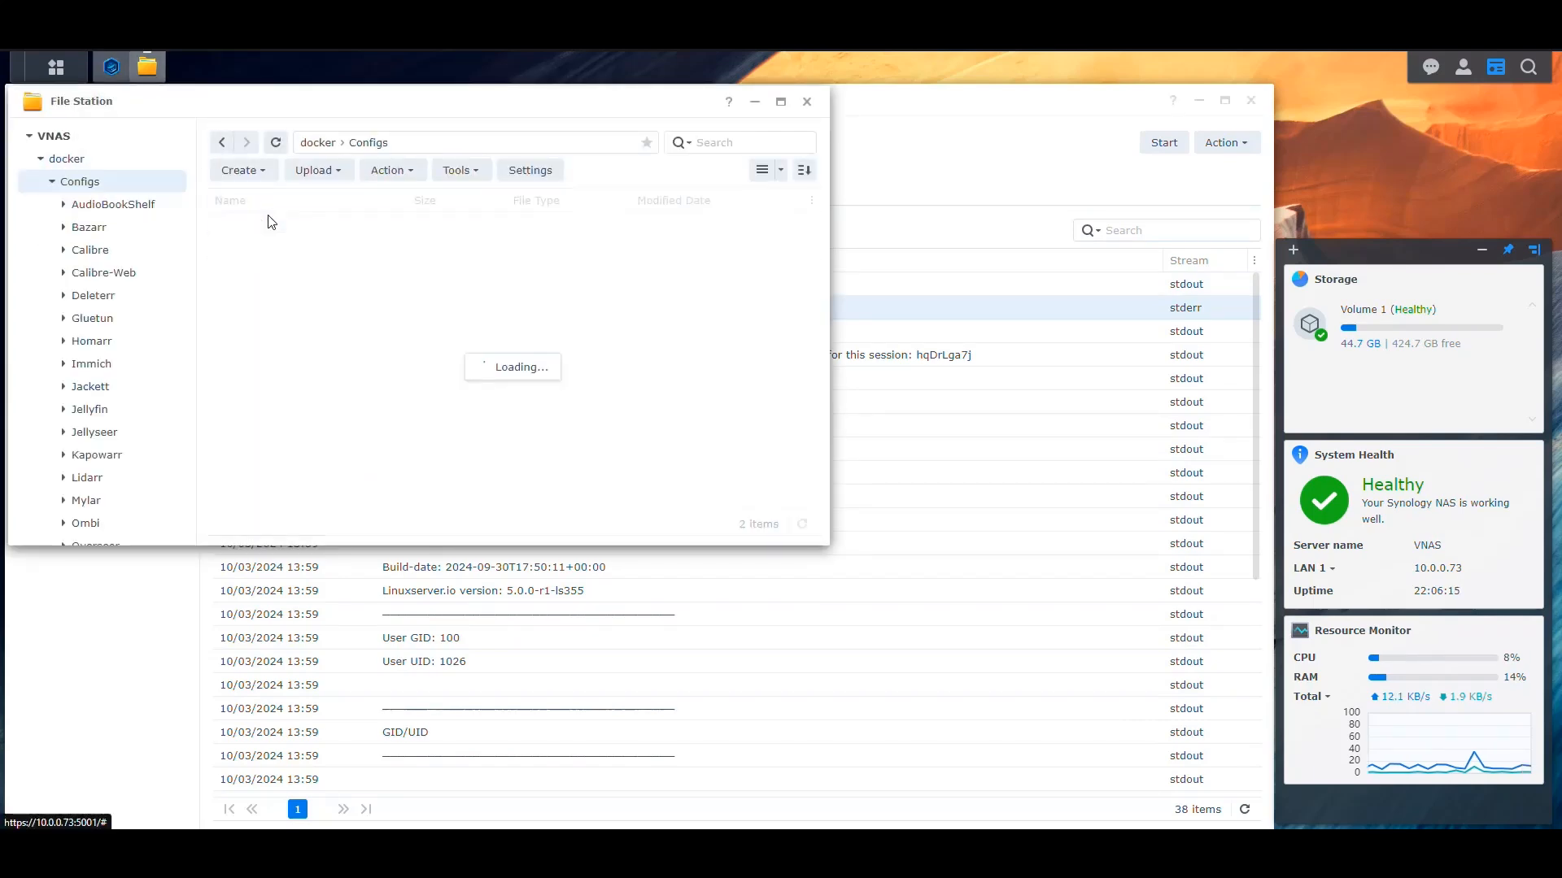
pyautogui.scroll(-3, 321, 372)
pyautogui.doubleClick(289, 409)
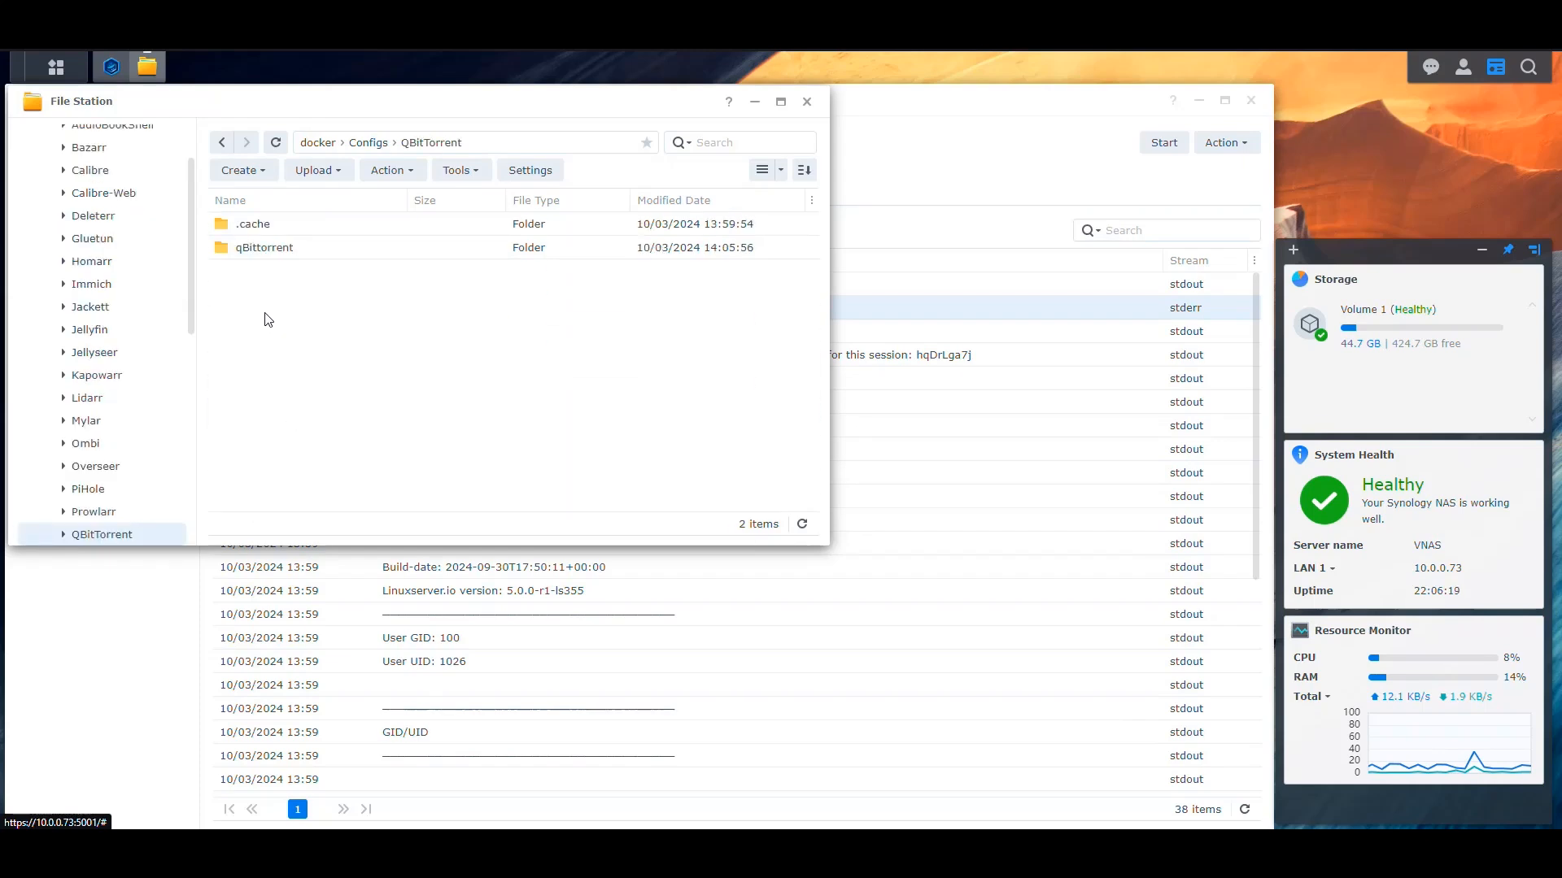
pyautogui.click(268, 254)
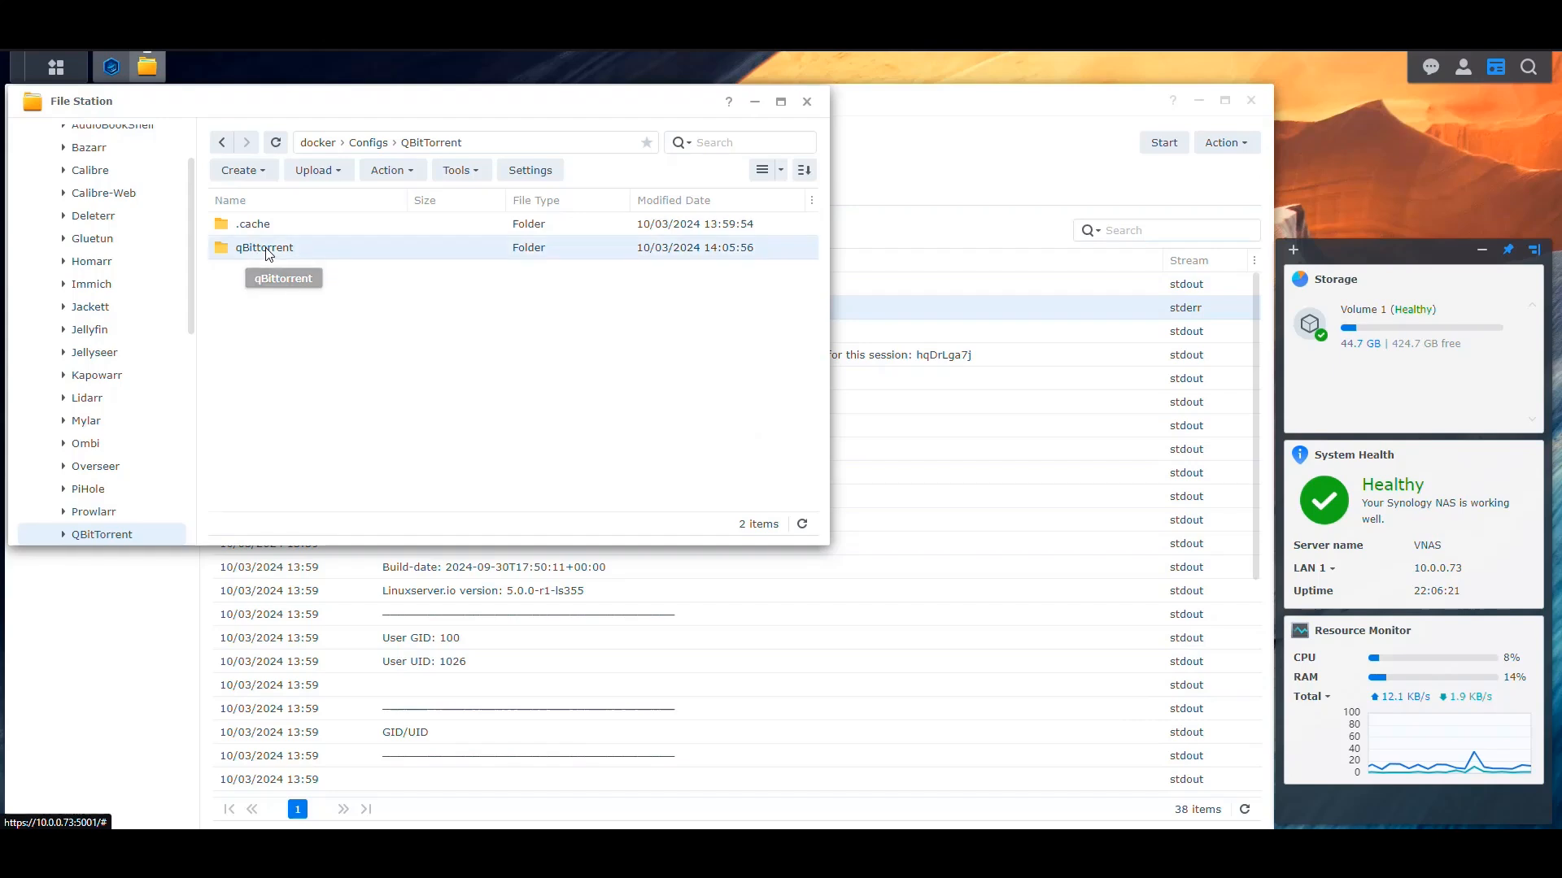
pyautogui.doubleClick(269, 255)
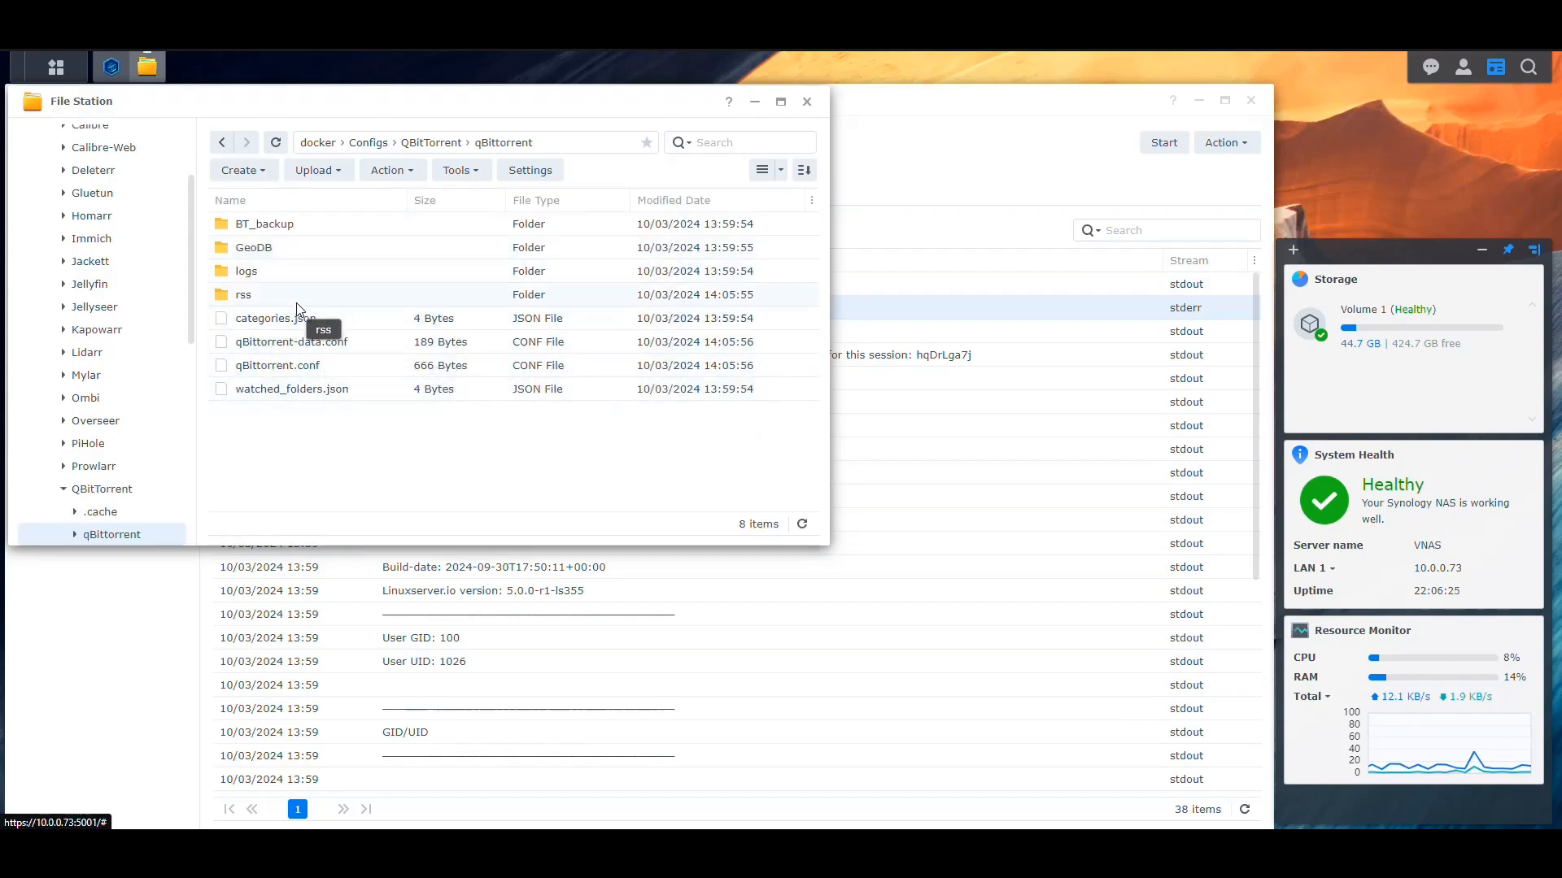
pyautogui.click(371, 144)
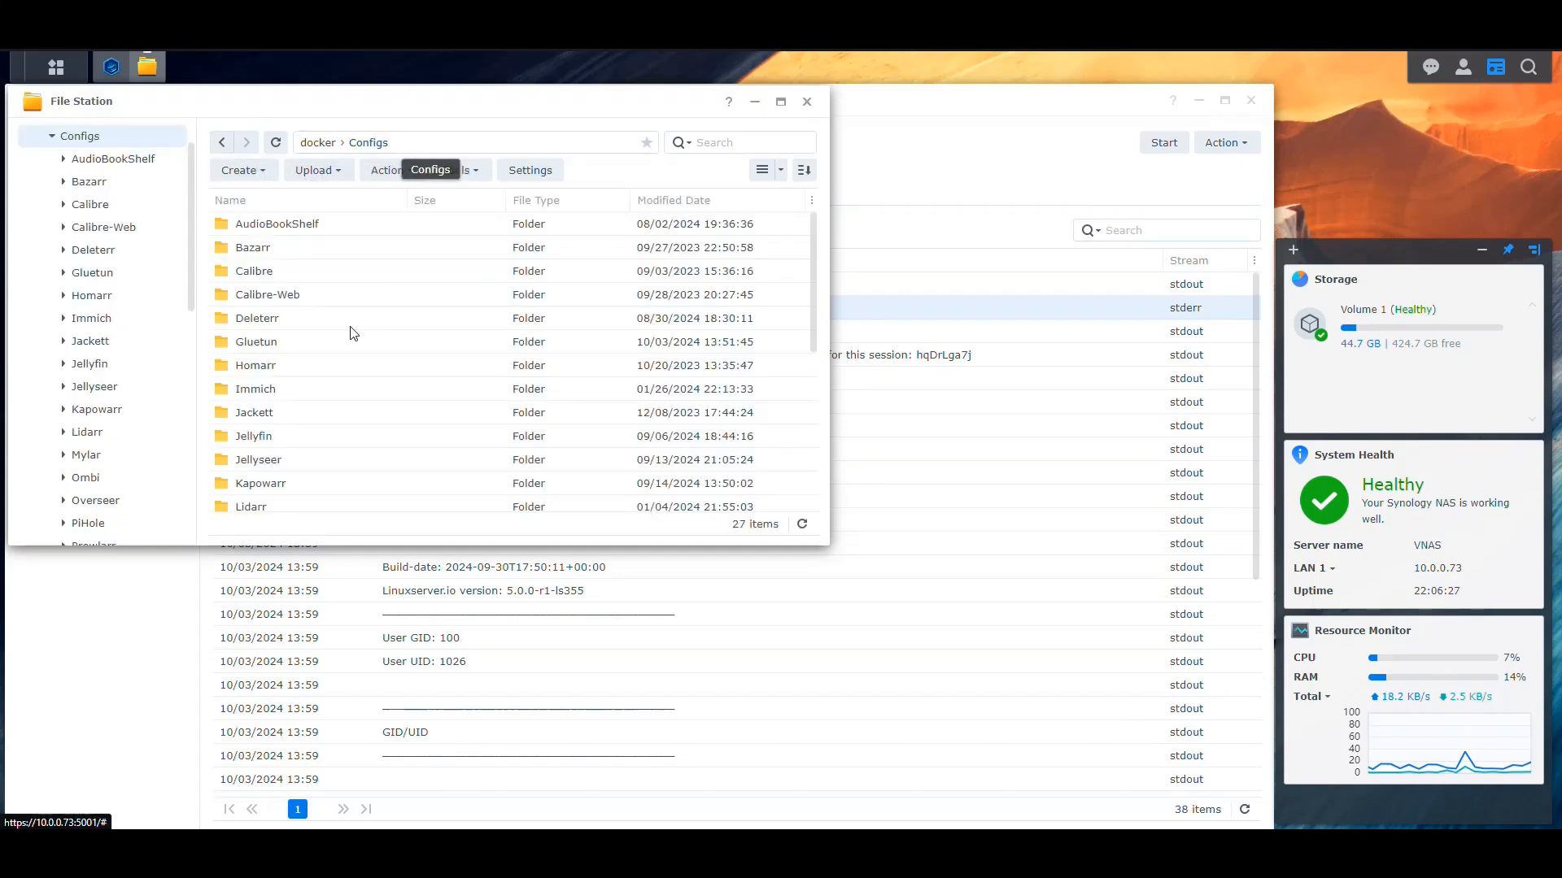
# Step: Copy the three config files from QBitTorrent-VPN's qBittorrent config folder
pyautogui.scroll(-5, 366, 415)
pyautogui.doubleClick(299, 337)
pyautogui.doubleClick(269, 248)
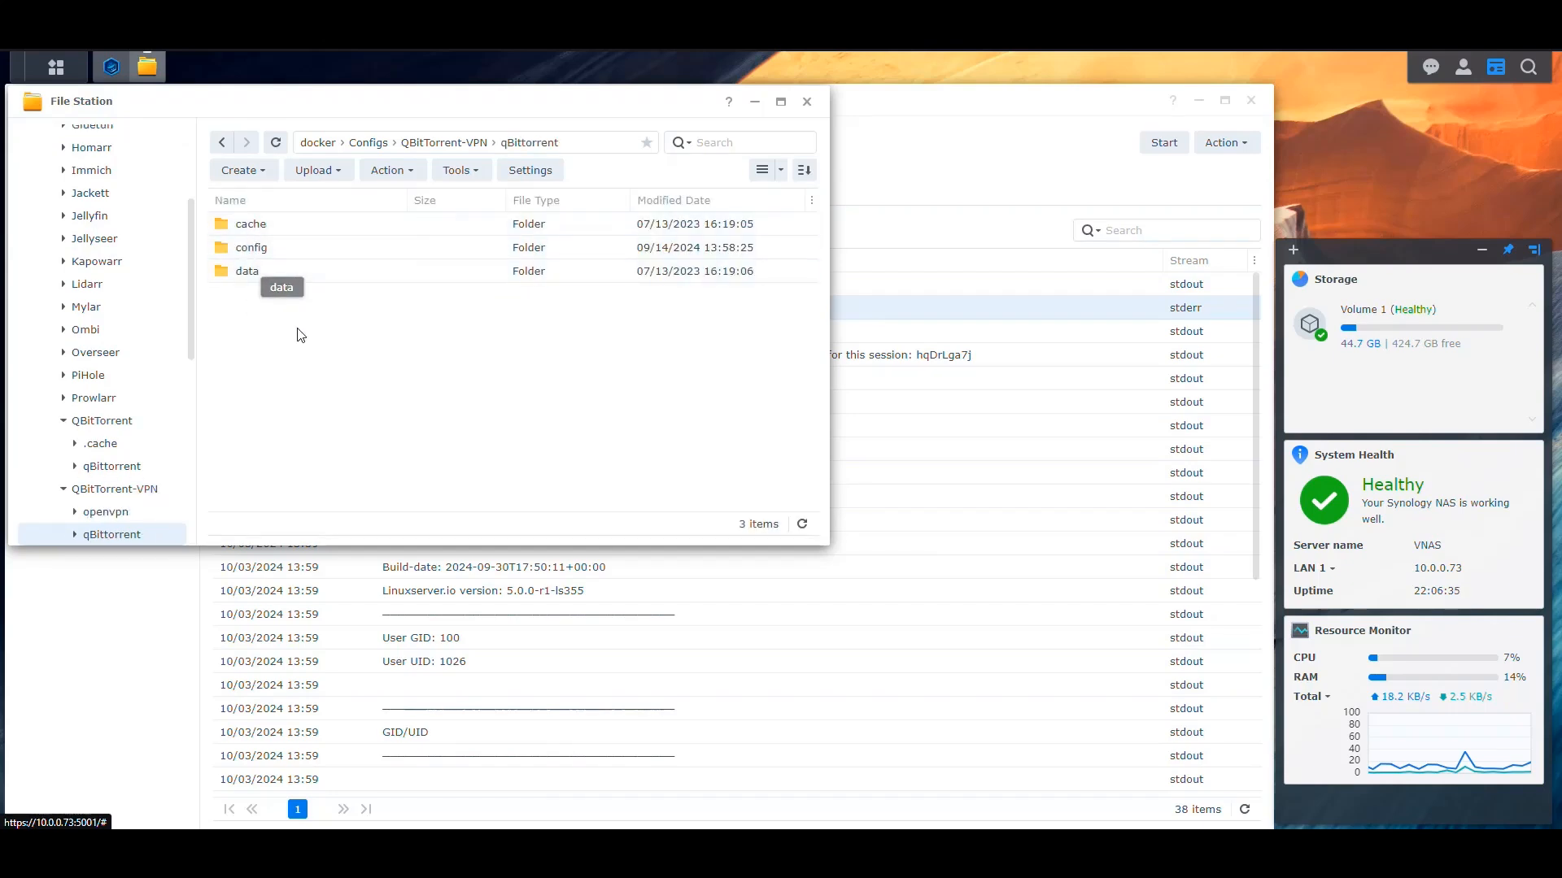
pyautogui.doubleClick(257, 249)
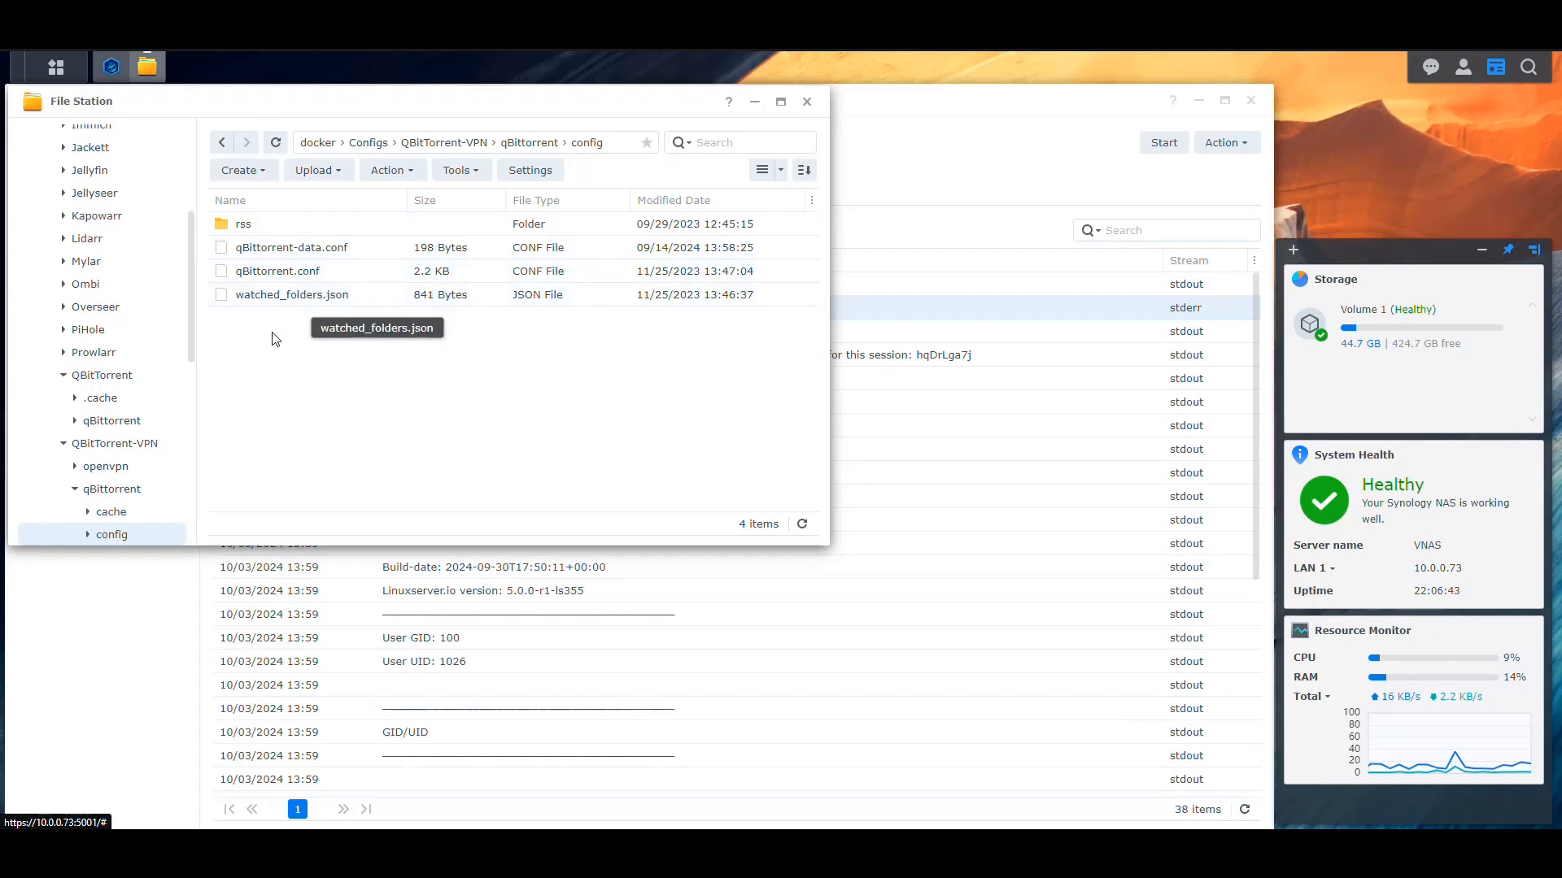
pyautogui.click(288, 252)
pyautogui.keyDown('shift'); pyautogui.click(294, 301); pyautogui.keyUp('shift')
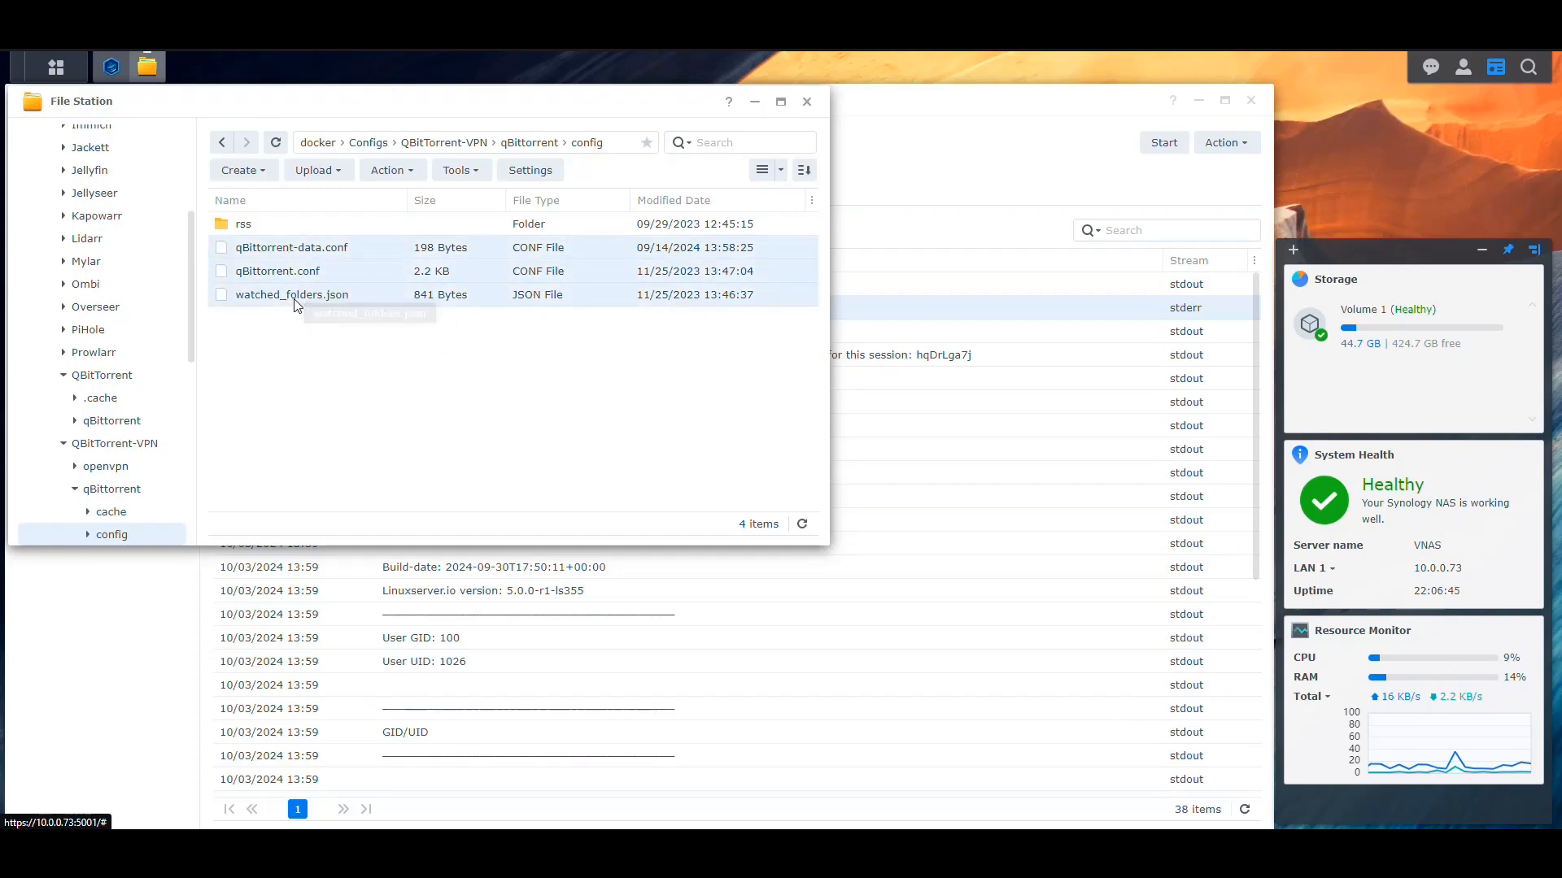
pyautogui.rightClick(324, 298)
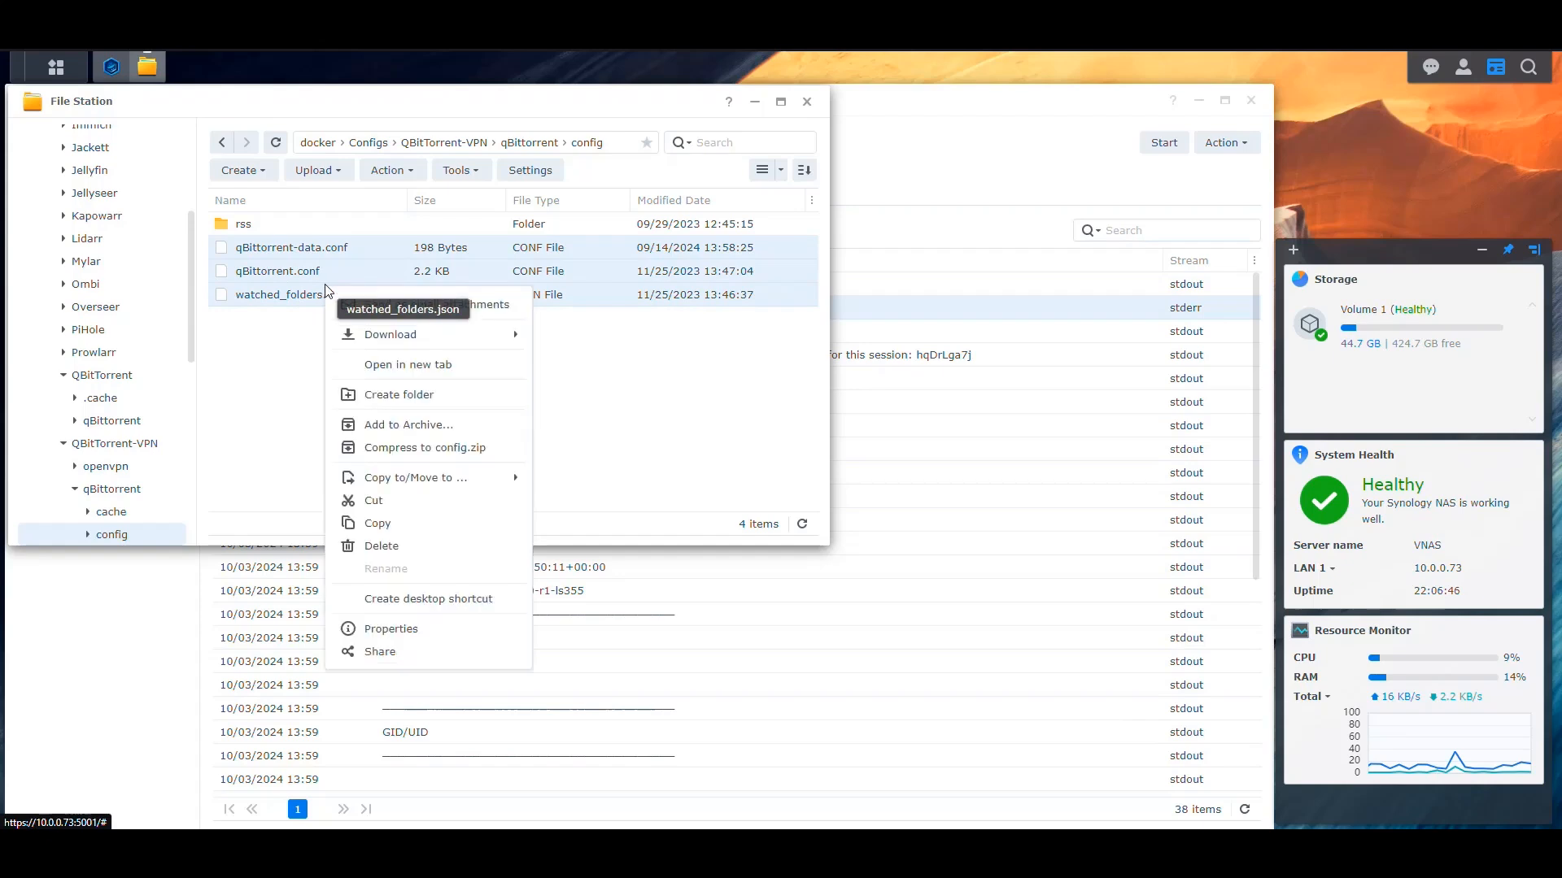
pyautogui.click(394, 525)
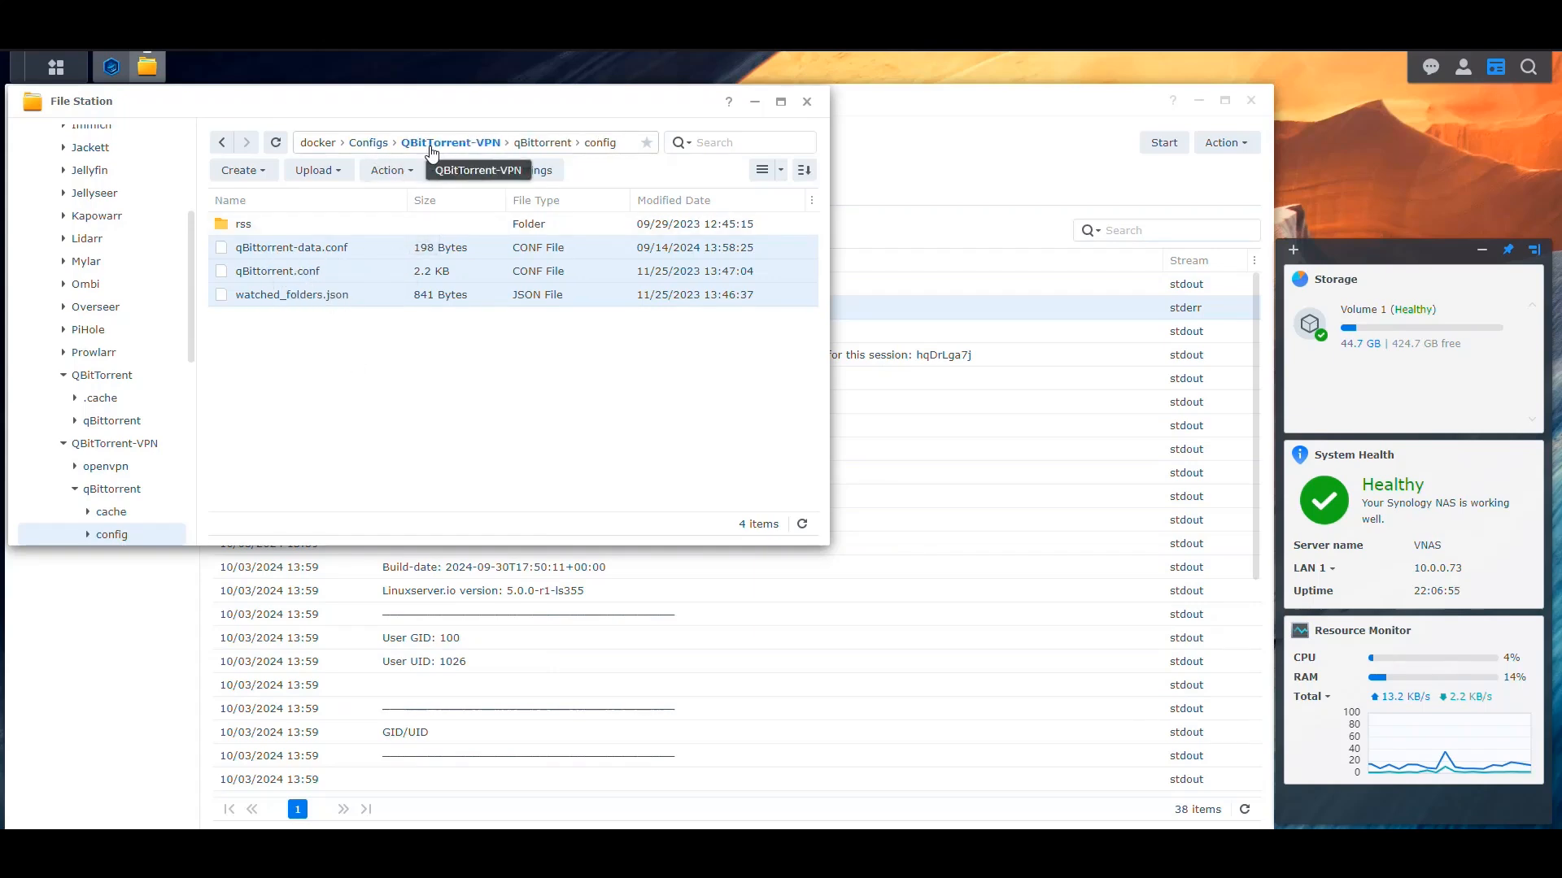
# Step: Paste the configs into QBitTorrent/qBittorrent, overwriting qBittorrent.conf, qBittorrent-data.conf and watched_folders.json
pyautogui.click(370, 144)
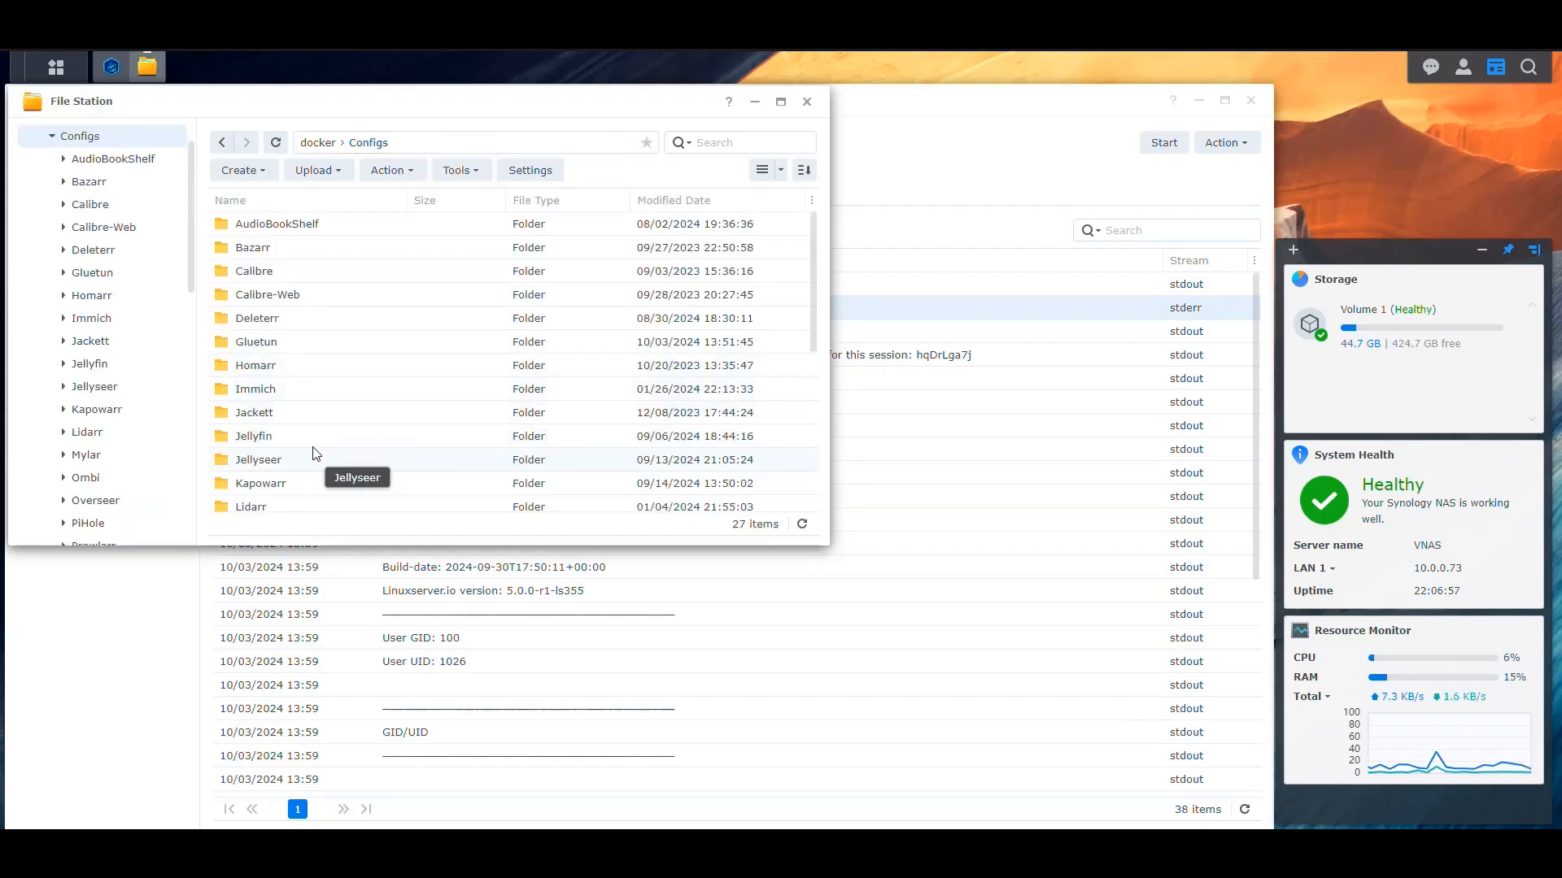
pyautogui.scroll(-5, 321, 453)
pyautogui.doubleClick(285, 316)
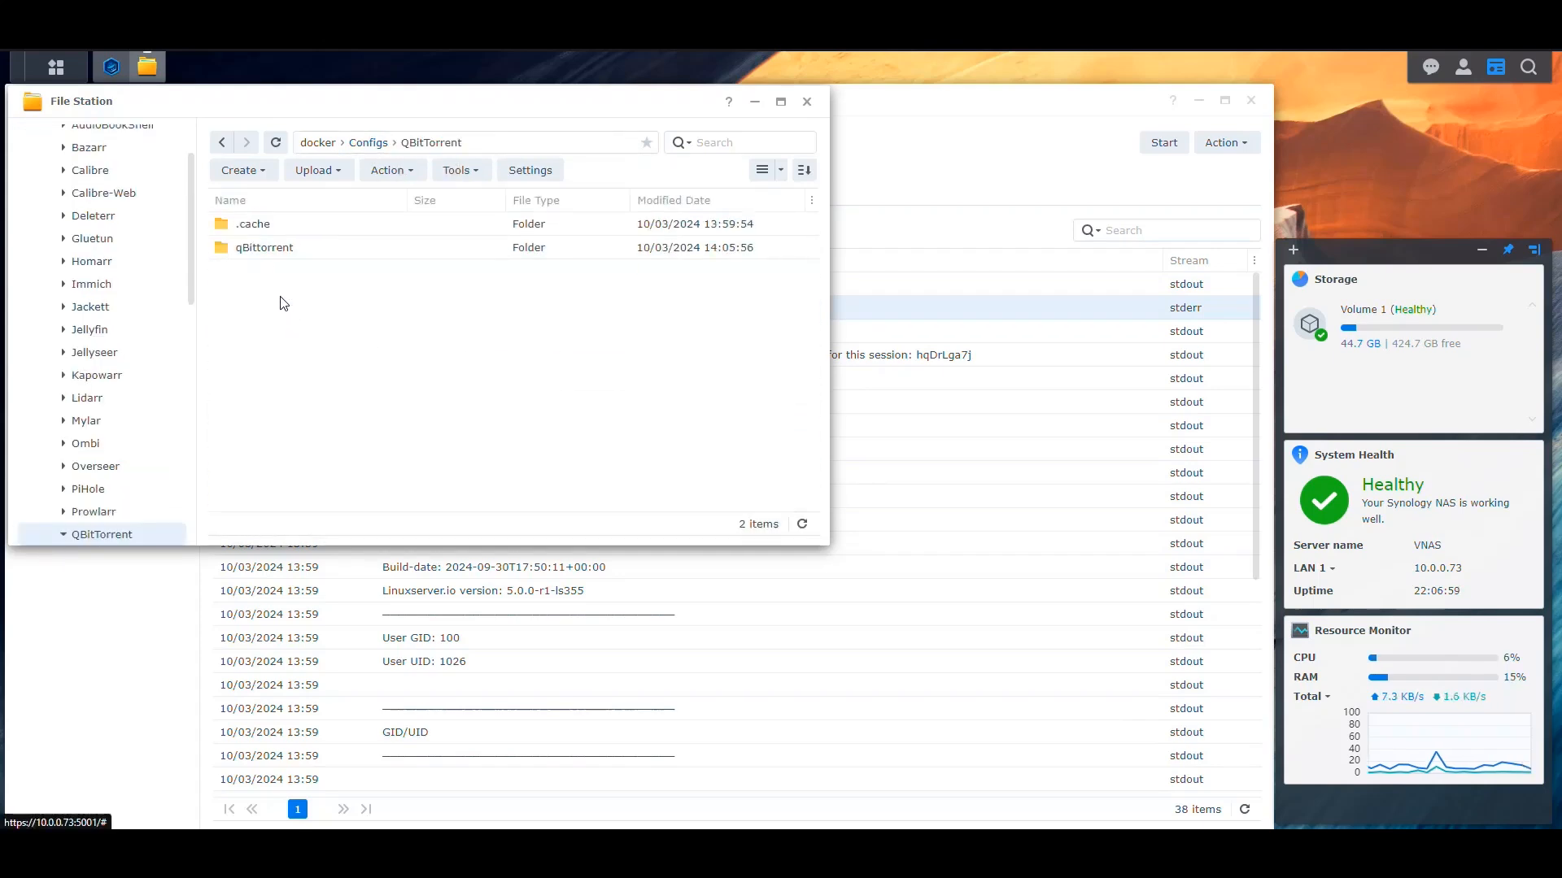
pyautogui.doubleClick(280, 249)
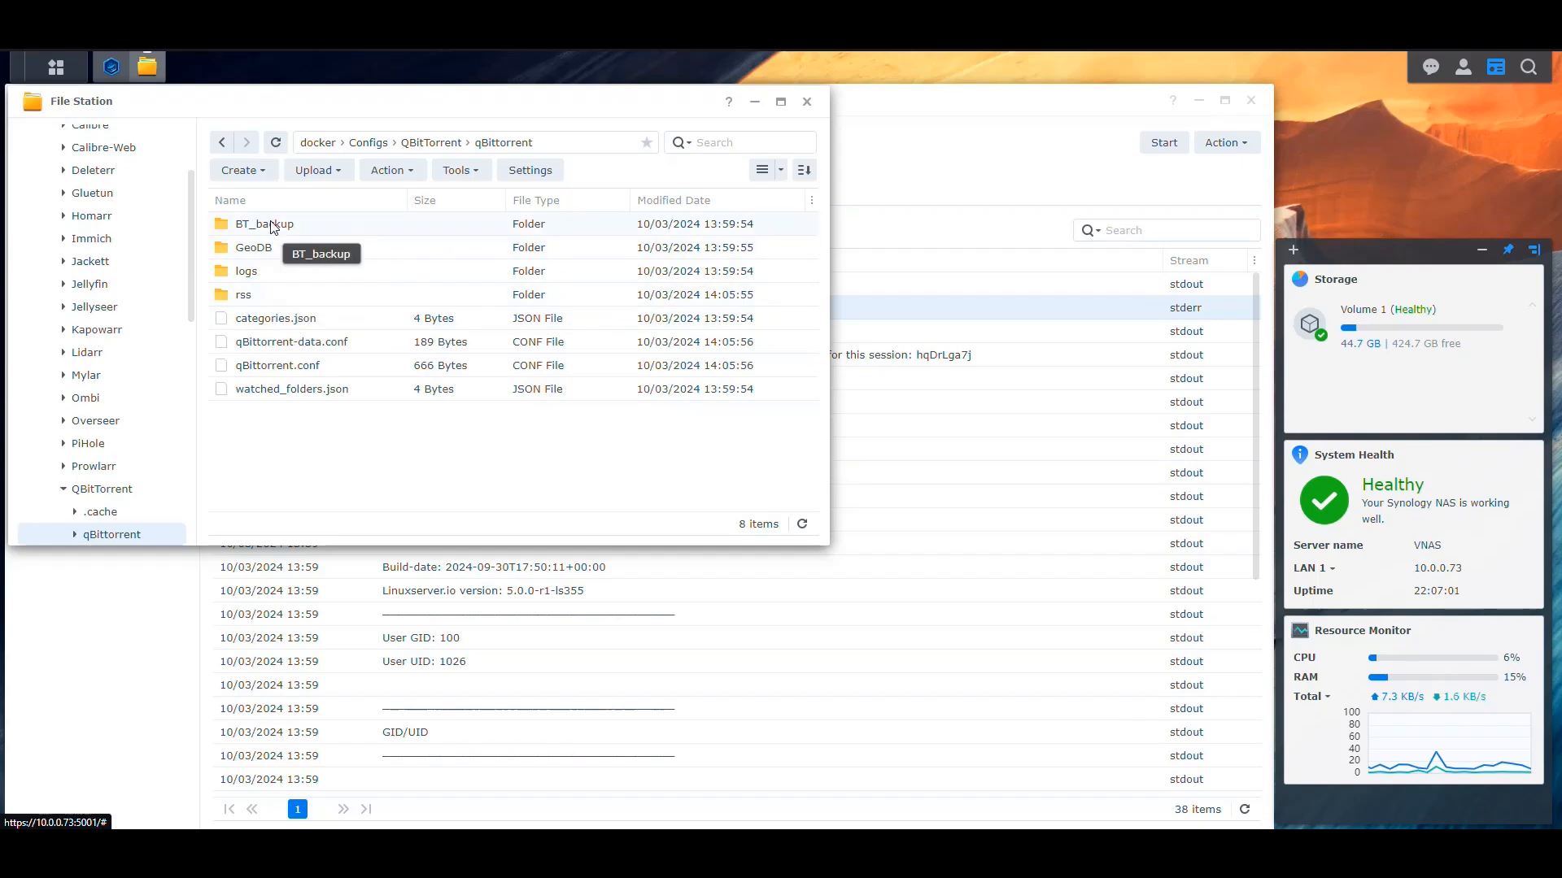
pyautogui.click(296, 348)
pyautogui.click(301, 368)
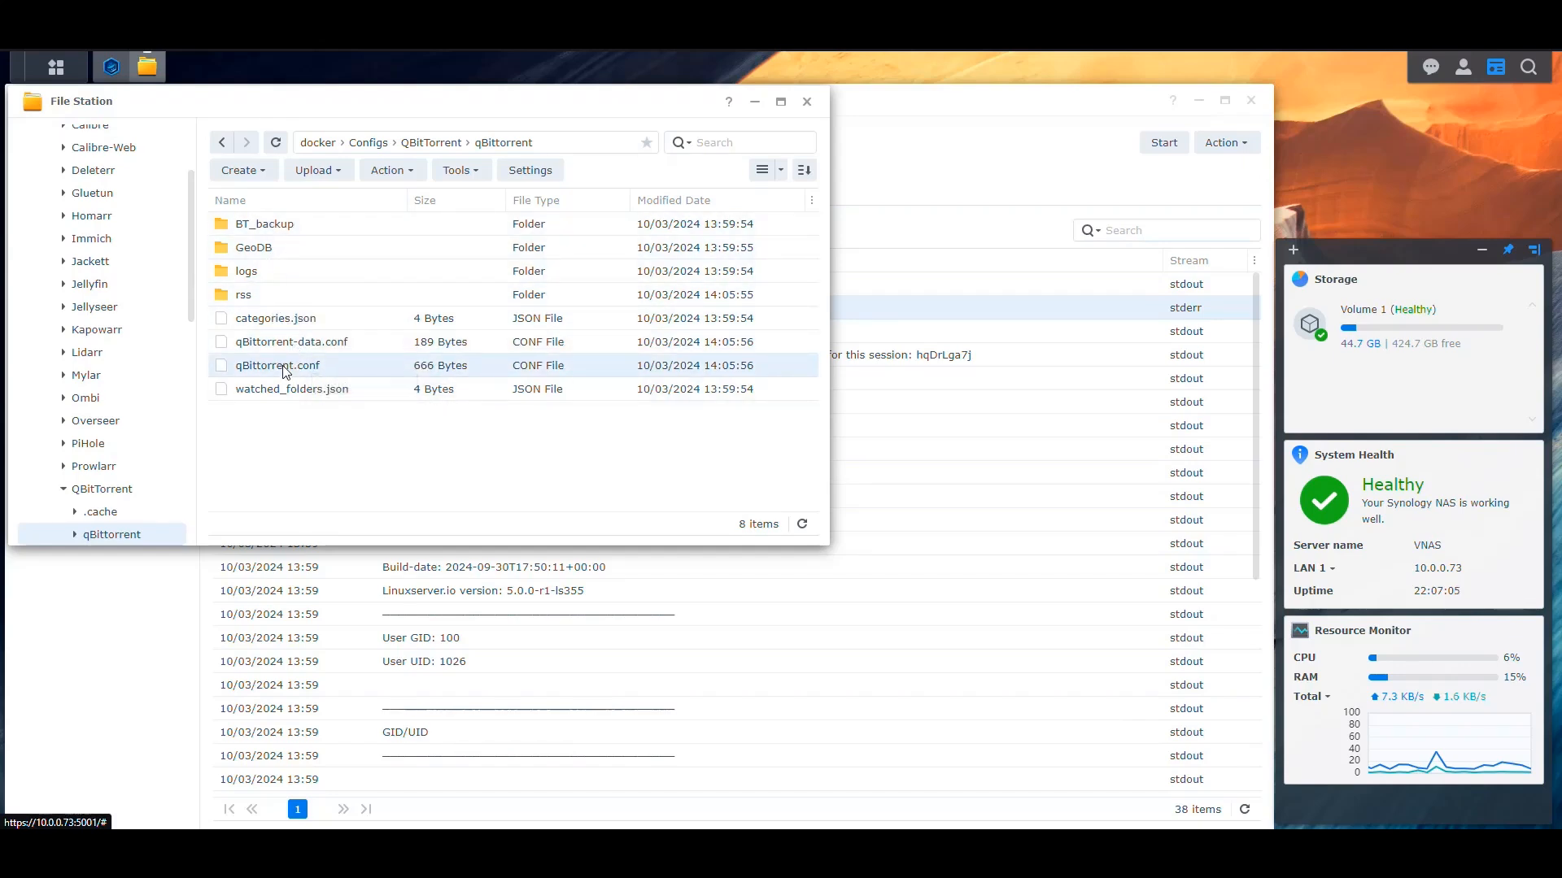
pyautogui.click(277, 393)
pyautogui.rightClick(282, 403)
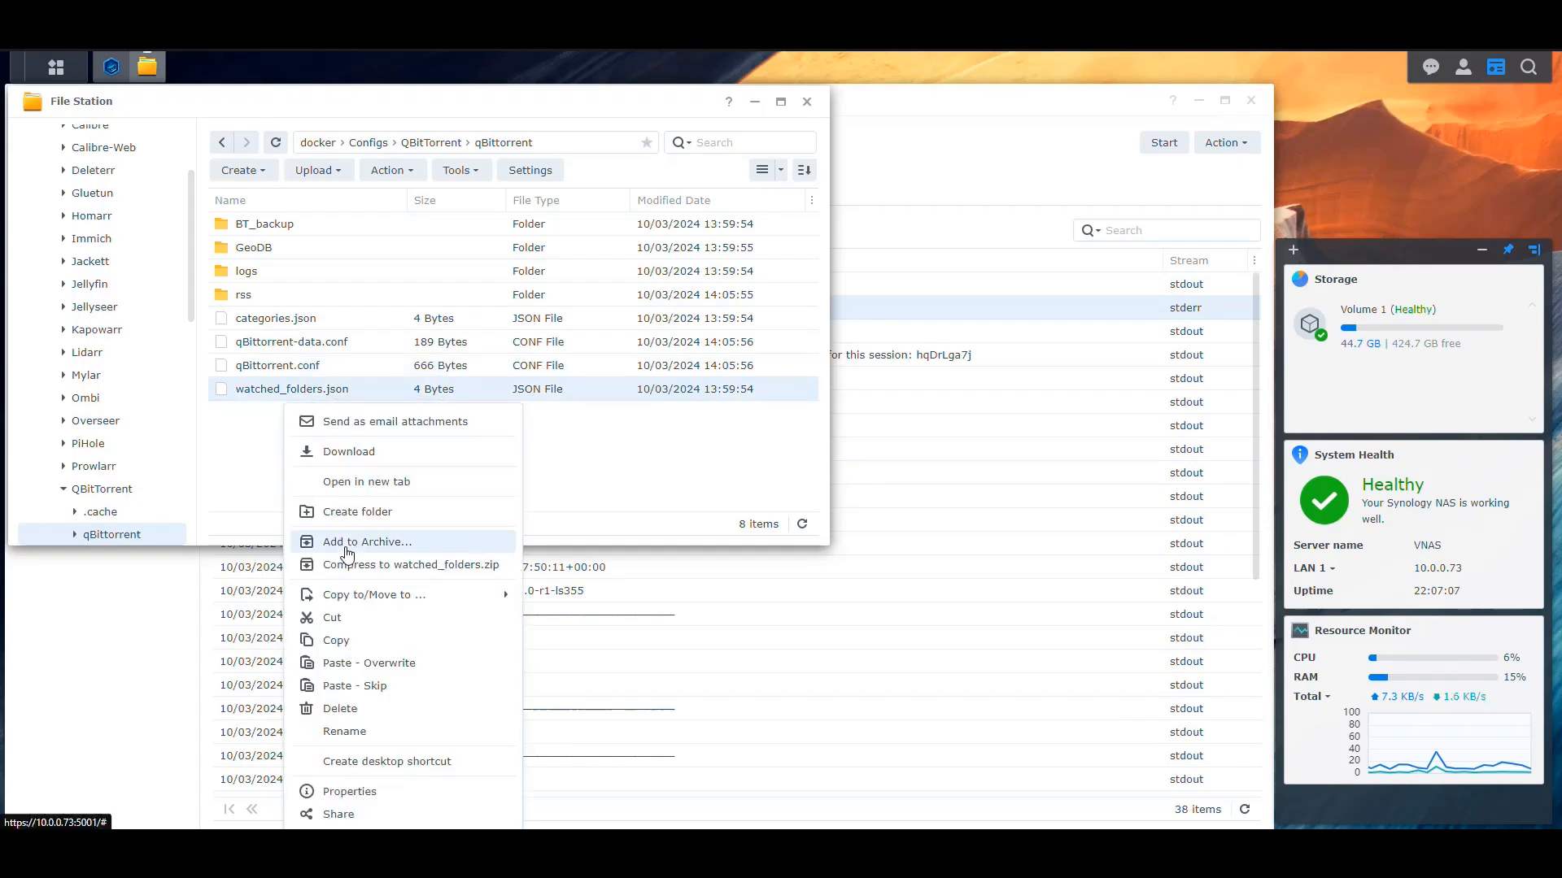
pyautogui.click(393, 671)
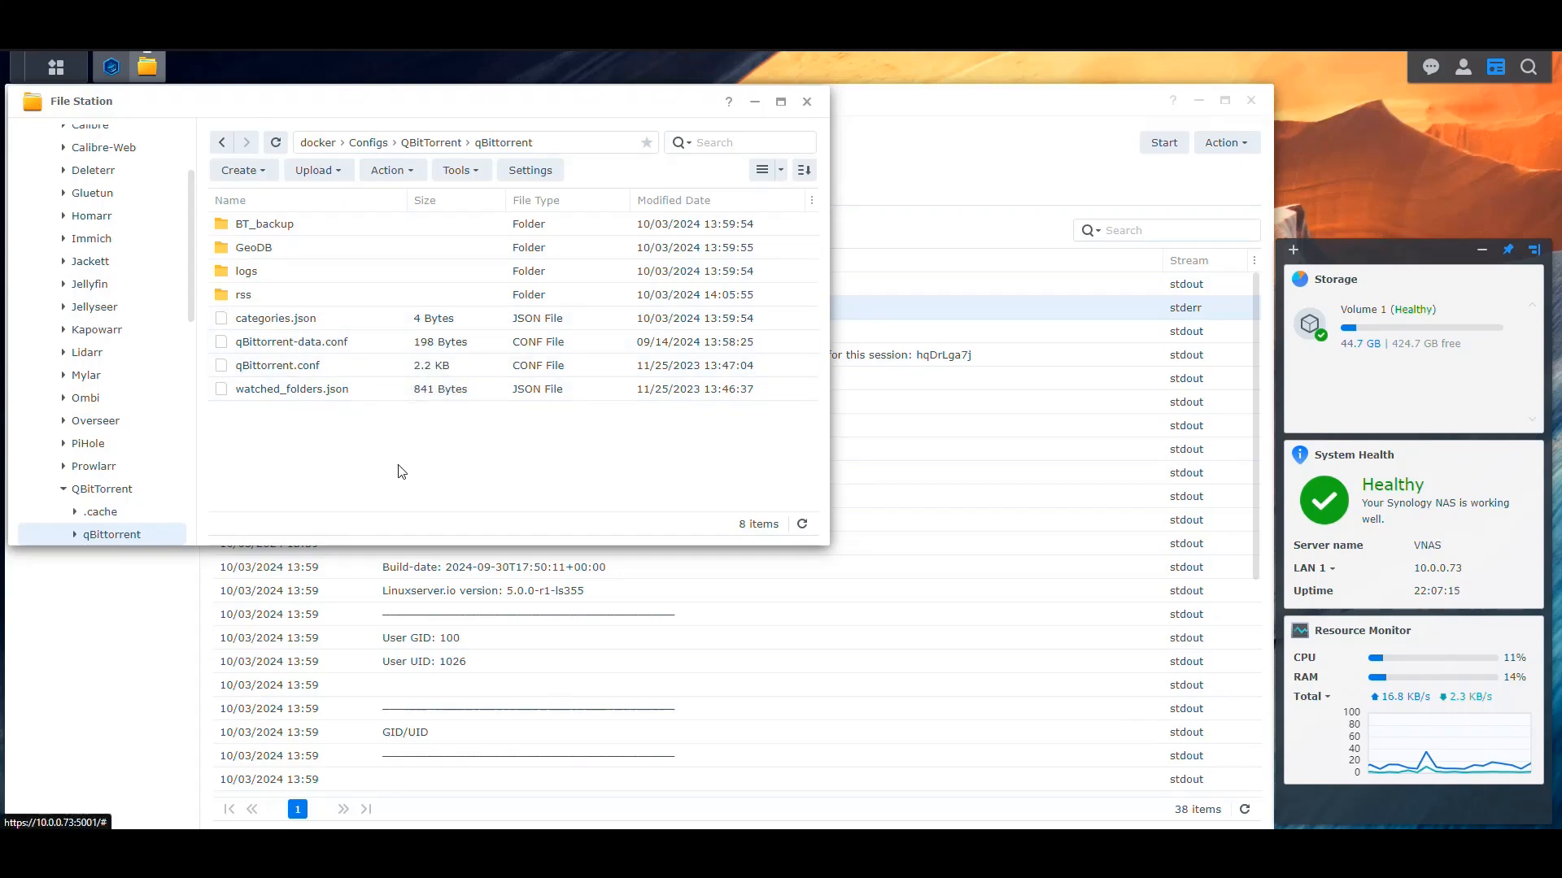
pyautogui.click(157, 72)
# Step: Dismiss the QBitTorrent start network error and restart the gluetun-qbittorrent project instead
pyautogui.click(1164, 143)
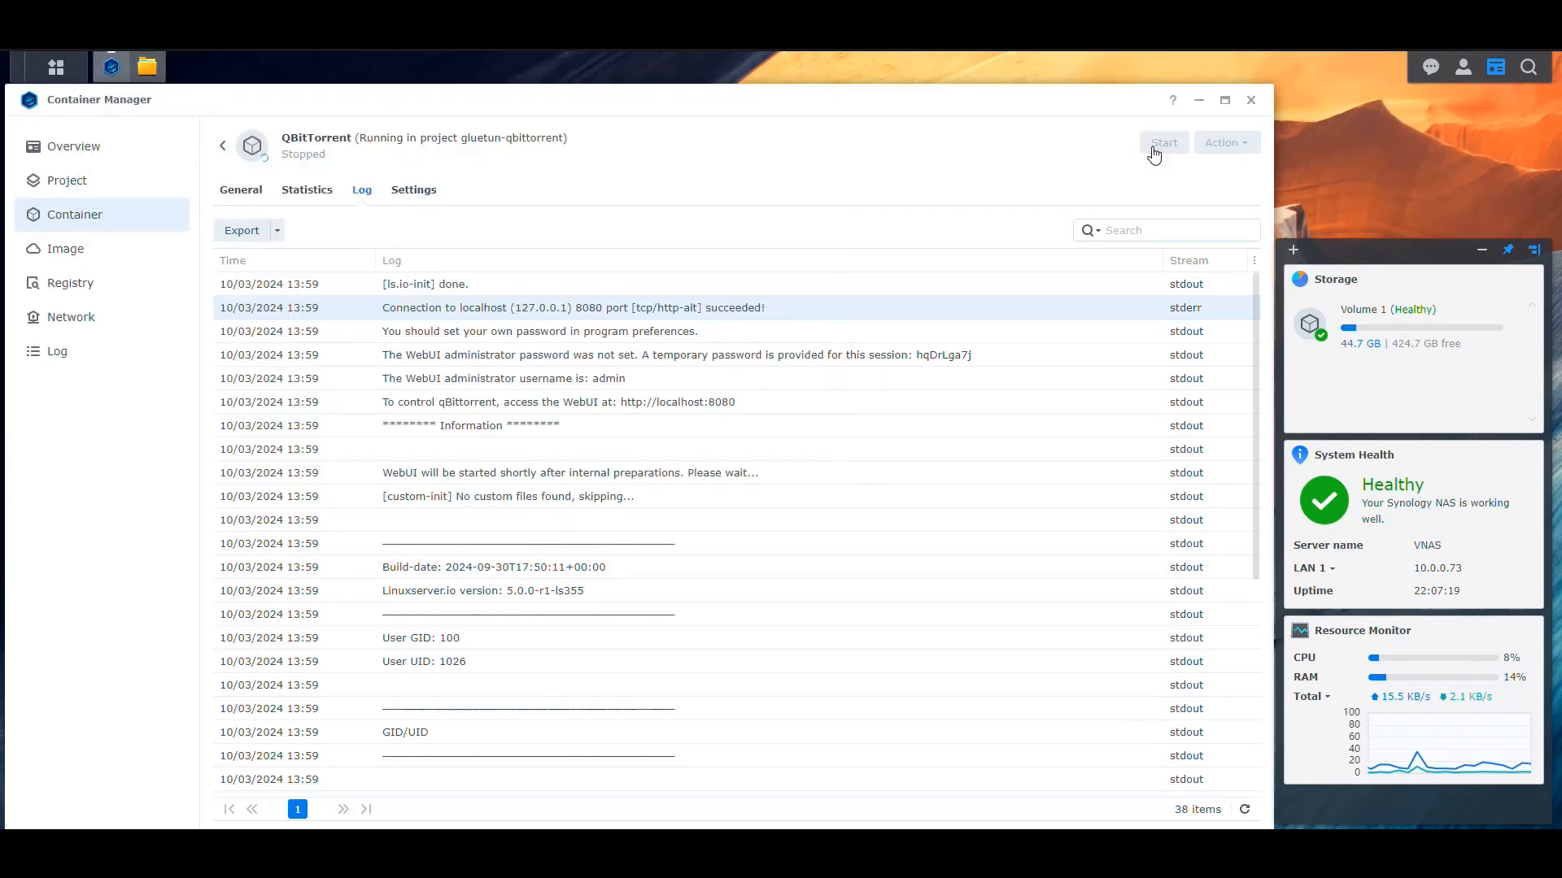
pyautogui.click(761, 480)
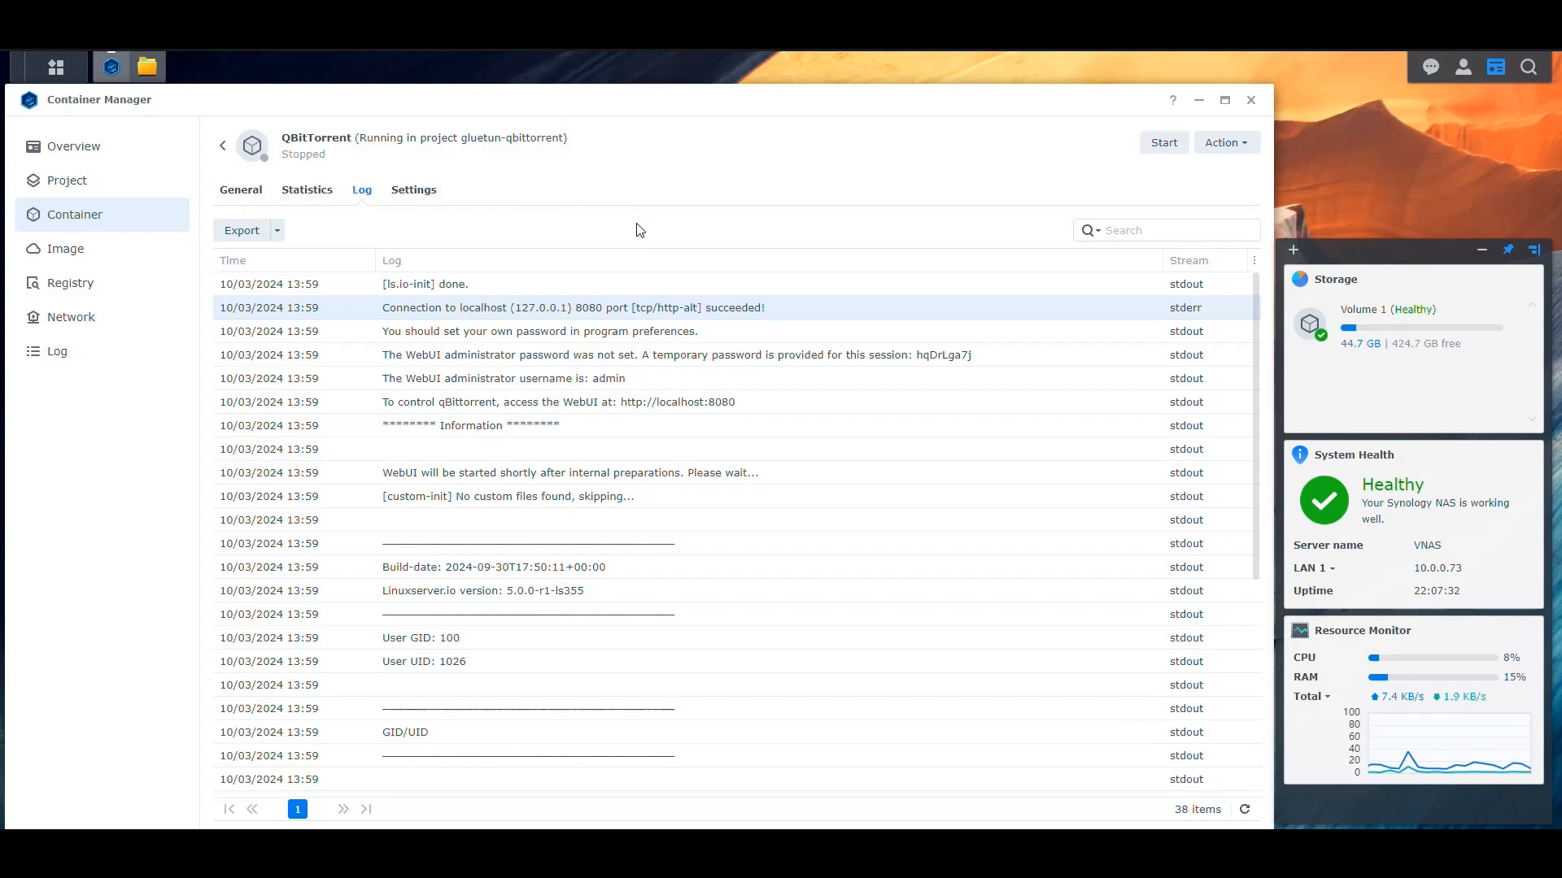
pyautogui.click(529, 137)
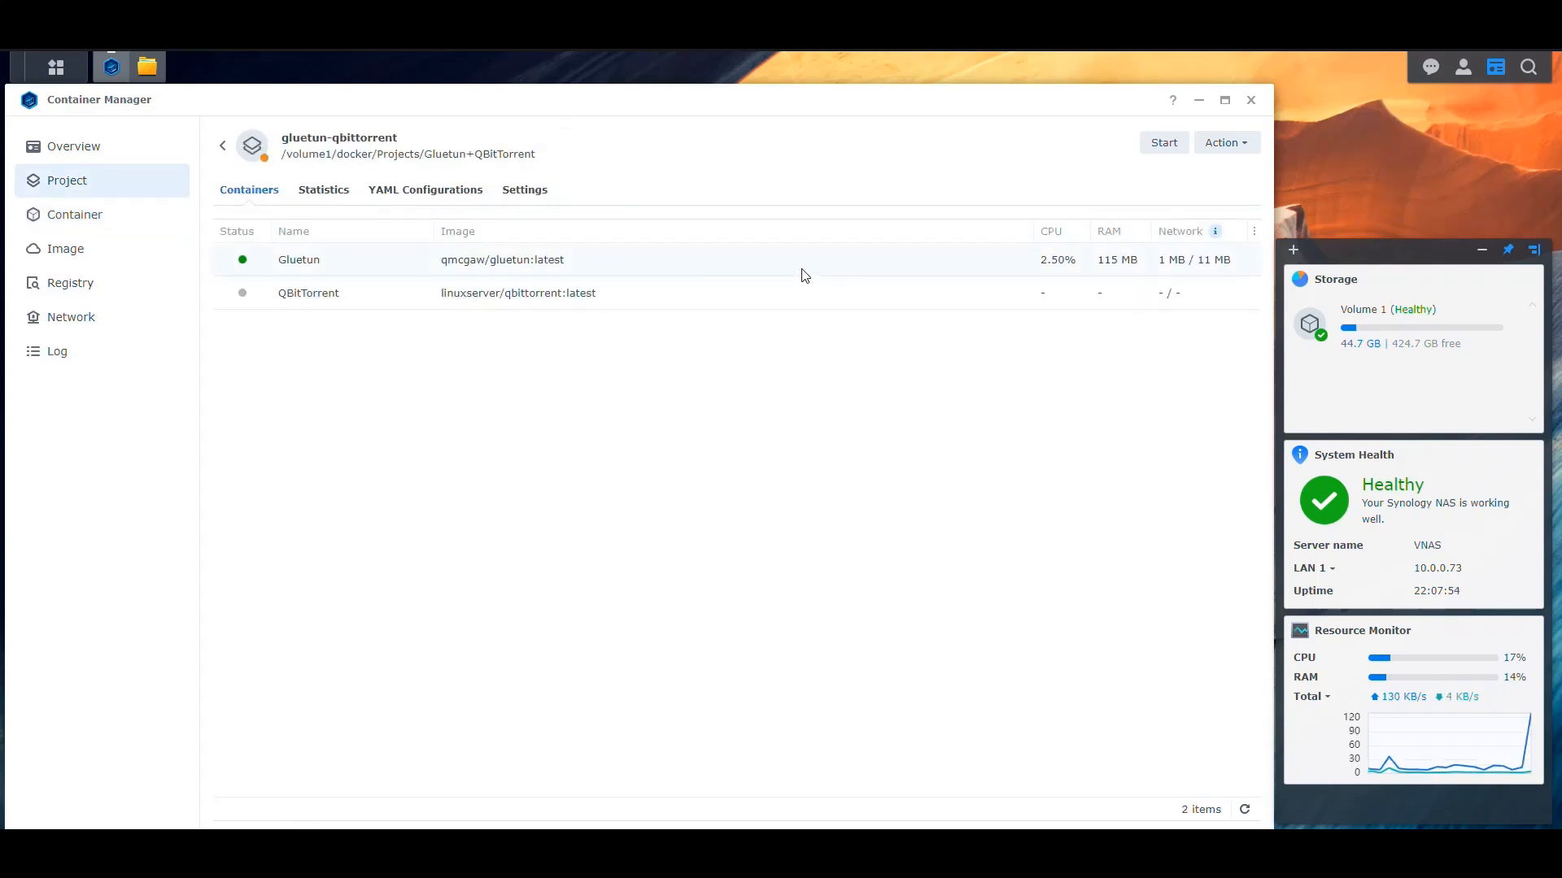
pyautogui.click(1237, 145)
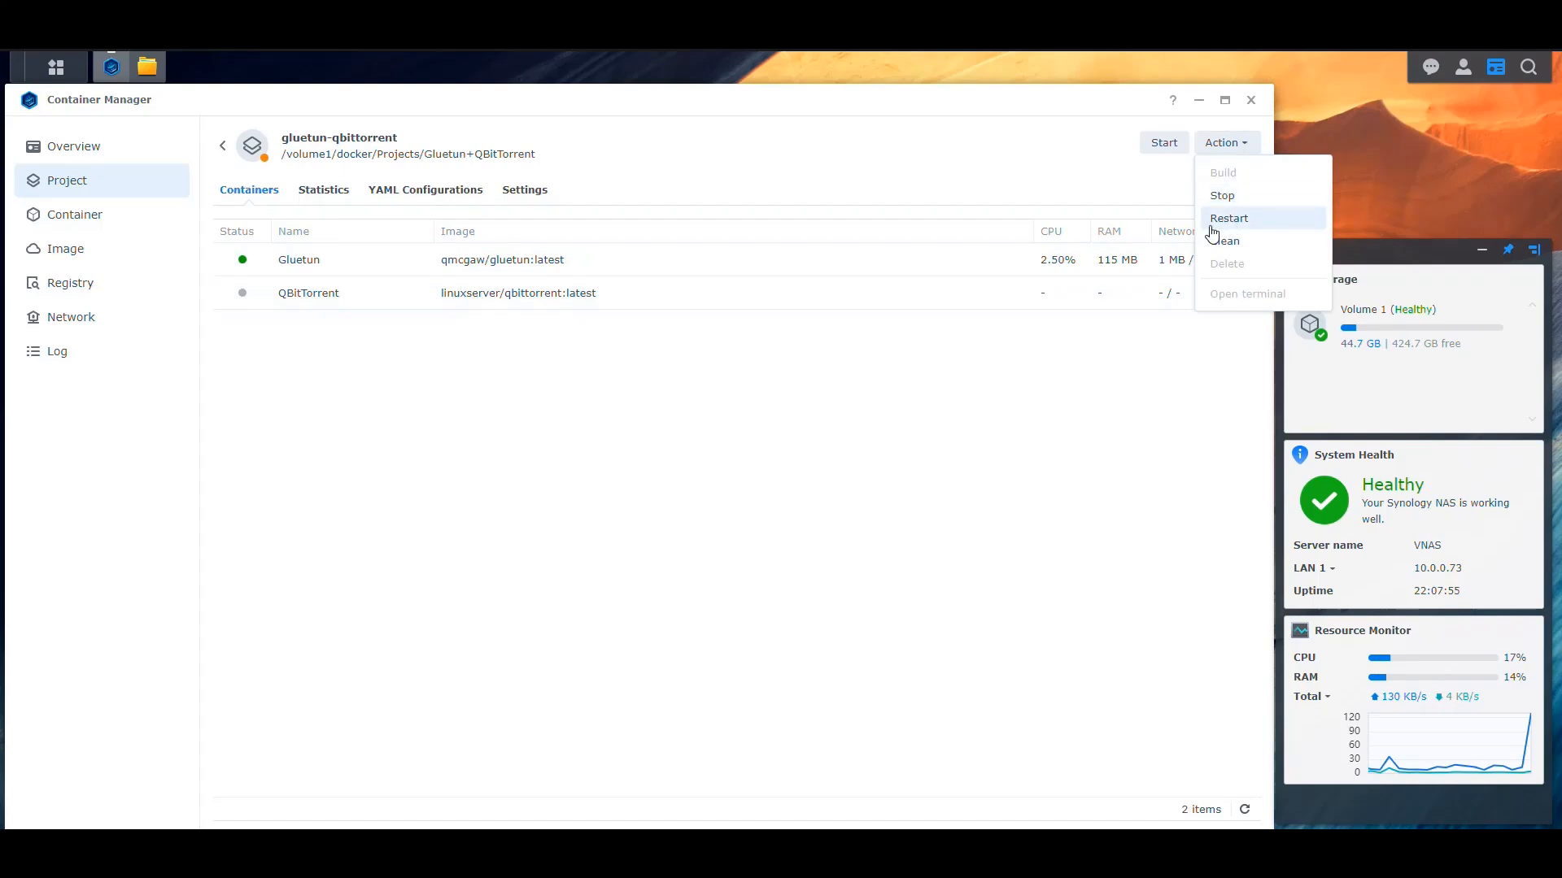
pyautogui.click(1244, 218)
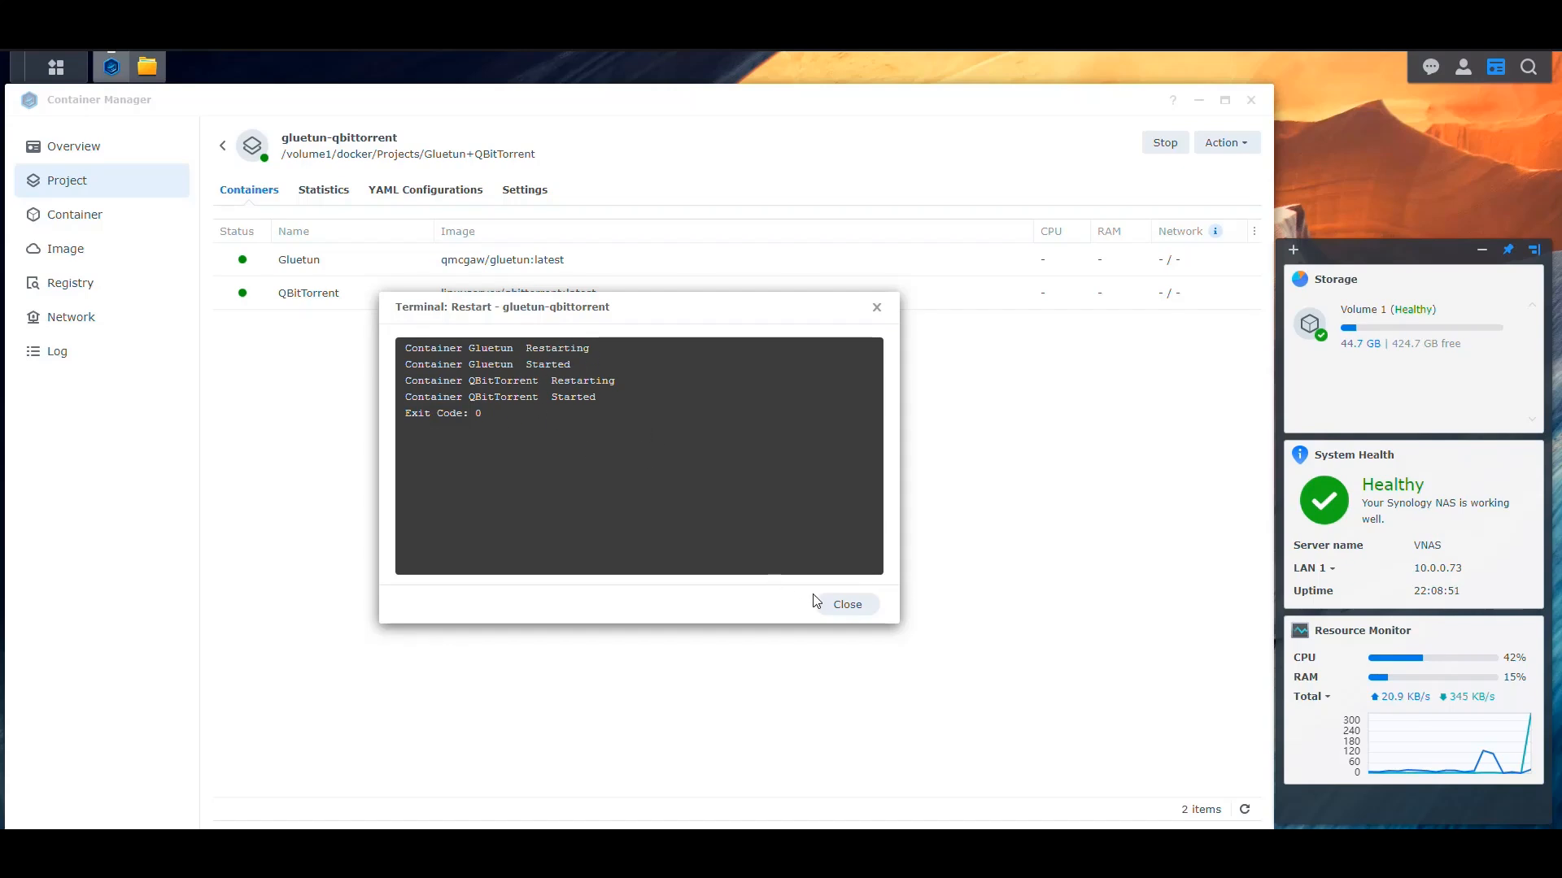
pyautogui.click(847, 604)
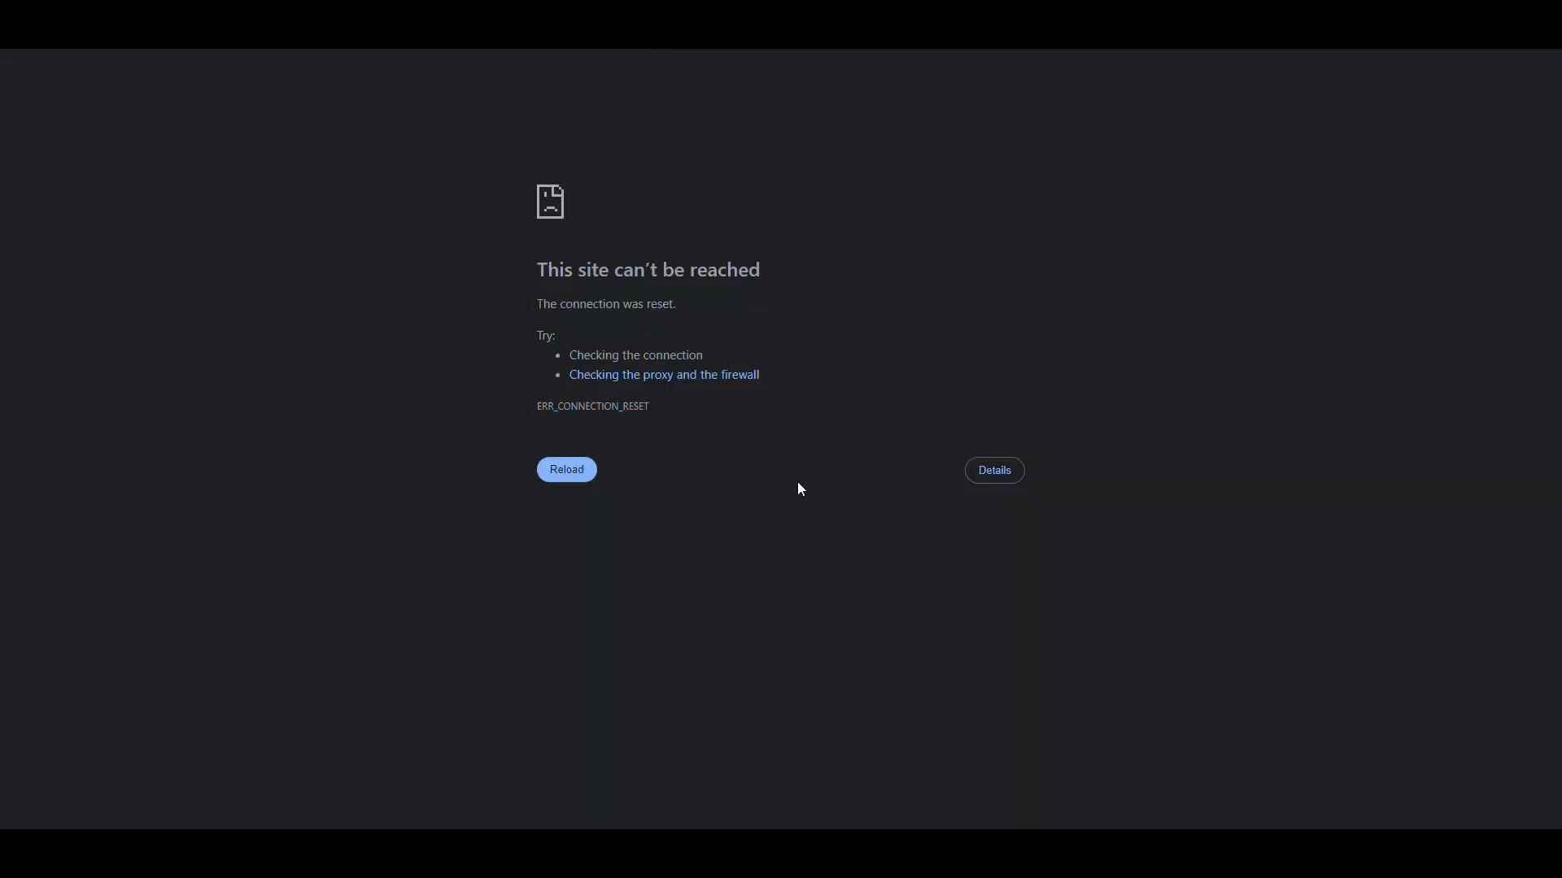
pyautogui.press('F5')
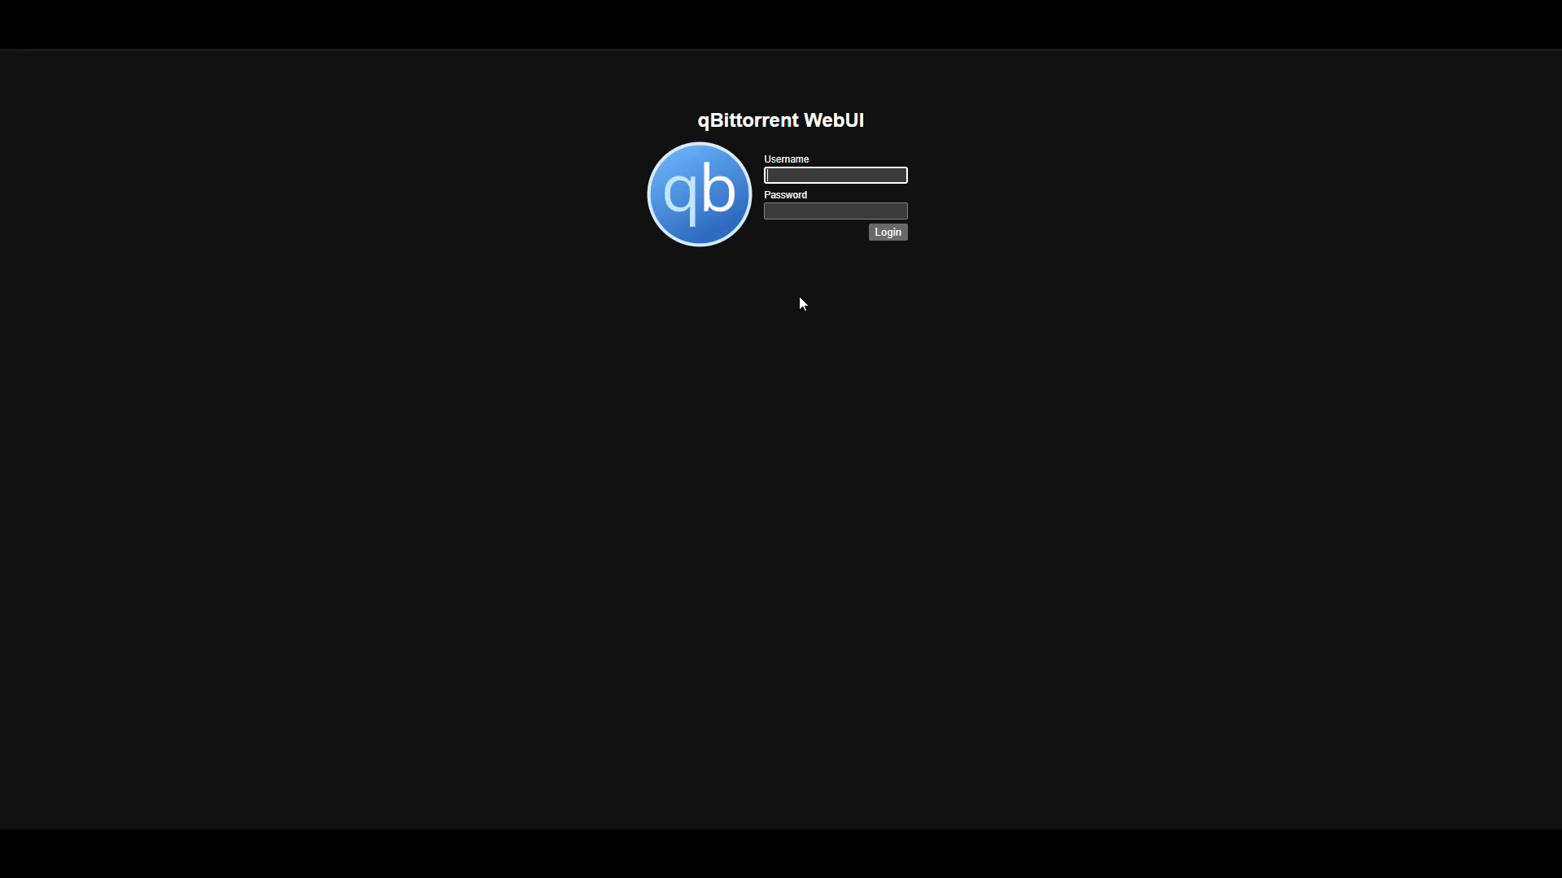
# Step: Log in to the WebUI as qbittorrent with the pasted account password
pyautogui.click(840, 176)
pyautogui.click(666, 339)
pyautogui.click(817, 177)
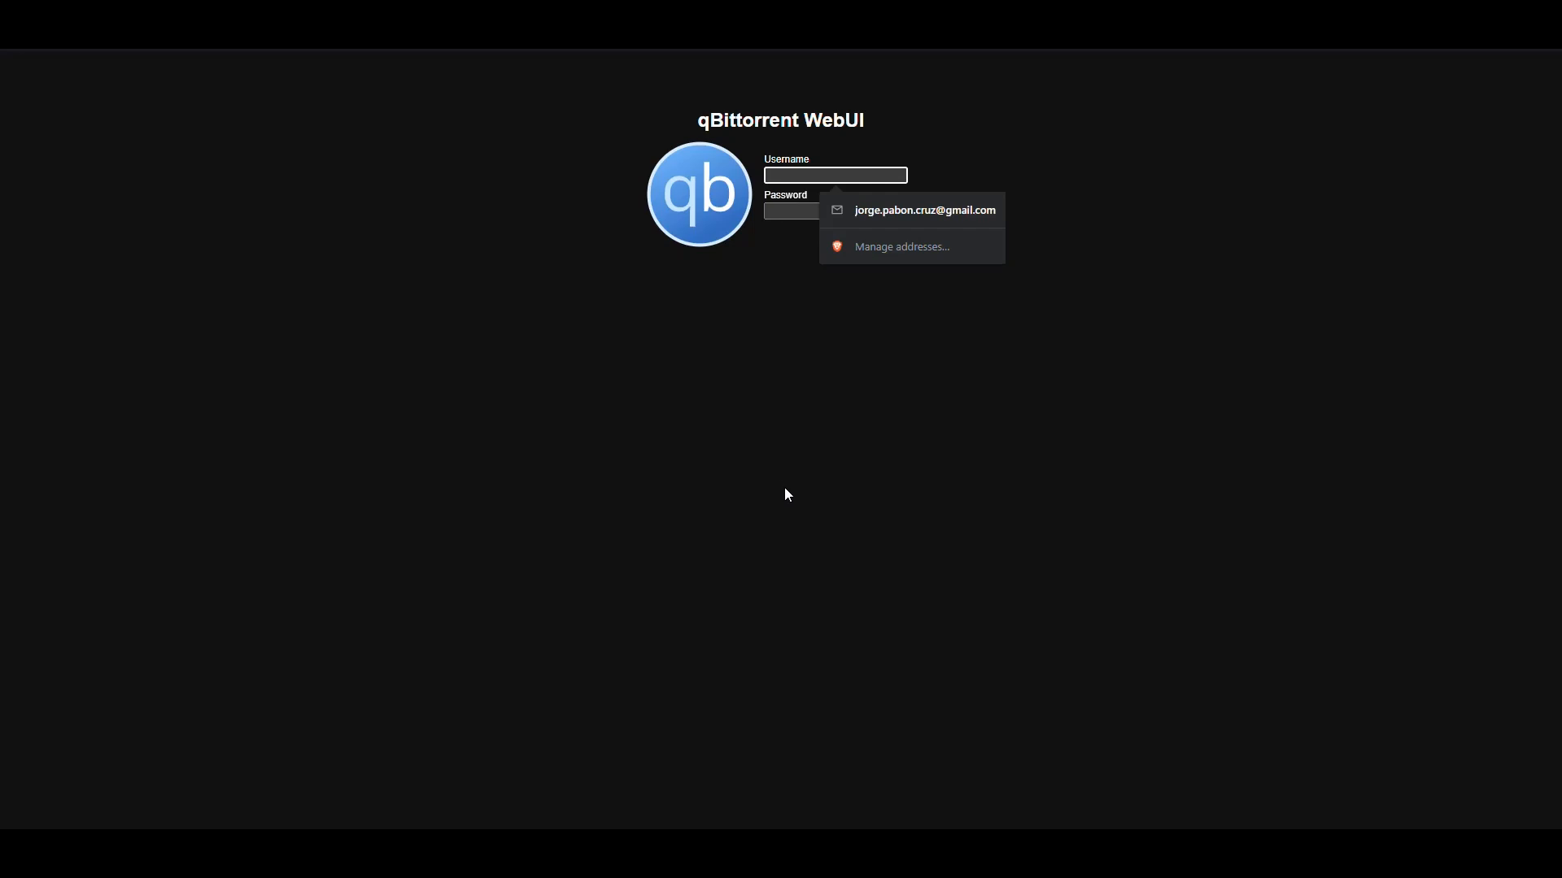
pyautogui.write('qbittorrent')
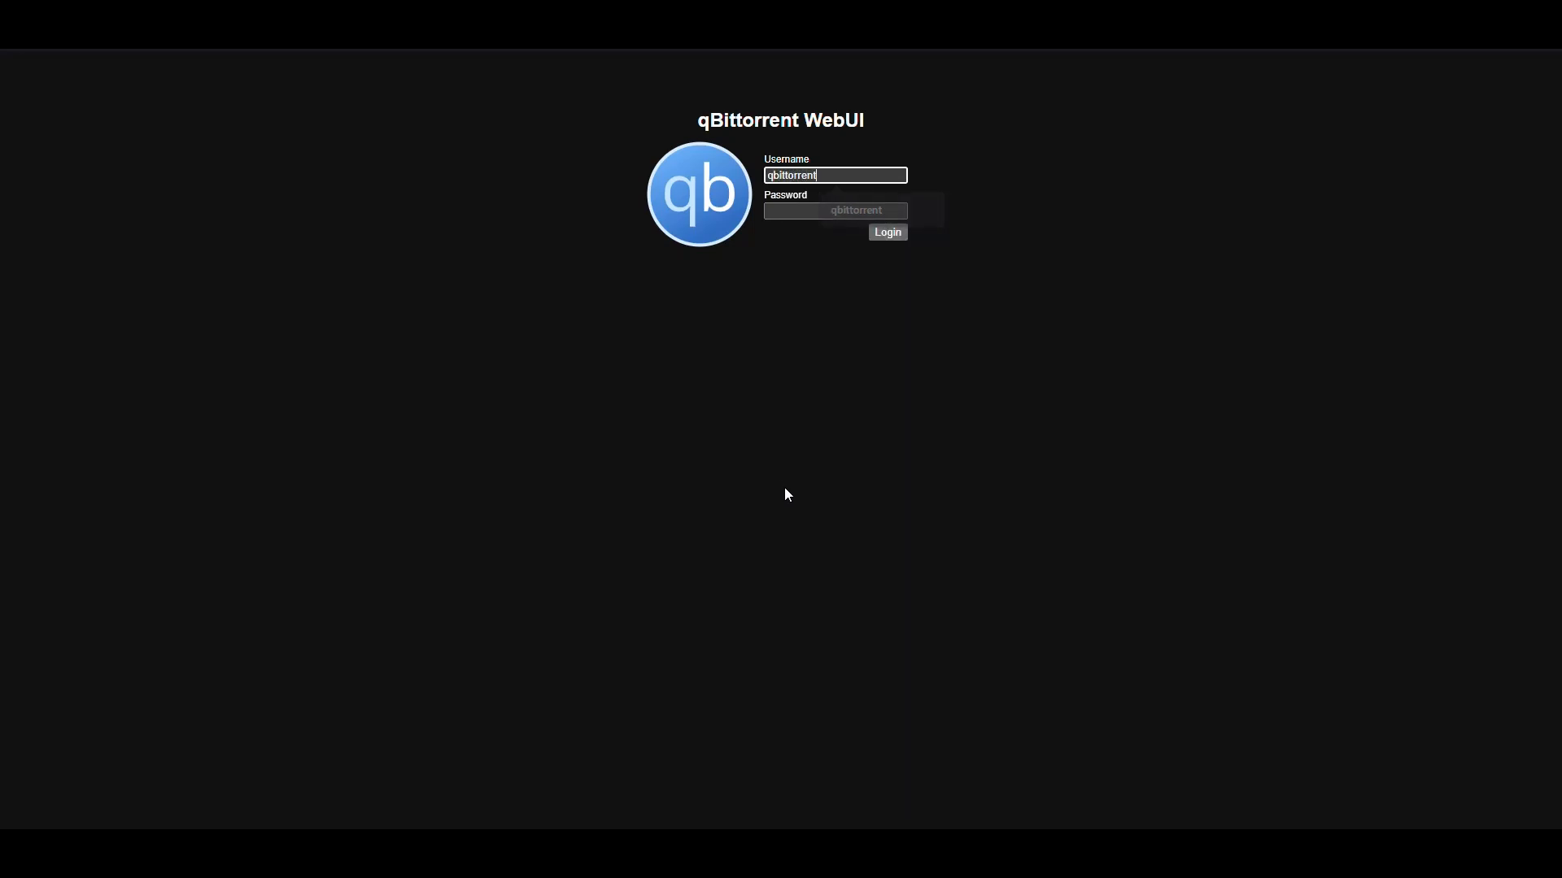
pyautogui.press('Tab')
pyautogui.hotkey('ctrl', 'v')
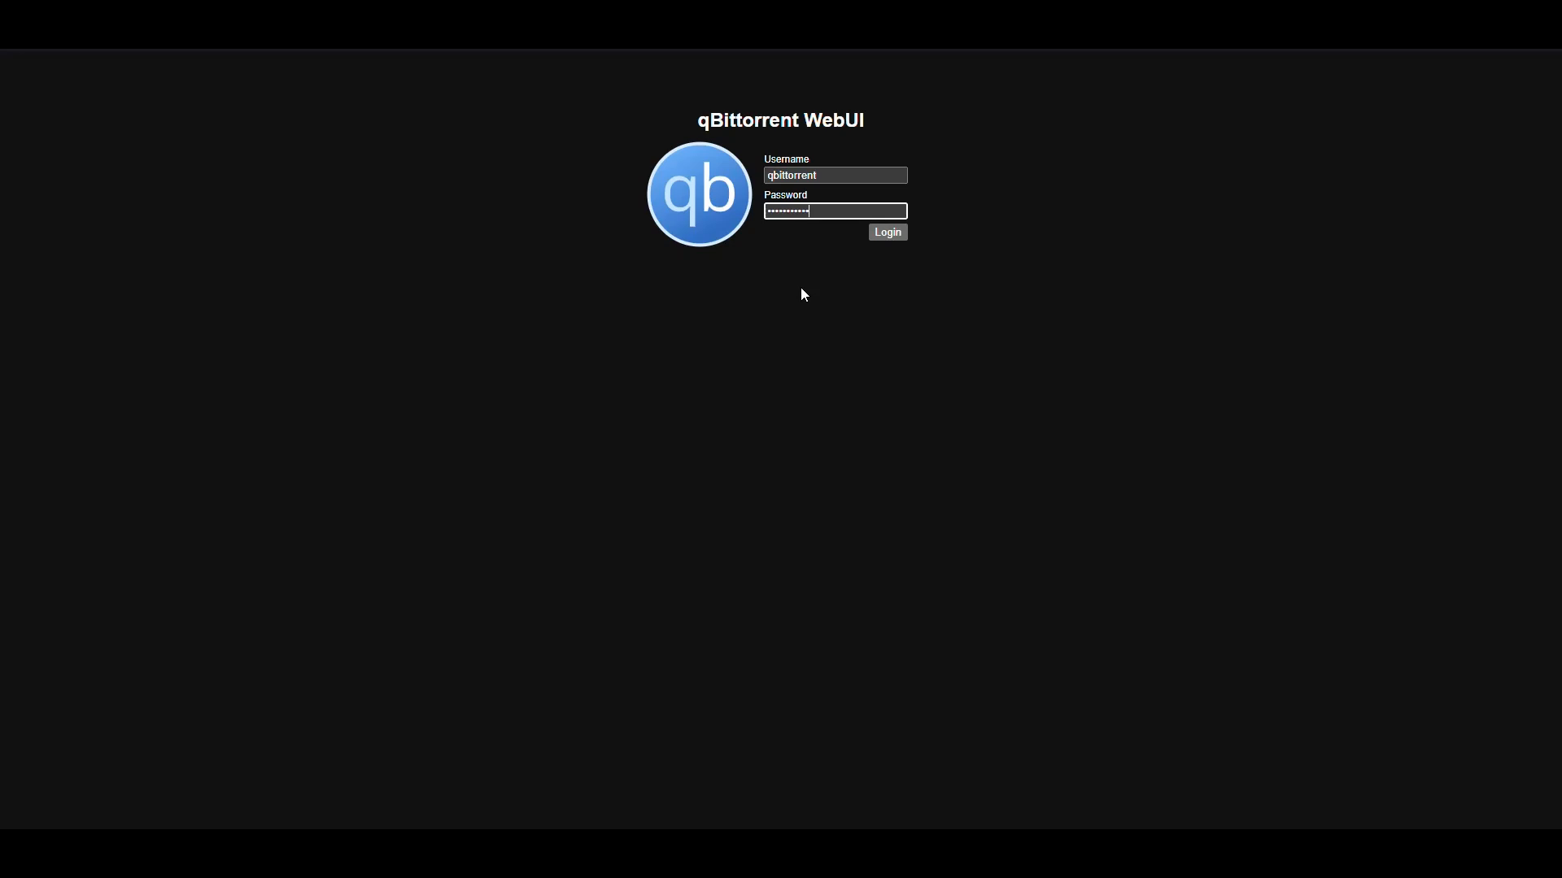
pyautogui.click(890, 233)
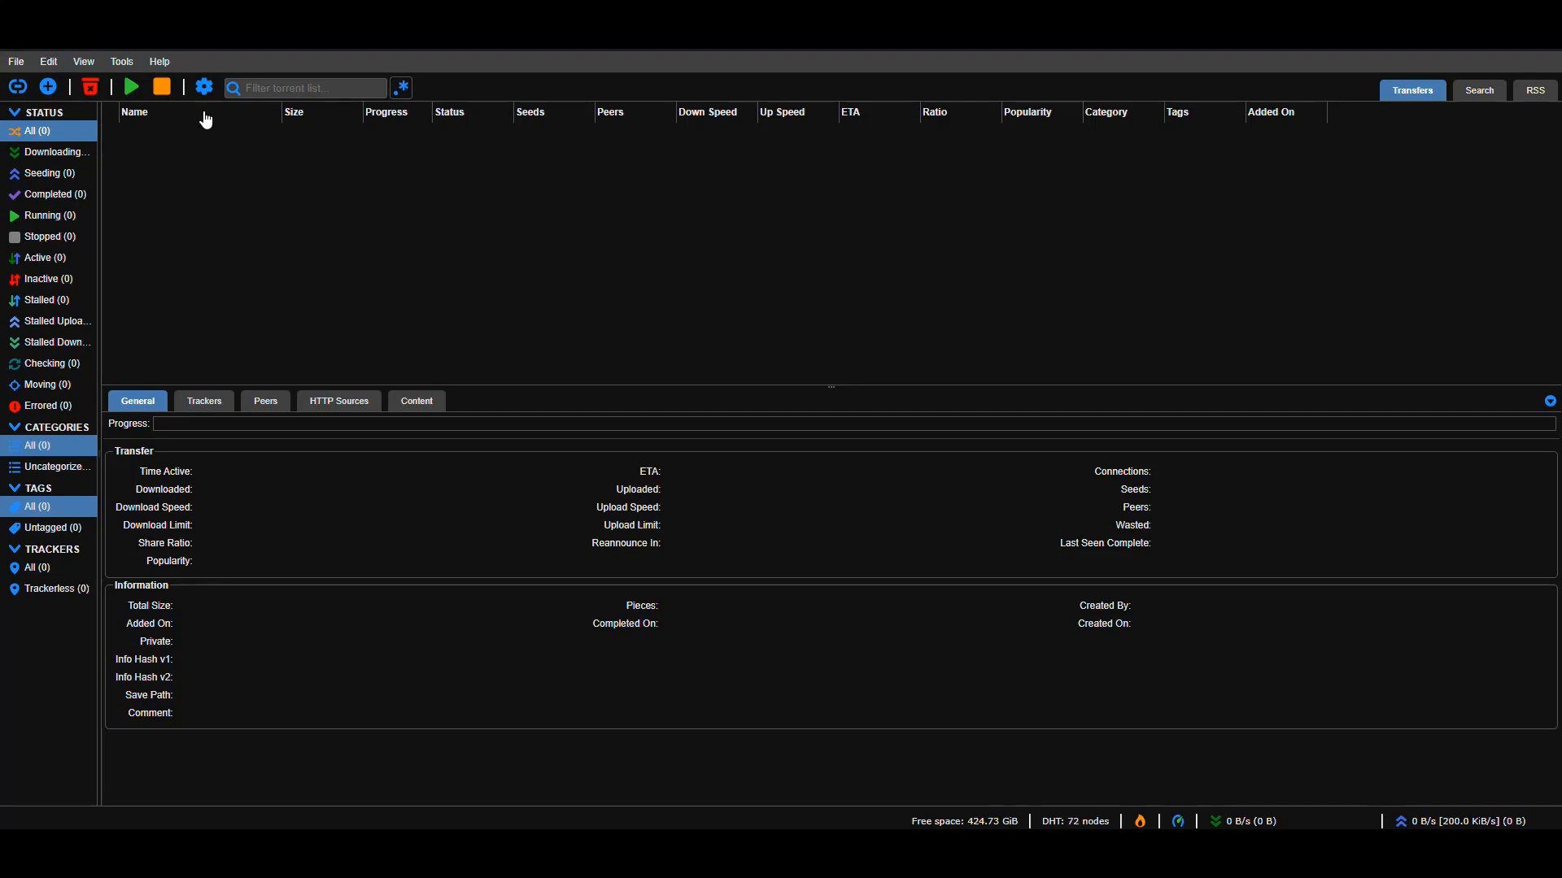
# Step: Collapse the status, categories, tags and trackers lists in the sidebar
pyautogui.click(14, 112)
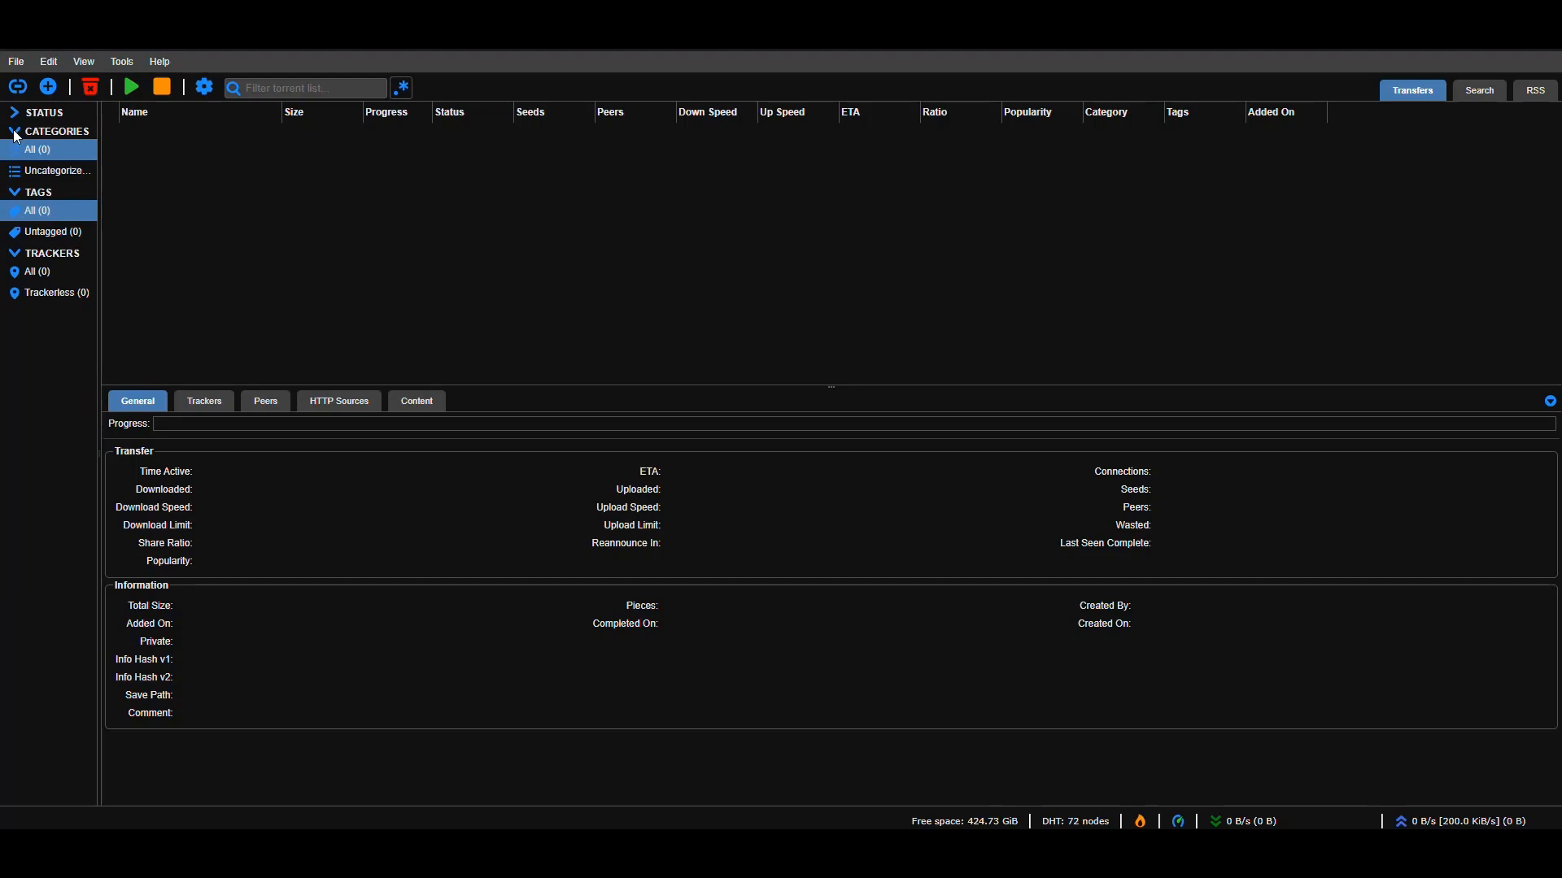
pyautogui.click(15, 131)
pyautogui.click(15, 150)
pyautogui.click(14, 168)
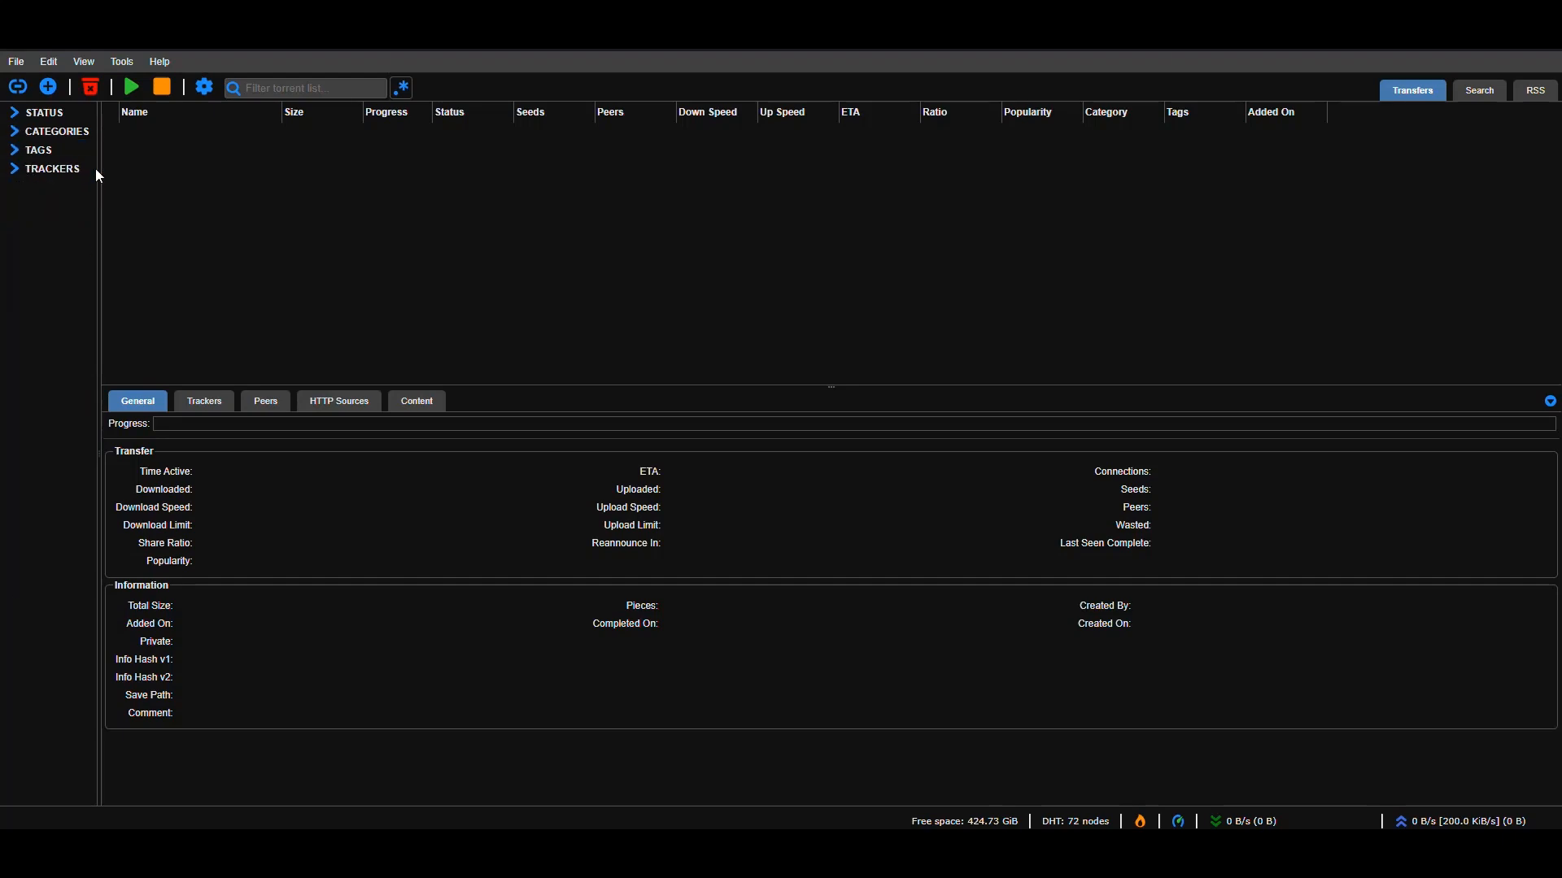
# Step: Review the migrated Downloads and Connection settings in qBittorrent Options
pyautogui.click(205, 88)
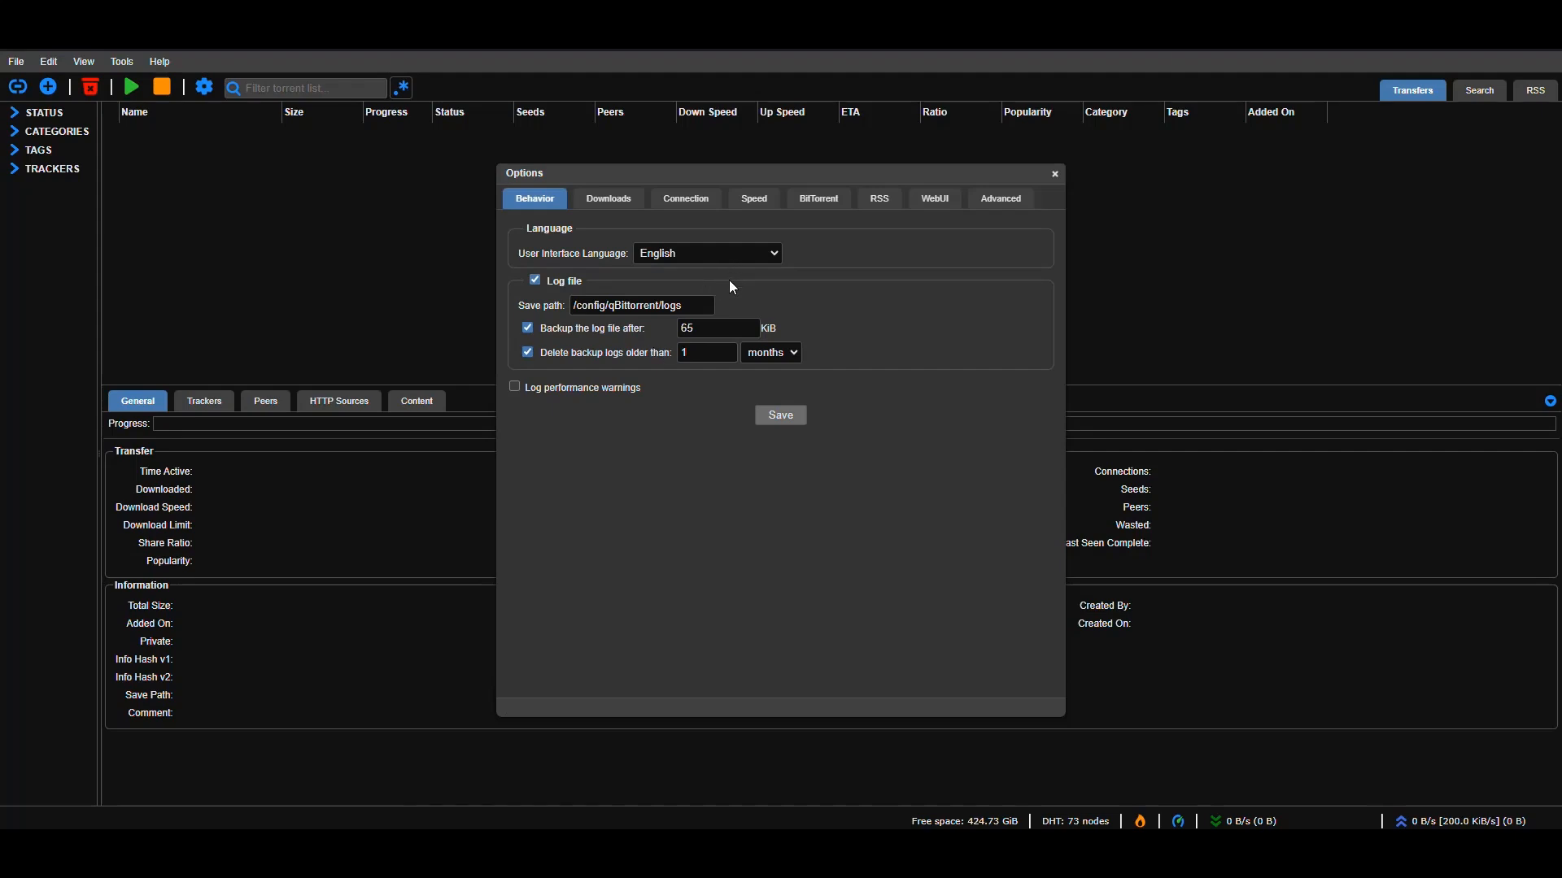
pyautogui.click(609, 202)
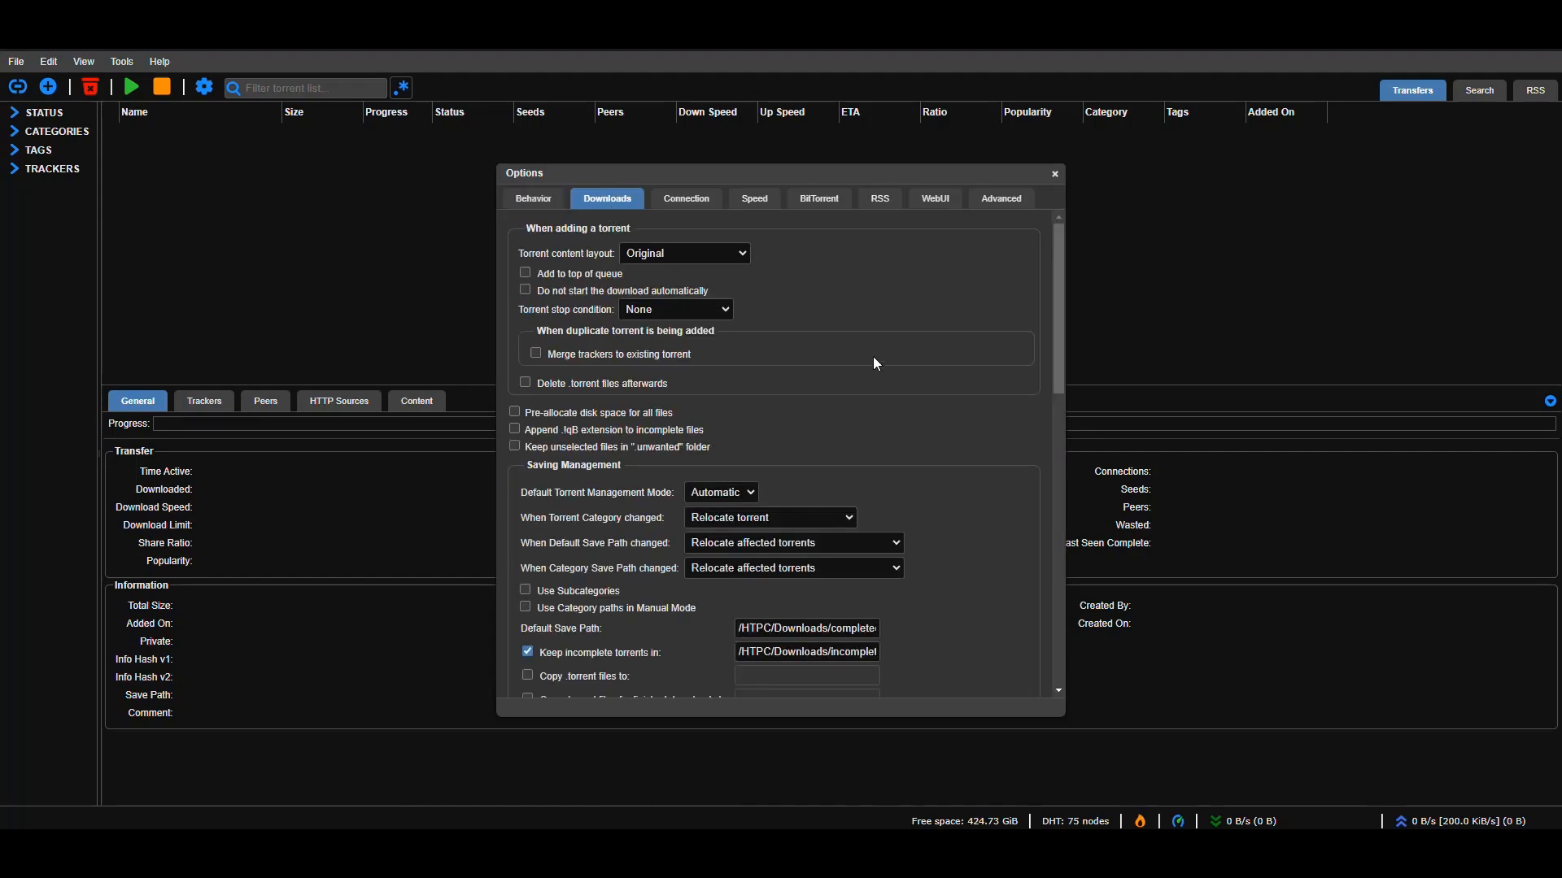
pyautogui.scroll(-5, 872, 367)
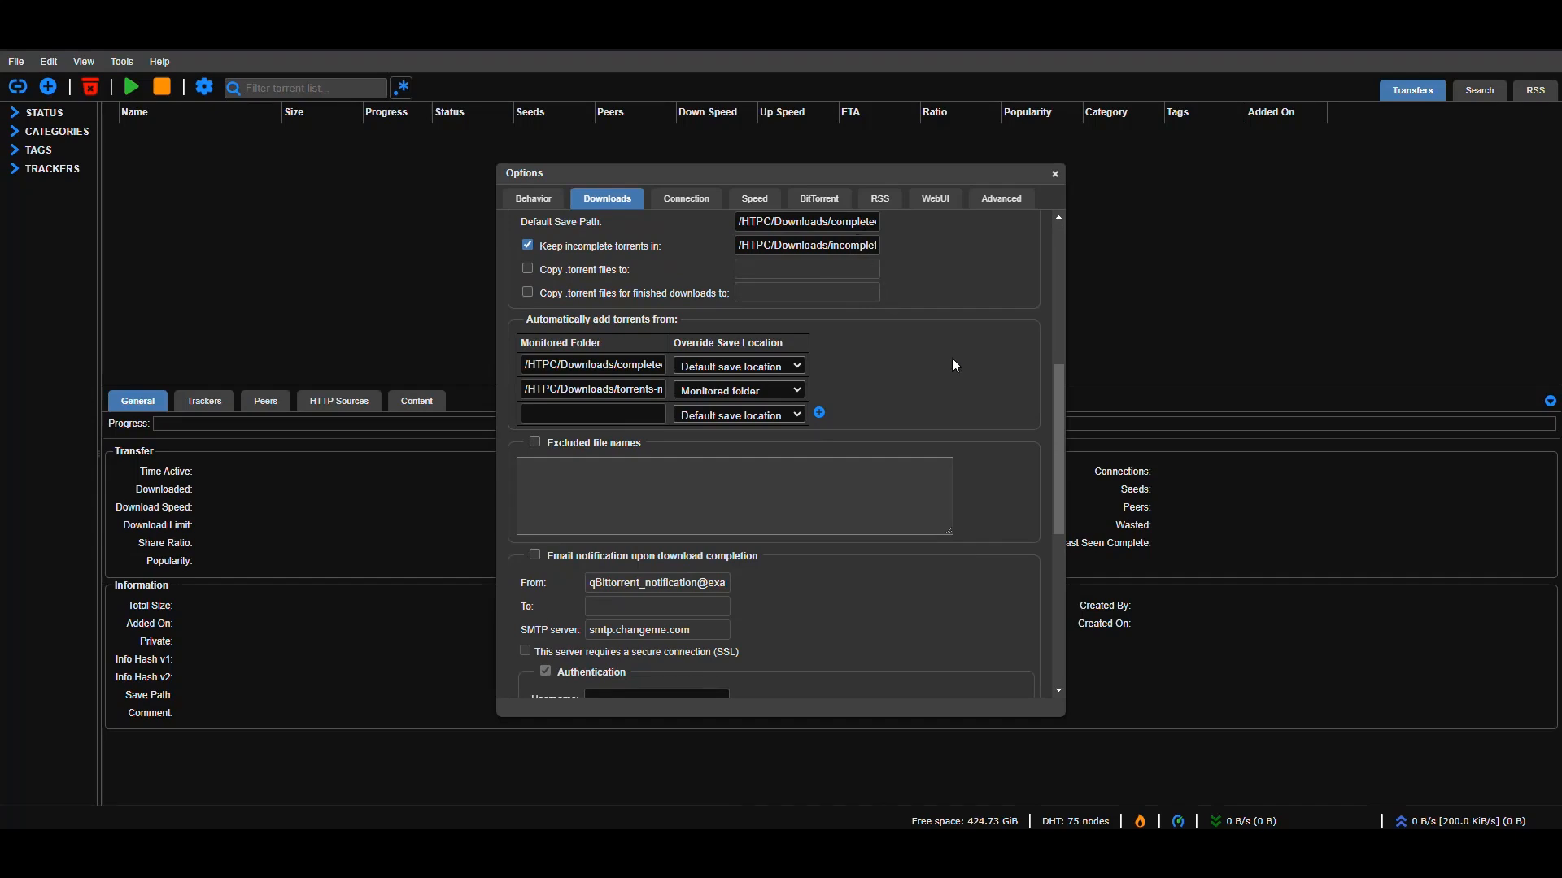
pyautogui.scroll(-6, 960, 360)
pyautogui.scroll(8, 958, 366)
pyautogui.scroll(3, 958, 378)
pyautogui.click(686, 198)
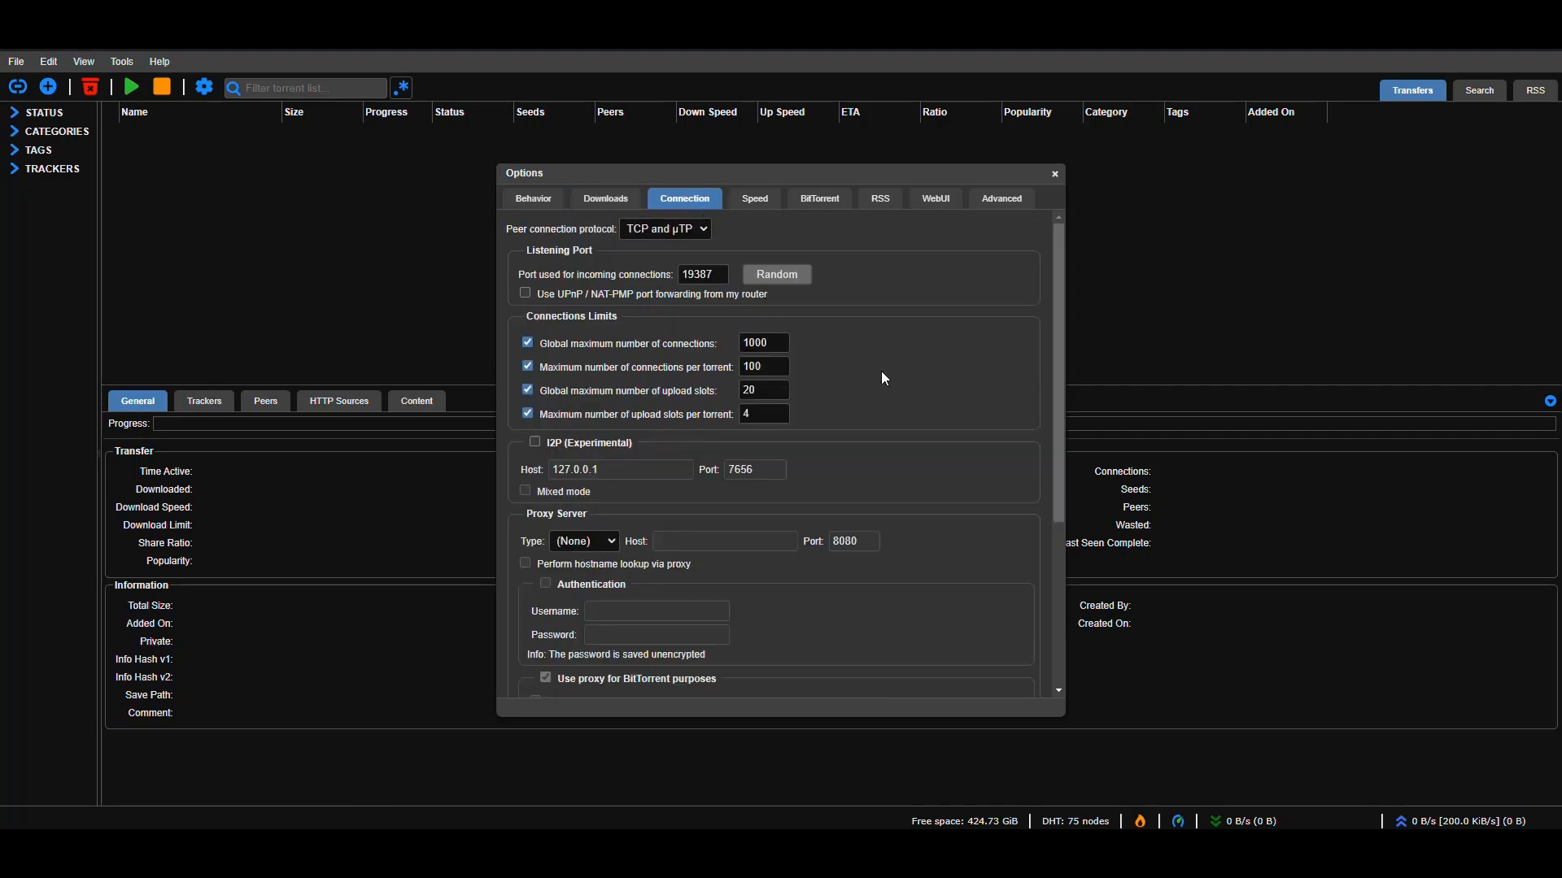
pyautogui.scroll(-5, 784, 465)
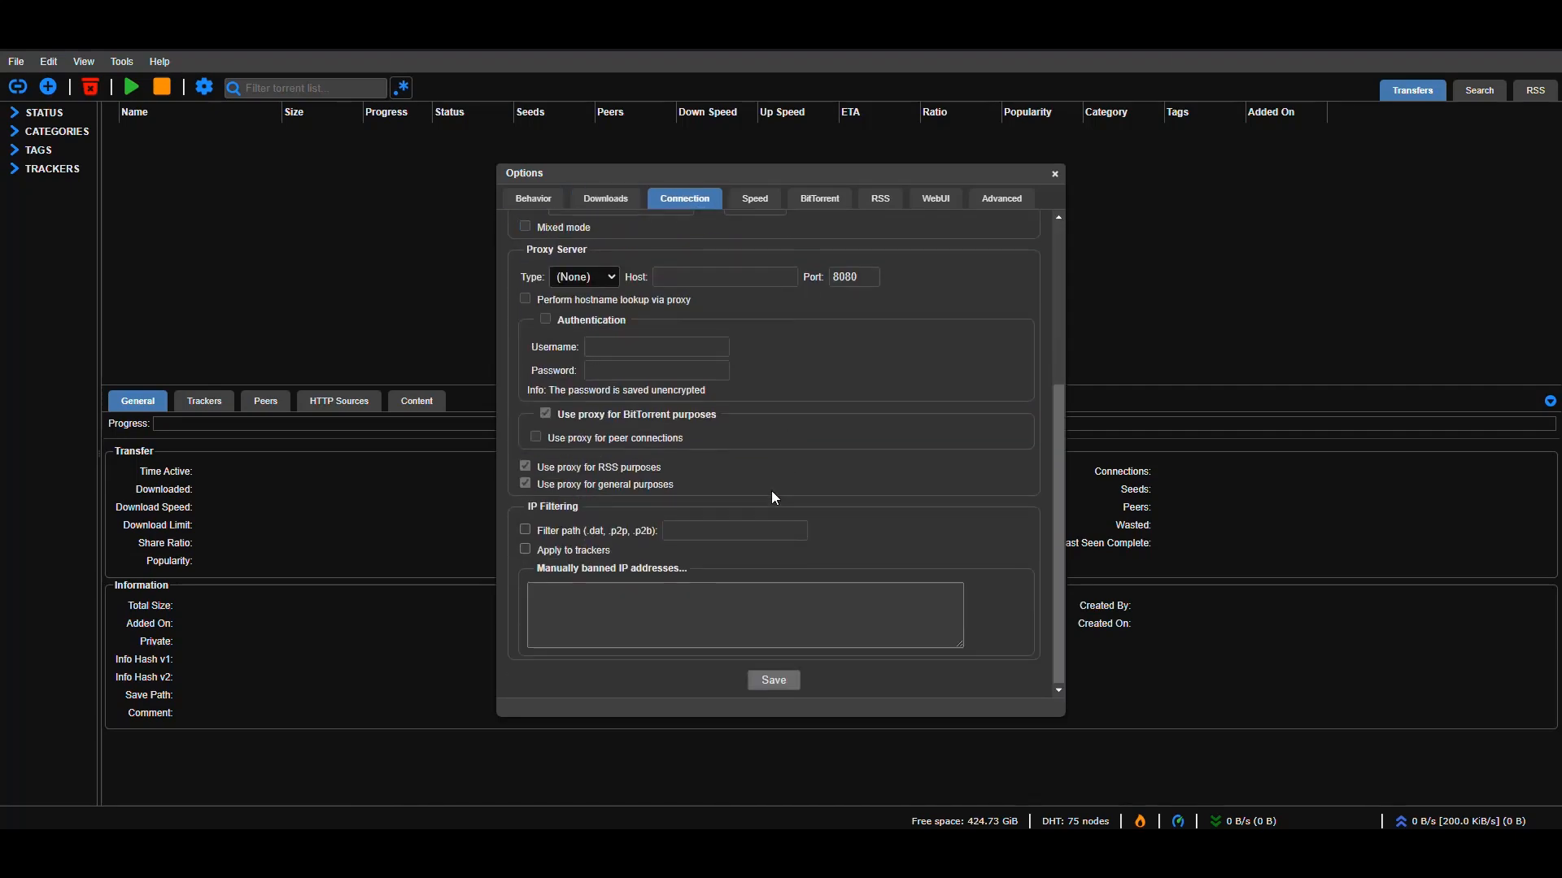
pyautogui.scroll(5, 771, 491)
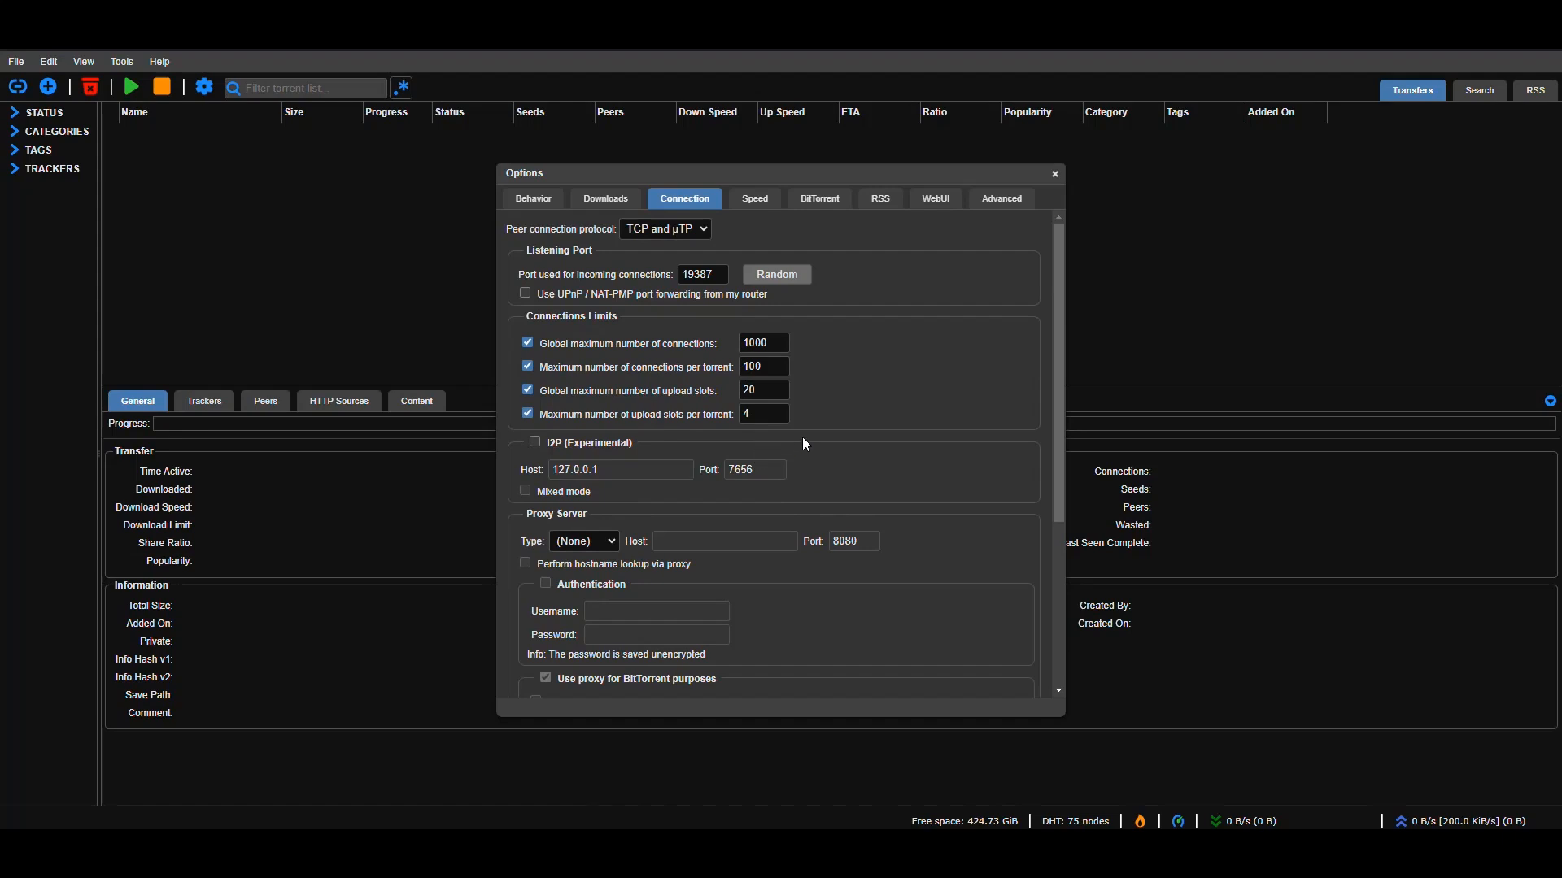
# Step: Review the Speed, BitTorrent, WebUI and Behavior settings, then close Options unchanged
pyautogui.click(755, 200)
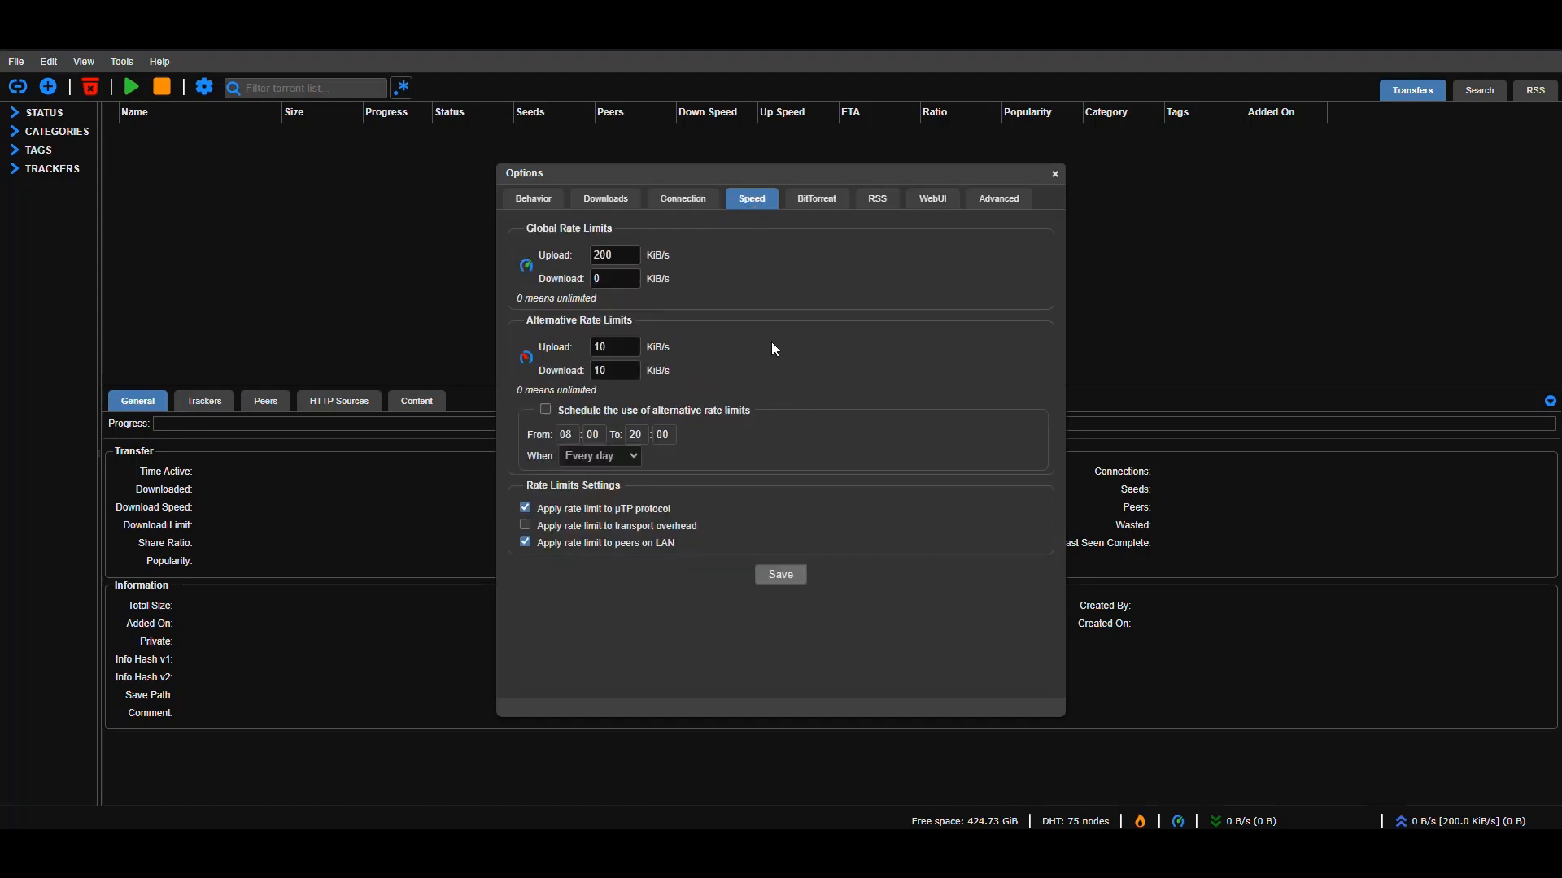
pyautogui.click(815, 205)
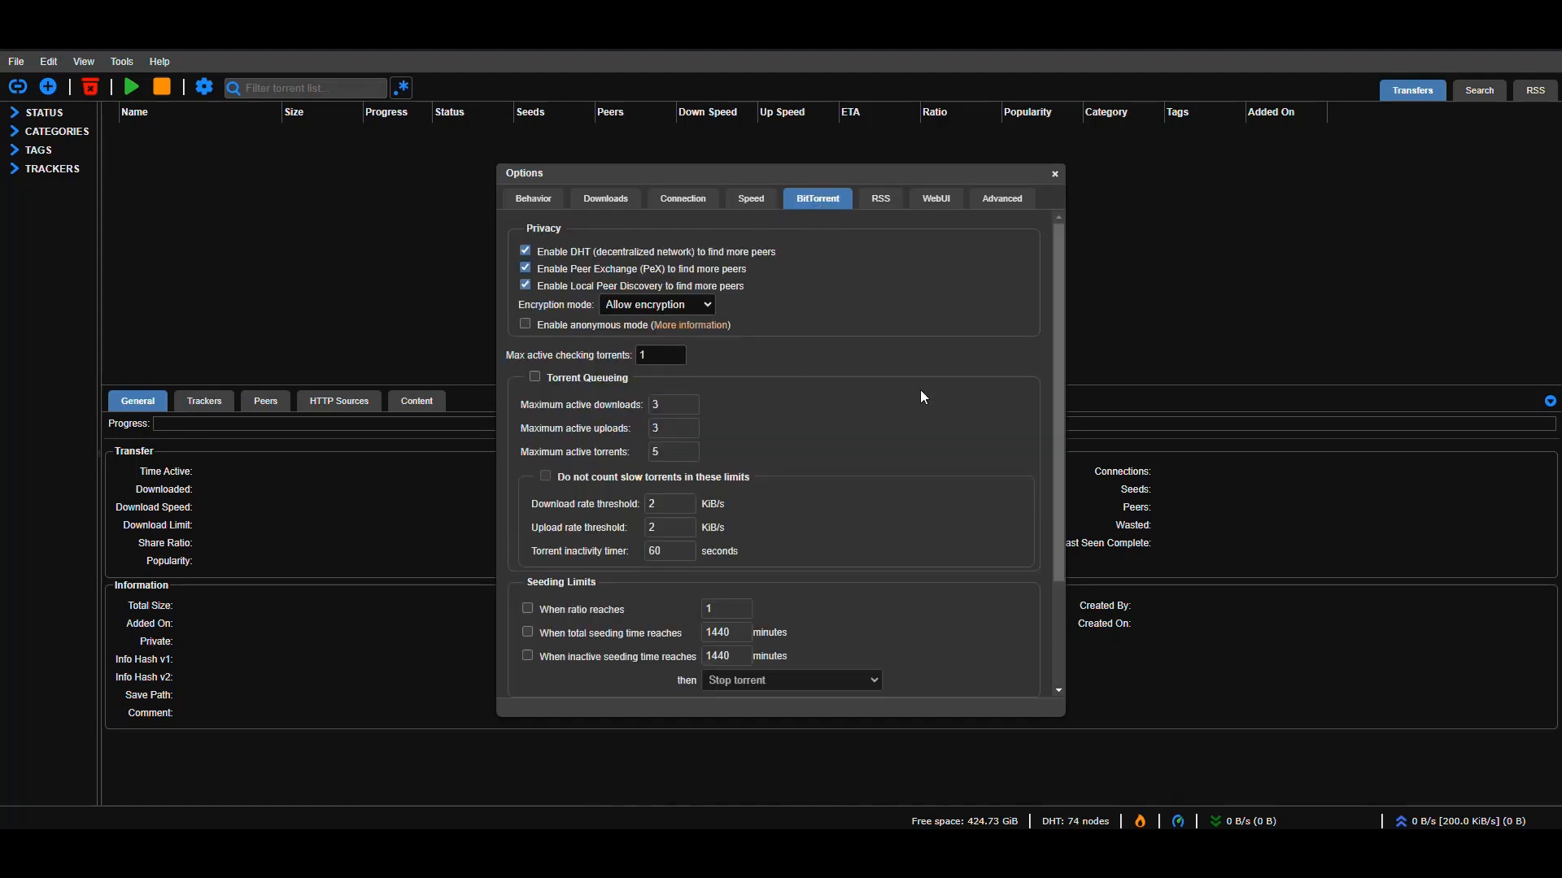
pyautogui.scroll(-3, 920, 380)
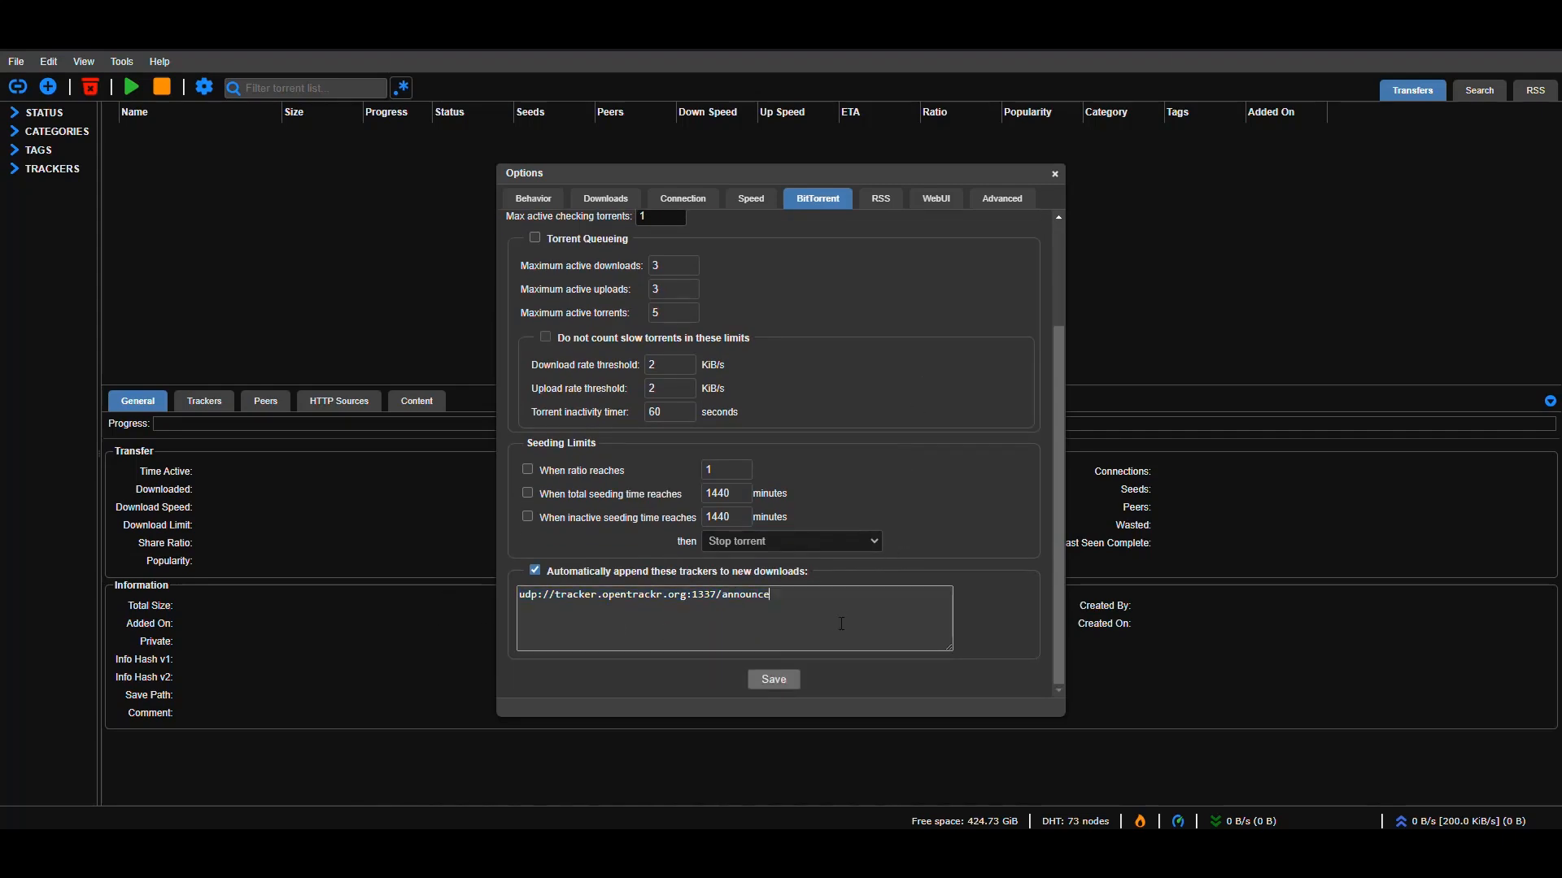
pyautogui.click(846, 615)
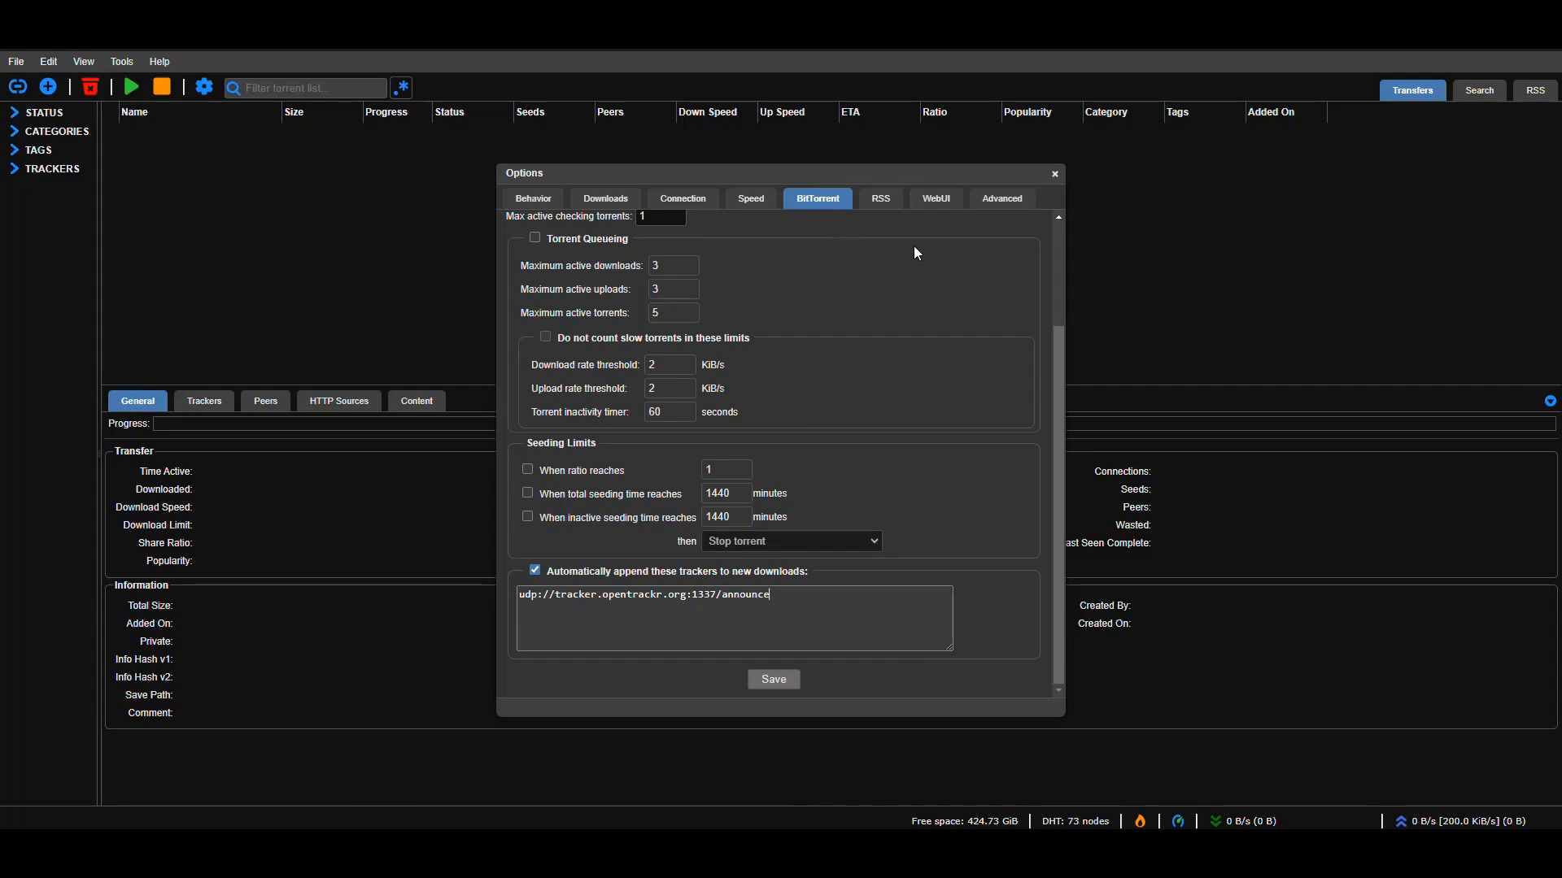
pyautogui.click(938, 200)
pyautogui.scroll(8, 853, 395)
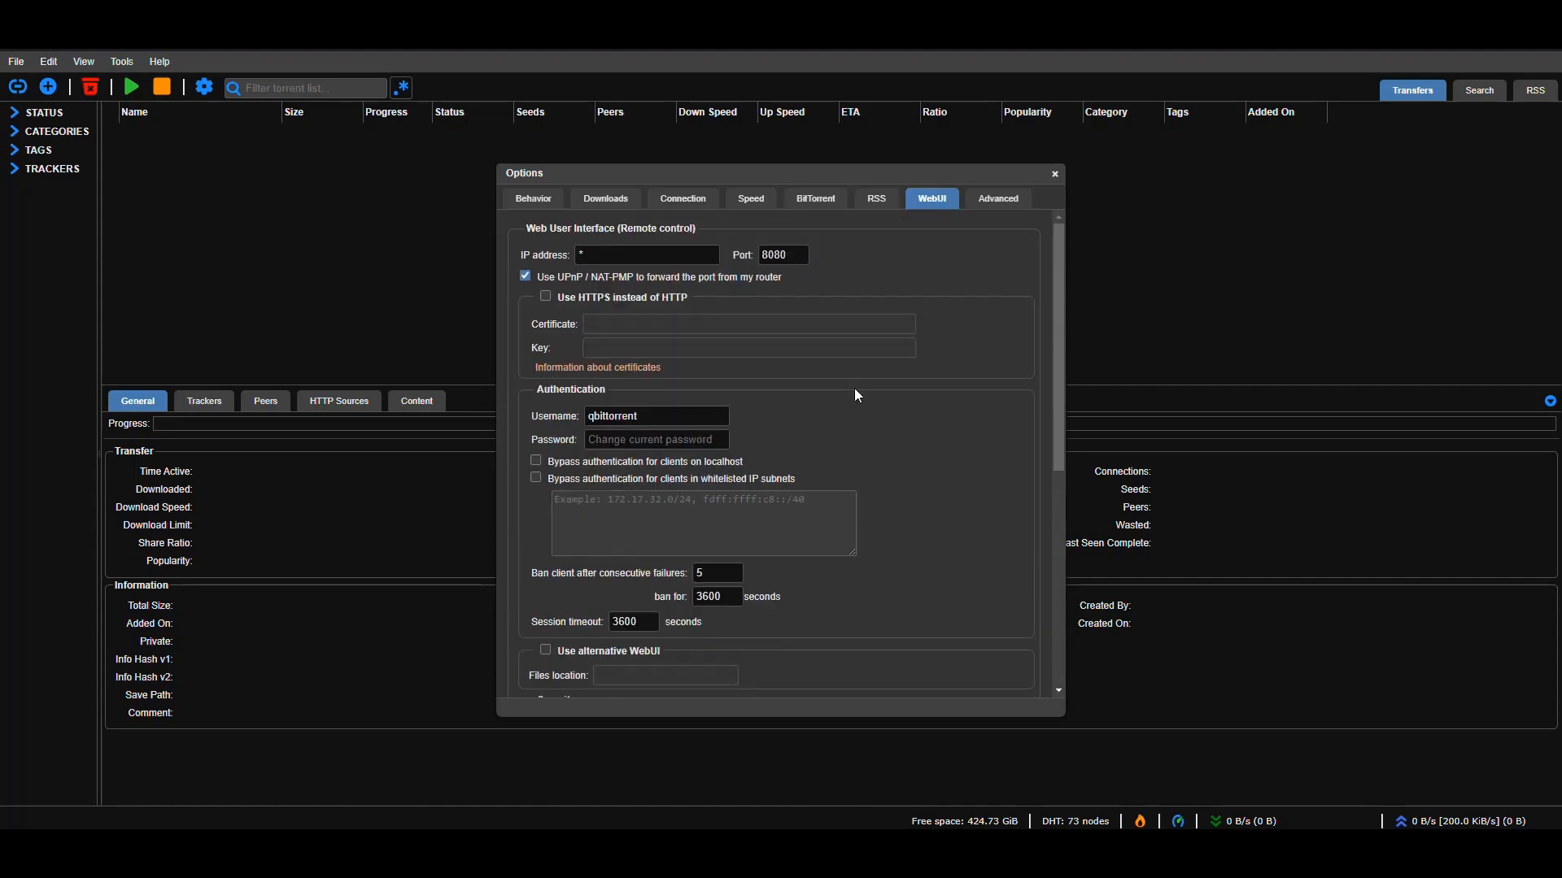
pyautogui.scroll(-1, 851, 379)
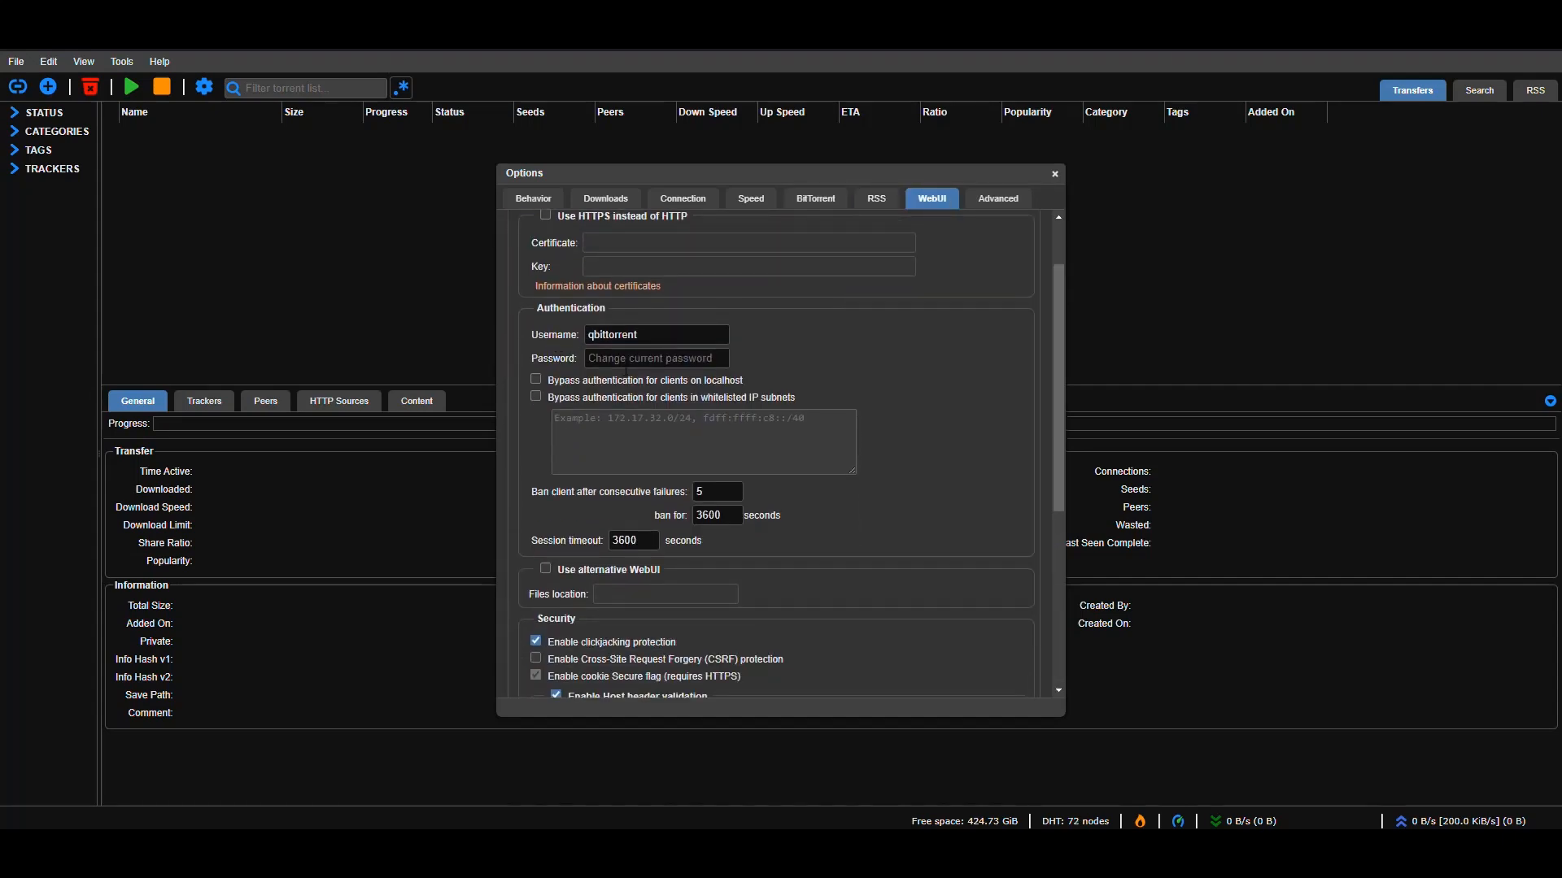
pyautogui.scroll(-5, 878, 410)
pyautogui.scroll(6, 889, 447)
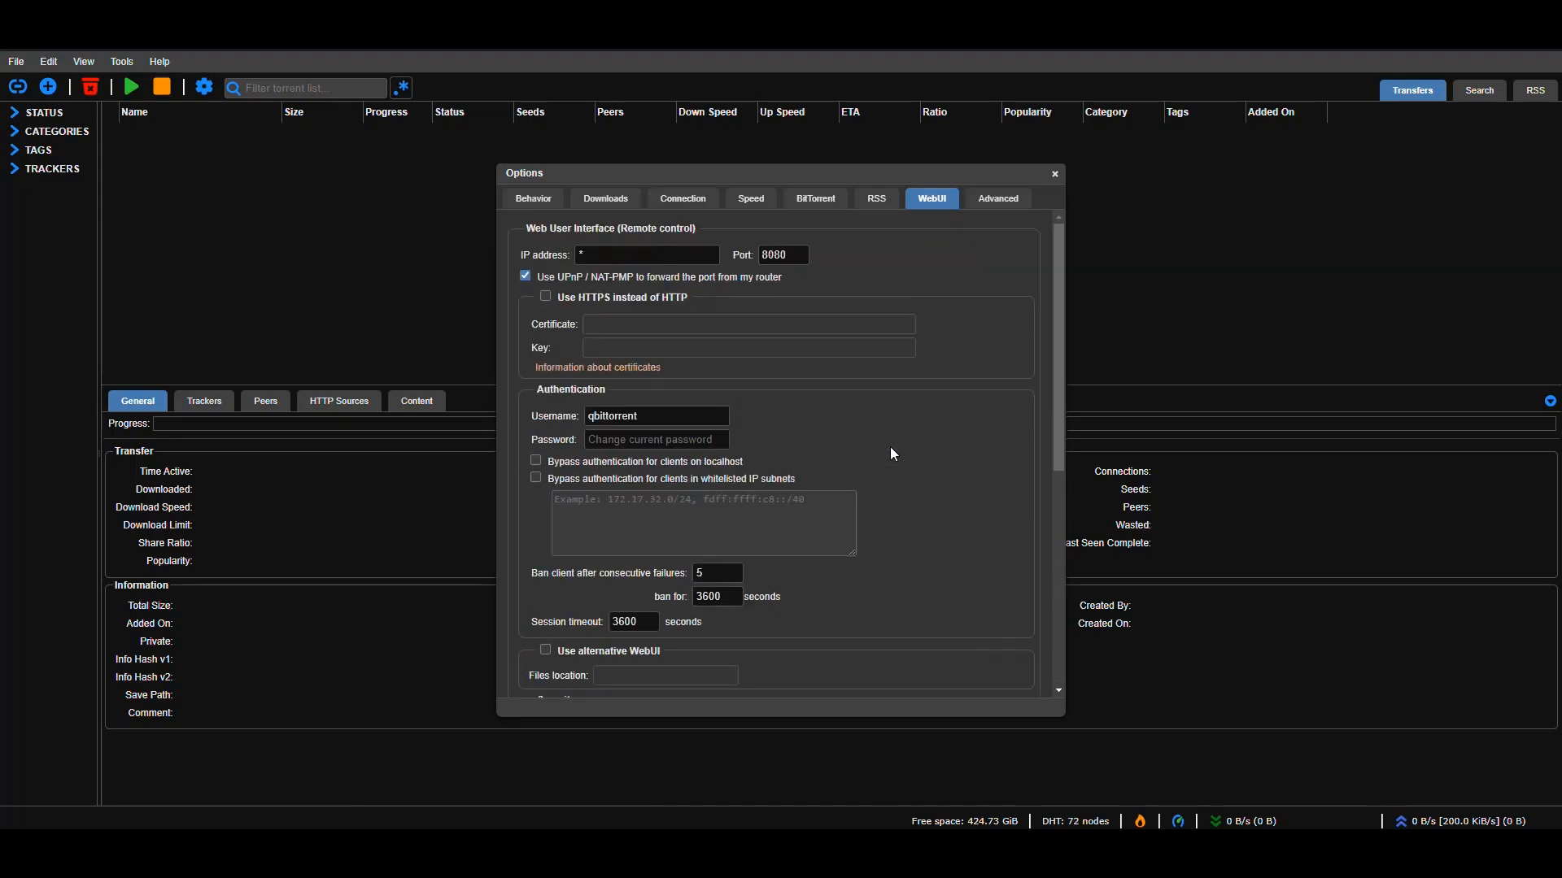
pyautogui.click(555, 201)
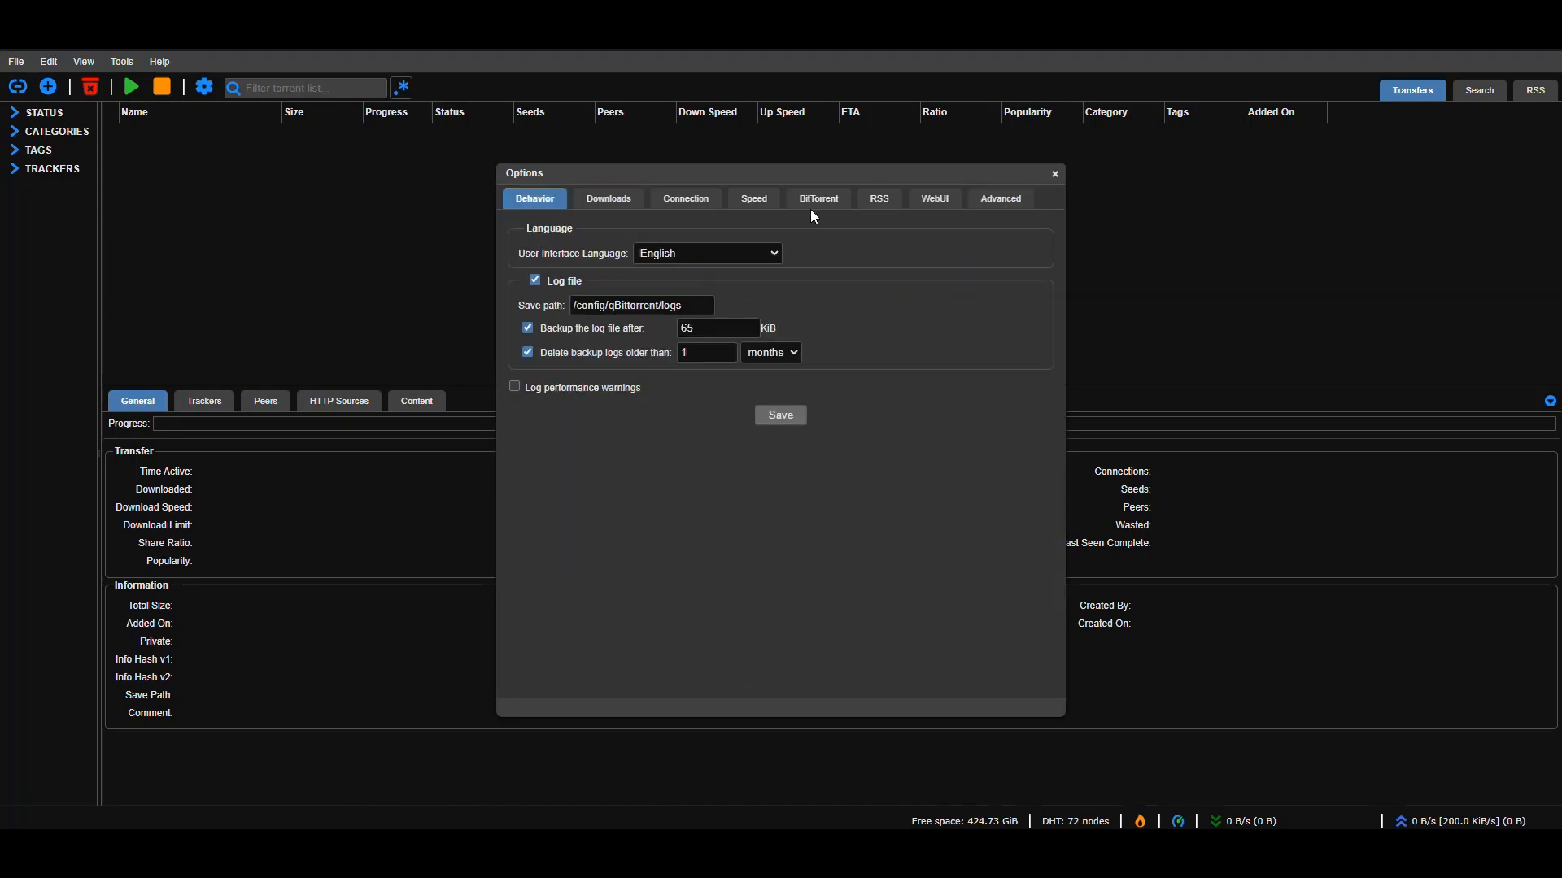
pyautogui.click(1054, 174)
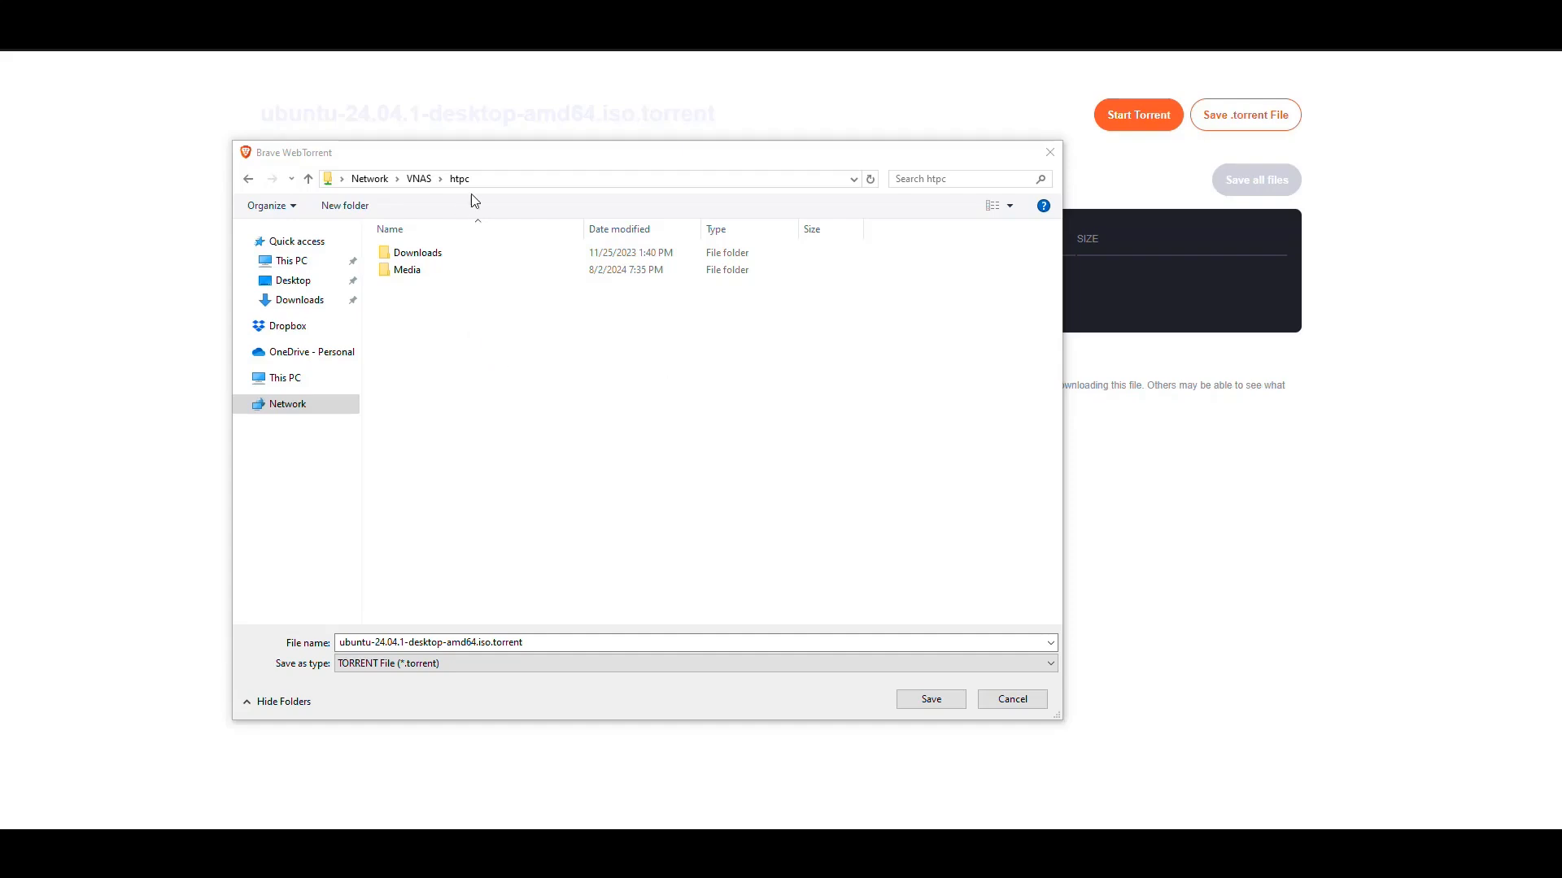
# Step: Save ubuntu-24.04.1-desktop-amd64.iso.torrent into htpc/Downloads/torrents-nzbs on the NAS
pyautogui.doubleClick(427, 257)
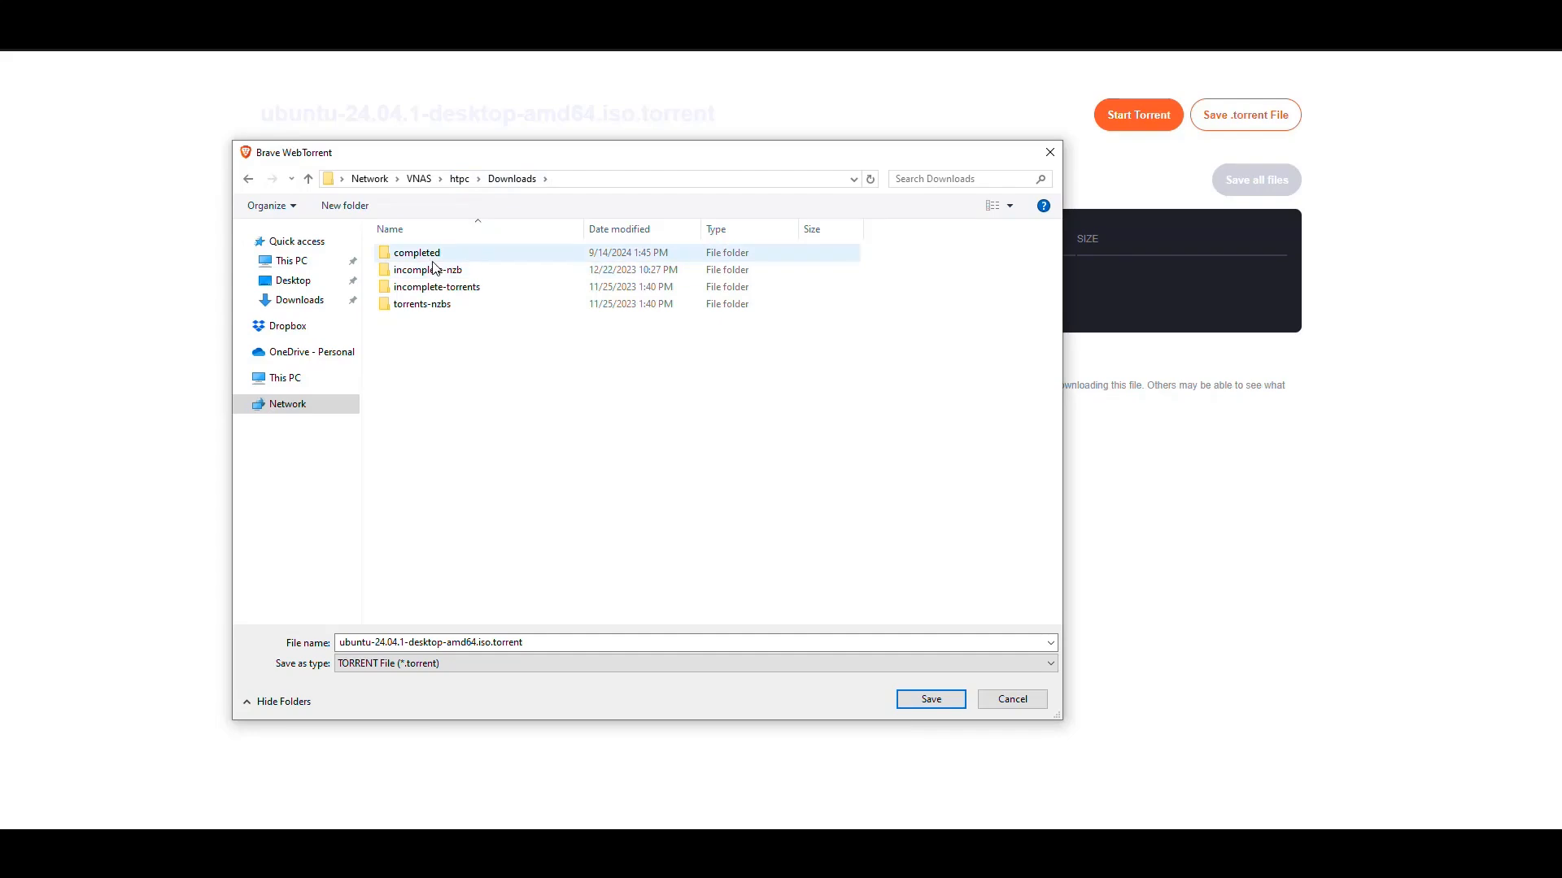
pyautogui.doubleClick(439, 307)
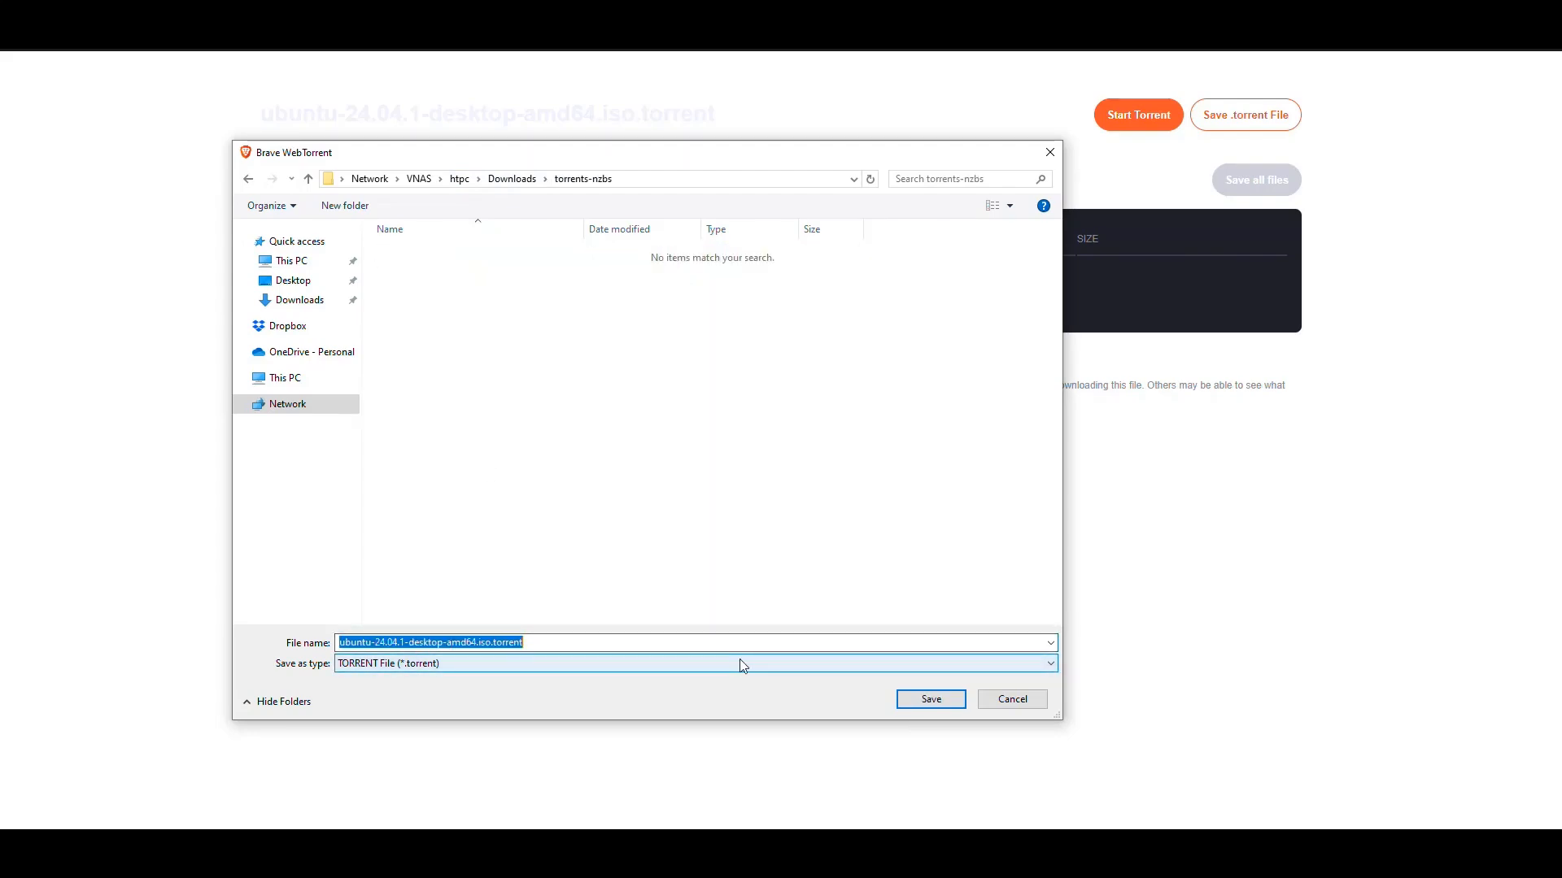
pyautogui.click(931, 700)
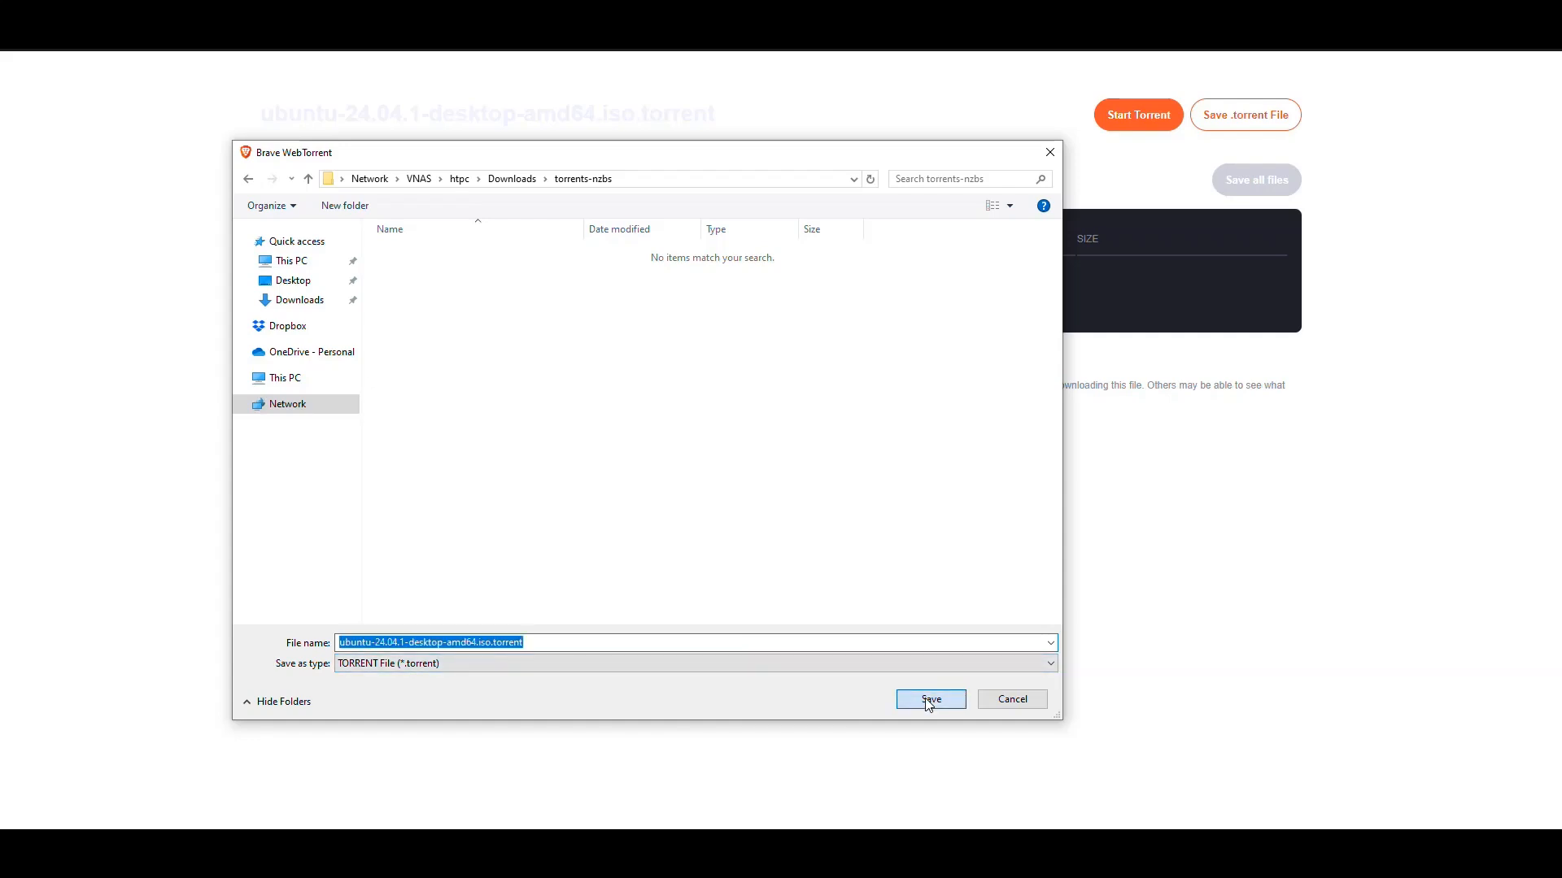
pyautogui.hotkey('alt', 'Tab')
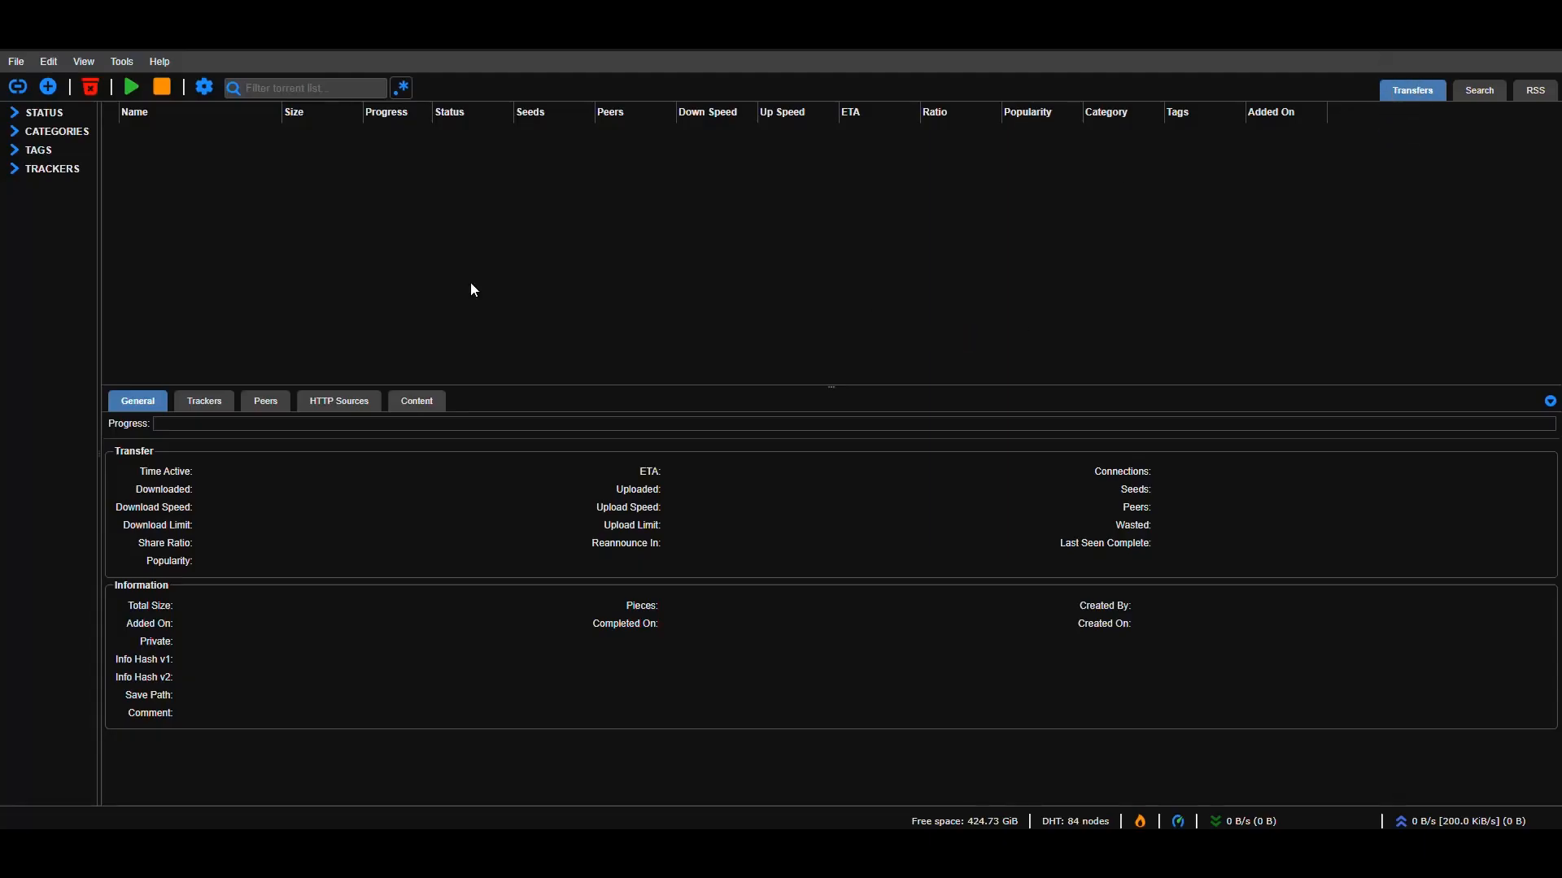
# Step: Select the ubuntu torrent and widen its peer columns to show full IP addresses
pyautogui.click(199, 134)
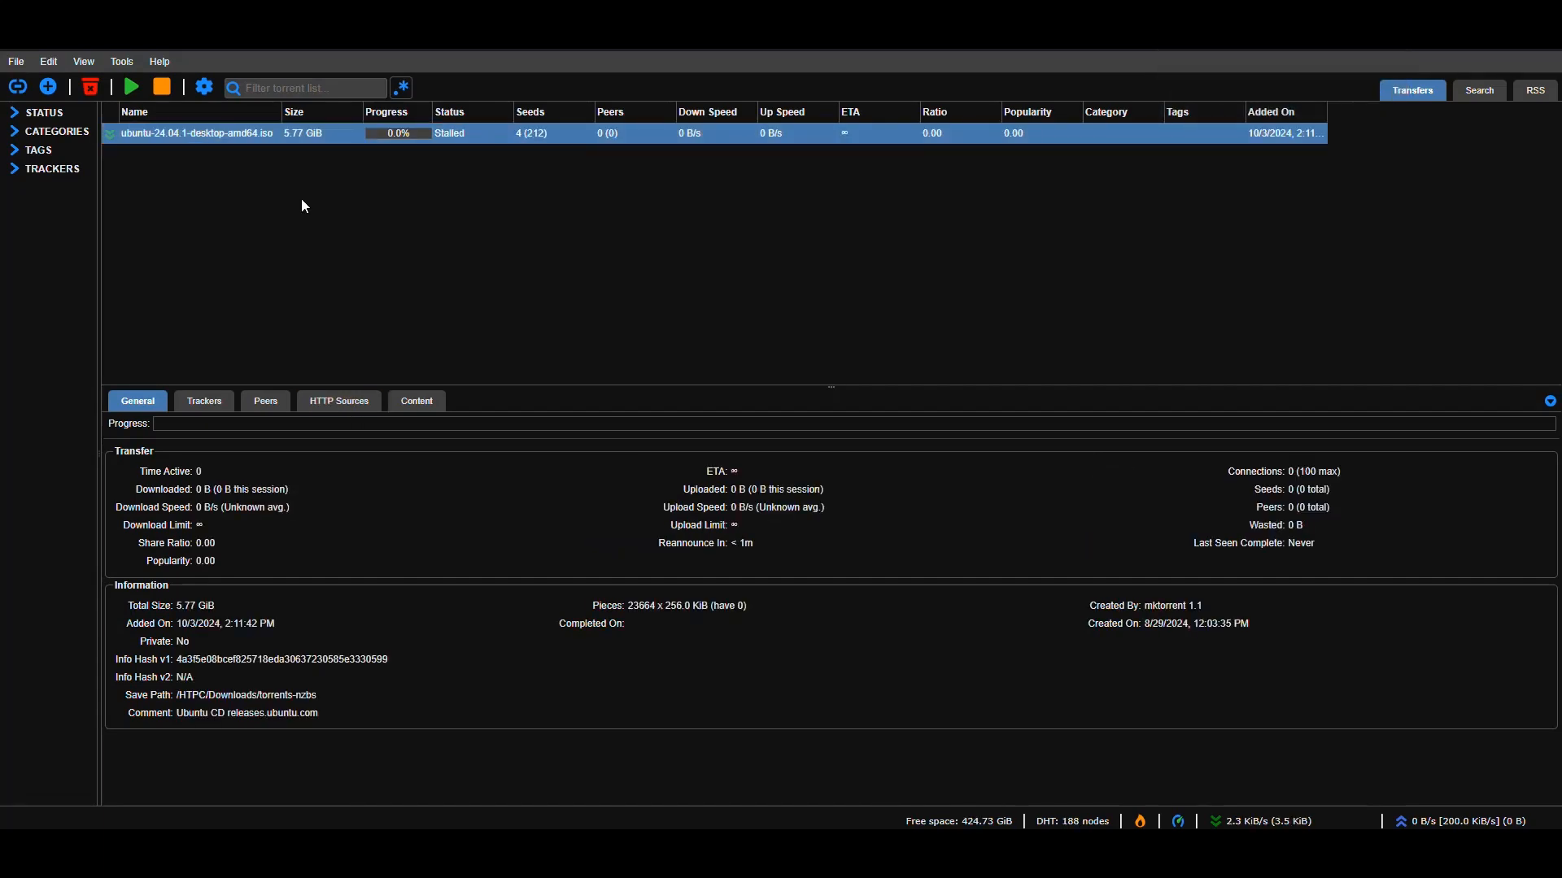
pyautogui.click(265, 400)
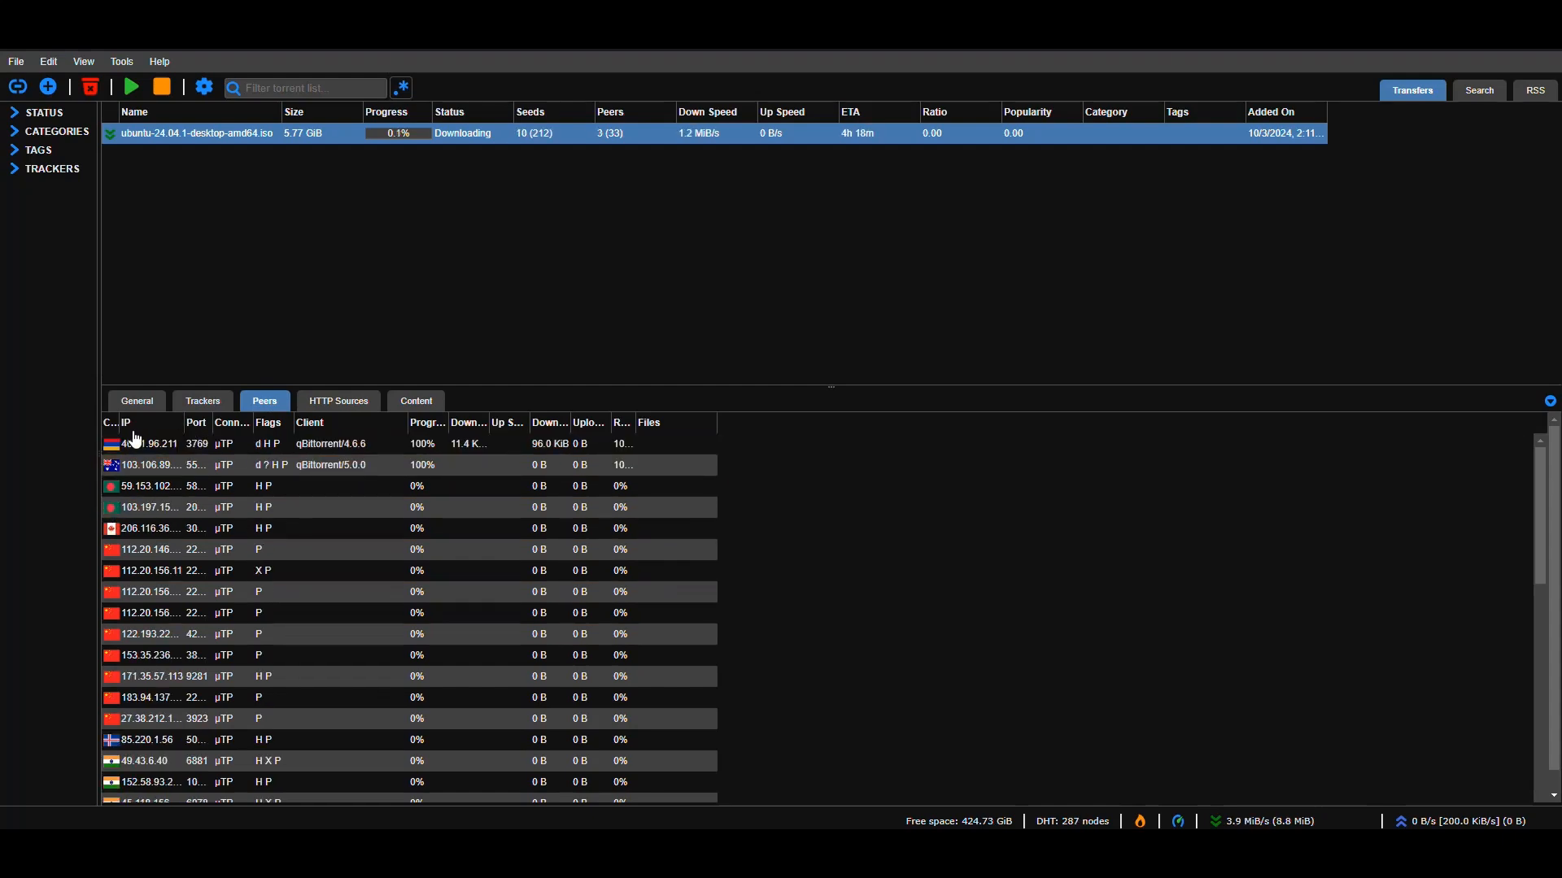
pyautogui.moveTo(120, 423); pyautogui.dragTo(250, 423)
pyautogui.click(320, 587)
pyautogui.scroll(-10, 324, 593)
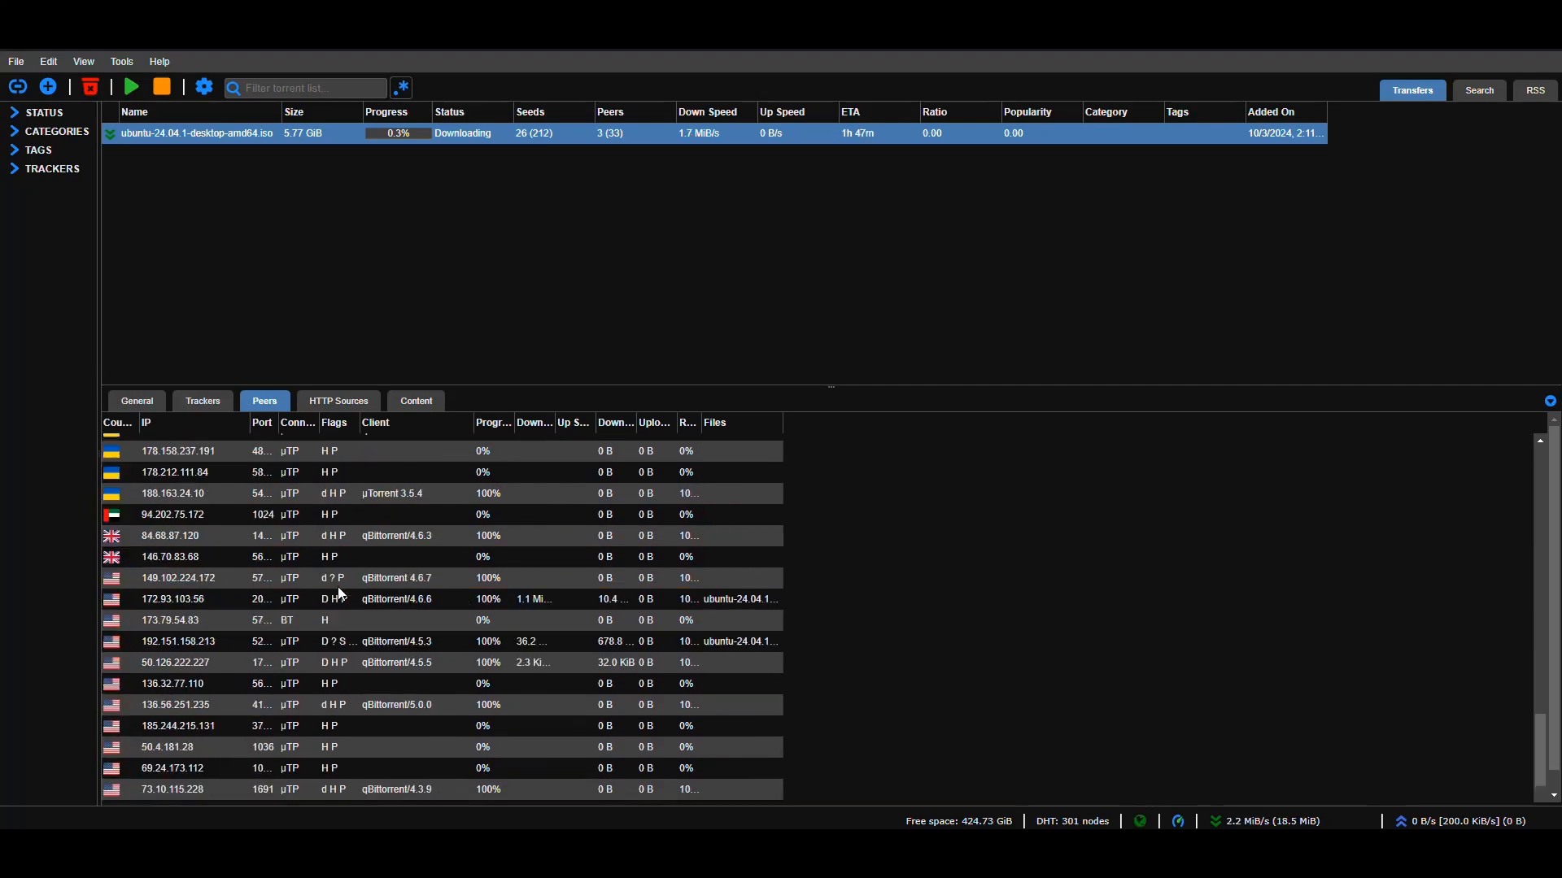
pyautogui.click(321, 585)
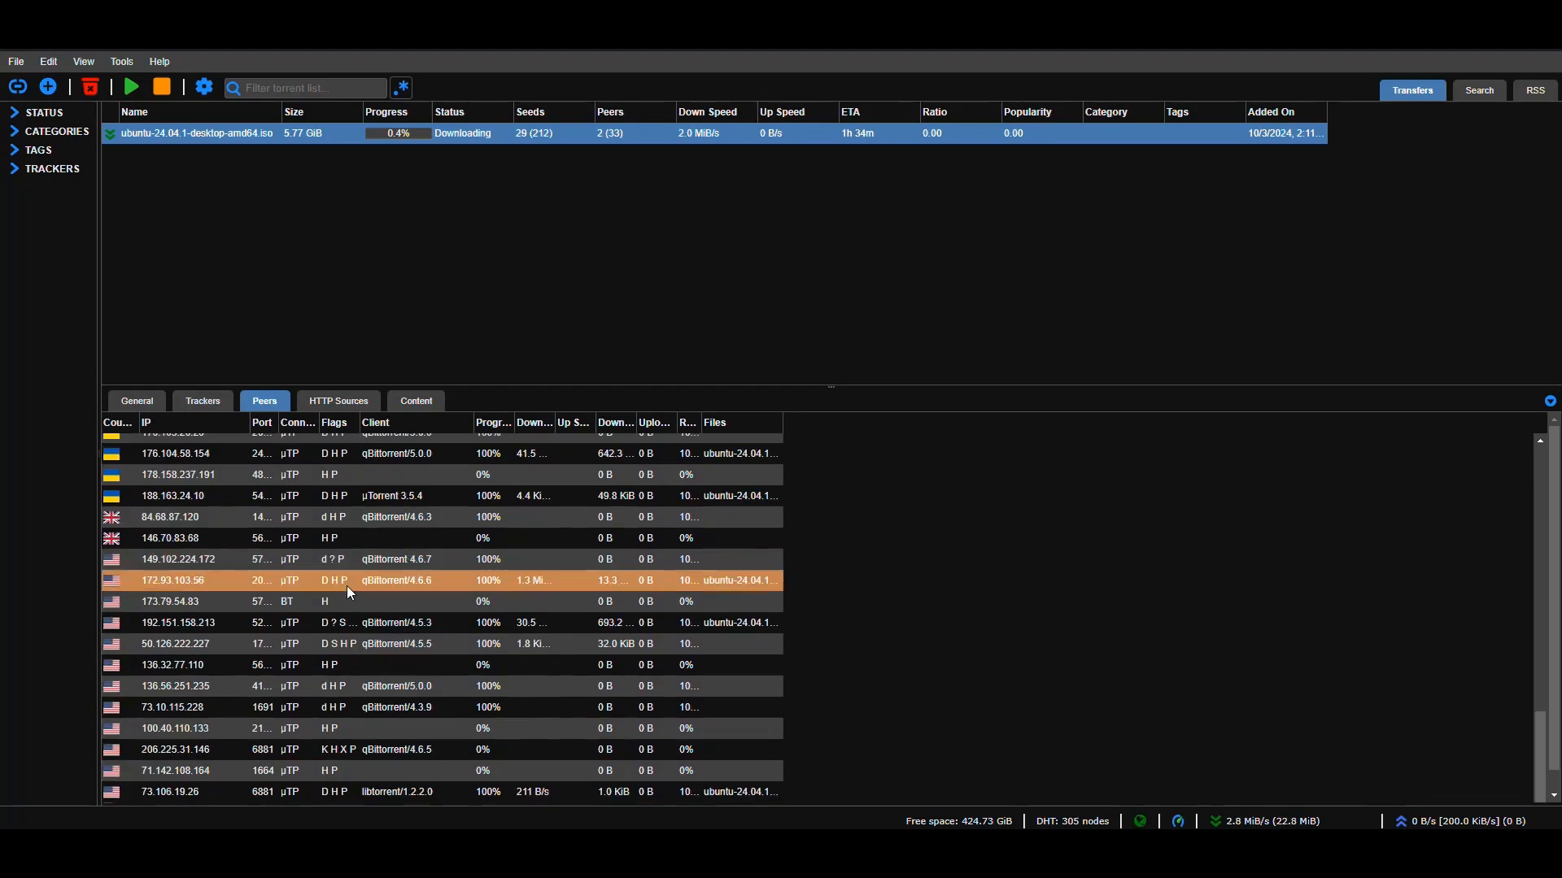
# Step: Keep the ISO file at Normal priority and return to the Peers list
pyautogui.click(339, 401)
pyautogui.click(415, 401)
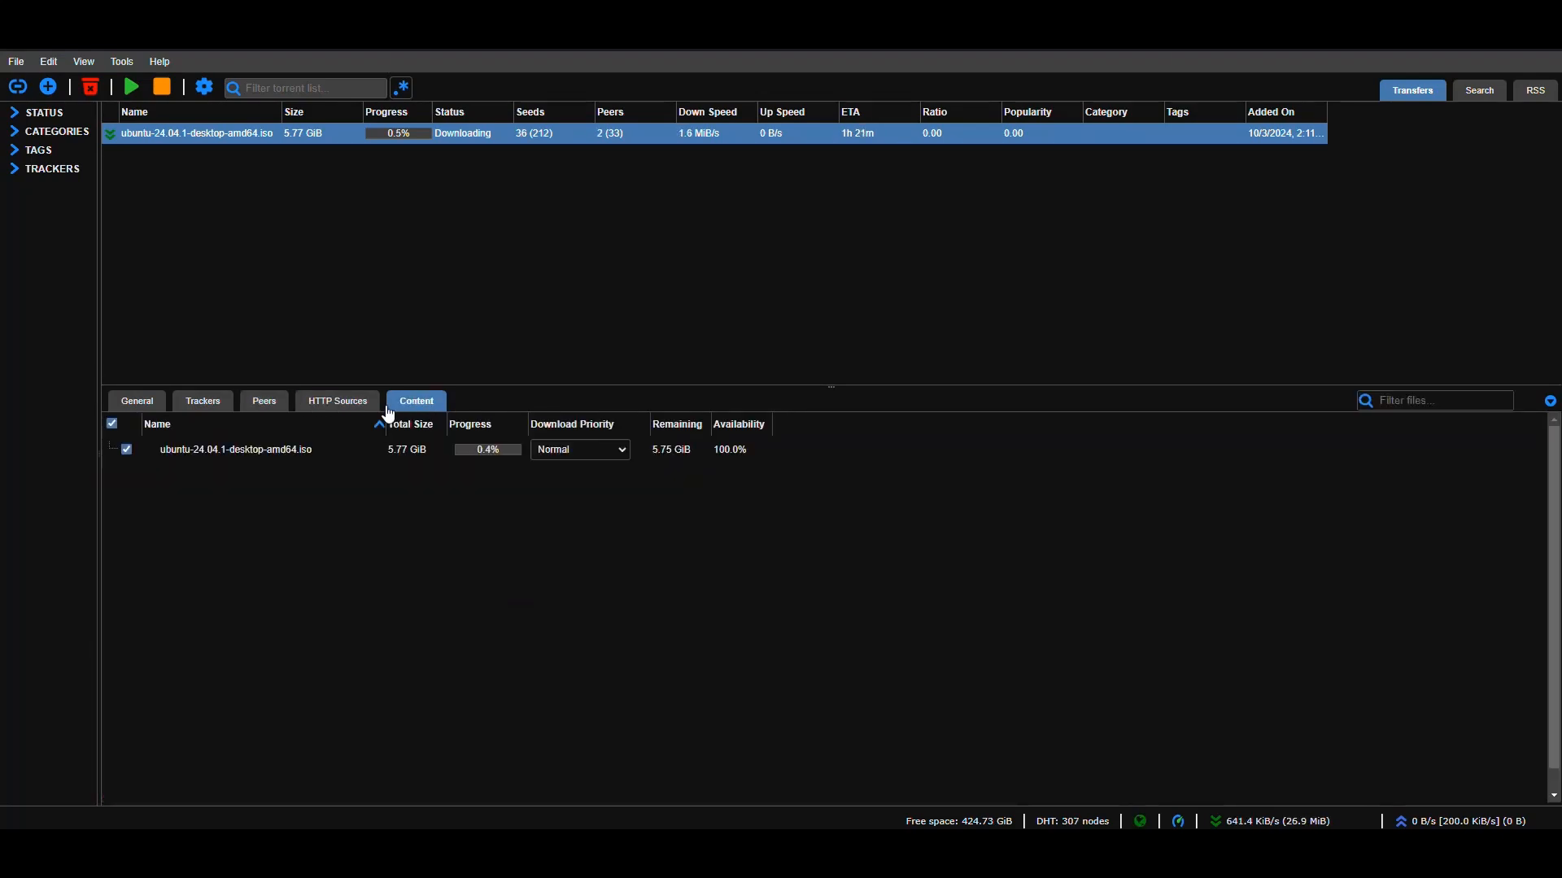
pyautogui.click(602, 449)
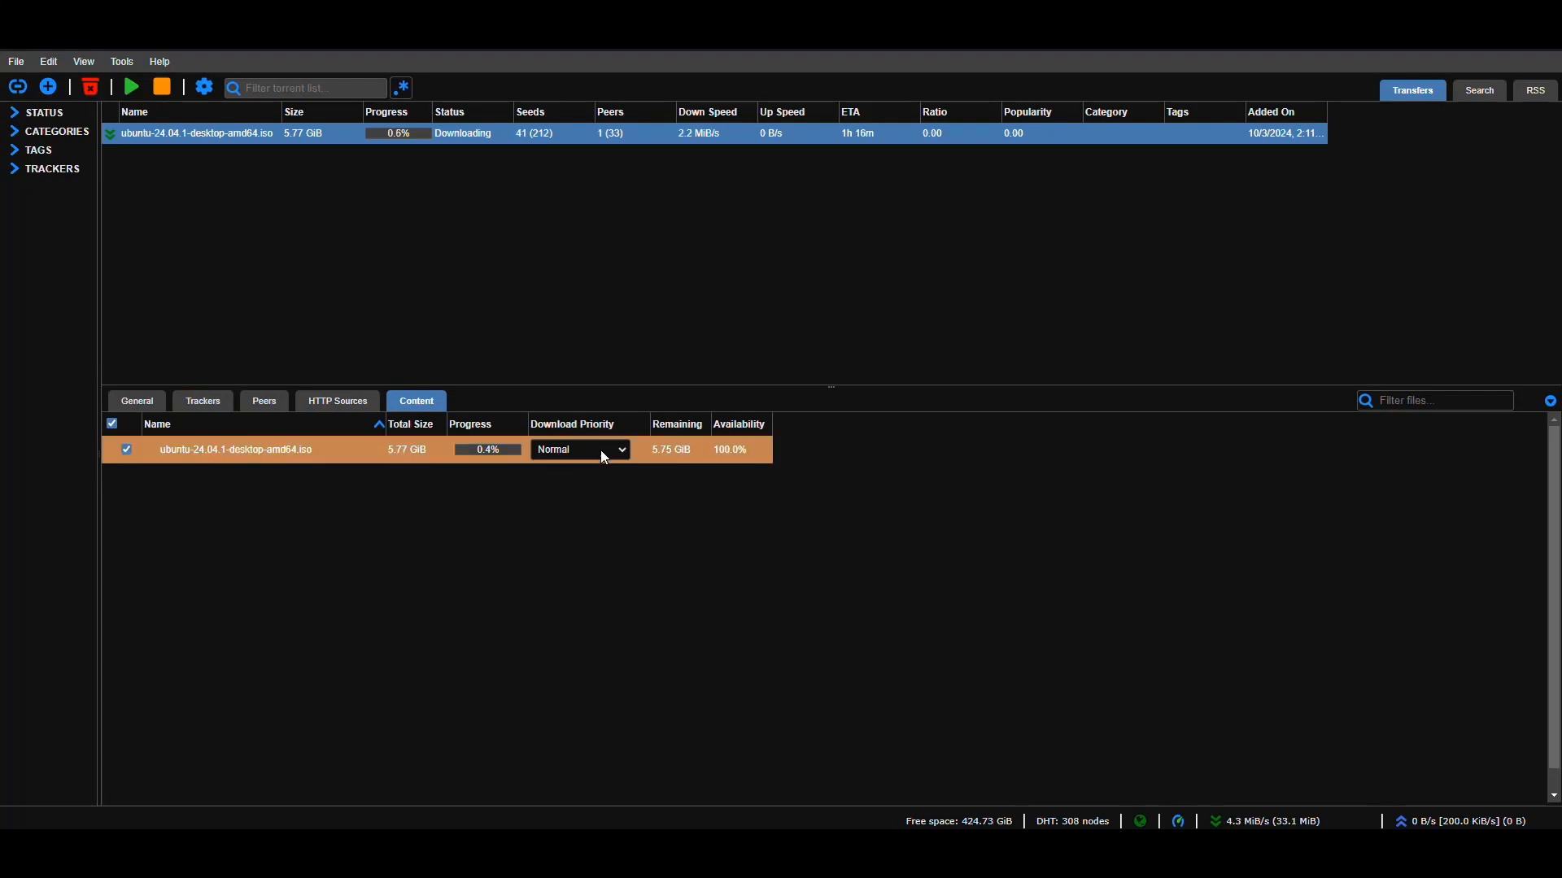
pyautogui.click(756, 502)
pyautogui.click(265, 401)
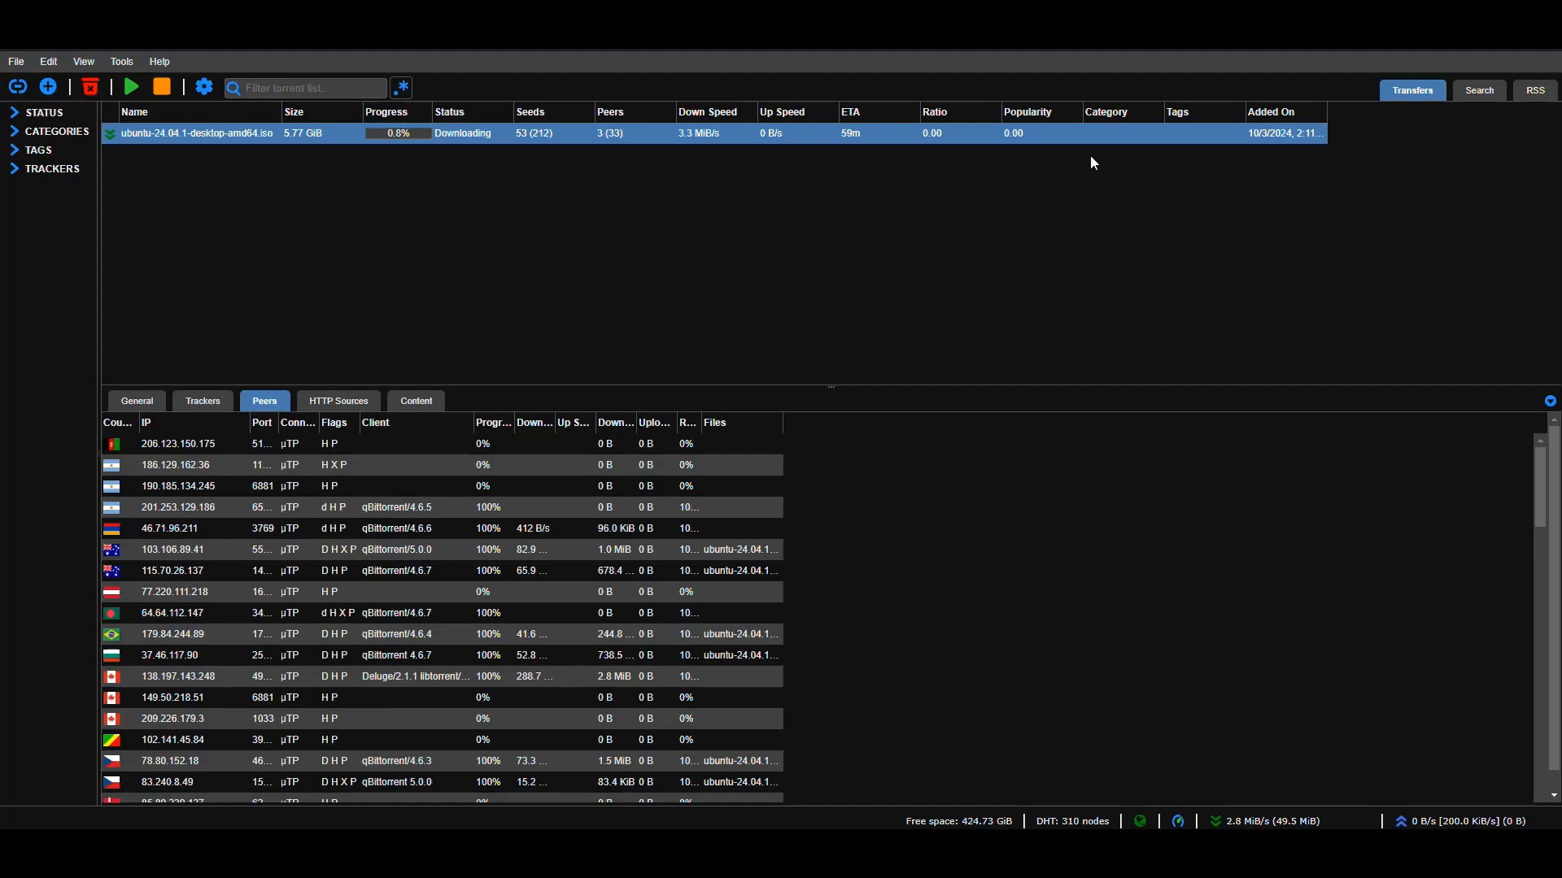